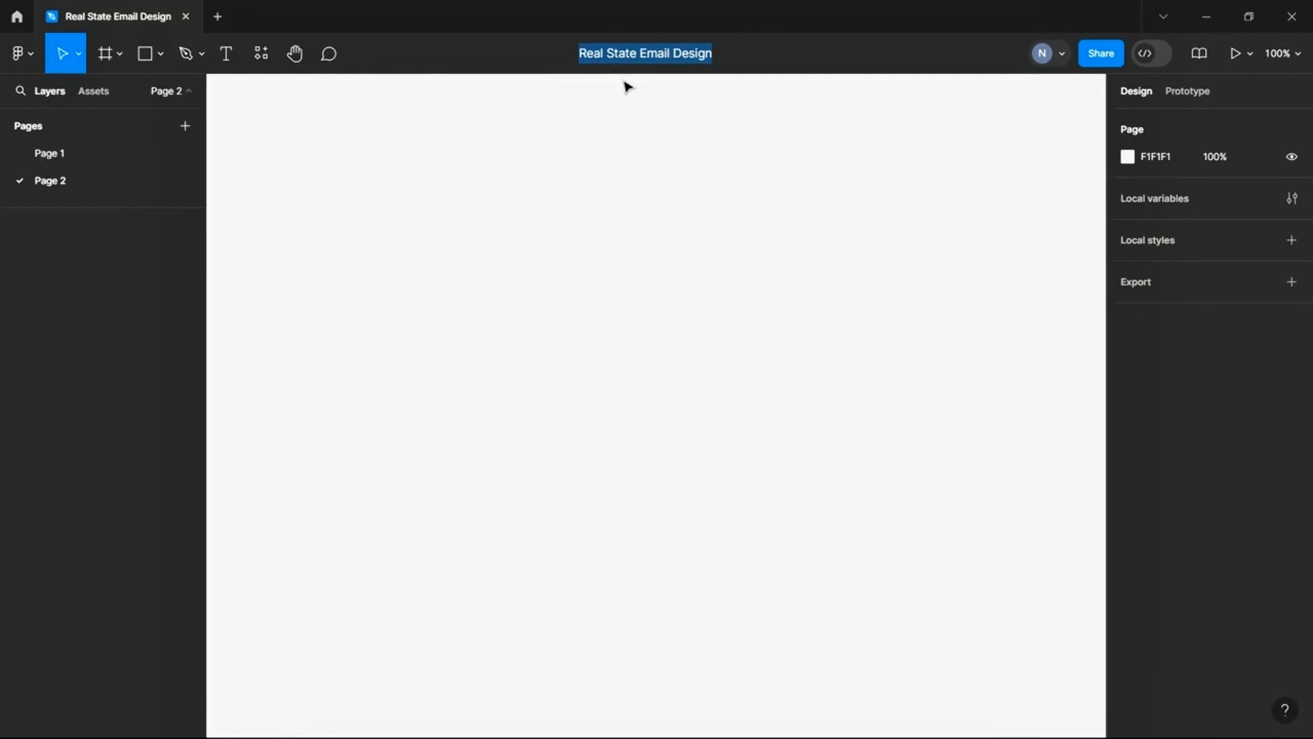
Confirm the file name Real State Email Design and inspect the image assets in the desktop project folder's images subfolder
key("Return")
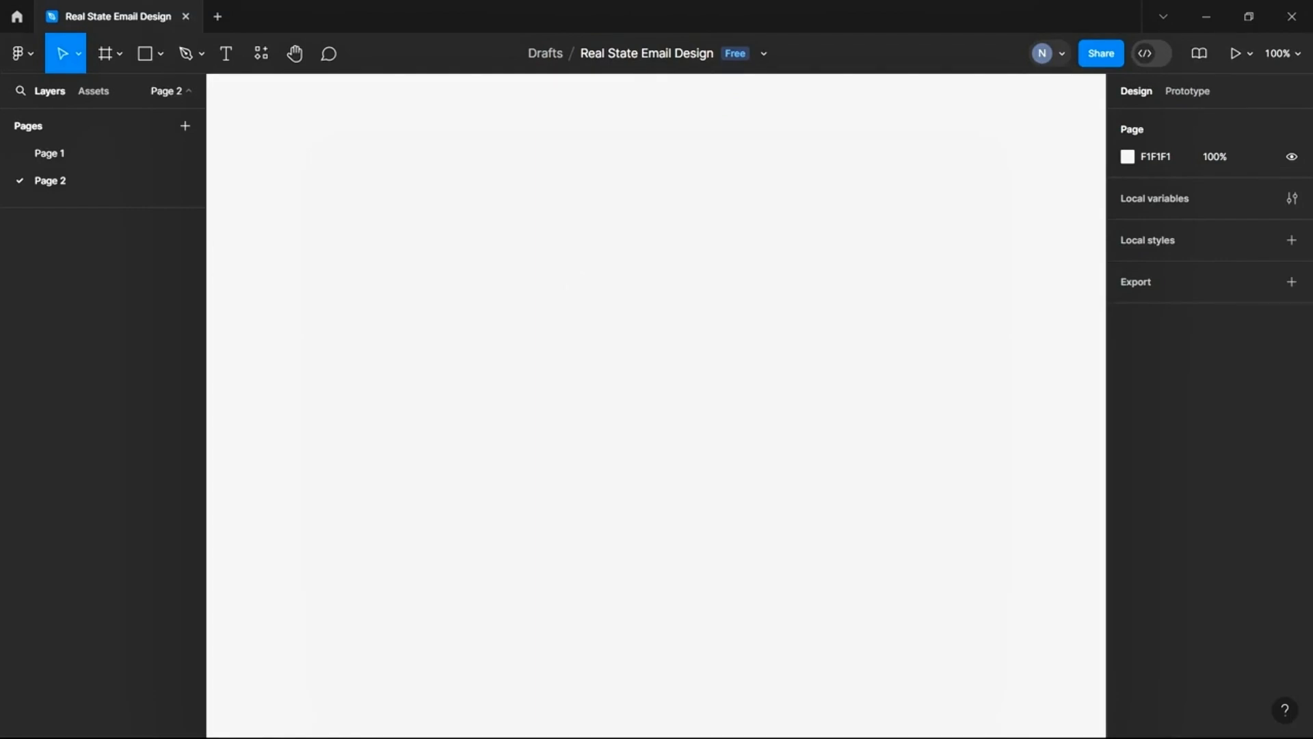
left_click(1206, 16)
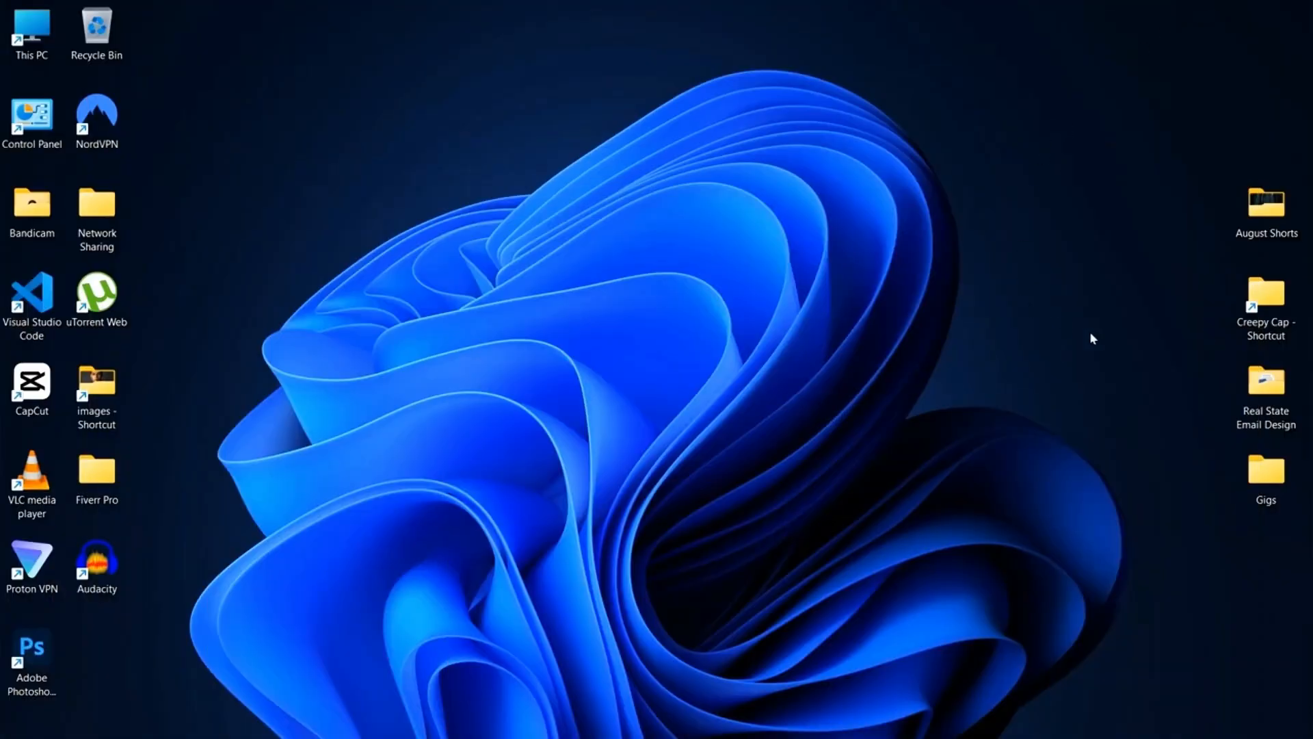
double_click(1250, 390)
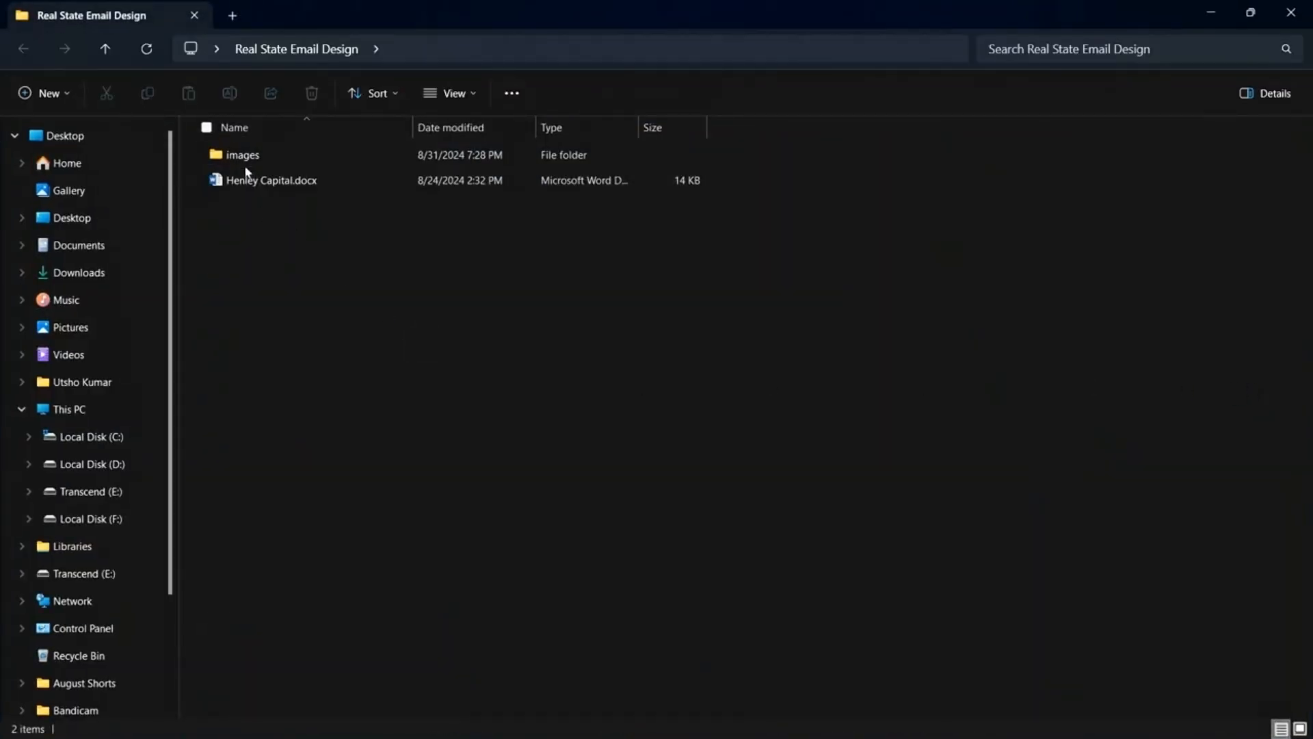
double_click(246, 163)
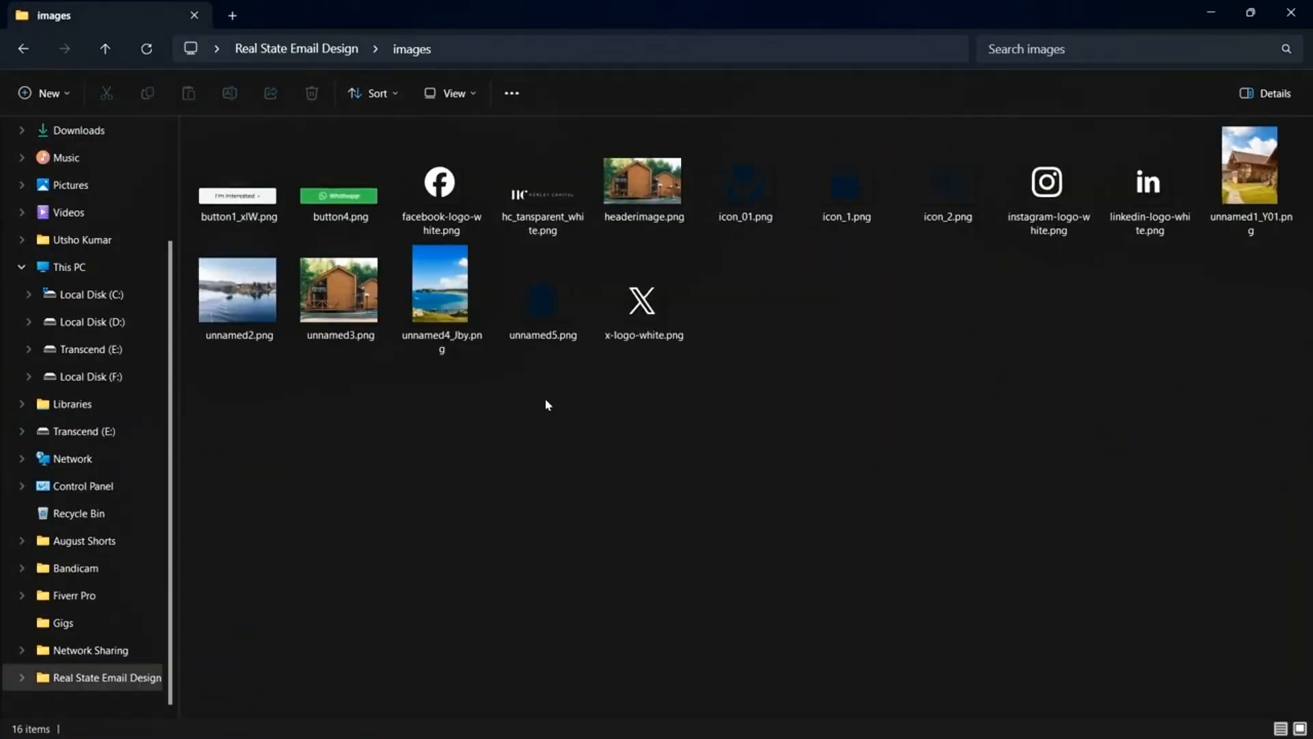
scroll(546, 403, "up", 2)
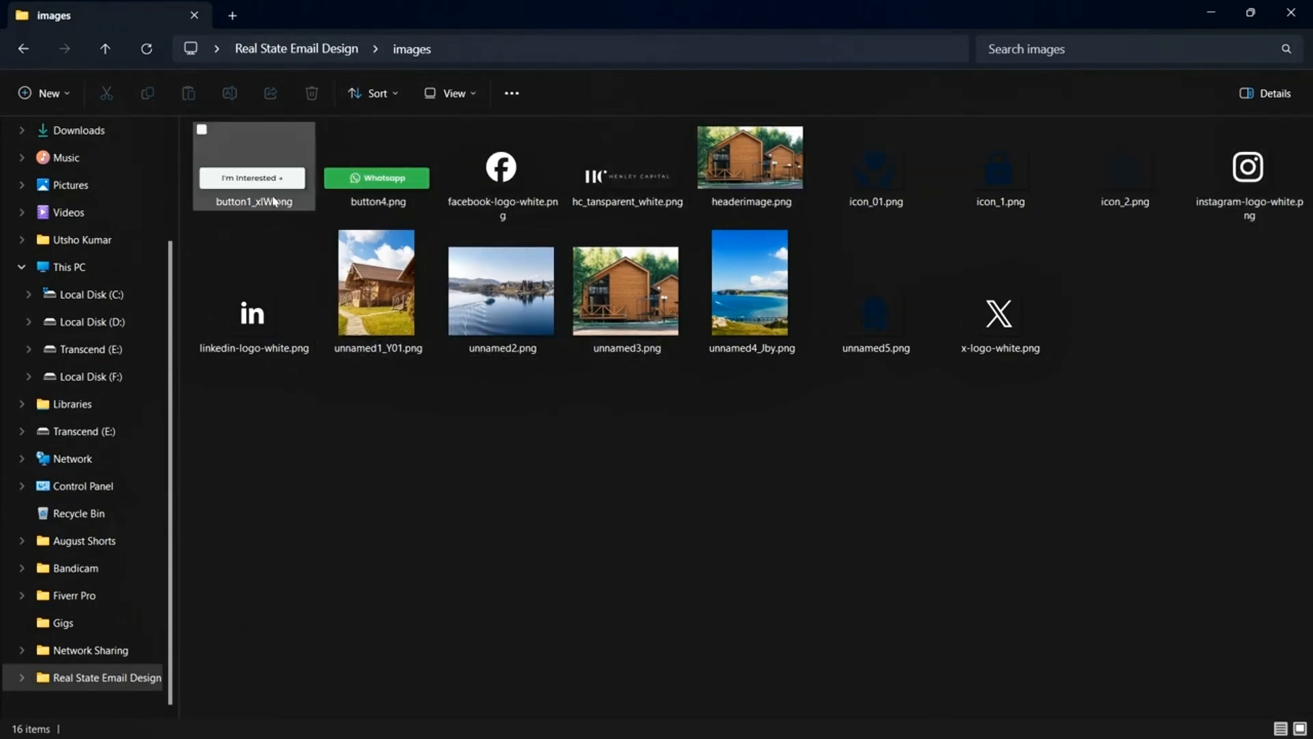
mouse_move(248, 201)
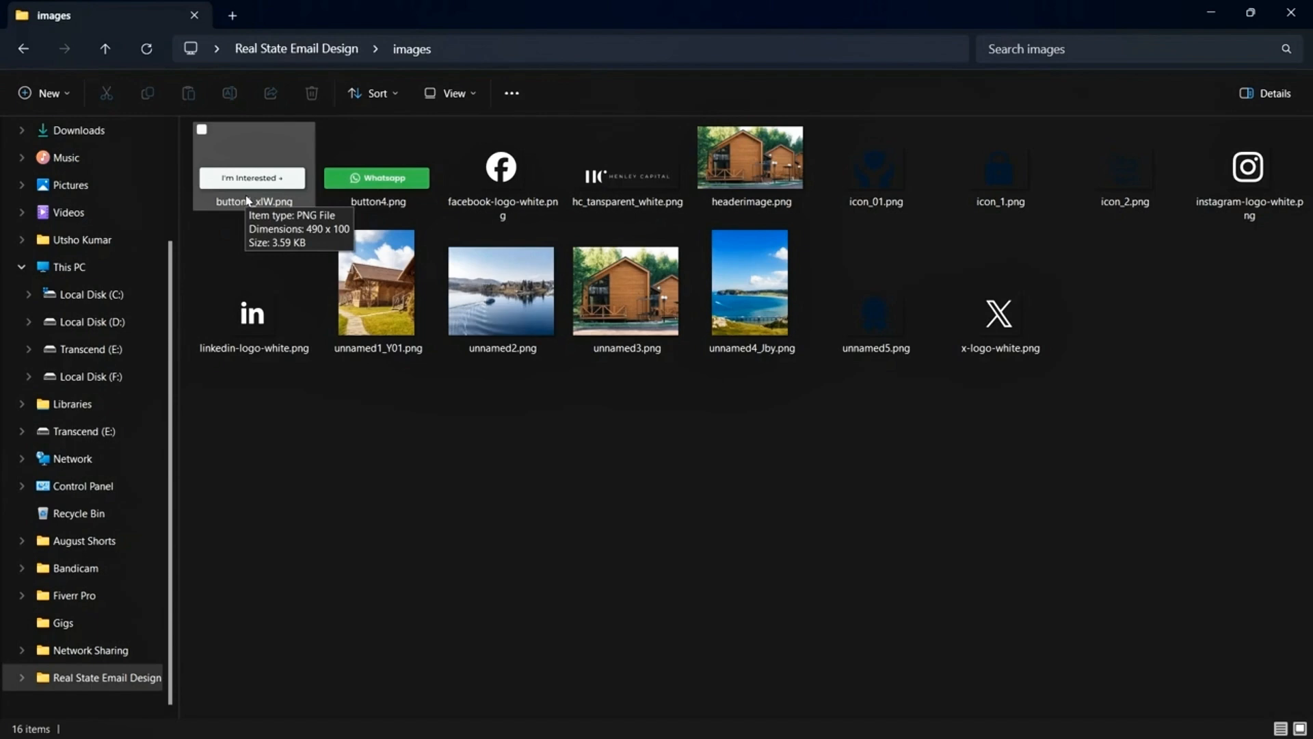
Open Henley Capital.docx from the Real State Email Design folder in Word, dismiss the activation notice and maximize the document window
left_click(320, 48)
double_click(335, 188)
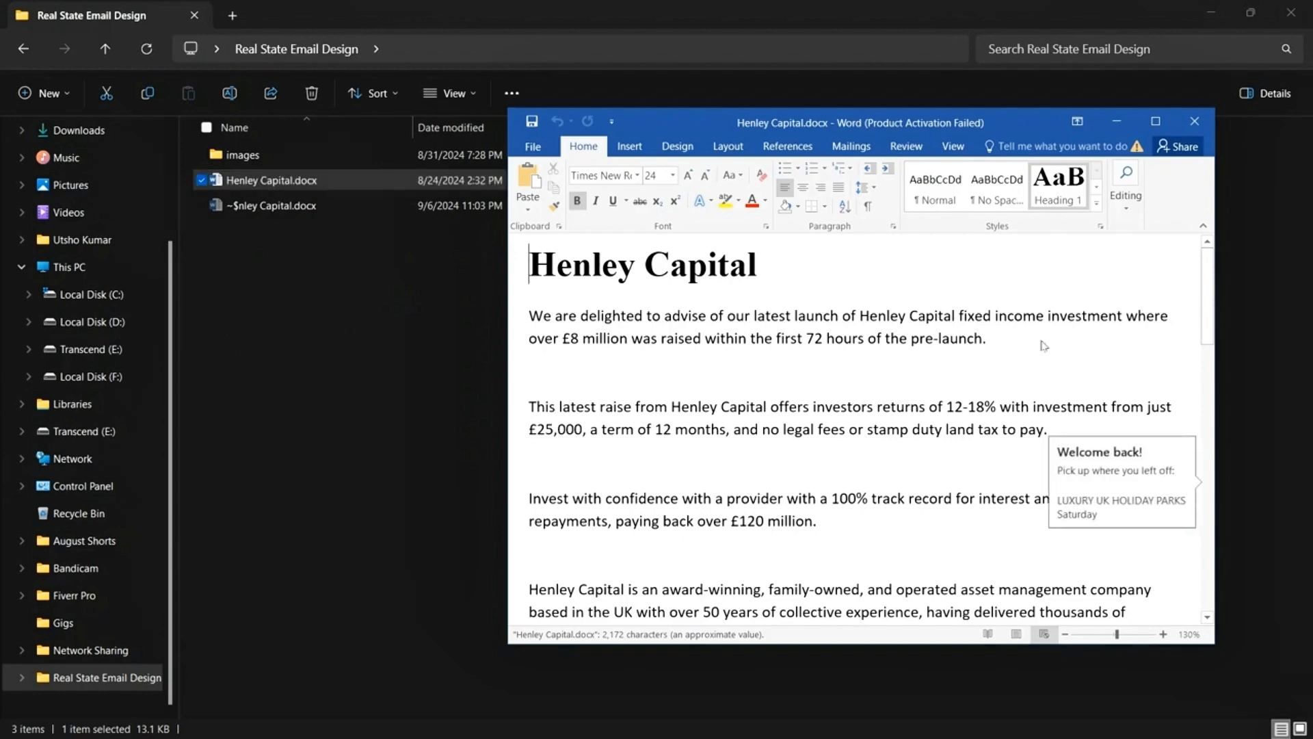
scroll(879, 329, "down", 2)
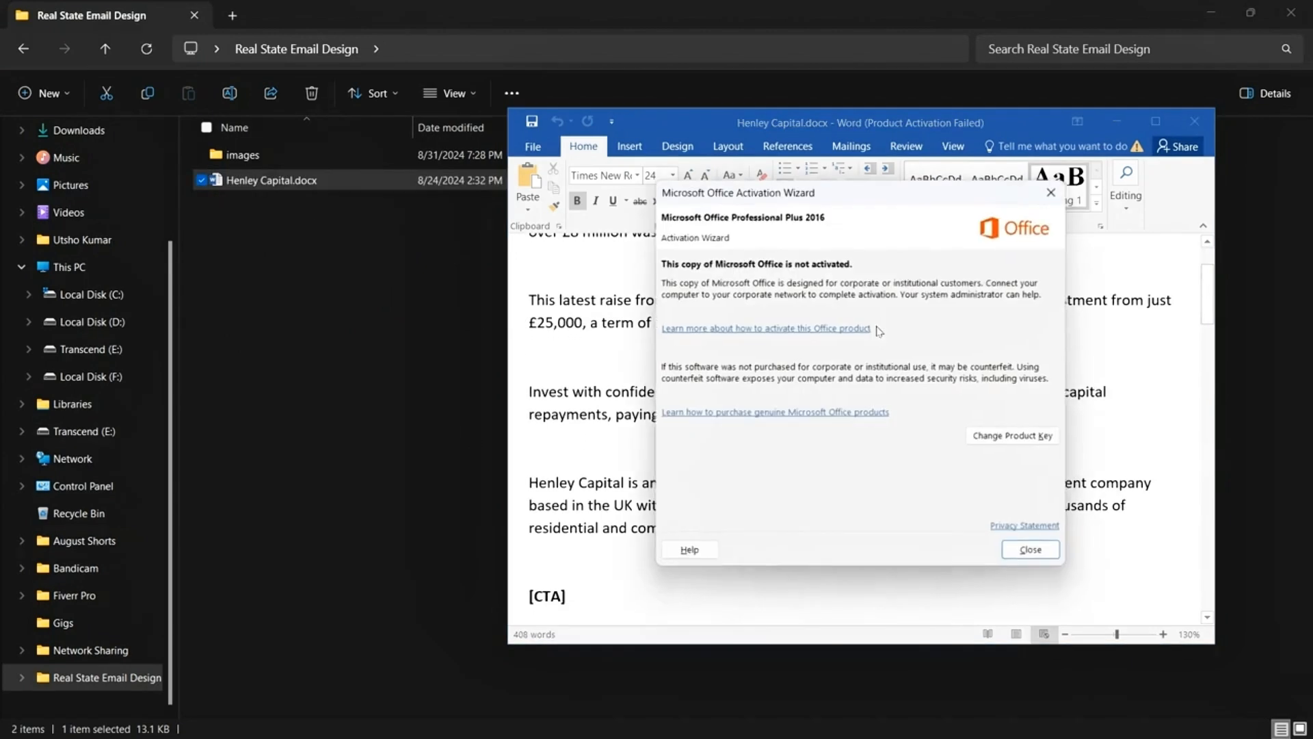
left_click(1051, 192)
left_click(1150, 122)
scroll(548, 260, "up", 2)
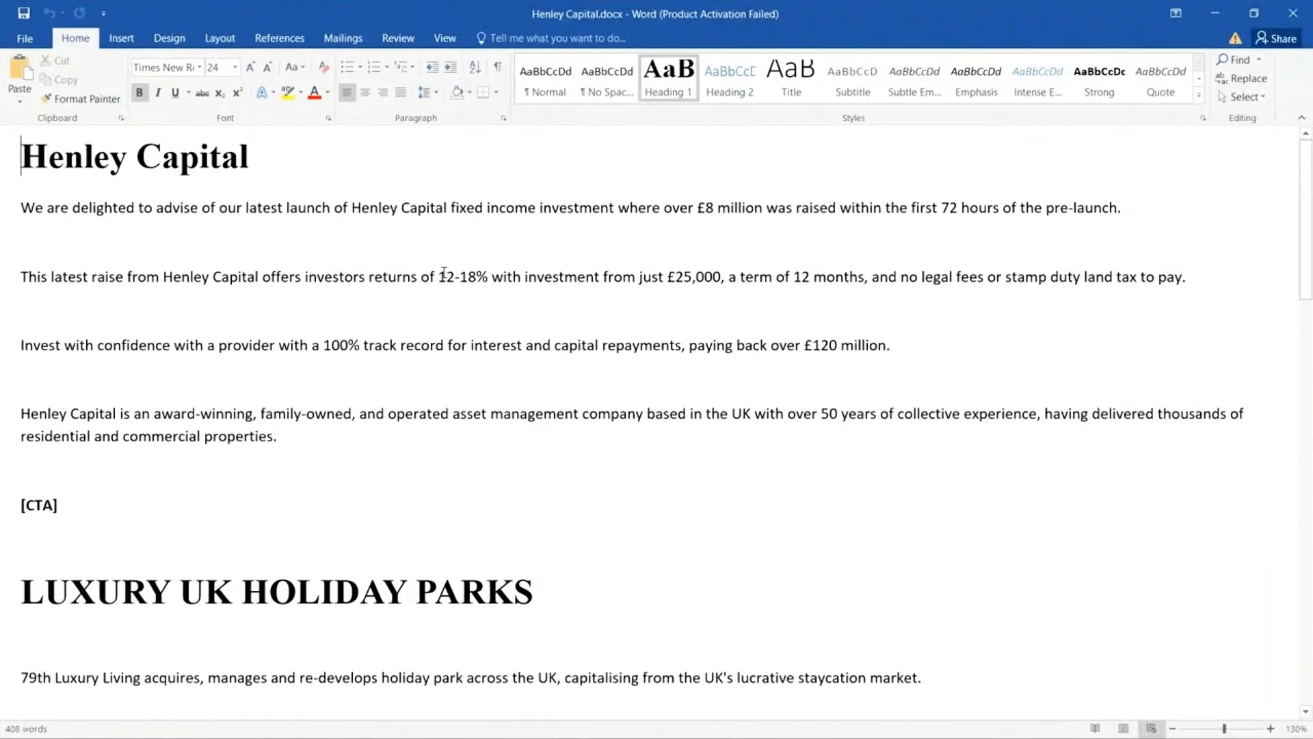
Read the Henley Capital introduction, its CTA placeholder and the LUXURY UK HOLIDAY PARKS section of the document
left_click(290, 172)
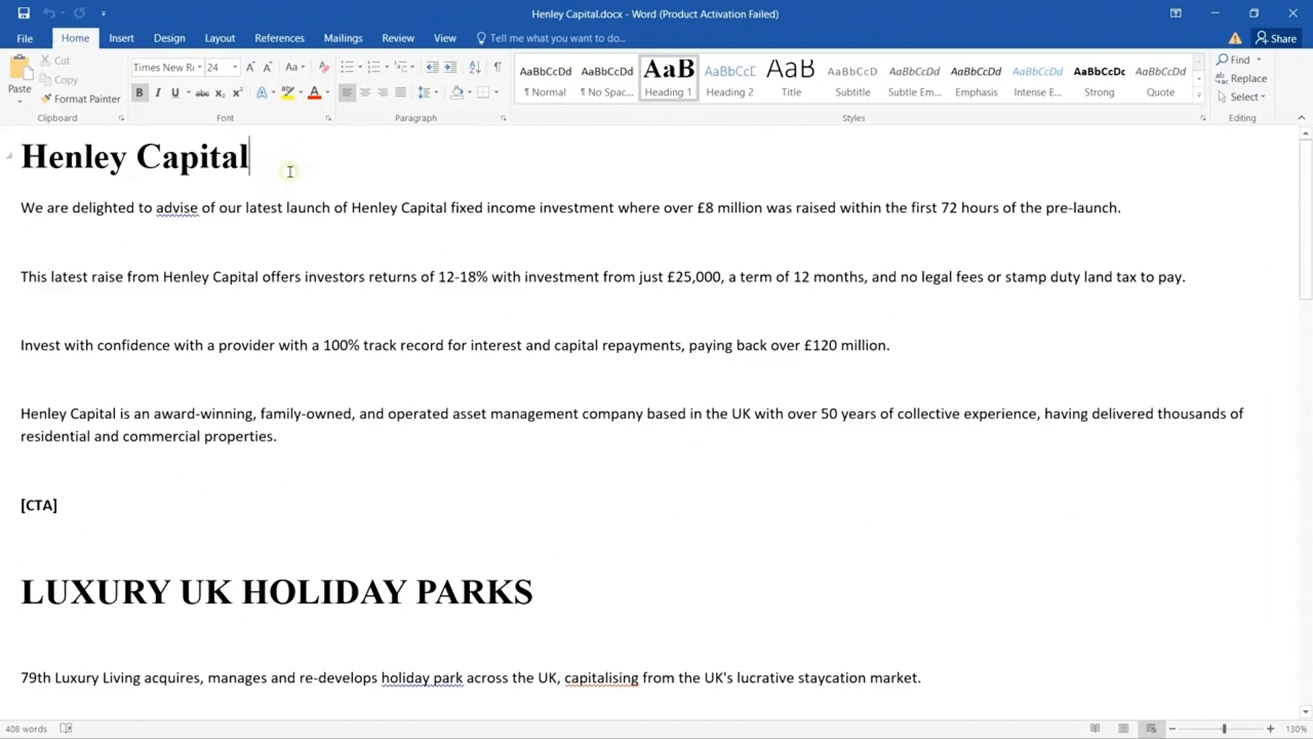
scroll(2, 385, "down", 2)
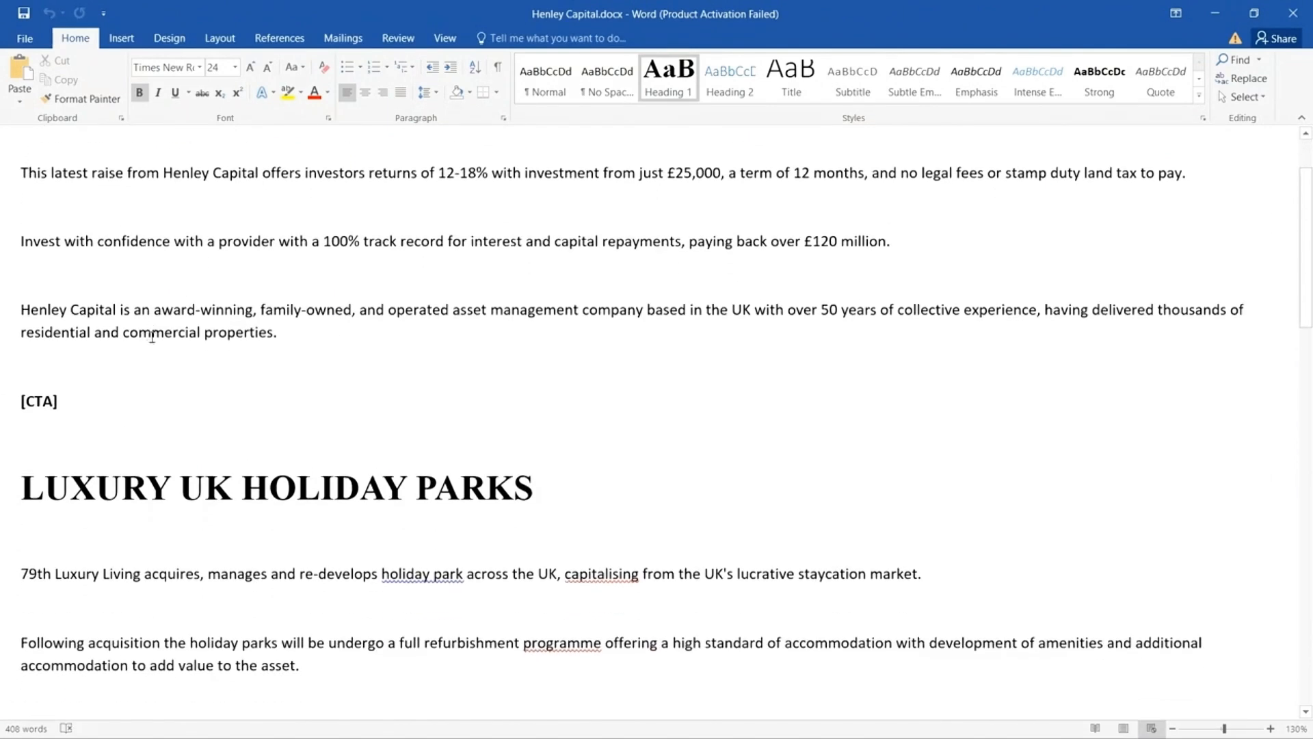
left_click(80, 404)
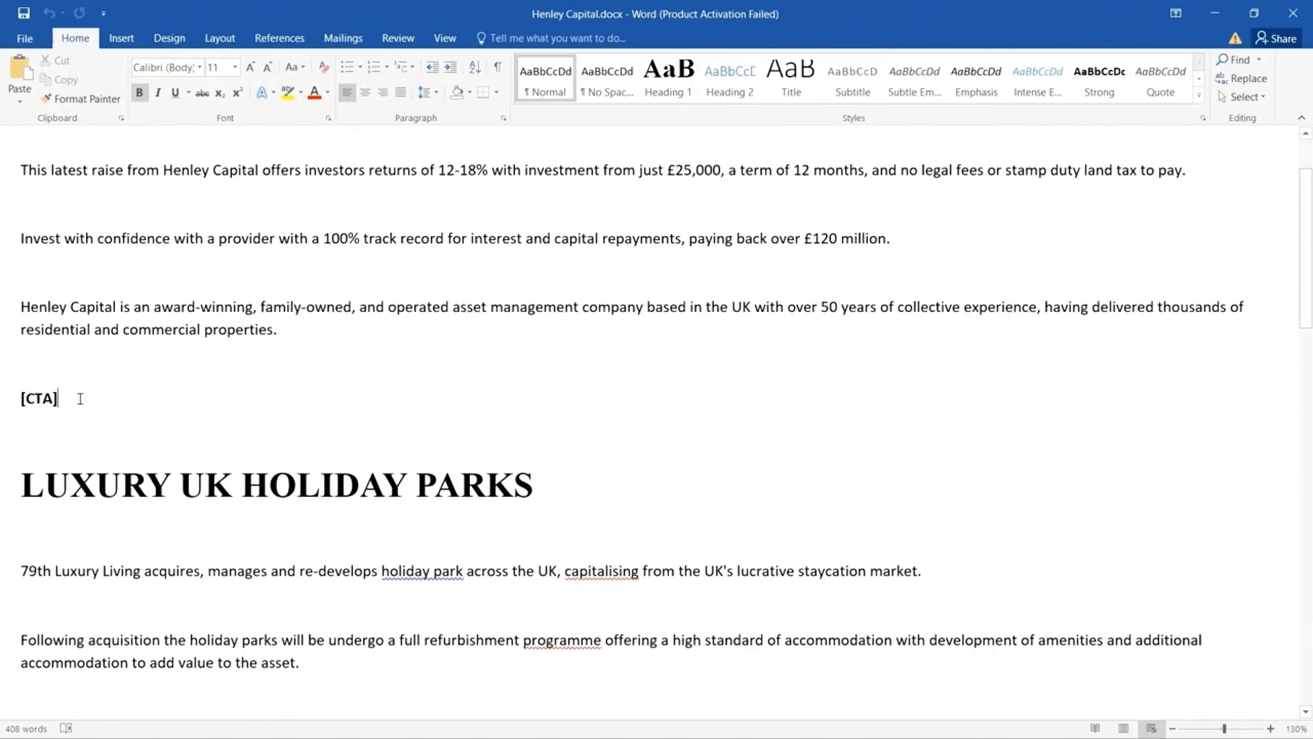
scroll(80, 393, "down", 3)
left_click(548, 326)
scroll(483, 378, "down", 3)
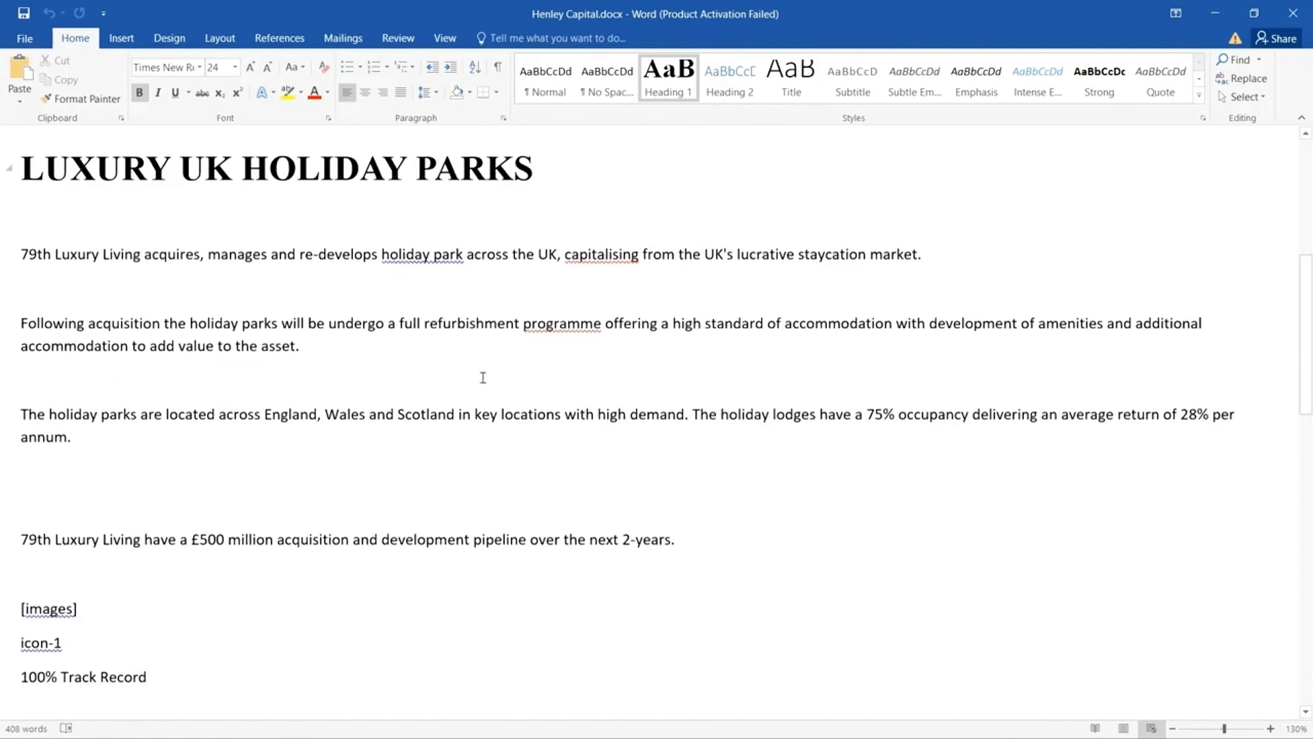
Review the document's icon captions, Interested section, closing CTA and footer text, and close the document
scroll(483, 378, "down", 6)
left_click(91, 294)
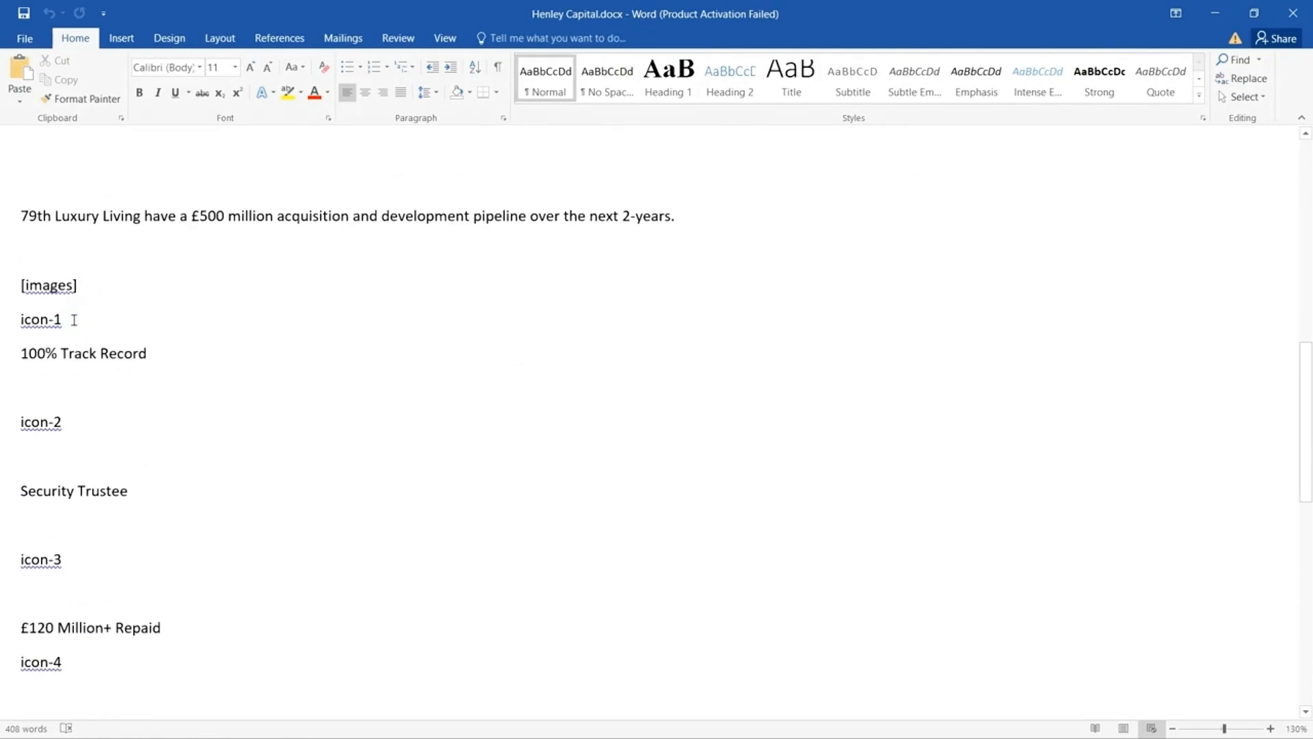
scroll(191, 381, "down", 3)
scroll(192, 371, "up", 2)
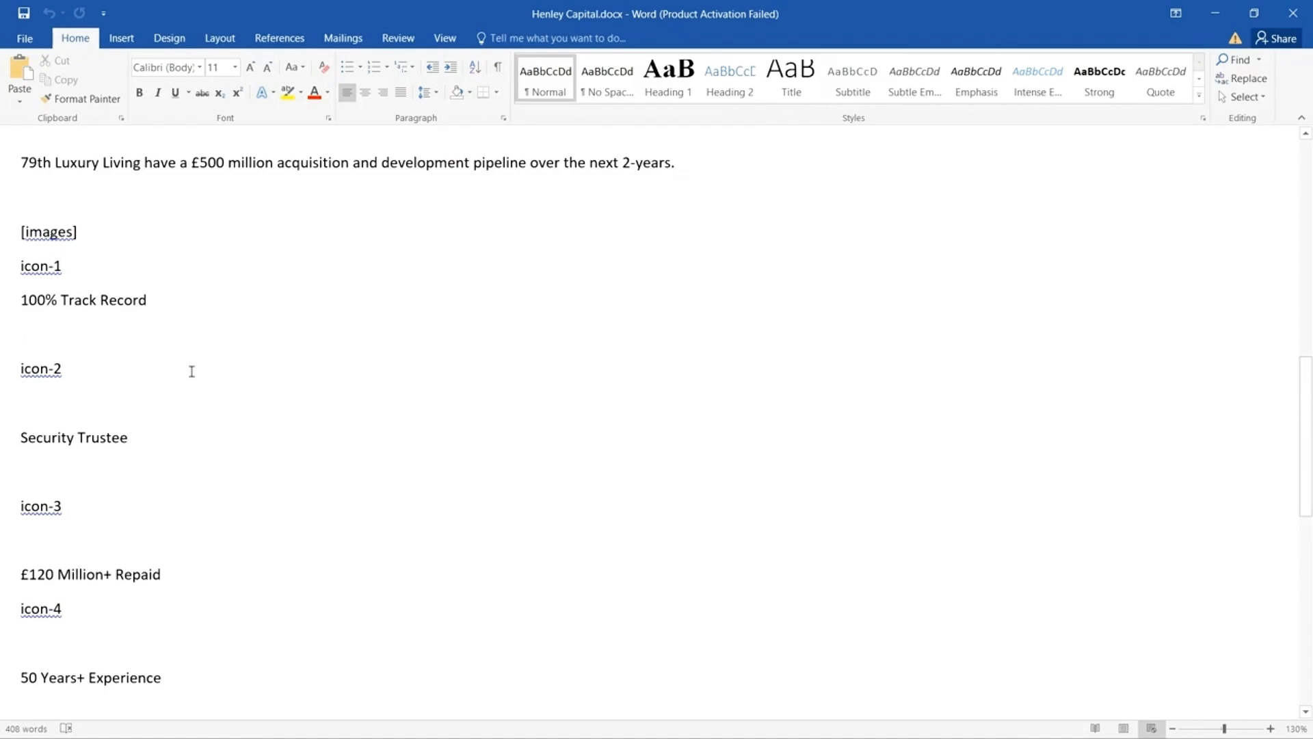
scroll(191, 371, "down", 8)
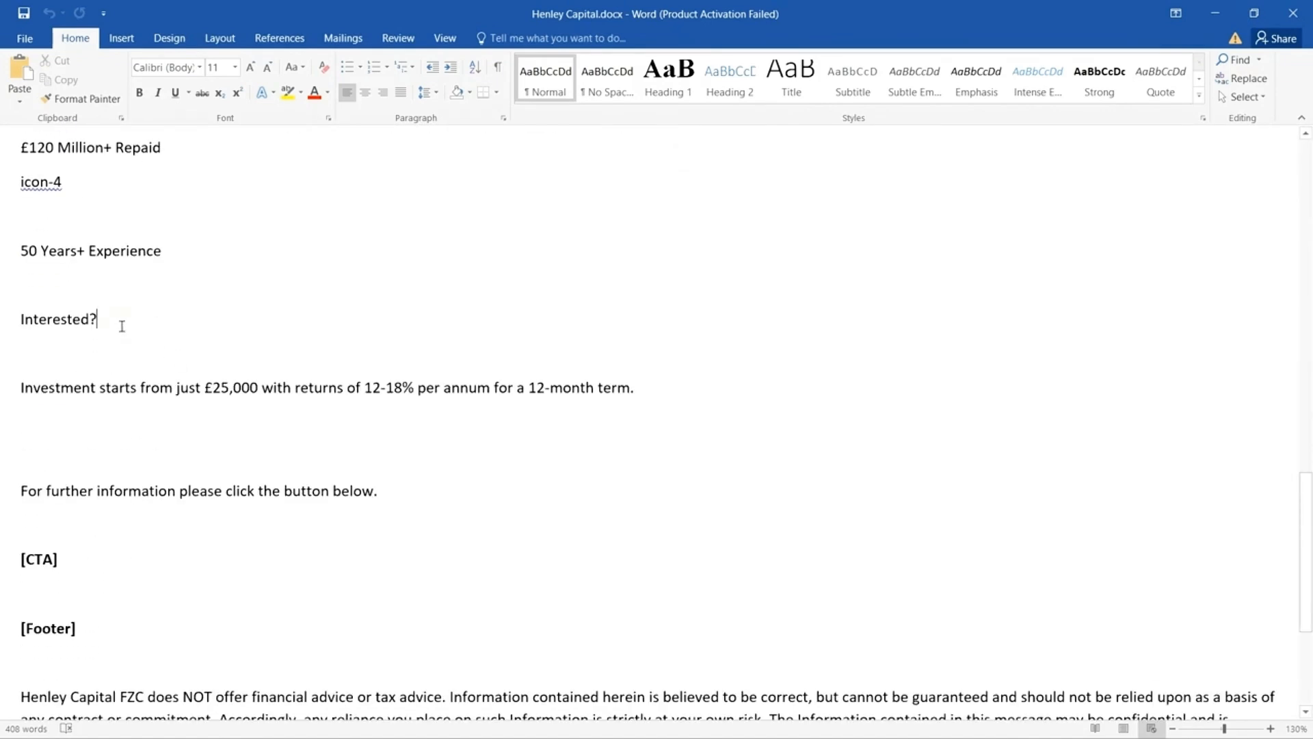
scroll(137, 356, "down", 2)
left_click(158, 400)
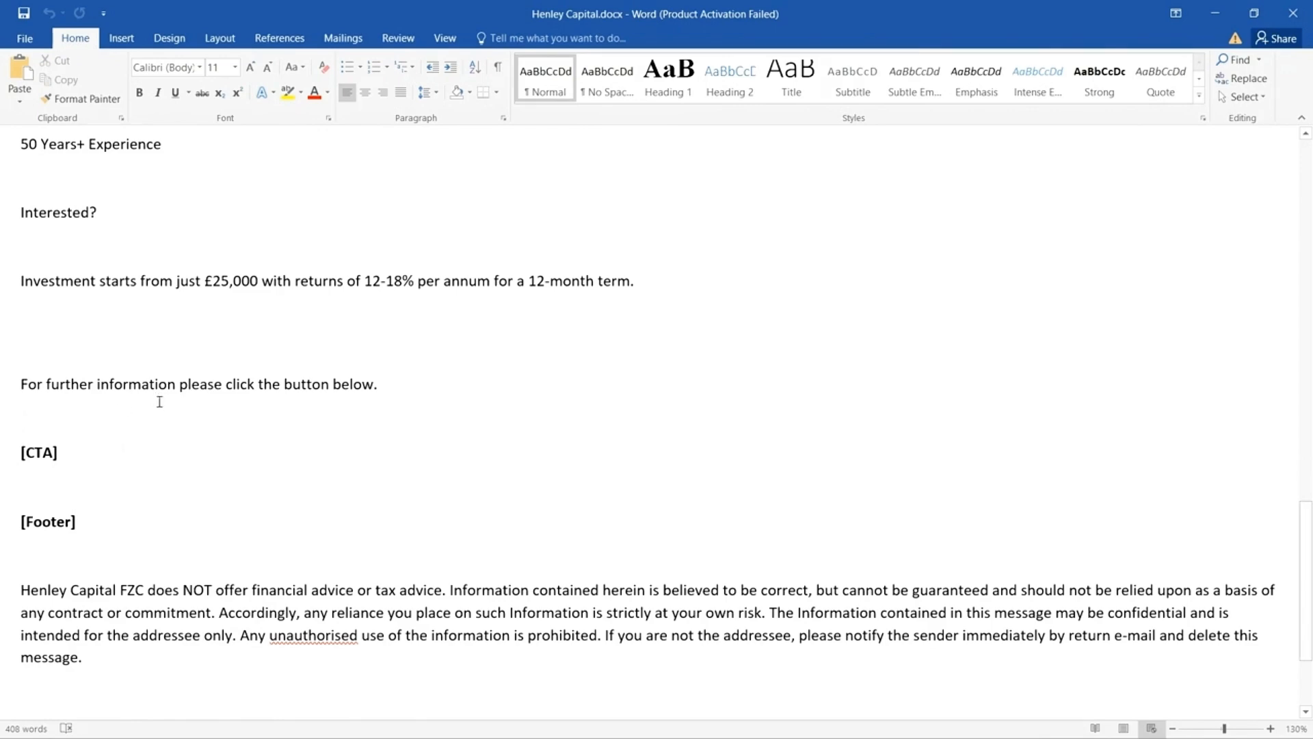
scroll(113, 487, "down", 3)
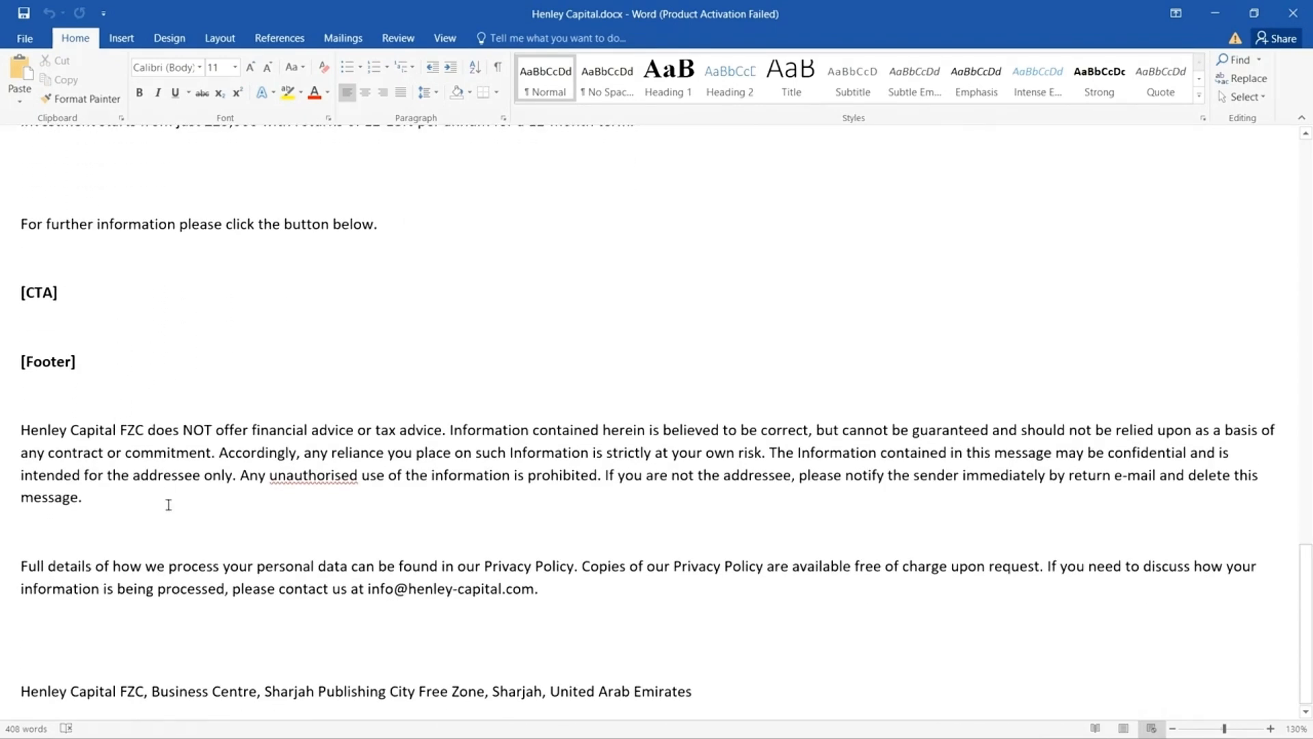
scroll(167, 504, "down", 1)
left_click(1298, 7)
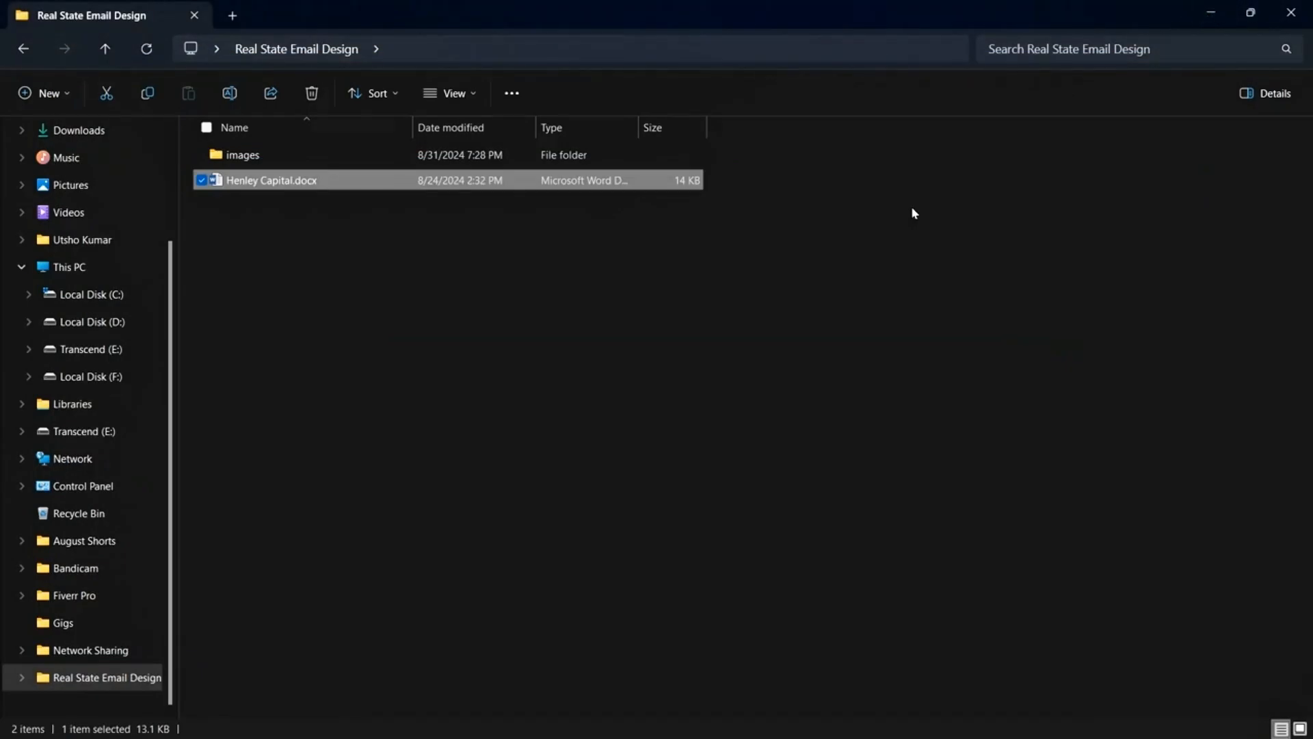
Switch back to Figma and draw a portrait frame about 411 × 508 on the empty Page 2 canvas
left_click(1210, 13)
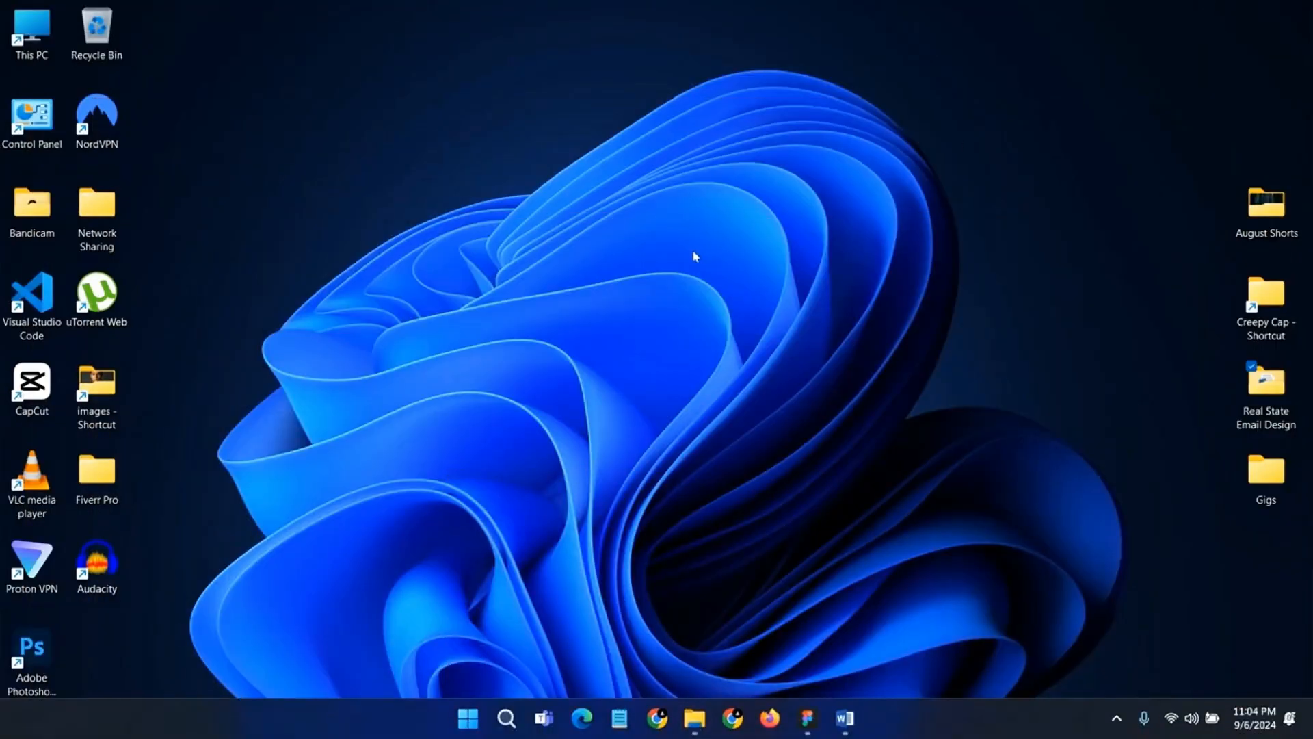
left_click(808, 717)
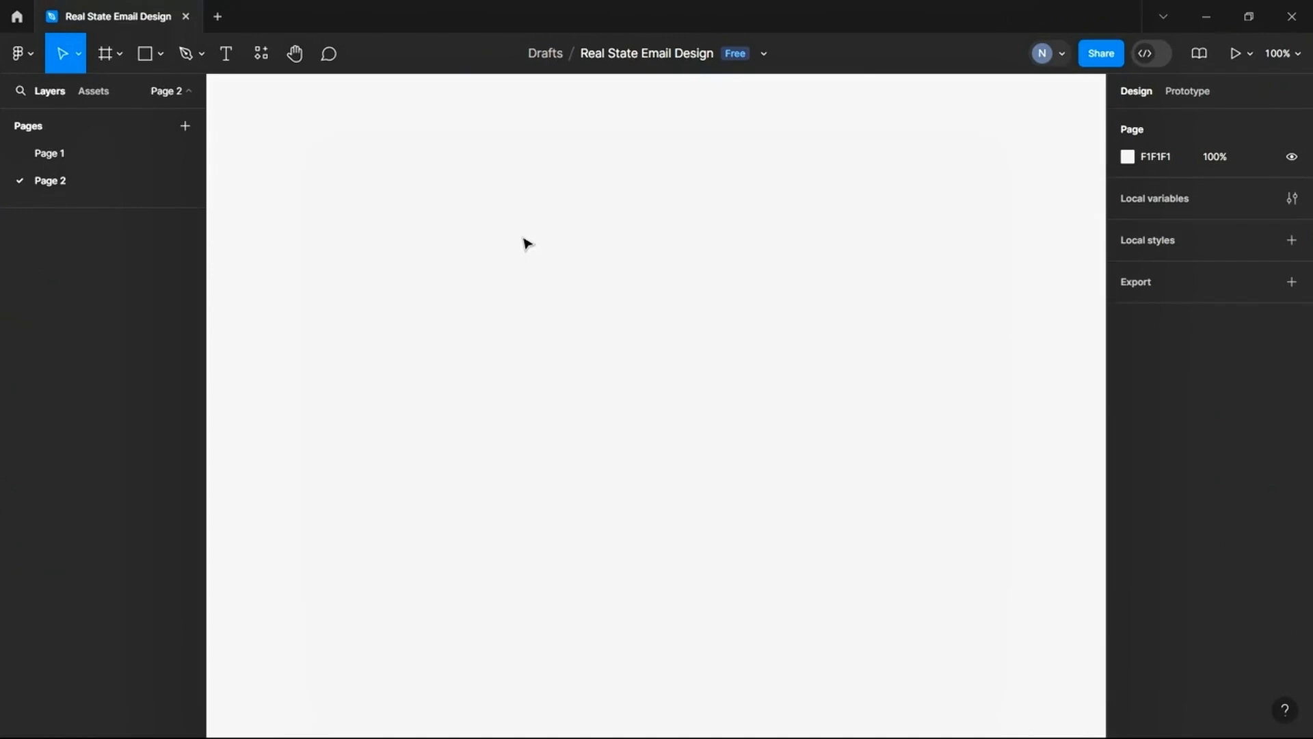
left_click(115, 63)
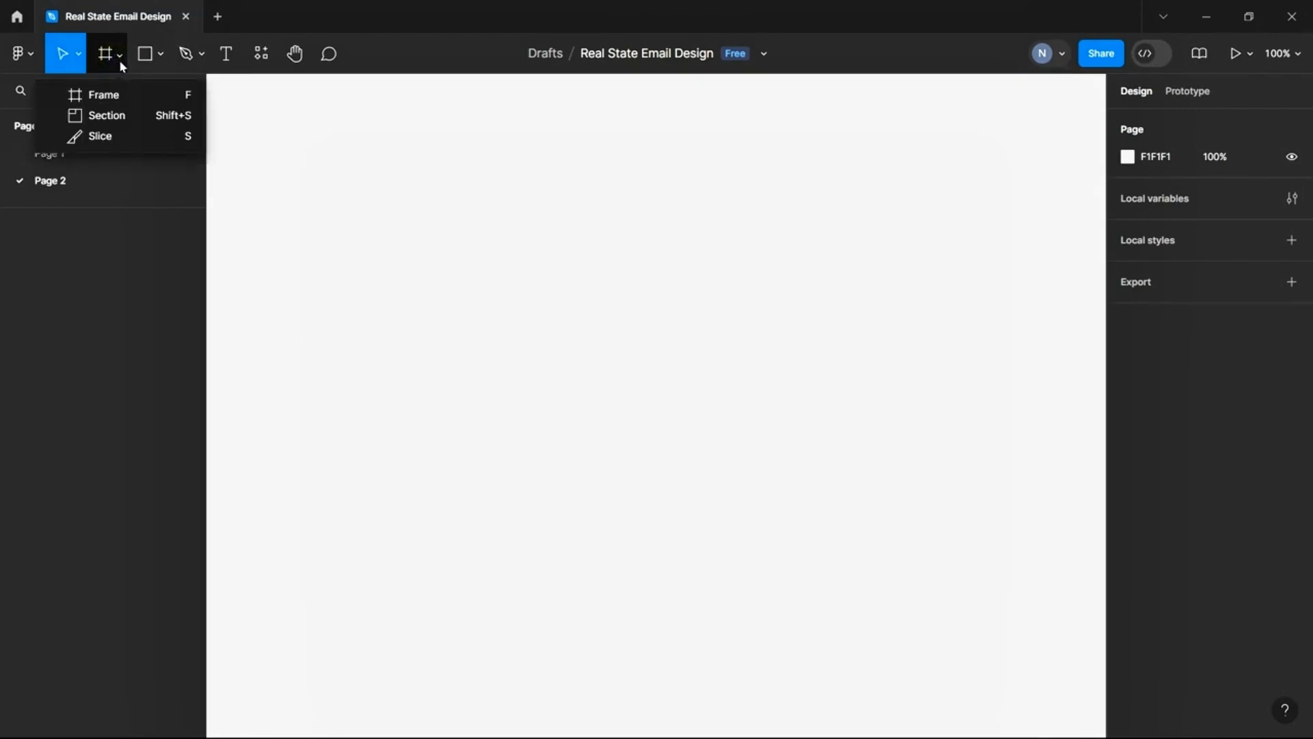
left_click(346, 150)
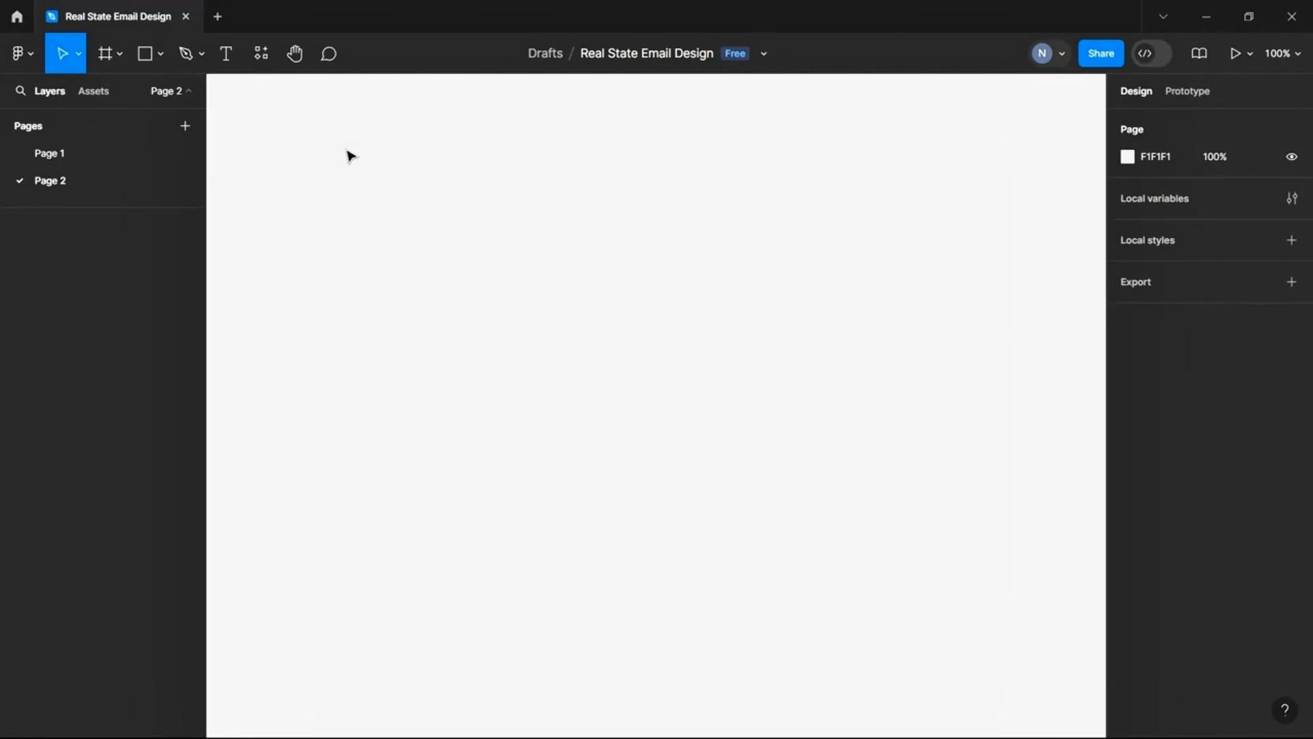
key("f")
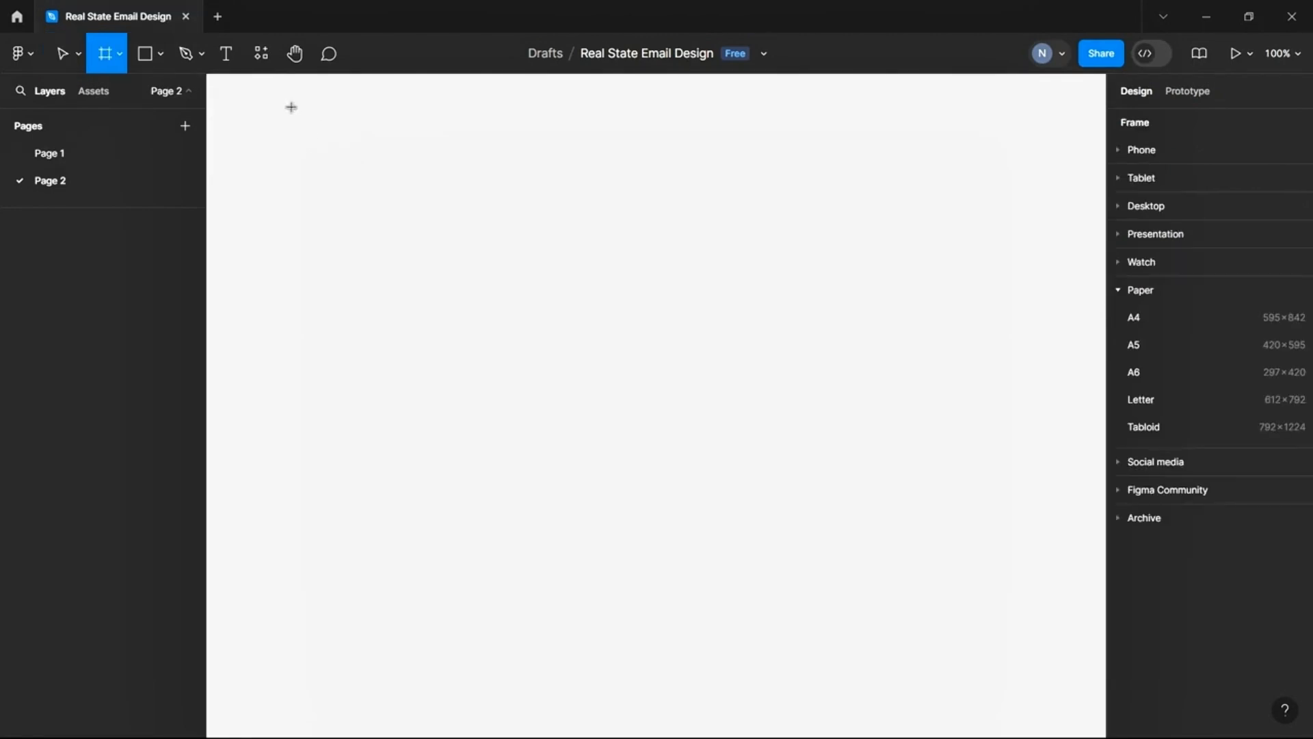
left_click_drag(420, 189, 773, 623)
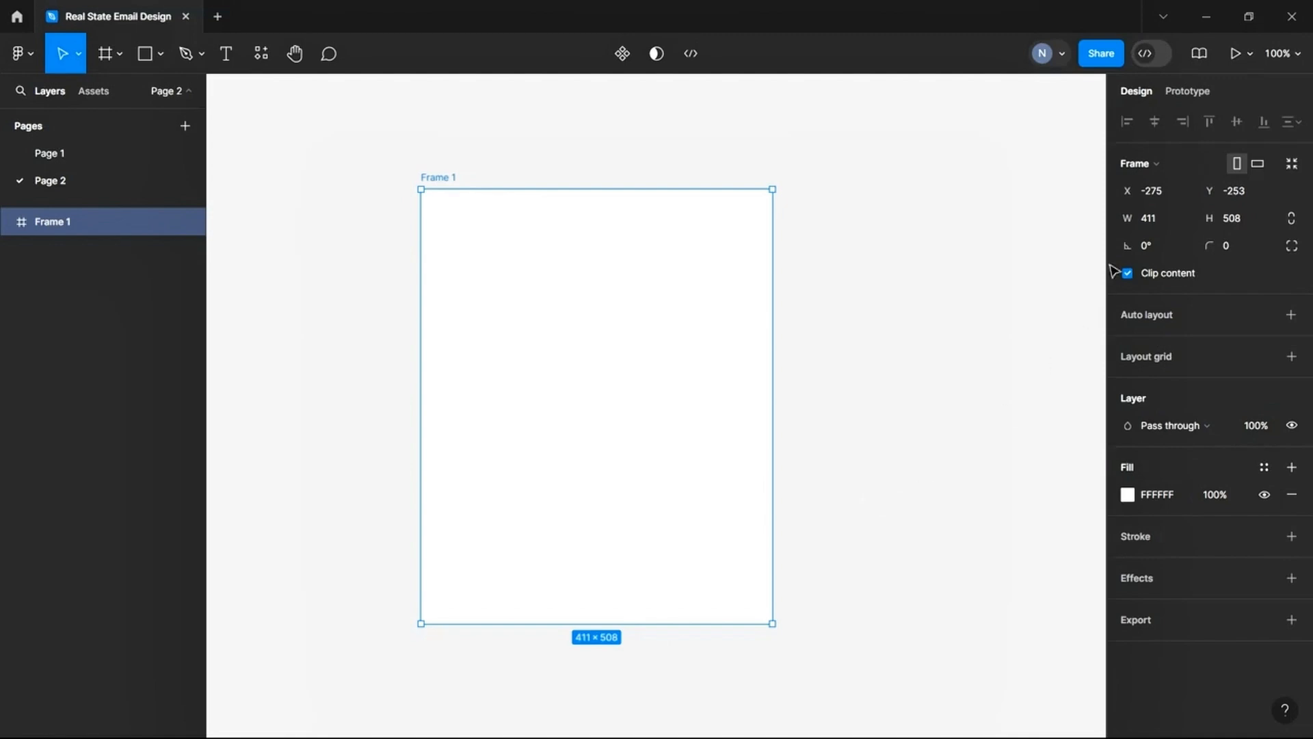
Set the frame's width to 600 and extend its bottom edge to a height of about 1046
left_click(1146, 219)
left_click(978, 209)
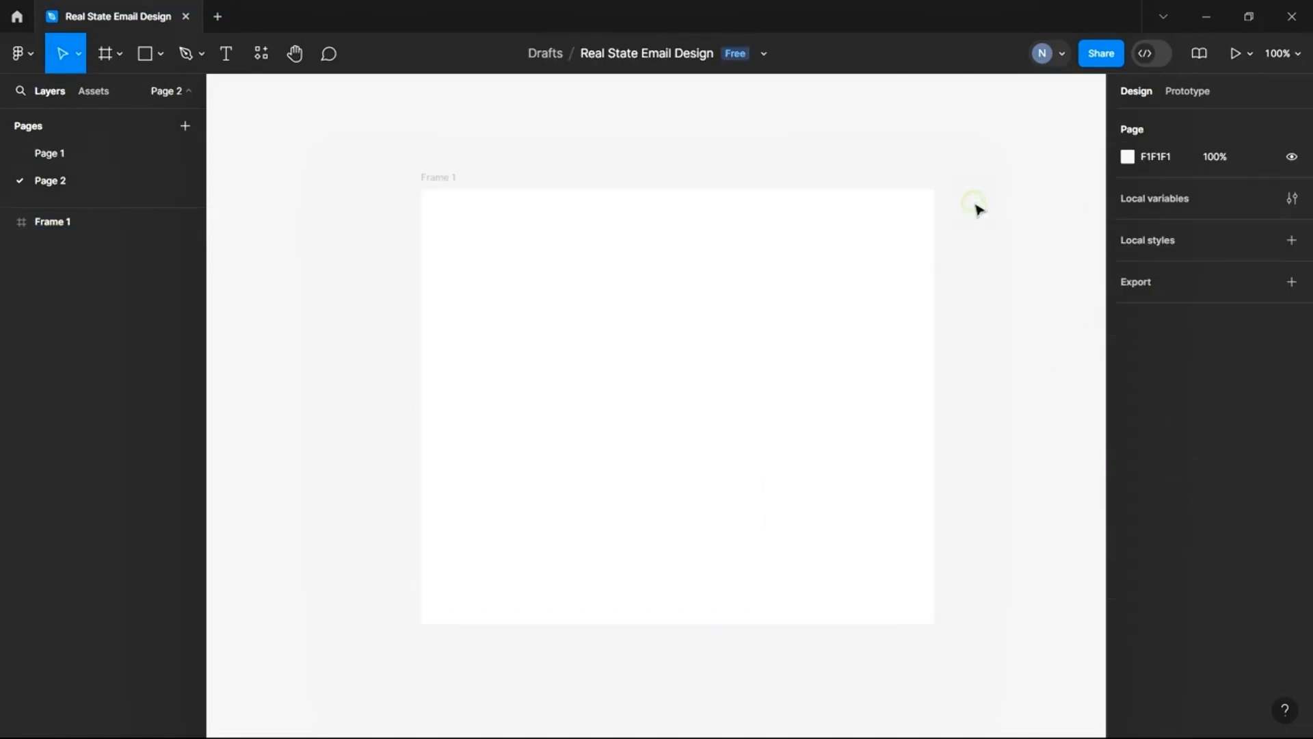
left_click(431, 179)
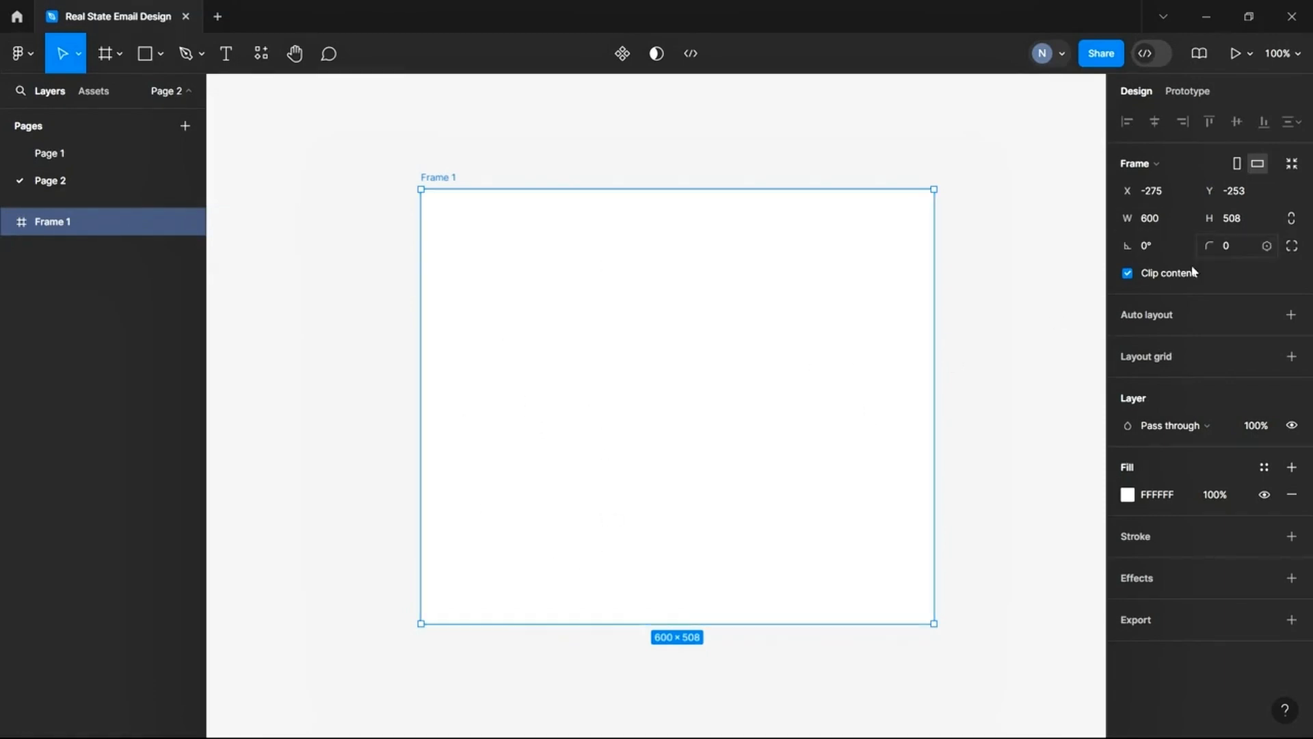
scroll(752, 528, "down", 1)
scroll(752, 527, "down", 2)
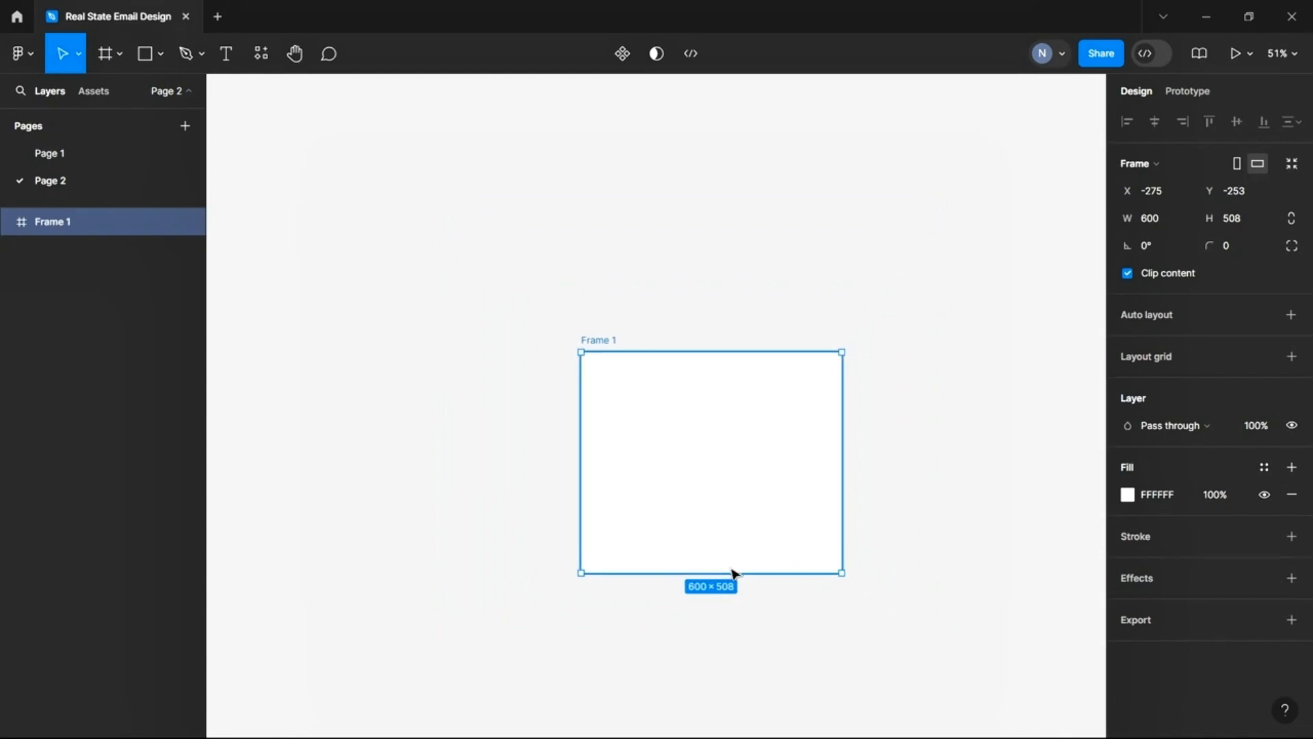
left_click_drag(733, 573, 753, 639)
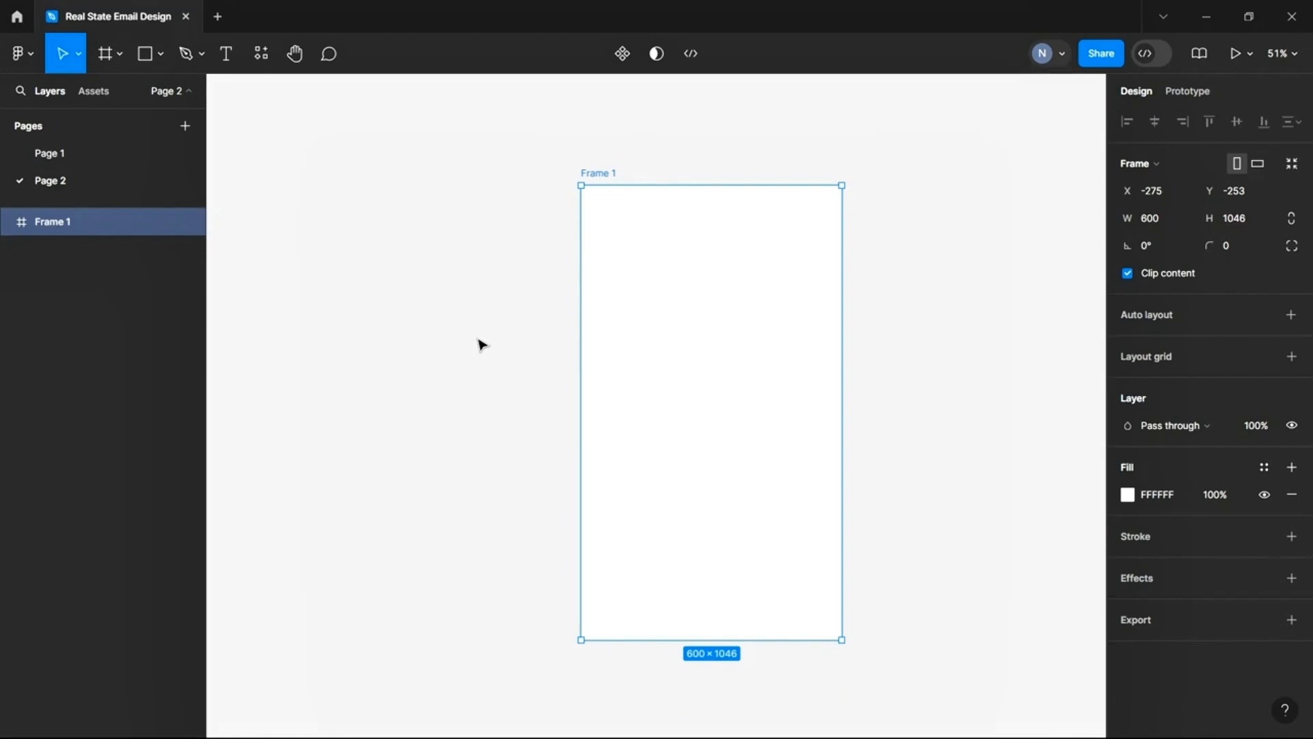
Rename the frame as Email Draft
left_click(569, 204)
double_click(595, 174)
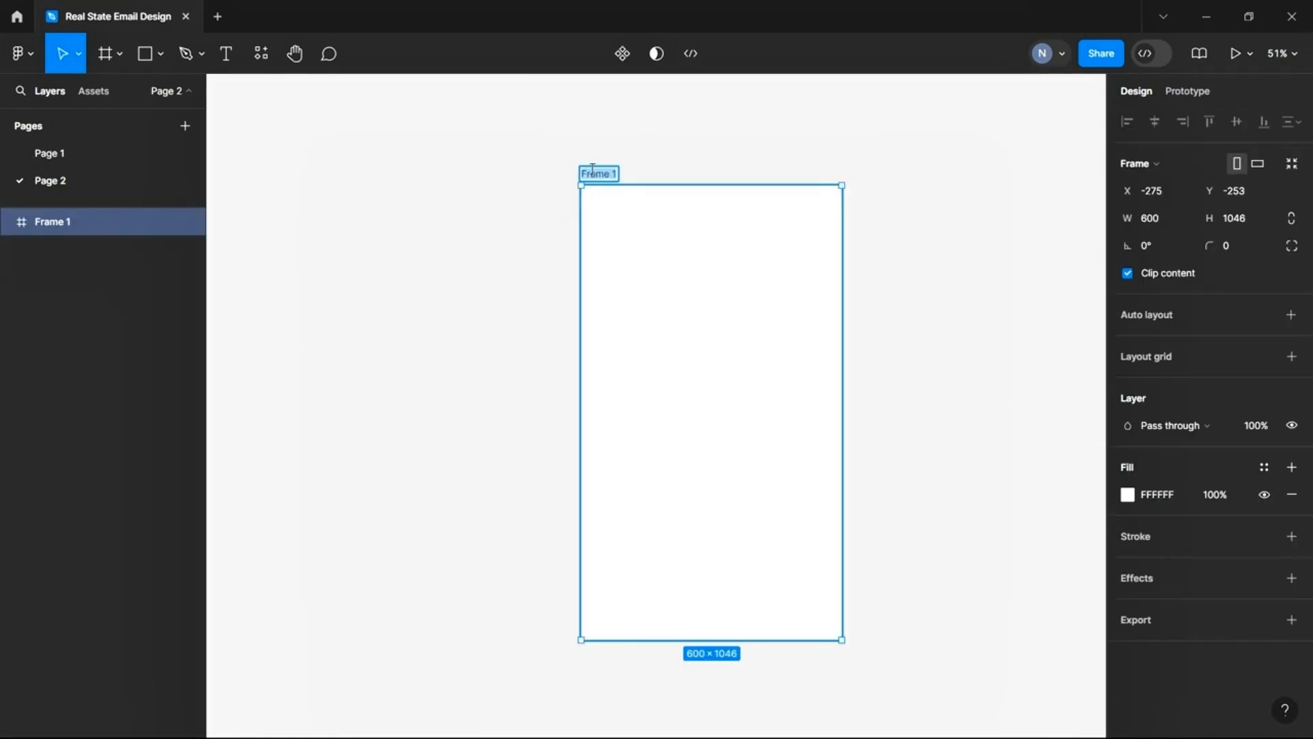
type("Email Draft")
left_click(764, 199)
scroll(764, 199, "up", 4)
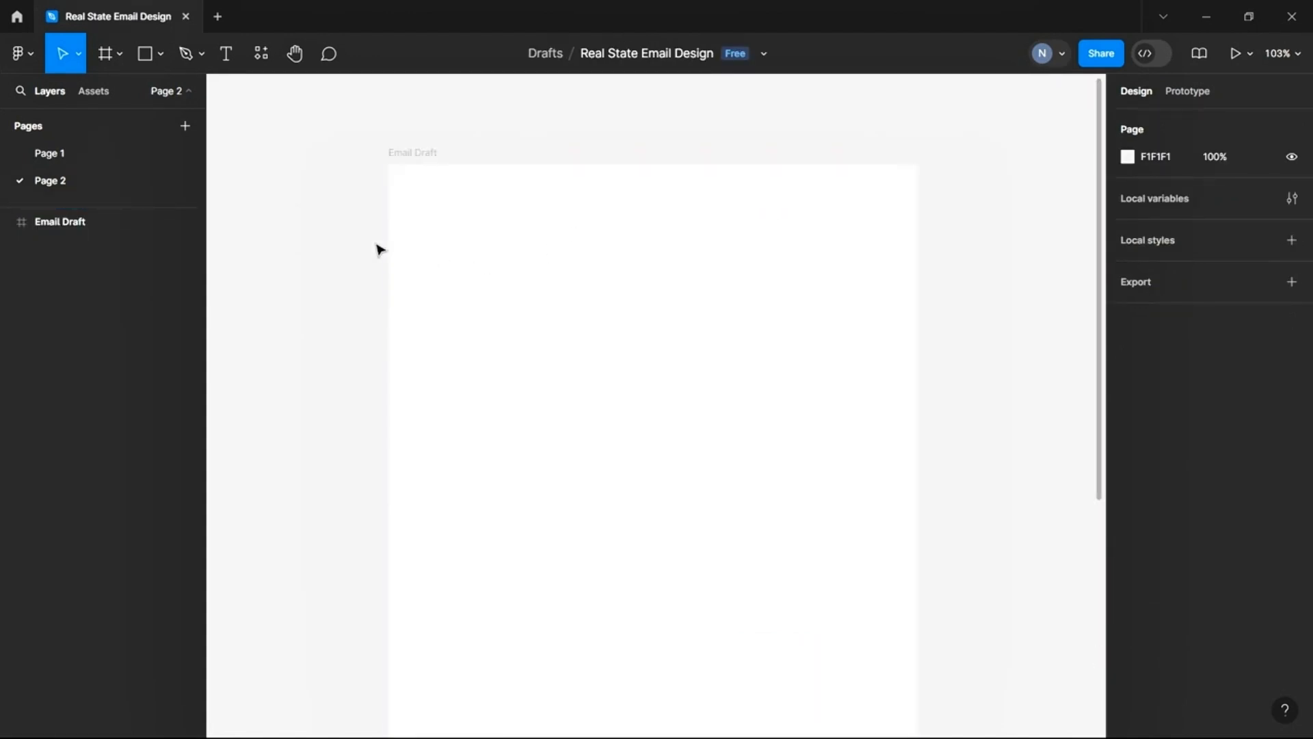
Draw a full-width rectangle about 600 × 401 at the top of the Email Draft frame
left_click(159, 61)
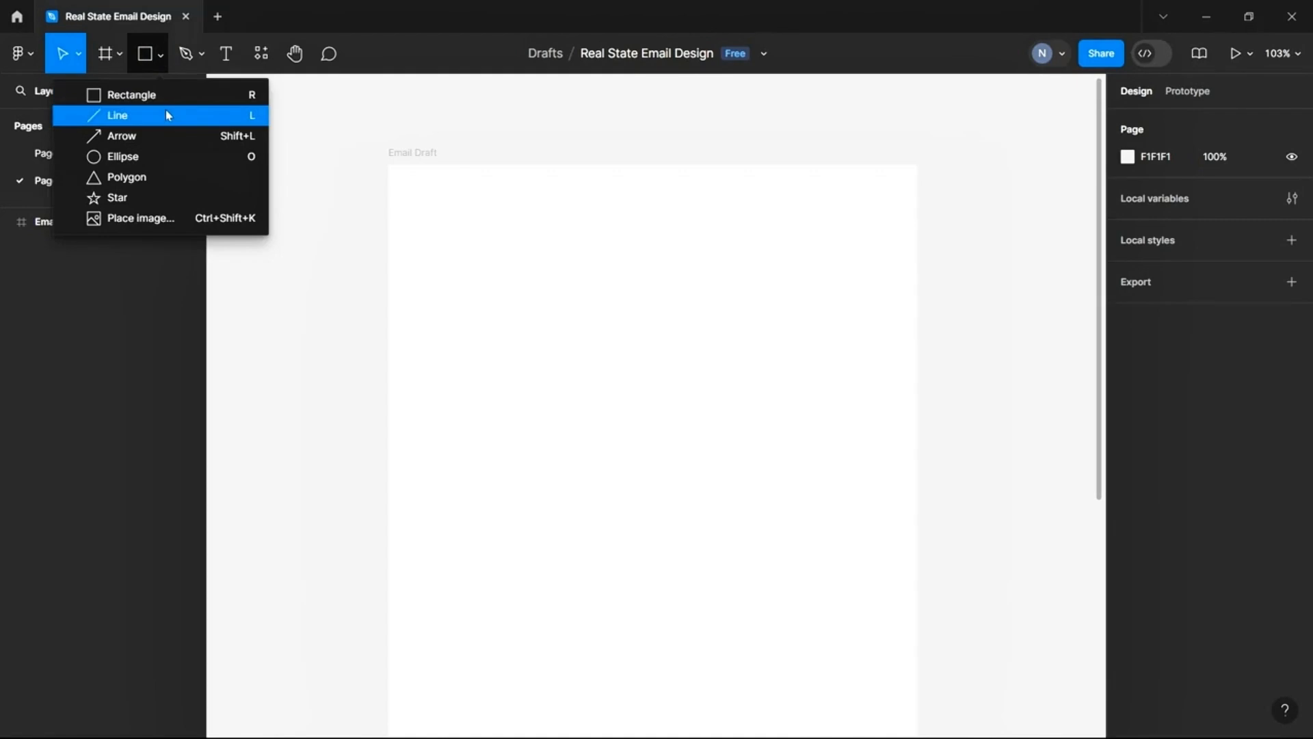
left_click(165, 98)
mouse_move(388, 165)
left_mouse_down()
mouse_move(434, 223)
mouse_move(530, 264)
mouse_move(708, 270)
mouse_move(862, 293)
mouse_move(888, 310)
mouse_move(918, 365)
mouse_move(917, 518)
left_mouse_up()
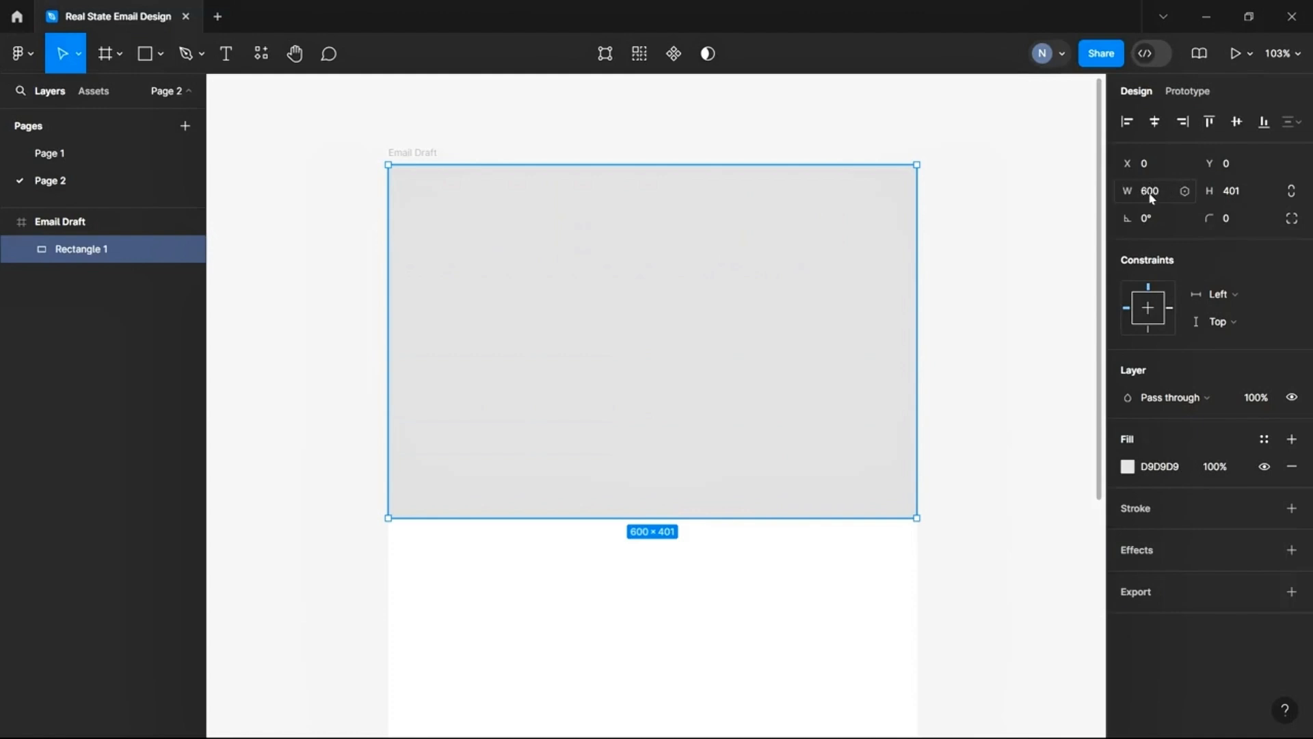
left_click(337, 247)
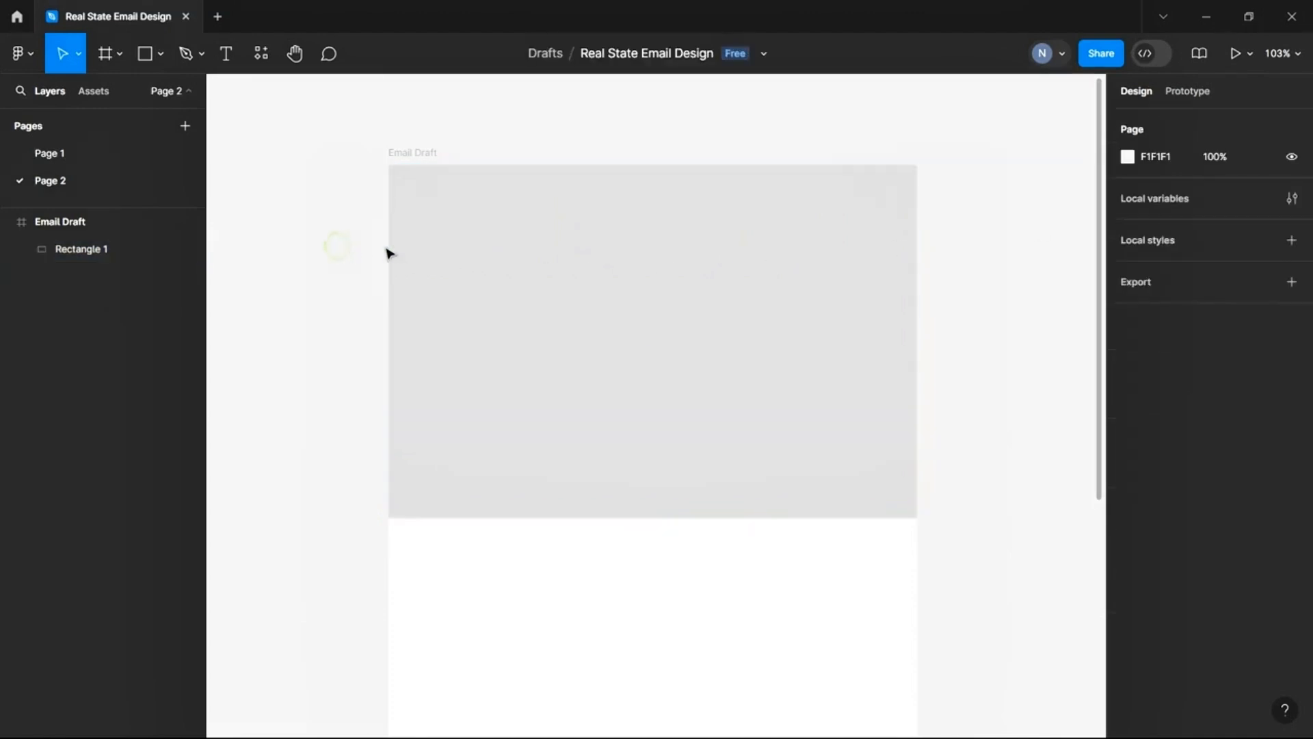
Change the fill of the rectangle at the top of the Email Draft frame to black
left_click(500, 257)
left_click(1127, 465)
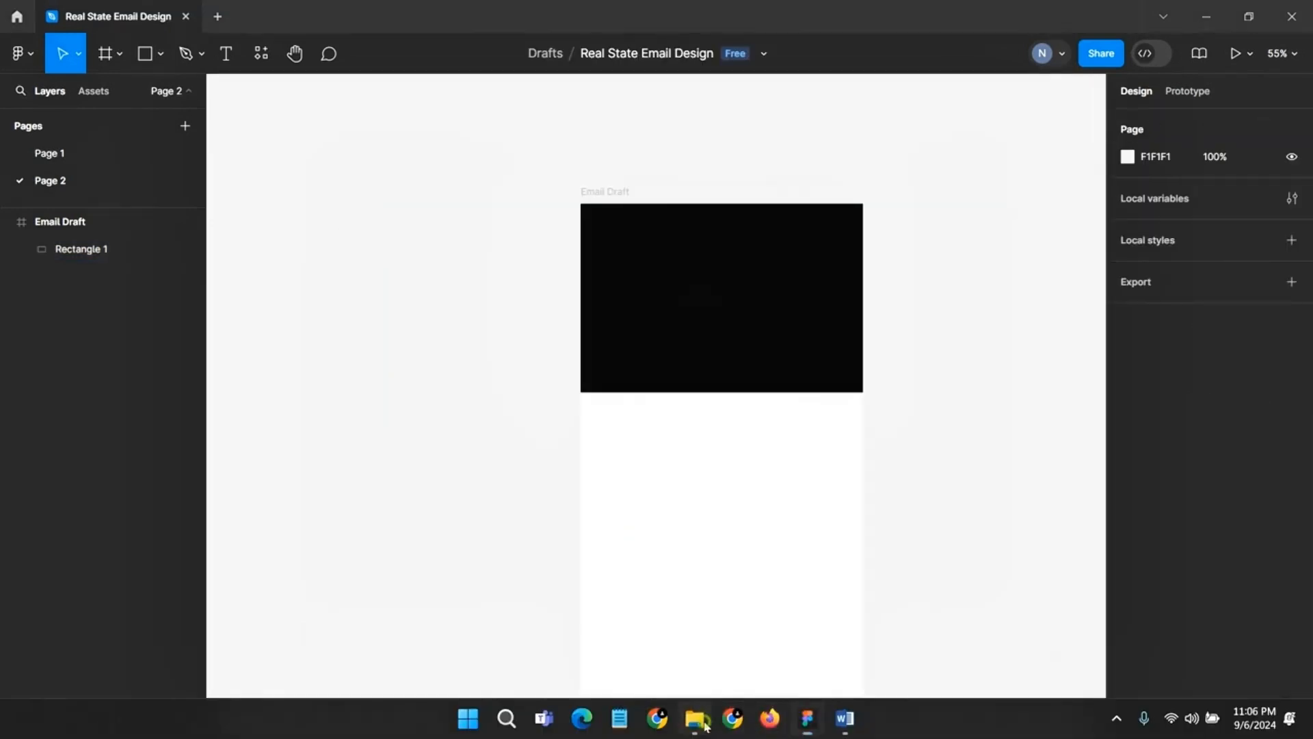
Import the logo image hc_tansparent_white.png from the project's images folder onto the Figma canvas
left_click(701, 723)
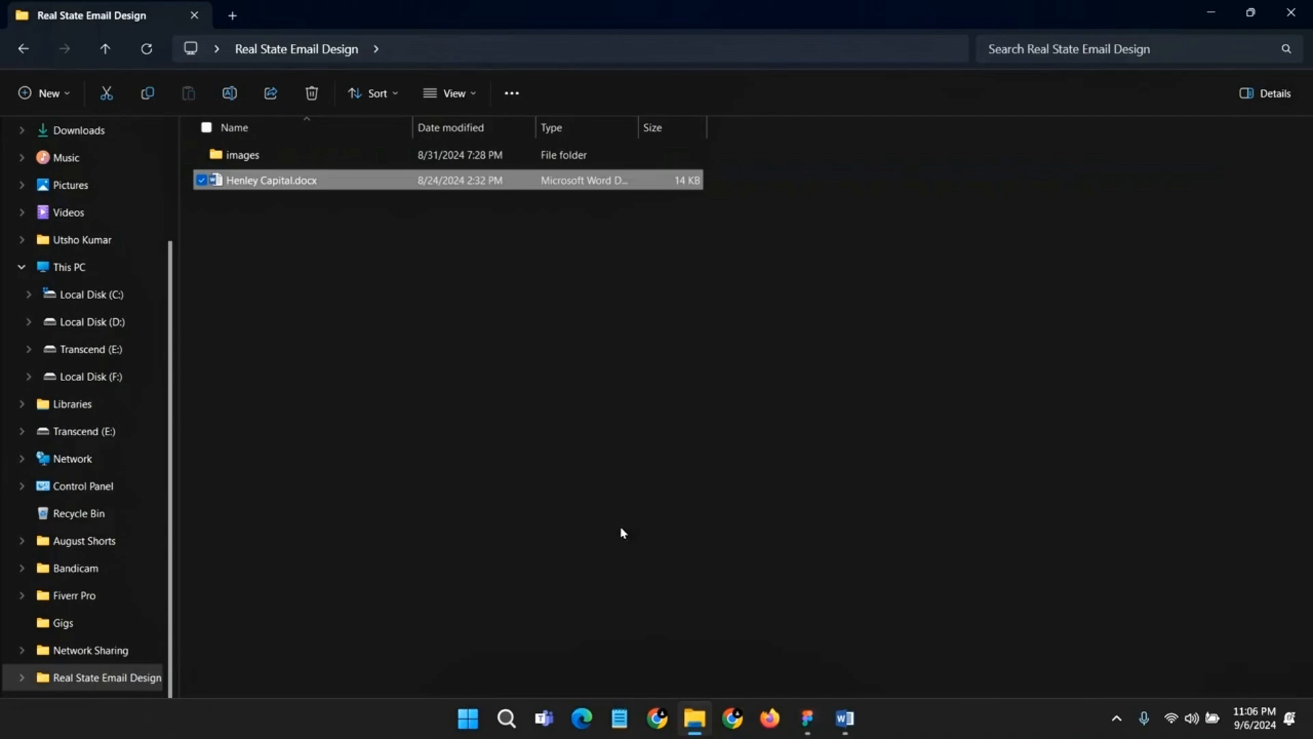
double_click(255, 161)
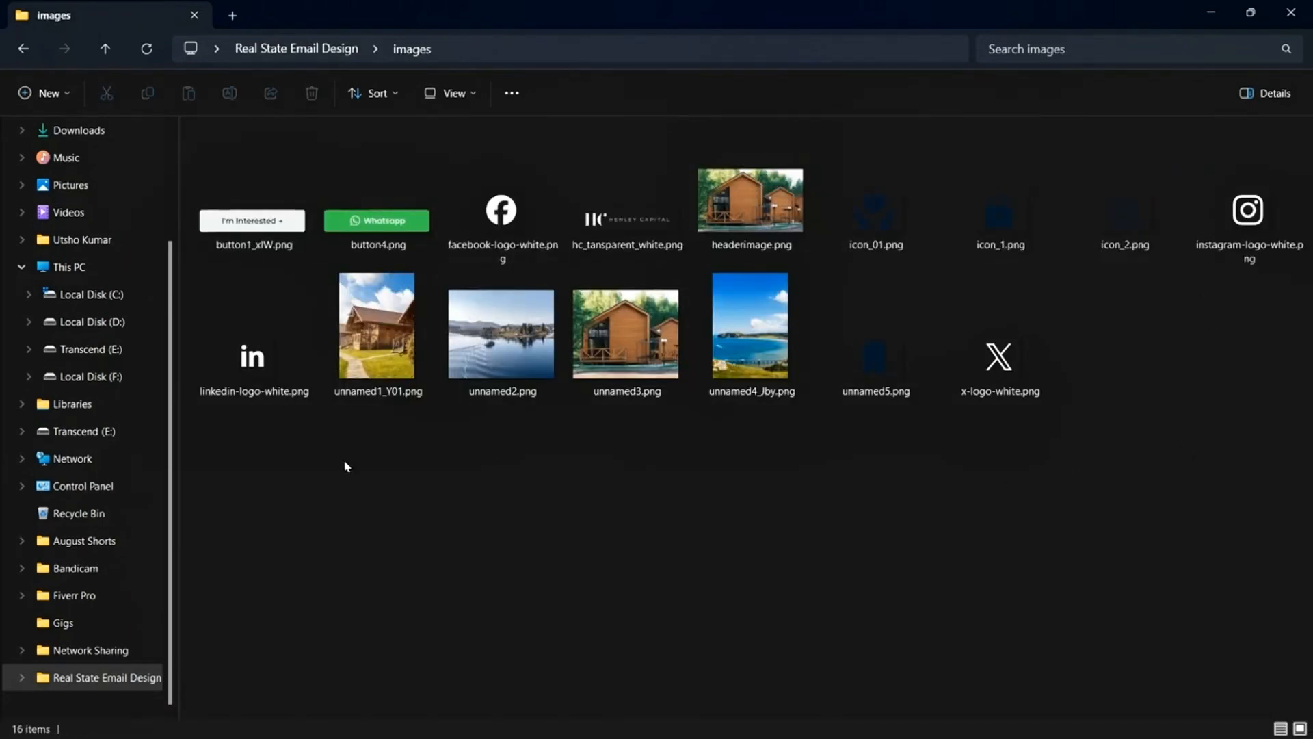
left_click(1250, 12)
left_click_drag(1067, 205, 307, 308)
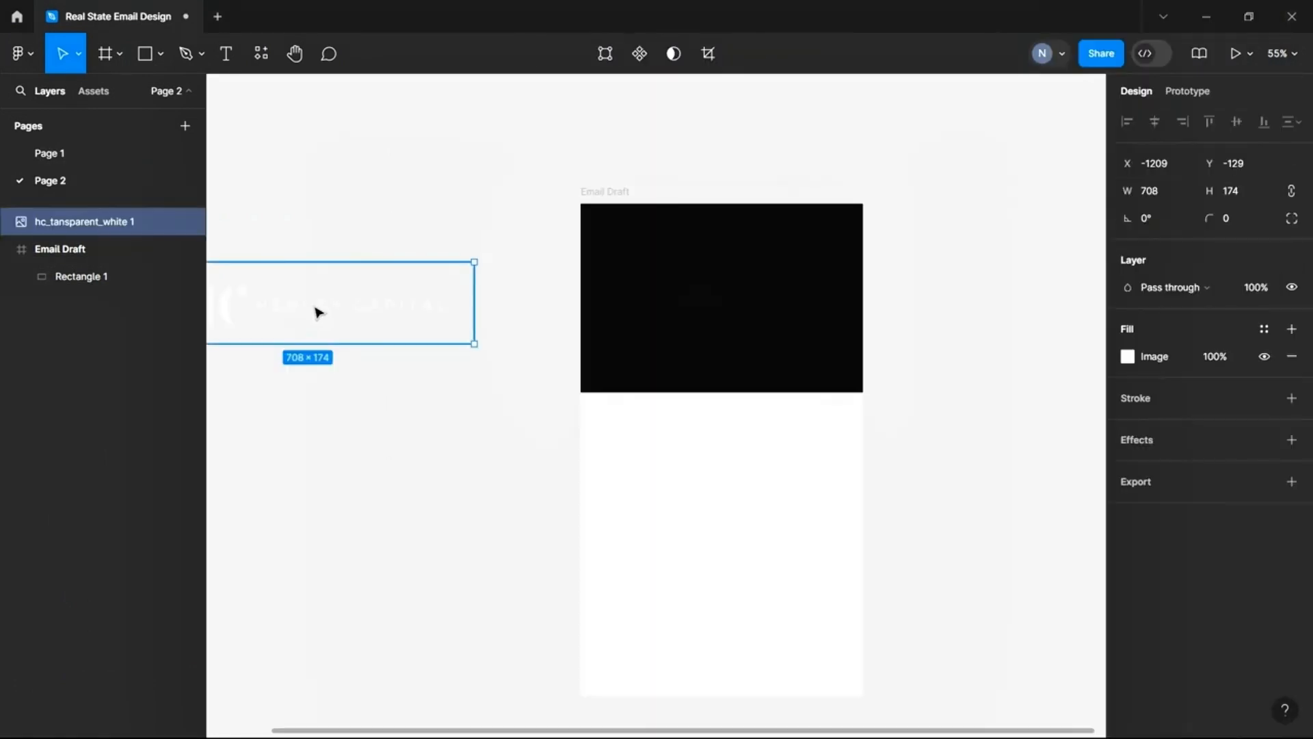
Scale the white Henley Capital logo down and place it in the upper middle of the black rectangle
left_click_drag(475, 301, 761, 248)
scroll(706, 244, "up", 1)
scroll(705, 243, "up", 5)
left_click(346, 310)
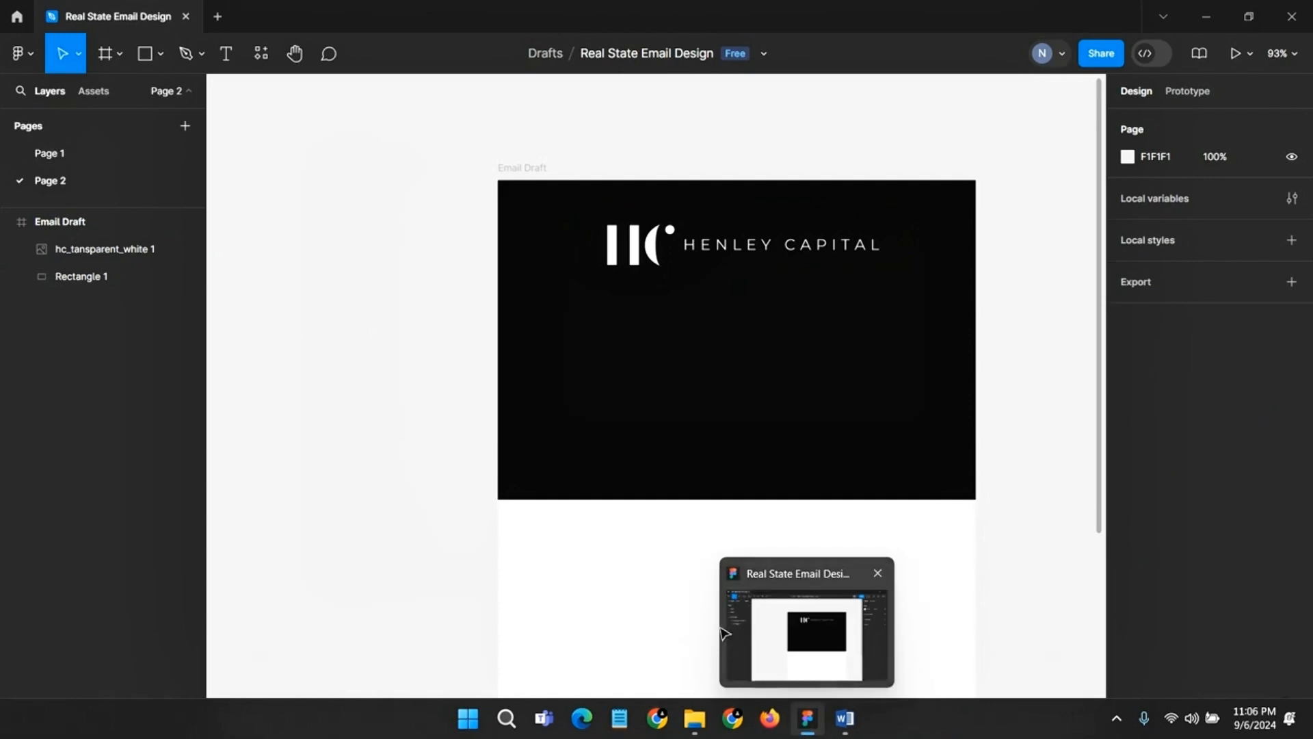
key("r")
scroll(455, 396, "up", 1)
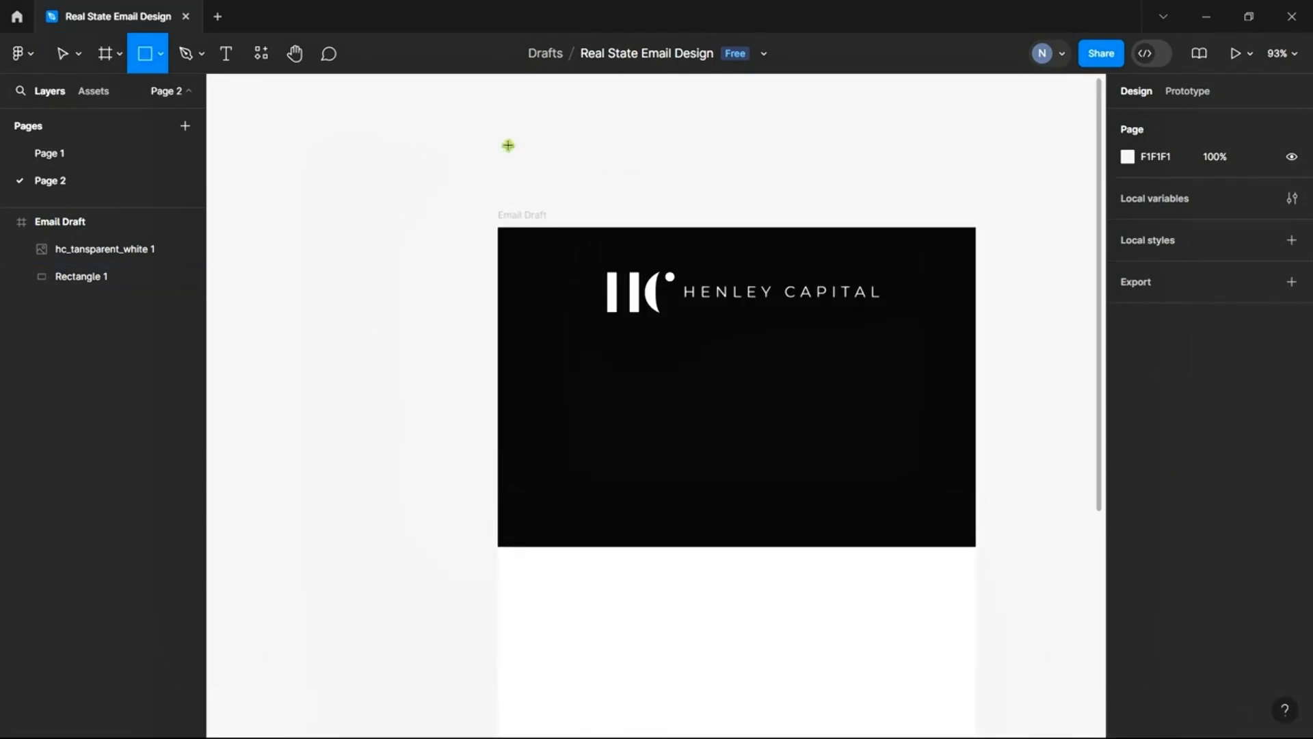
left_click(507, 143)
left_click(387, 269)
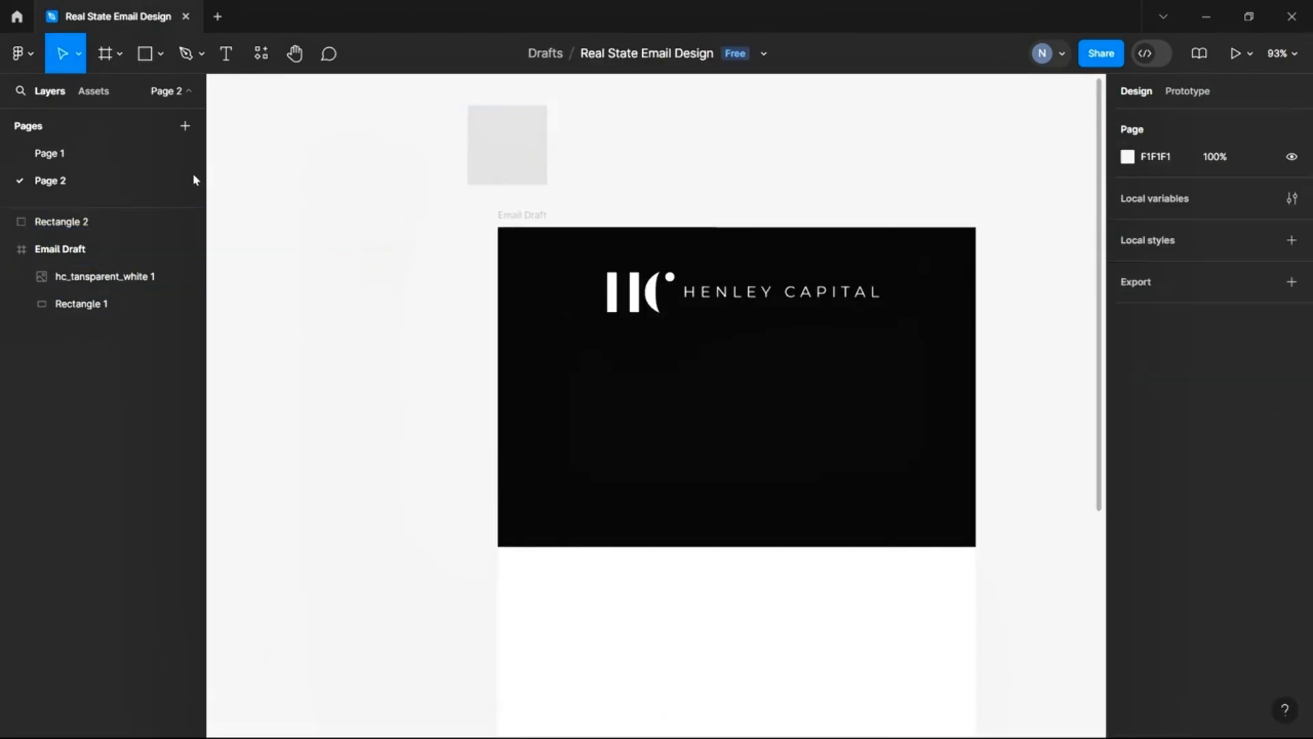
Copy the navy and dark grey 100 × 100 swatches from Page 1 to Page 2, directly above the Email Draft frame's left edge
left_click(117, 157)
scroll(619, 92, "up", 5)
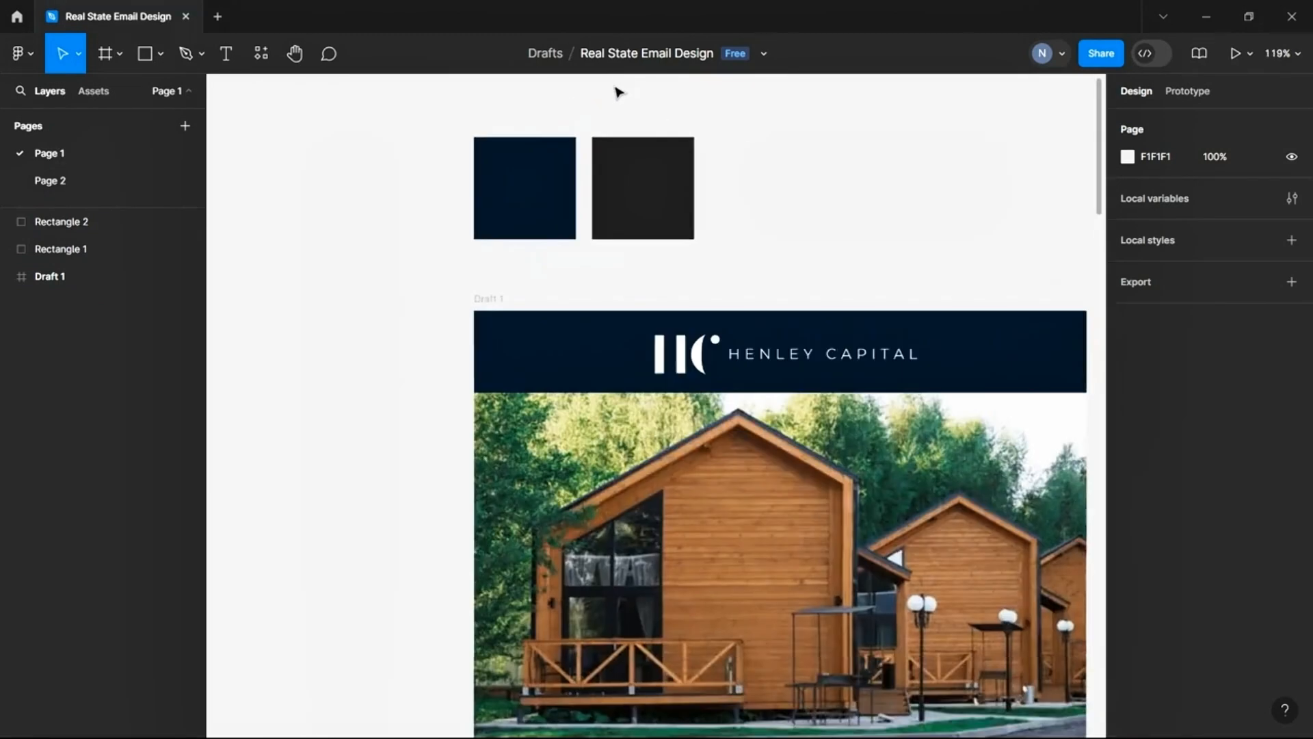
scroll(619, 92, "up", 4)
left_click_drag(359, 164, 813, 271)
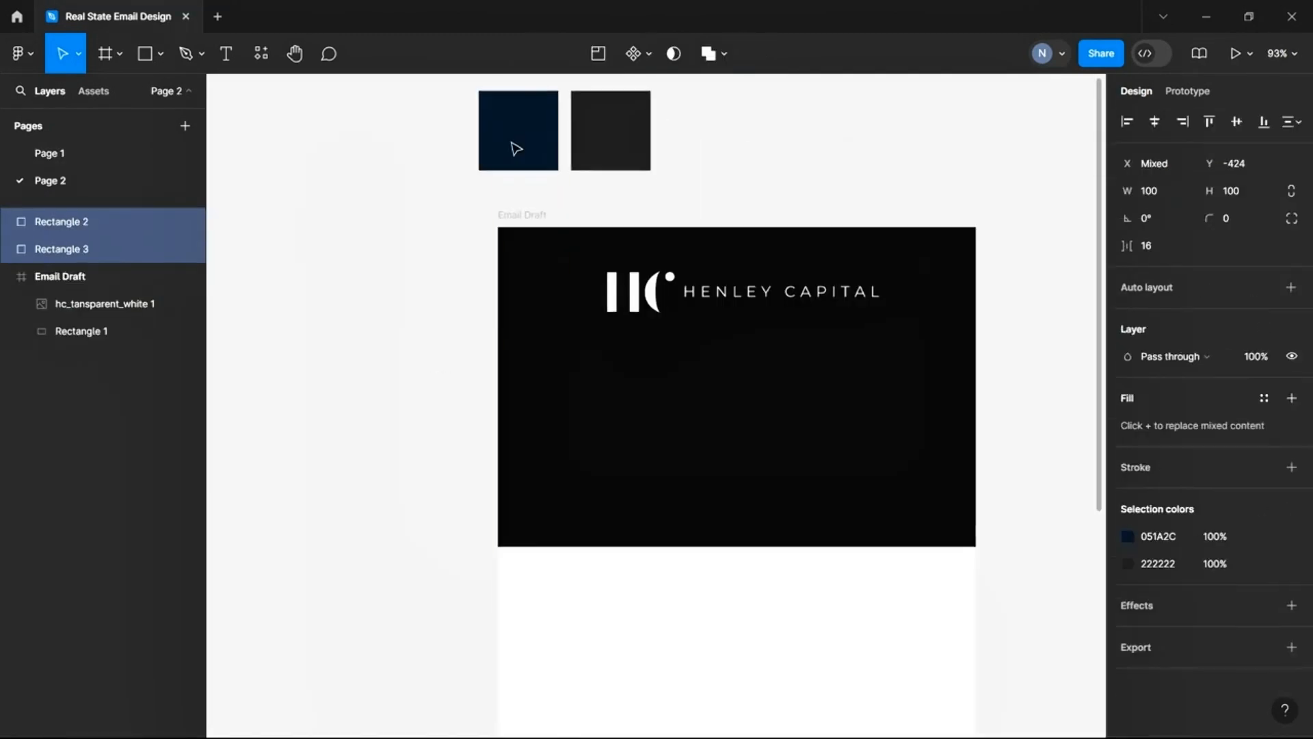
left_click_drag(517, 144, 537, 162)
left_click(525, 170)
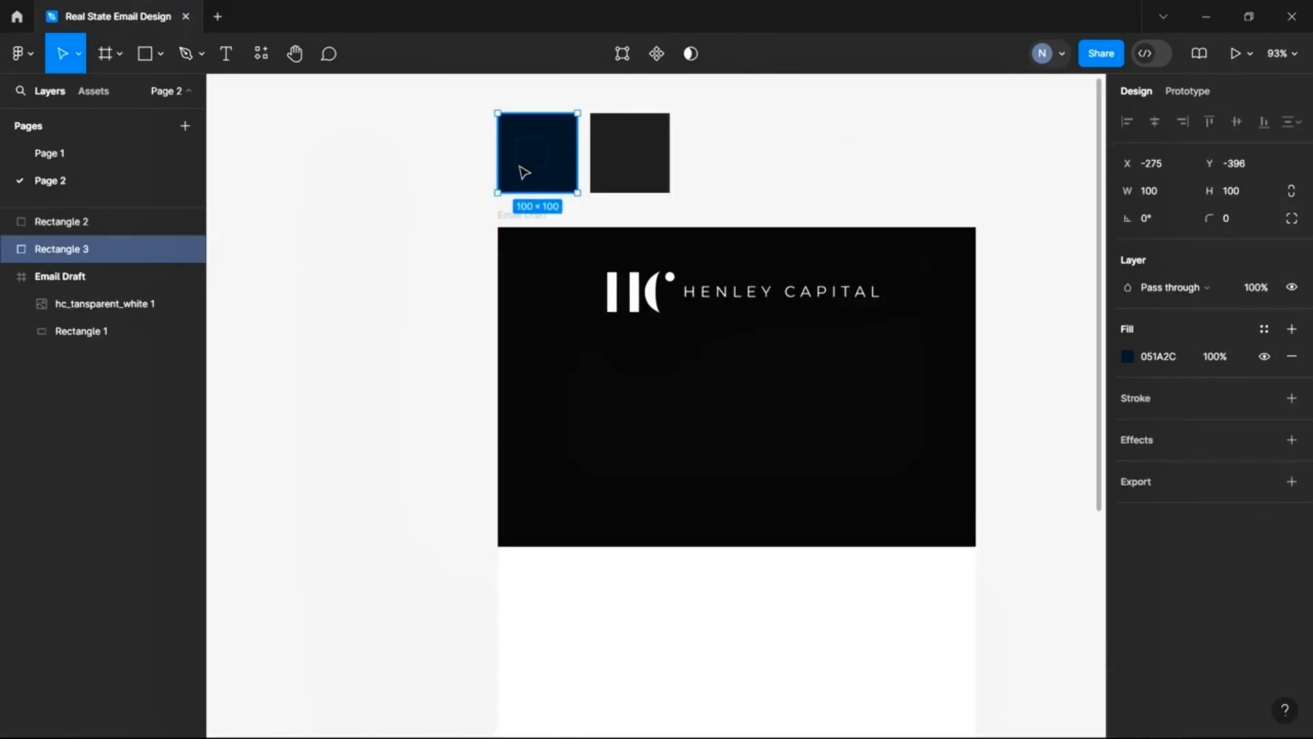
left_click(626, 175)
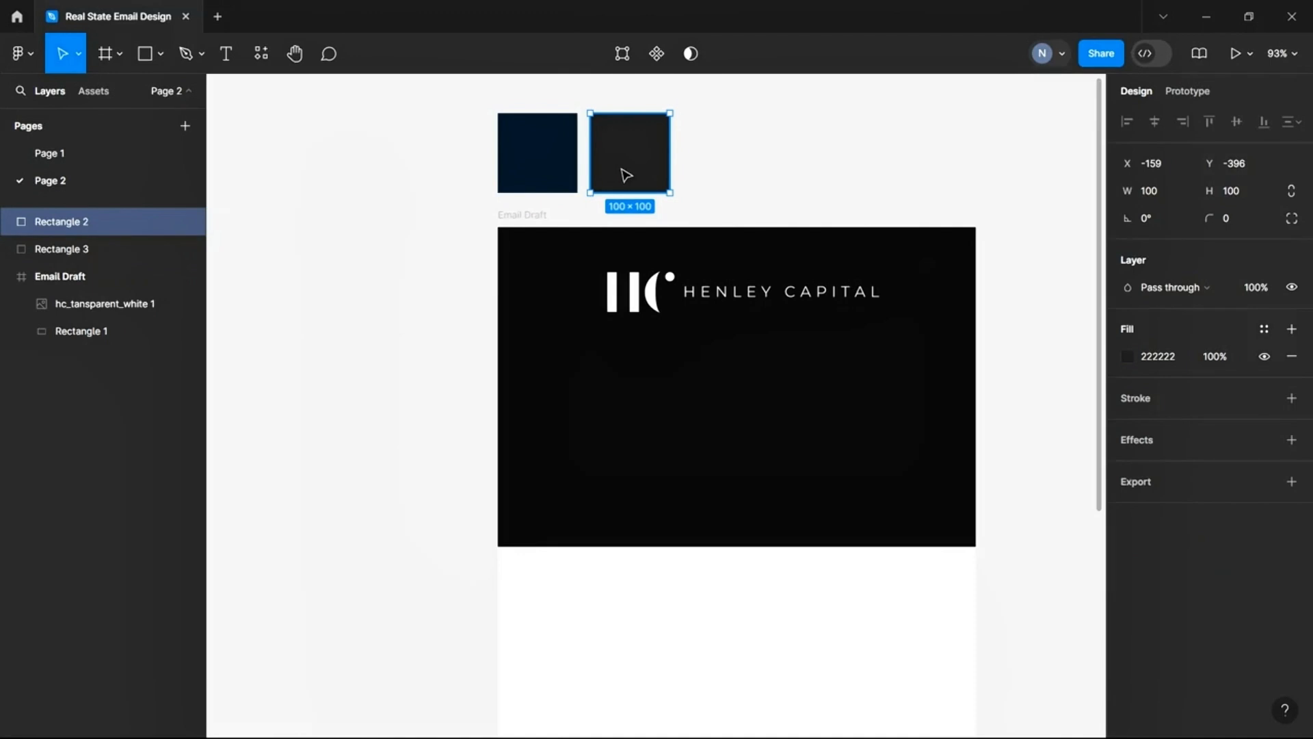
left_click(437, 267)
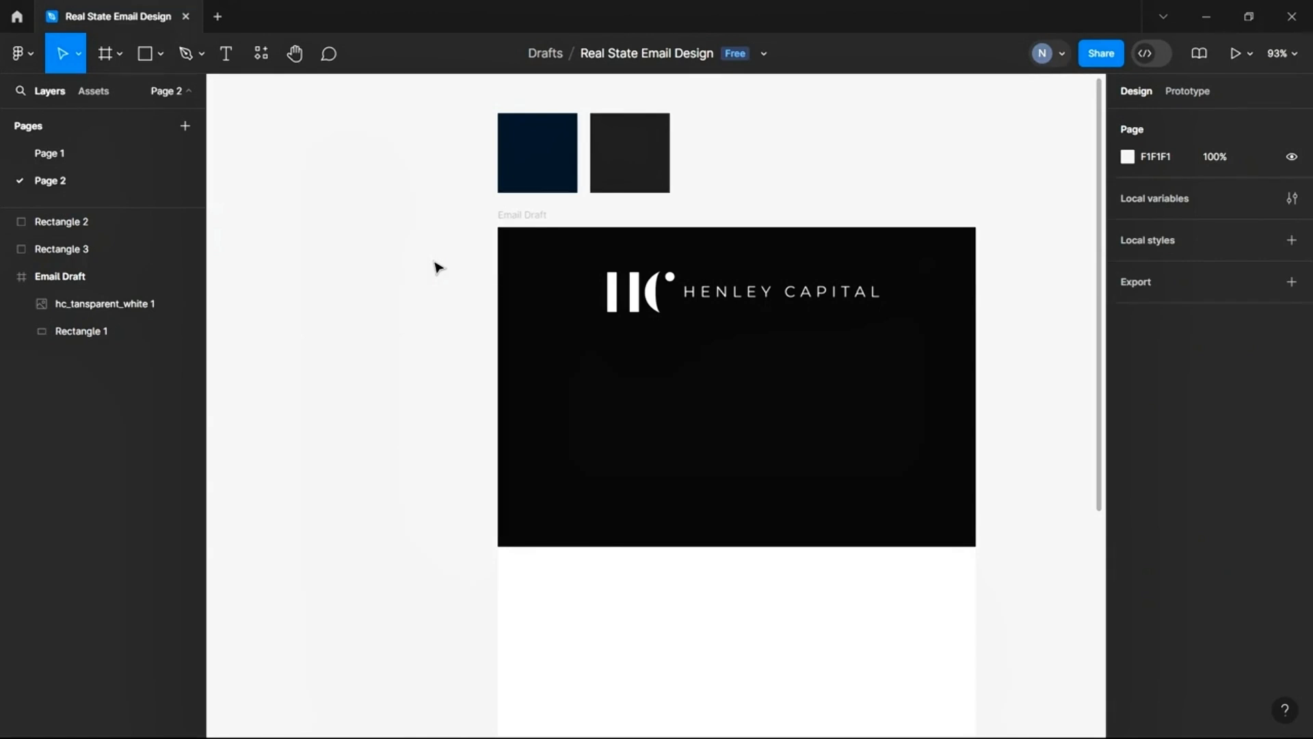
Fill the black header rectangle with the navy colour 051A2C sampled from the swatch
left_click(883, 491)
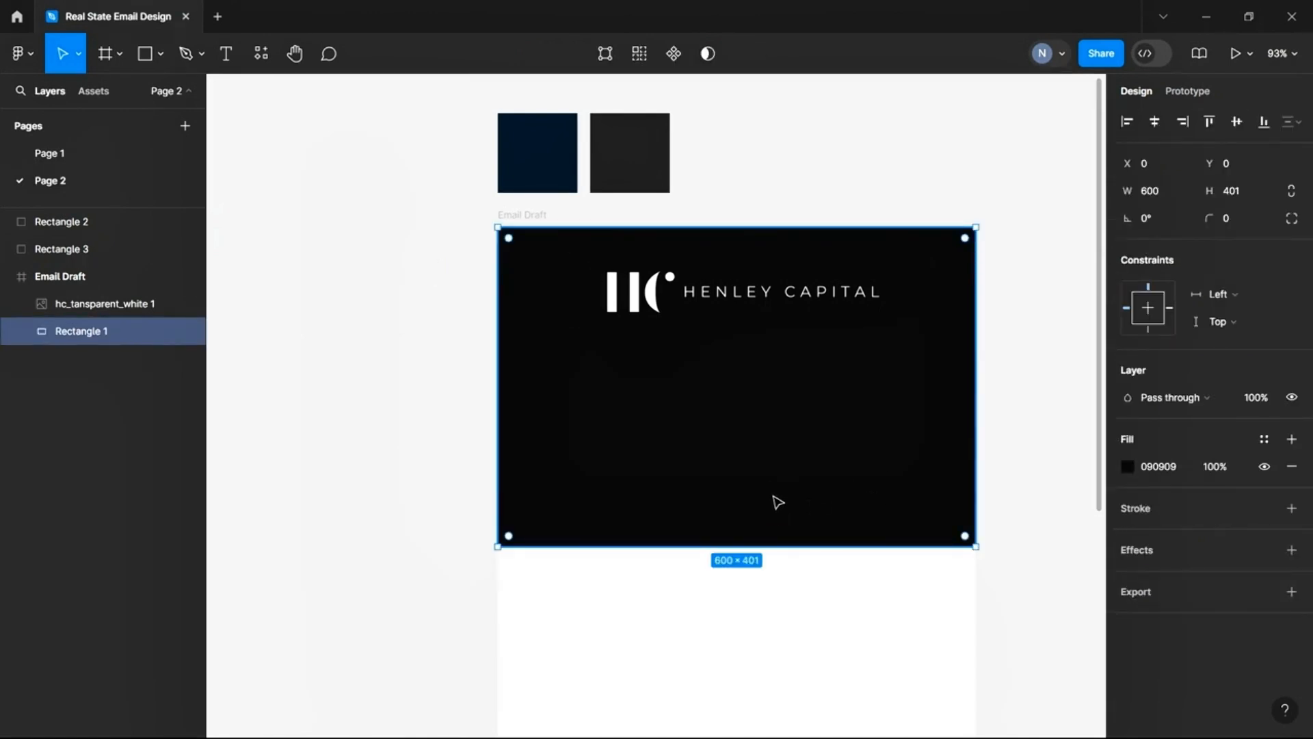
key("i")
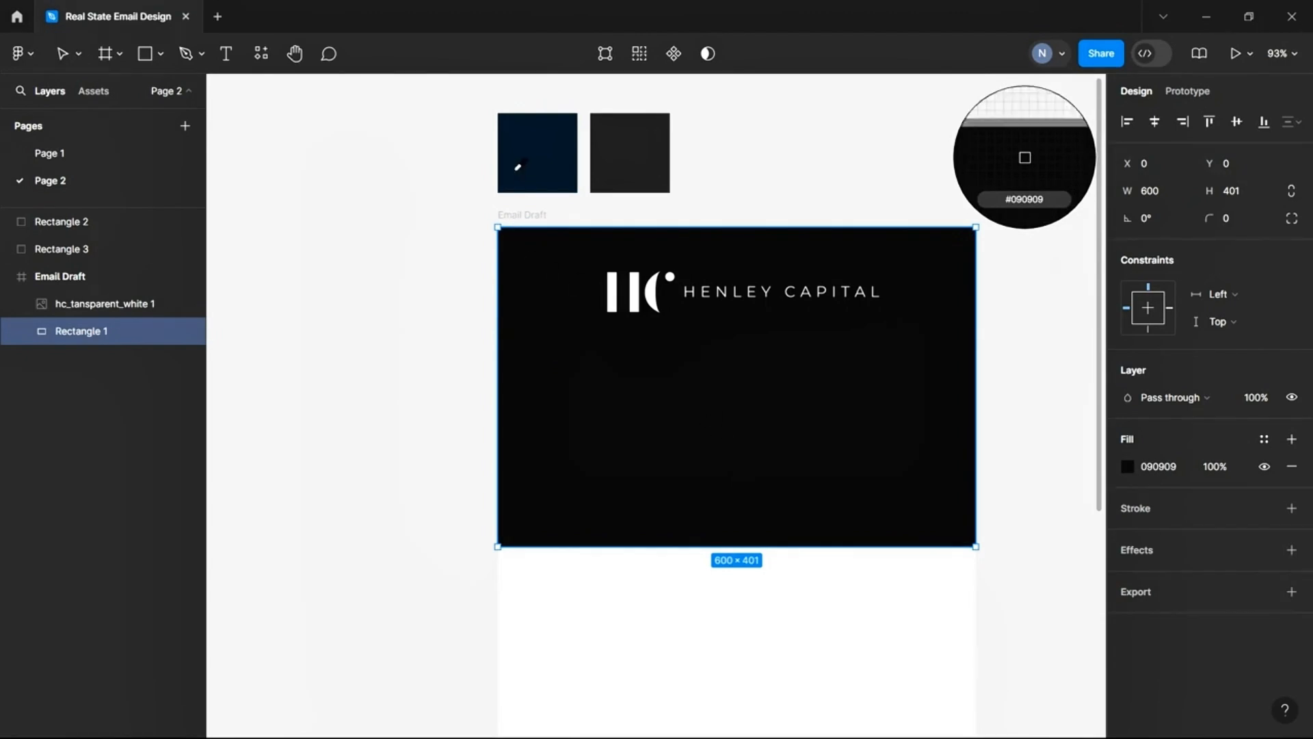
left_click(546, 146)
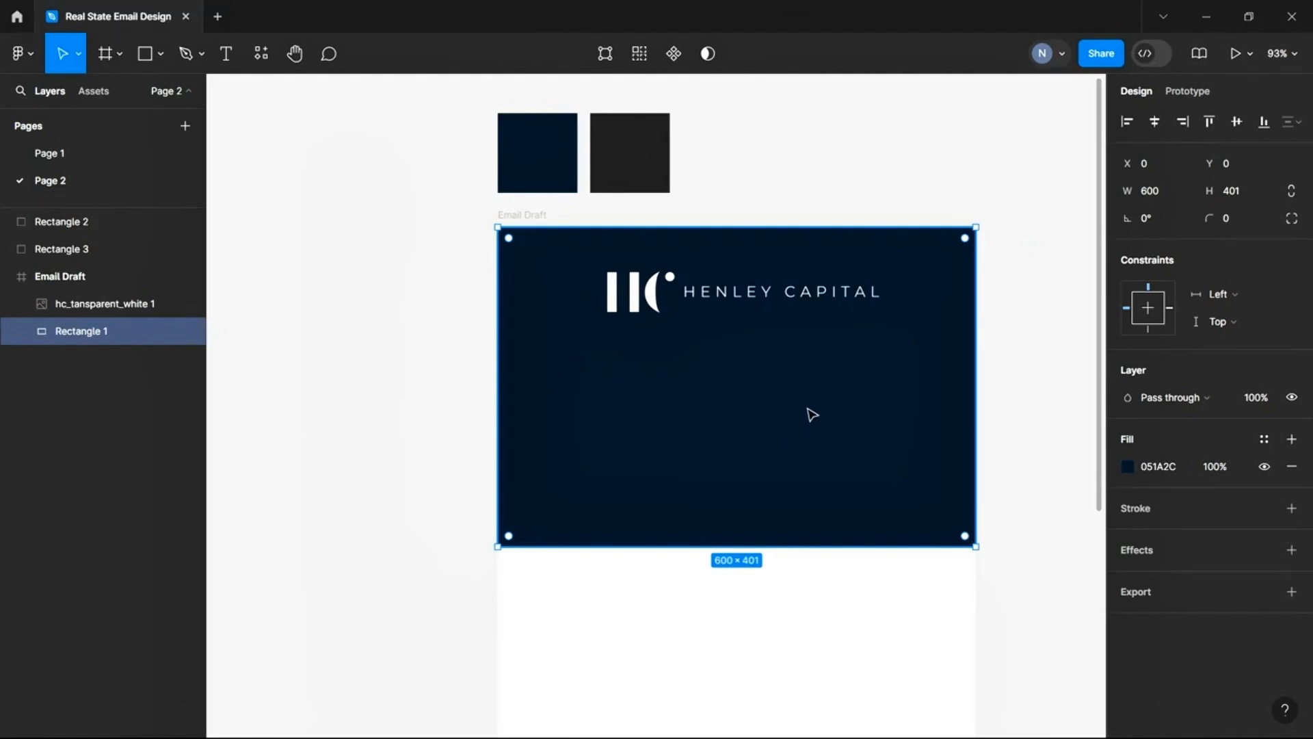
Resize the logo to about 315 × 78 and centre it horizontally near the header's upper edge at about Y 14
left_click(903, 296)
left_click_drag(914, 296, 784, 296)
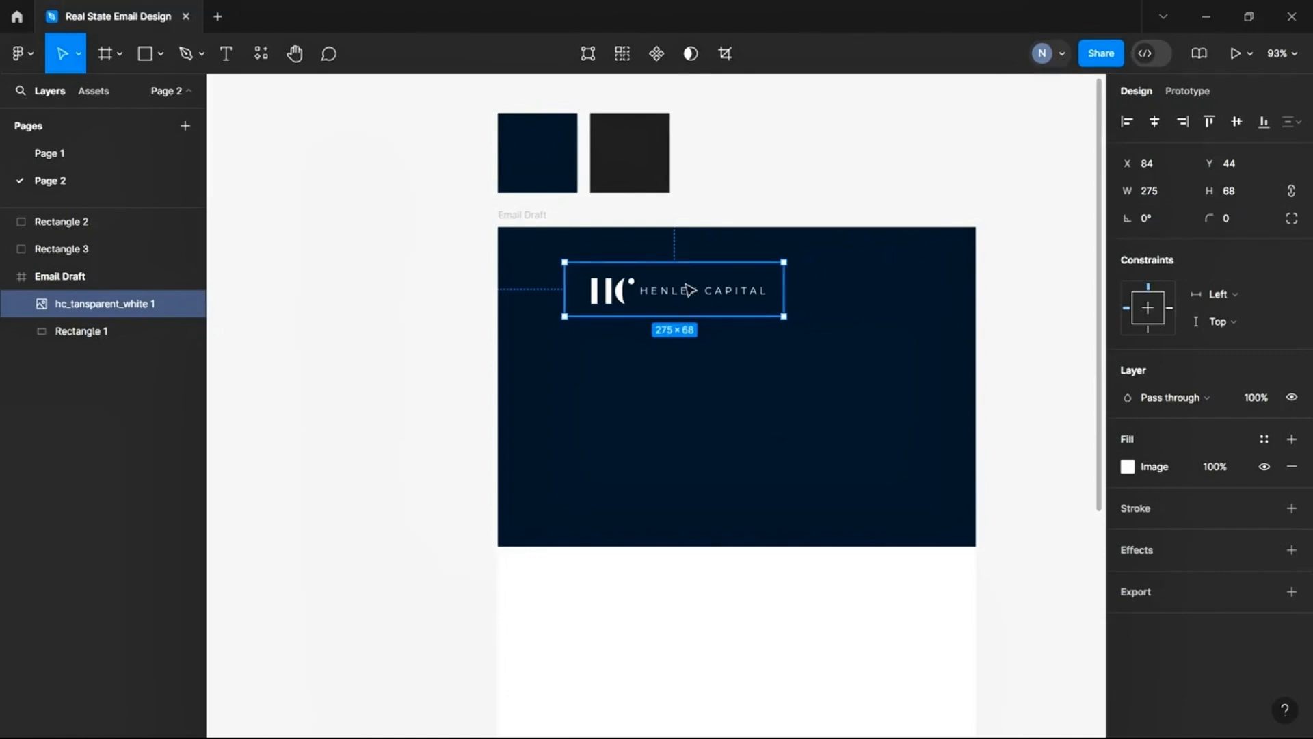
left_click_drag(684, 288, 743, 258)
left_click_drag(850, 277, 878, 275)
left_click_drag(810, 276, 797, 281)
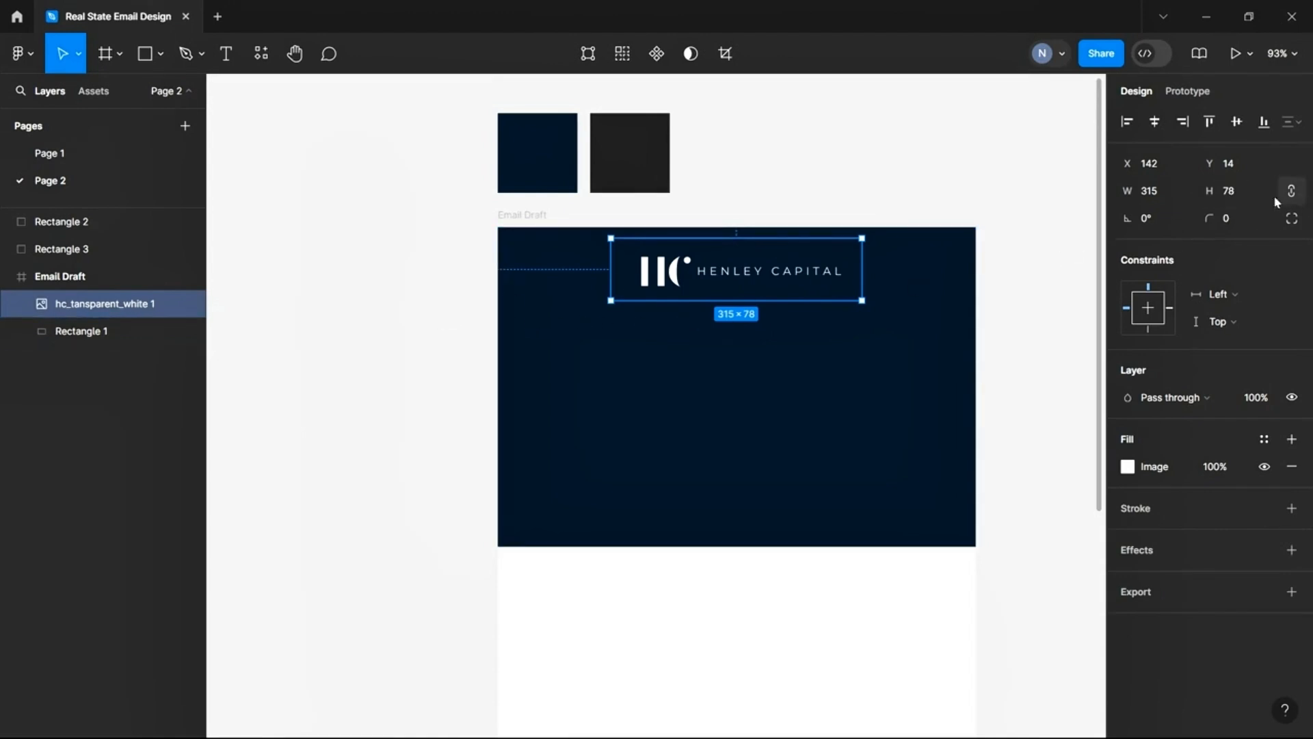
left_click(475, 294)
Extend the bottom edge of the navy header rectangle downwards, keeping its 600 width
scroll(478, 297, "down", 2)
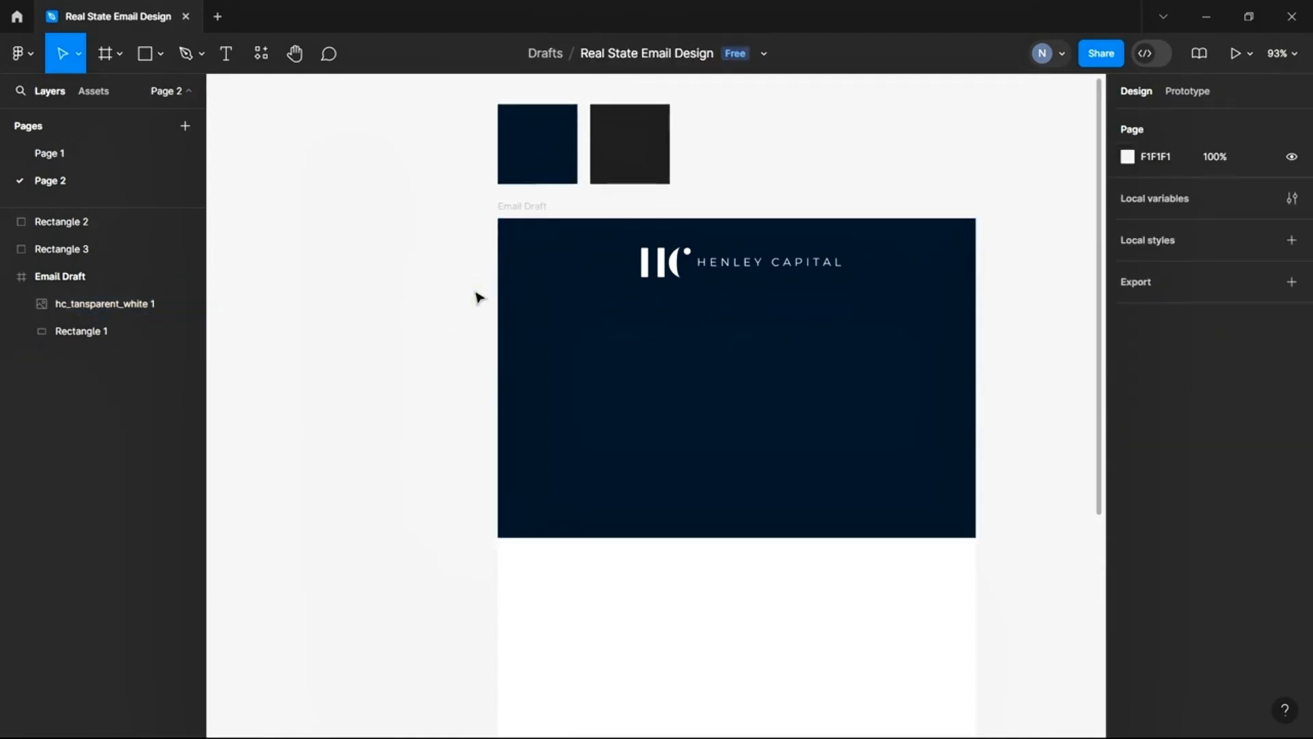
left_click(711, 373)
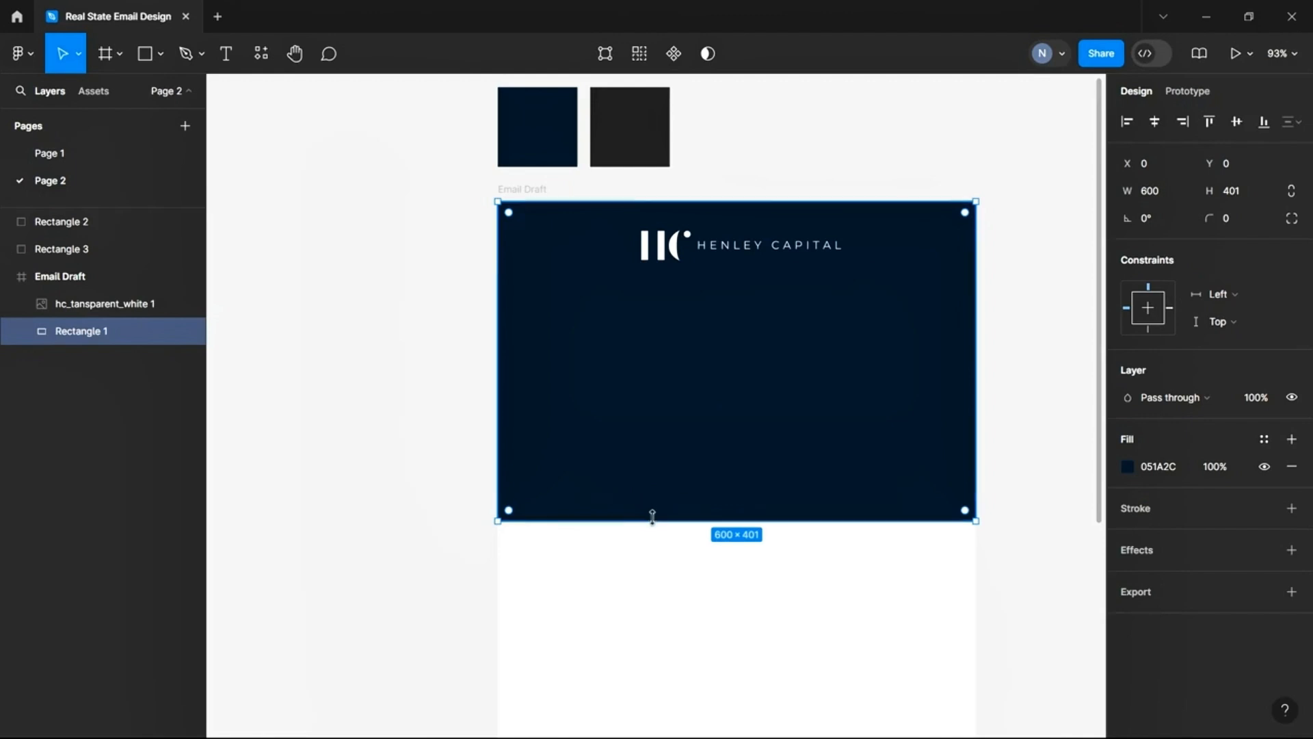
left_click_drag(650, 520, 647, 595)
Draw a full-width rectangle about 600 × 385 below the logo at about Y 92, leaving a narrow navy strip beneath it
key("r")
mouse_move(521, 311)
left_mouse_down()
mouse_move(639, 416)
mouse_move(891, 494)
mouse_move(974, 559)
left_mouse_up()
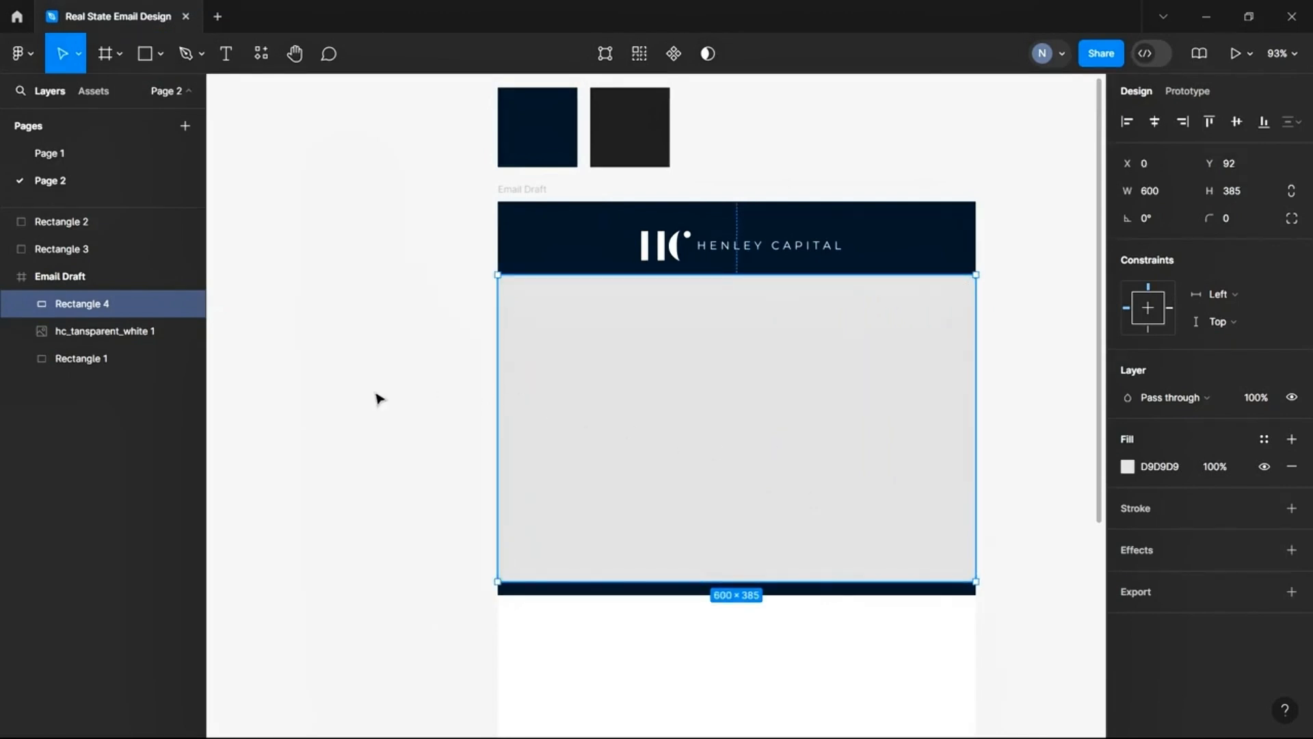
left_click(374, 391)
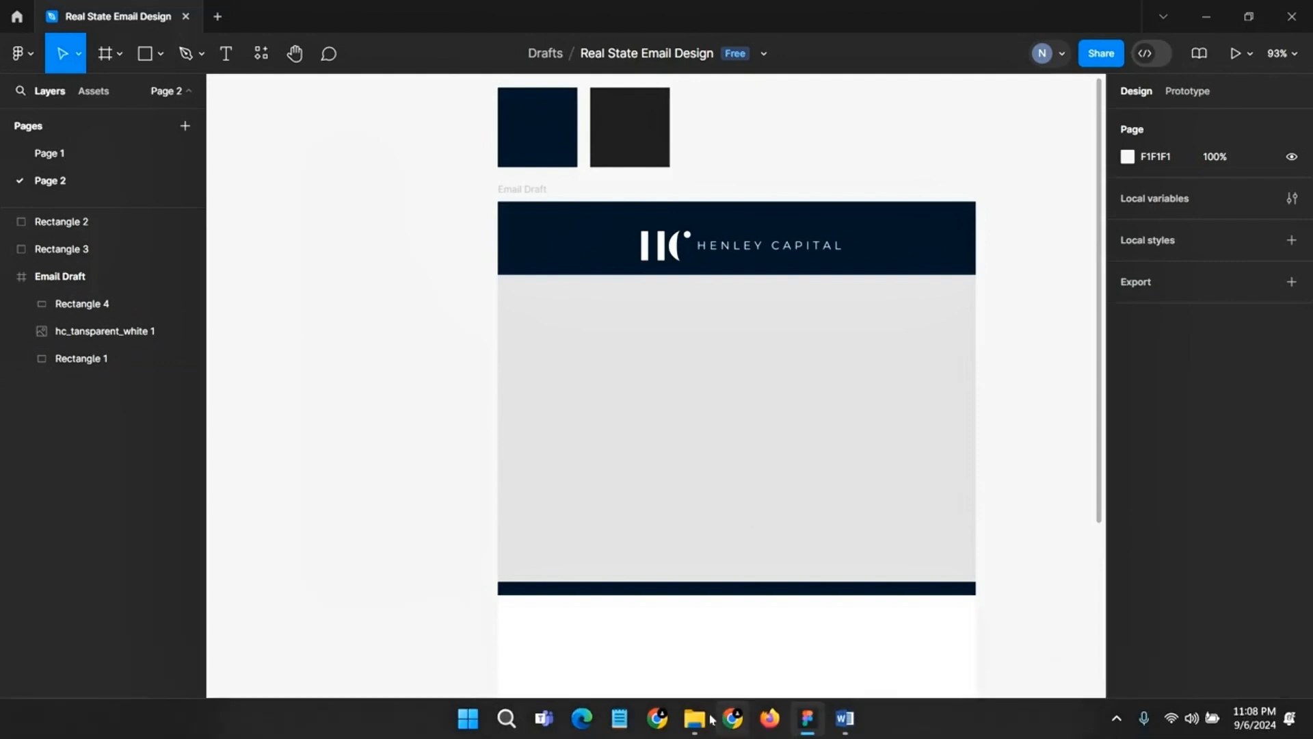
Import headerimage.png from the images folder and nest it in the Email Draft frame above the grey rectangle's layer
left_click(712, 718)
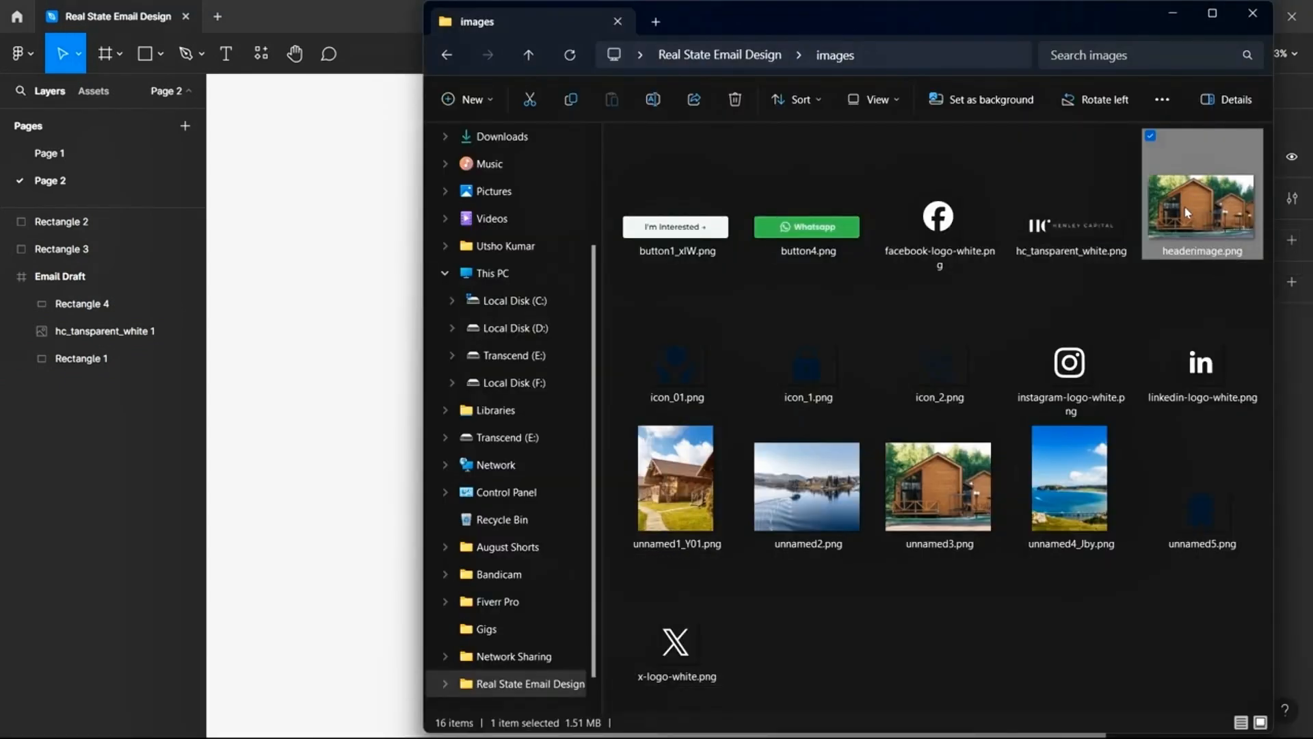
key("ctrl+c")
left_click_drag(614, 162, 615, 404)
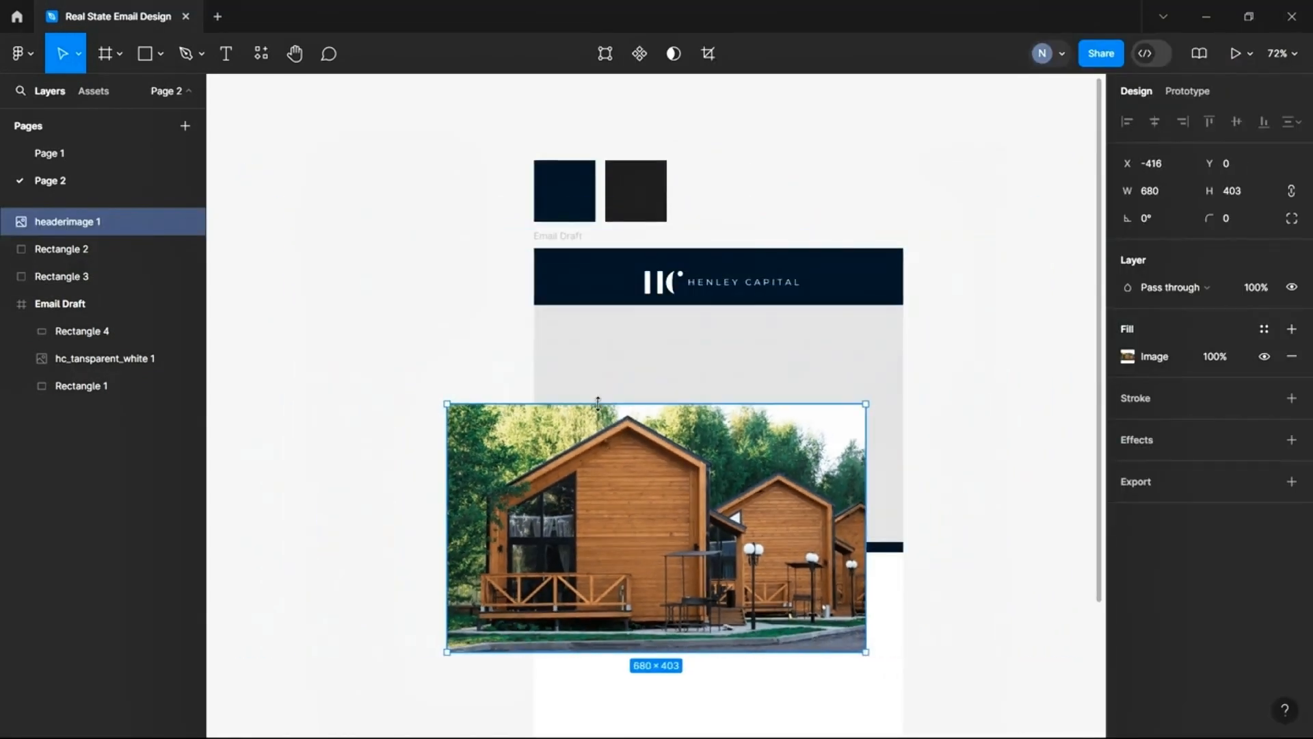
left_click_drag(51, 221, 116, 333)
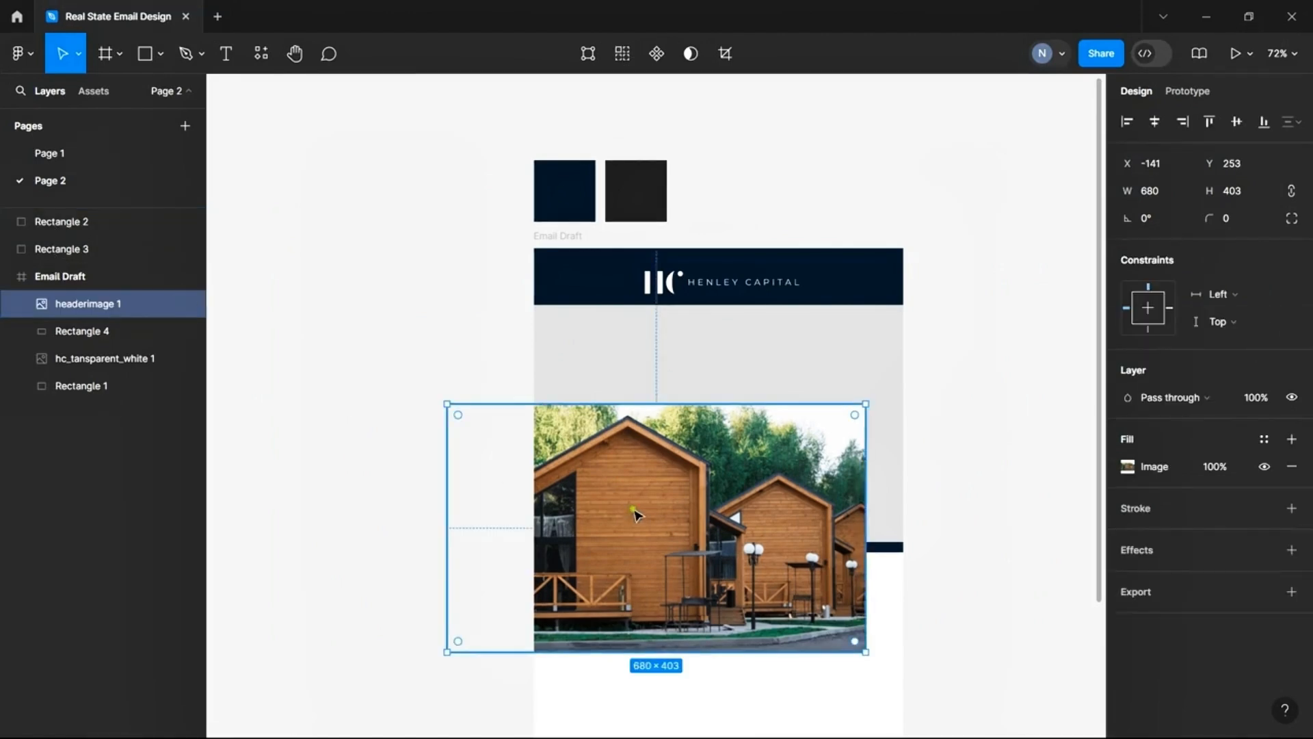
Scale the header image to about 624 × 369 and centre it horizontally over the grey rectangle
left_click_drag(634, 513, 683, 419)
left_click_drag(914, 388, 862, 421)
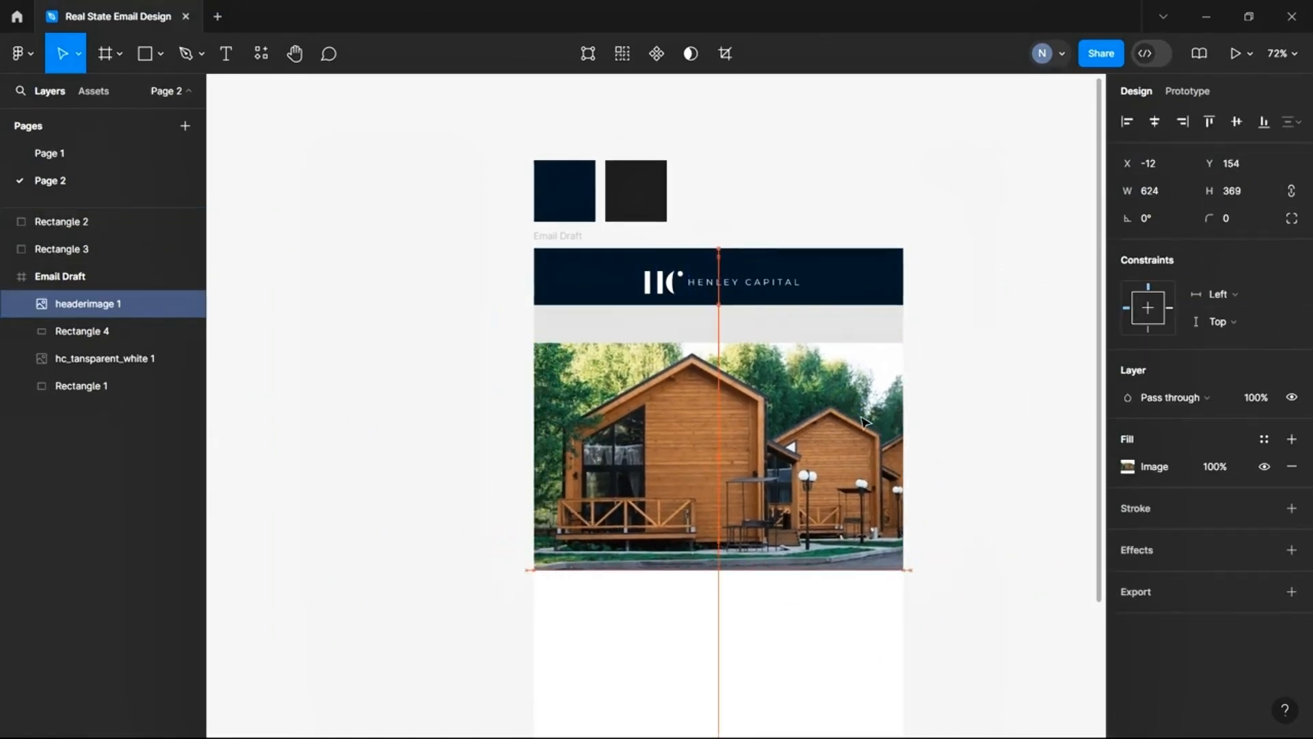
left_click(817, 324)
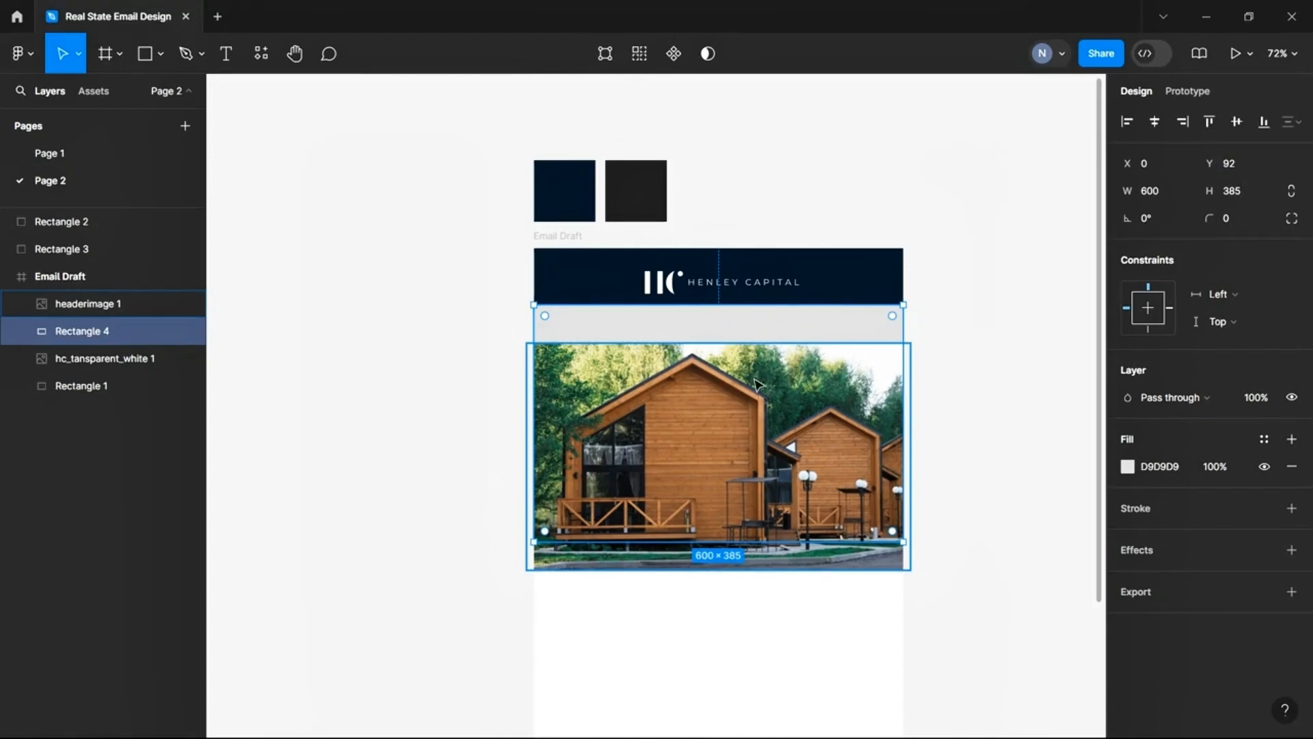
left_click(423, 375)
Mask the header image with the grey 600 × 385 rectangle
scroll(732, 364, "up", 2)
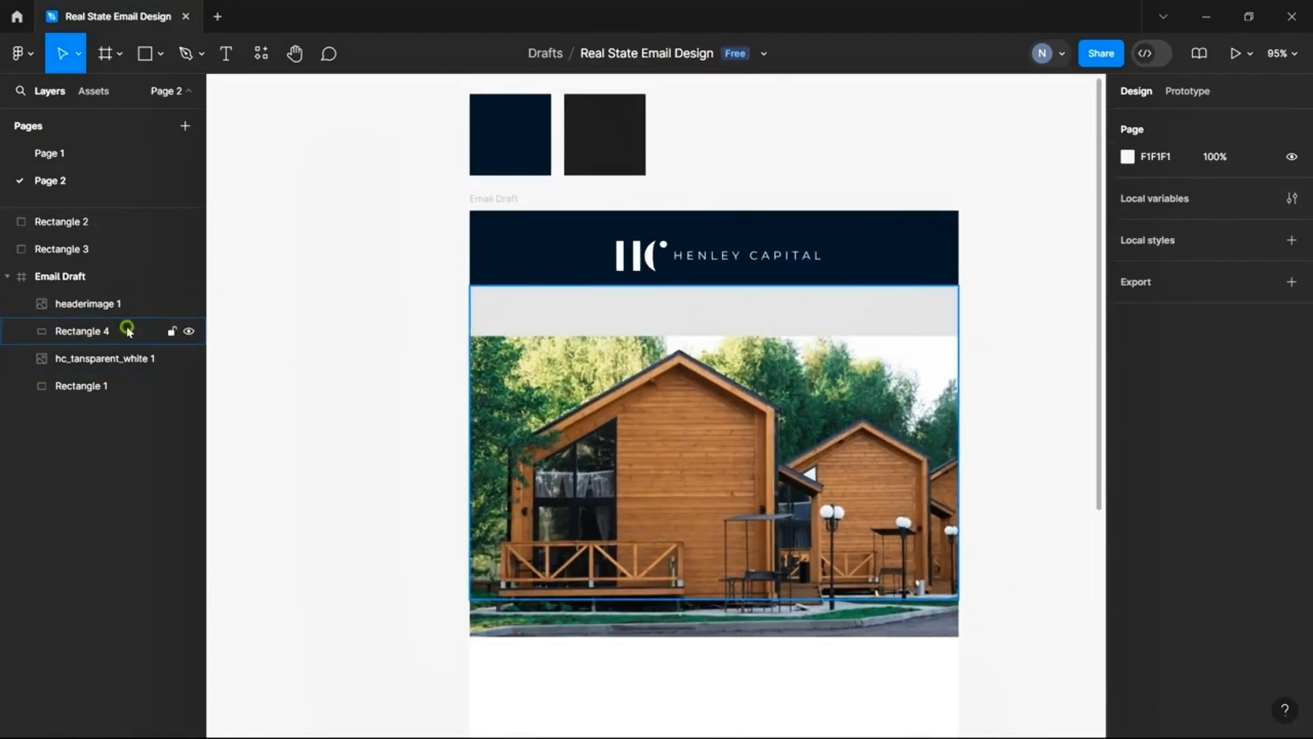
left_click(127, 331)
left_click(96, 305, "shift")
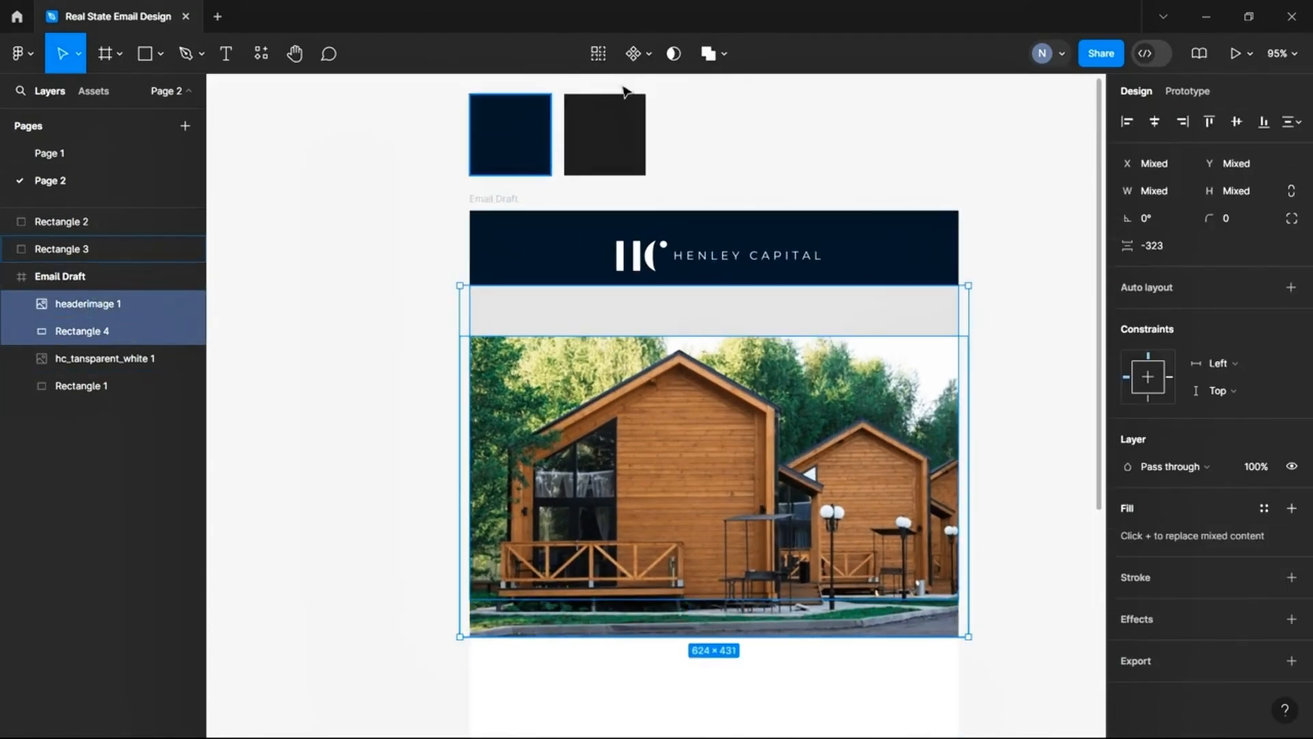
left_click(676, 55)
Reposition and scale the masked header image to 650 × 385 at X -25, Y 92 so it fills the mask
left_click_drag(885, 422, 884, 371)
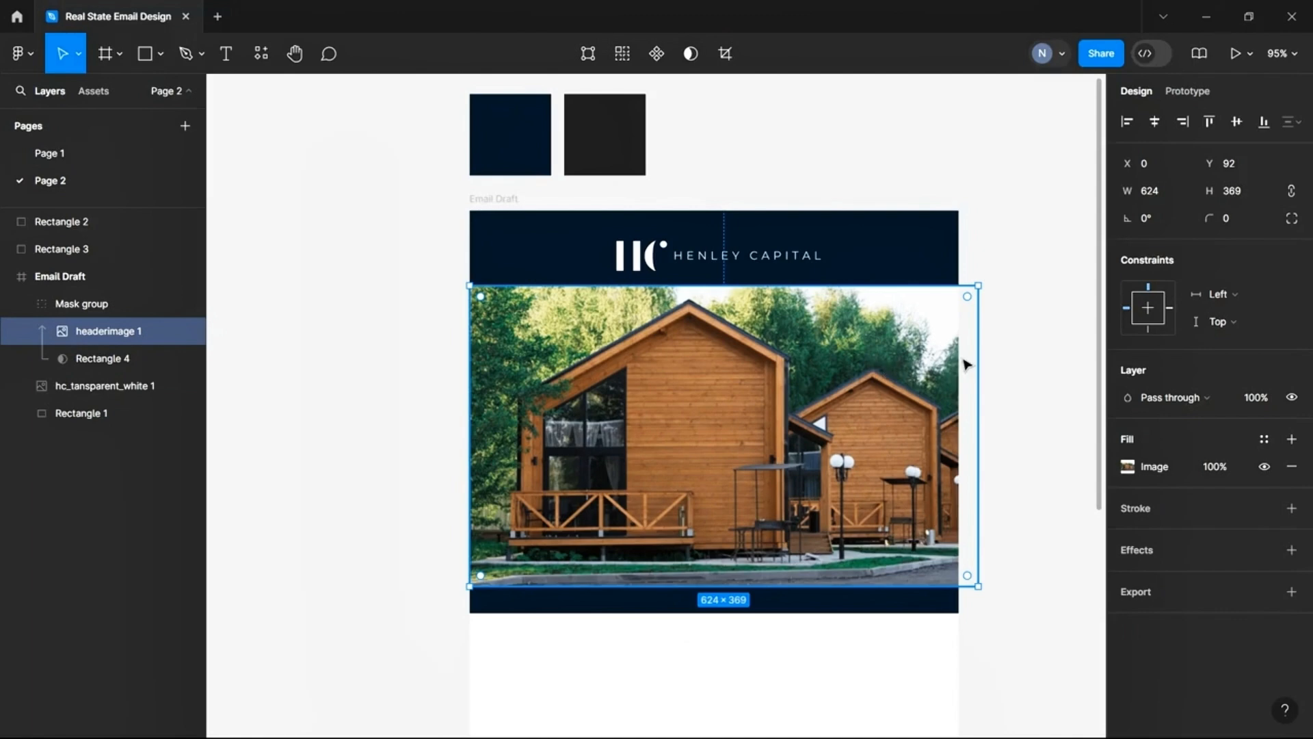
left_click_drag(979, 367, 960, 368)
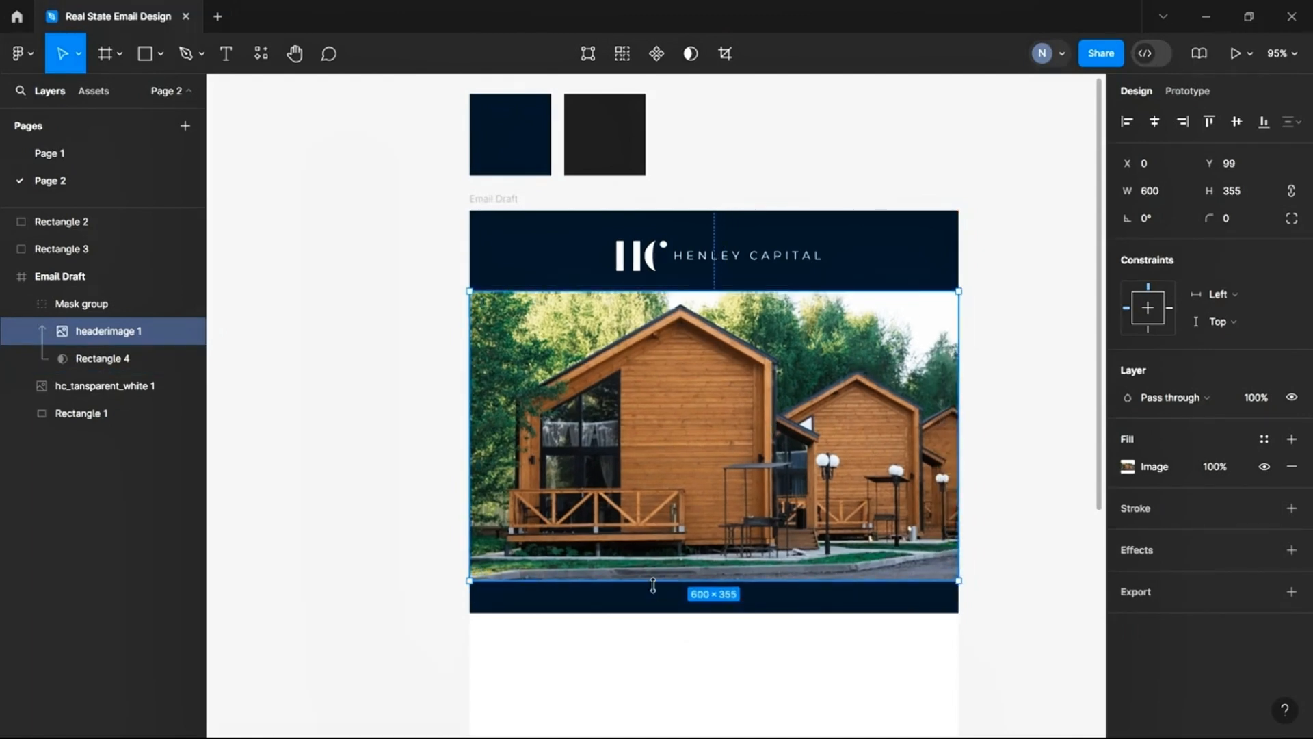
mouse_move(653, 585)
left_mouse_down()
mouse_move(650, 609)
mouse_move(657, 601)
left_mouse_up()
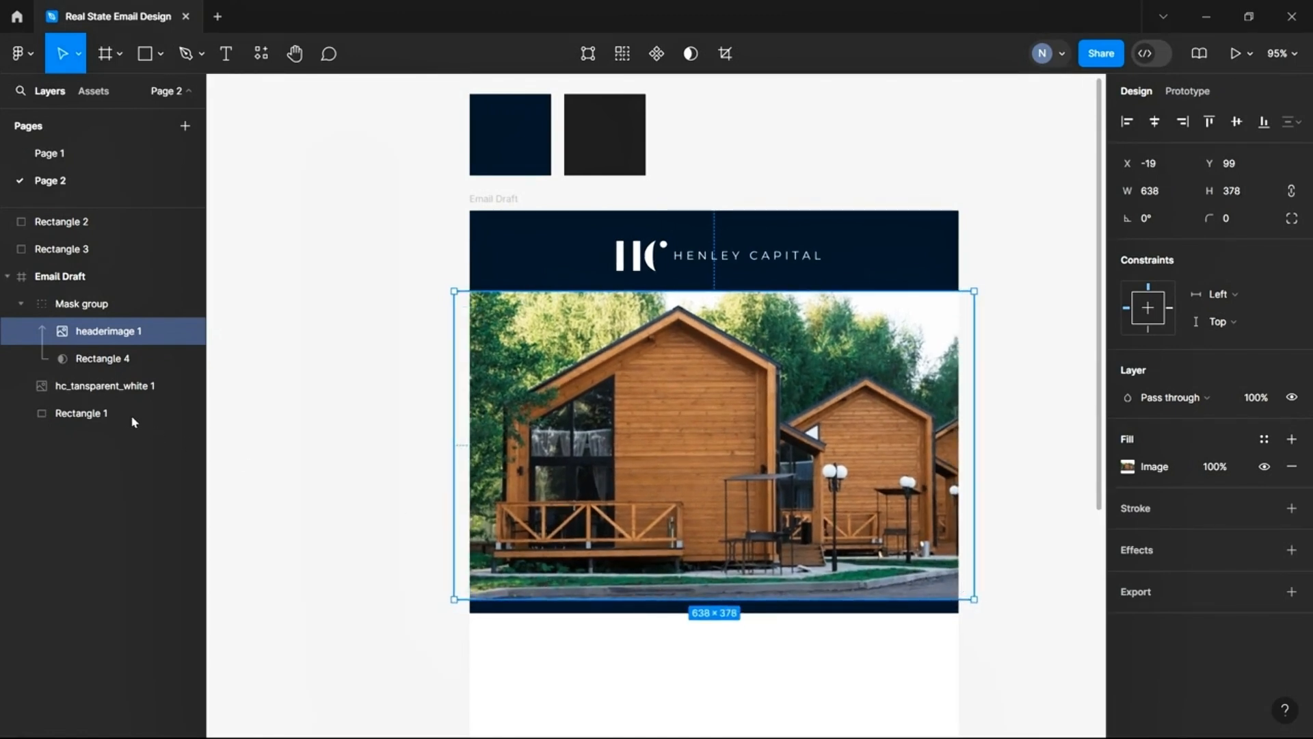
left_click(115, 361)
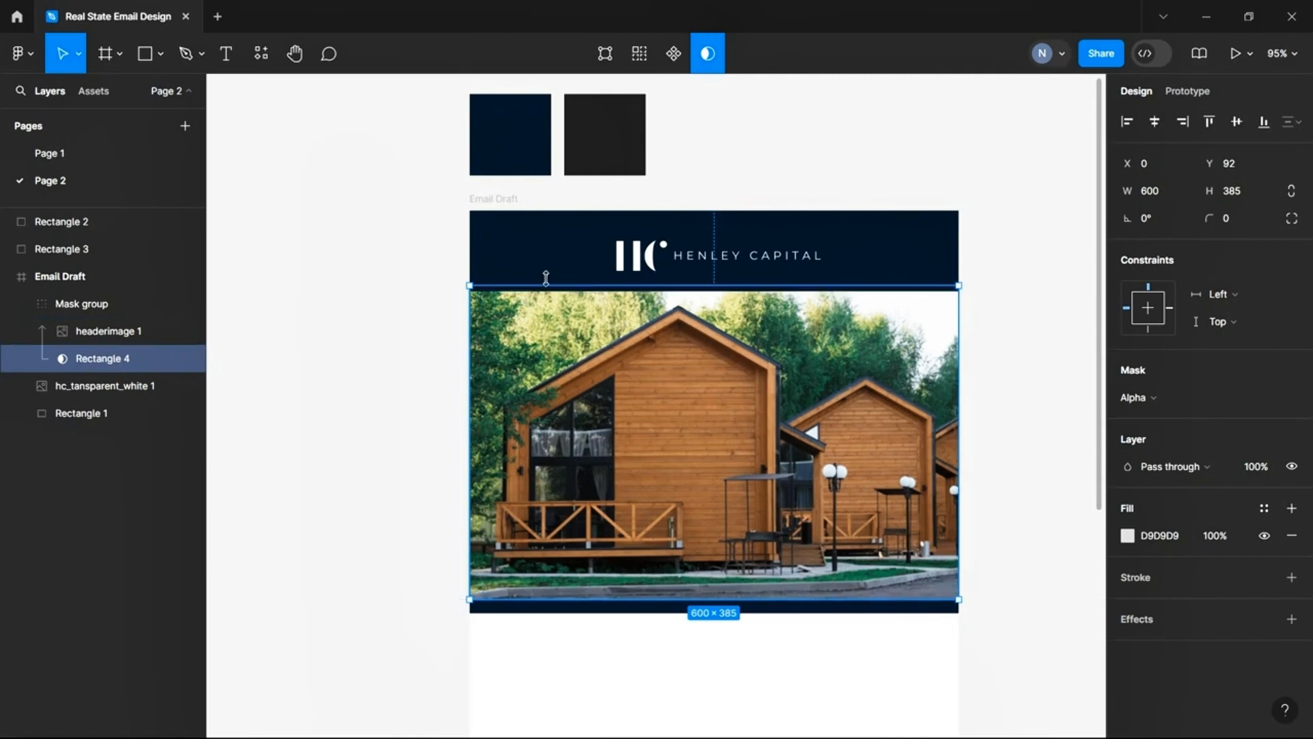
left_click(812, 433)
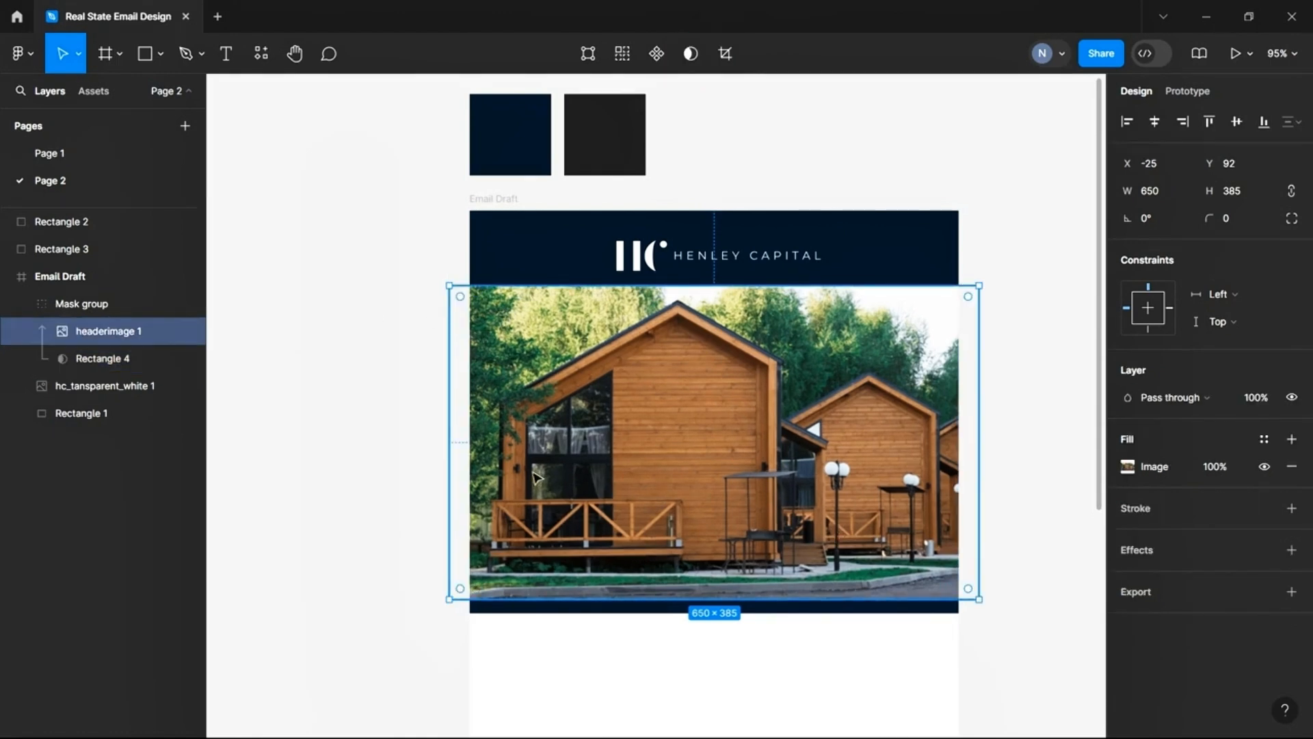
left_click(299, 417)
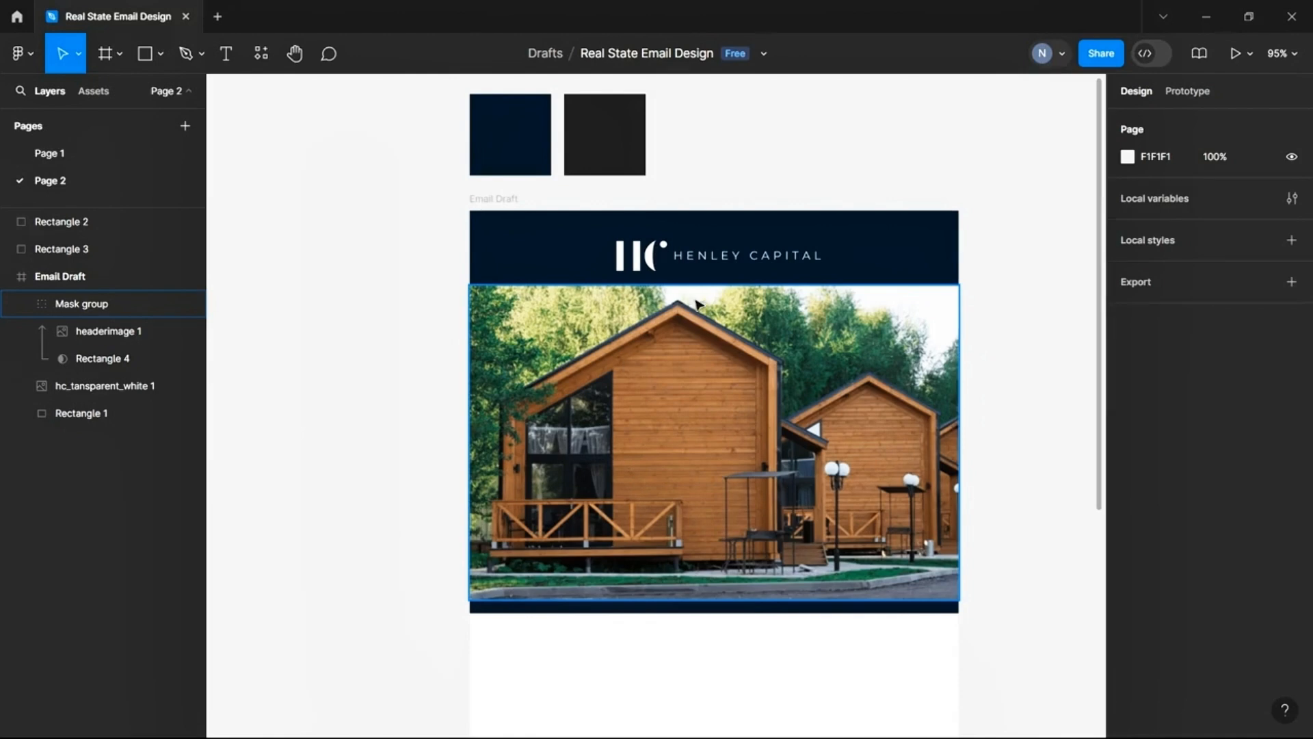
left_click(716, 268)
left_click(633, 359)
left_click(123, 366)
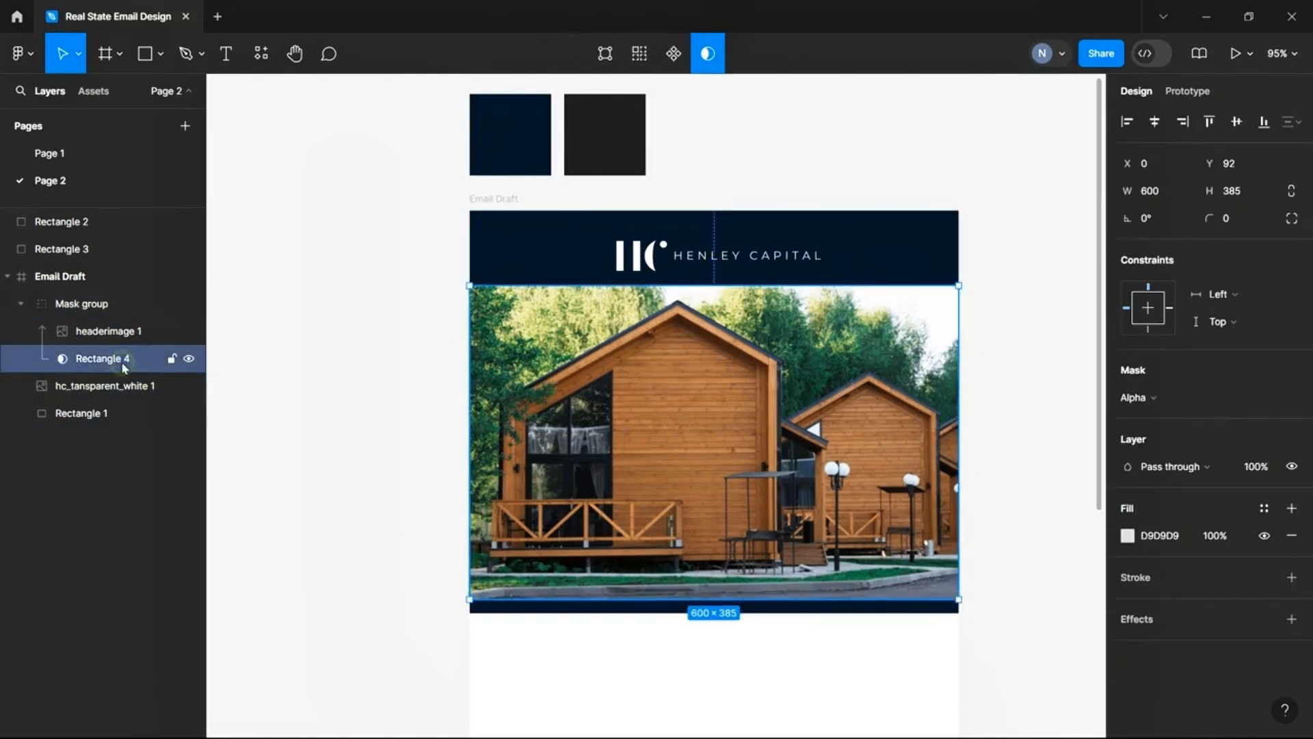
left_click(736, 238)
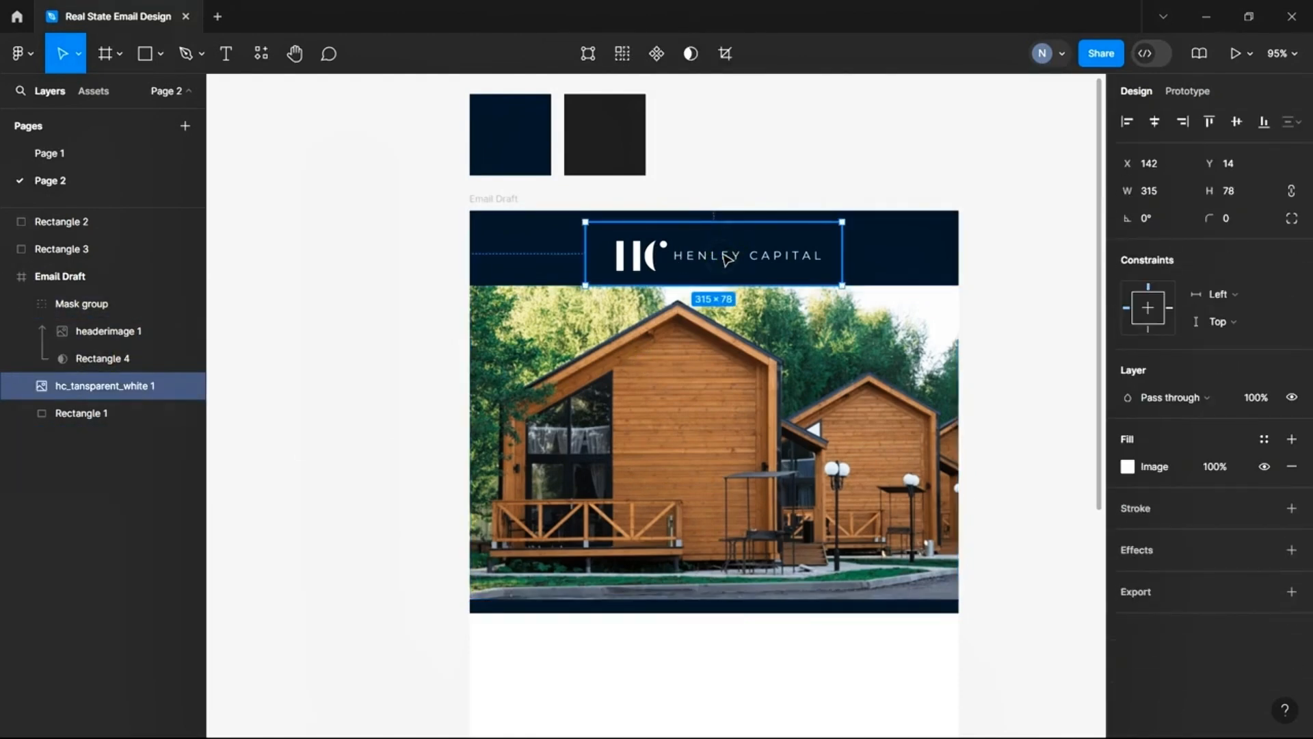
Nudge the logo slightly up and tighten the navy header band by moving the masked header image to Y 82
left_click_drag(723, 253, 726, 256)
left_click(486, 273)
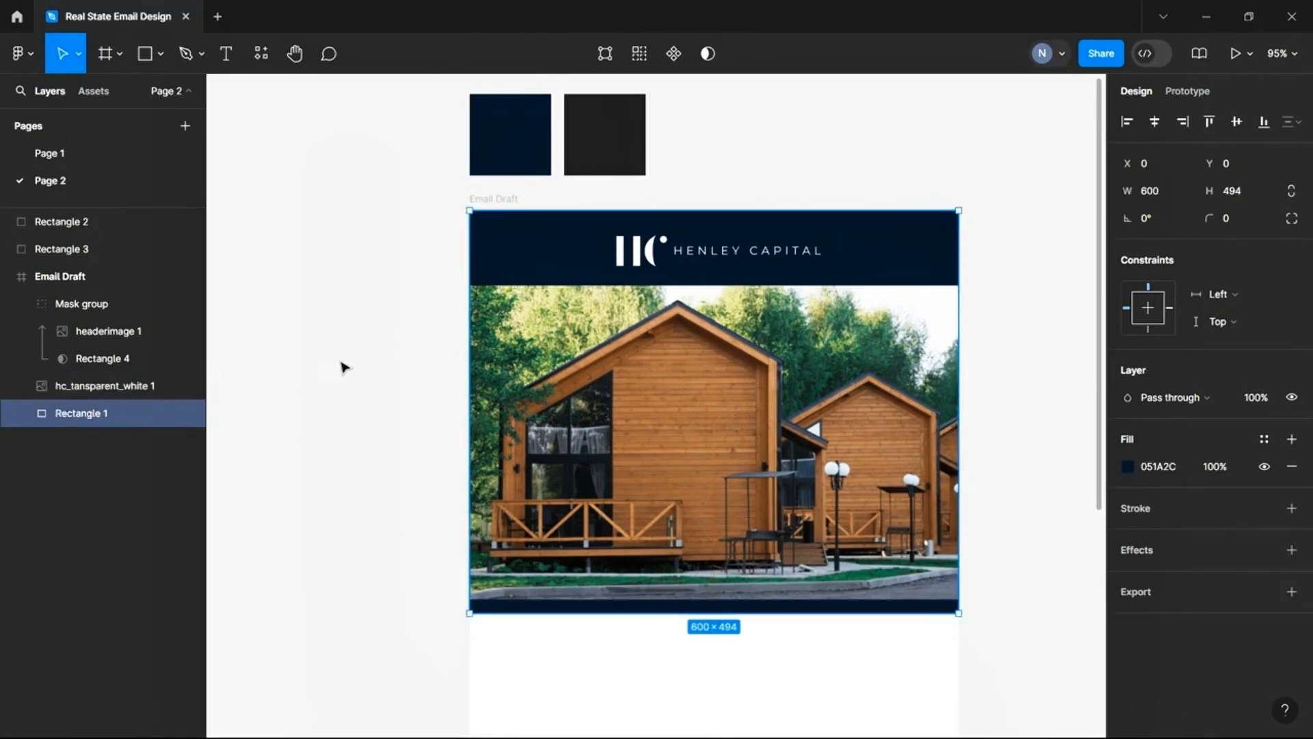
left_click(573, 584)
scroll(422, 424, "right", 1)
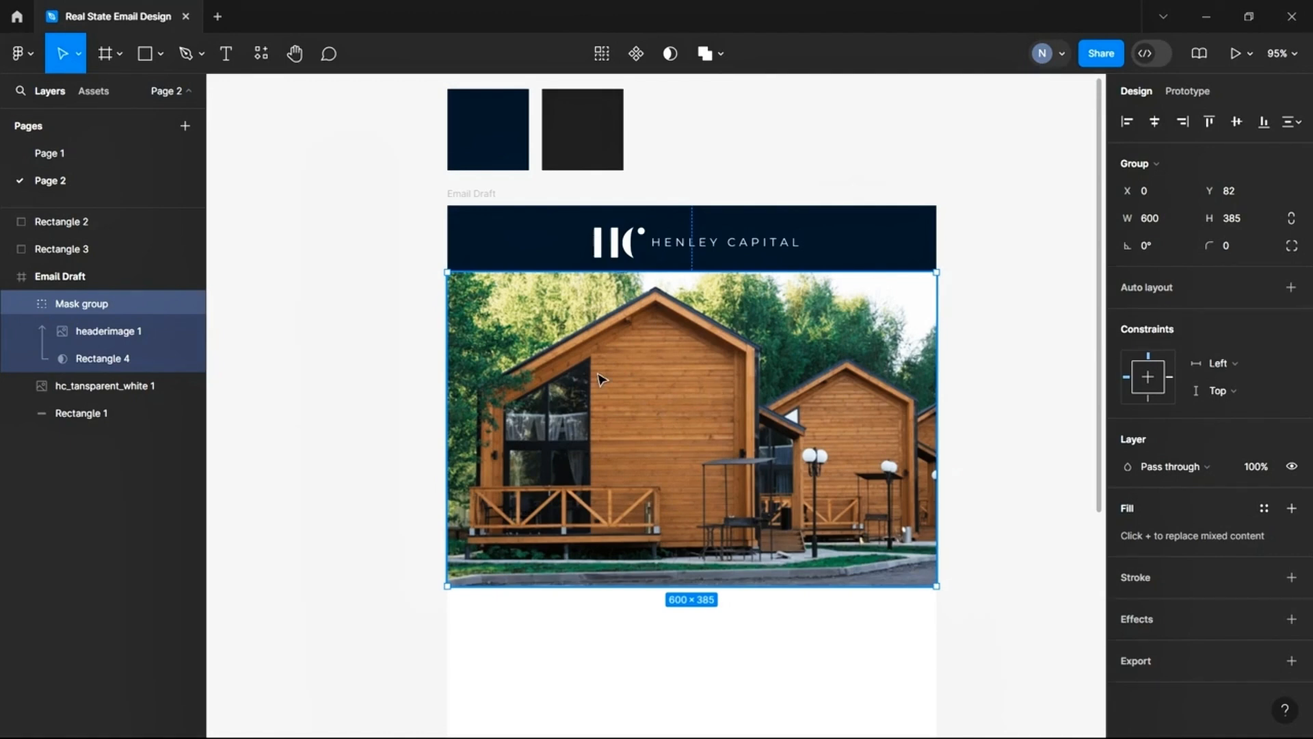
Draw a full-width 600 × 201 rectangle directly below the header image at X 0, Y 467
scroll(392, 461, "down", 3)
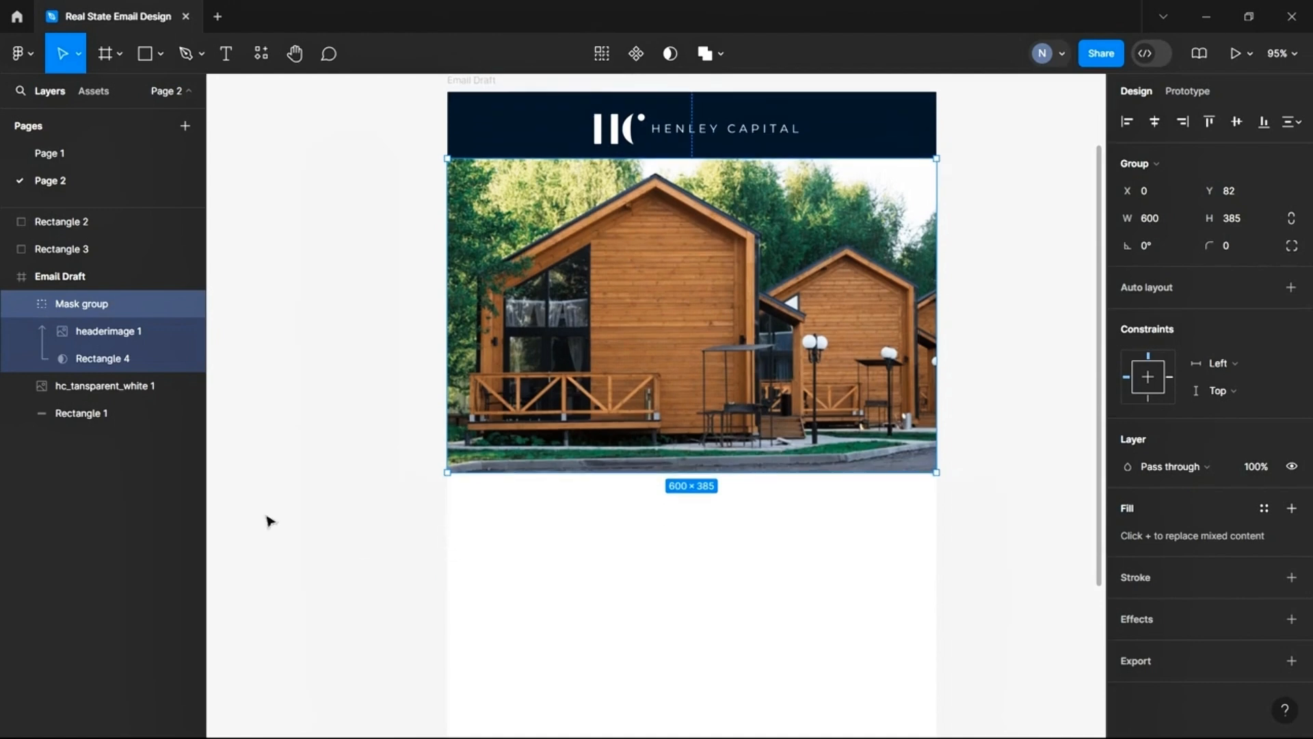
left_click(225, 55)
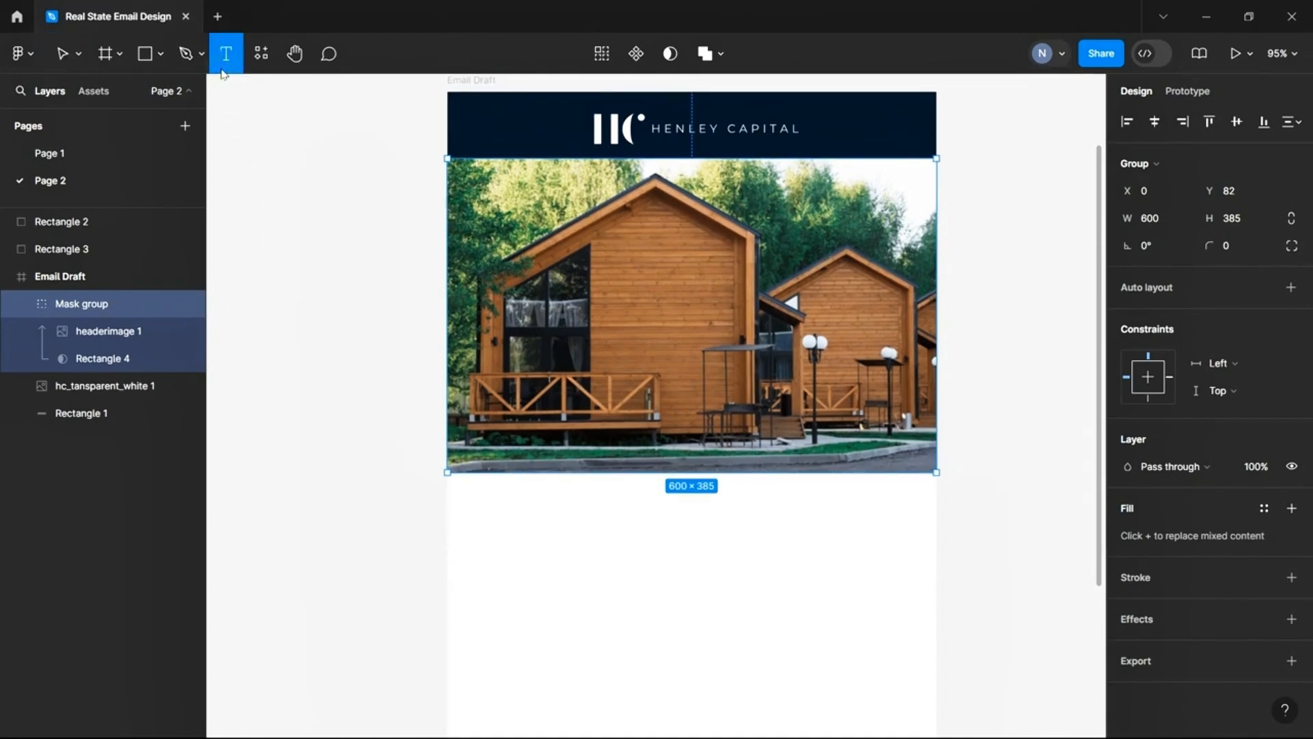
left_click(160, 55)
left_click(159, 91)
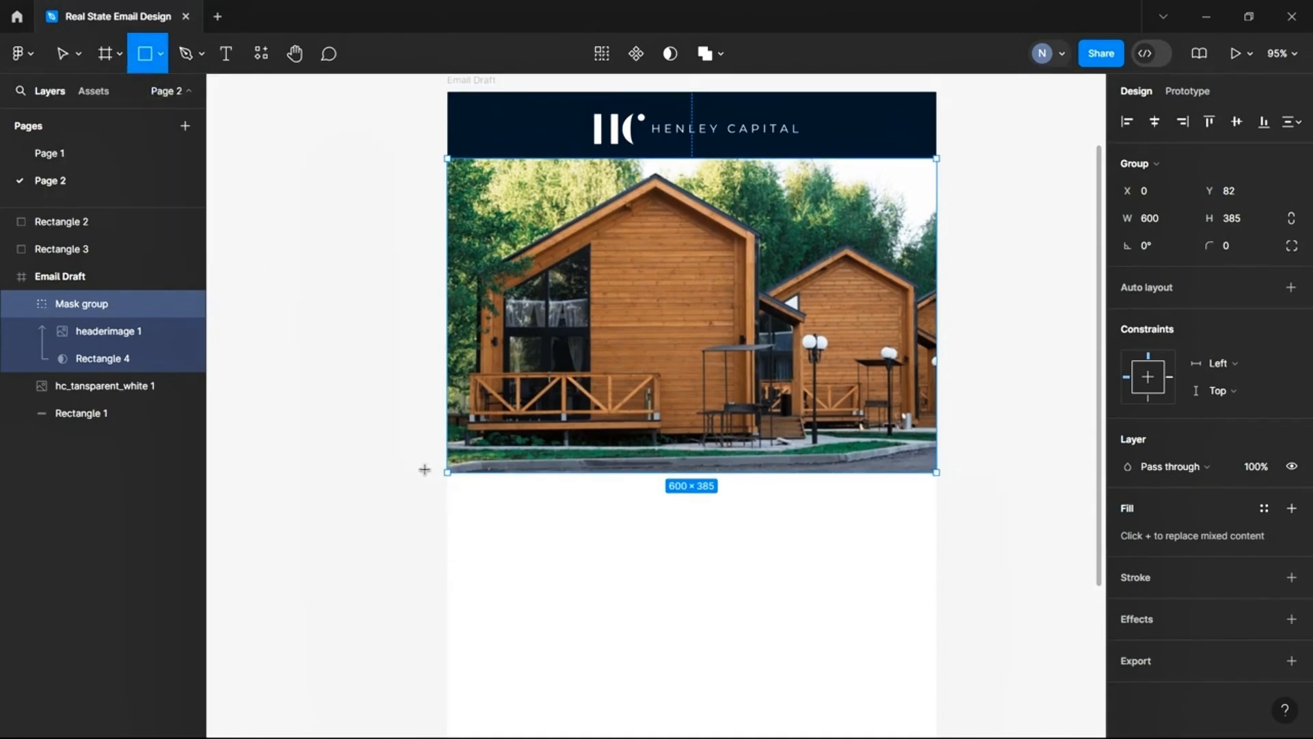
mouse_move(451, 477)
left_mouse_down()
mouse_move(506, 557)
mouse_move(936, 637)
left_mouse_up()
left_click_drag(778, 476, 780, 472)
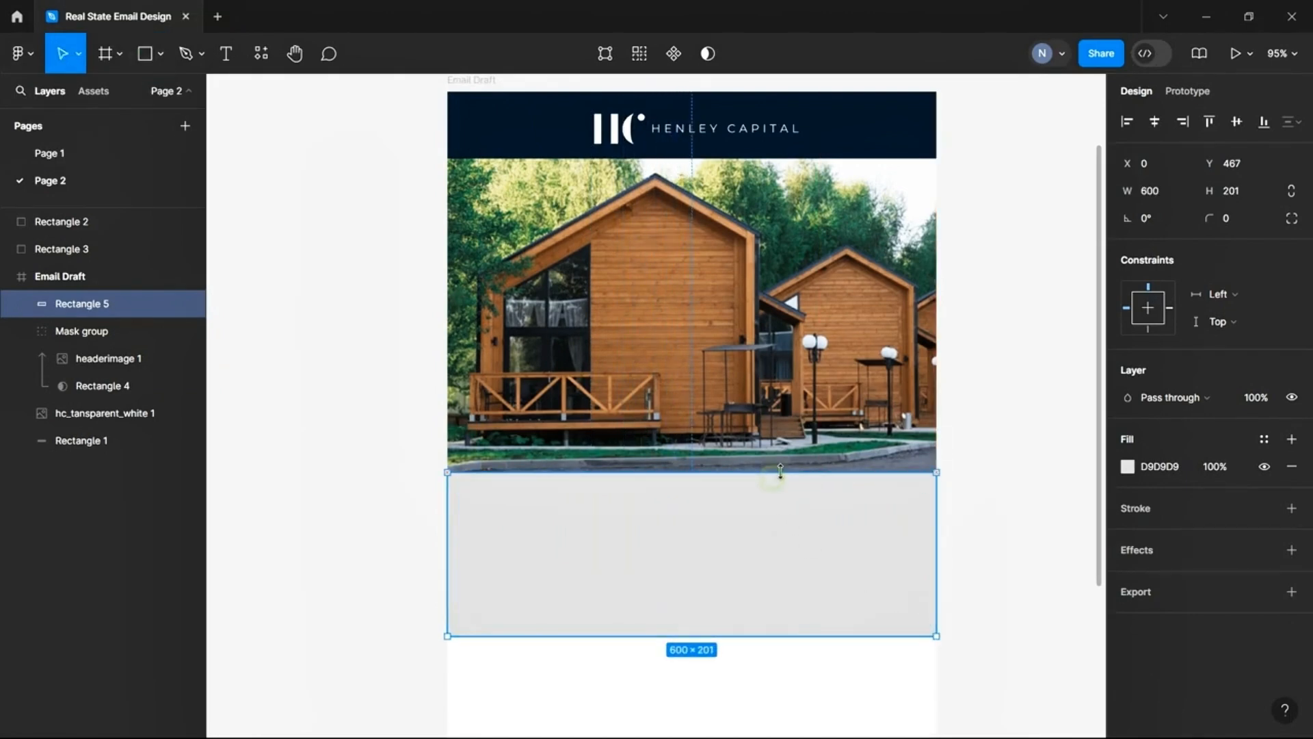
Fill the new rectangle below the header image with black 000000
left_click(1130, 468)
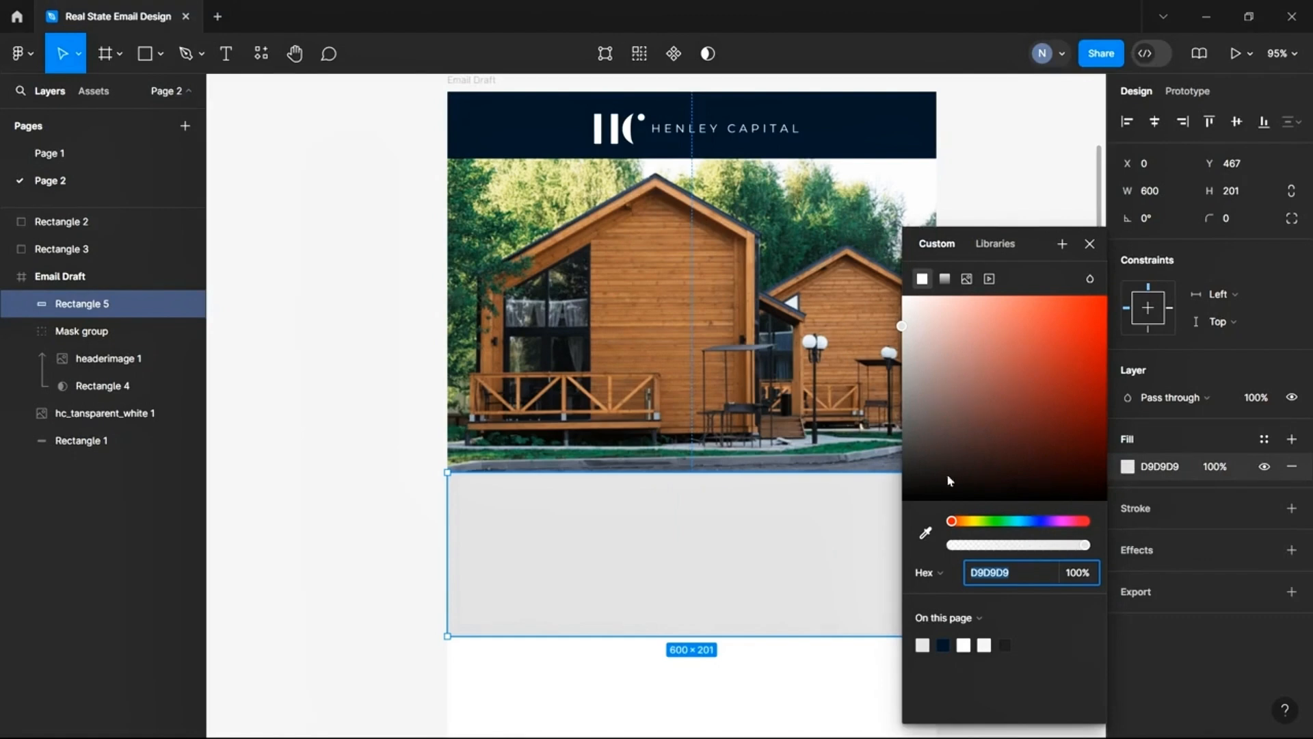
left_click_drag(948, 480, 904, 518)
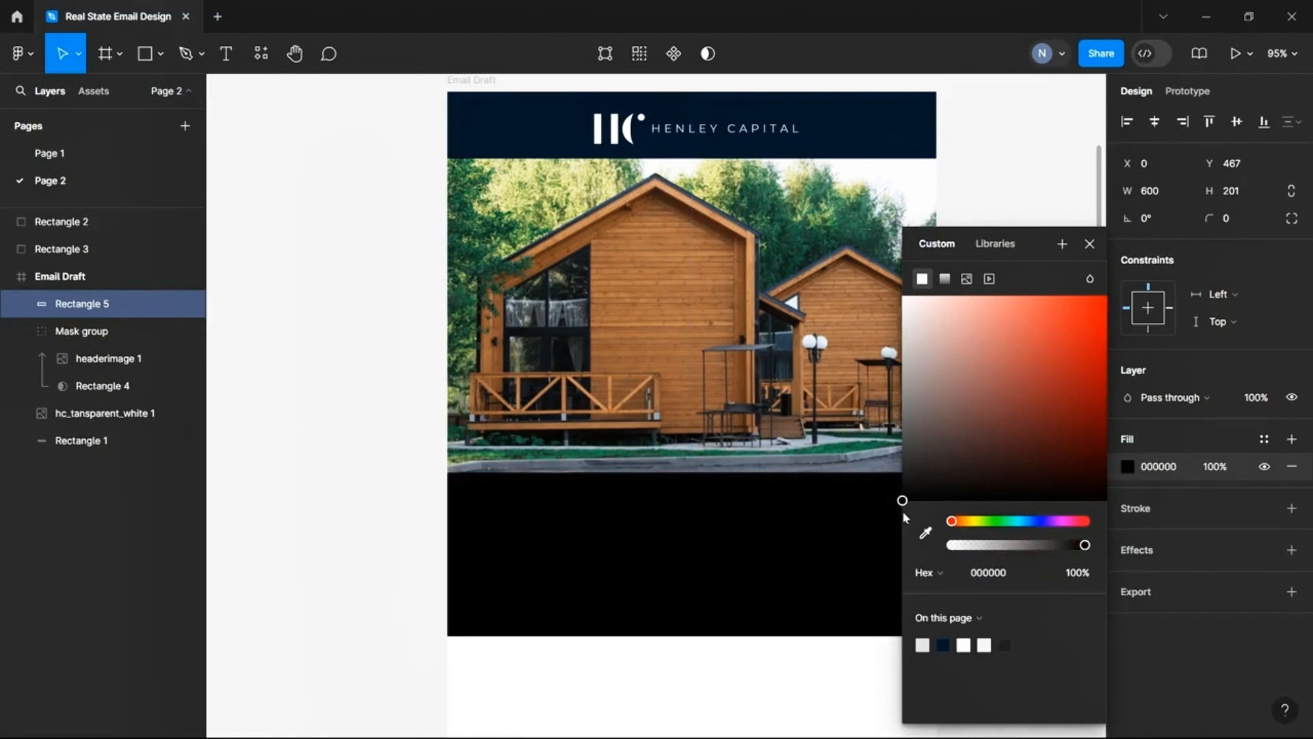
left_click(267, 550)
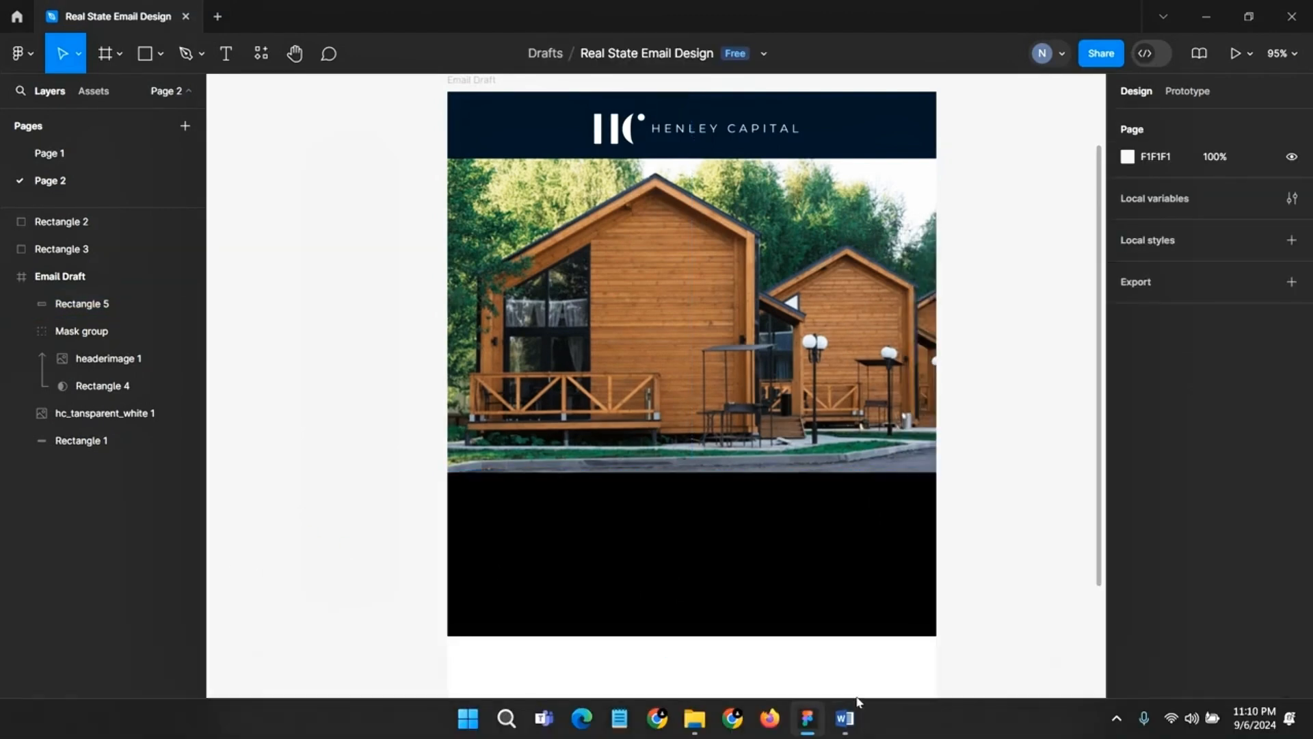
Switch to Word, copy the "Henley Capital" heading from Henley Capital.docx, and paste it into the Figma design
left_click(850, 715)
scroll(275, 360, "up", 20)
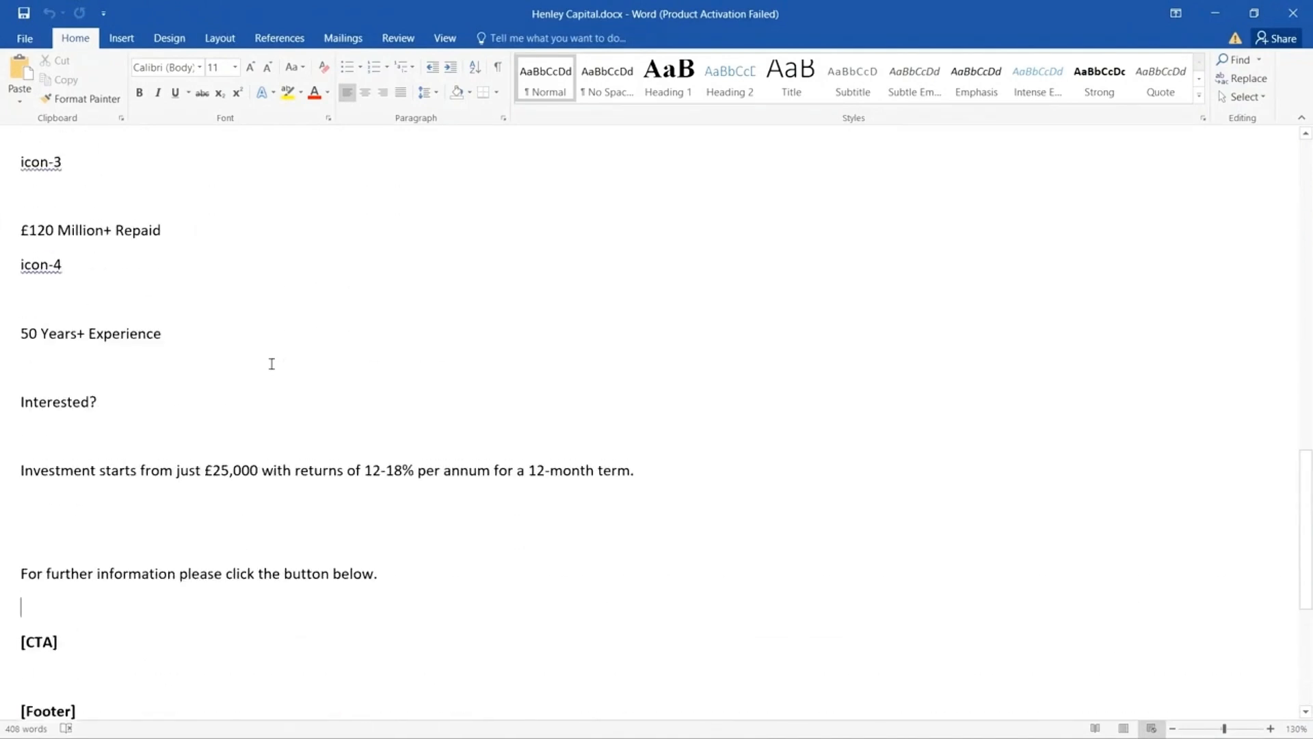
scroll(295, 339, "up", 3)
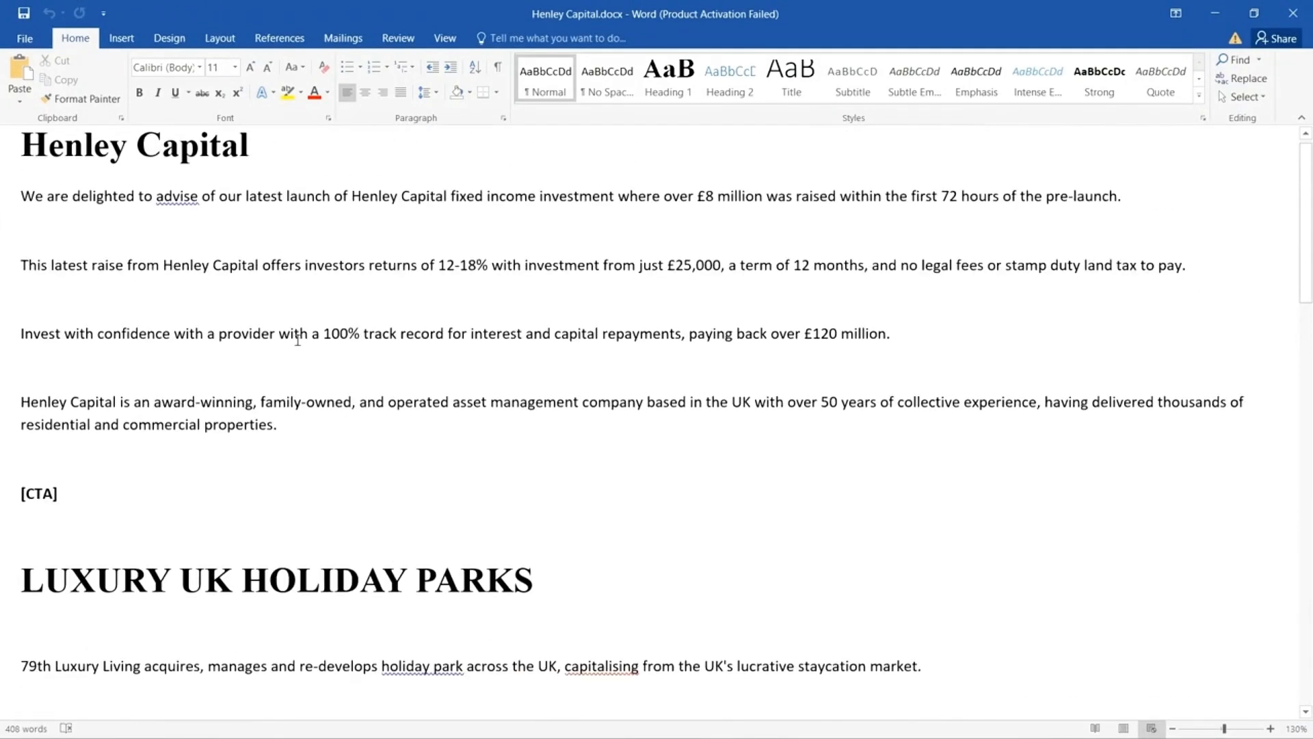
left_click_drag(251, 157, 22, 162)
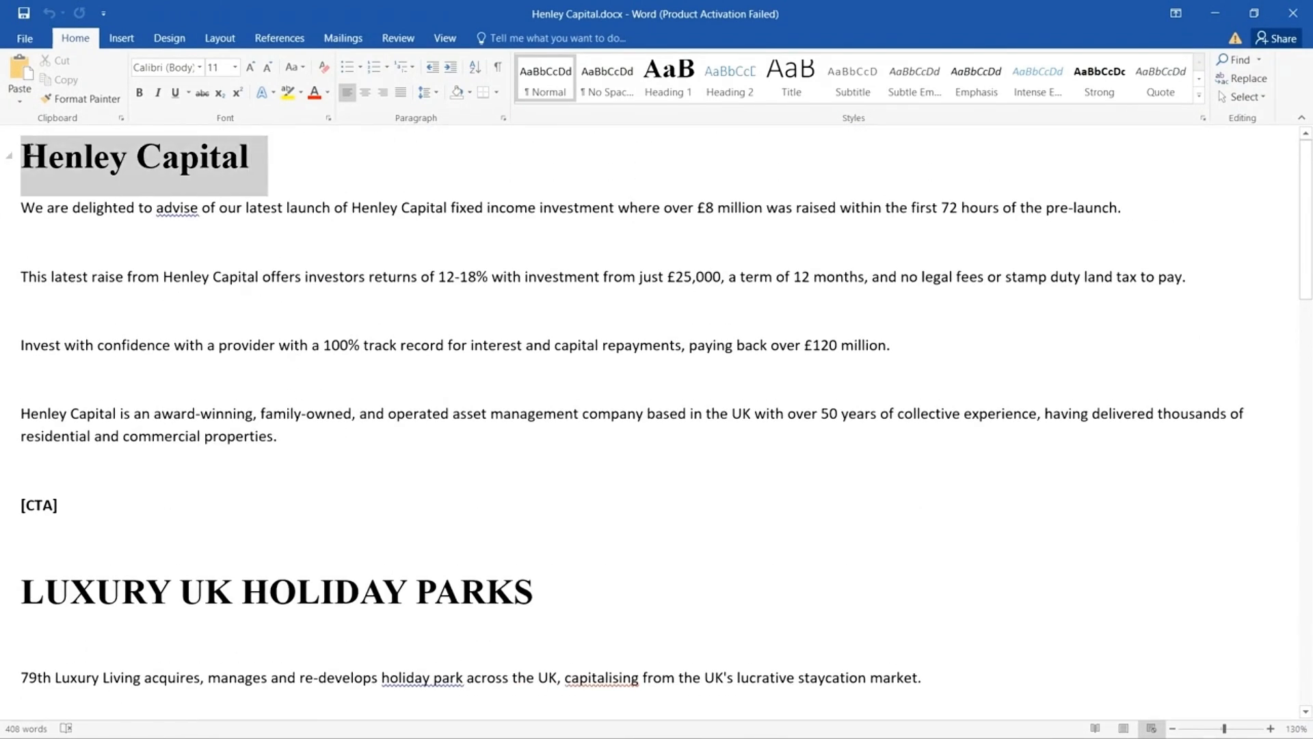
right_click(84, 172)
left_click(148, 200)
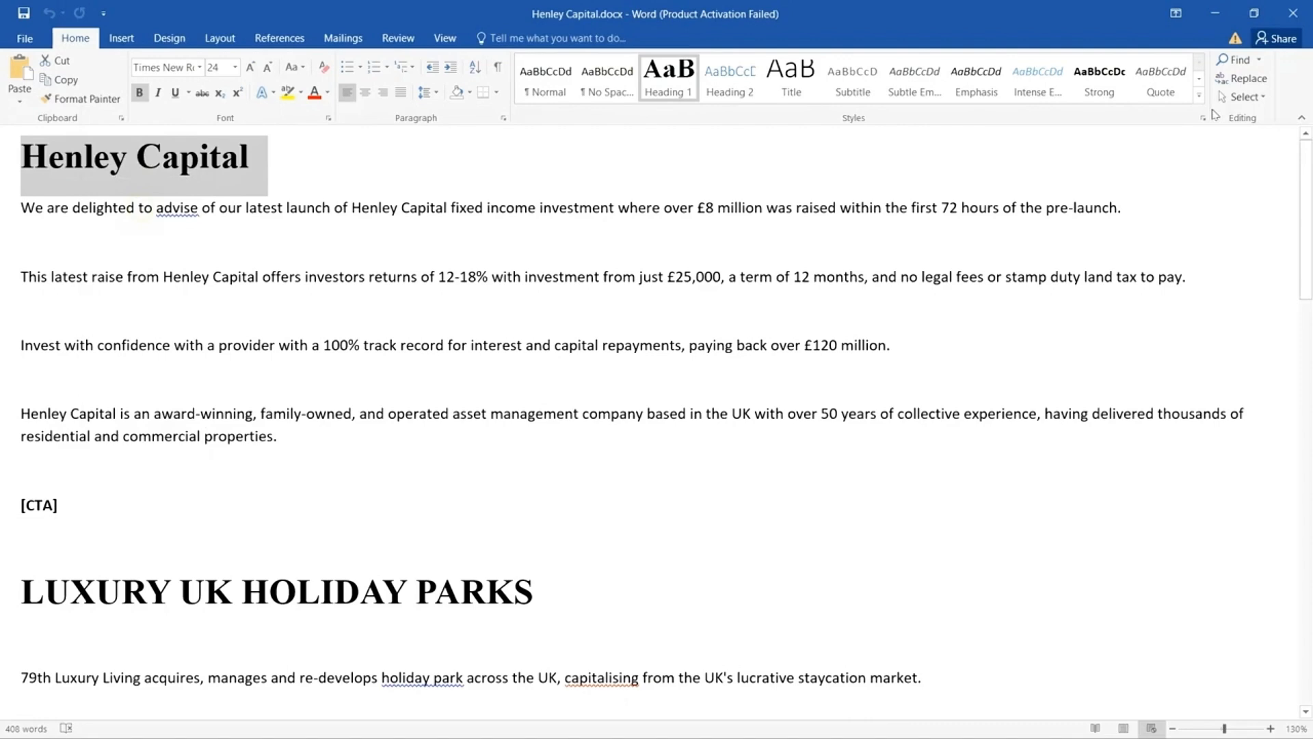
left_click(1215, 13)
left_click(601, 546)
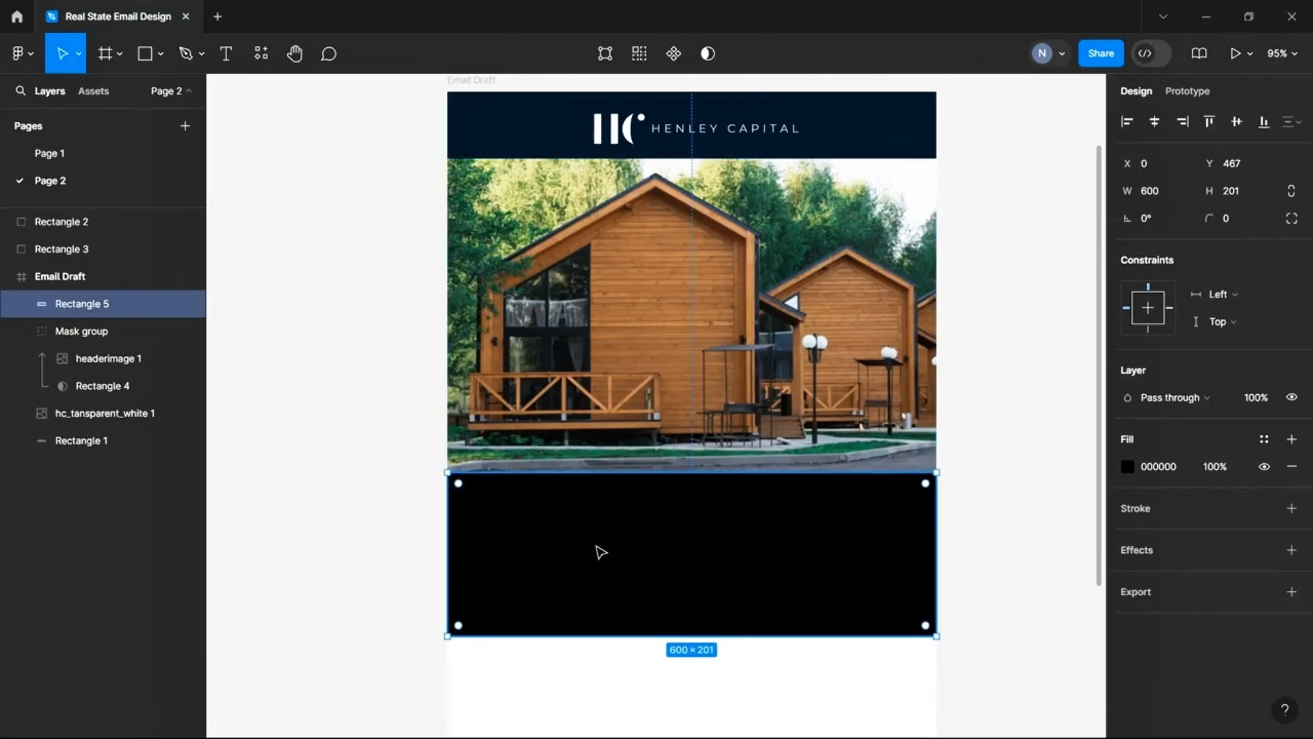
key("ctrl+v")
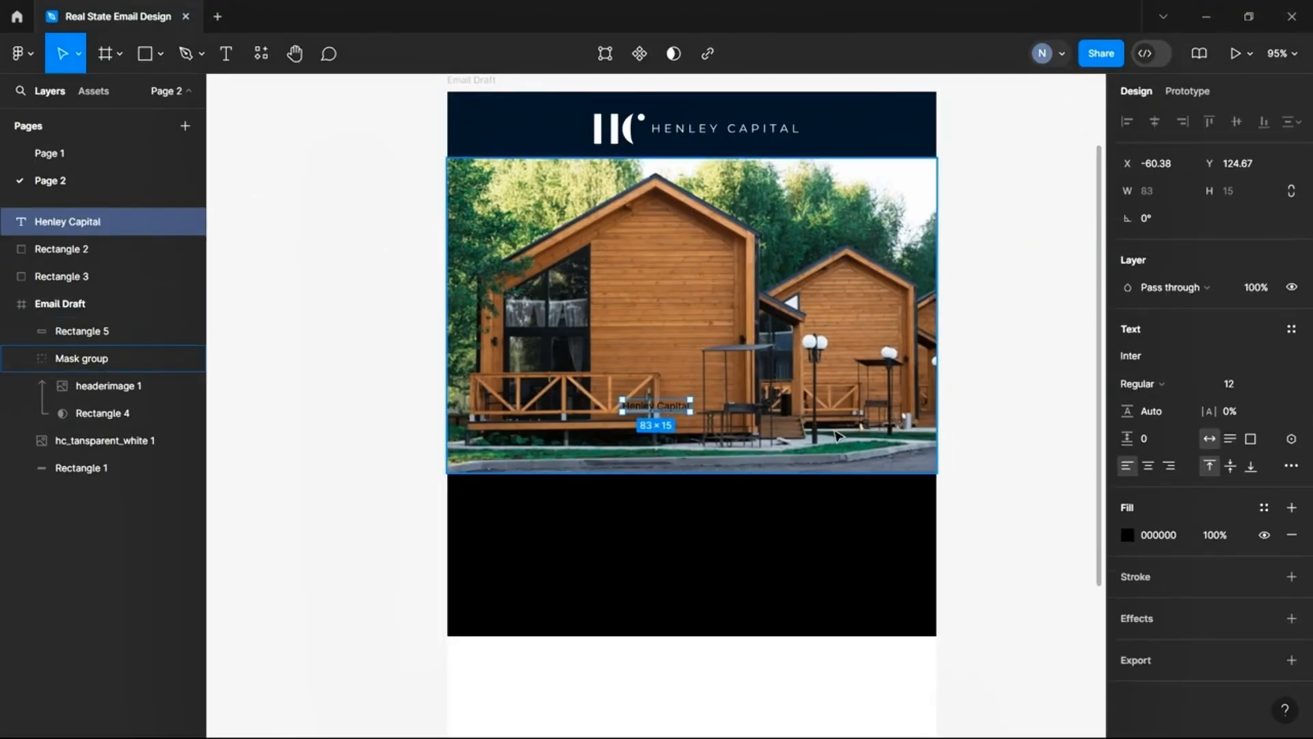
Set the pasted heading to size 32 in white FFFFFF and place it in the upper part of the black rectangle
left_click(1273, 383)
left_click(1250, 527)
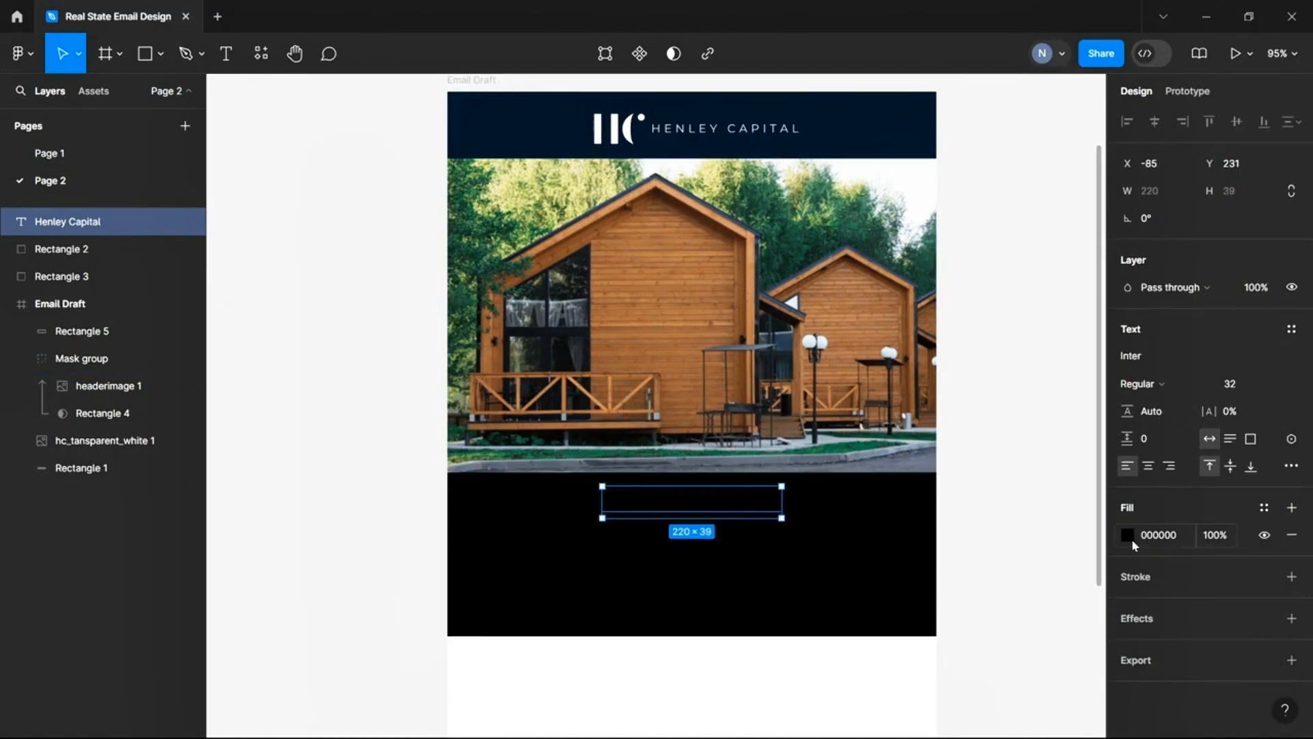
left_click(1127, 534)
left_click_drag(1003, 475, 902, 299)
left_click(284, 523)
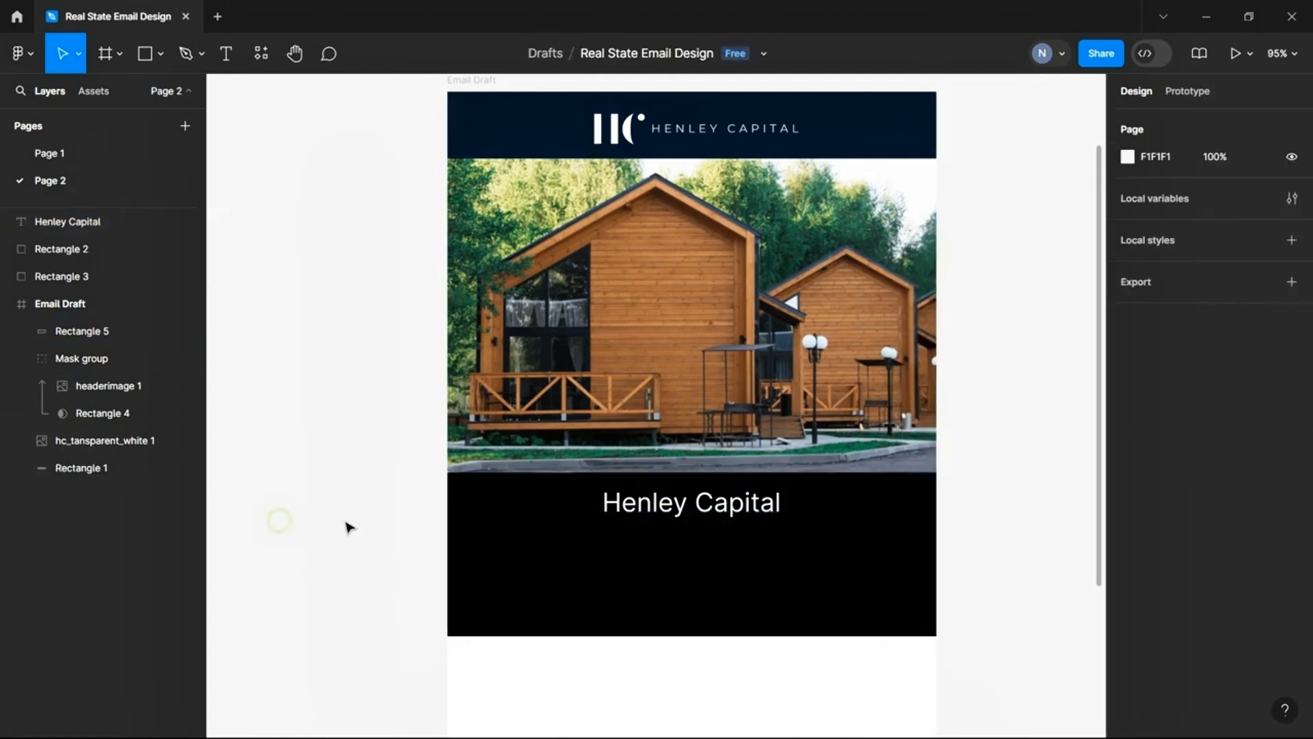
Change the "Henley Capital" heading's font to Montserrat SemiBold
left_click(670, 503)
left_click(1139, 353)
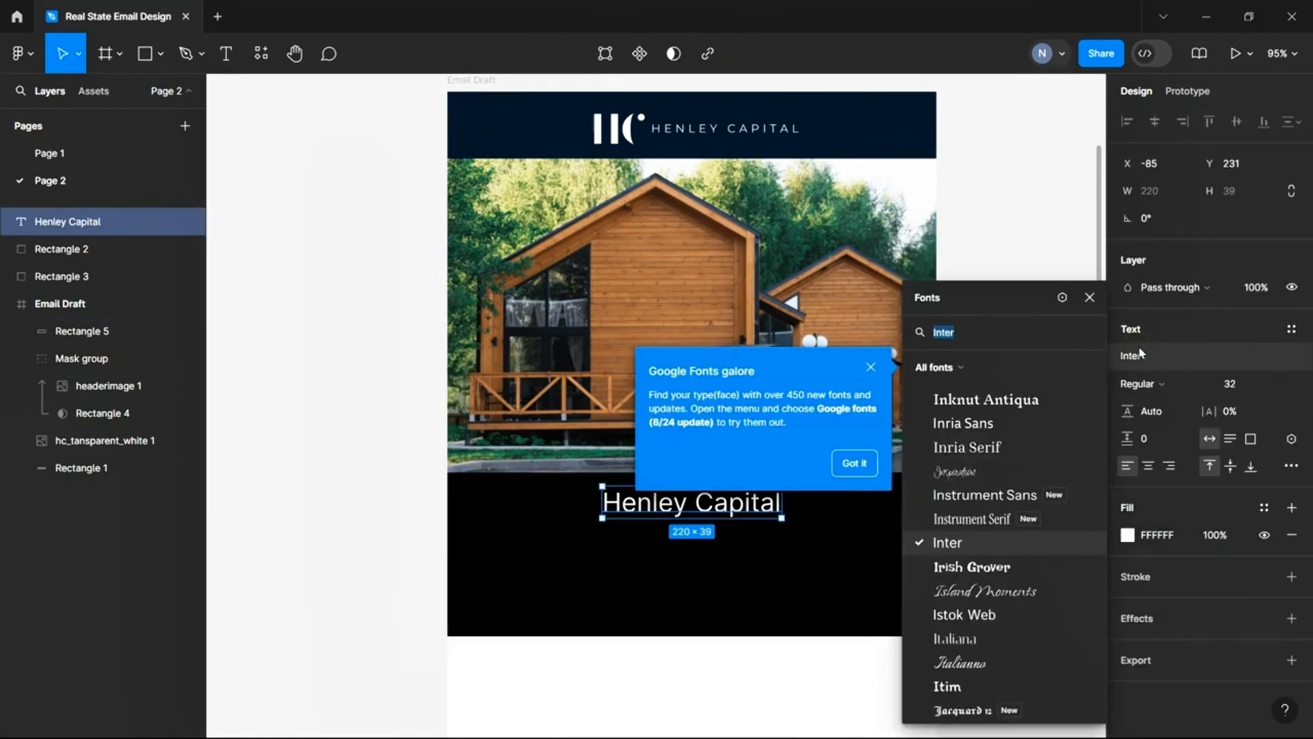
type("monts")
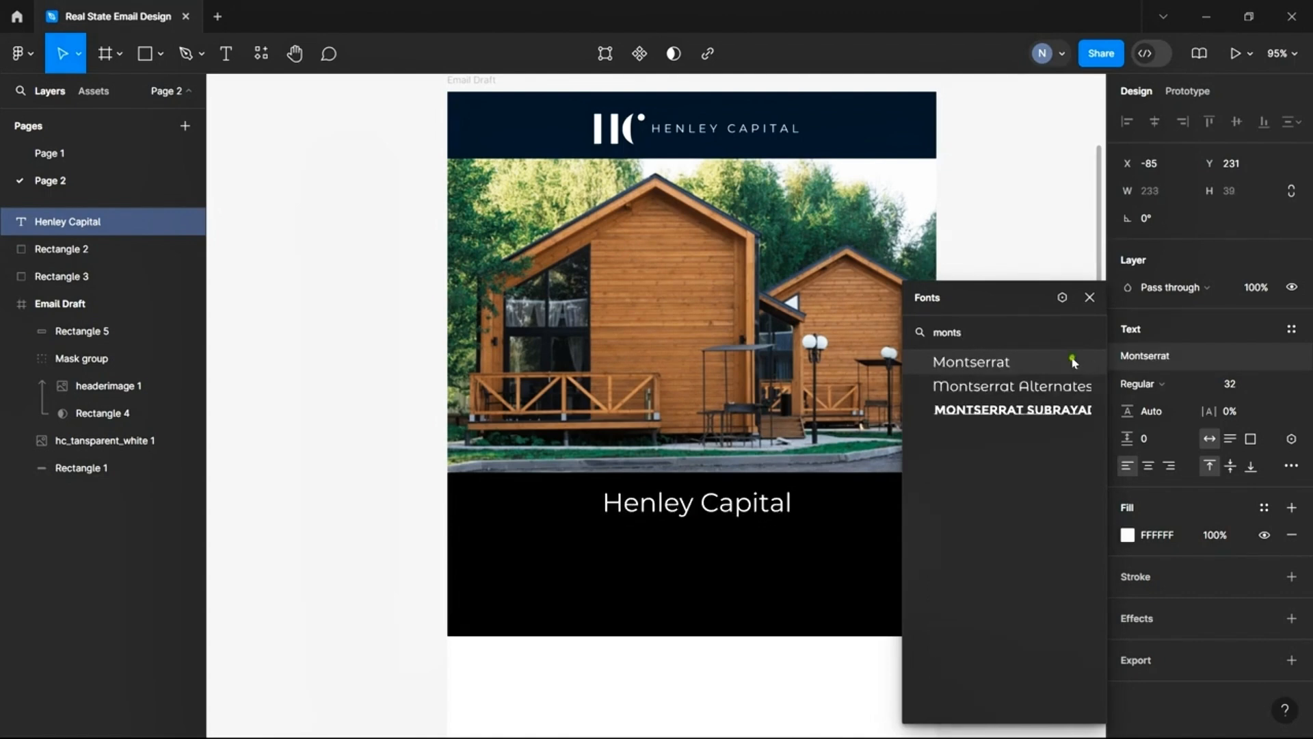
left_click(1072, 362)
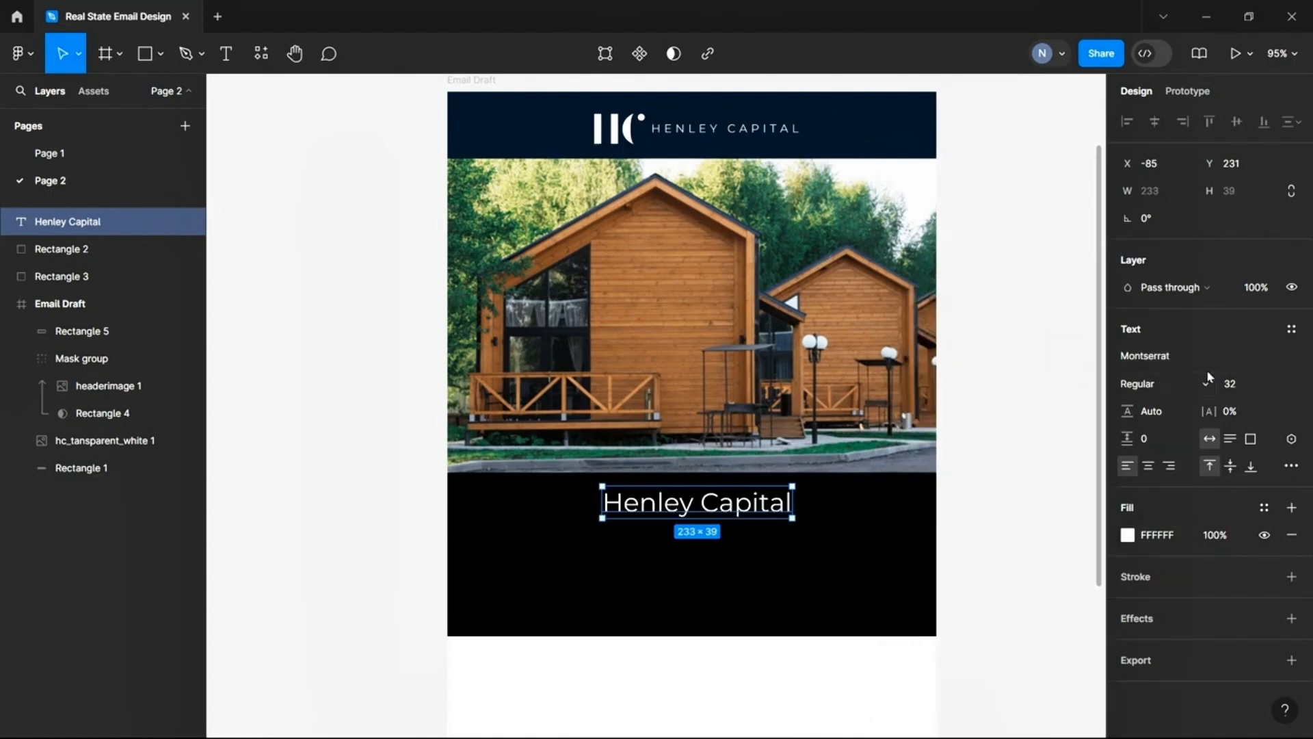
left_click(1161, 384)
left_click(1171, 410)
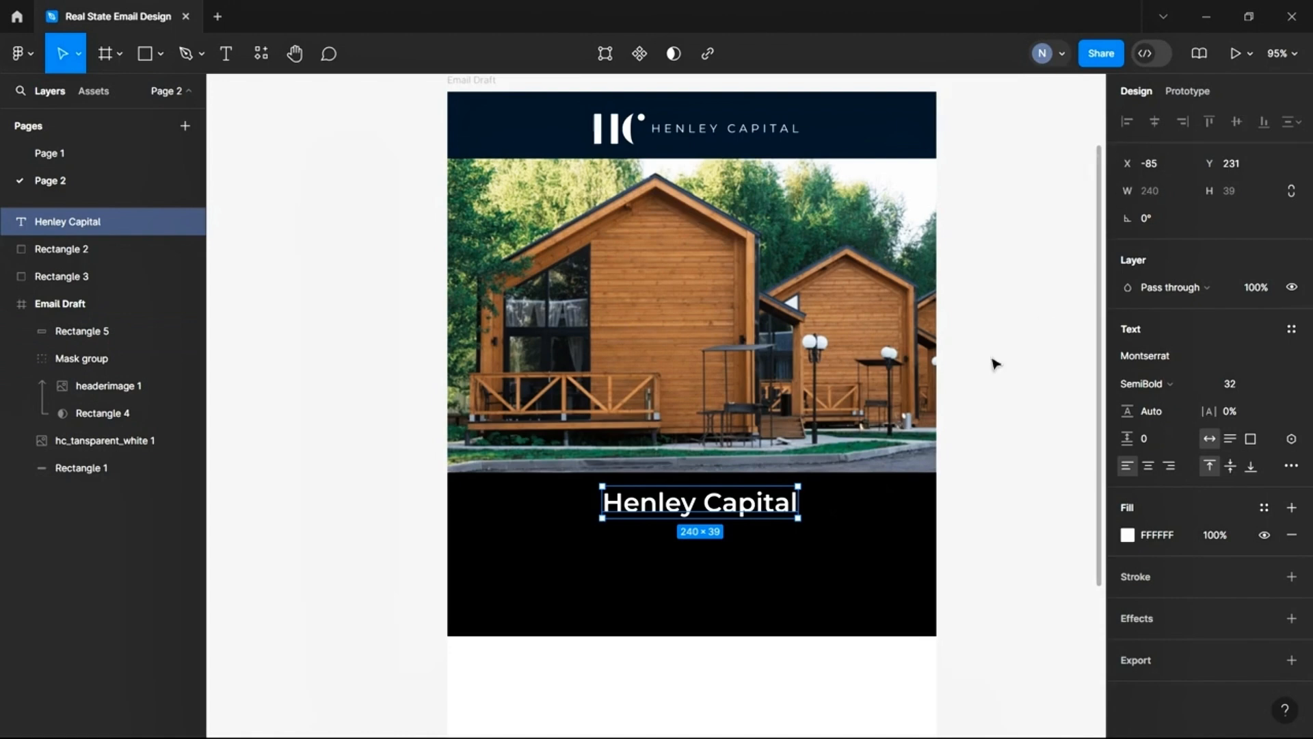
Centre the "Henley Capital" heading horizontally on the black rectangle
scroll(492, 161, "up", 1)
left_click(516, 596)
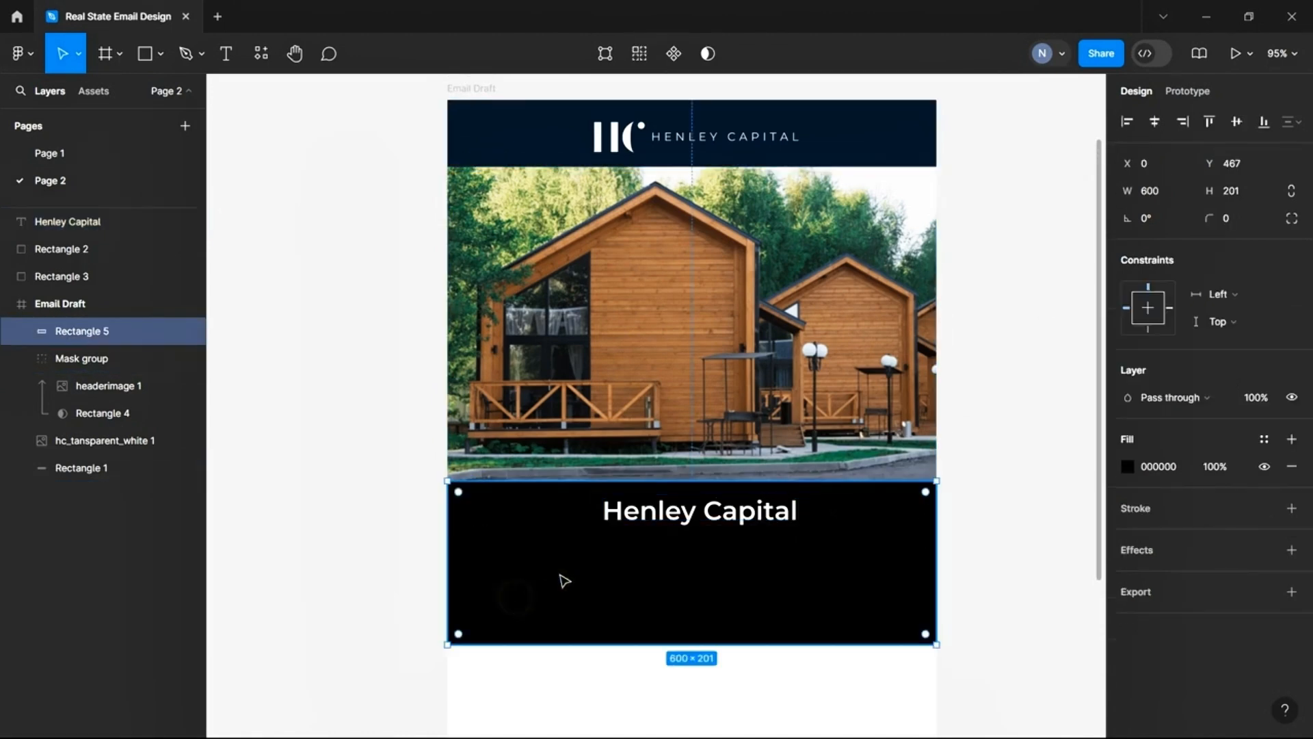
left_click(651, 522, "shift")
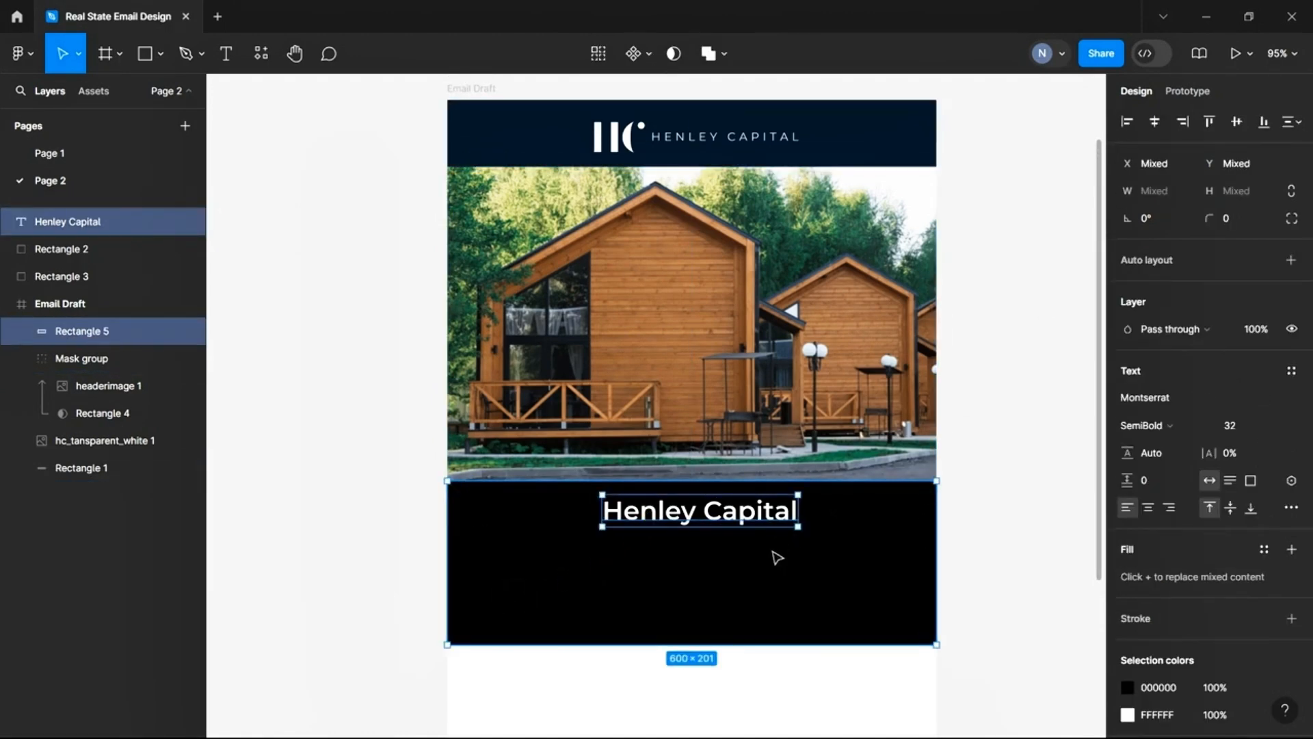
left_click(1154, 121)
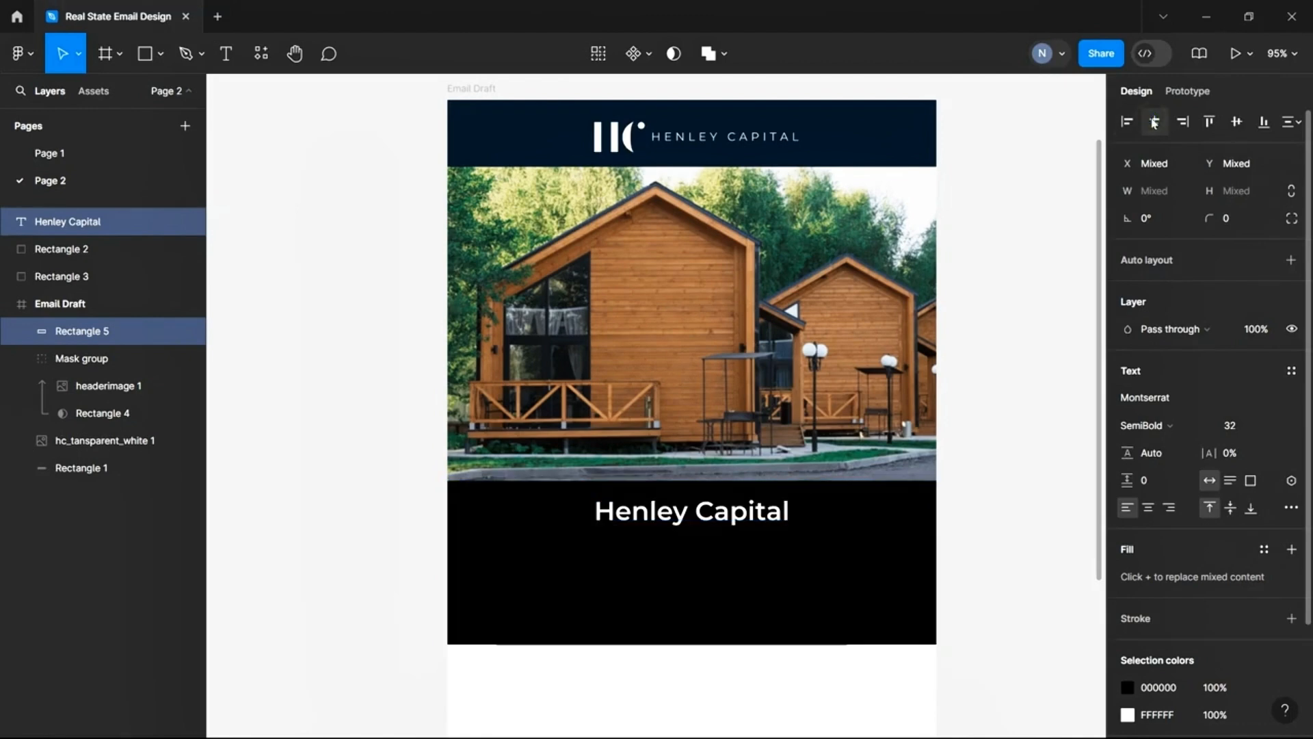
left_click(352, 498)
Extend the black rectangle downward to a size of 600 × 322
scroll(351, 499, "down", 3)
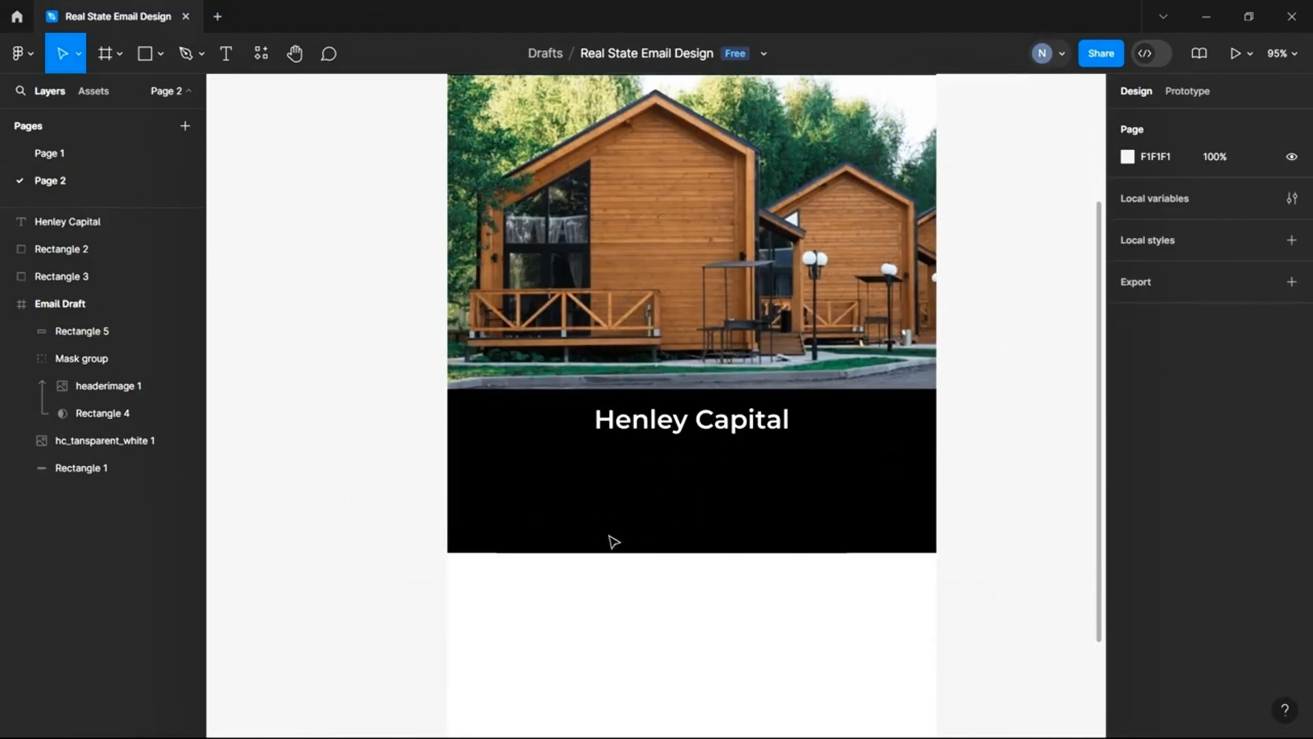
left_click(629, 542)
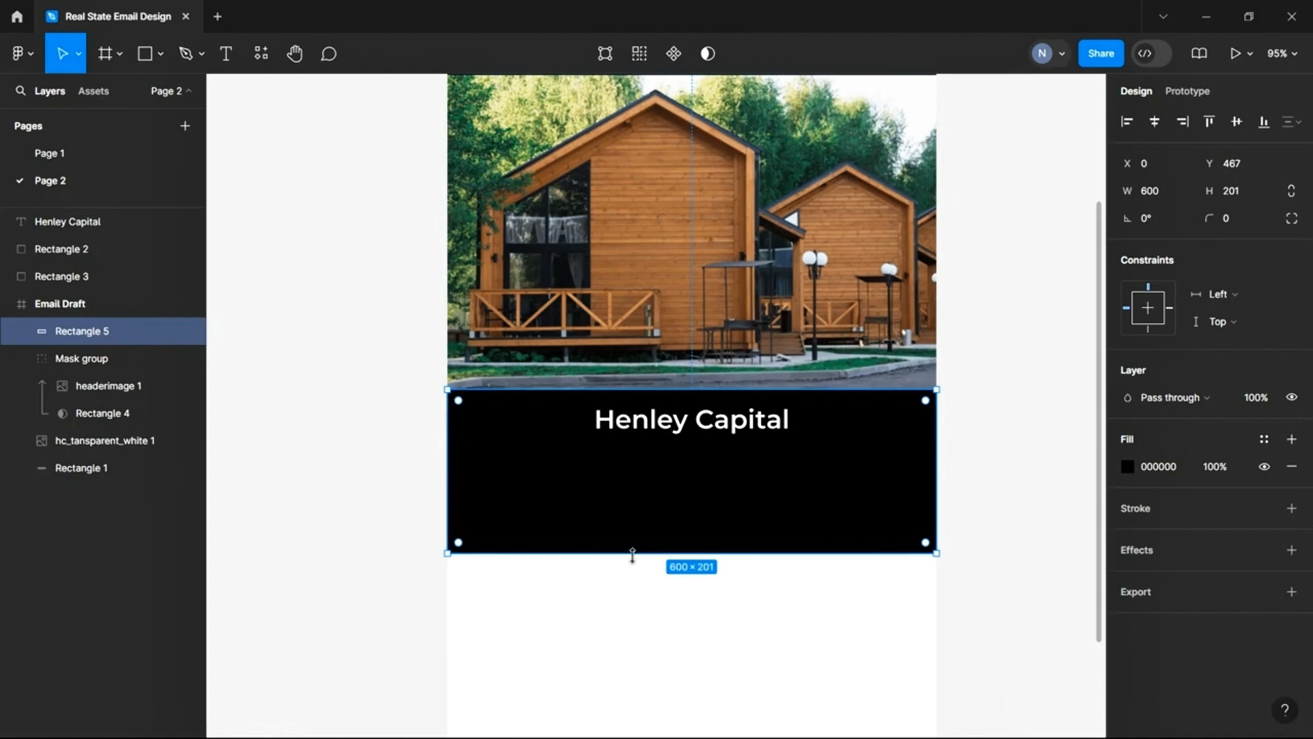
left_click_drag(629, 554, 607, 651)
key("Escape")
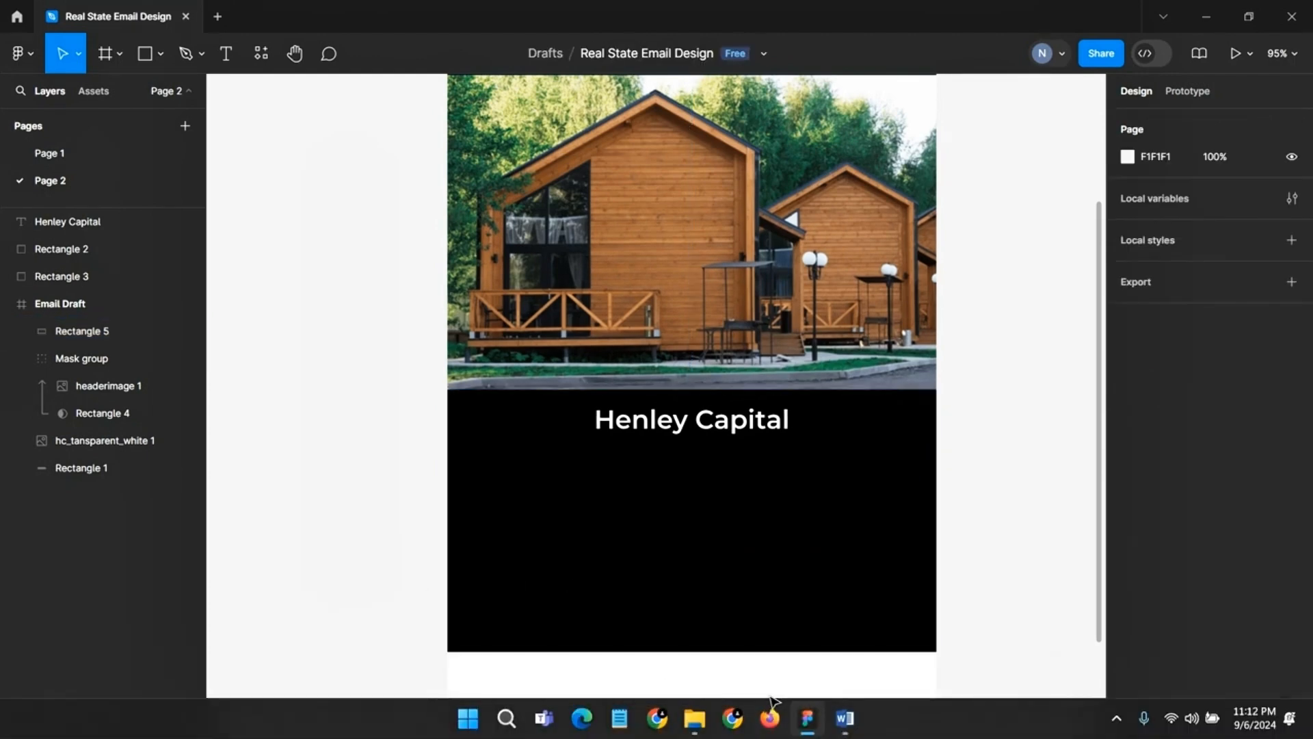
Switch to Word, copy the four introductory paragraphs between the Henley Capital heading and [CTA], and return to Figma
left_click(844, 718)
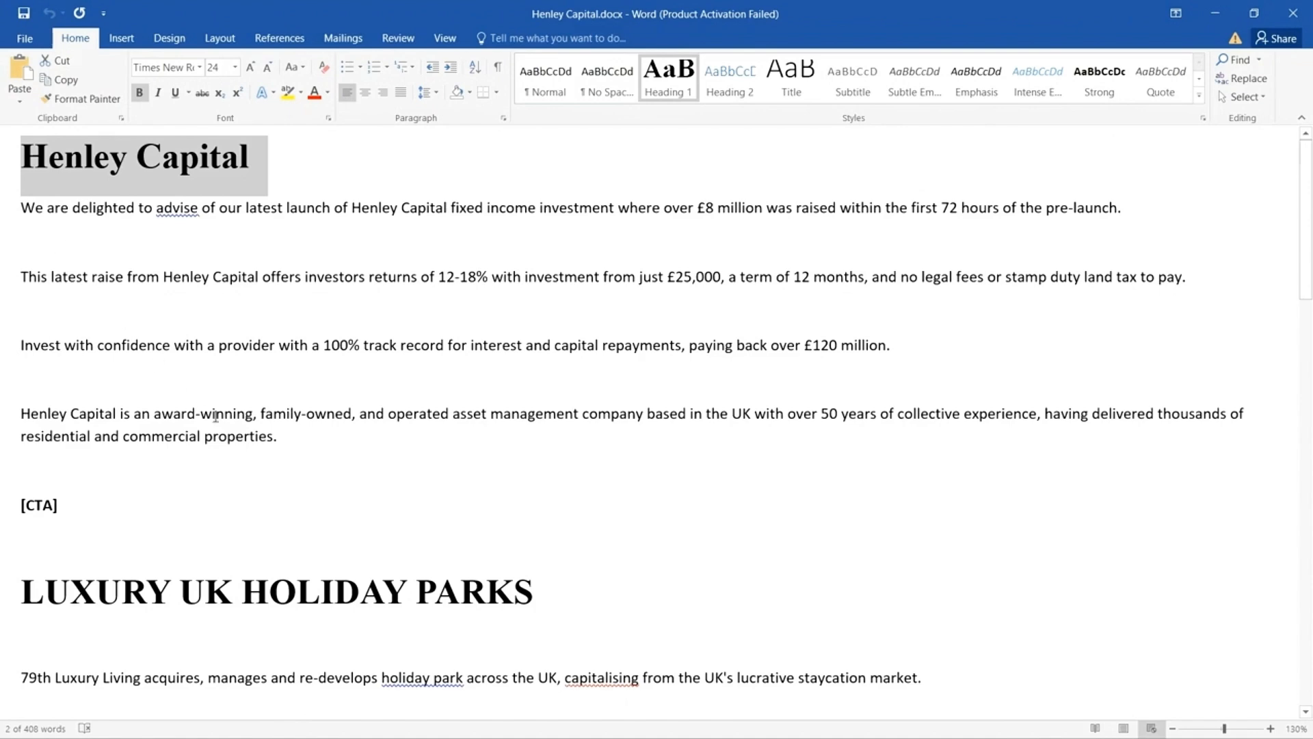
left_click_drag(285, 443, 22, 213)
right_click(46, 218)
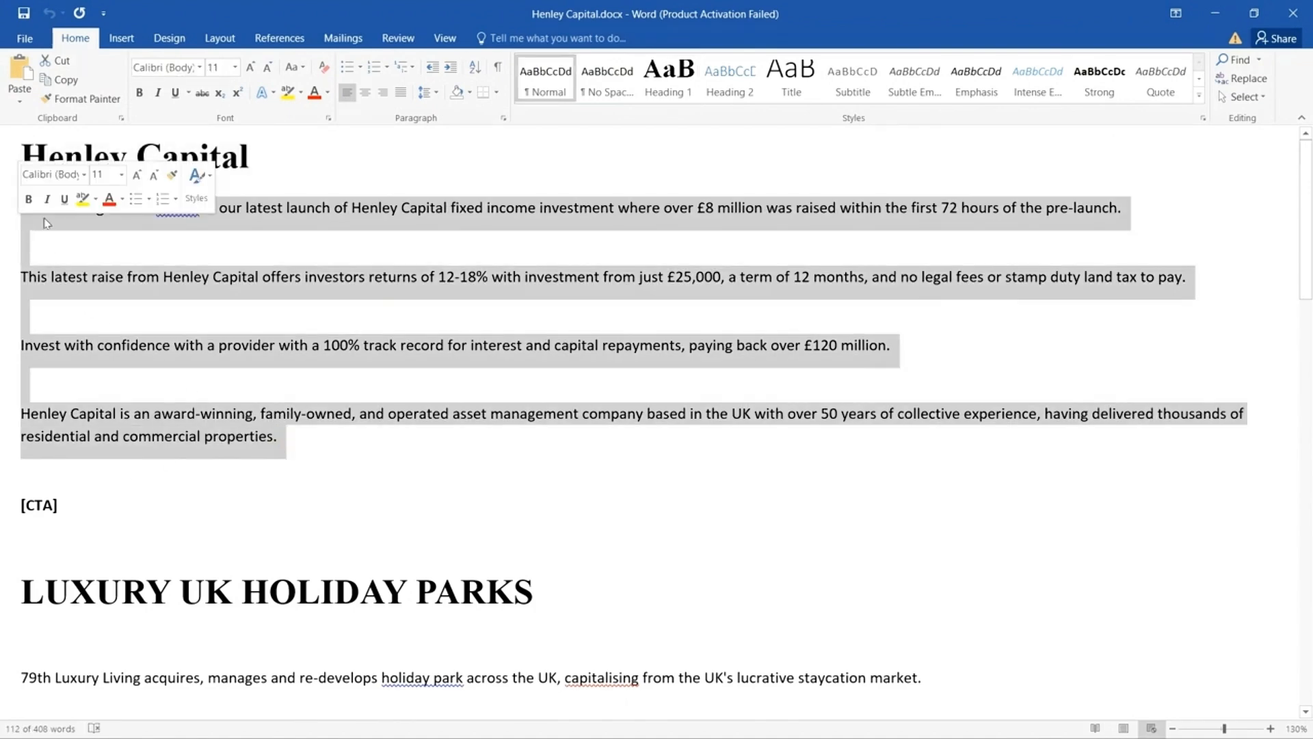
left_click(124, 247)
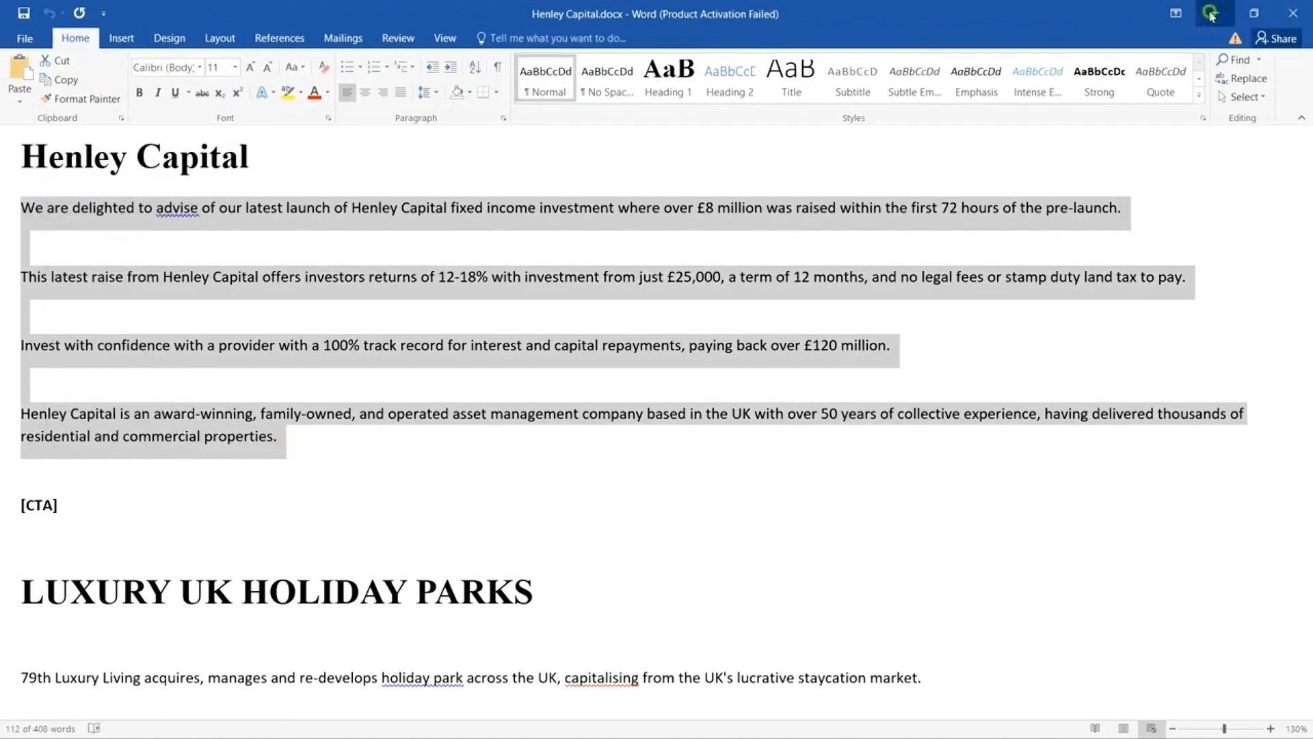
left_click(1212, 13)
left_click(738, 544)
key("ctrl+v")
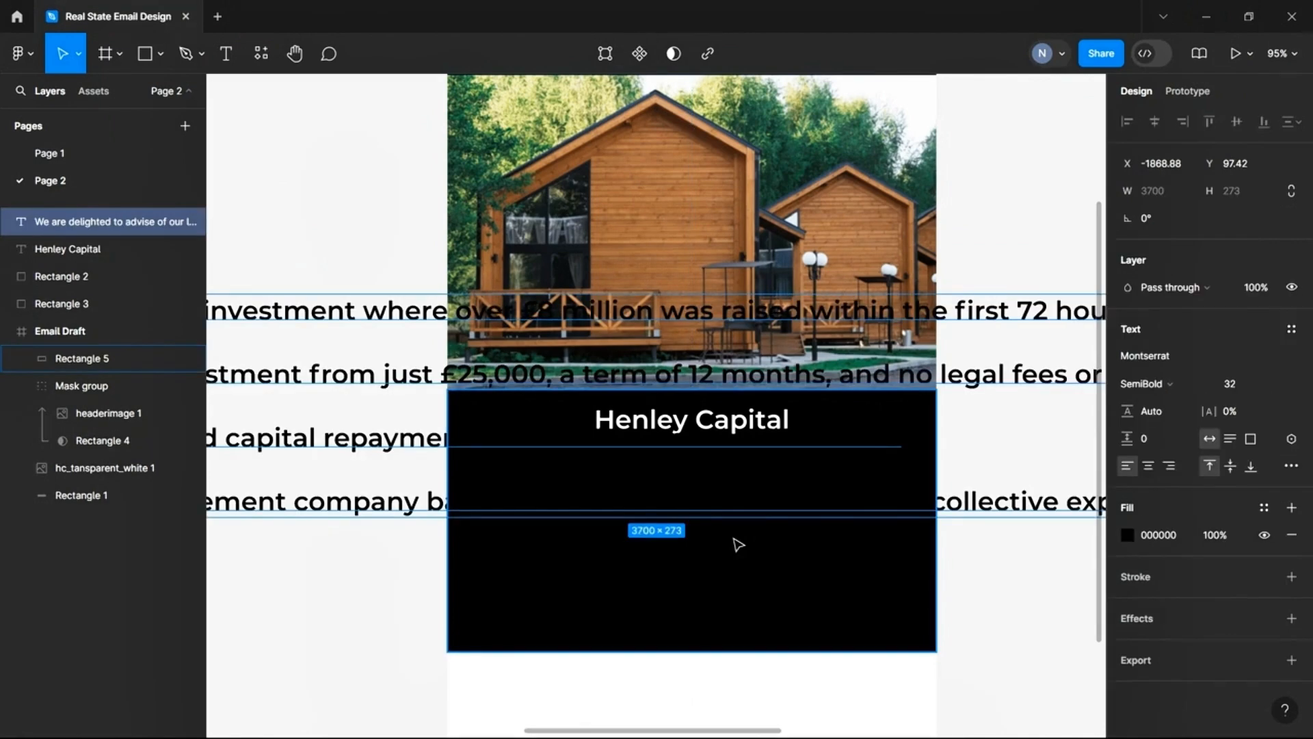
scroll(739, 544, "down", 5)
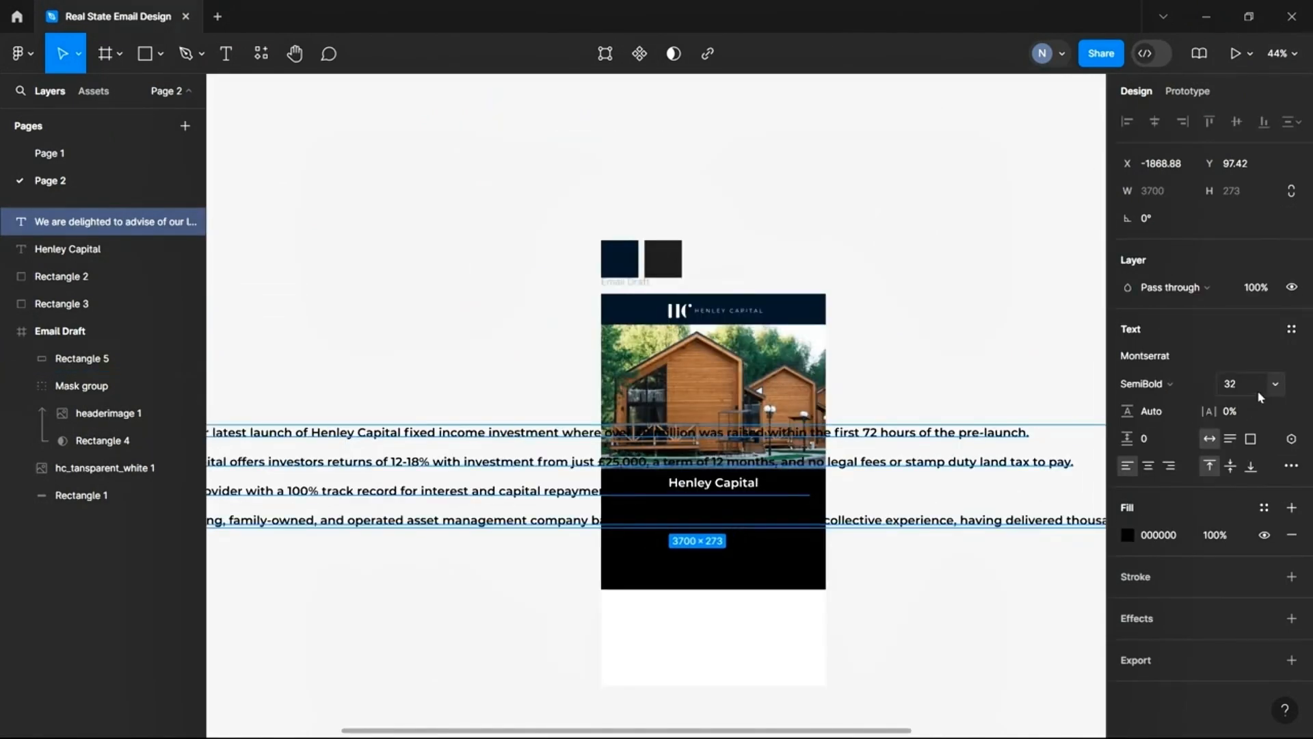
scroll(791, 582, "up", 2)
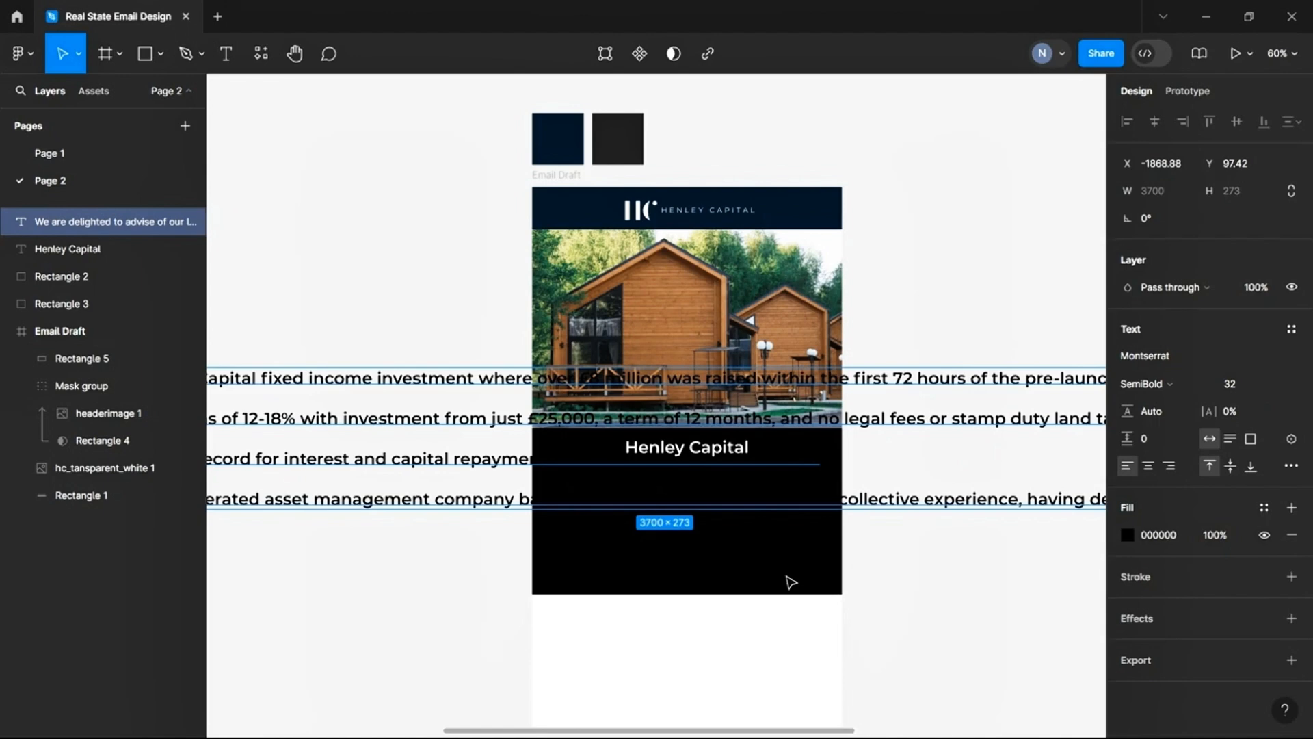
key("Delete")
Paste the copied introductory paragraphs as white Montserrat SemiBold text, size 16, onto the black rectangle below the "Henley Capital" heading
left_click(744, 571)
scroll(670, 575, "up", 4)
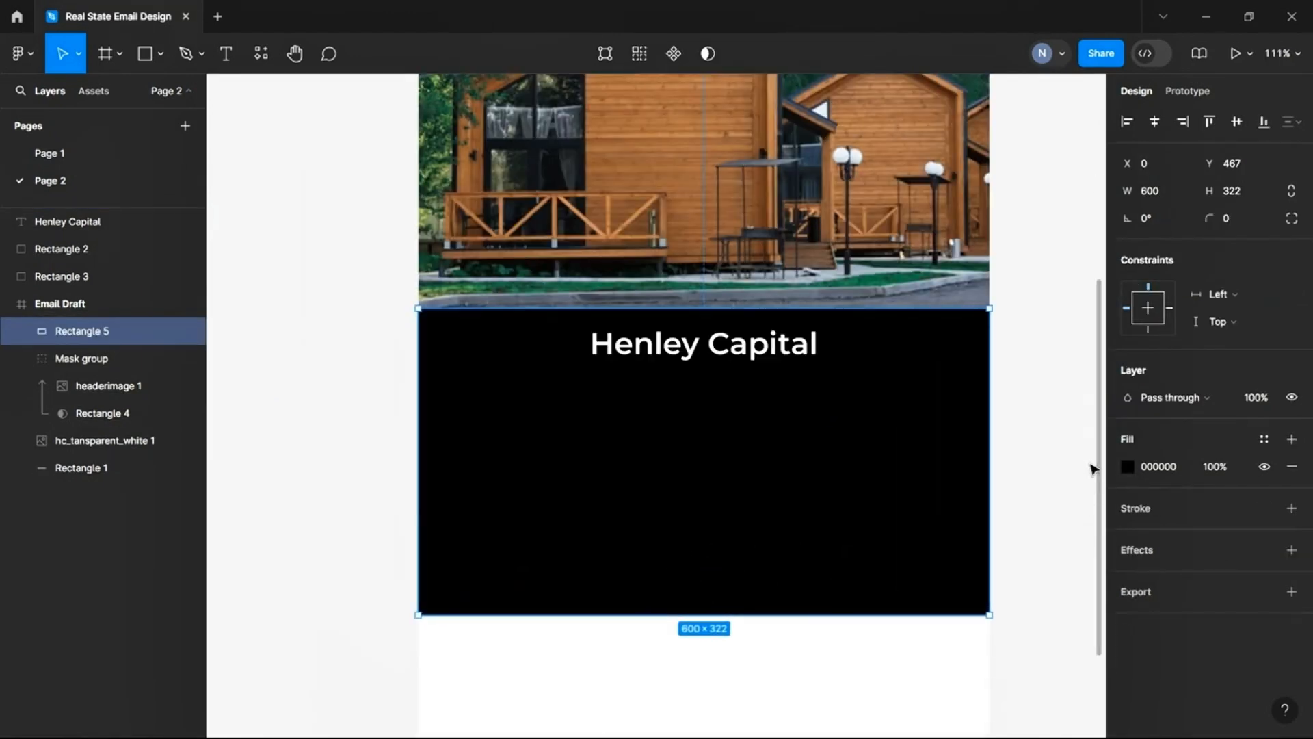
key("t")
left_click(656, 428)
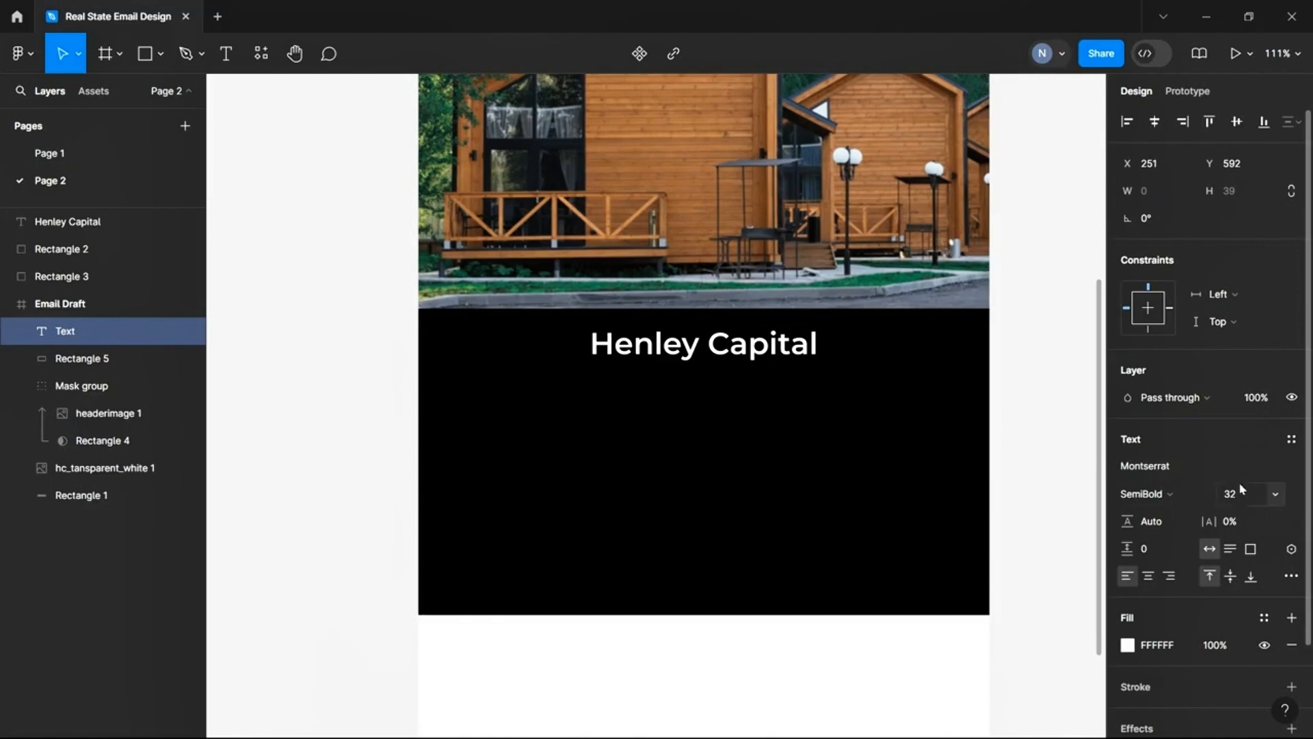
left_click(1275, 494)
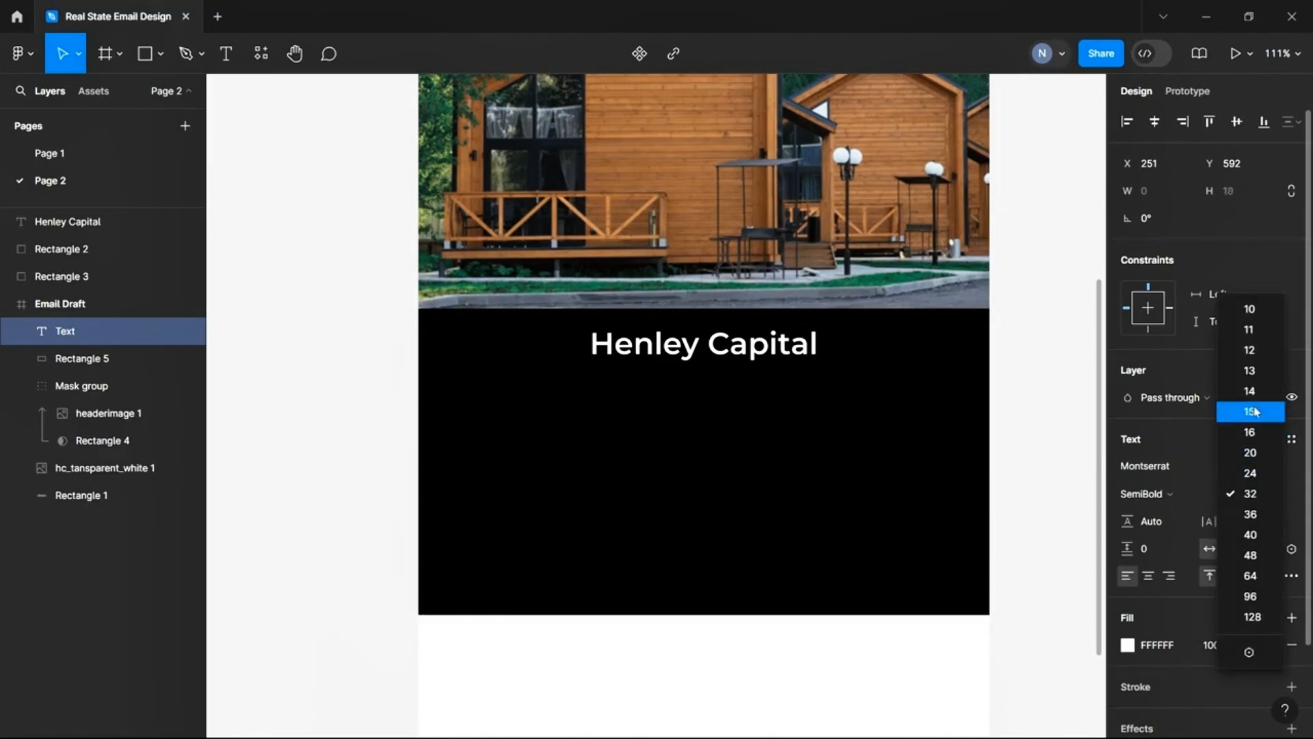
left_click(1250, 432)
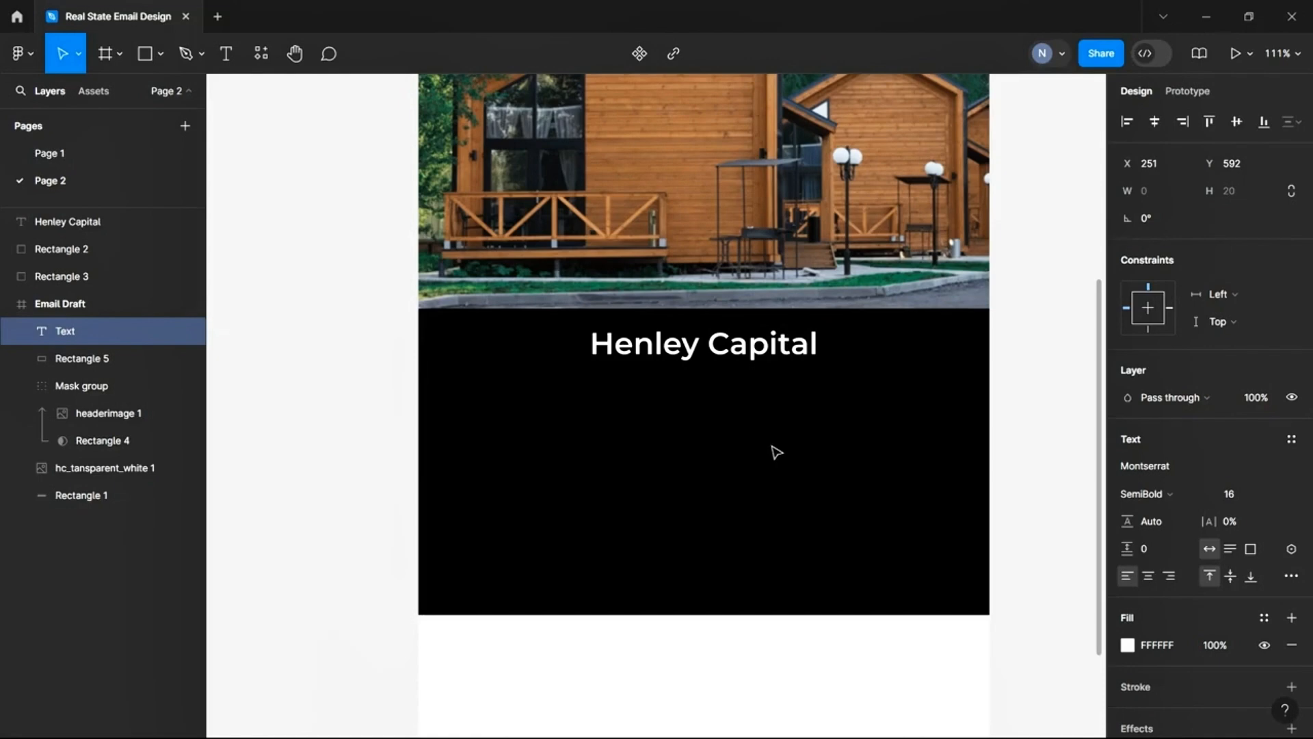
key("ctrl+v")
Change the pasted paragraphs to Regular weight, set them to auto height, and narrow the text block to about 578 wide inside the rectangle
left_click(1159, 494)
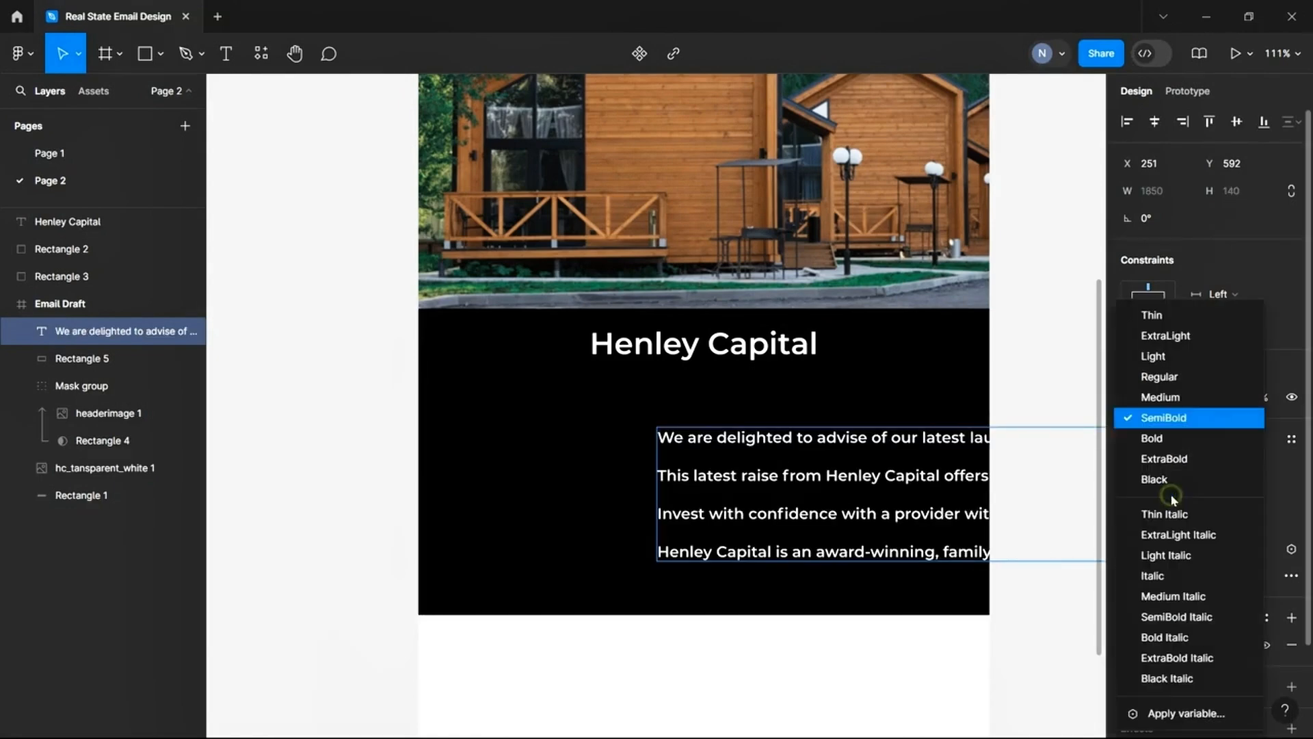
left_click(1179, 376)
left_click(1229, 549)
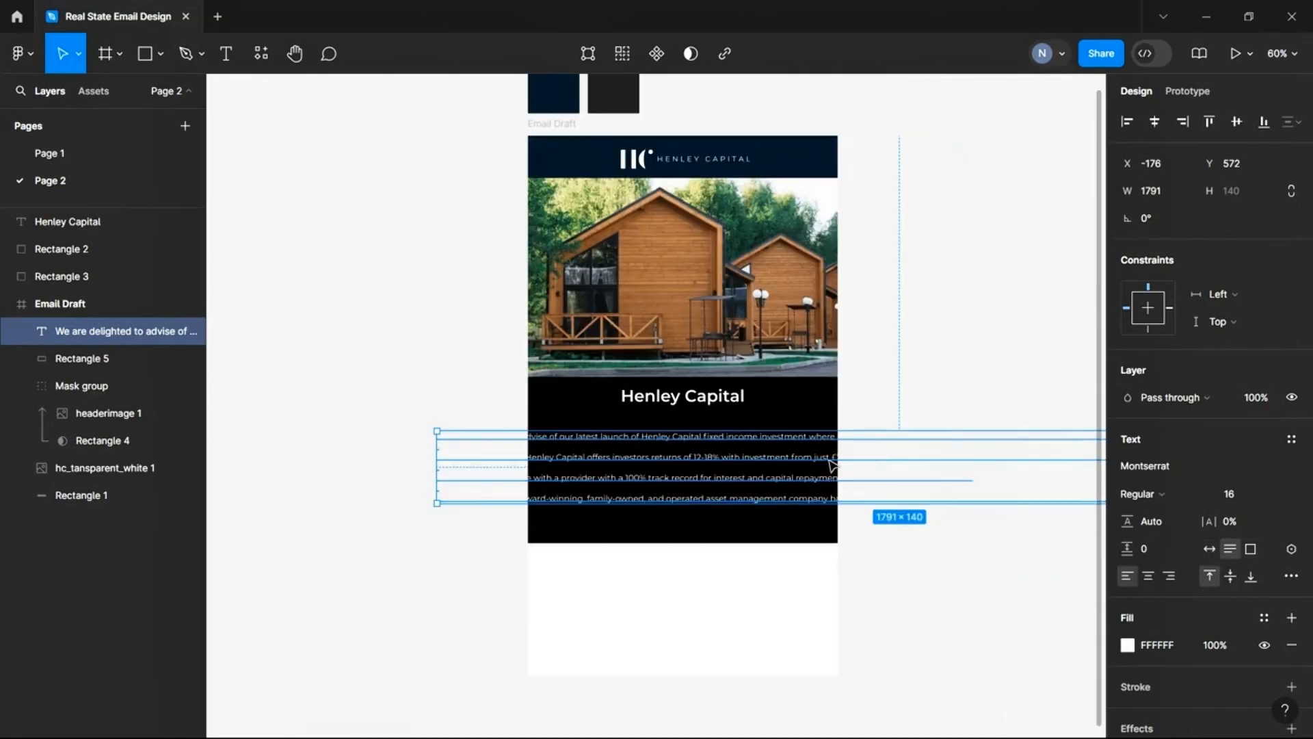
left_click_drag(437, 460, 764, 464)
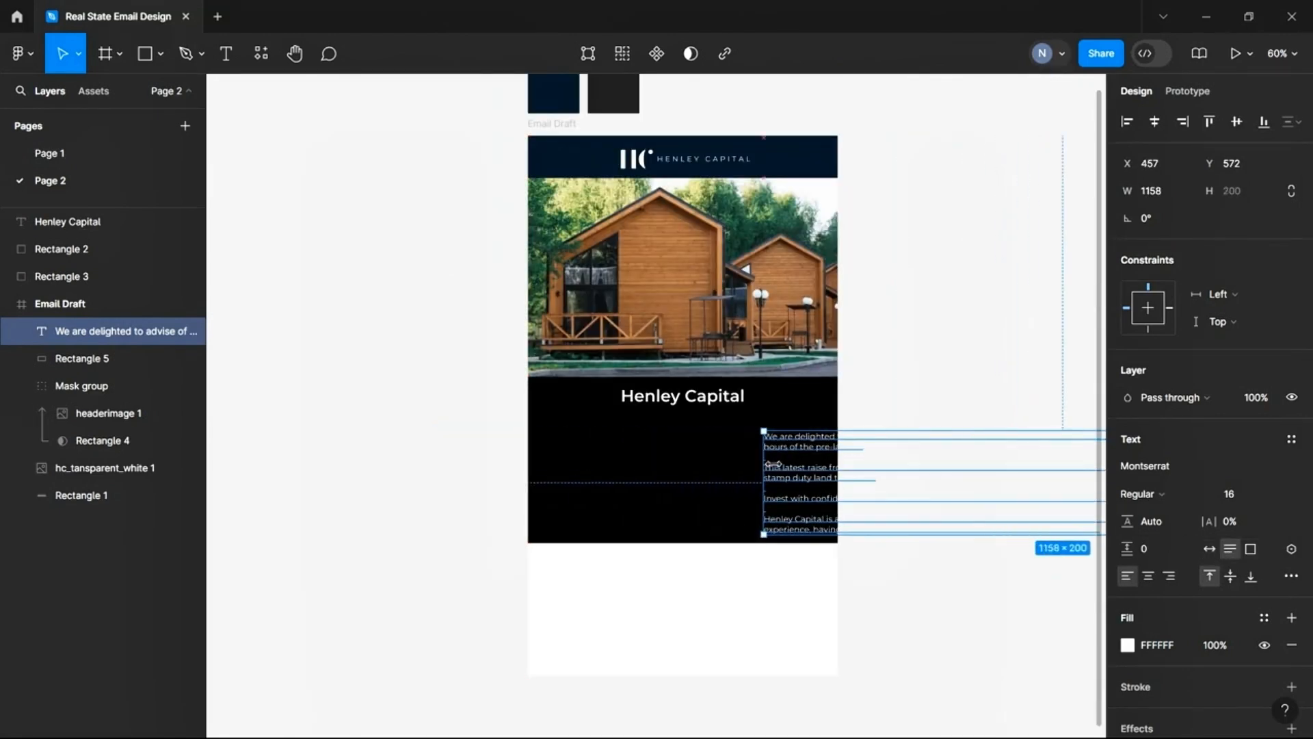
left_click_drag(919, 463, 603, 465)
Set the introductory paragraphs' font size to 14 and adjust the text block's position below the heading
left_click(1275, 498)
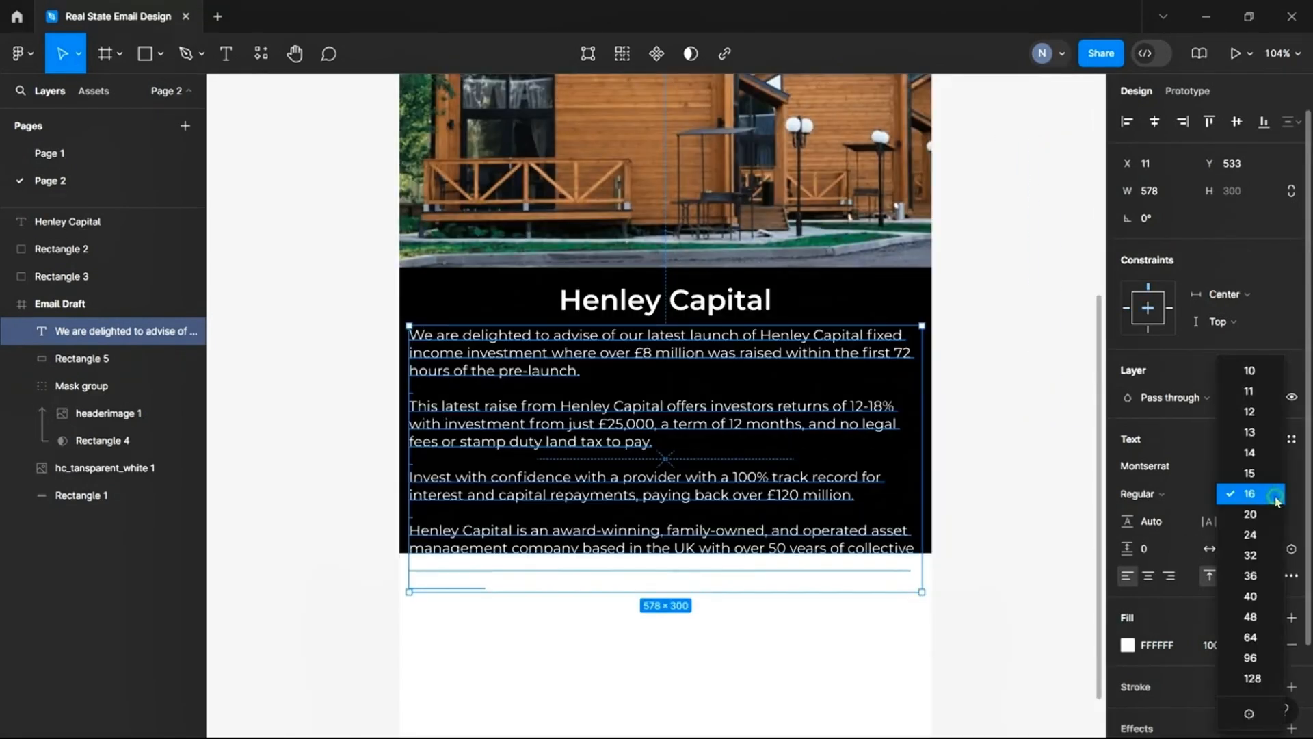
left_click(1264, 457)
mouse_move(753, 403)
left_mouse_down()
mouse_move(771, 427)
mouse_move(750, 406)
left_mouse_up()
scroll(515, 480, "up", 1)
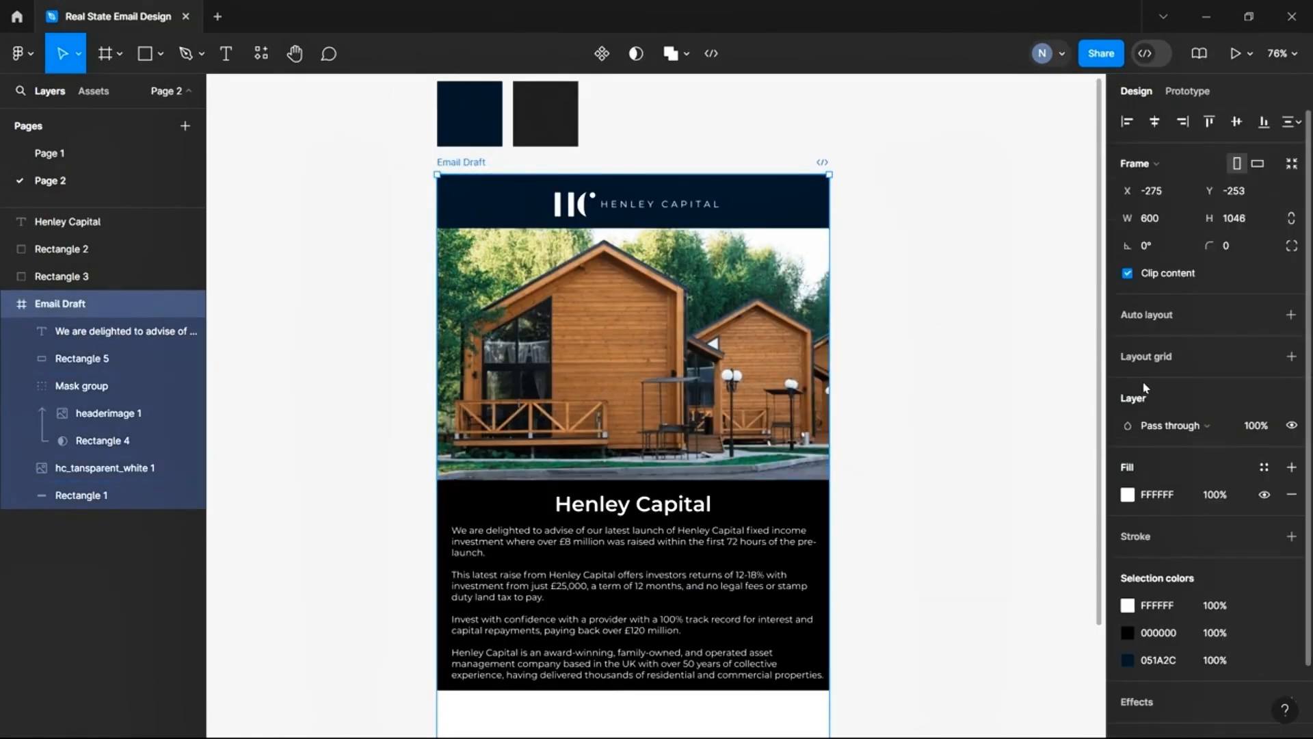
Switch to Firefox and open the Grid Calculator site at gridcalculator.dk
left_click(1291, 356)
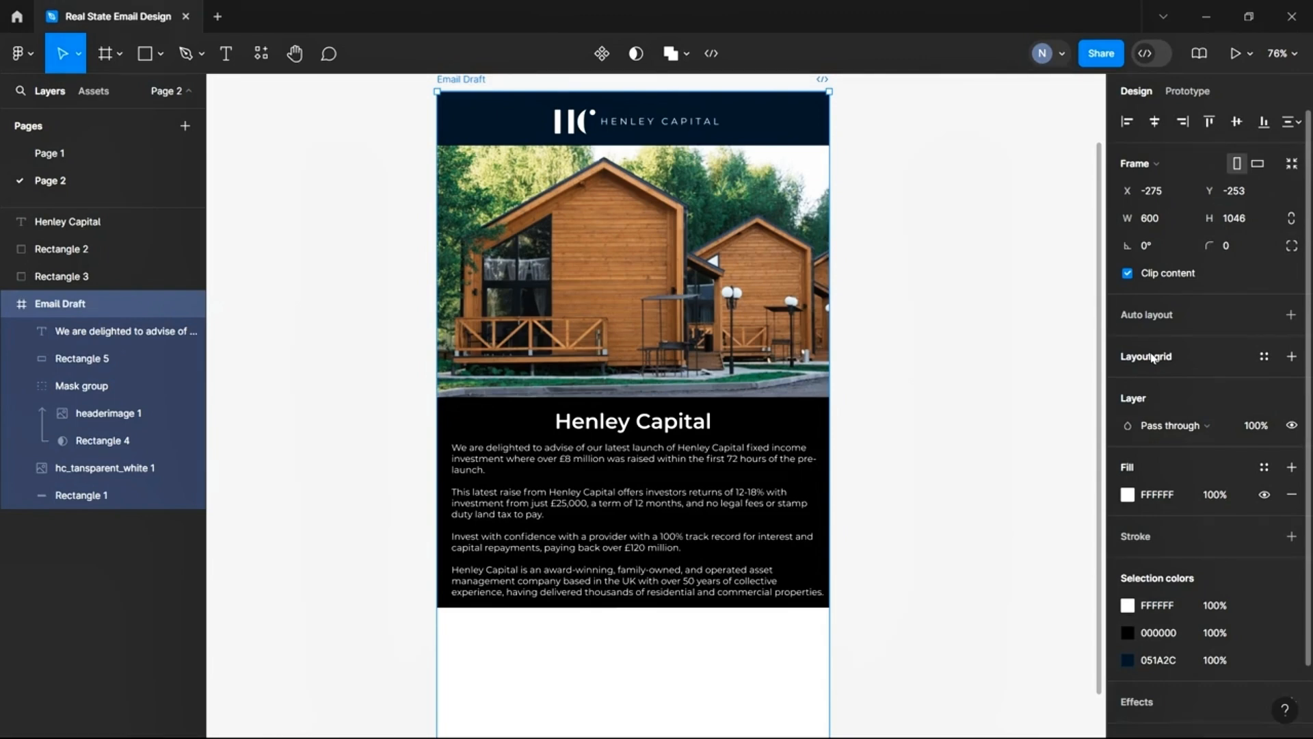
mouse_move(860, 725)
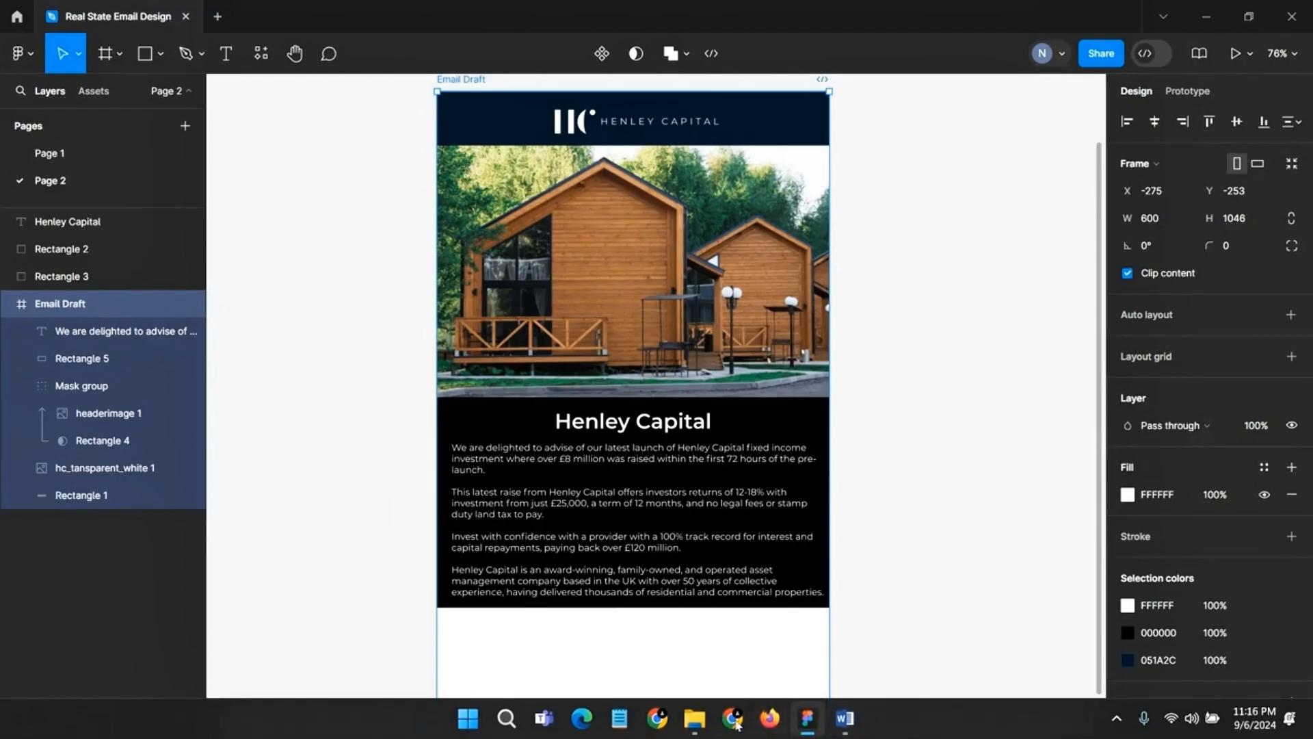
left_click(772, 716)
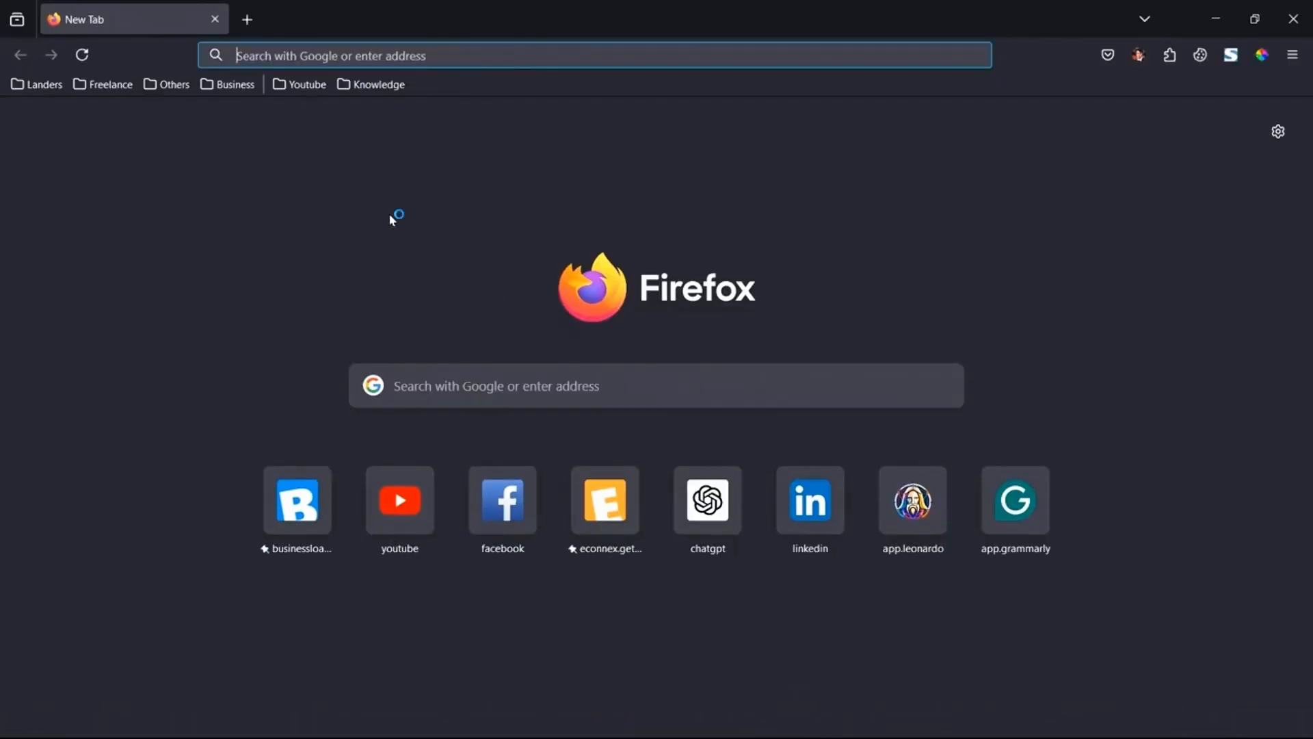
type("dri")
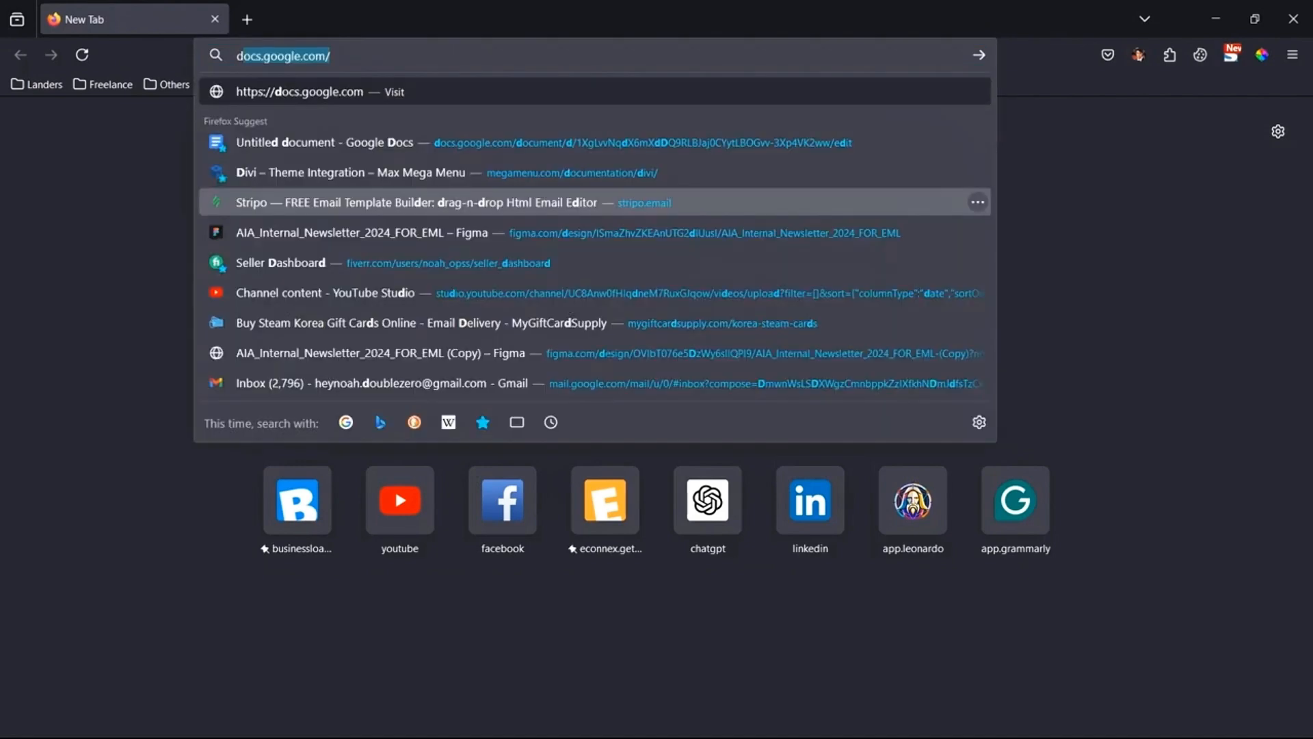
key("BackSpace")
key("BackSpace")
key("BackSpace")
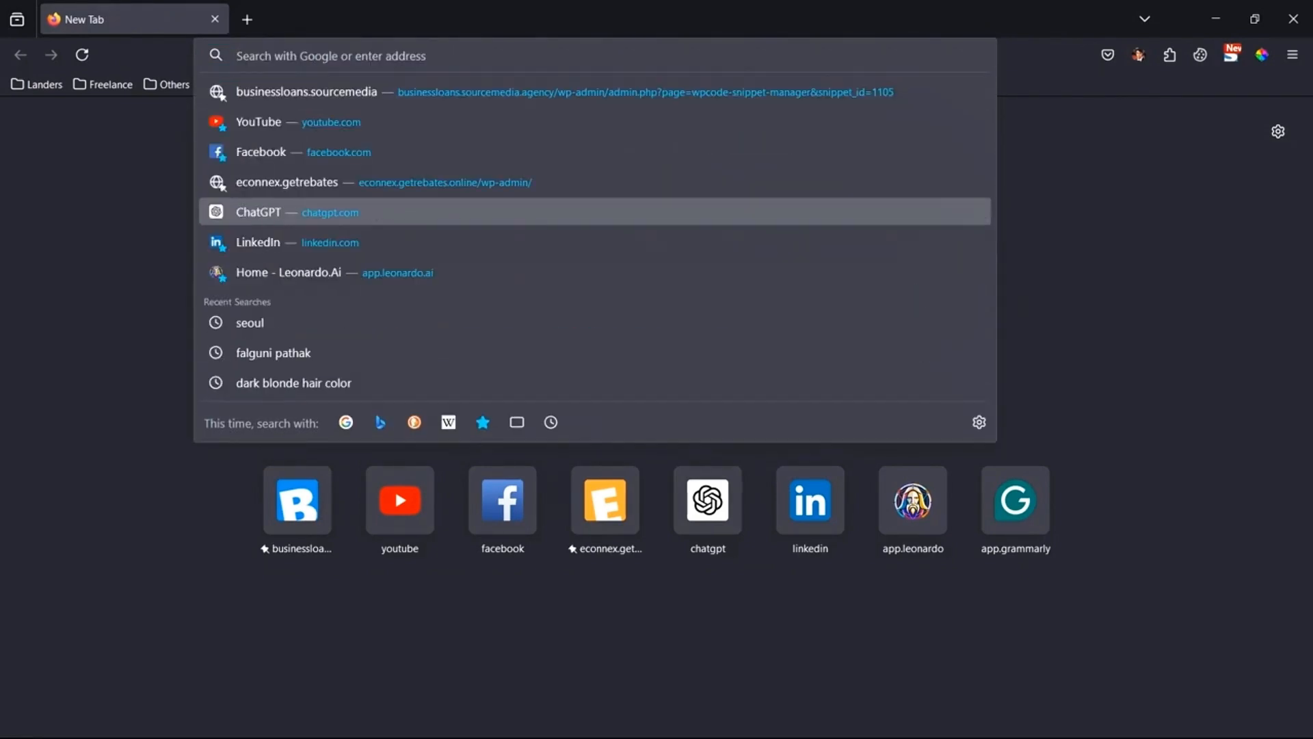
type("gridcalculator.dk/")
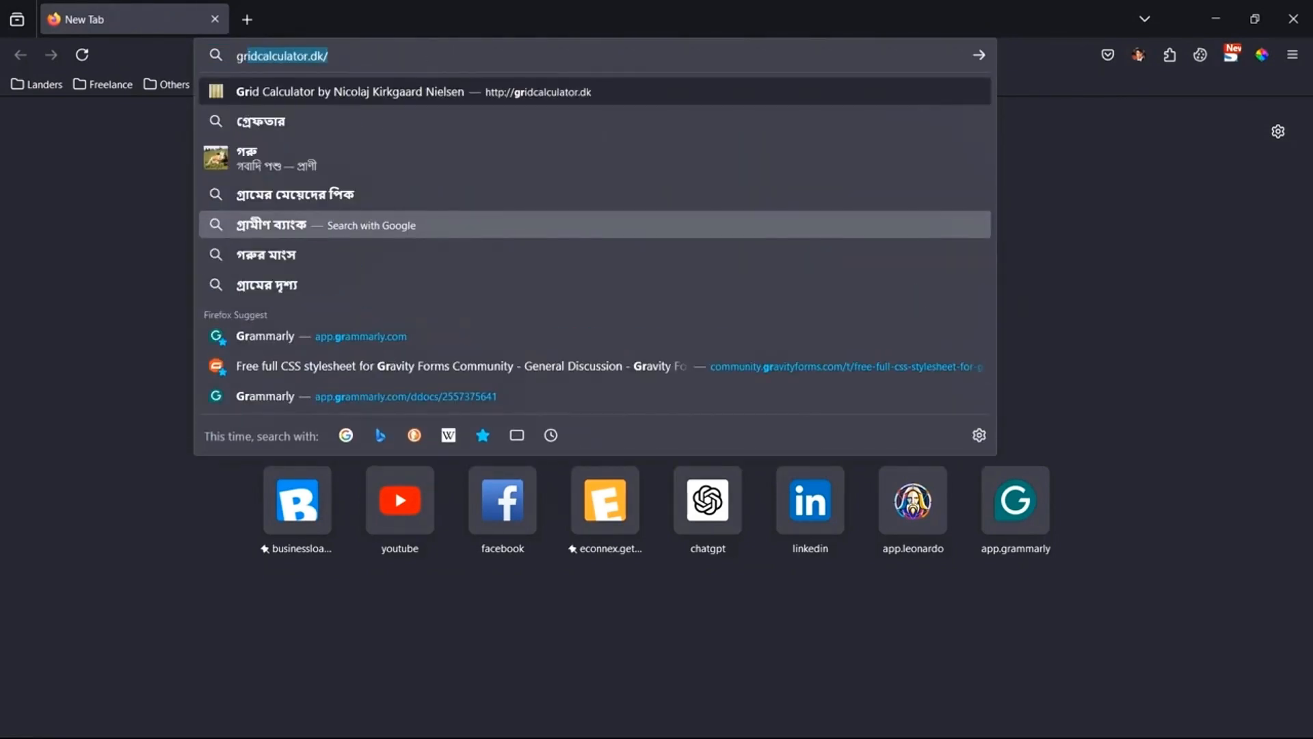
left_click(402, 96)
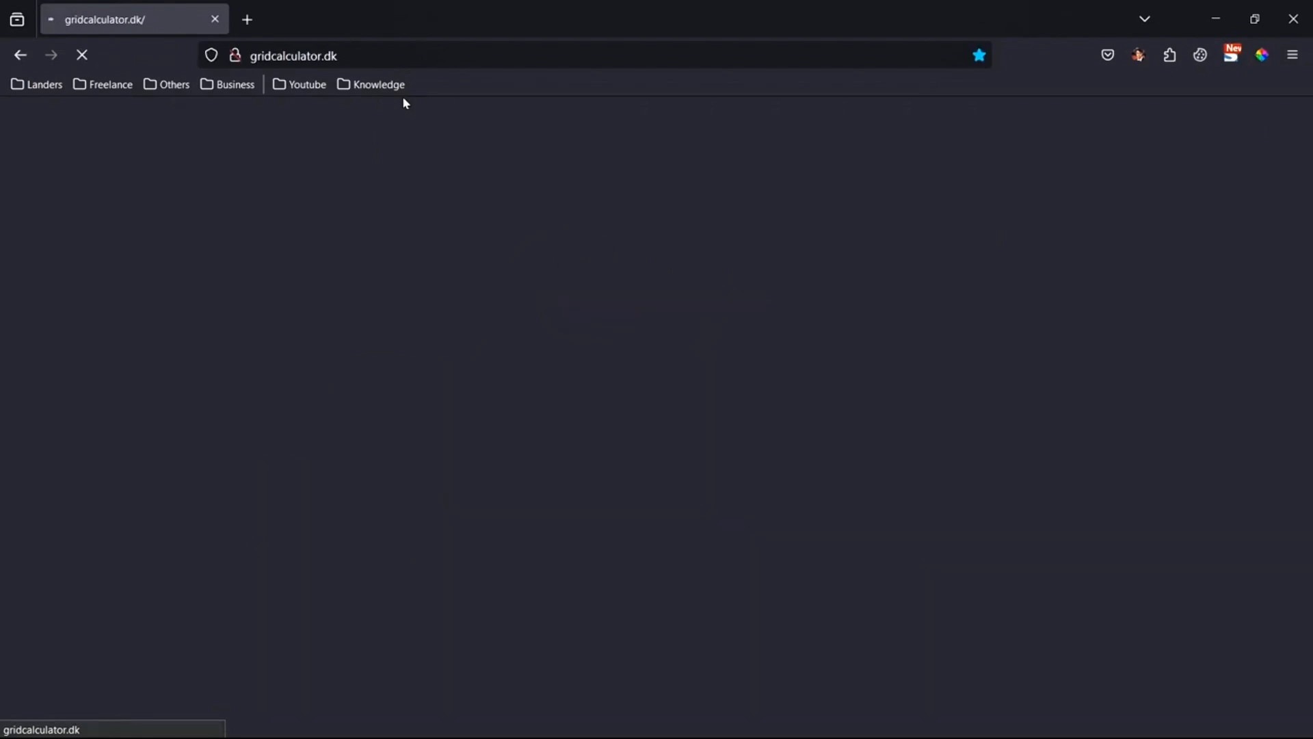
Set the grid calculator's max width to 600 px and its columns to 2
scroll(205, 352, "down", 2)
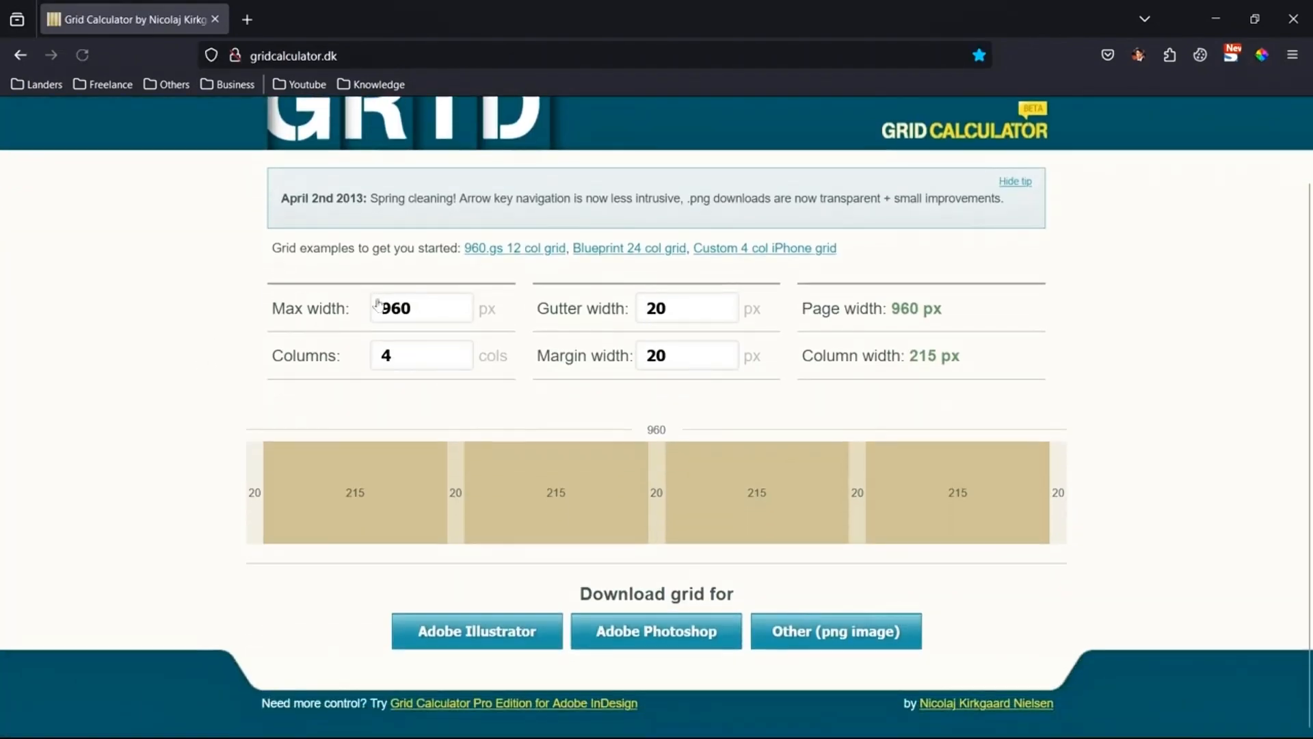
left_click(446, 304)
left_click(437, 292)
left_click(438, 295)
double_click(437, 296)
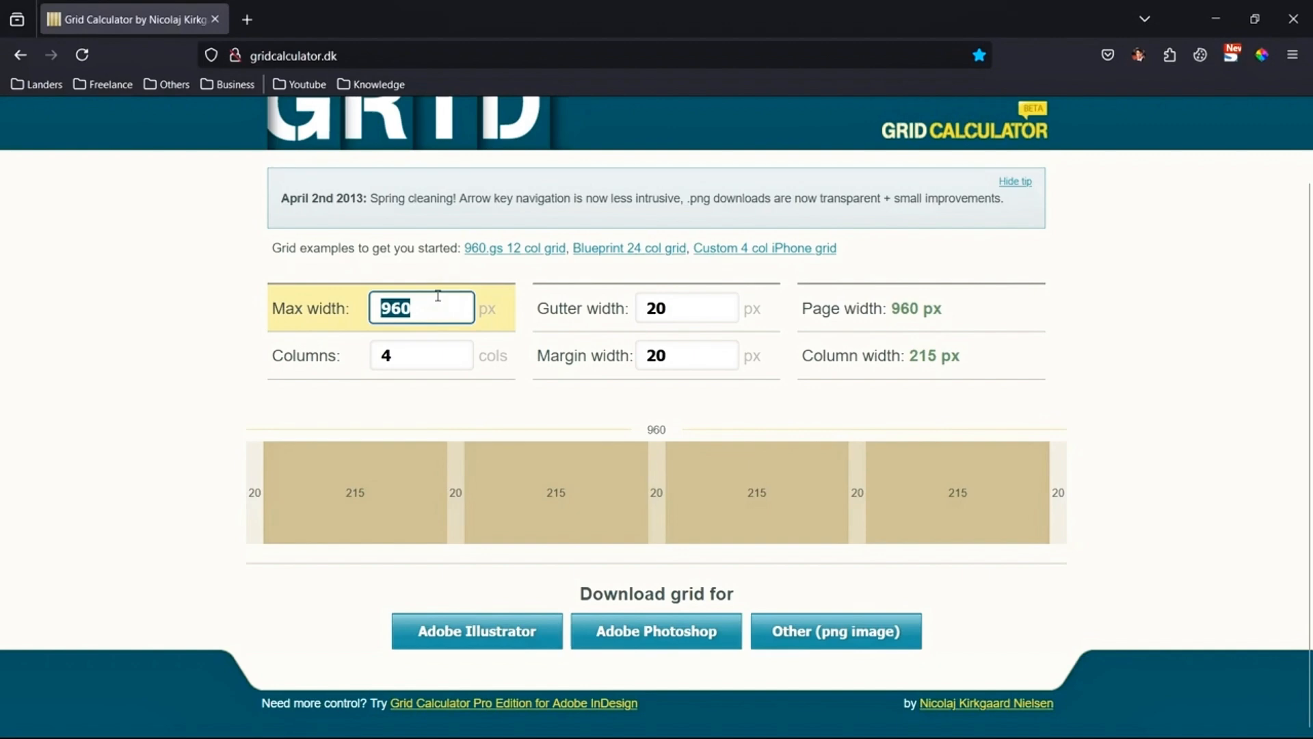
type("600")
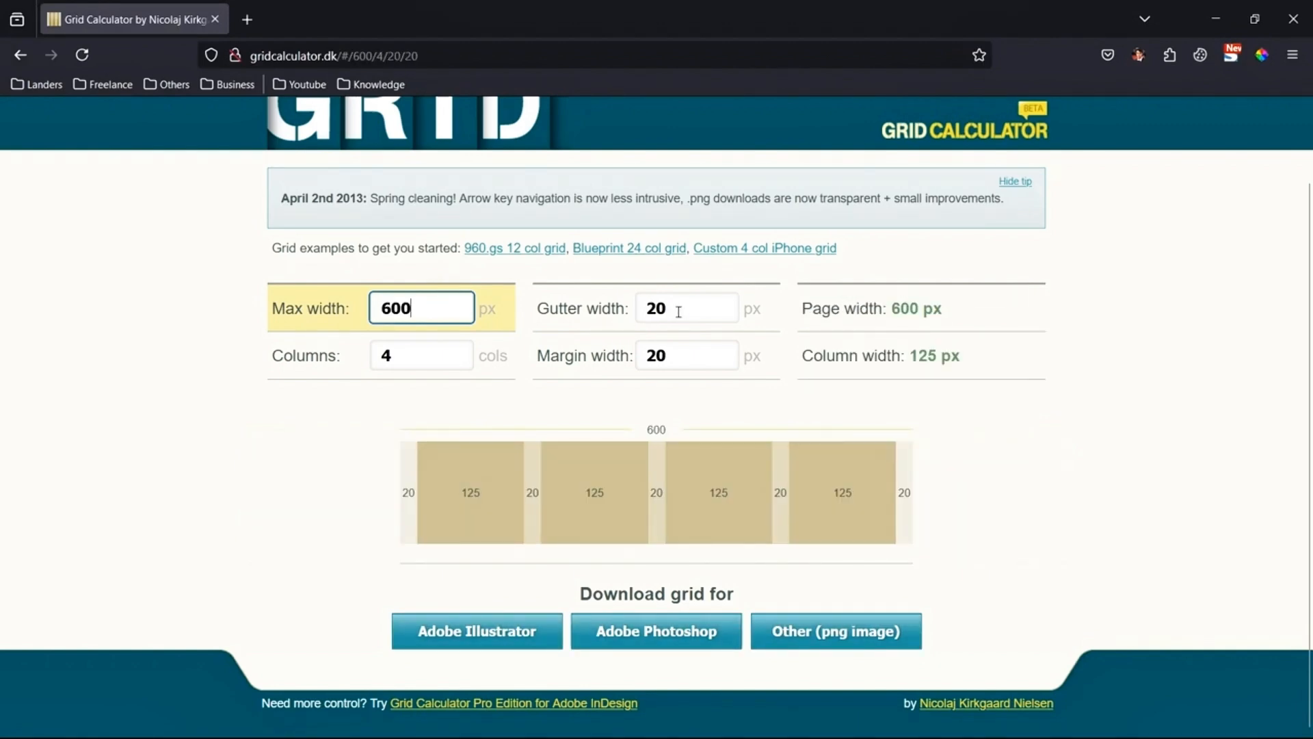
left_click(427, 356)
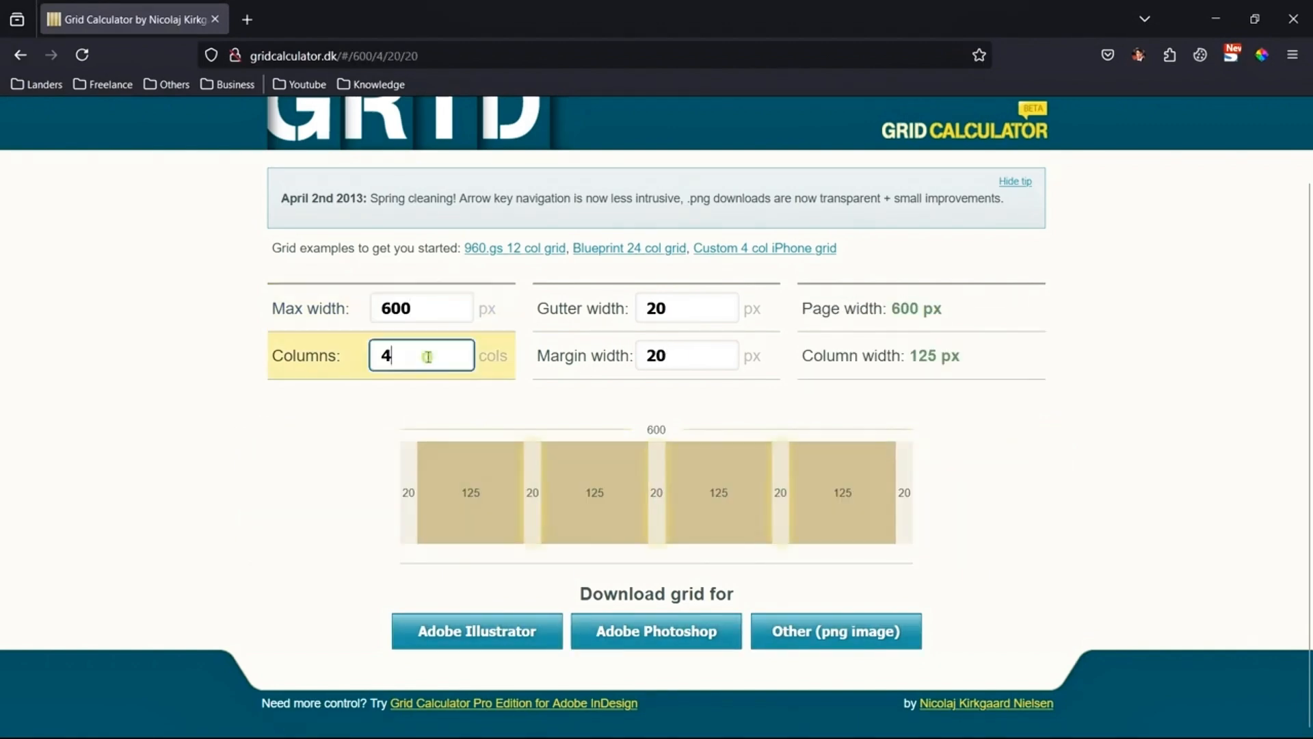
type("2")
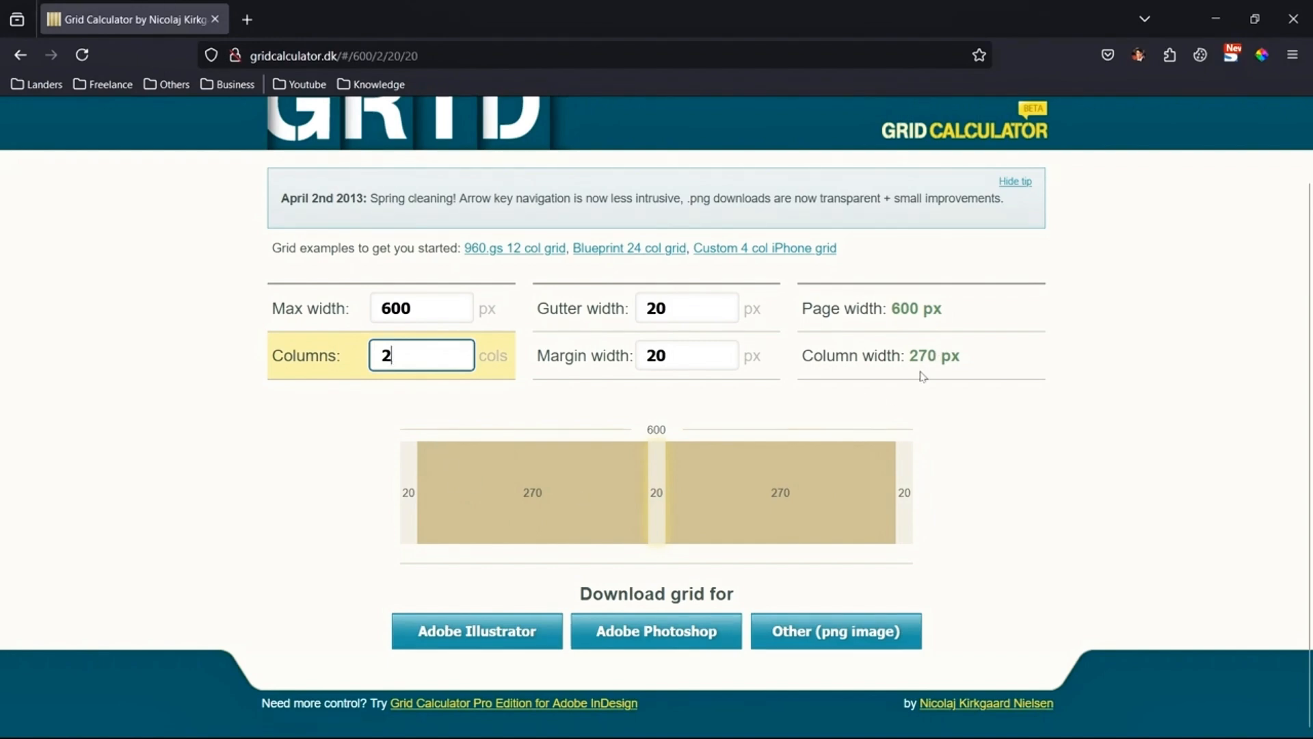
Switch back to Figma and add a layout grid of 2 centred columns, 270 wide, to the Email Draft frame
left_click(810, 715)
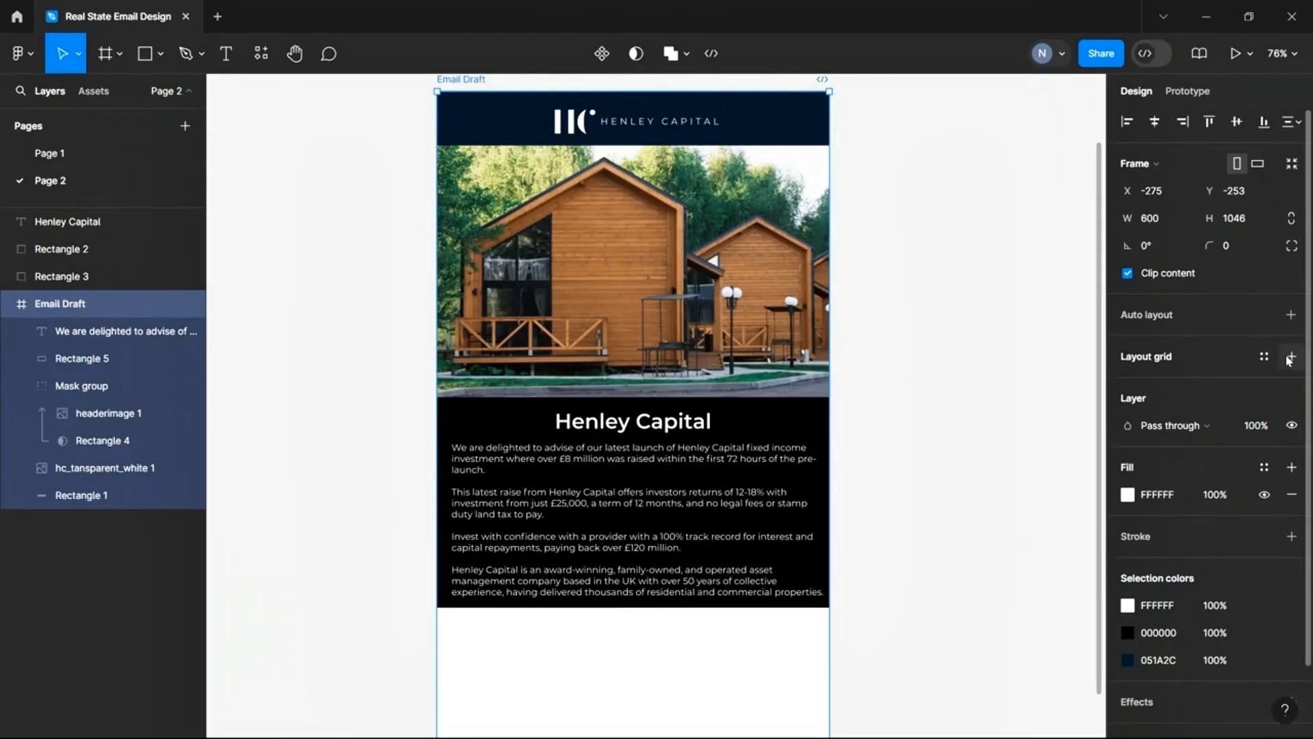
left_click(1290, 356)
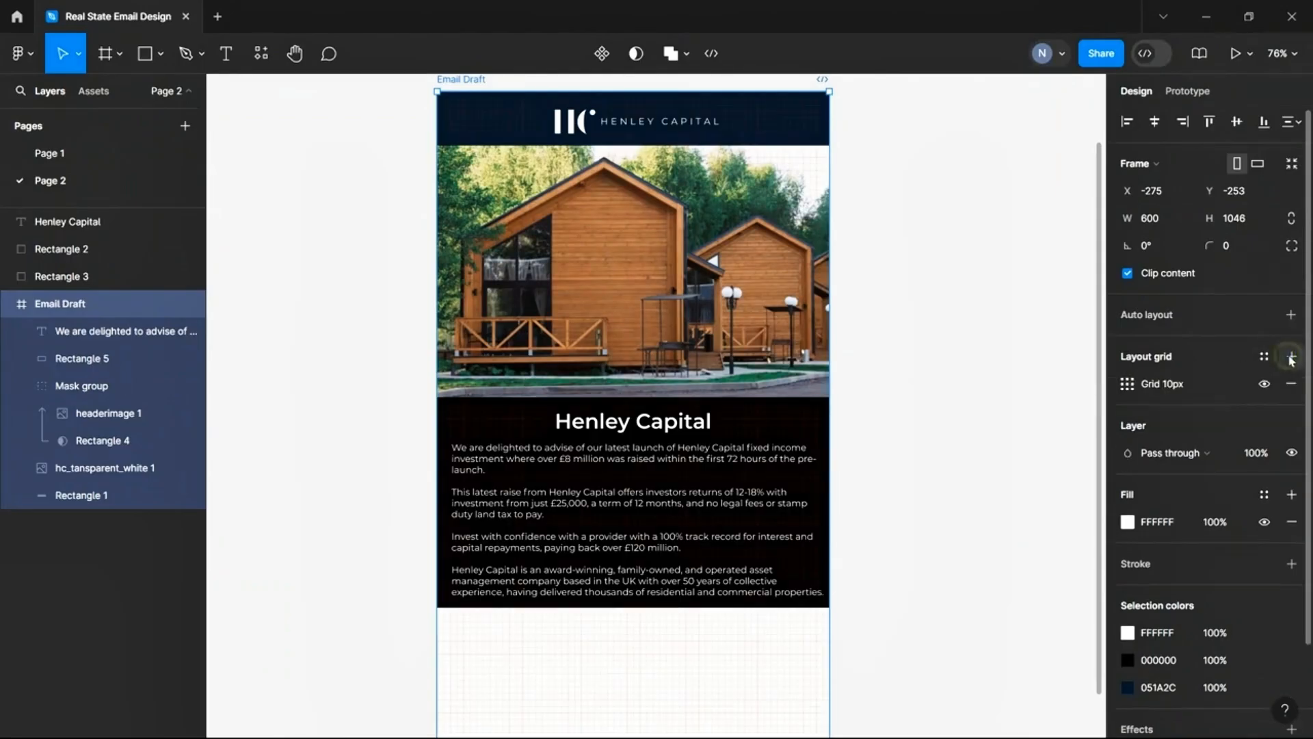
left_click(1127, 384)
left_click(930, 387)
left_click(958, 407)
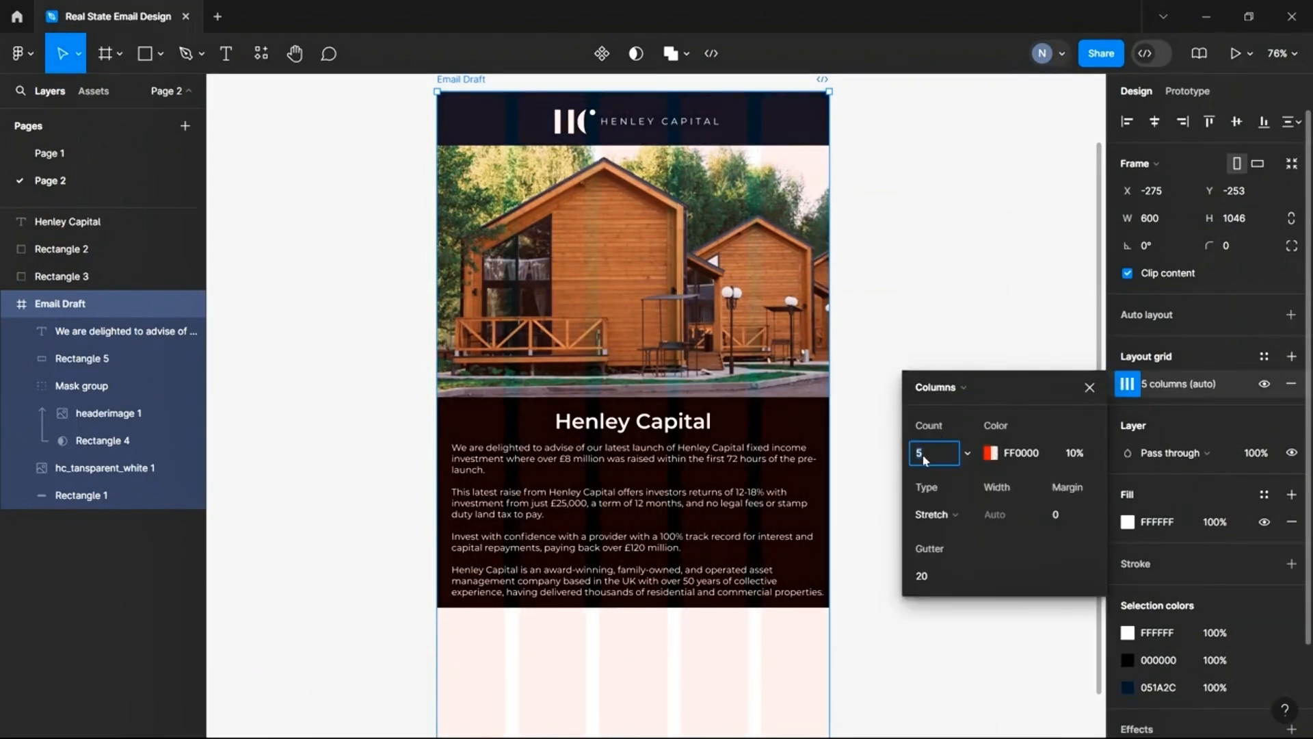
left_click(943, 460)
type("2")
left_click(936, 514)
left_click(948, 495)
left_click(987, 522)
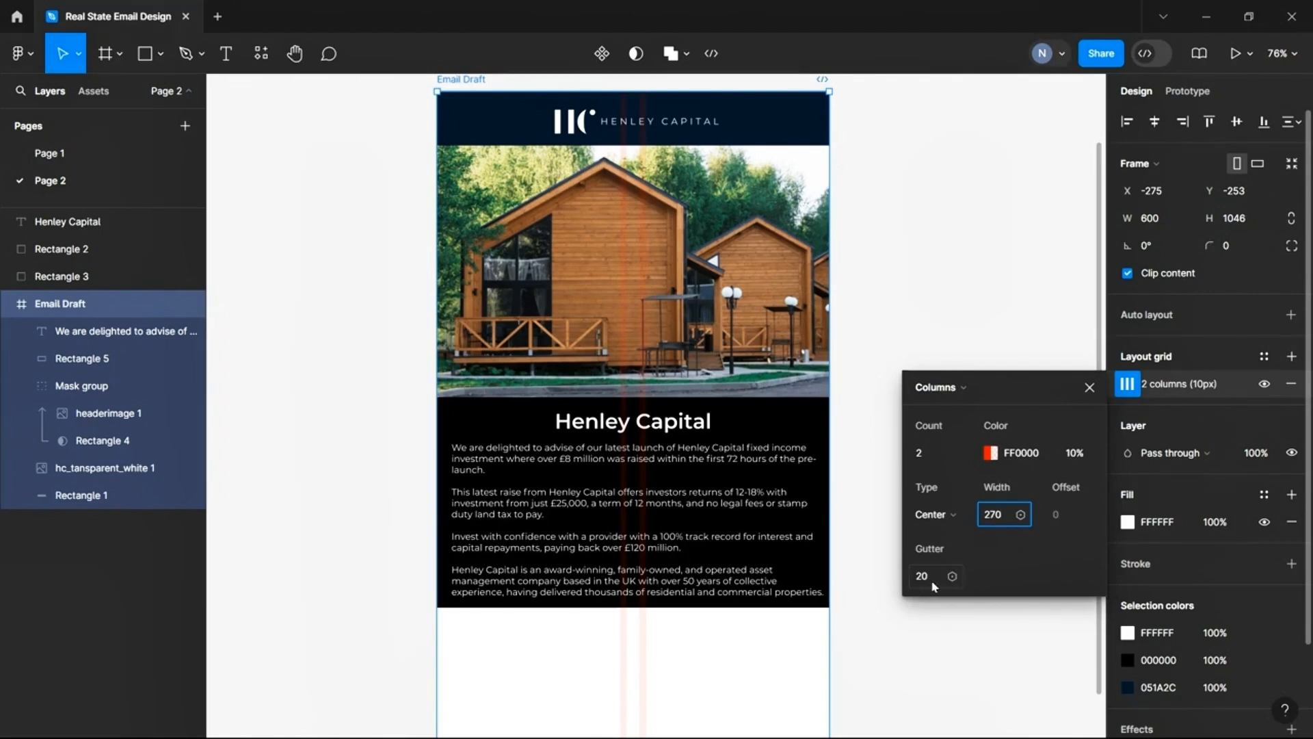
key("Return")
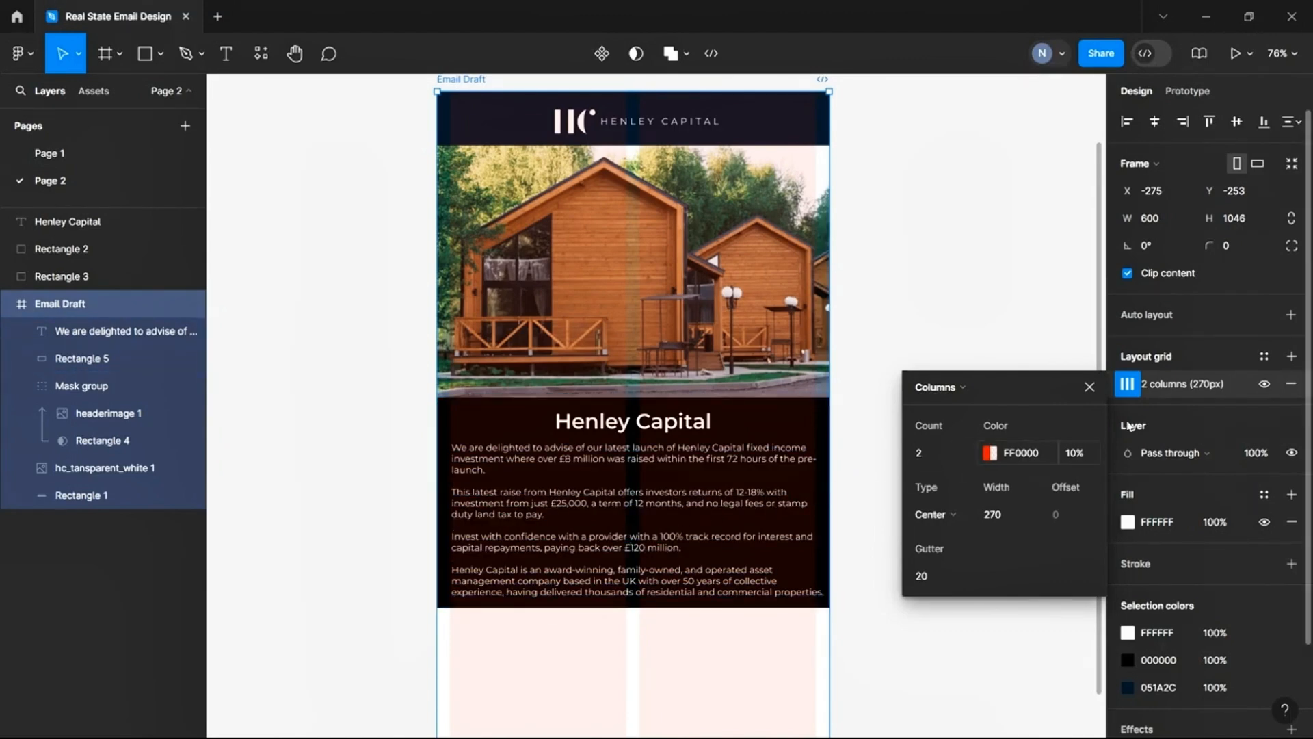
Hide the two-column grid and add a second layout grid to the Email Draft frame
left_click(1263, 384)
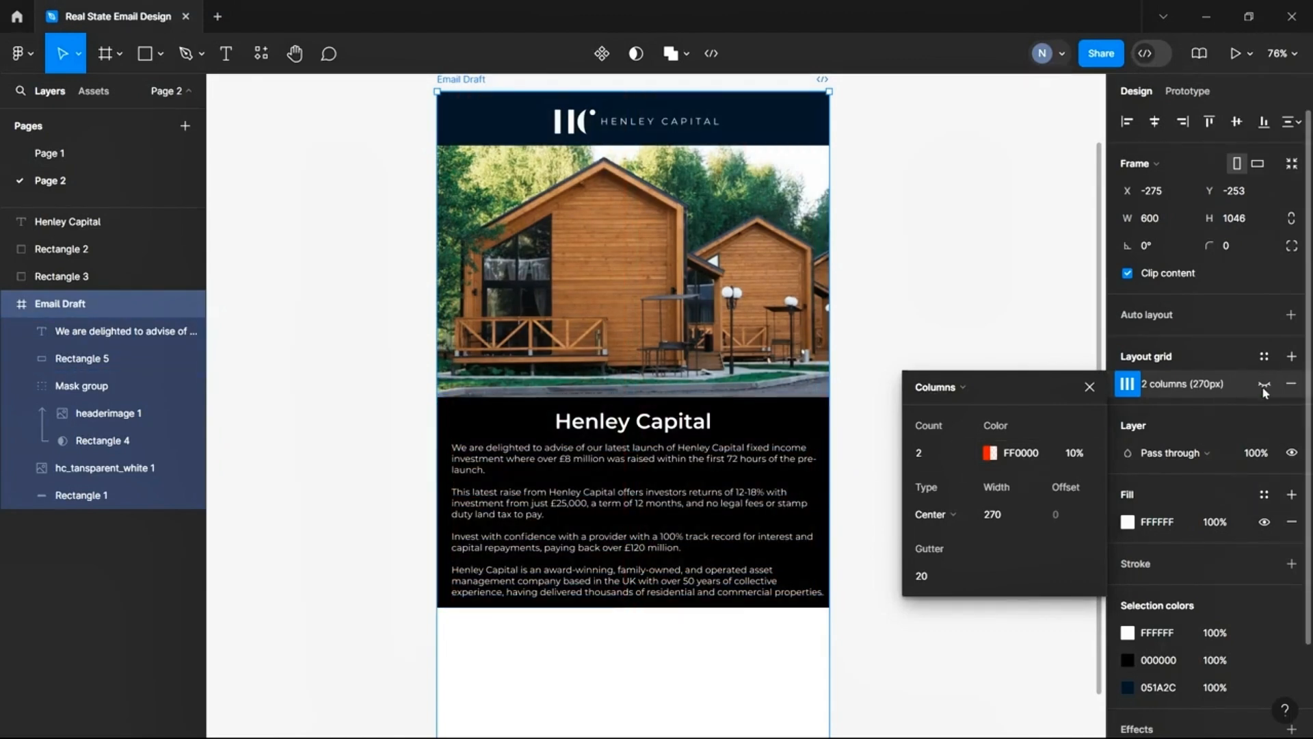
left_click(1291, 356)
Switch to the grid calculator in Firefox and set its columns to 4
left_click(846, 718)
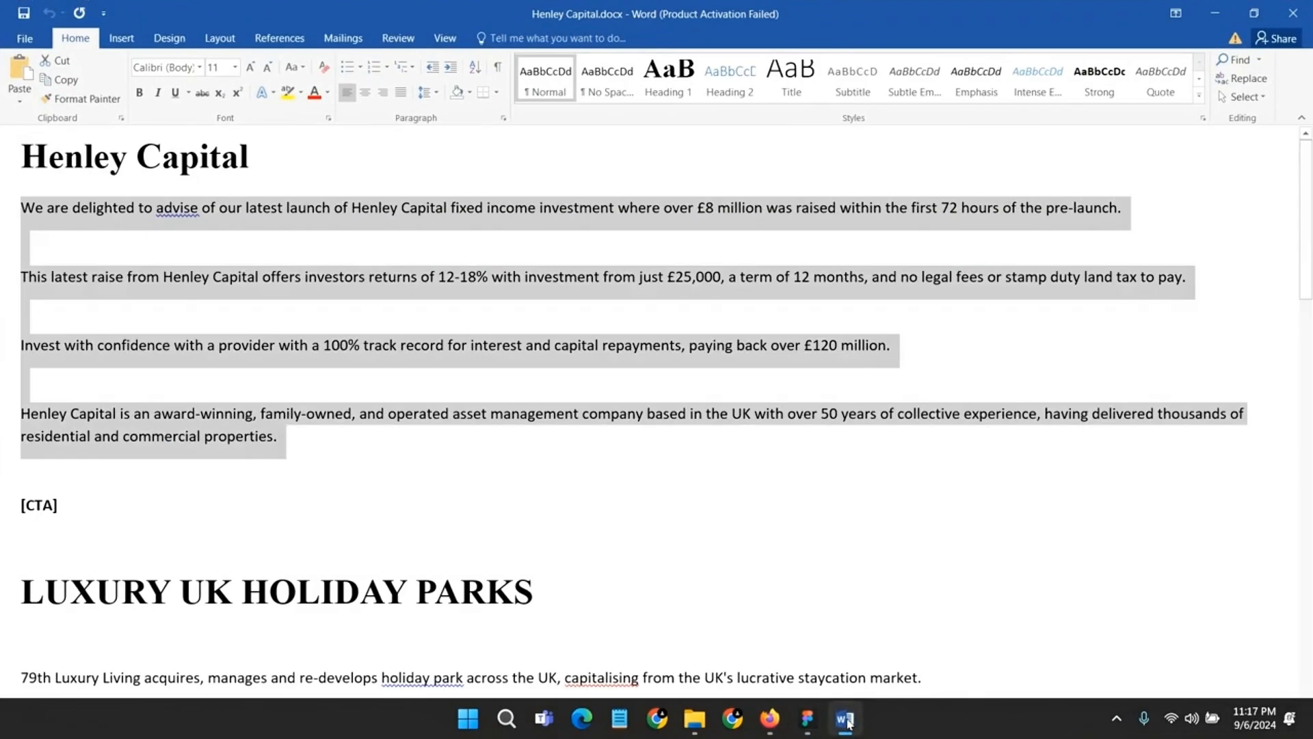
left_click(846, 718)
left_click(770, 718)
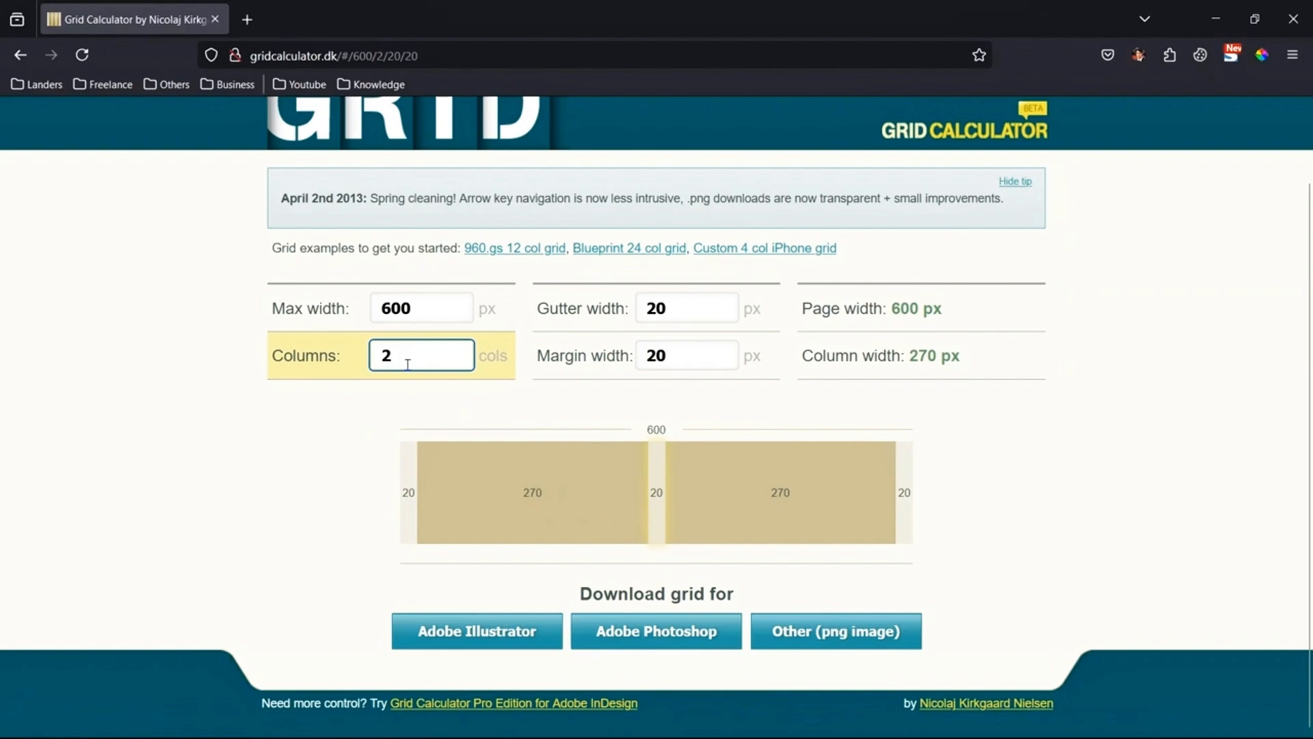
key("Up")
key("Up")
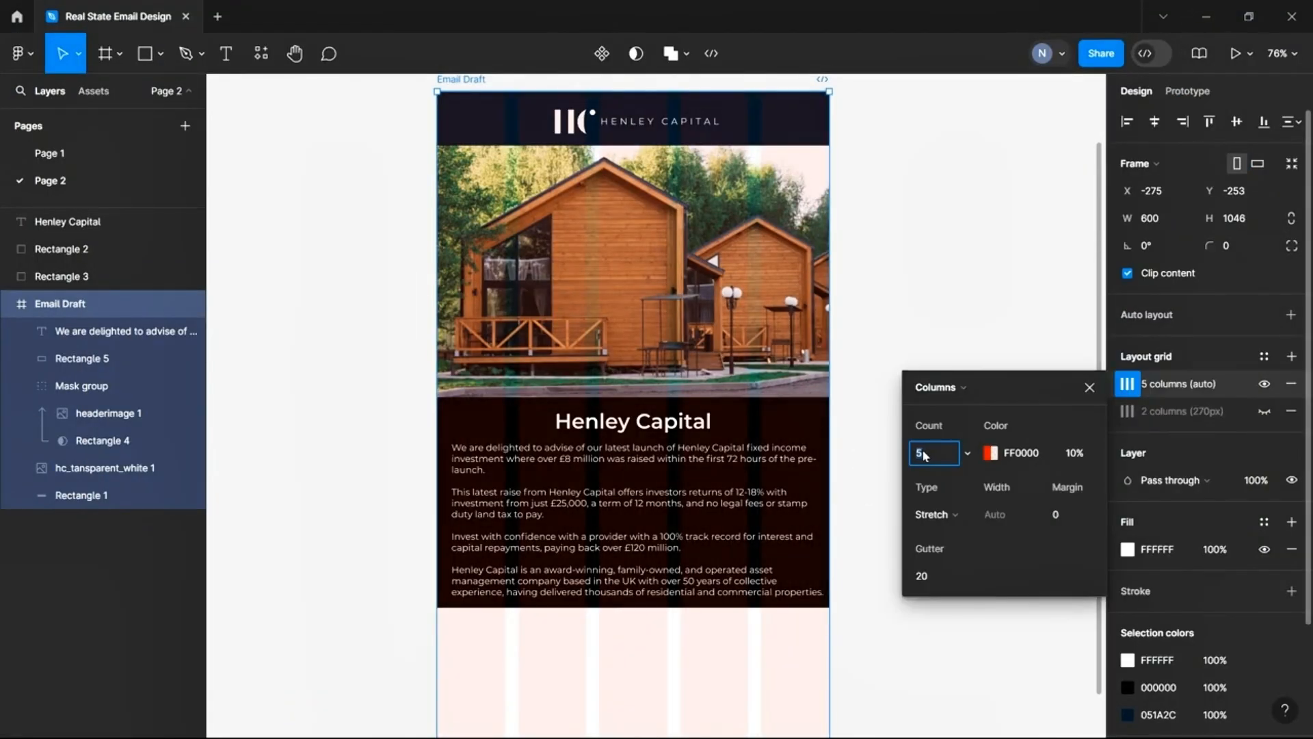
Back in Figma, configure the second layout grid as 4 centred columns, 120 wide
key("Return")
left_click(935, 514)
left_click(944, 492)
left_click(991, 518)
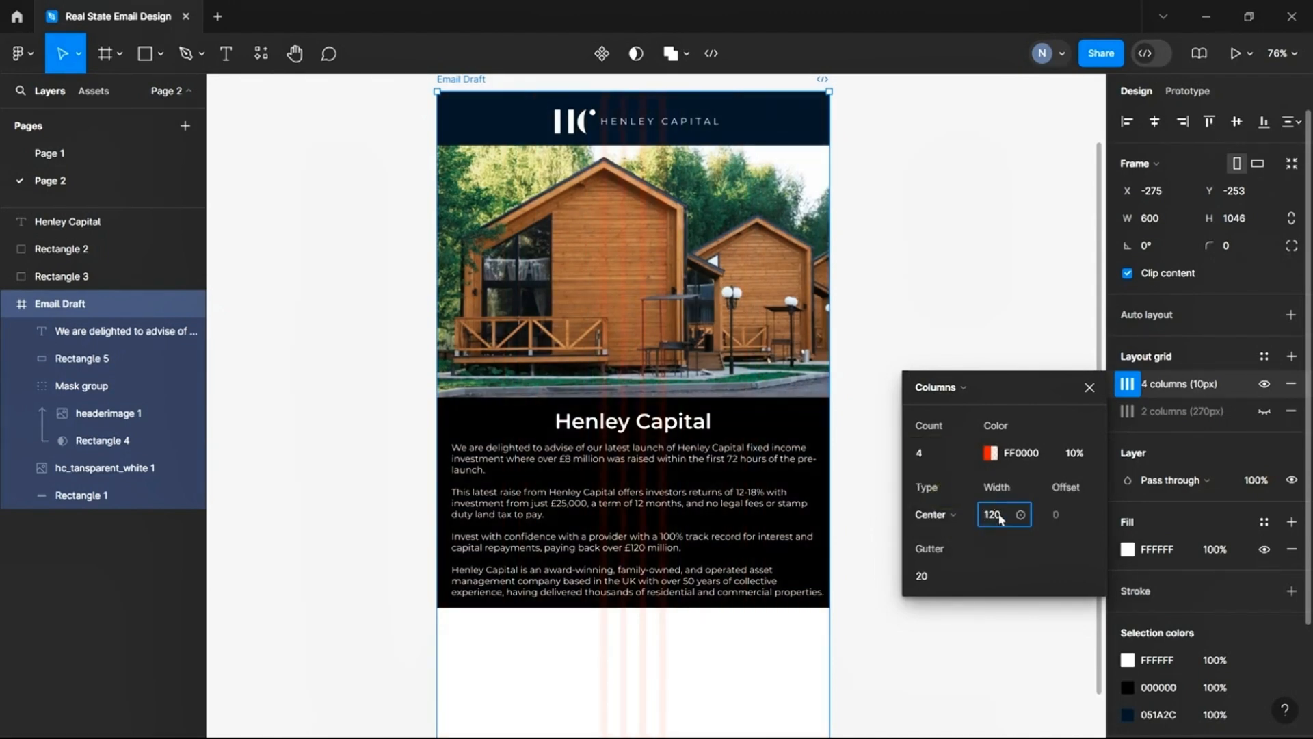
left_click(1026, 571)
Hide the four-column layout grid and show the two-column grid on the Email Draft frame
left_click(1255, 389)
left_click(1264, 384)
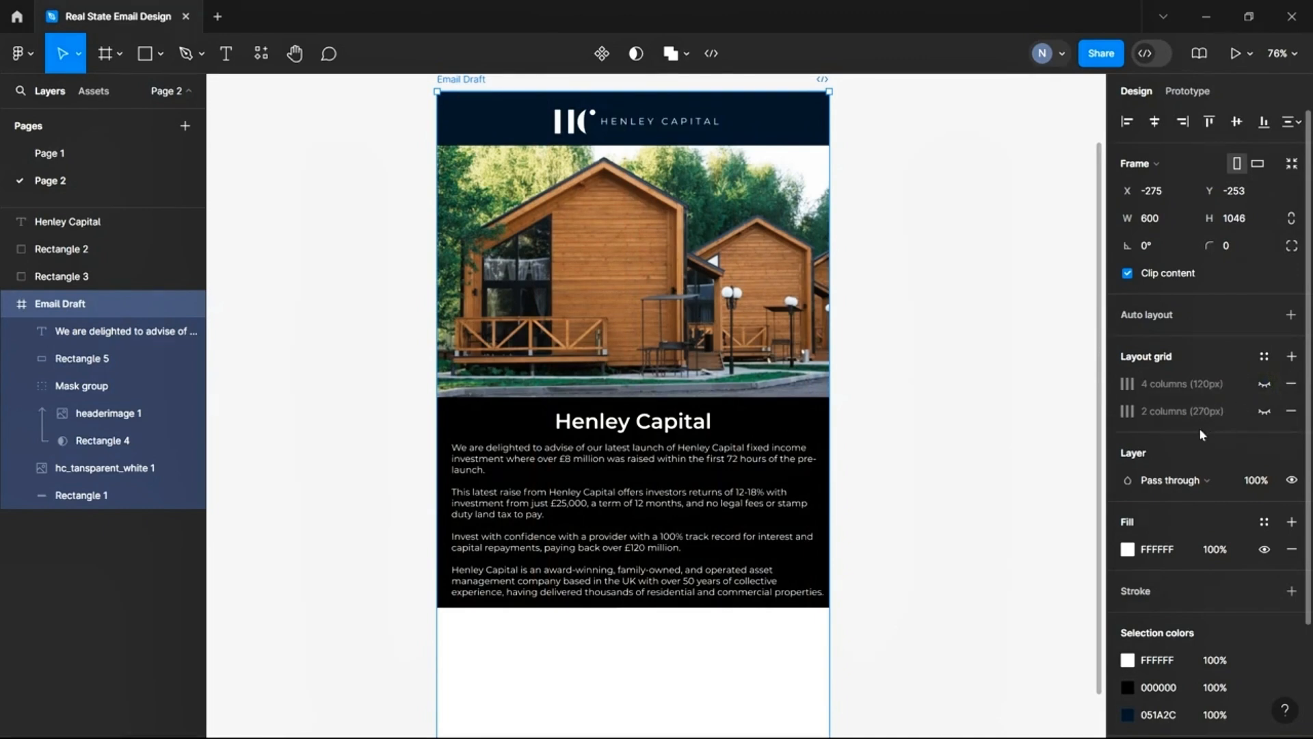
left_click(1265, 414)
Fit the introductory text block to the grid's outer edges, 560 wide at X 20, and select the black rectangle behind it
scroll(440, 582, "up", 2)
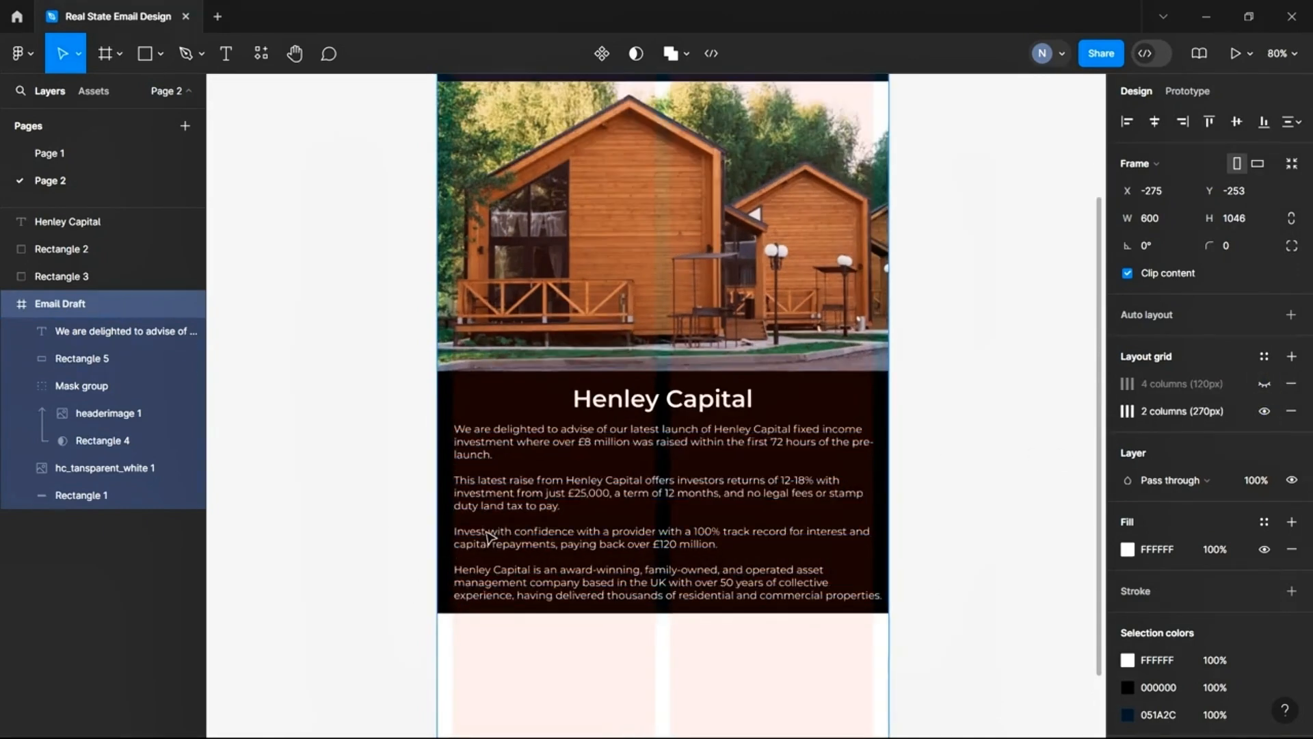
scroll(489, 536, "up", 5)
left_click(437, 410)
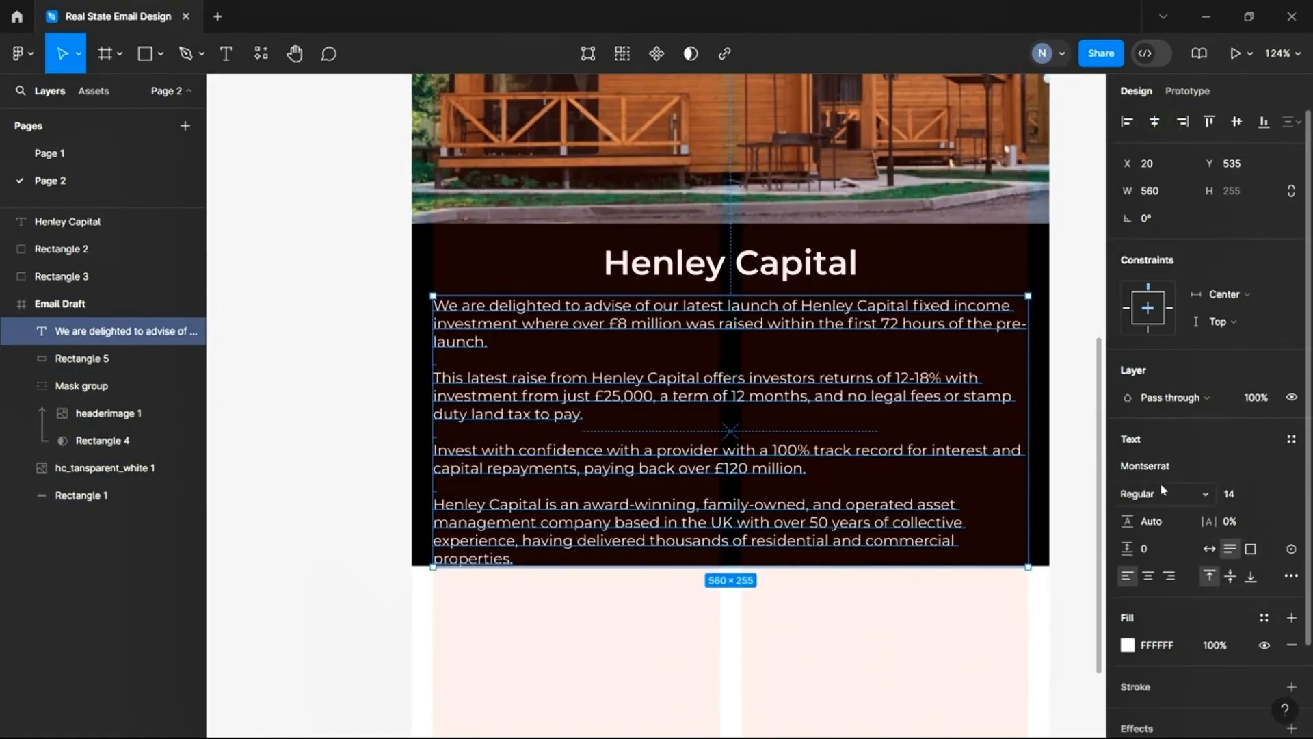
left_click(446, 249)
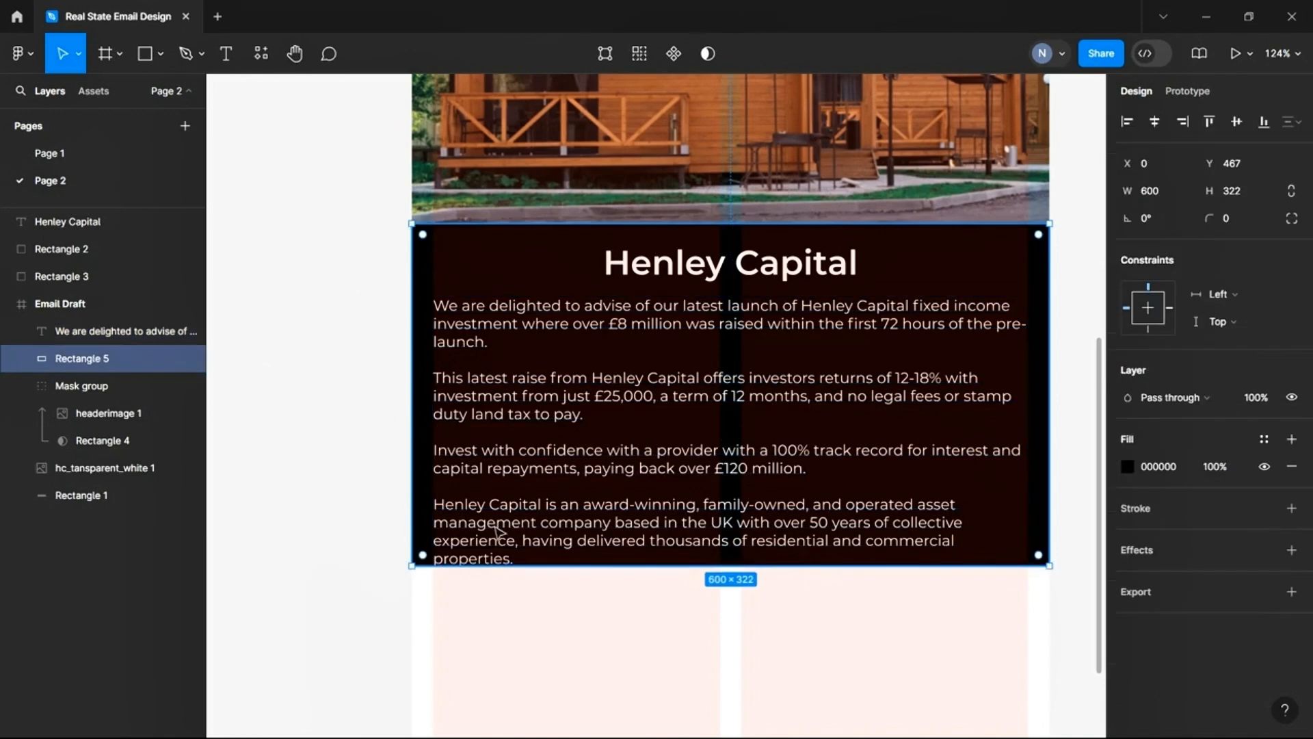
Extend the black rectangle to 345 high and centre-align the introductory paragraphs over it
mouse_move(497, 565)
left_mouse_down()
mouse_move(499, 613)
mouse_move(507, 584)
left_mouse_up()
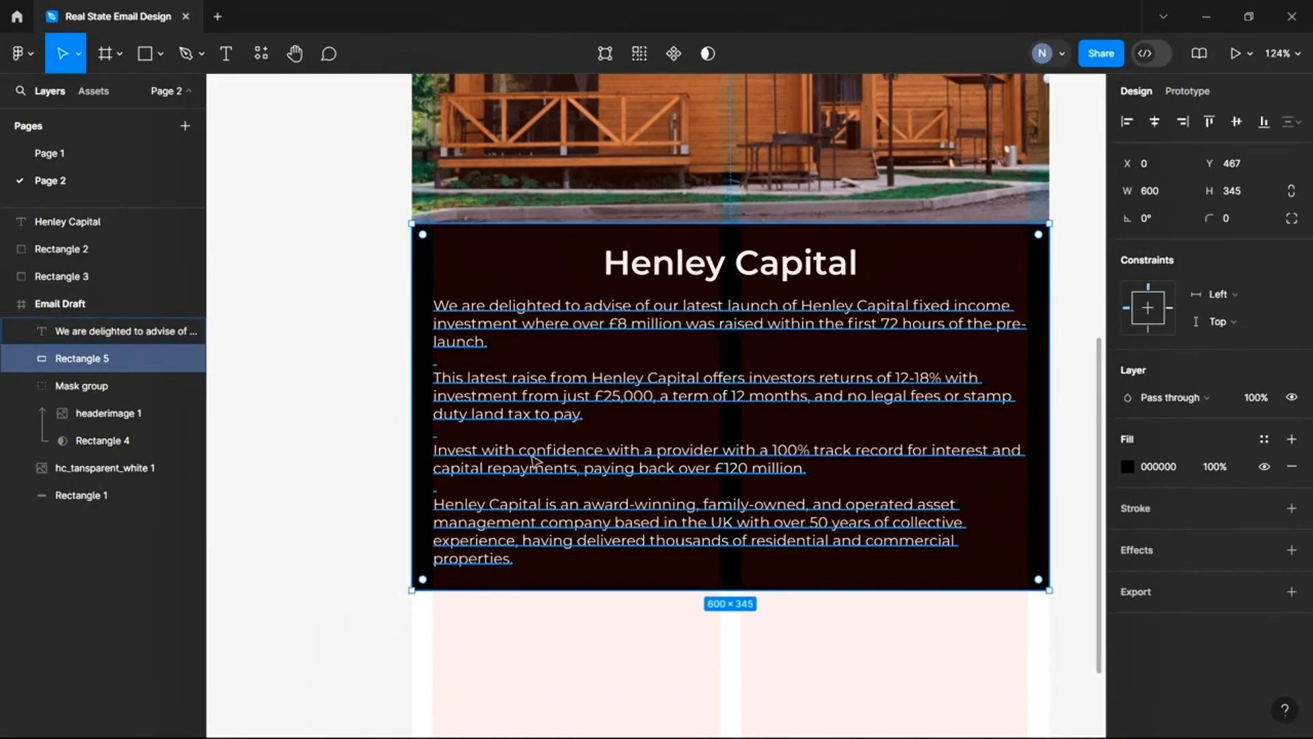
left_click(507, 423)
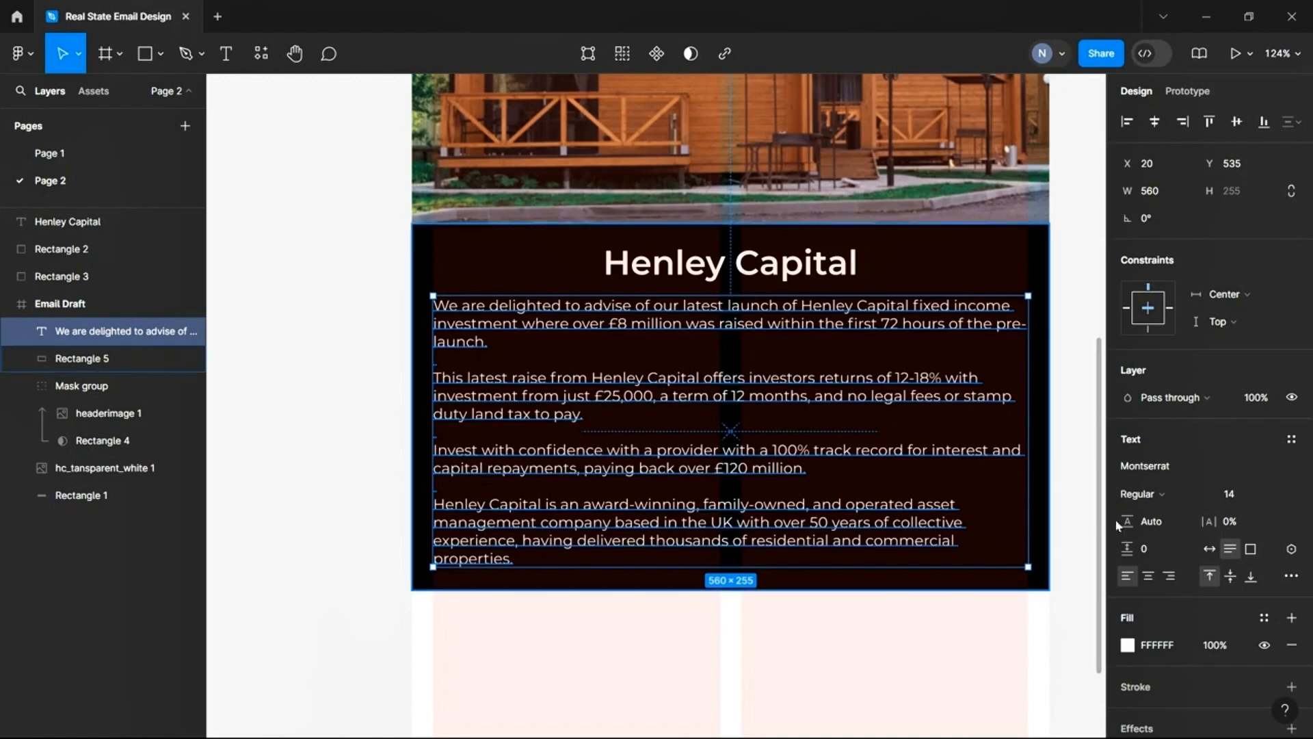
left_click(1162, 494)
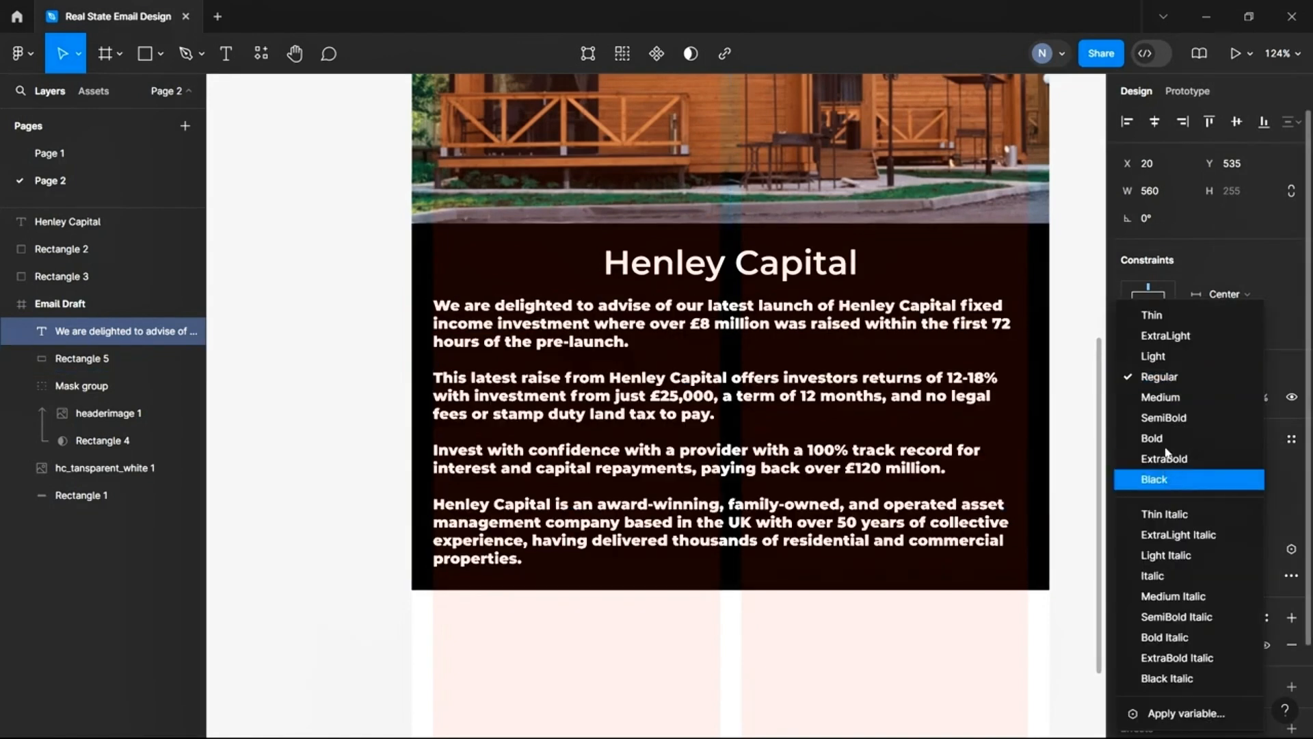
left_click(1108, 503)
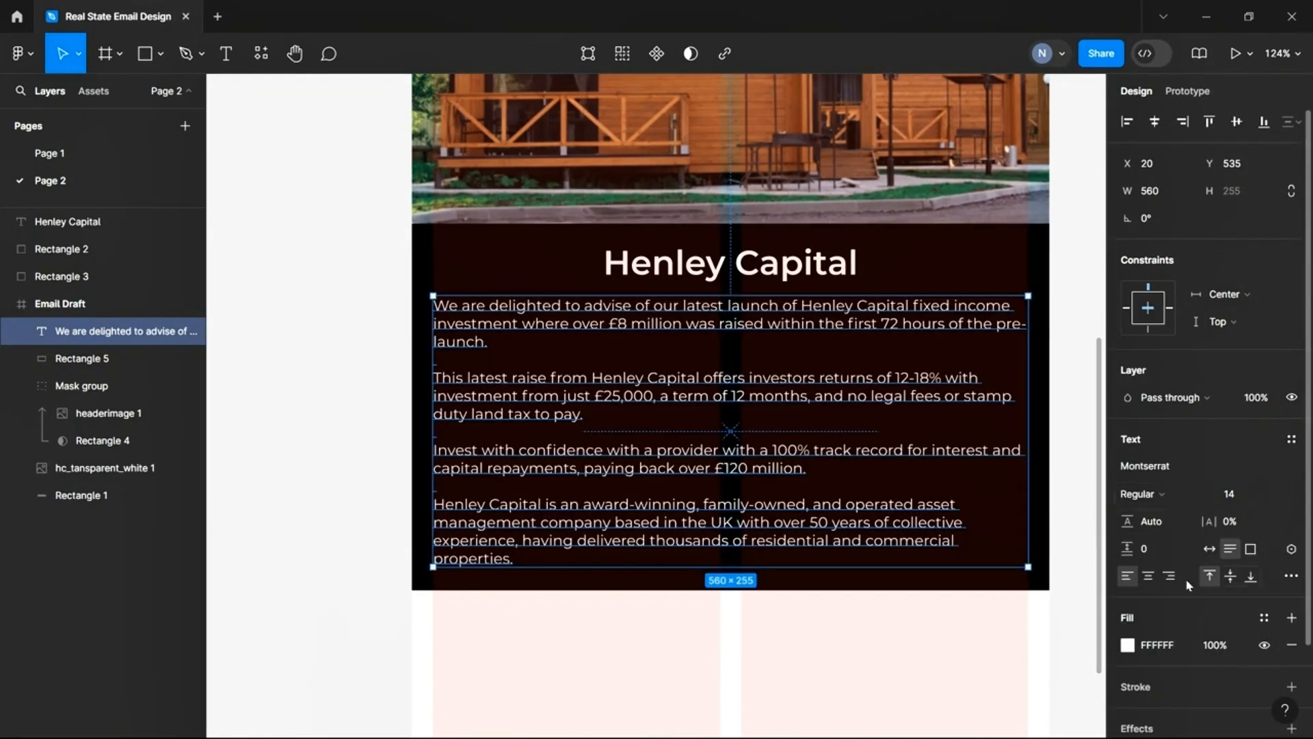
left_click(1149, 577)
left_click(399, 501)
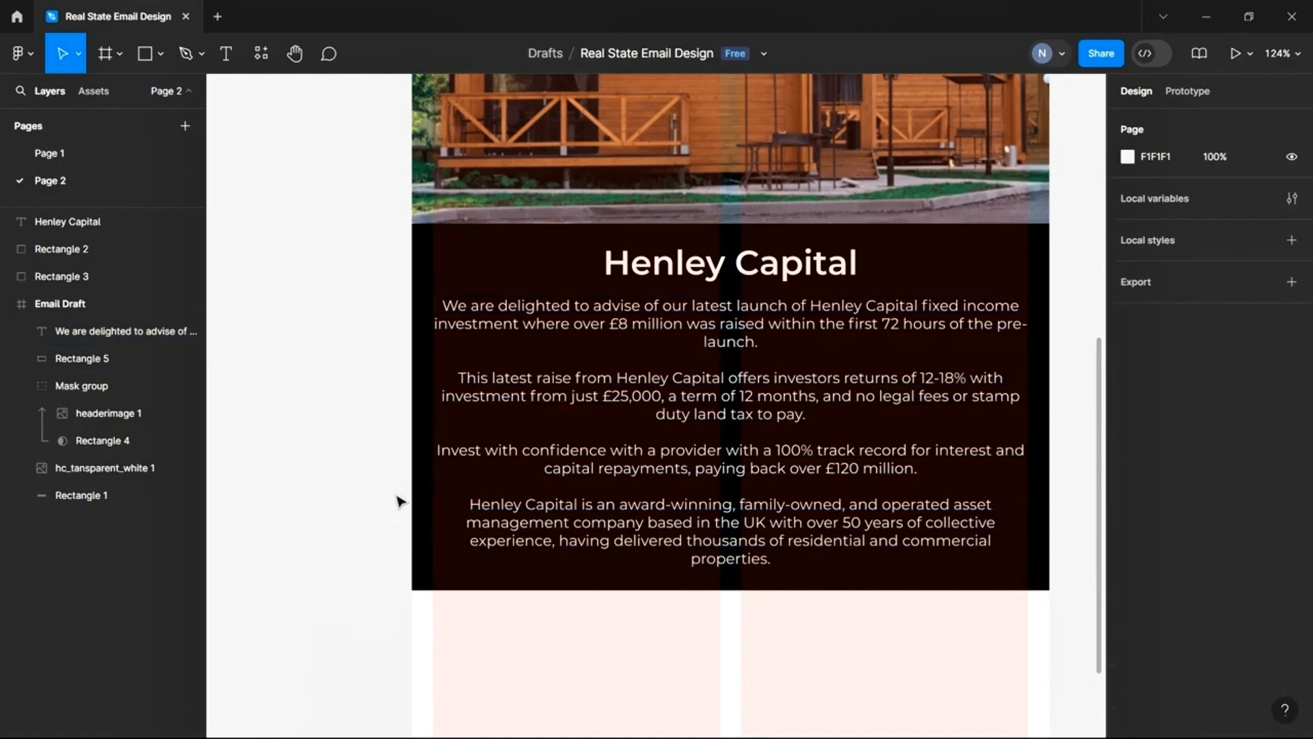
Extend the black rectangle's lower edge further to leave empty space beneath the introductory paragraphs
left_click(586, 588)
left_click_drag(586, 590, 579, 658)
left_click(395, 552)
scroll(396, 551, "up", 3)
scroll(401, 558, "down", 4)
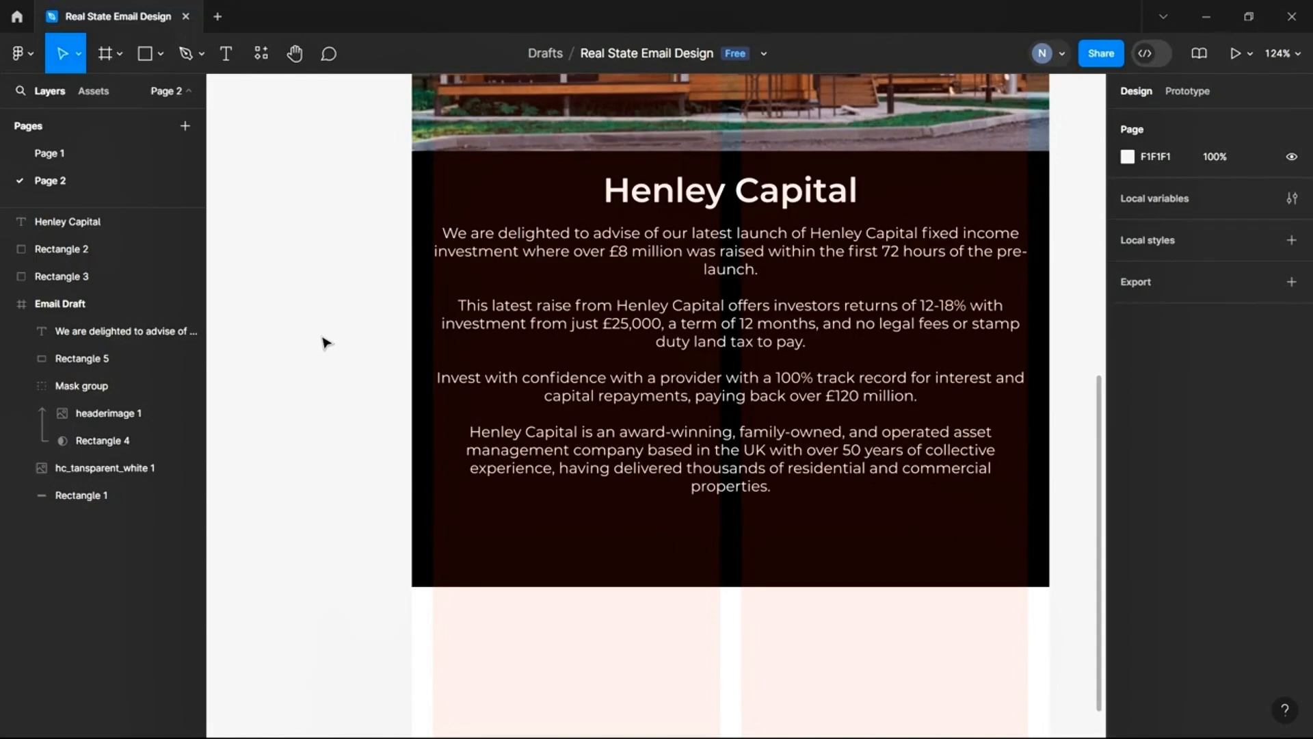
Draw a button rectangle about 236 × 42 beneath the last introductory paragraph, within the black area
left_click(154, 61)
left_click(159, 55)
left_click(151, 94)
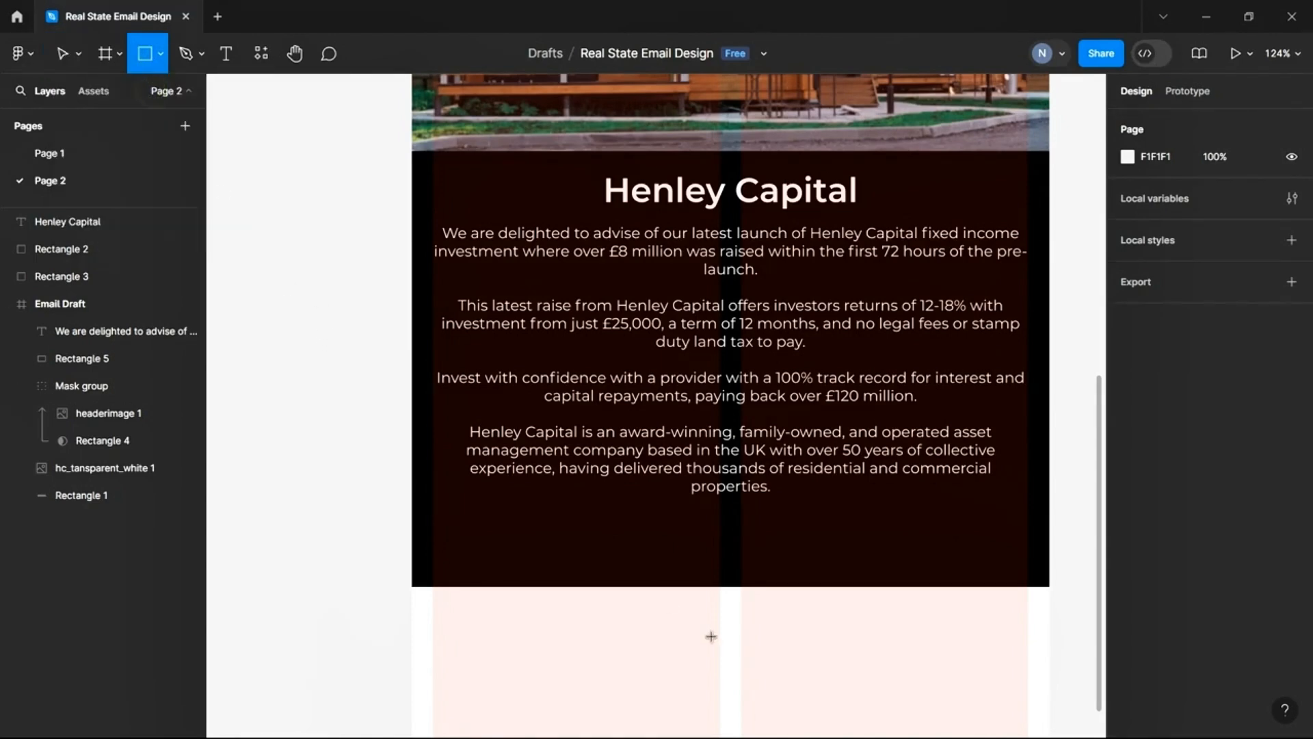
left_click_drag(611, 510, 614, 517)
left_click_drag(679, 574, 862, 555)
Fill the button rectangle with DADADA and set its corner radius to 4
left_click(1128, 466)
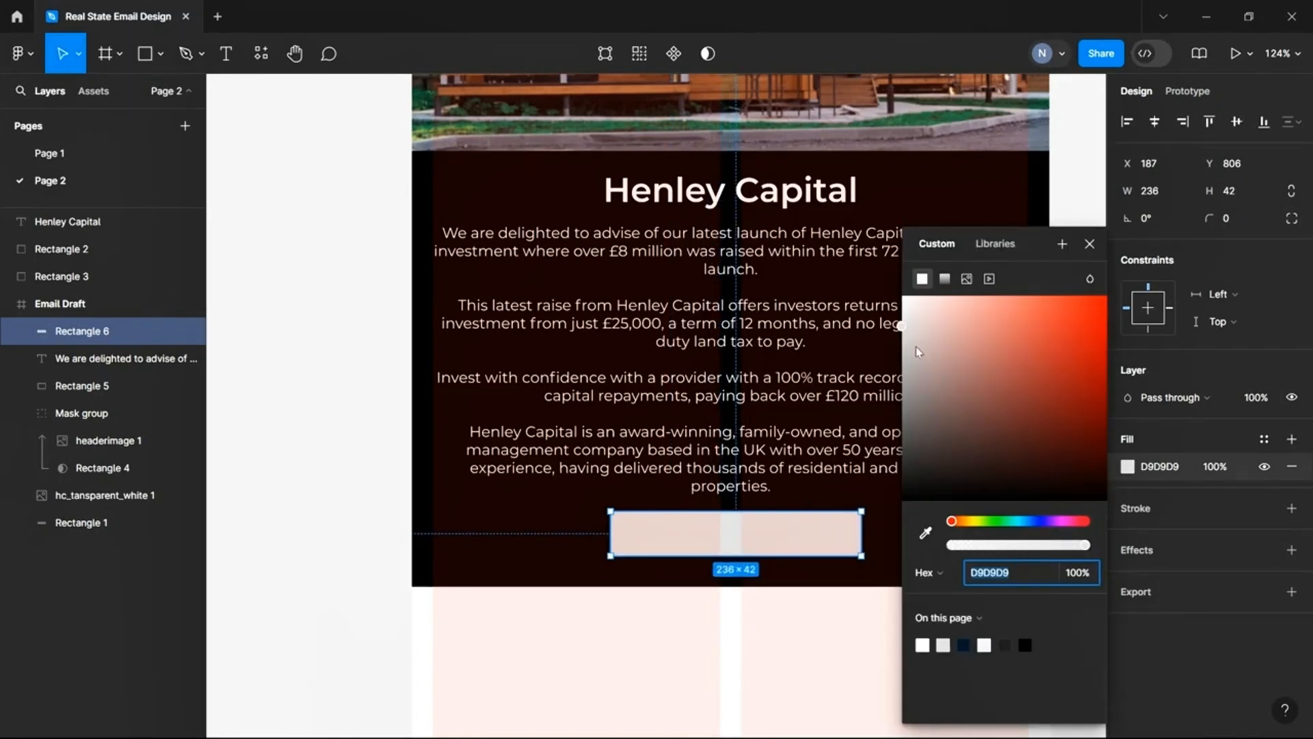
type("DADADA")
key("Return")
left_click(1231, 219)
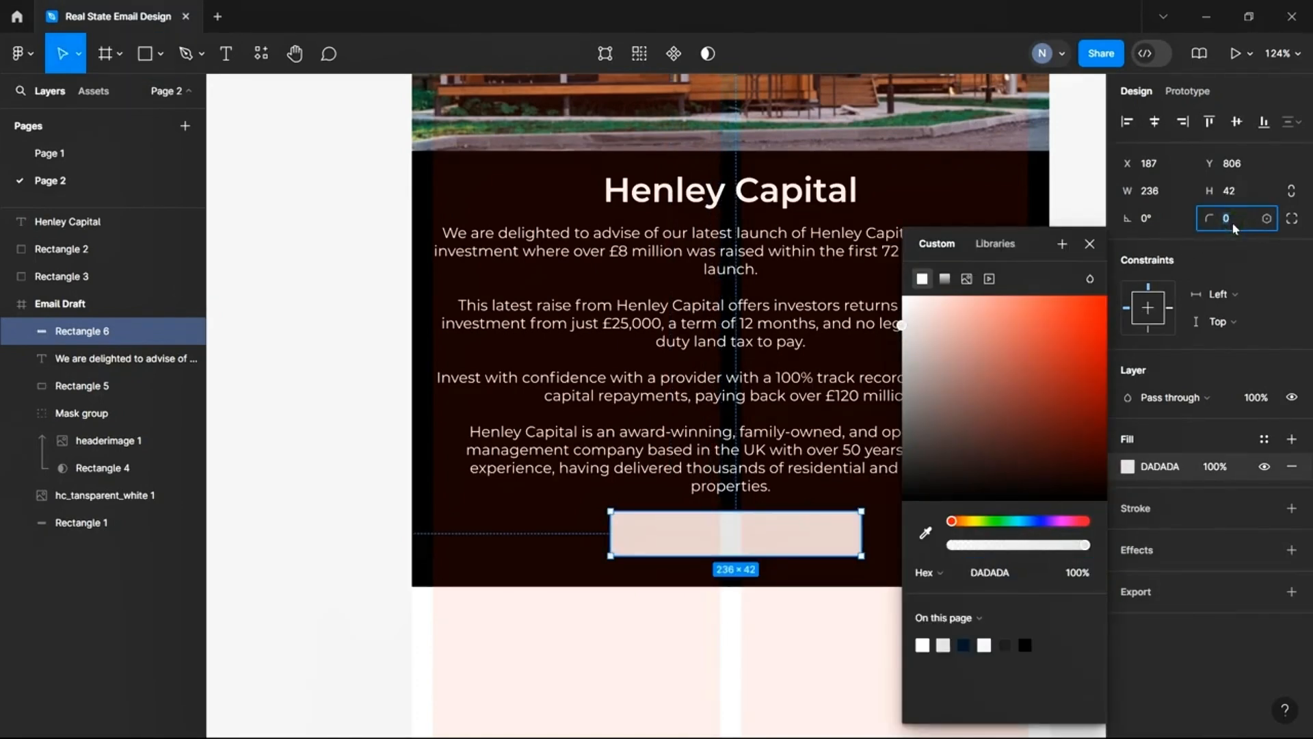
type("4")
key("Return")
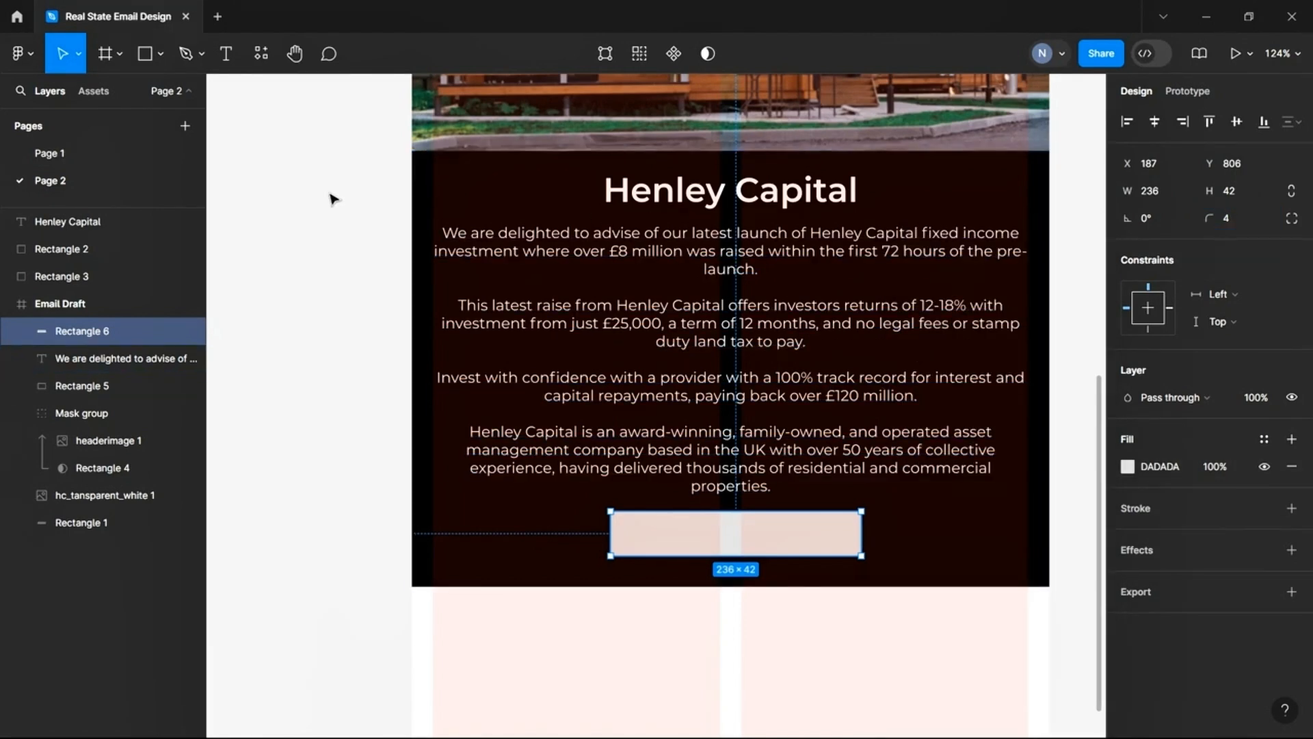
Add the text "I'm Interested" at size 16 and place it vertically centred on the button rectangle at X 198, Y 817
left_click(225, 53)
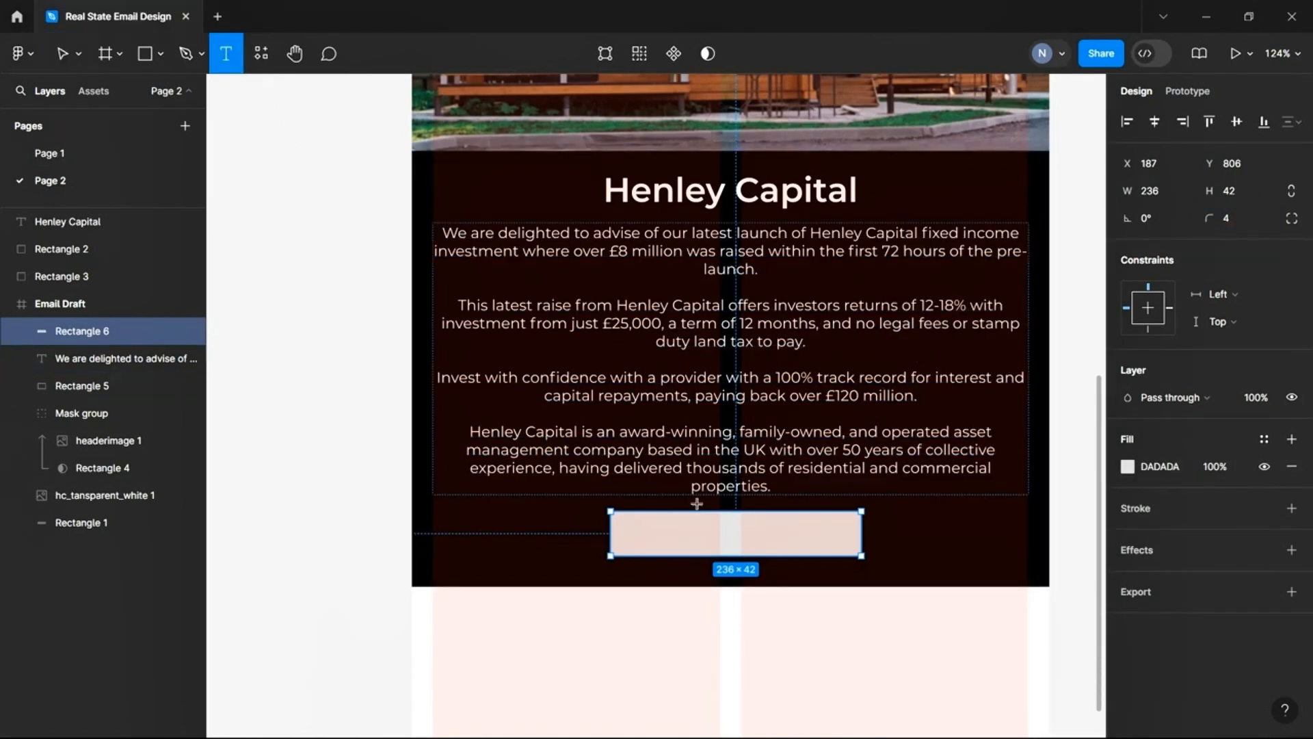
left_click(658, 530)
type("I'm Interested")
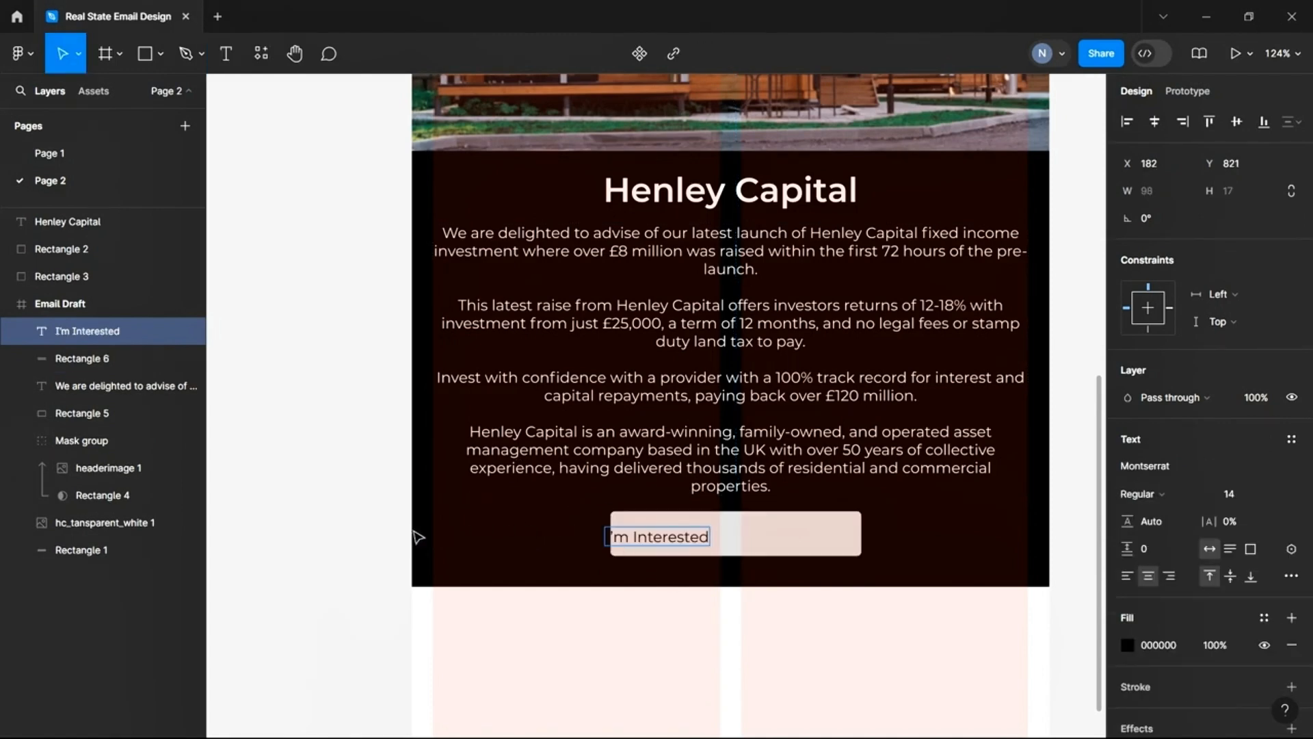
key("Escape")
key("ctrl+shift+period")
key("ctrl+shift+period")
left_click_drag(662, 537, 683, 534)
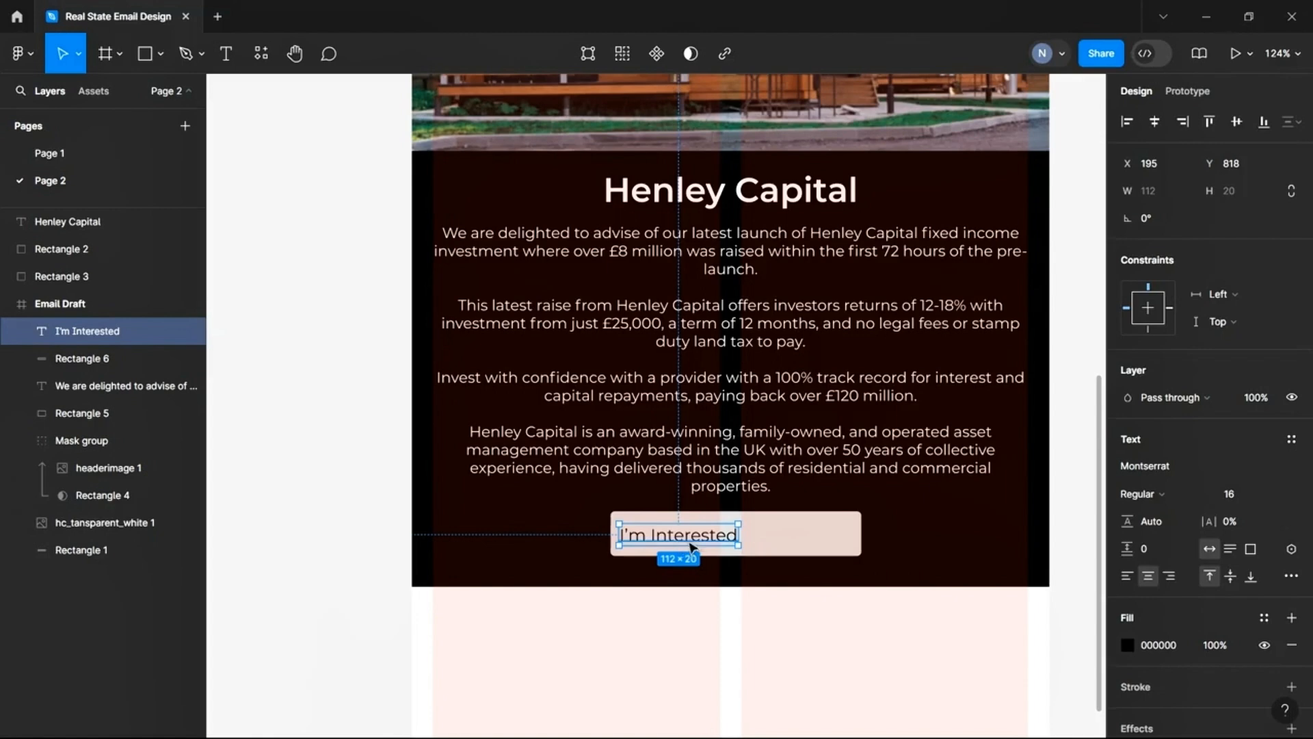
left_click_drag(688, 545, 691, 543)
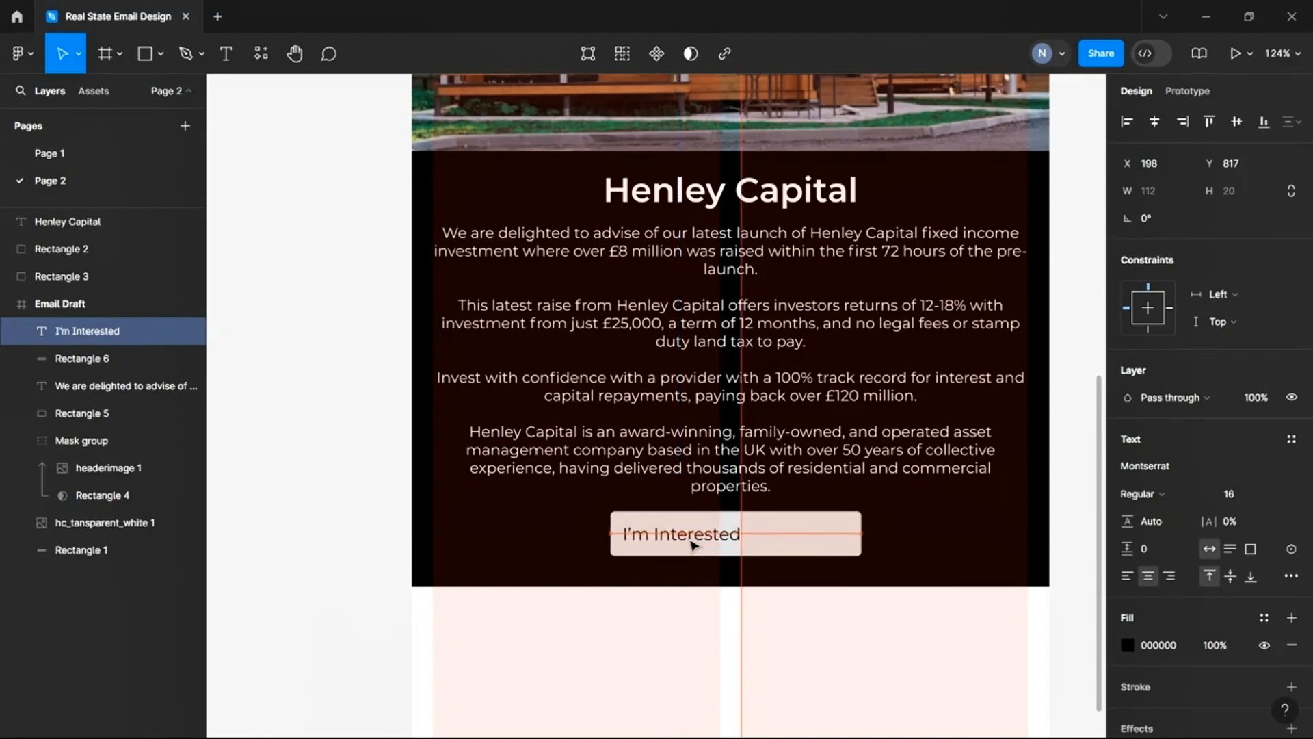
Draw a horizontal arrow about 25 wide beside the "I'm Interested" text and set its stroke weight to 1
left_click(162, 55)
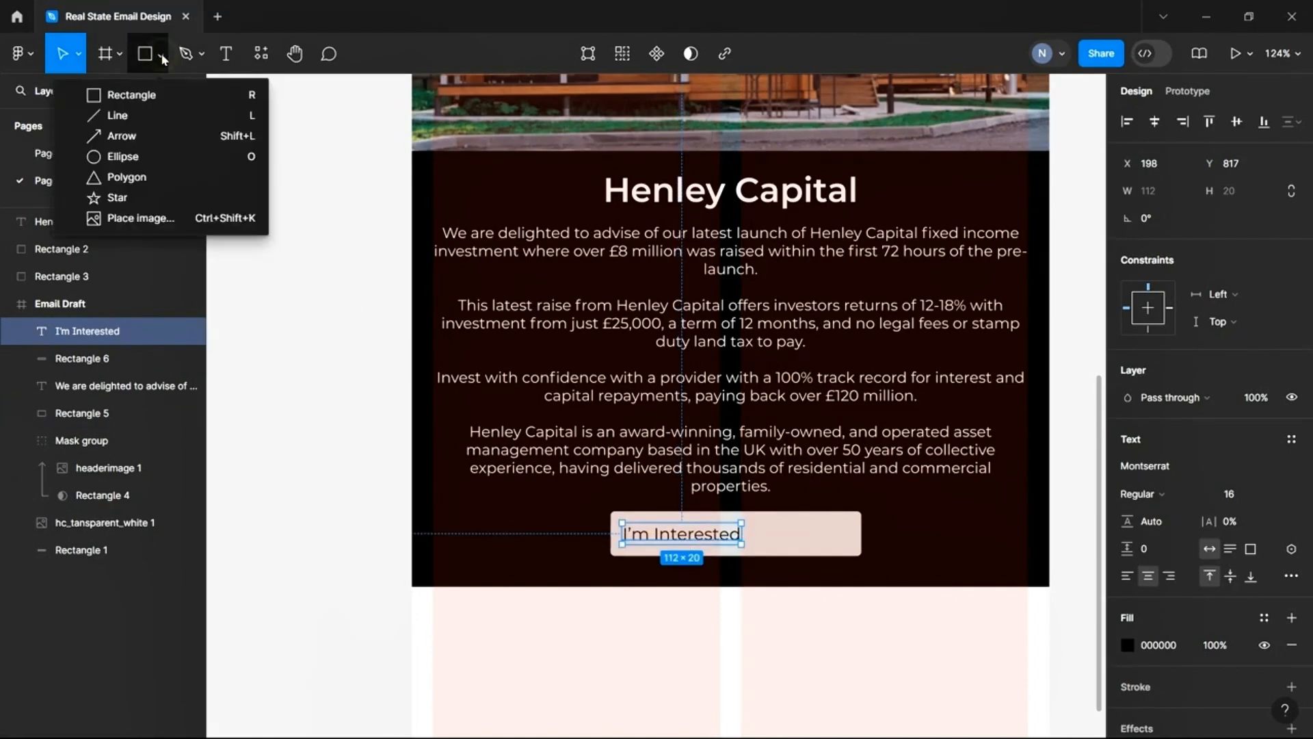
left_click(169, 139)
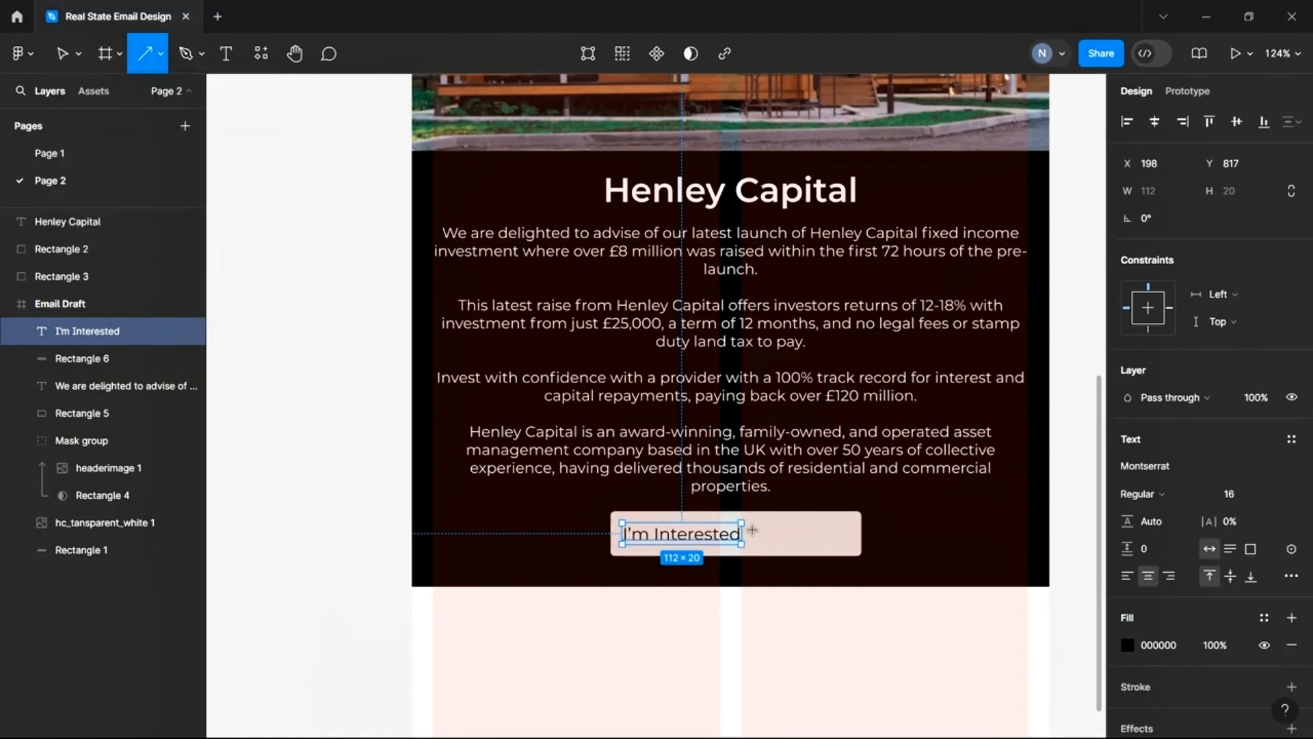
mouse_move(750, 529)
left_mouse_down()
mouse_move(802, 533)
mouse_move(775, 530)
left_mouse_up()
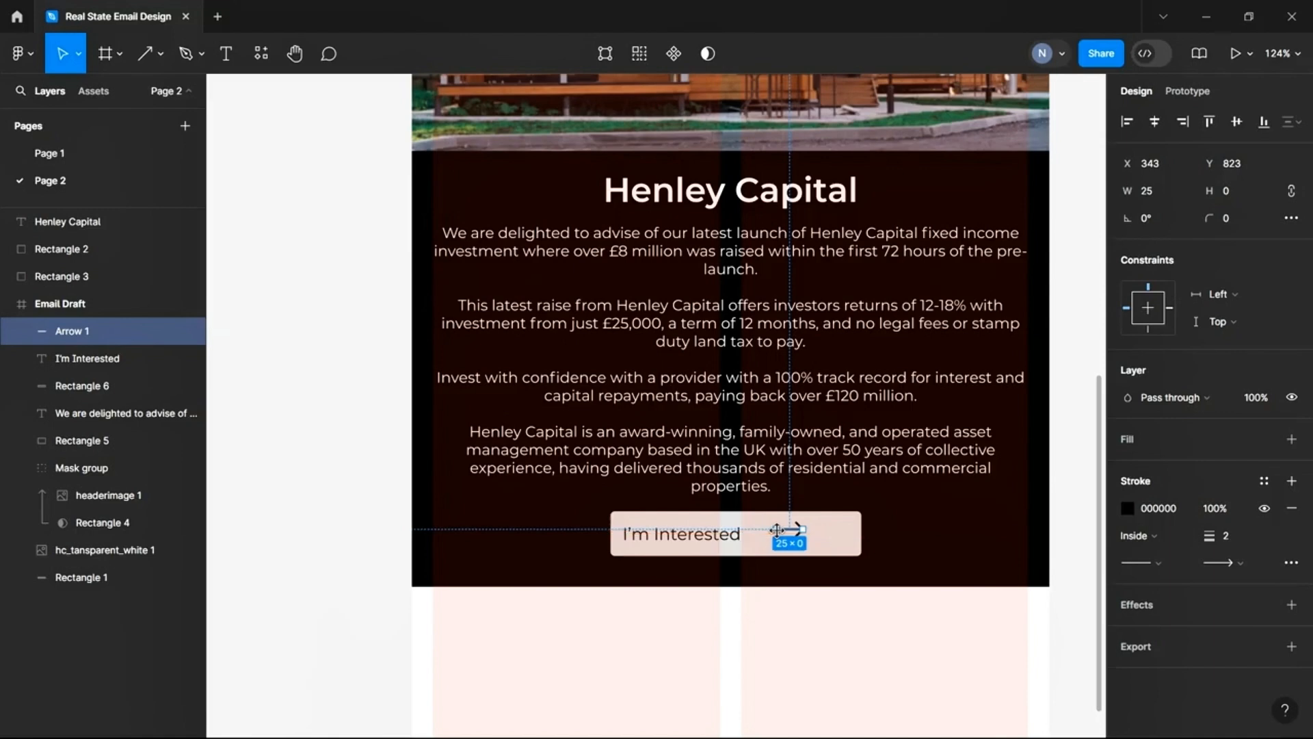
left_click_drag(1213, 541, 1213, 540)
Move the arrow in line with the "I'm Interested" text and set the spacing between them to 10
scroll(695, 585, "up", 5)
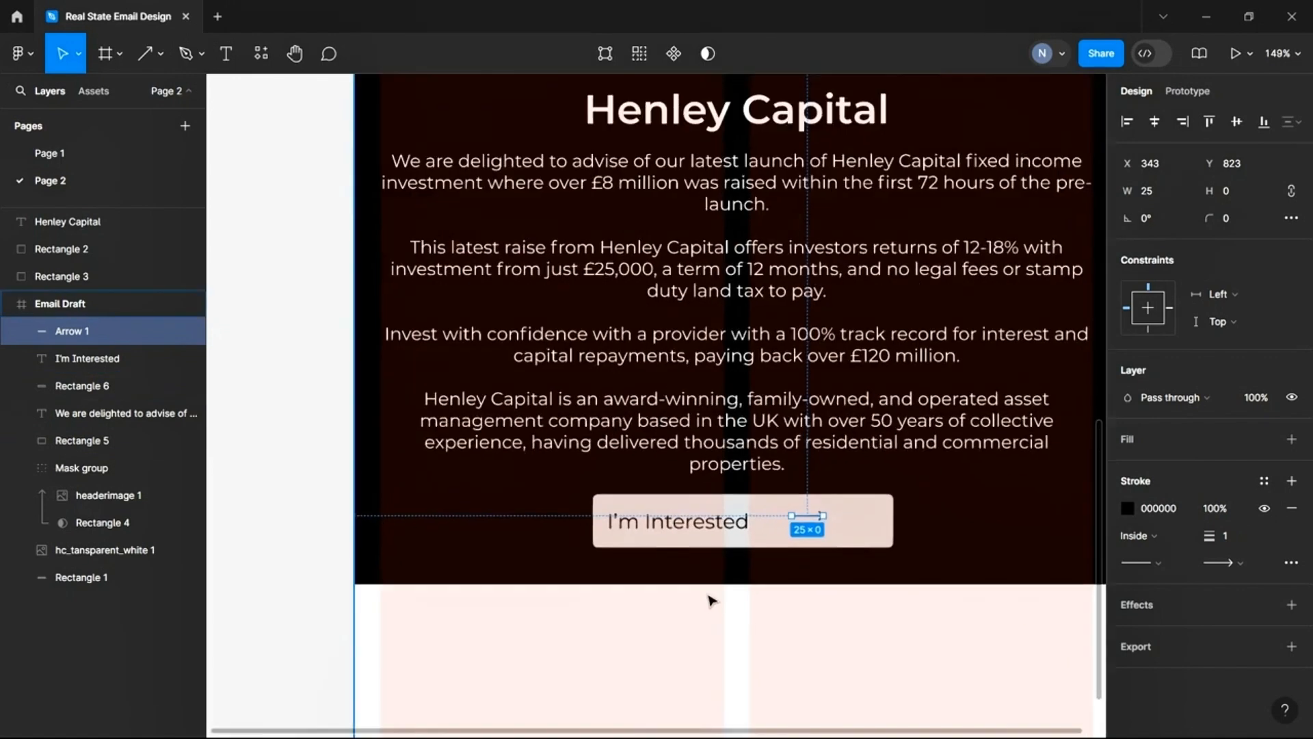
left_click_drag(829, 490, 800, 492)
left_click(711, 485, "shift")
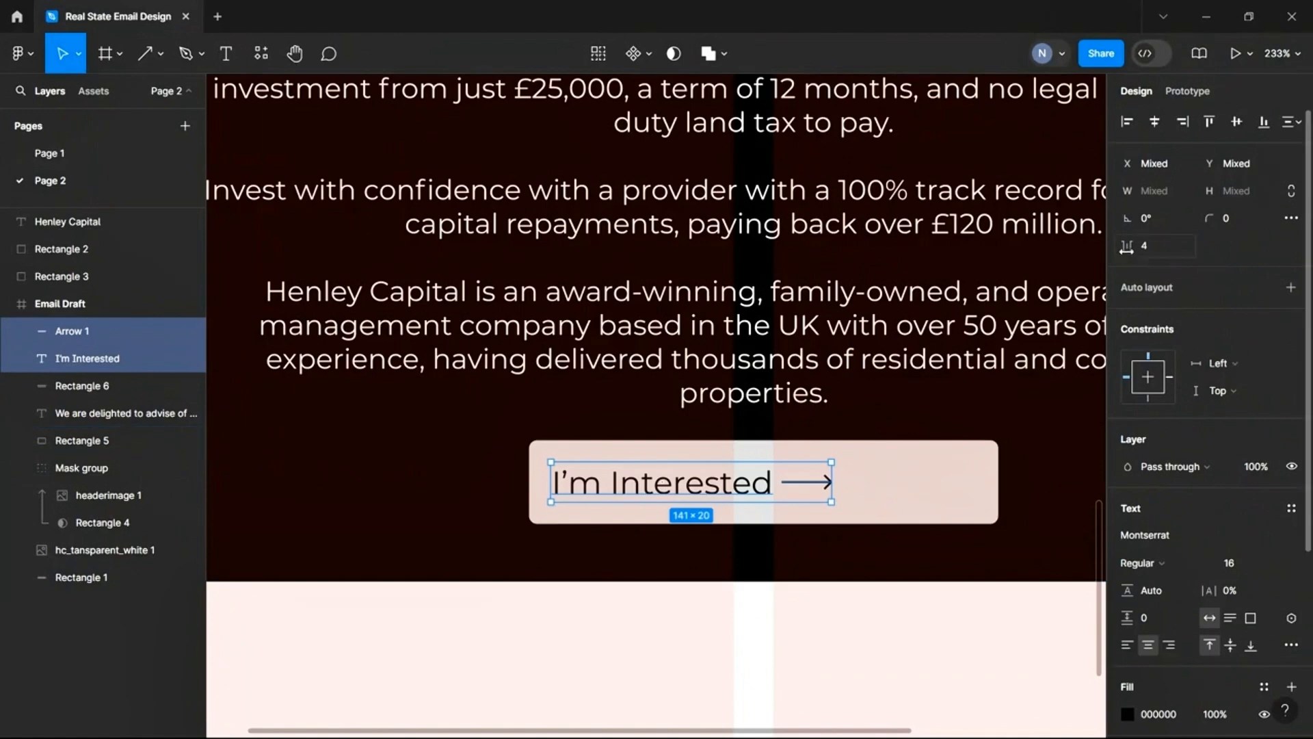
left_click_drag(1125, 248, 1139, 251)
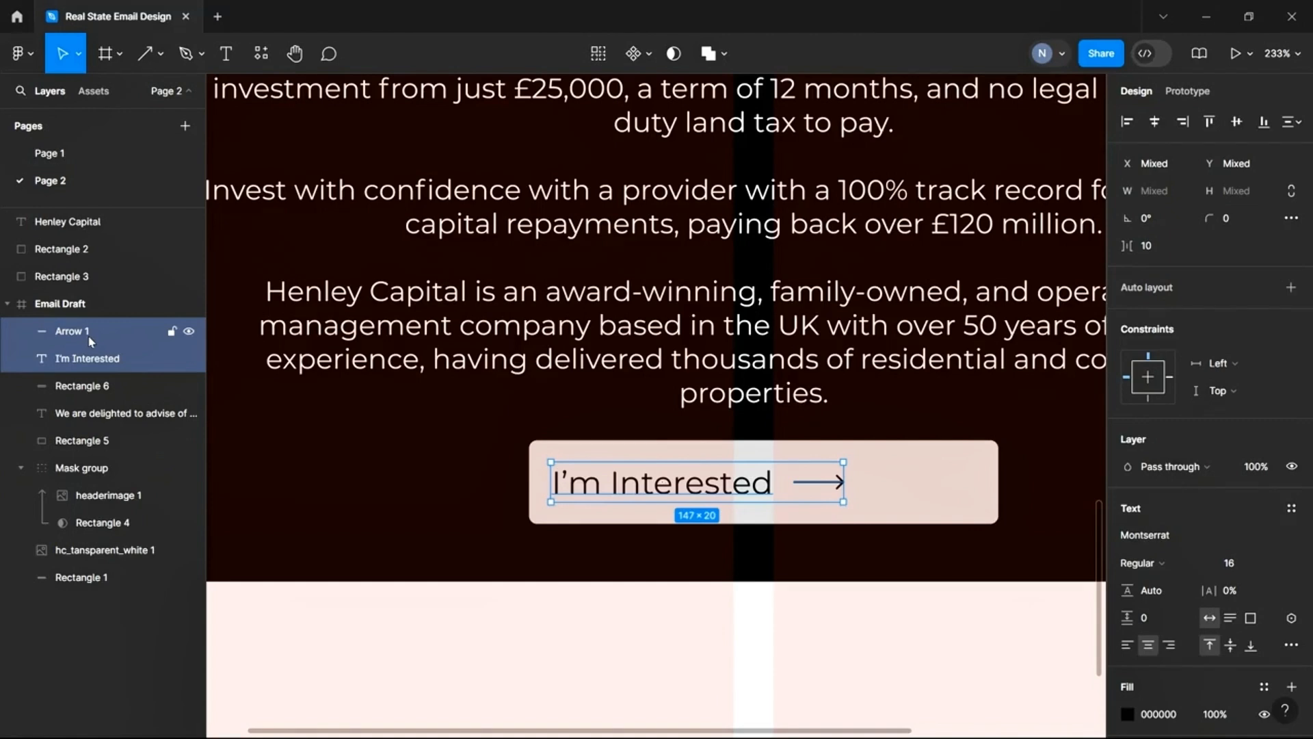
Group the "I'm Interested" text with its arrow and move the group towards the button's centre, at X 226
key("ctrl+g")
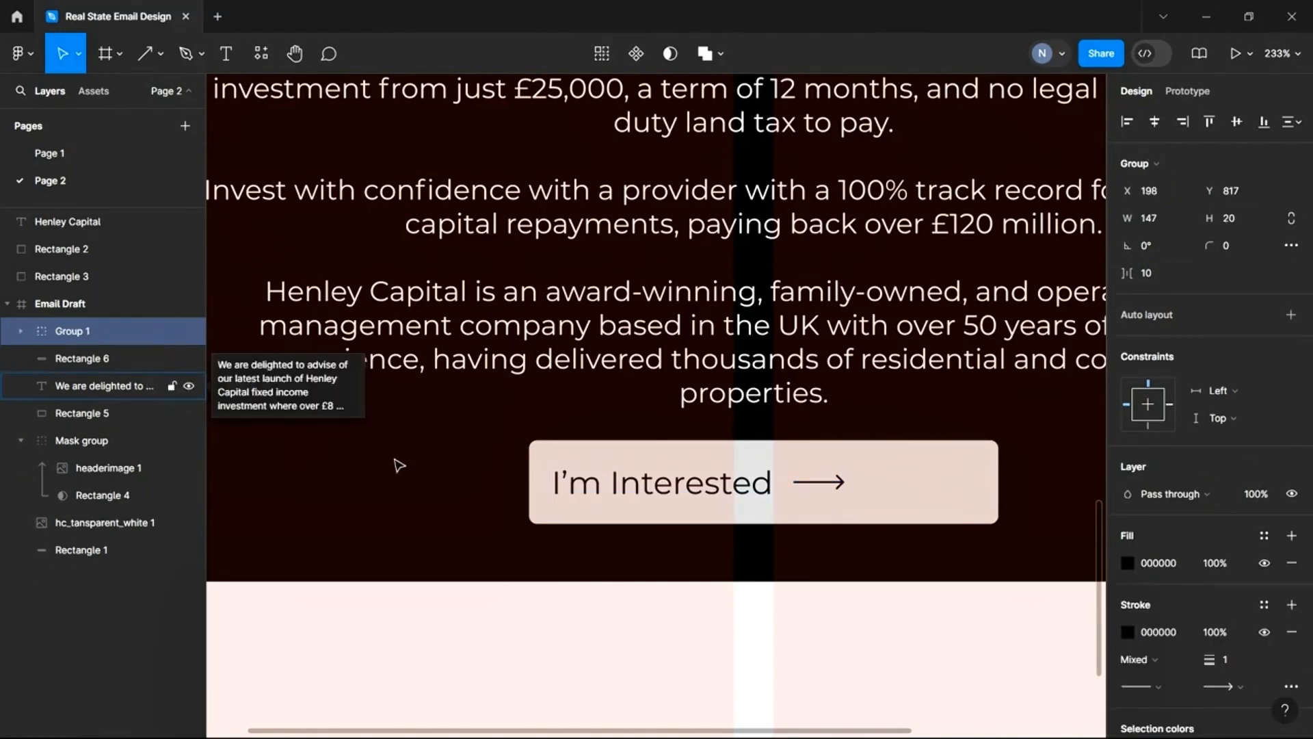
left_click_drag(650, 494, 692, 491)
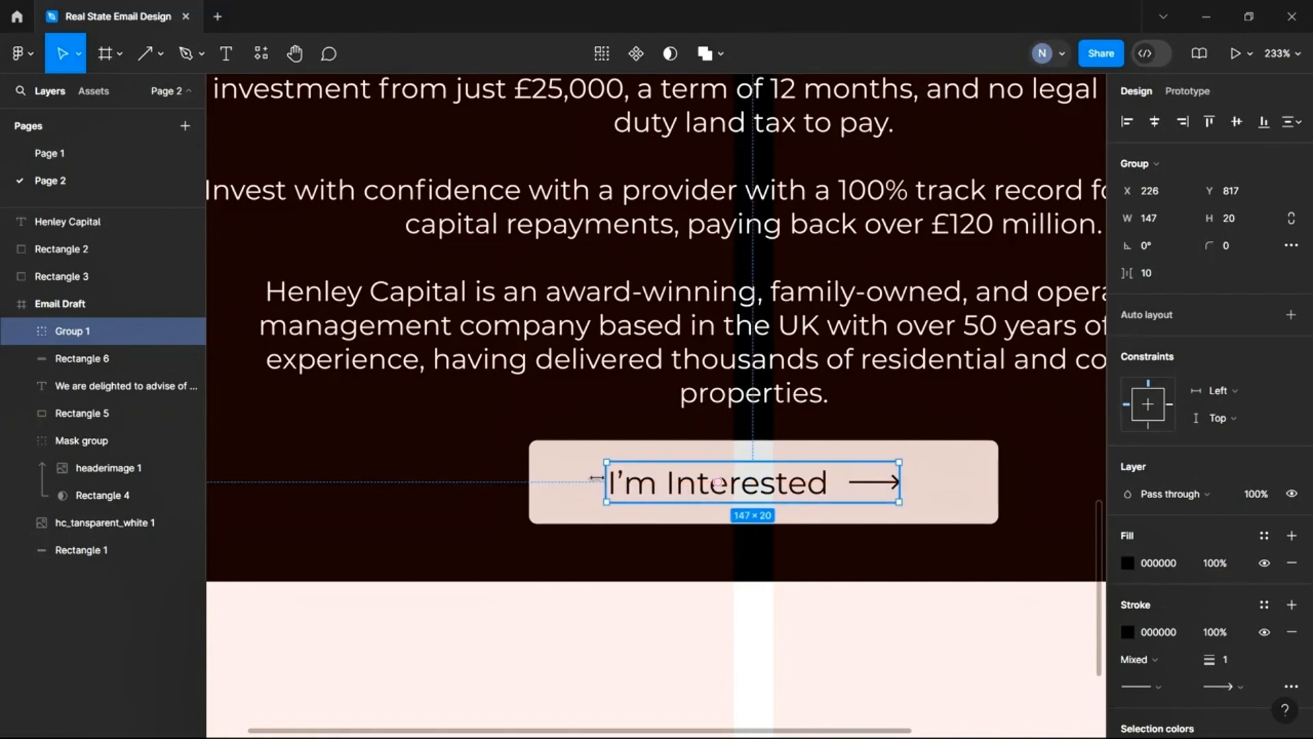
Group the button rectangle with the label-and-arrow group and rename the result Button
left_click(130, 359)
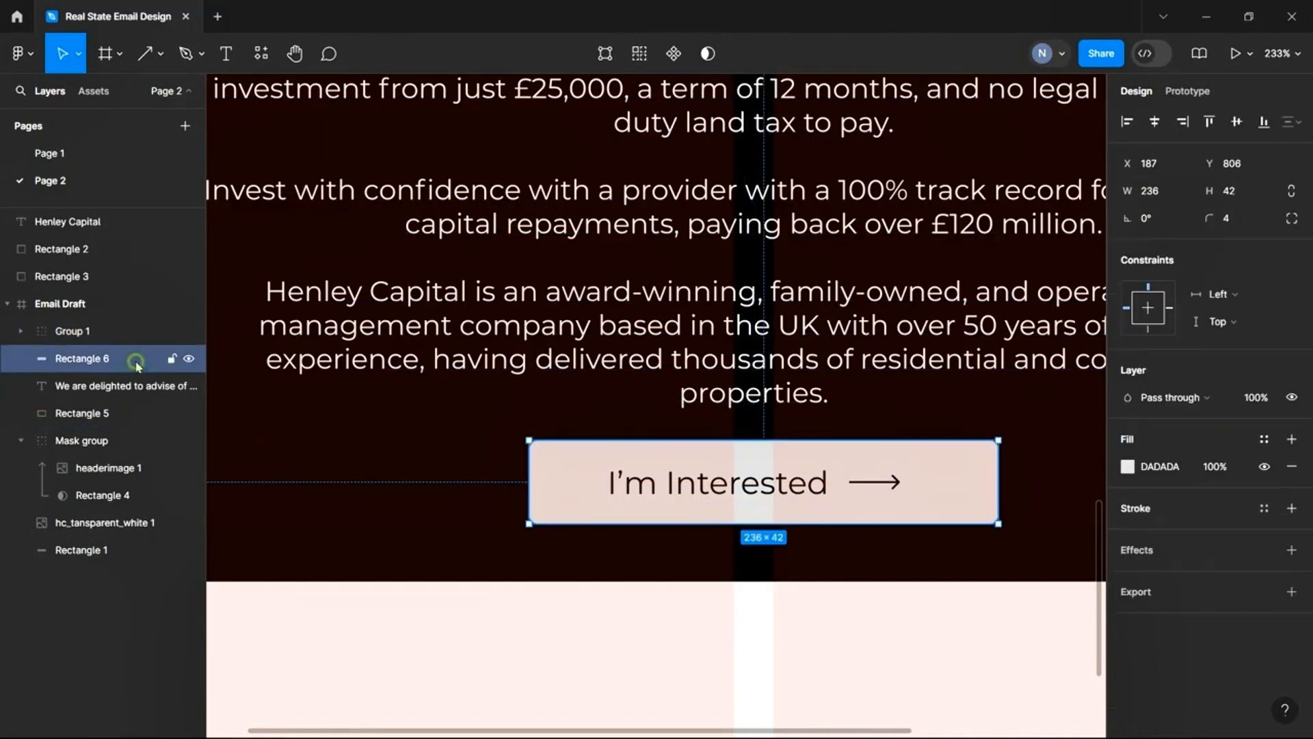
left_click(107, 334, "shift")
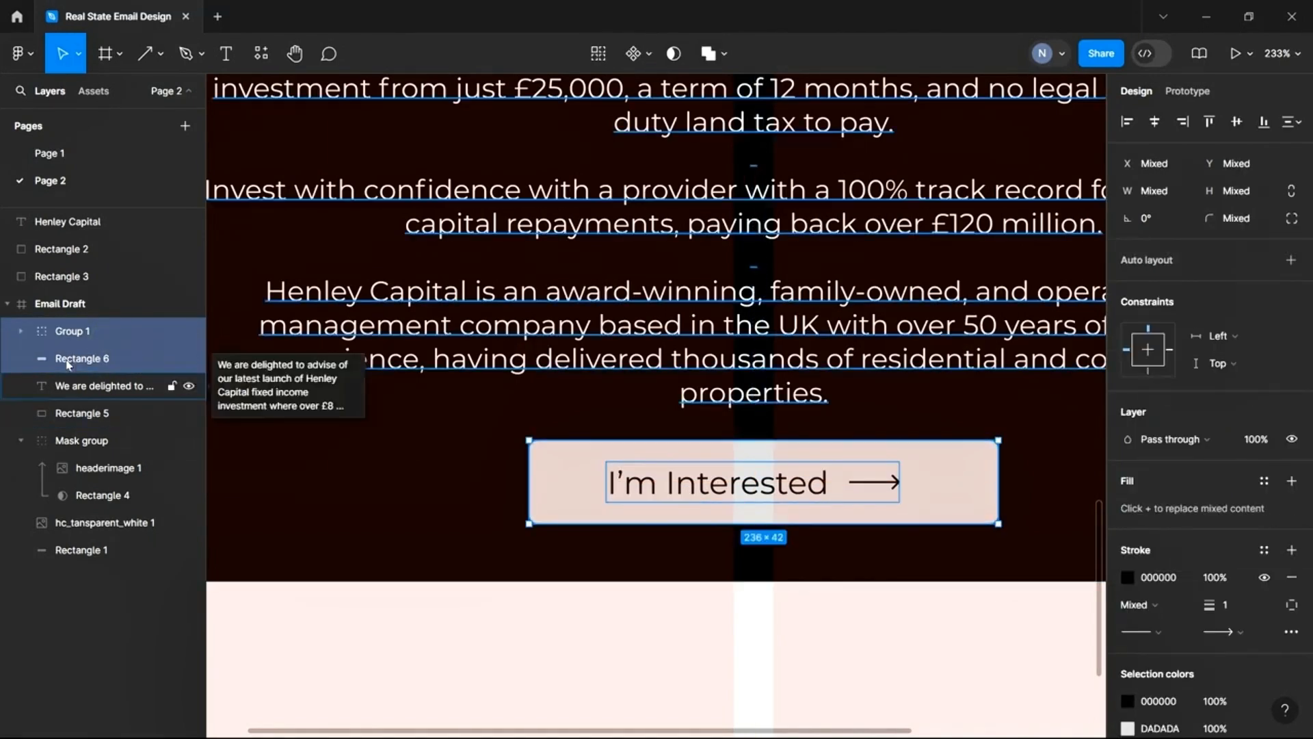
key("ctrl+g")
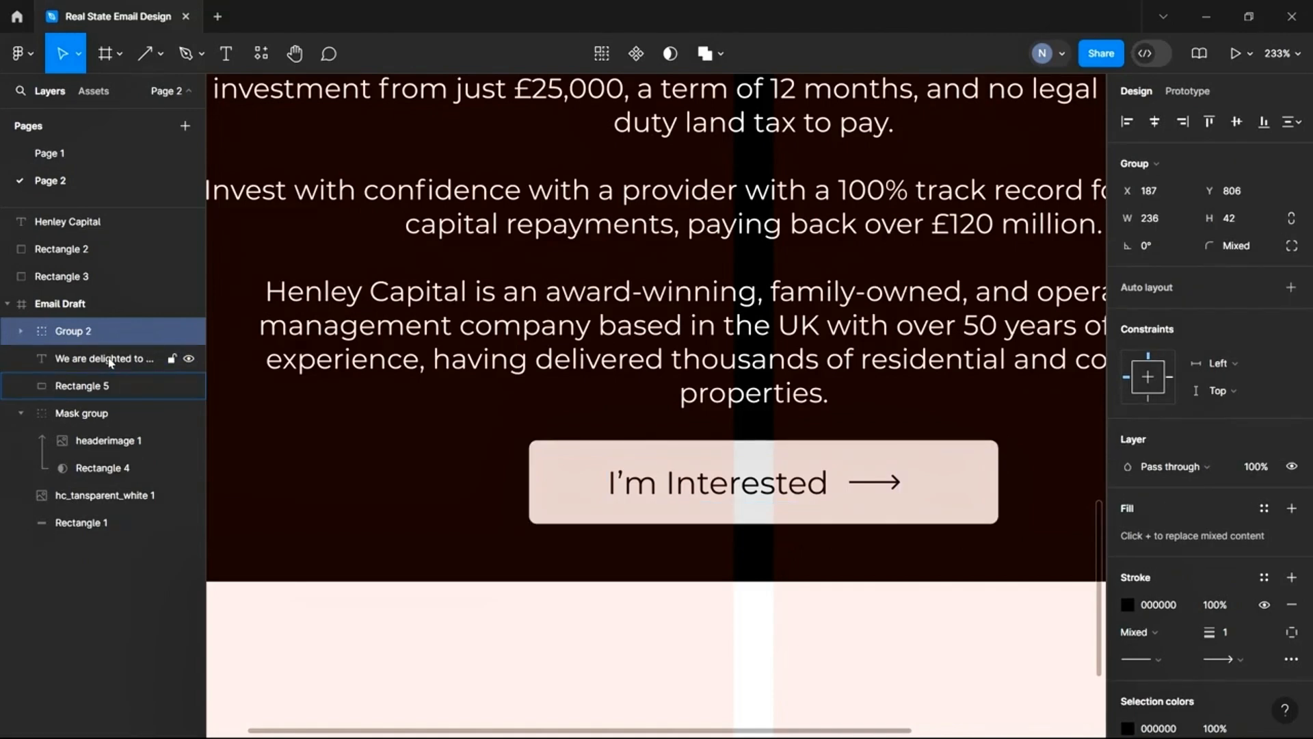
double_click(77, 333)
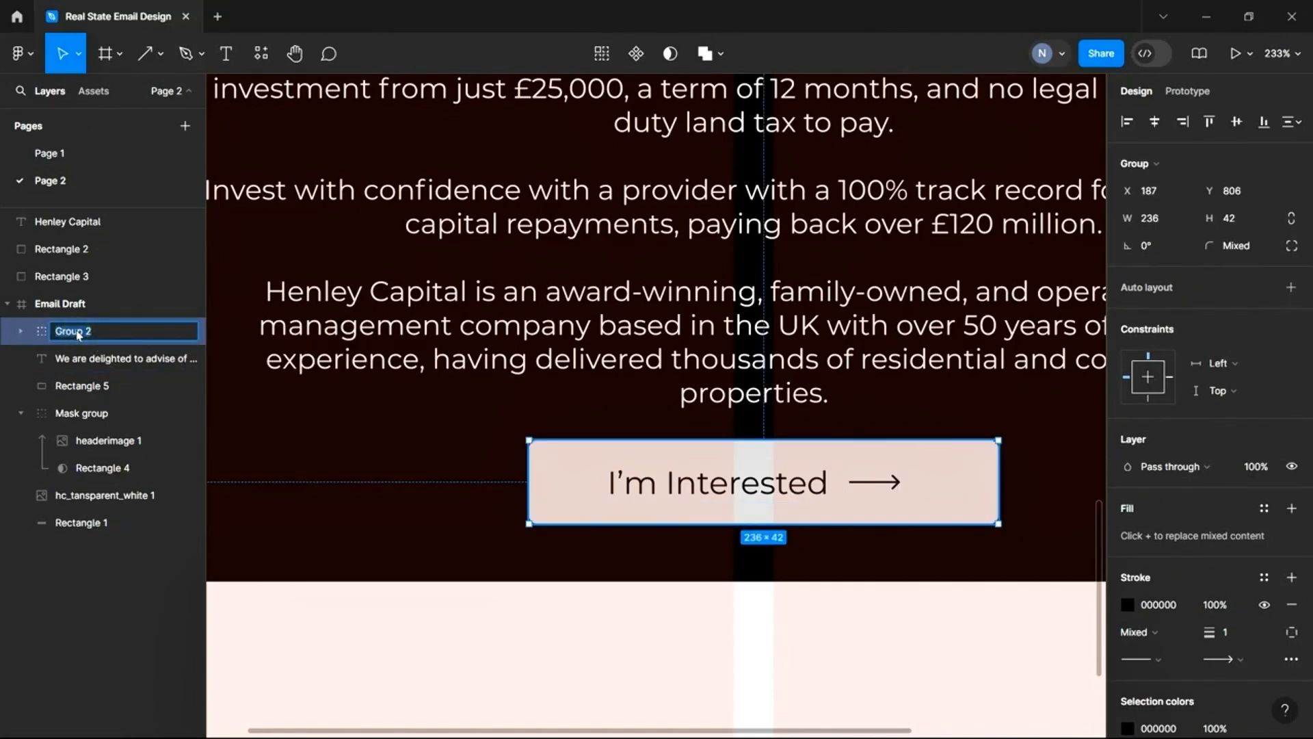
type("Button")
key("Return")
double_click(110, 332)
left_click(384, 629)
Examine the email layout from the logo header down to the button and the remaining empty area
scroll(511, 557, "down", 3)
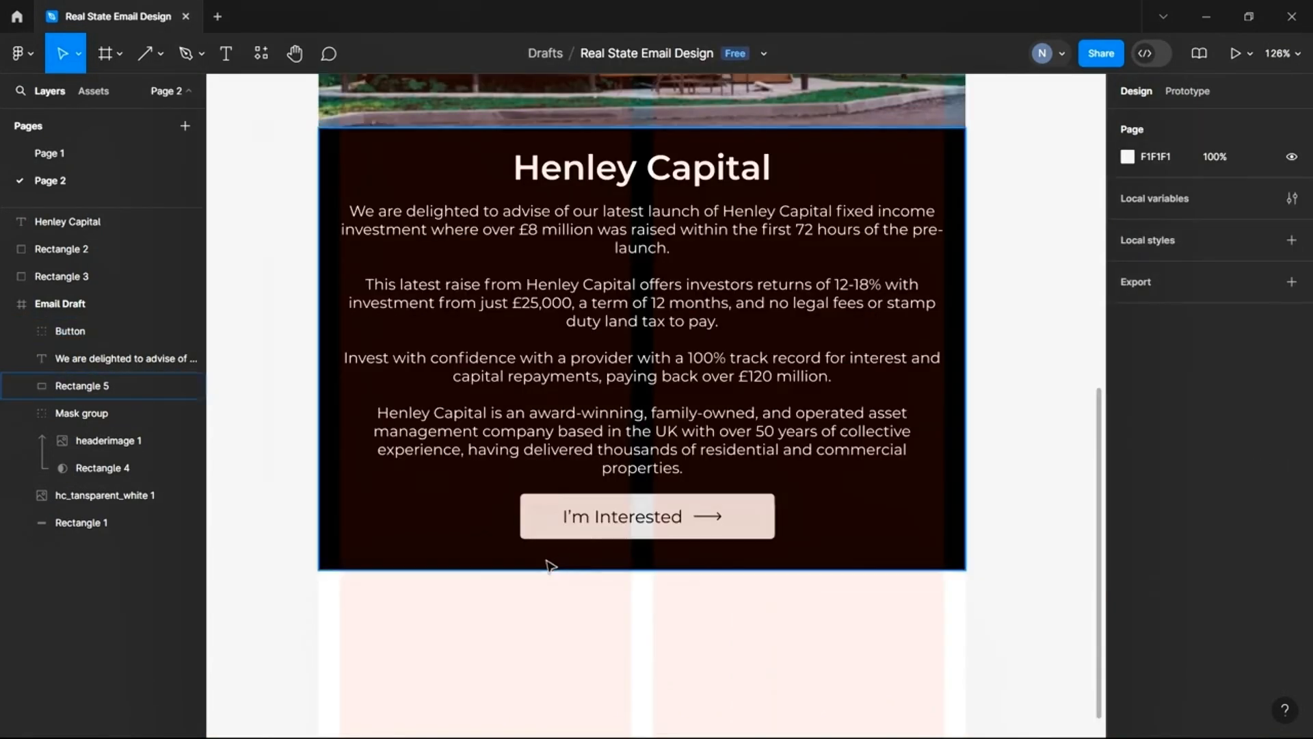
scroll(439, 594, "up", 1)
scroll(446, 596, "down", 3)
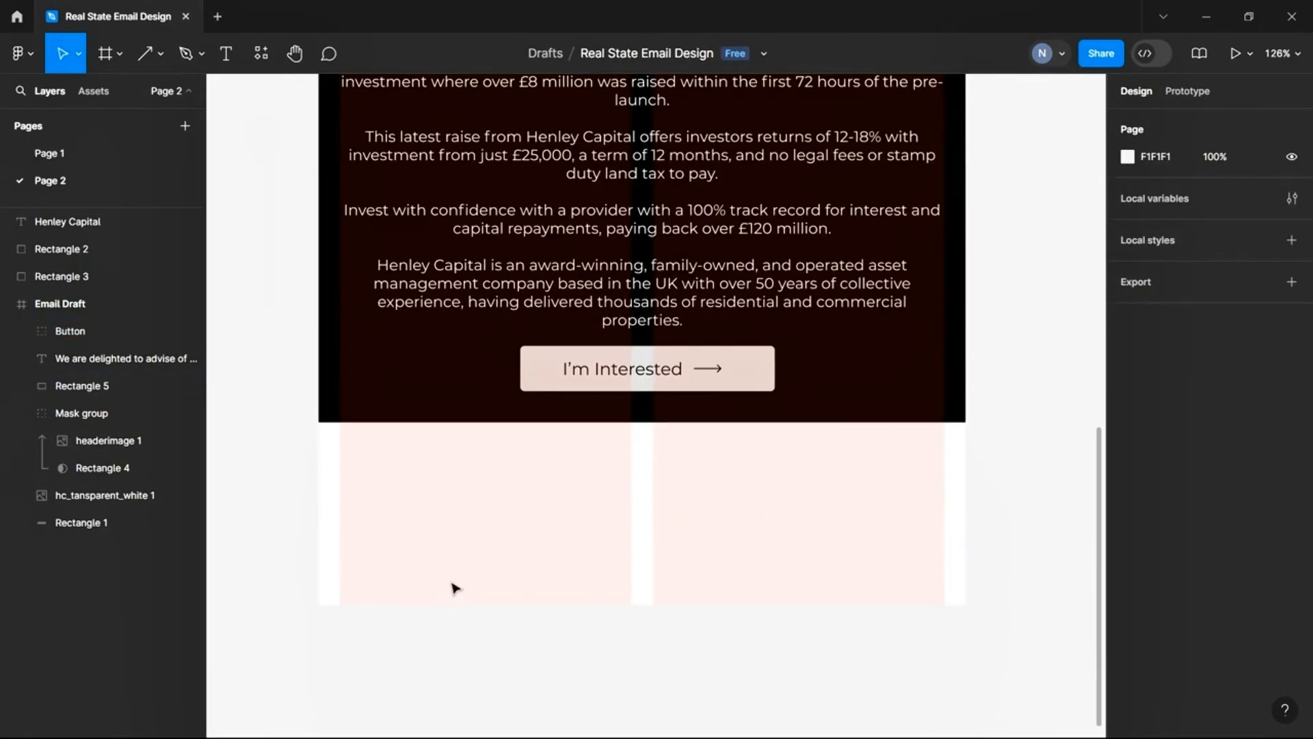
scroll(682, 547, "down", 3)
scroll(505, 546, "up", 2)
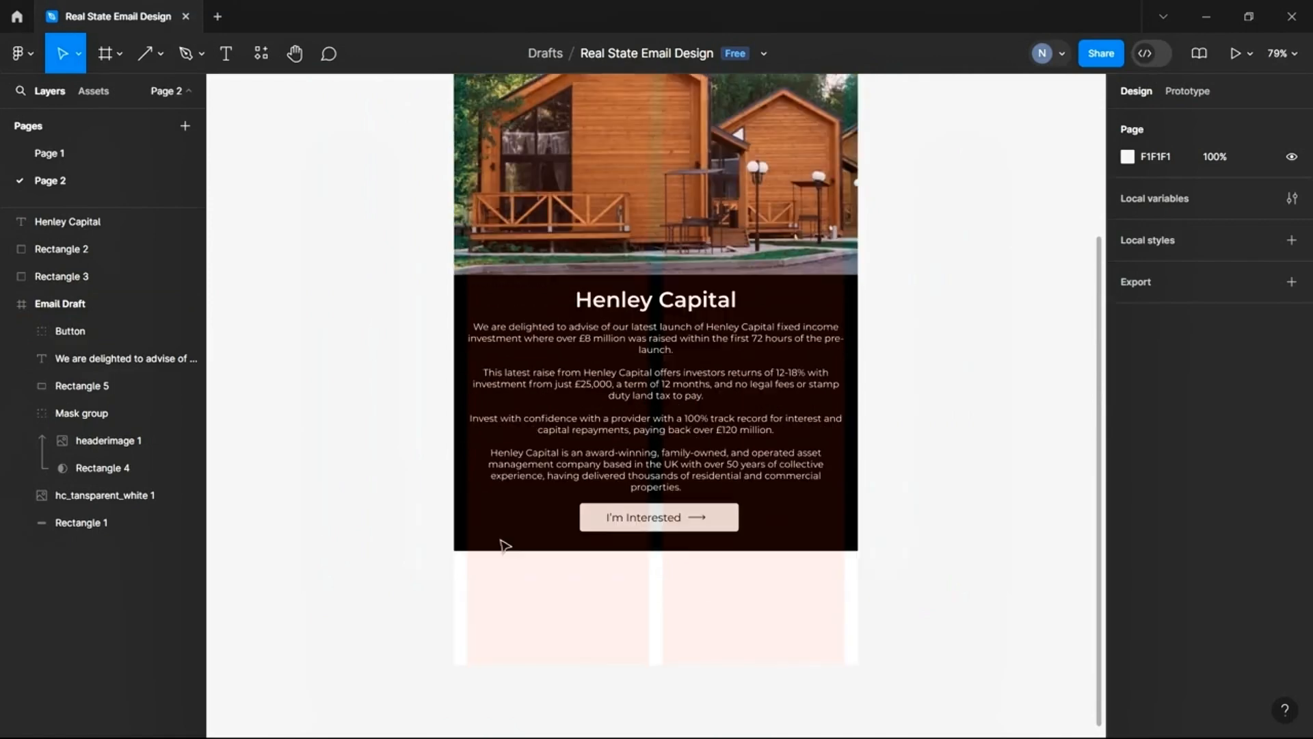
scroll(449, 549, "up", 2)
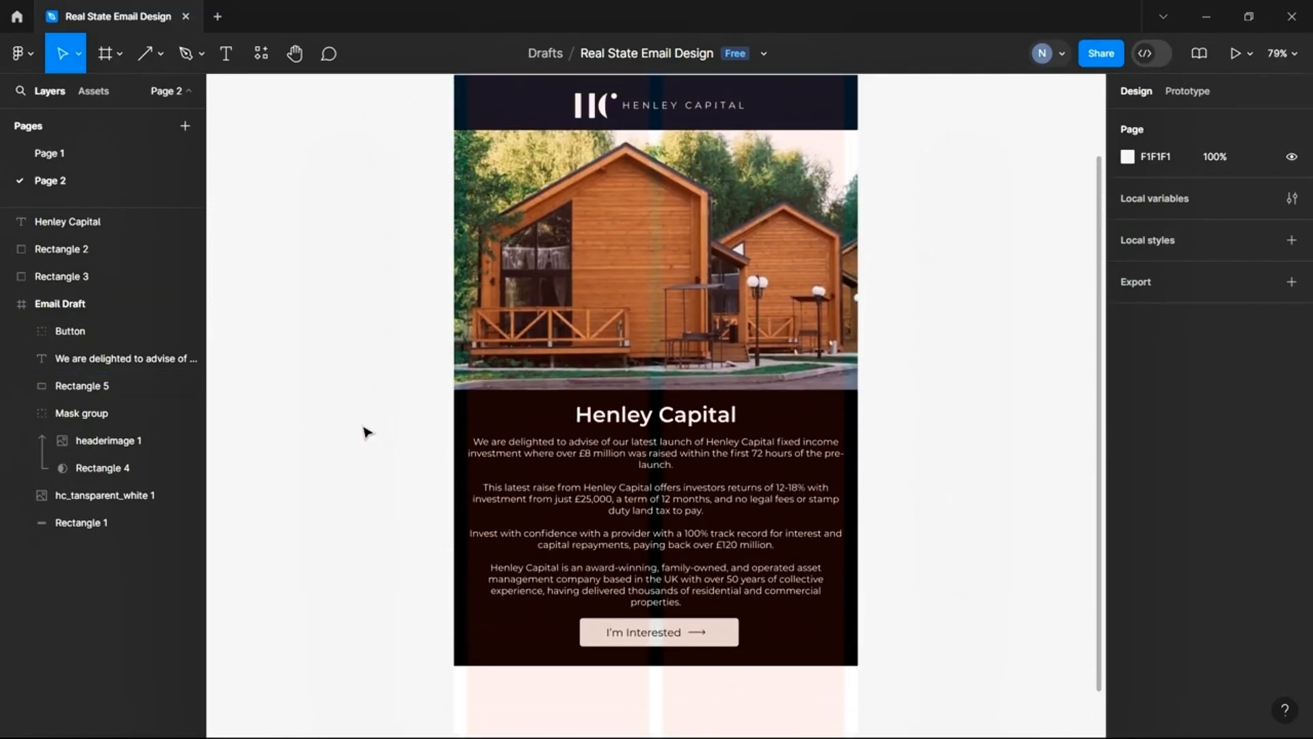
scroll(362, 430, "up", 1)
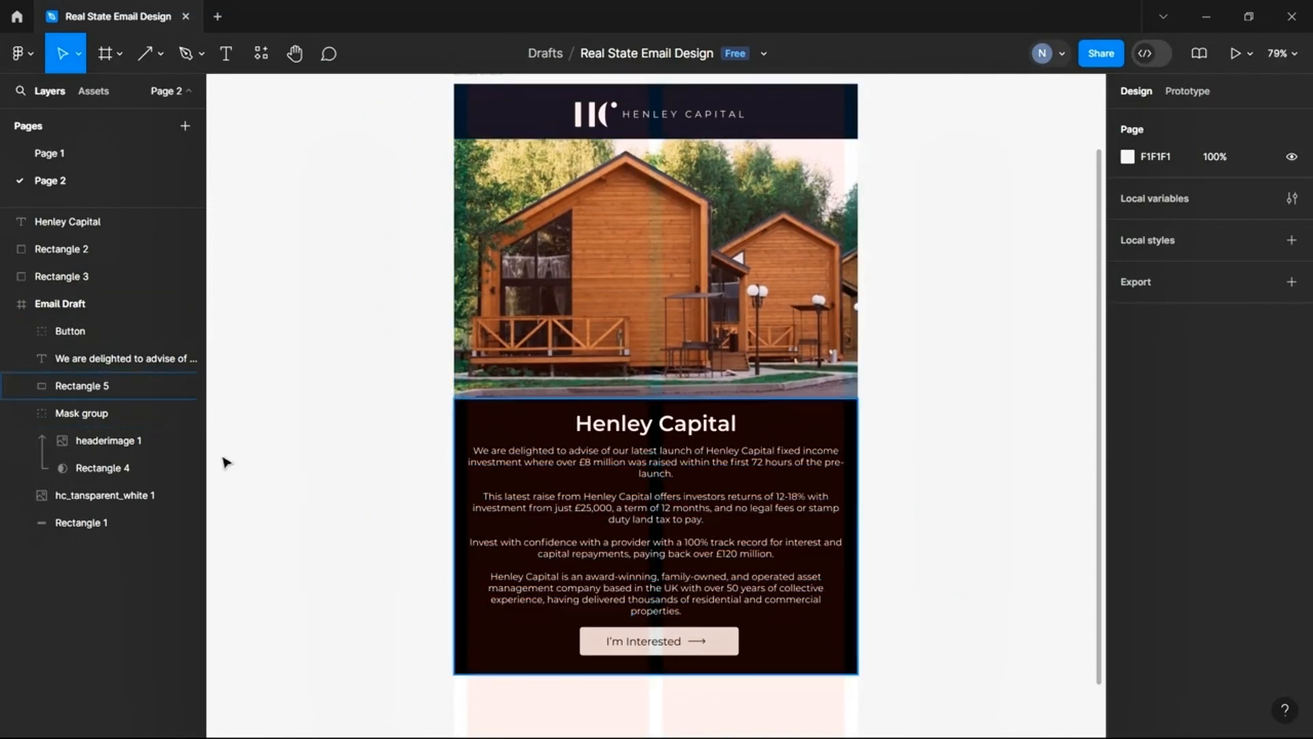
scroll(592, 443, "down", 1)
Wrap all layers inside Email Draft, from Button down to Rectangle 1, in one new frame
left_click(70, 331)
left_click(82, 386, "shift")
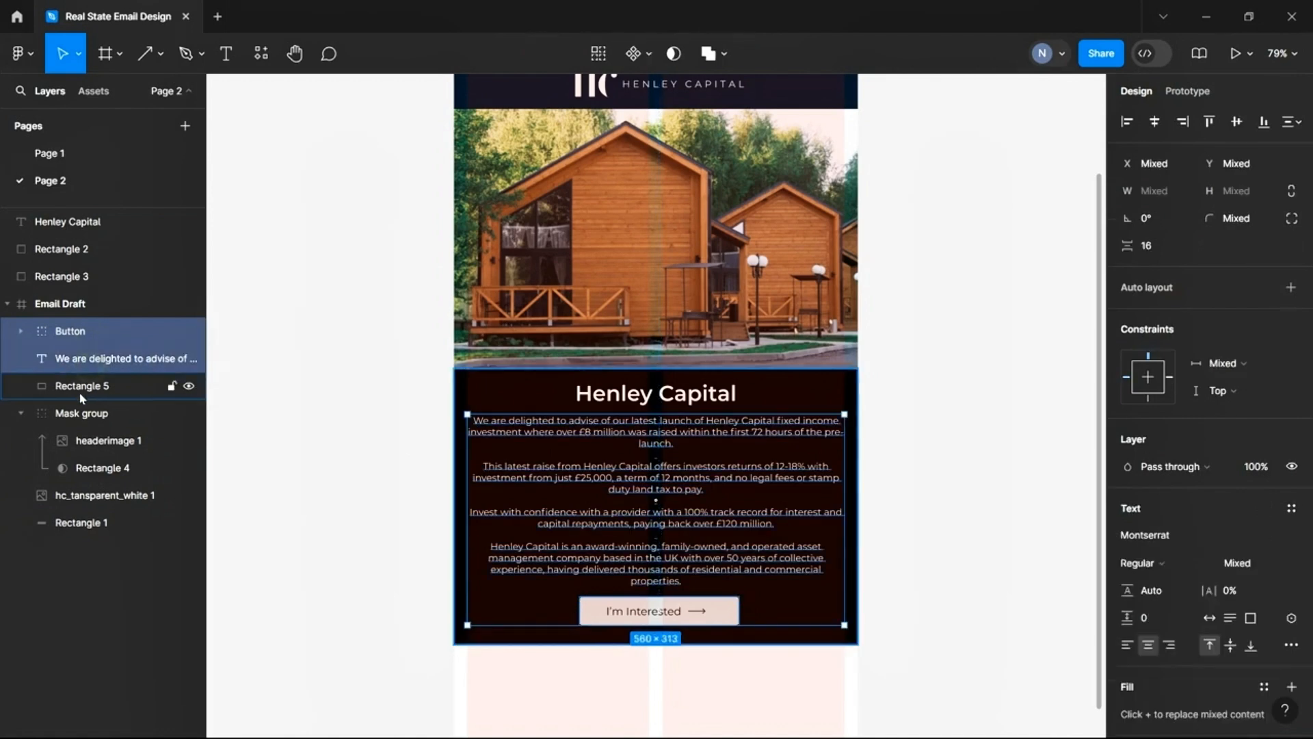
left_click(83, 414, "shift")
left_click(88, 495, "shift")
left_click(82, 524, "shift")
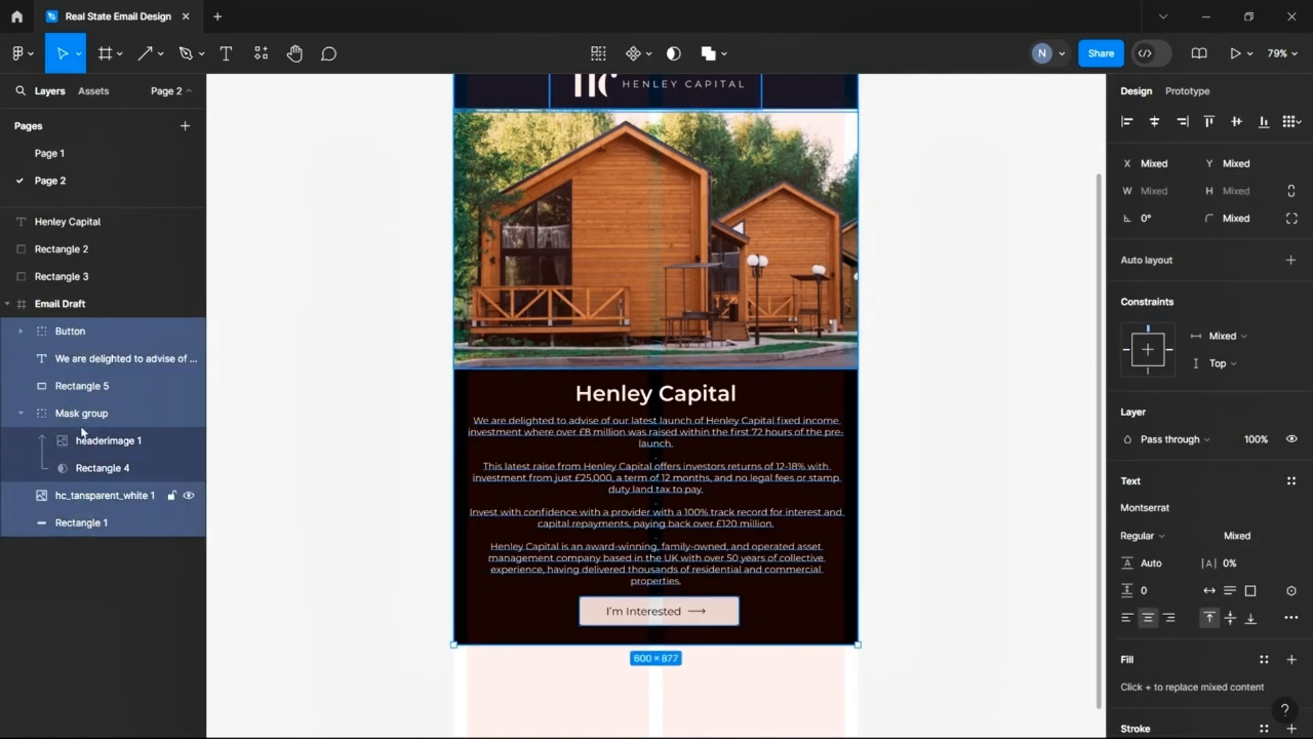
right_click(96, 404)
left_click(116, 326)
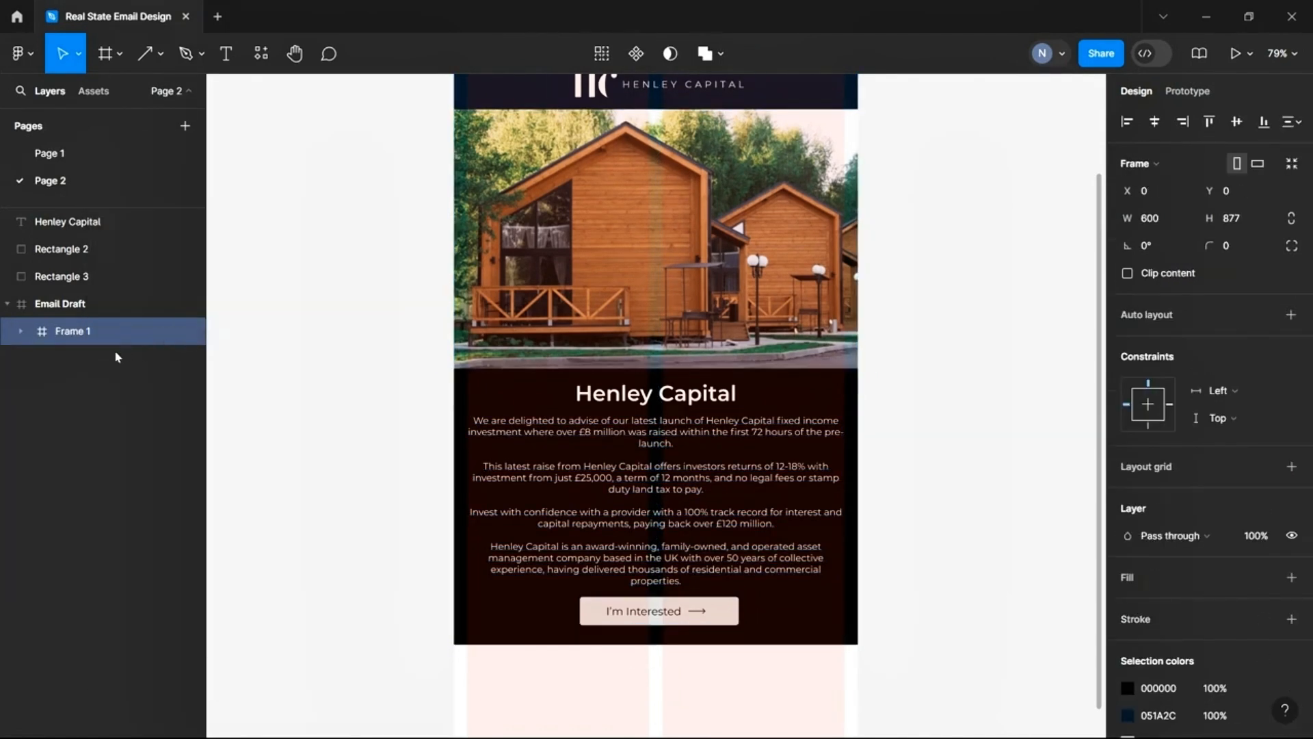
Rename the new frame inside Email Draft as Hero Section
double_click(74, 335)
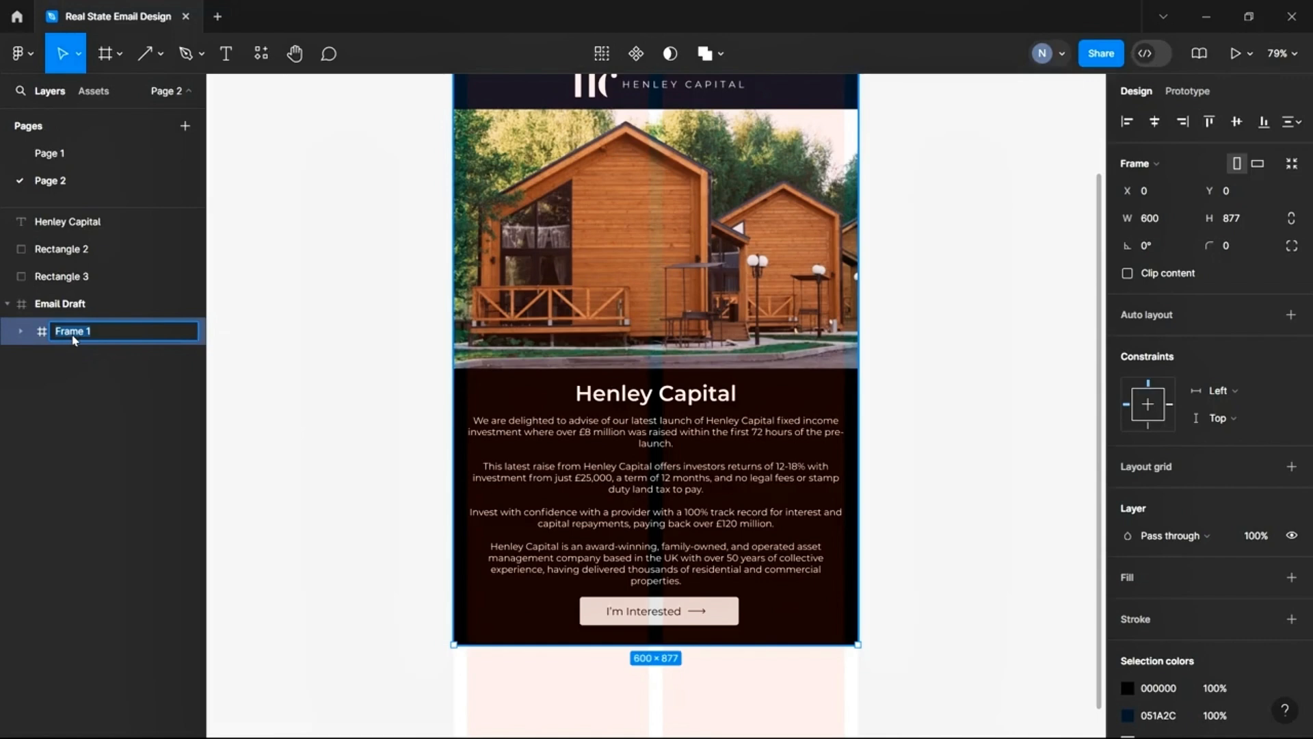
type("Hero Section")
left_click(434, 440)
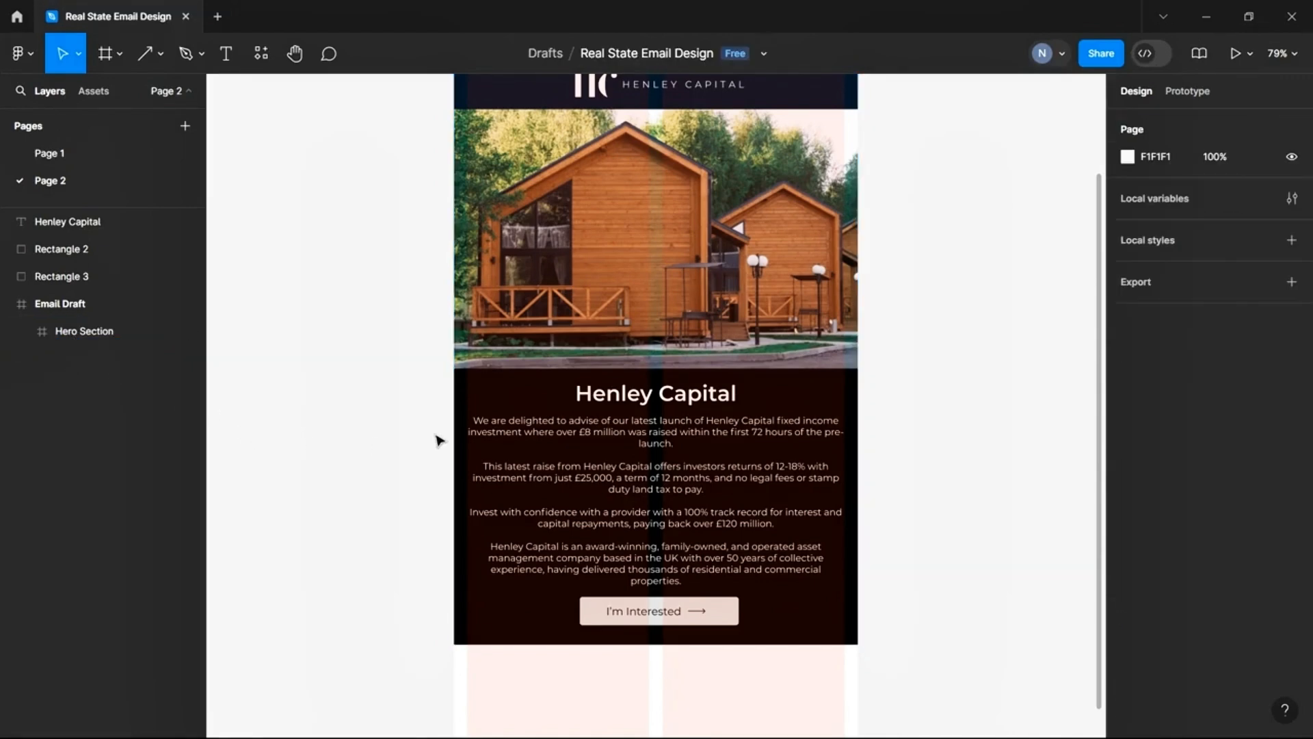
Extend the Email Draft frame downward to a height of about 1572, making room below the hero section
scroll(383, 474, "down", 6)
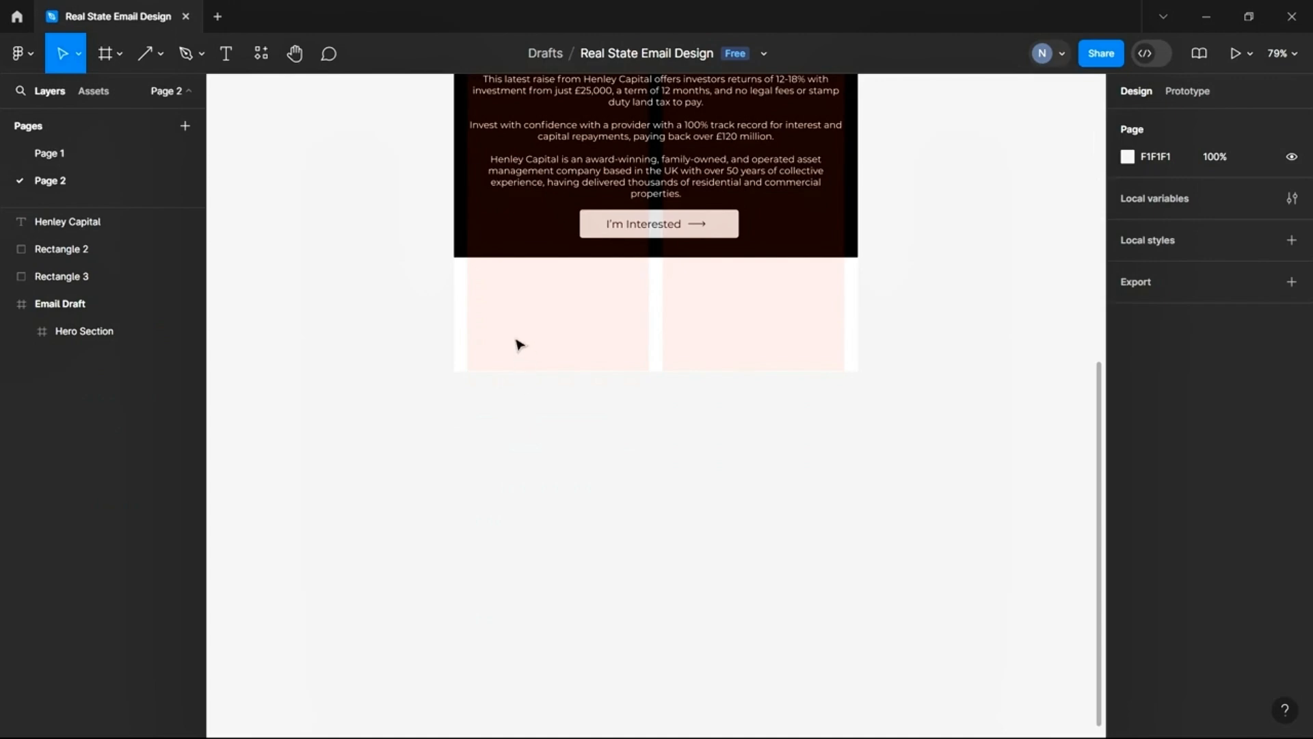
scroll(516, 346, "up", 4)
scroll(487, 372, "up", 10)
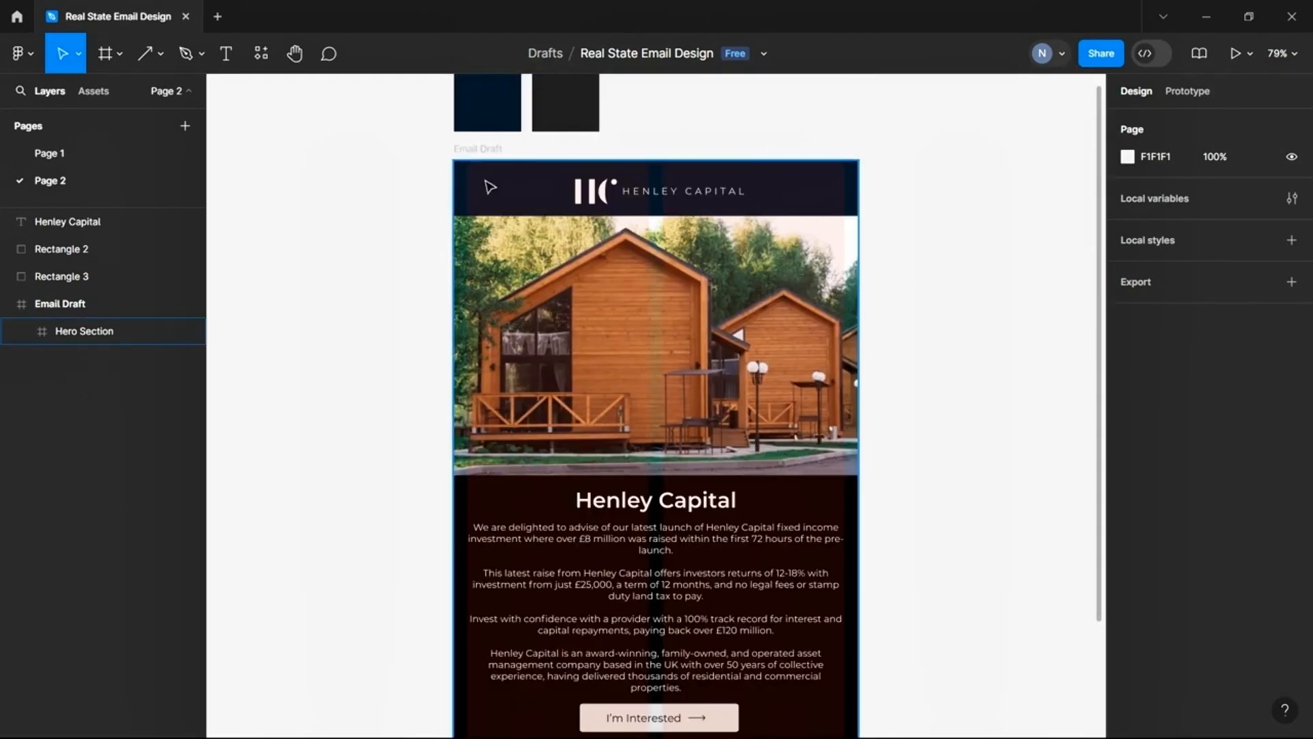
left_click(489, 150)
scroll(423, 353, "down", 6)
scroll(423, 353, "down", 5)
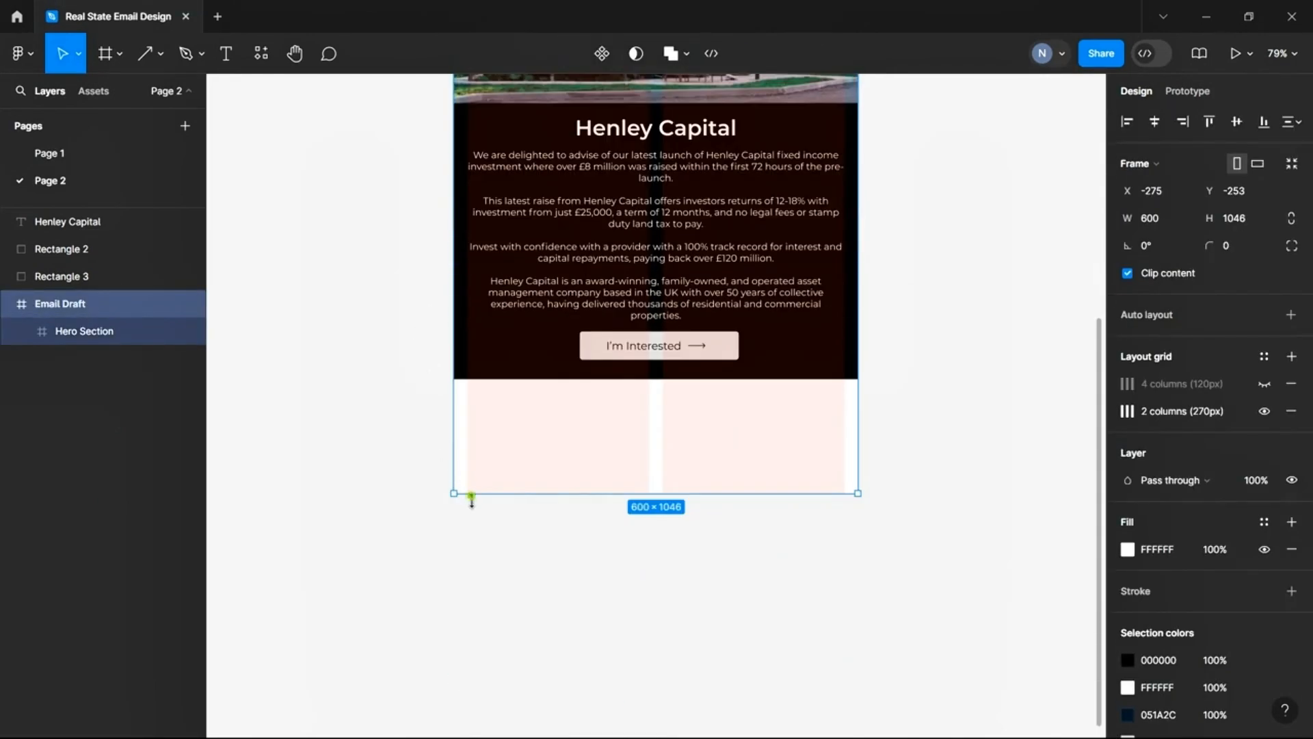
left_click_drag(471, 498, 478, 735)
left_click(392, 602)
scroll(392, 595, "down", 3)
scroll(397, 115, "up", 2)
left_click(470, 130)
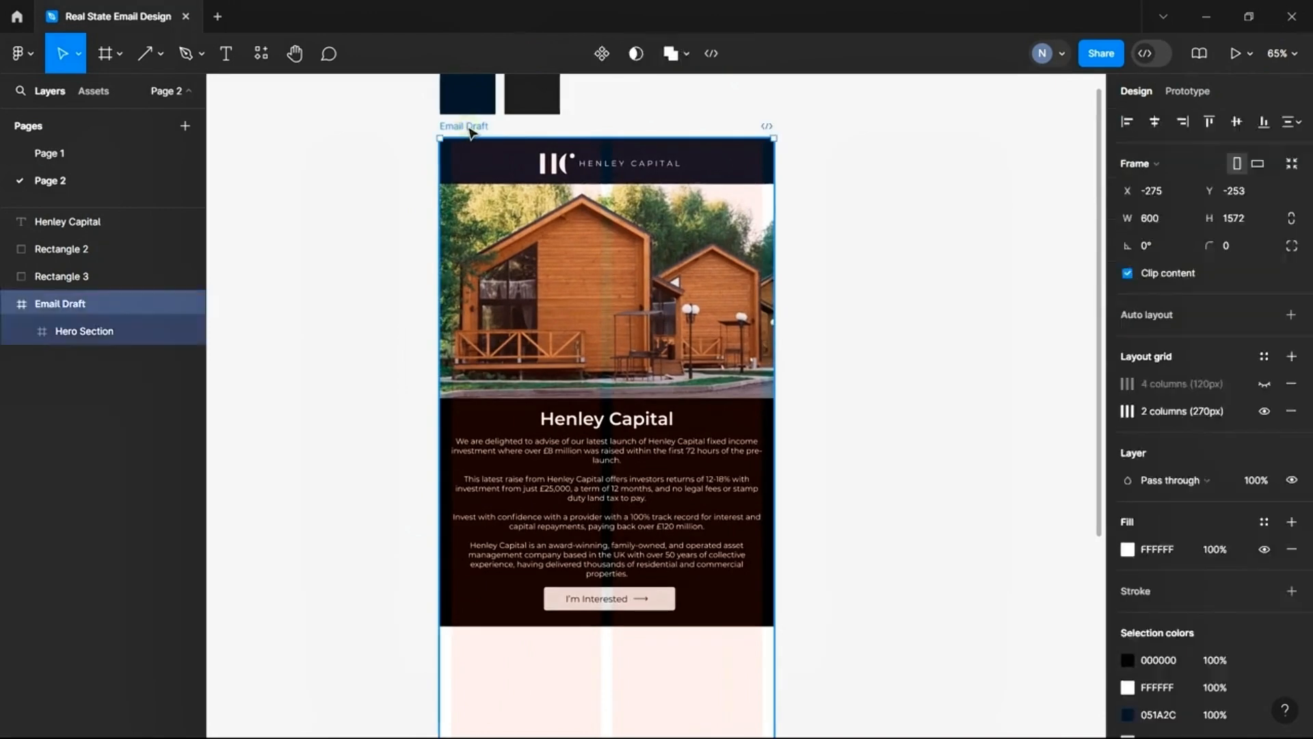
scroll(305, 305, "down", 8)
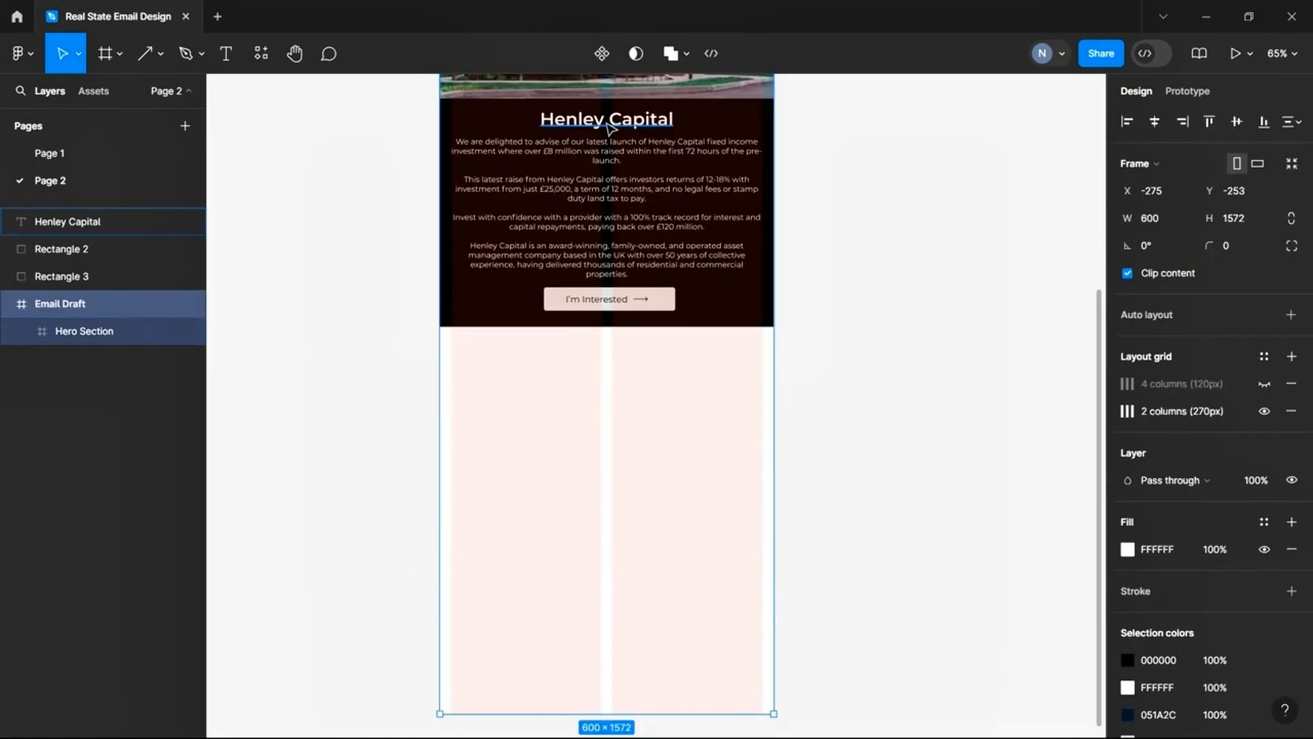
Duplicate the white Henley Capital heading just below the hero section and set the copy's fill to 222222
left_click(609, 126)
left_click_drag(608, 126, 613, 361)
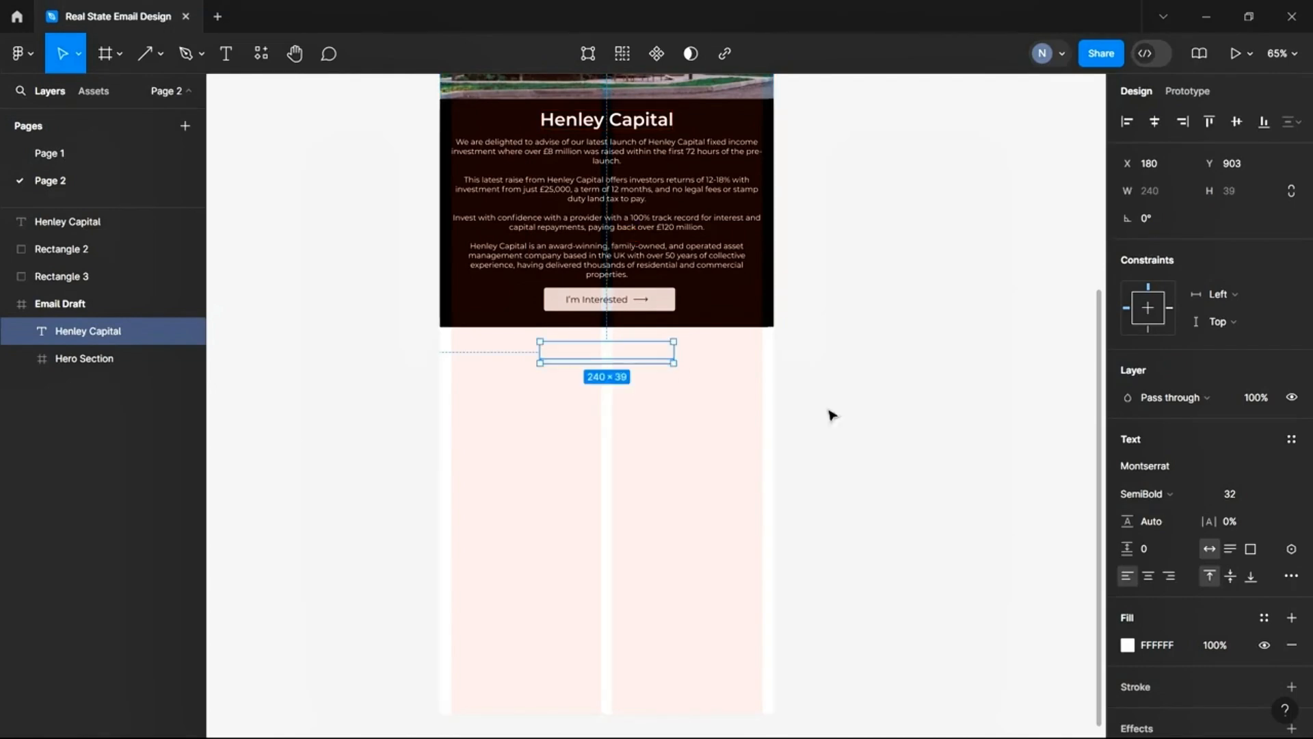
left_click(1129, 645)
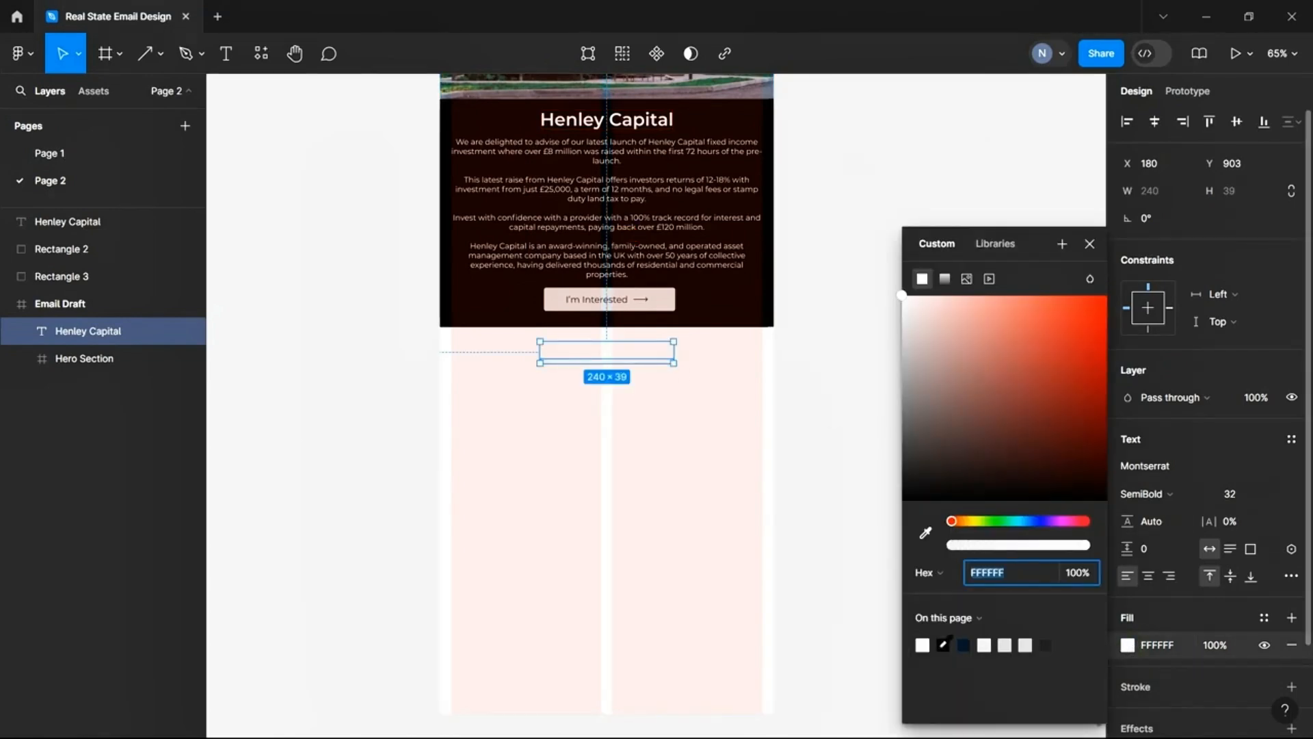
type("222222")
key("Return")
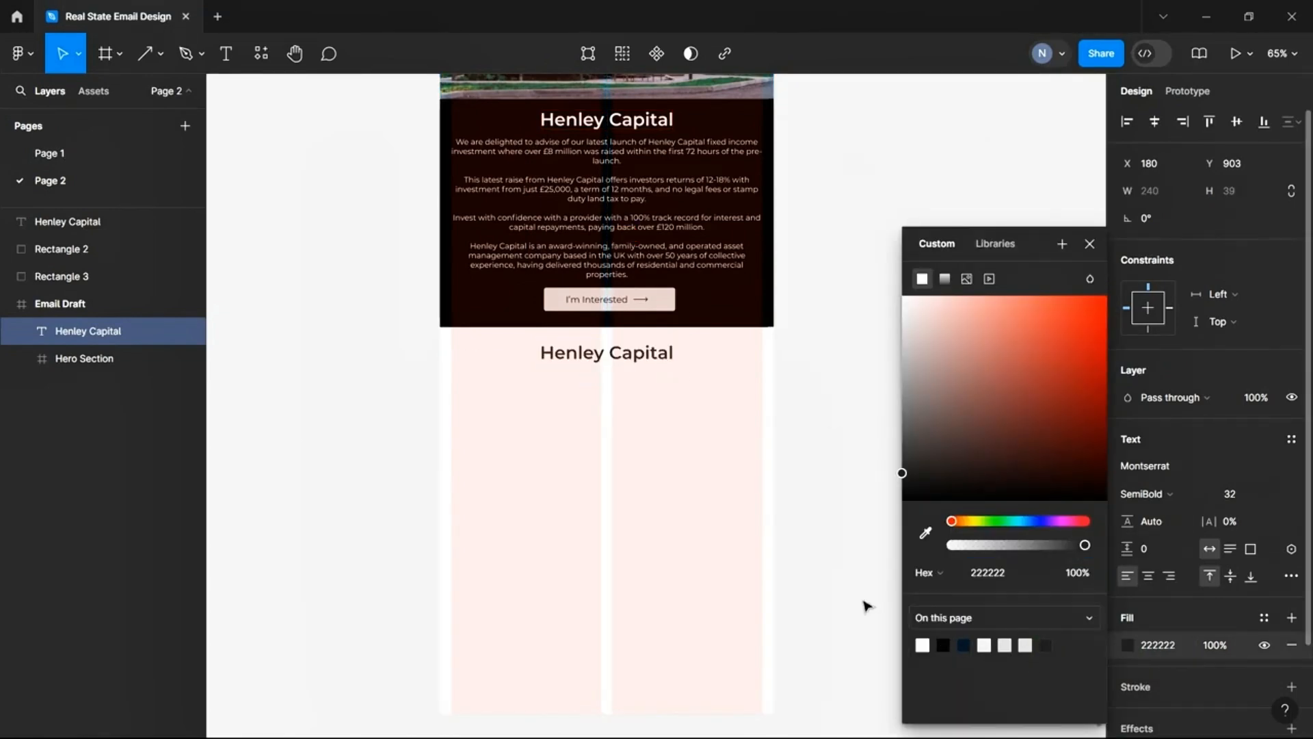
scroll(602, 341, "up", 6)
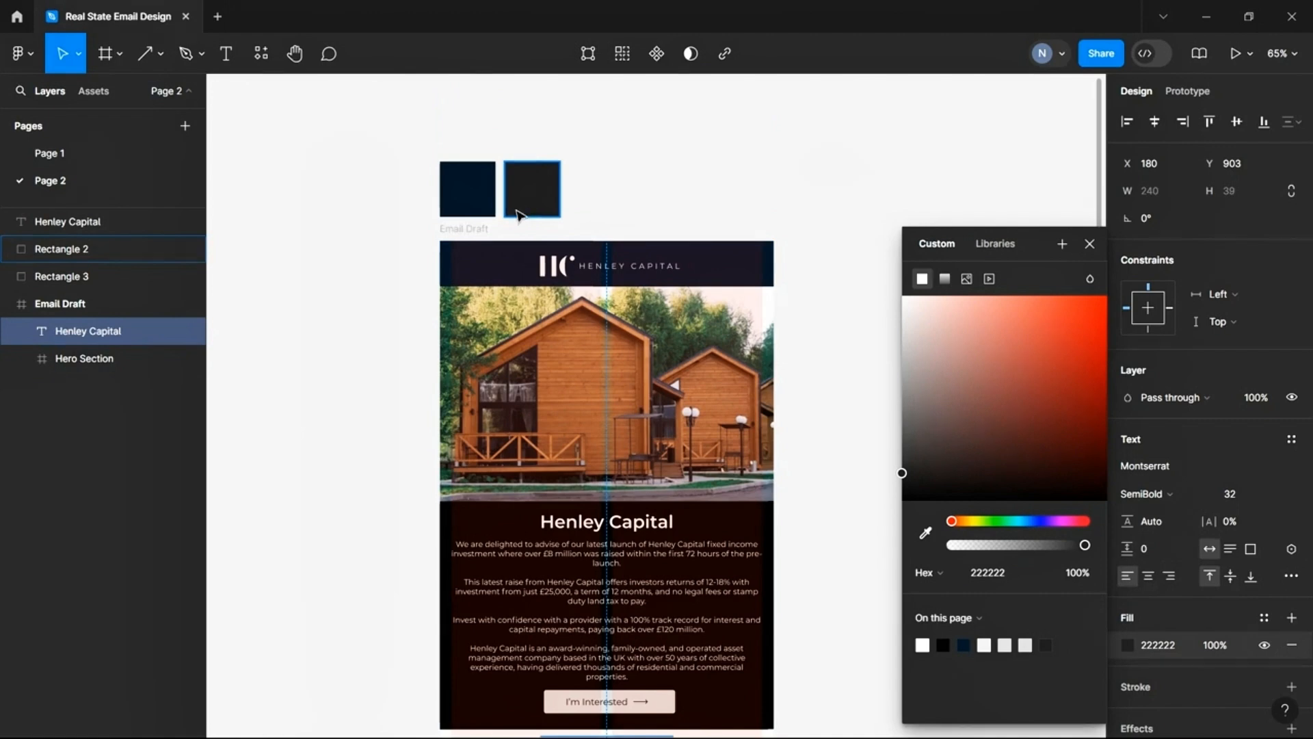
scroll(370, 451, "down", 7)
left_click(370, 450)
Duplicate the hero's body text beneath the dark Henley Capital heading and set the copy's fill to black, 000000
scroll(429, 396, "up", 2, "ctrl")
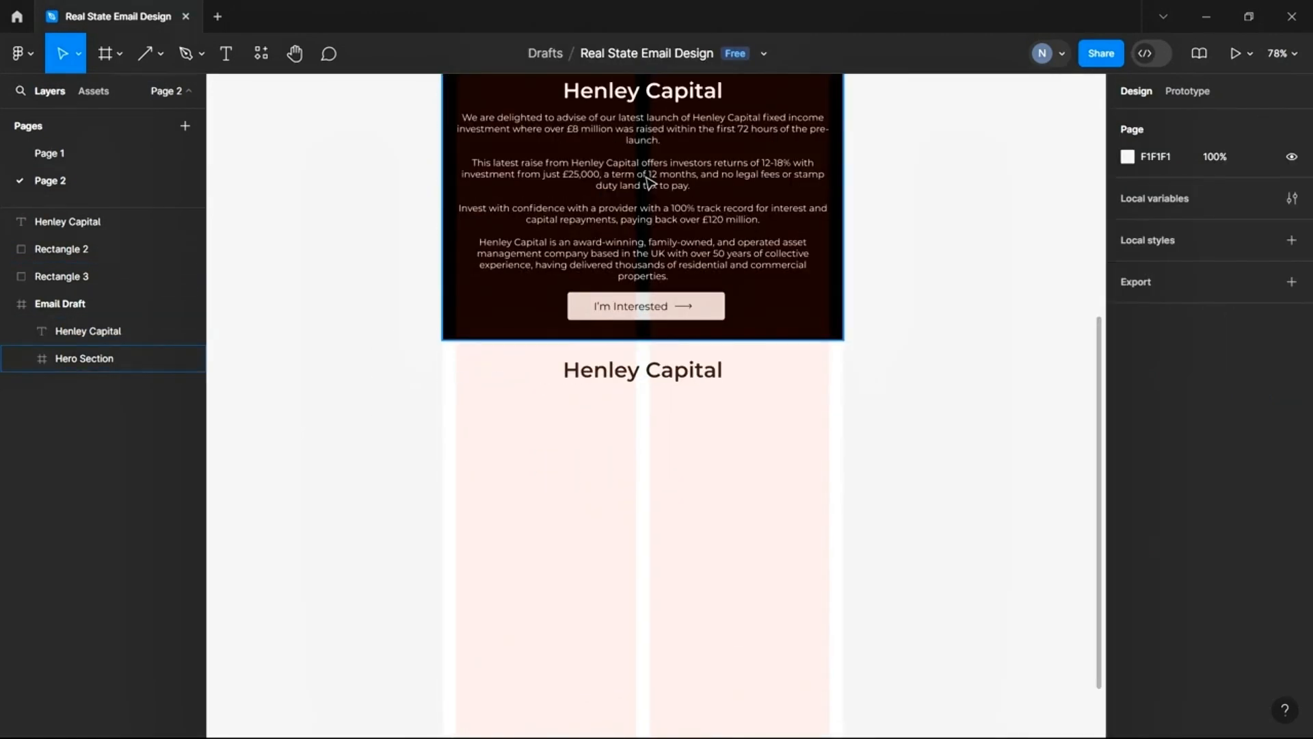
left_click(644, 180)
left_click(636, 179)
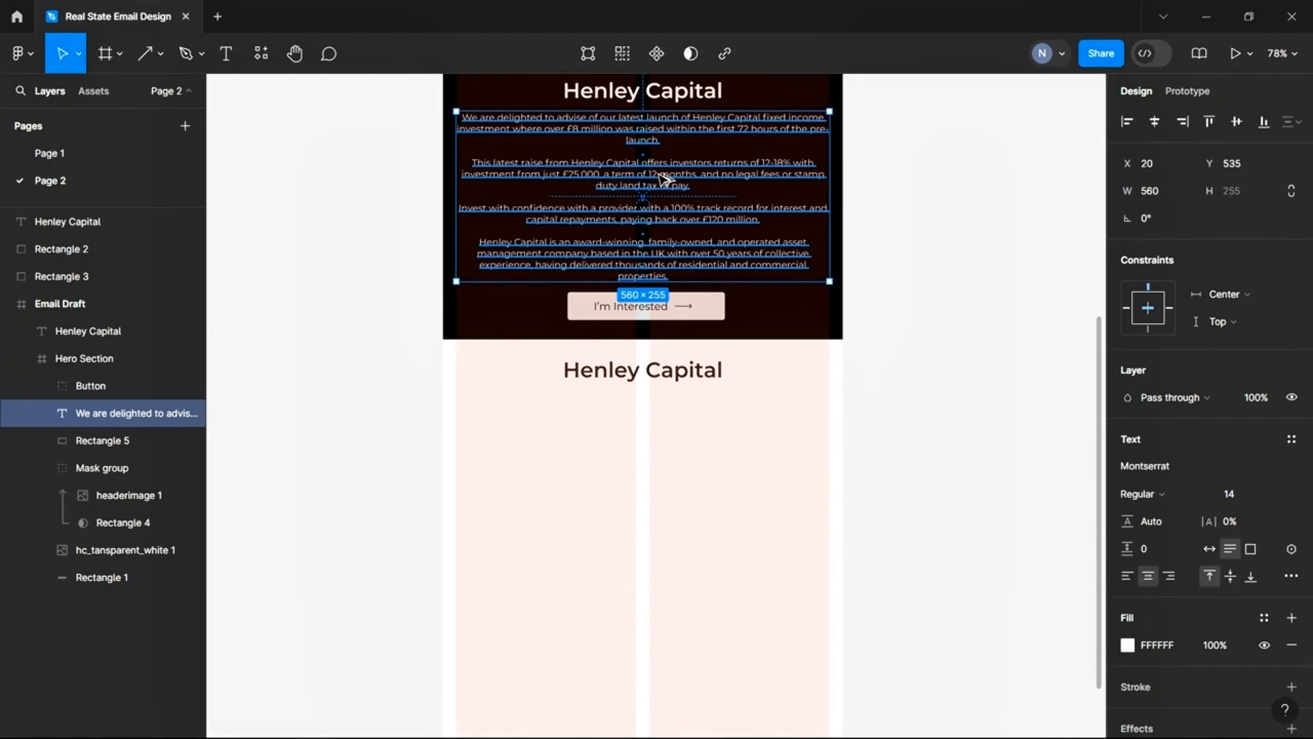
left_click_drag(663, 179, 661, 465)
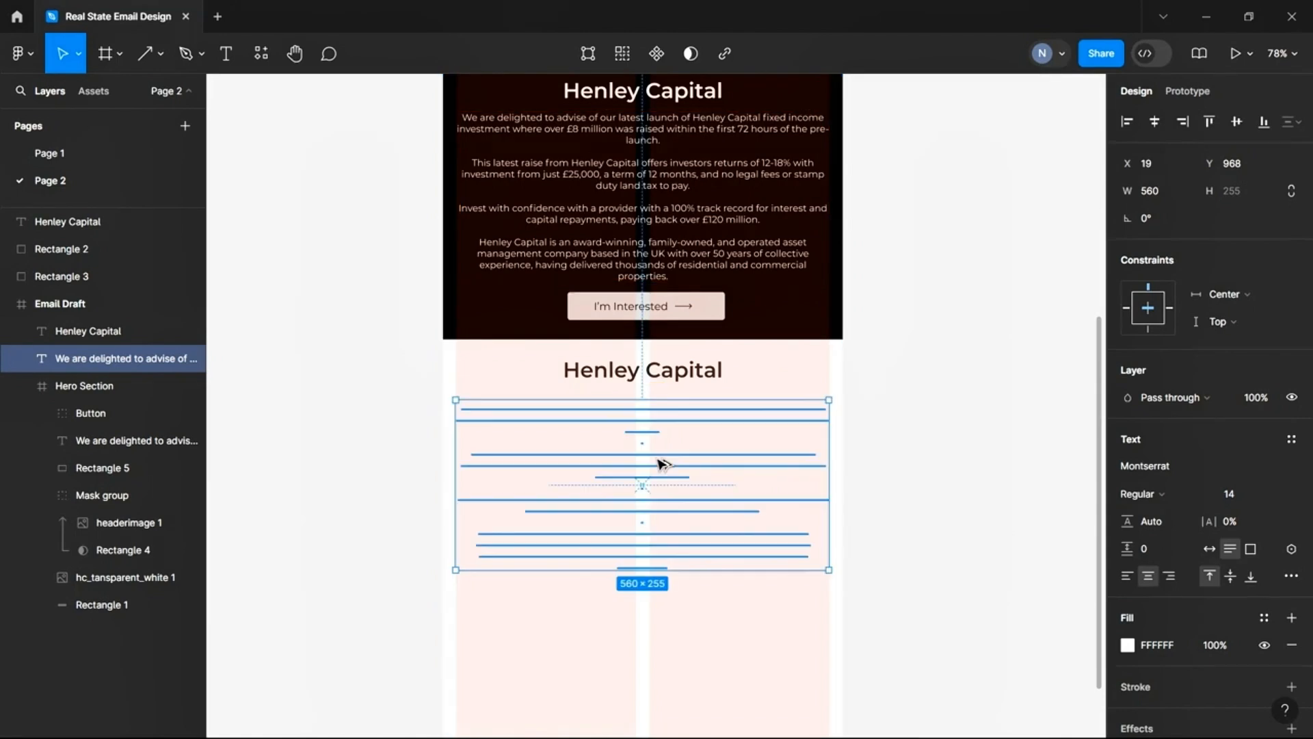
scroll(1218, 547, "down", 2)
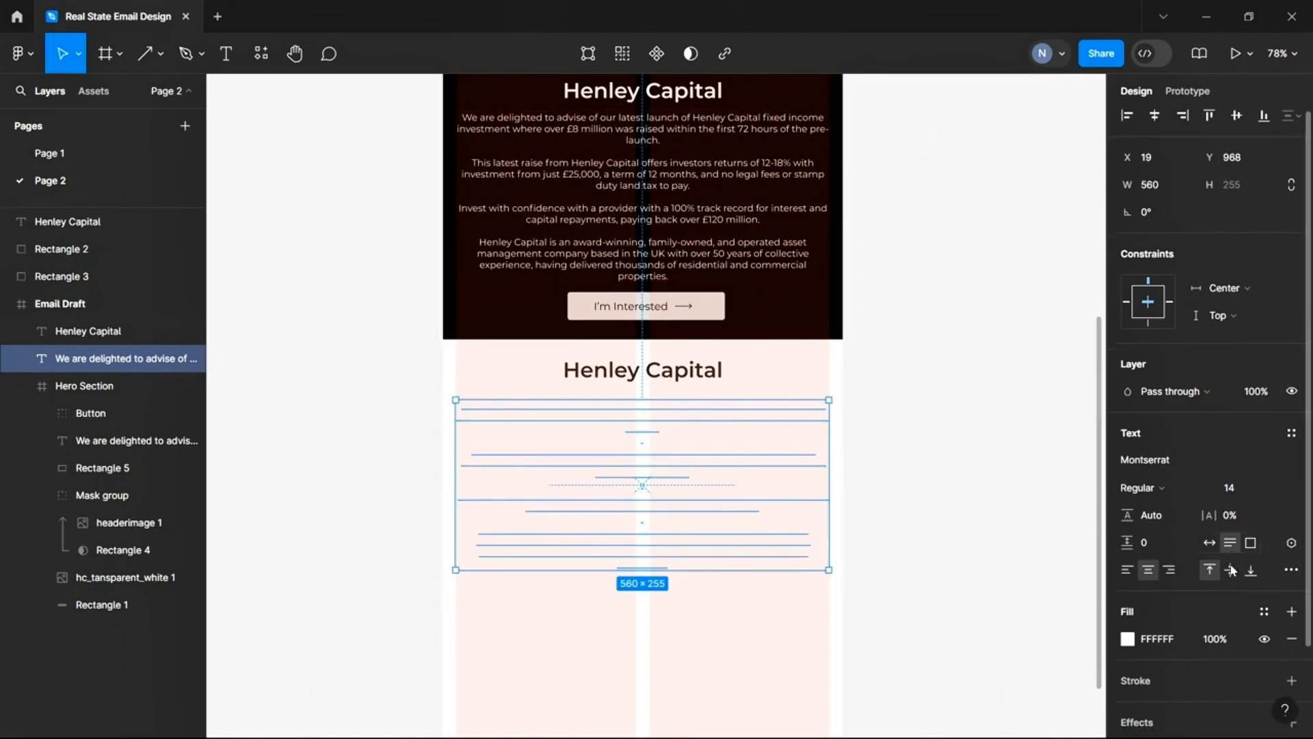
left_click(1126, 559)
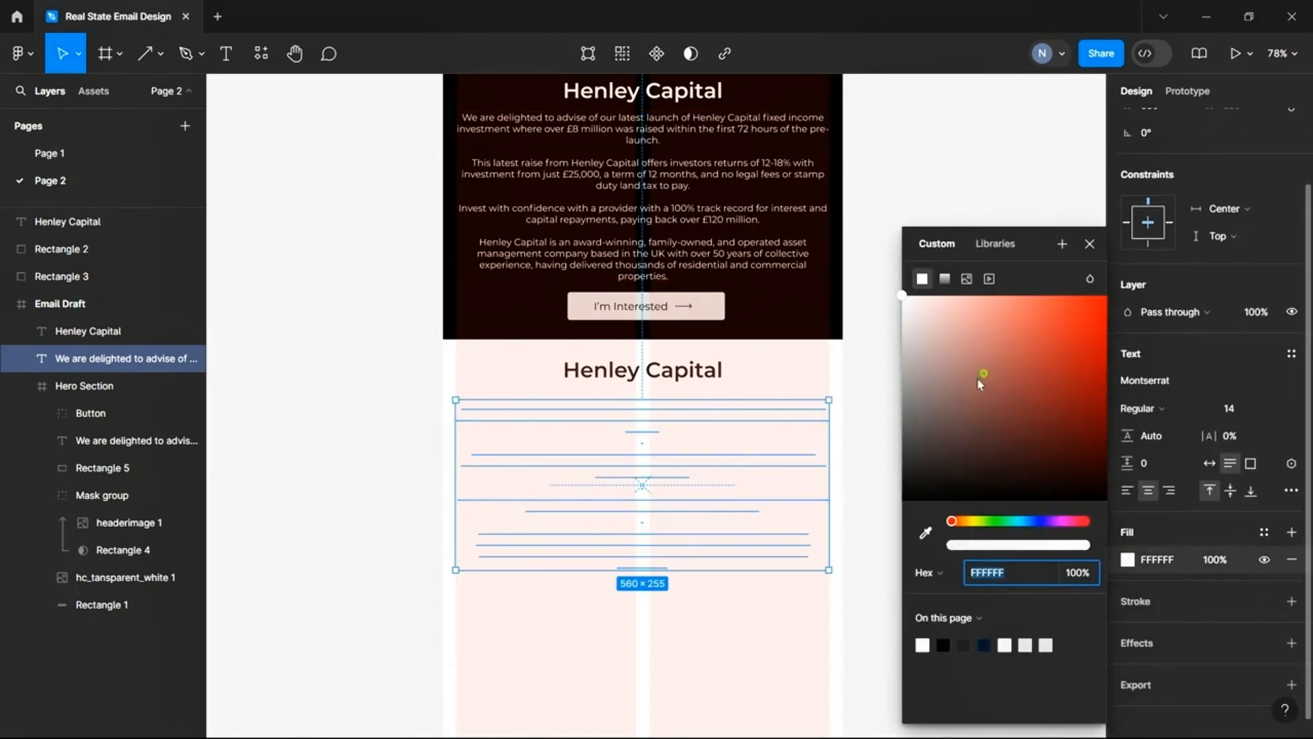
left_click(375, 491)
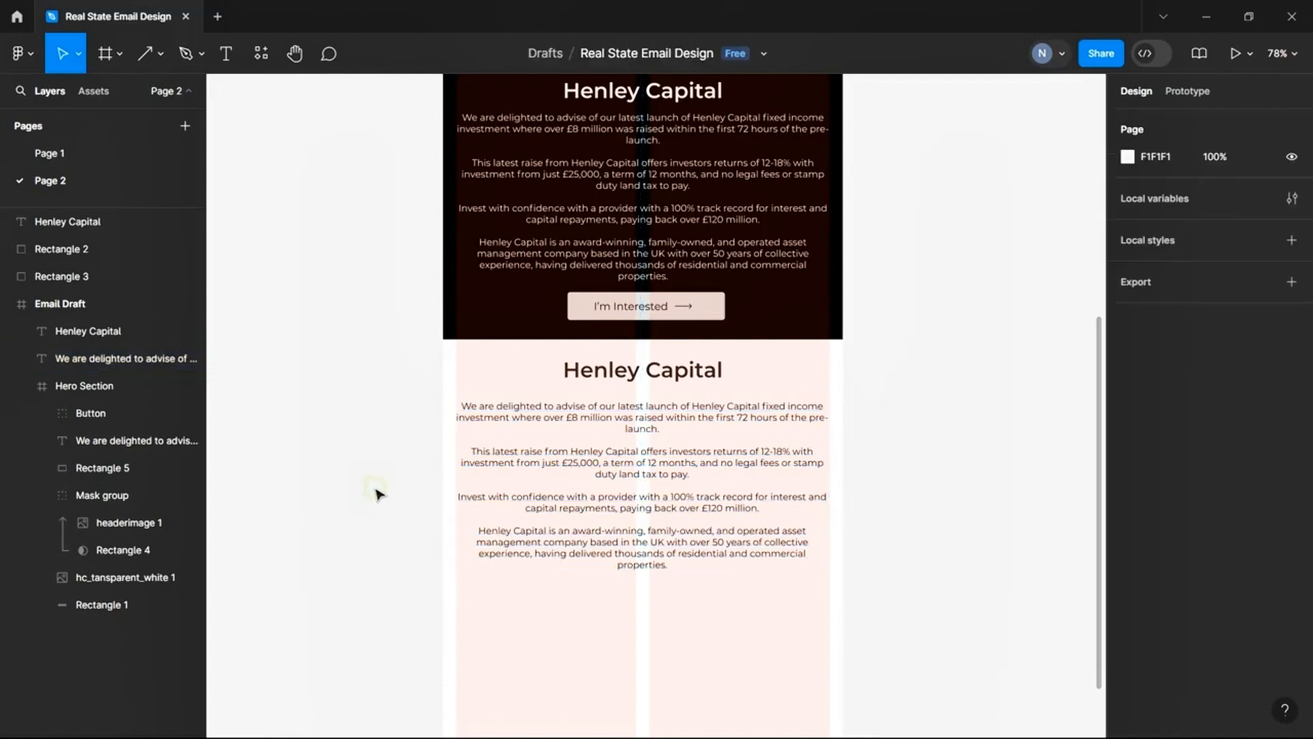
Set the vertical spacing between the dark Henley Capital heading and its body text to 20
left_click(561, 489)
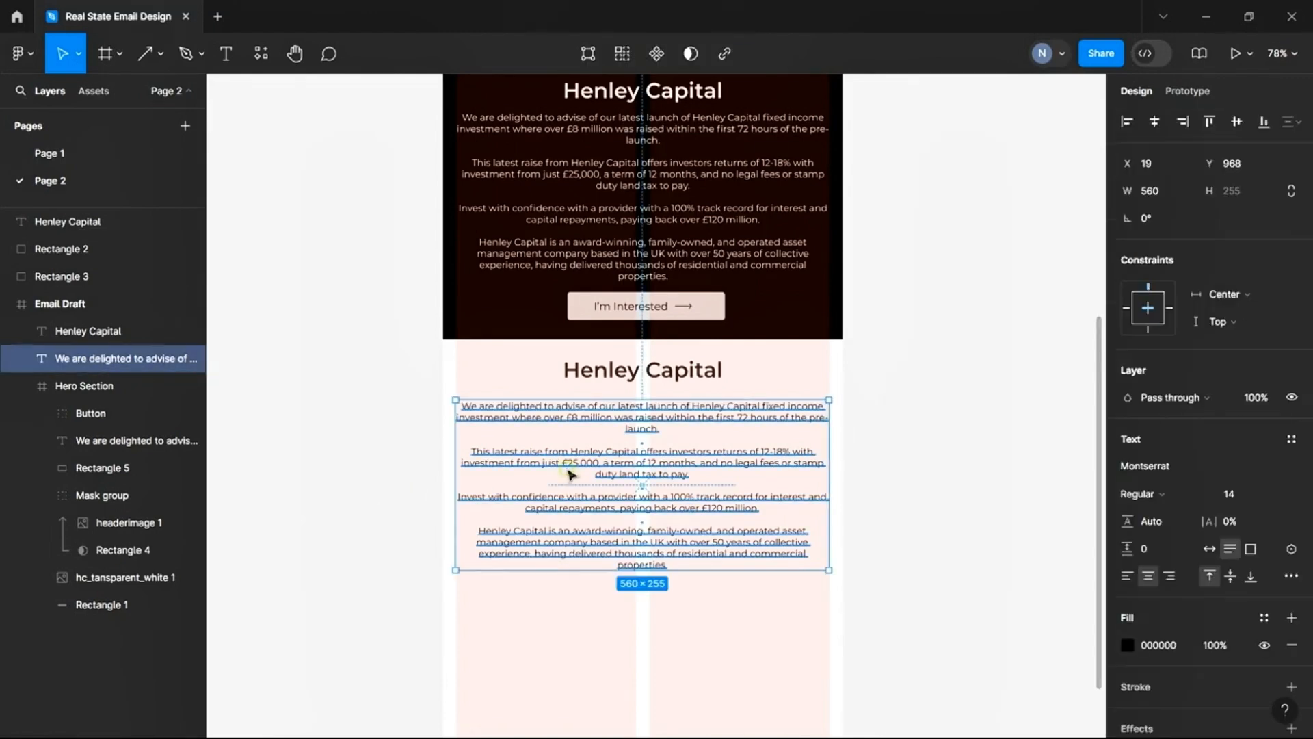
left_click(619, 379, "shift")
left_click_drag(1125, 246, 1117, 253)
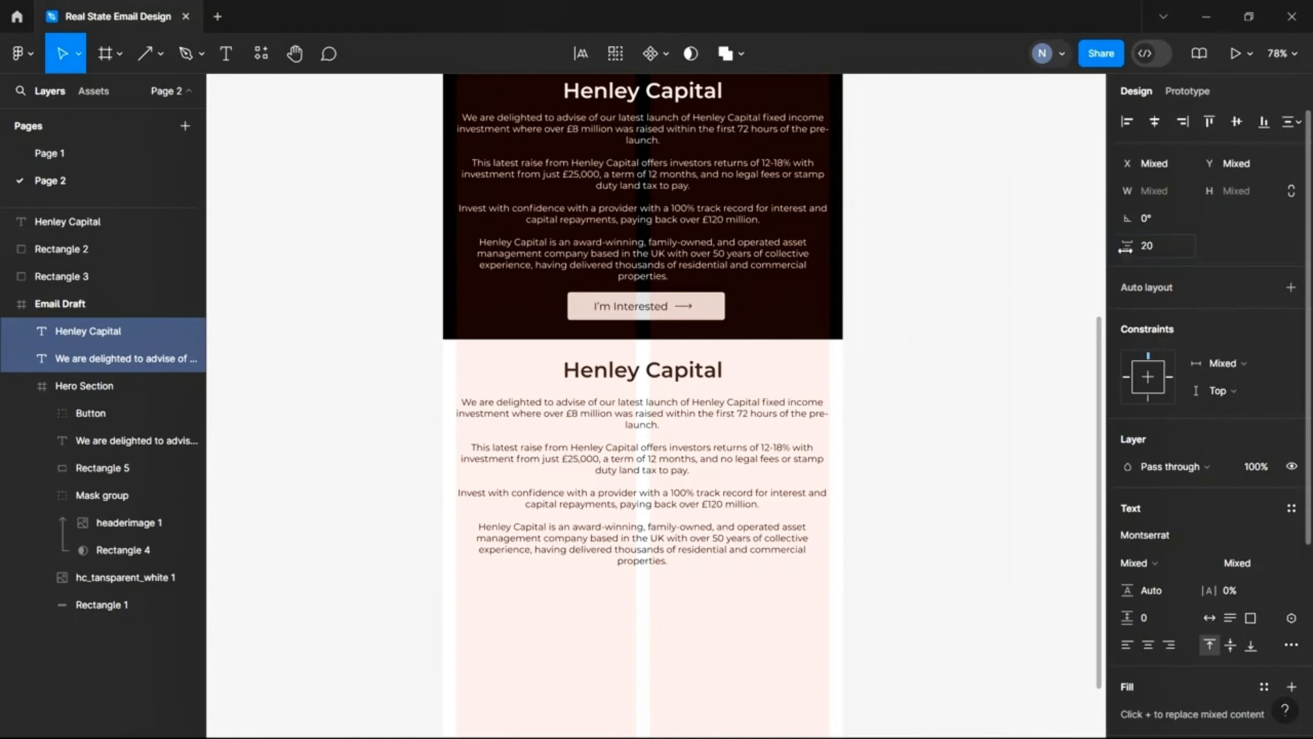
mouse_move(642, 391)
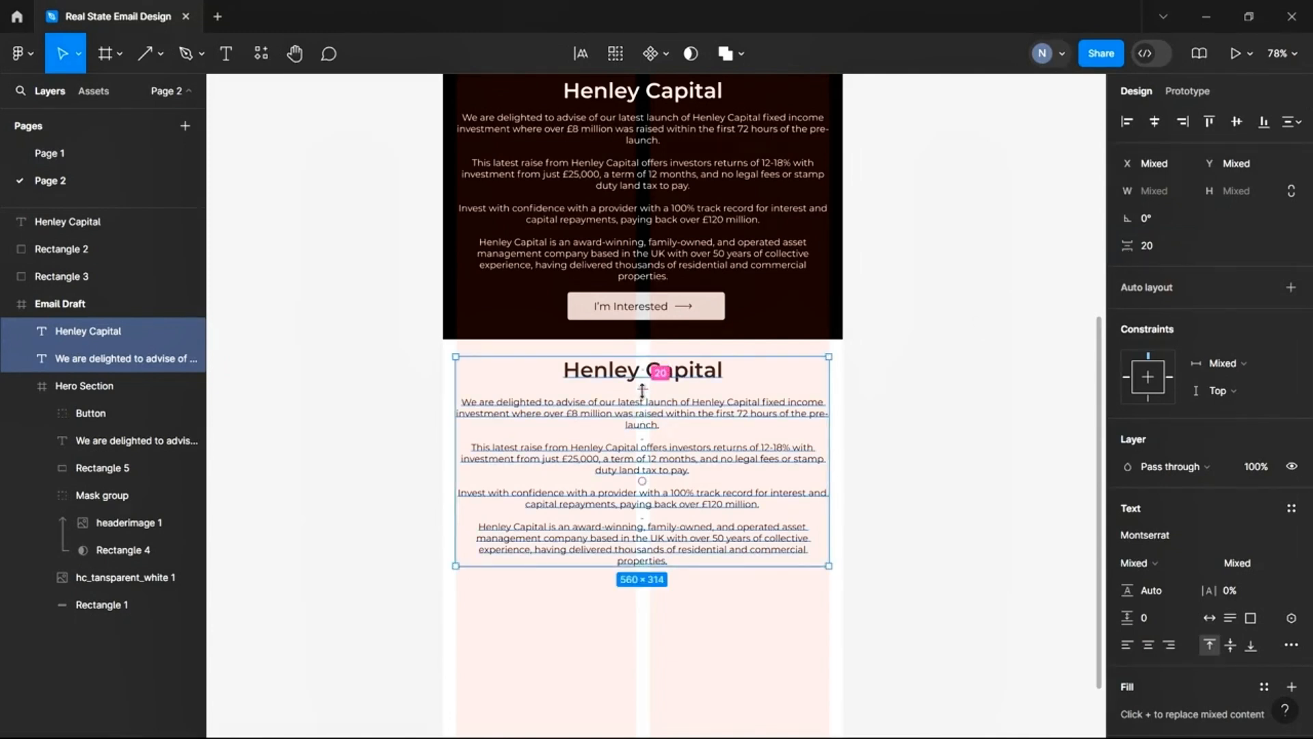
left_click(922, 424)
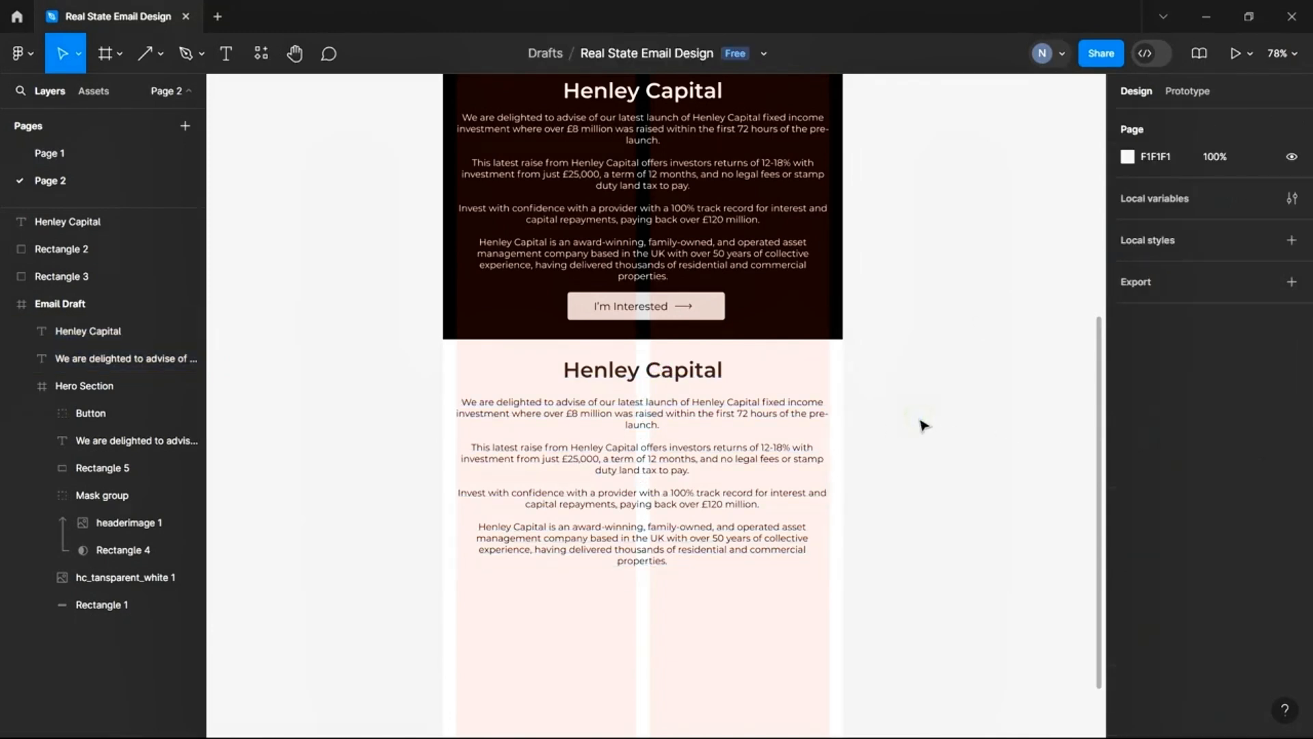
Draw a rectangle about 262 × 227 in the first column below the body text and duplicate it into the second column
scroll(922, 424, "down", 2)
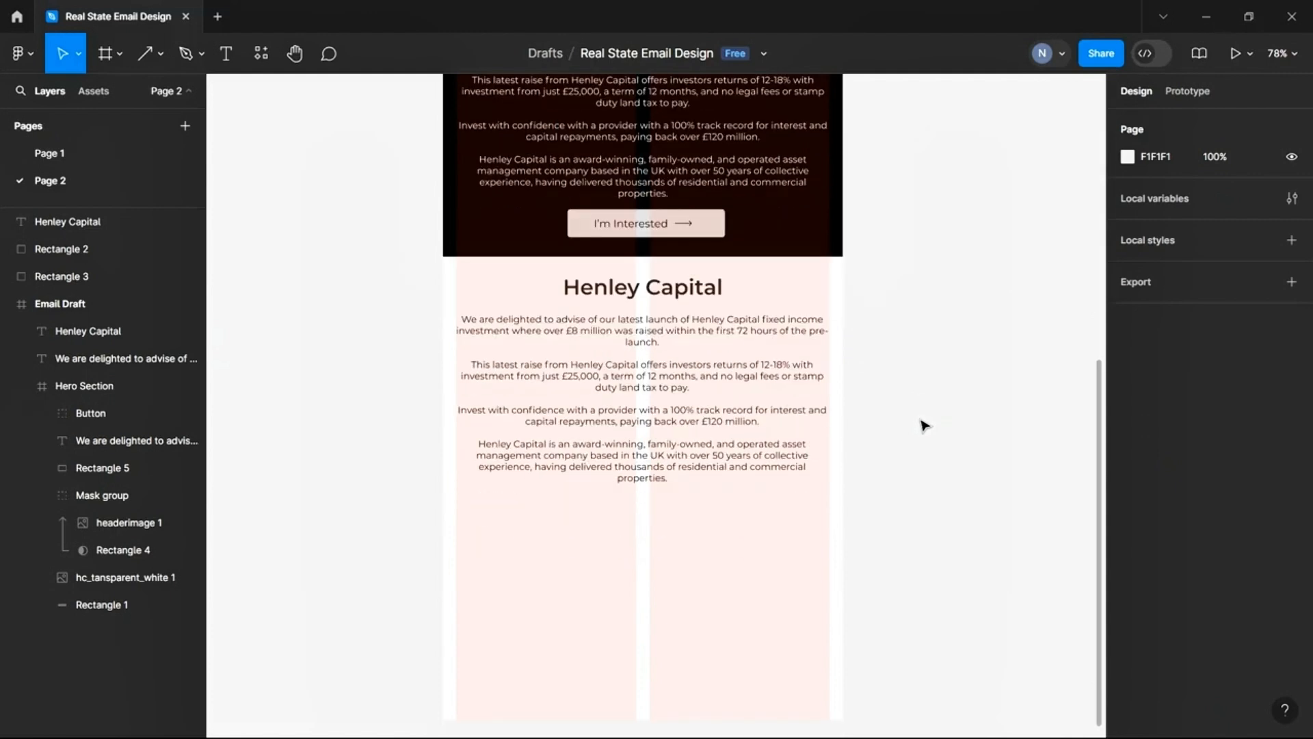
scroll(922, 424, "down", 2)
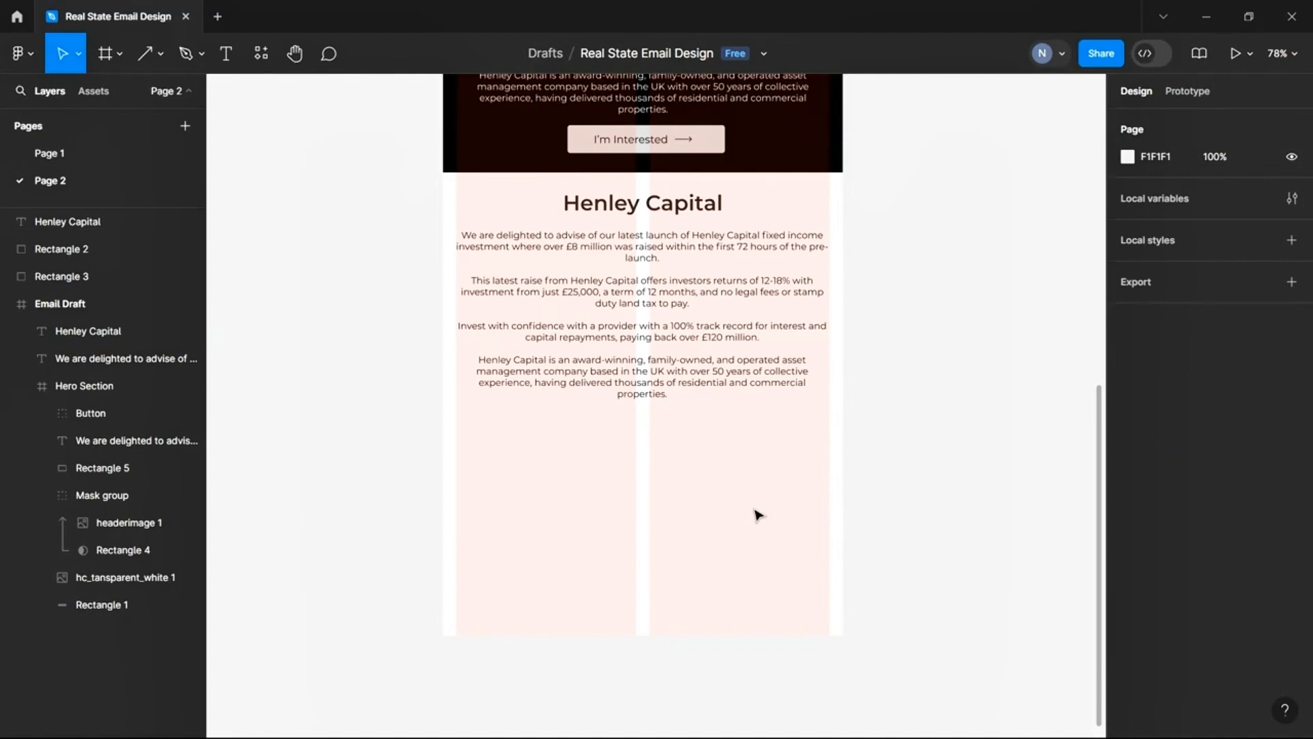
left_click(106, 55)
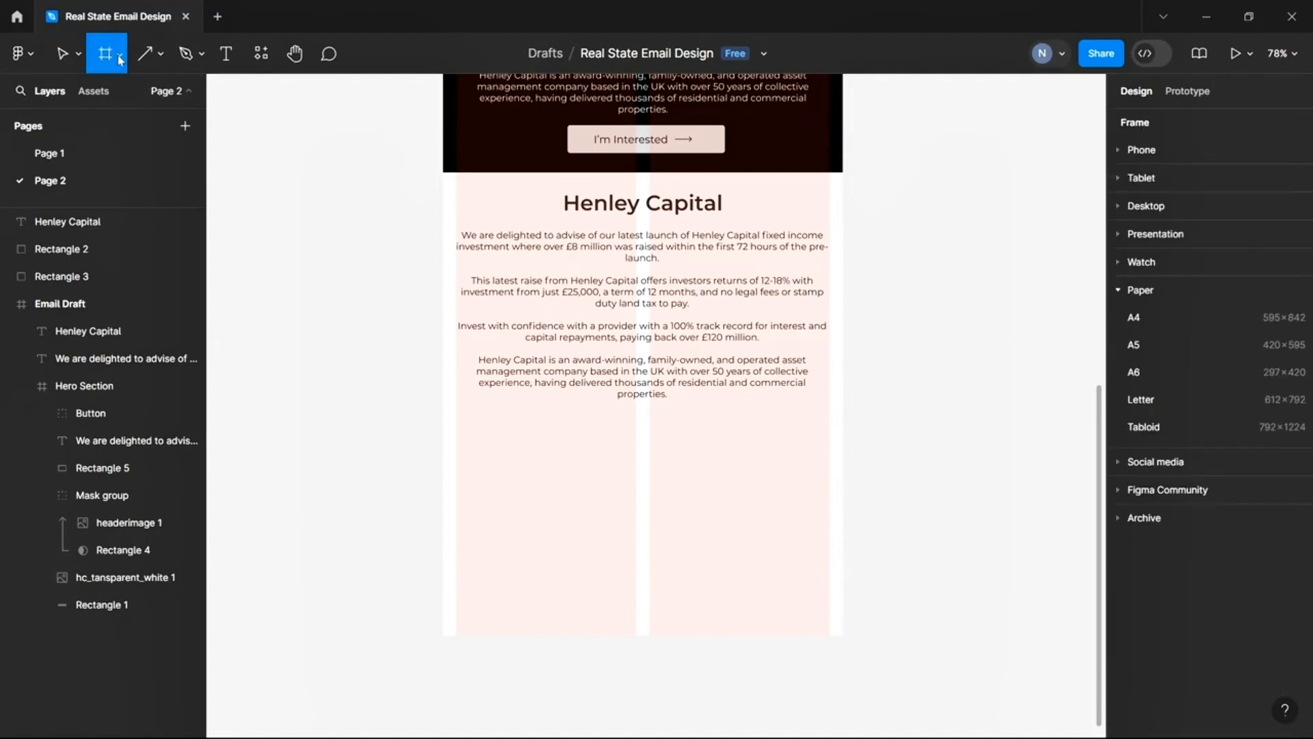
left_click(120, 58)
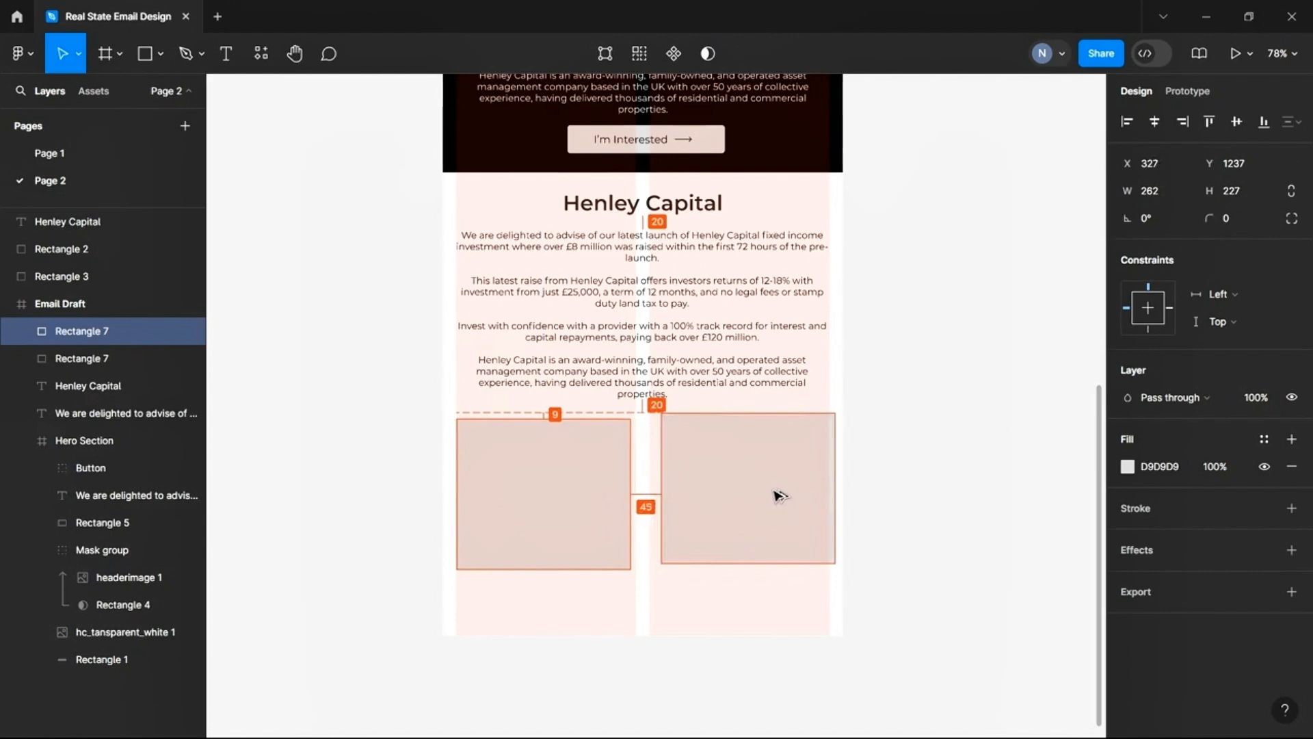
mouse_move(777, 495)
left_mouse_down()
mouse_move(755, 498)
mouse_move(831, 474)
left_mouse_up()
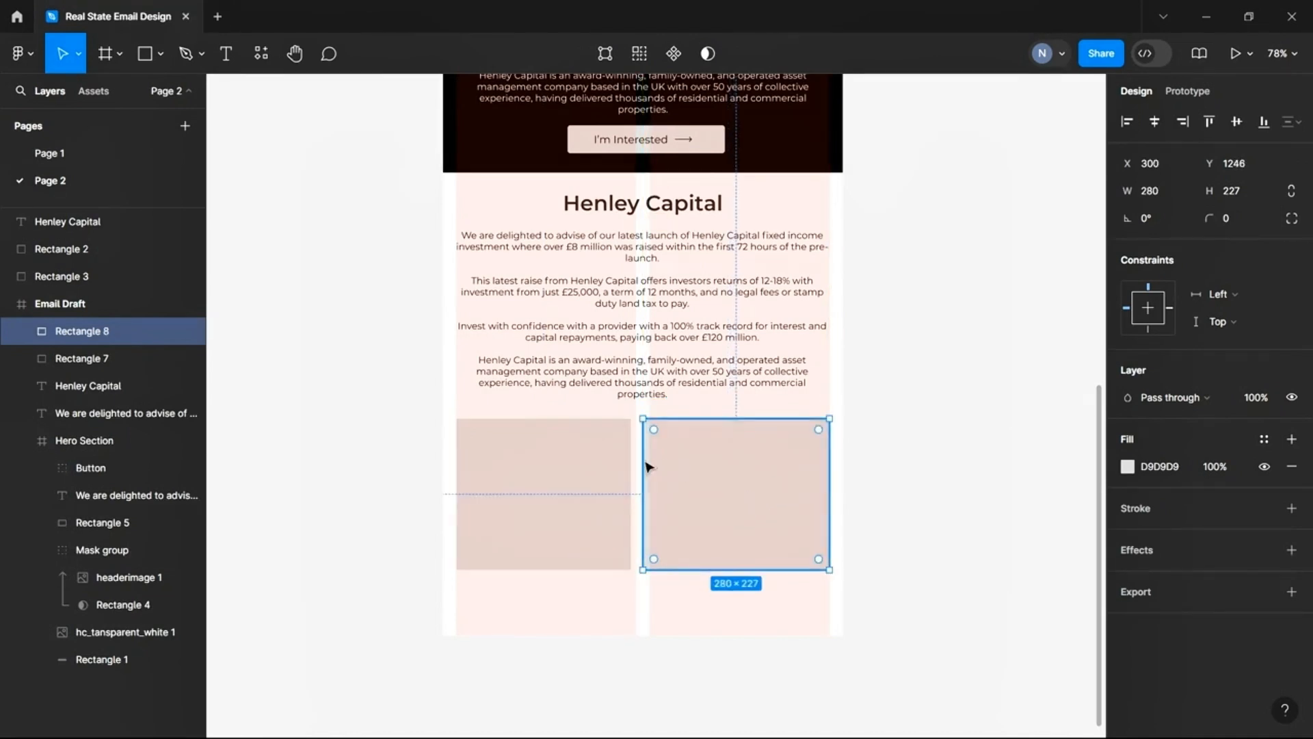
Adjust the widths of both placeholder rectangles so their inner edges meet the two grid columns
left_click_drag(645, 462, 651, 456)
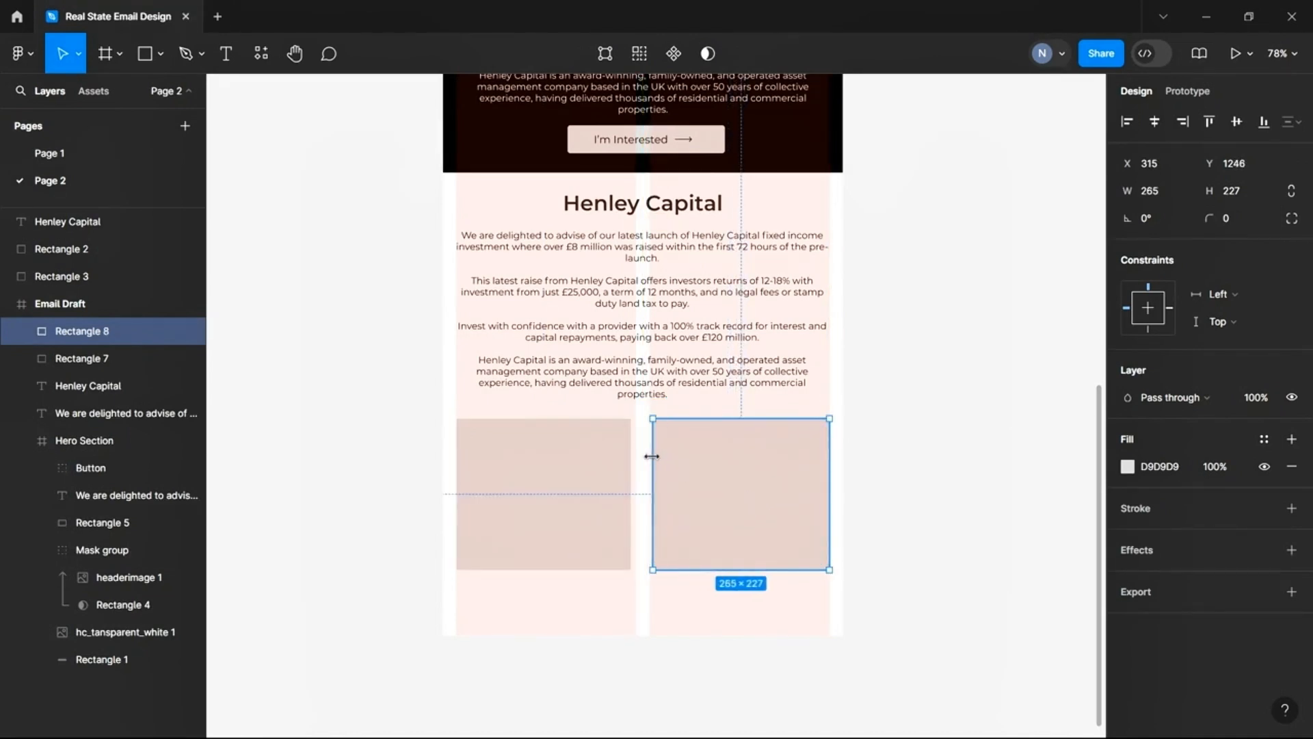
left_click(511, 475)
left_click_drag(627, 448, 637, 449)
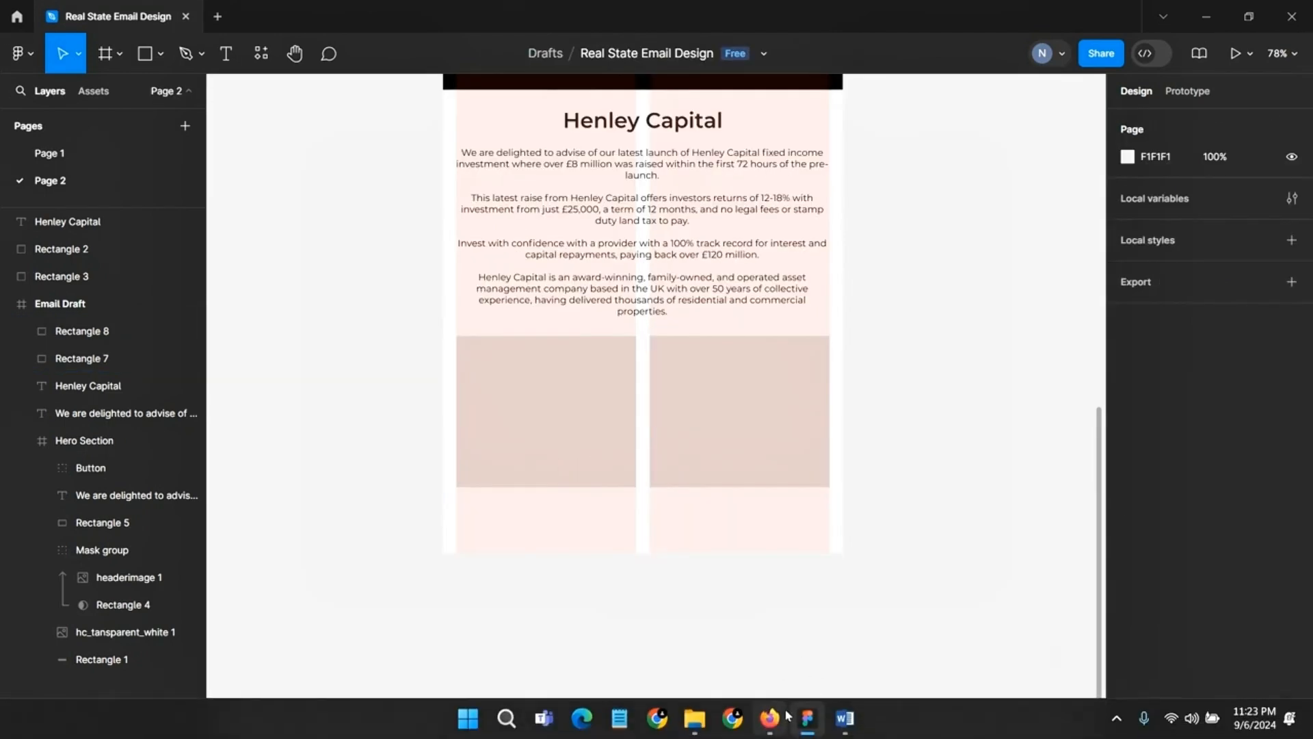
Import unnamed1_Y01.png, unnamed2.png, unnamed3.png and unnamed4_Jby.png from the images folder and place them, scaled down, beside the email frame
left_click(770, 717)
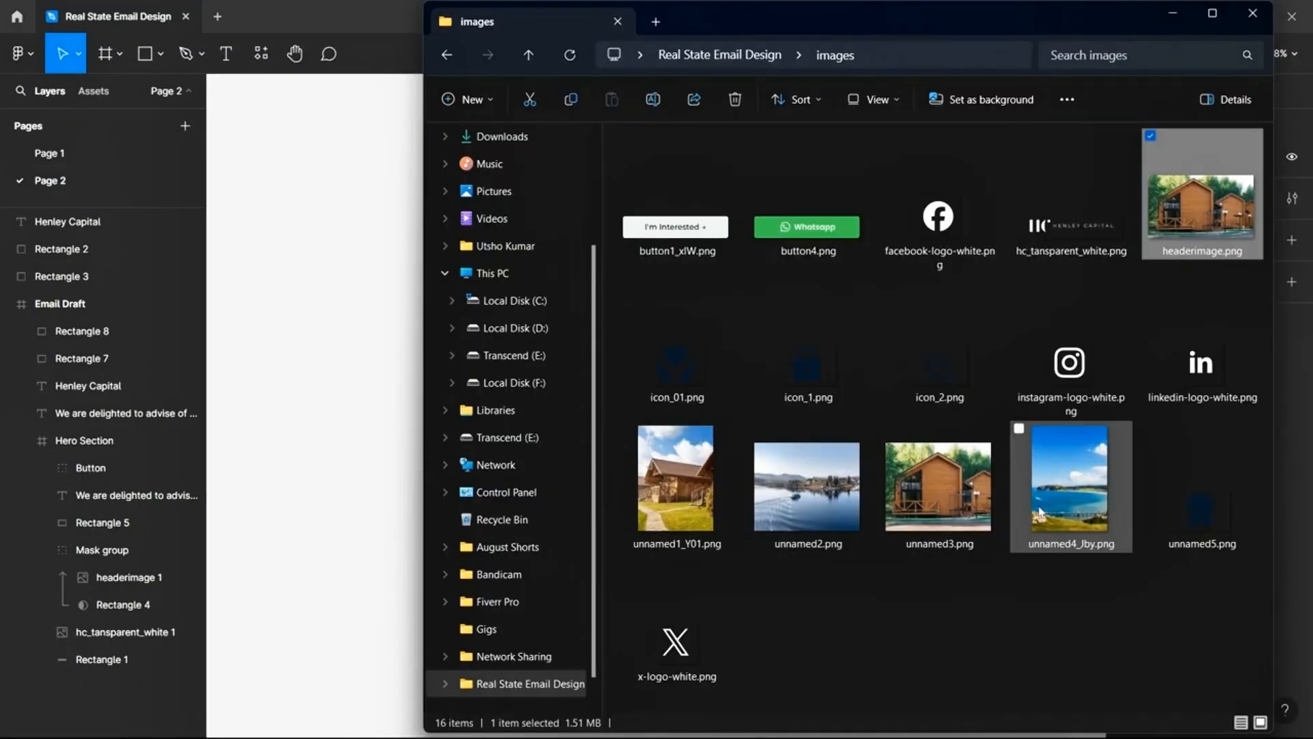
left_click(1040, 511)
left_click(937, 486, "ctrl")
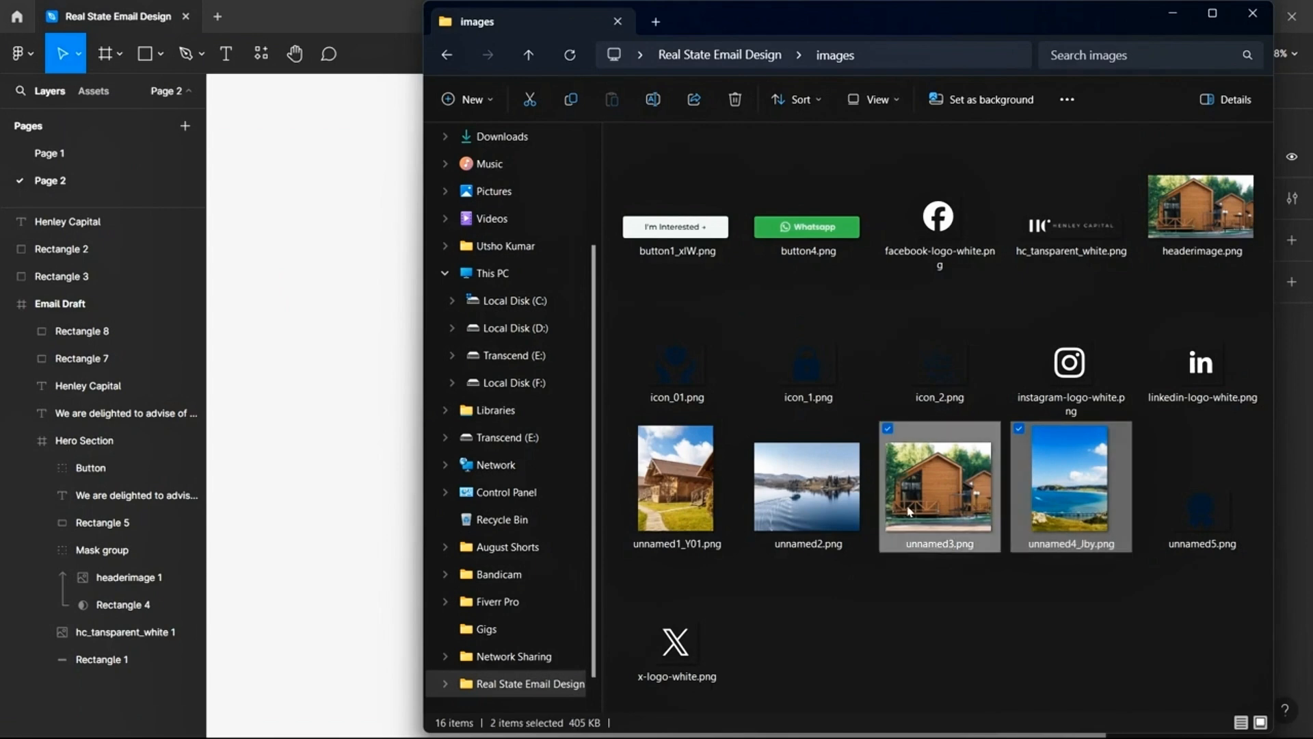
left_click(807, 486, "ctrl")
left_click_drag(781, 490, 267, 467)
scroll(266, 467, "down", 6)
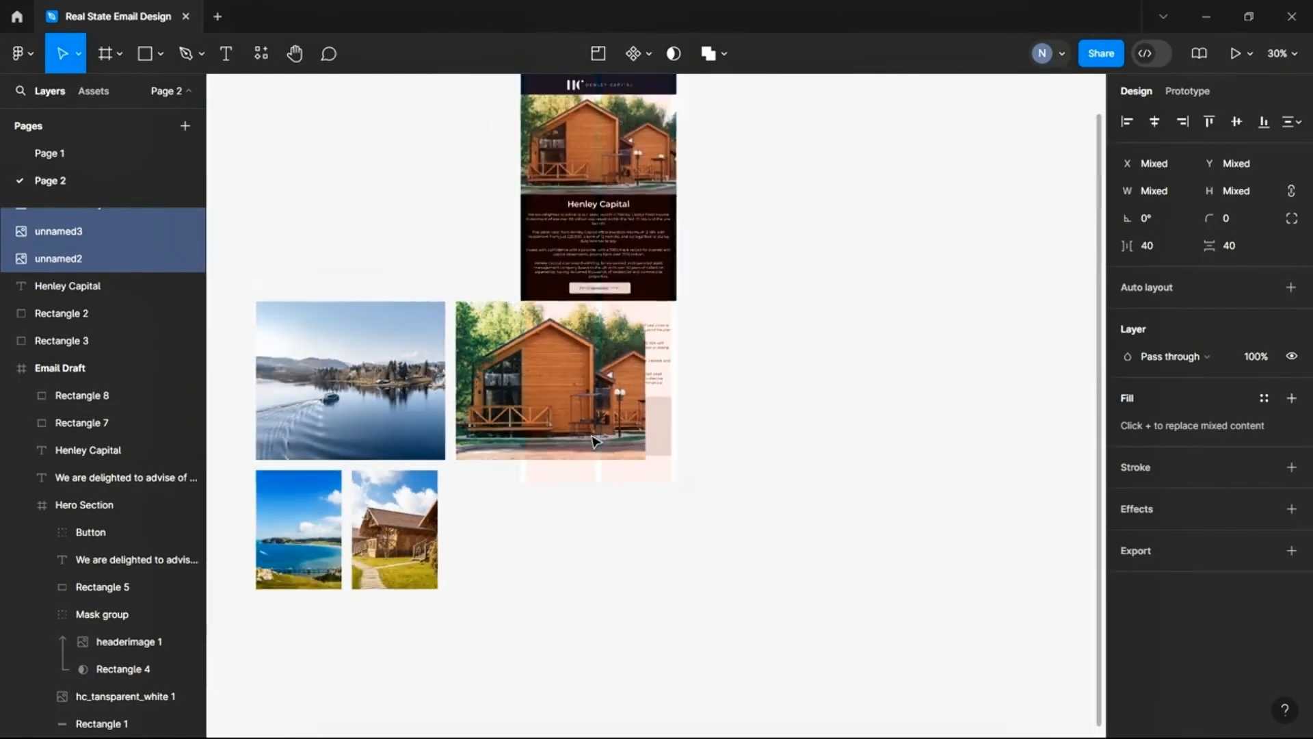
left_click_drag(639, 472, 420, 472)
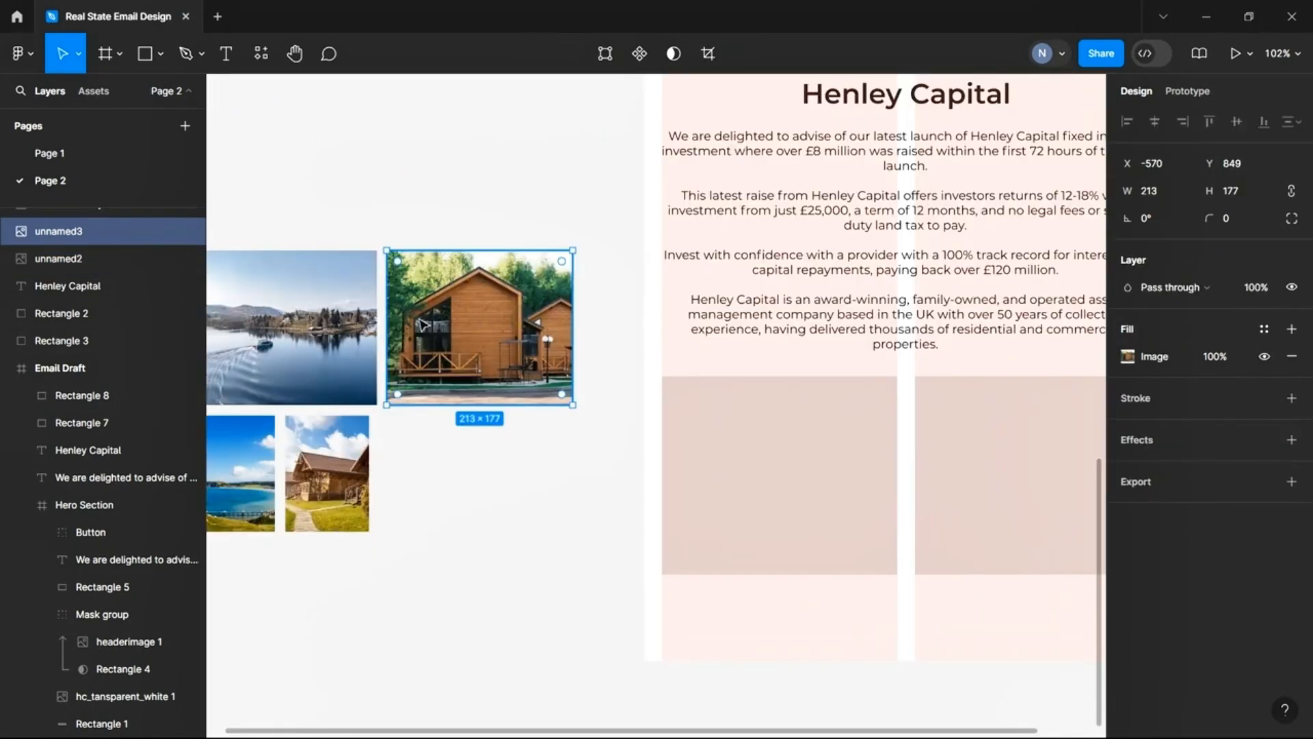
Place the lake image in the first column below the body text at about 270 × 225 and delete both placeholder rectangles
left_click_drag(254, 320, 732, 446)
scroll(808, 473, "down", 2)
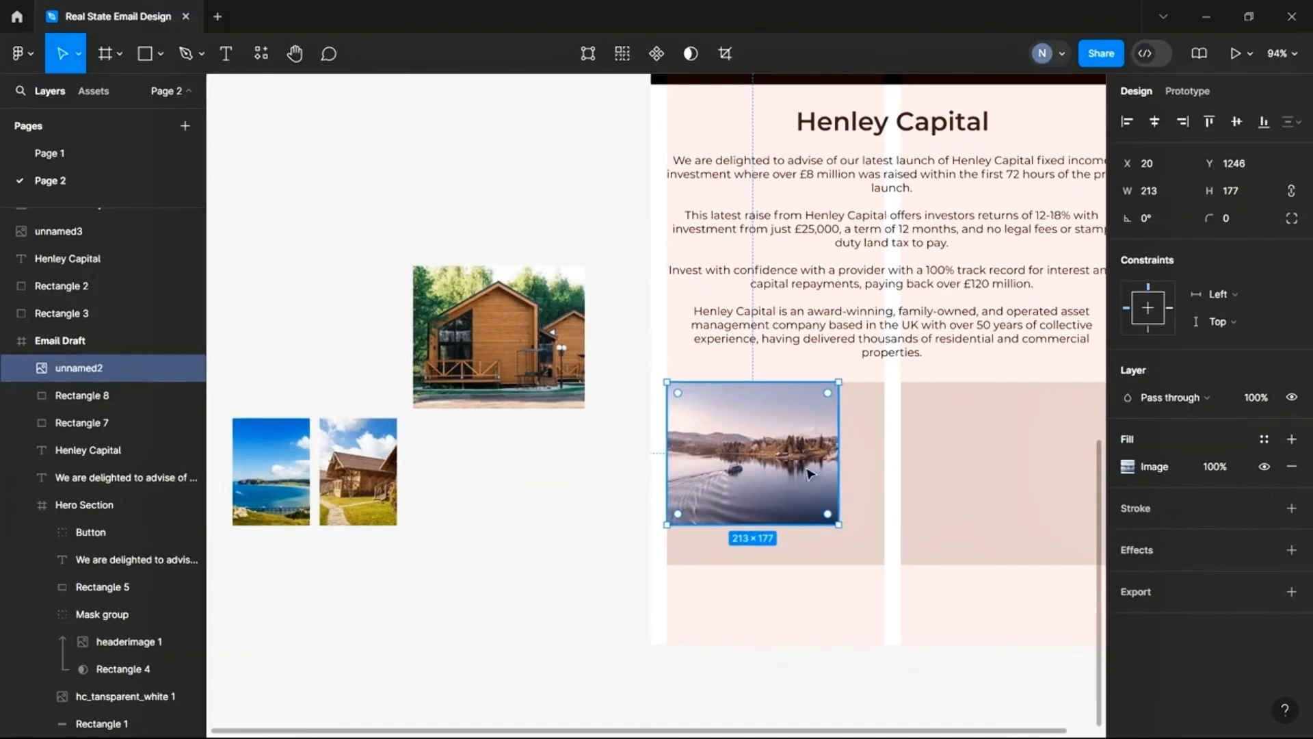
left_click(125, 424)
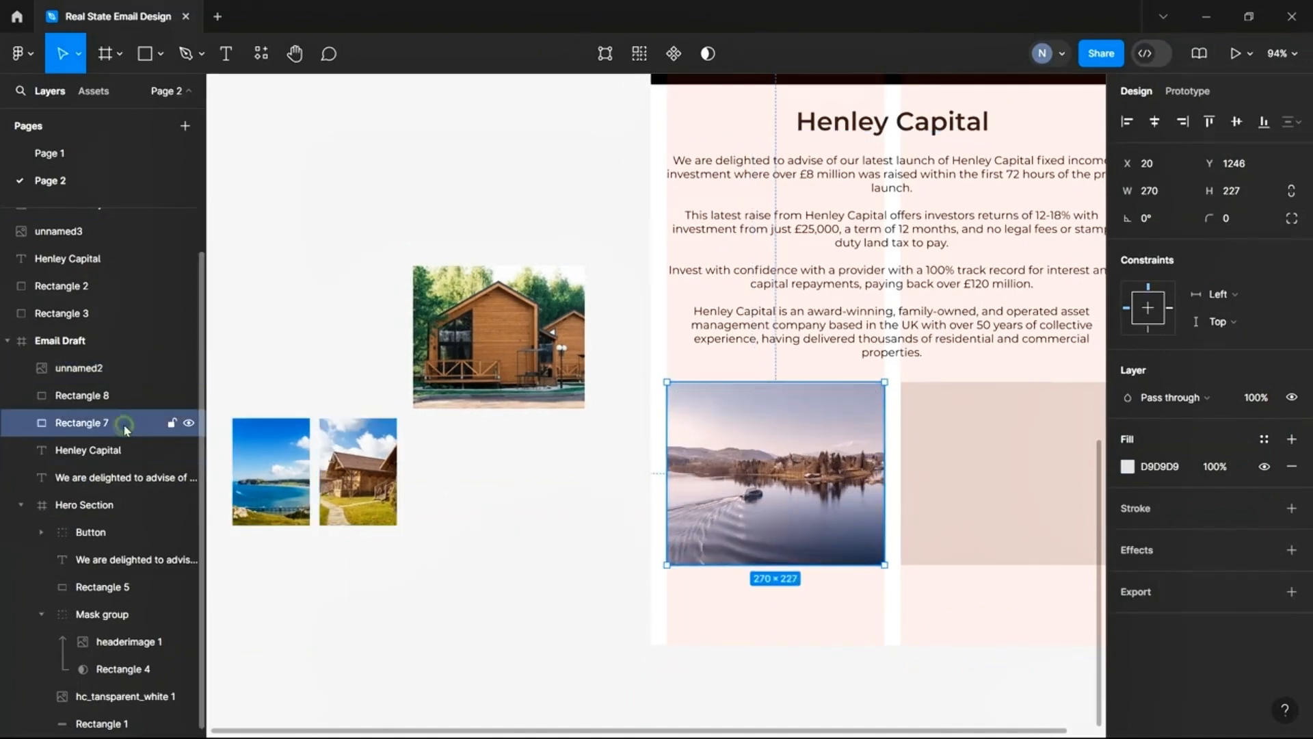
left_click(122, 397, "shift")
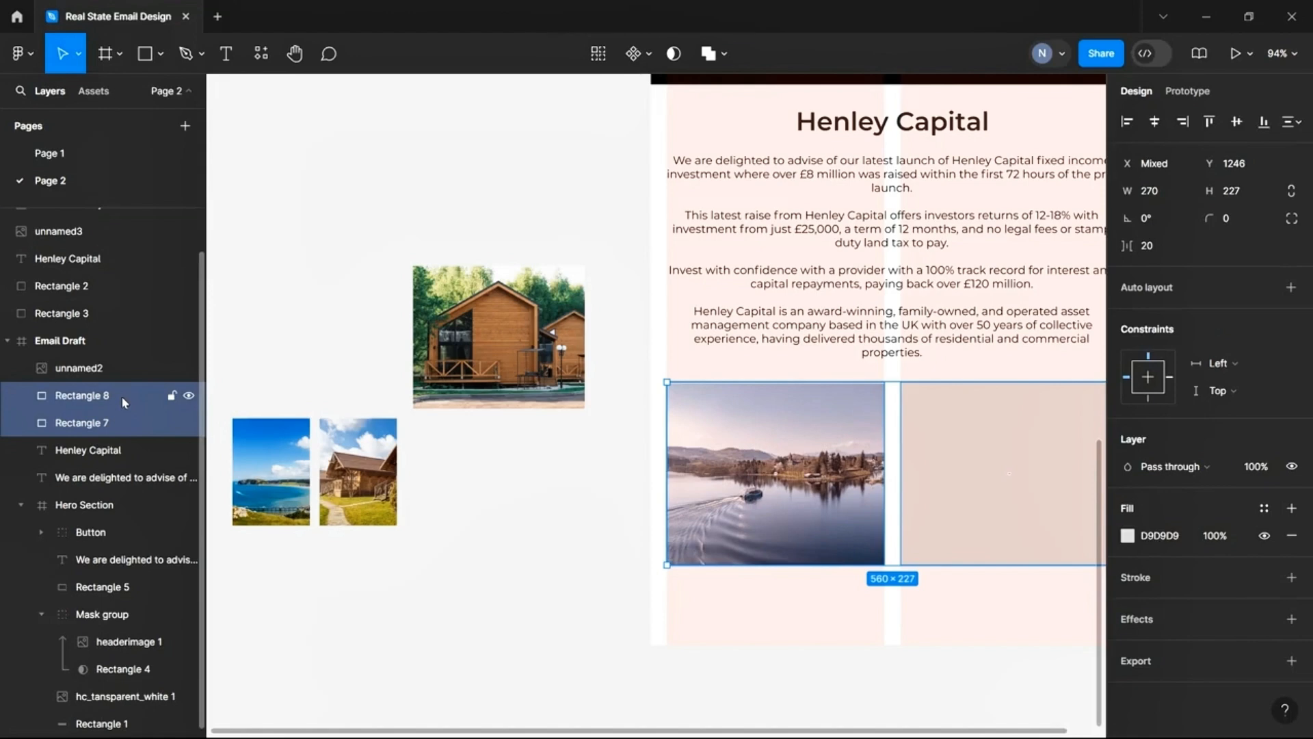
key("Delete")
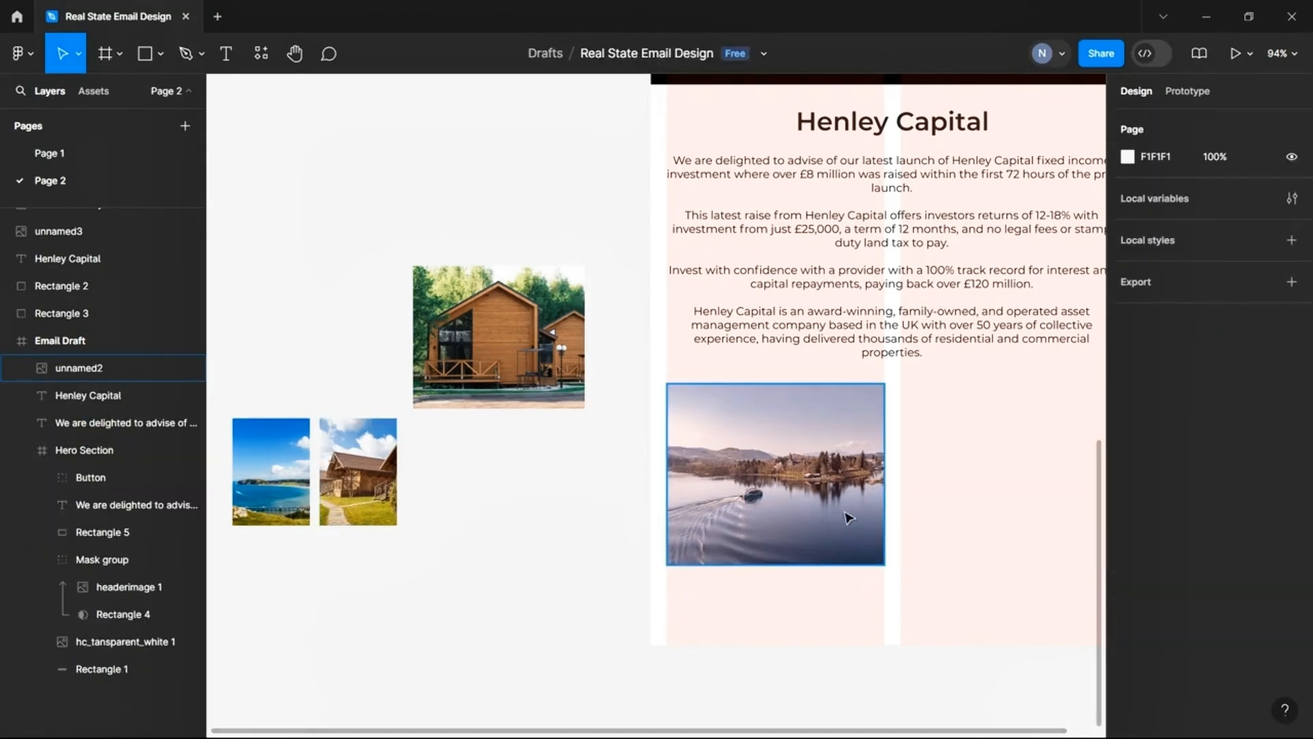
scroll(848, 518, "up", 4)
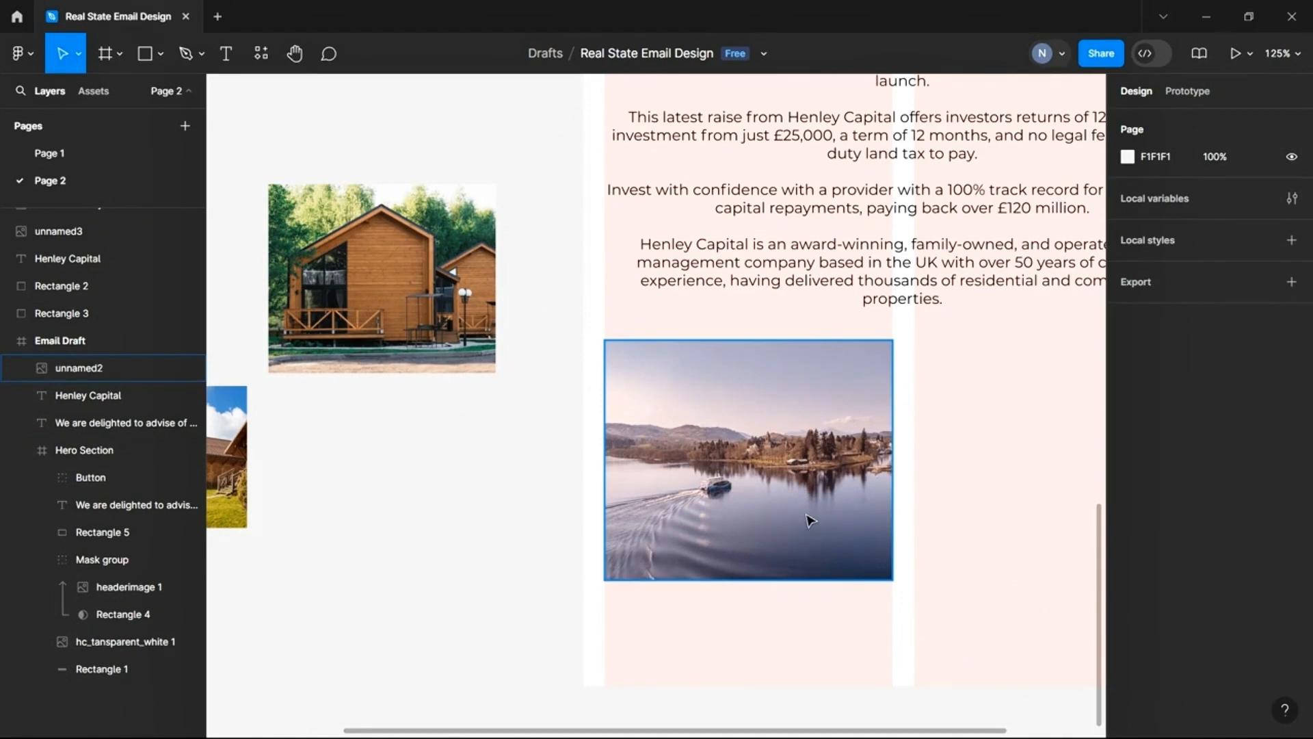
Reduce the lake image to about 251 × 209 and place the unnamed1_Y01 chalet image beside it, scaled to about 150 × 209
left_click(873, 483)
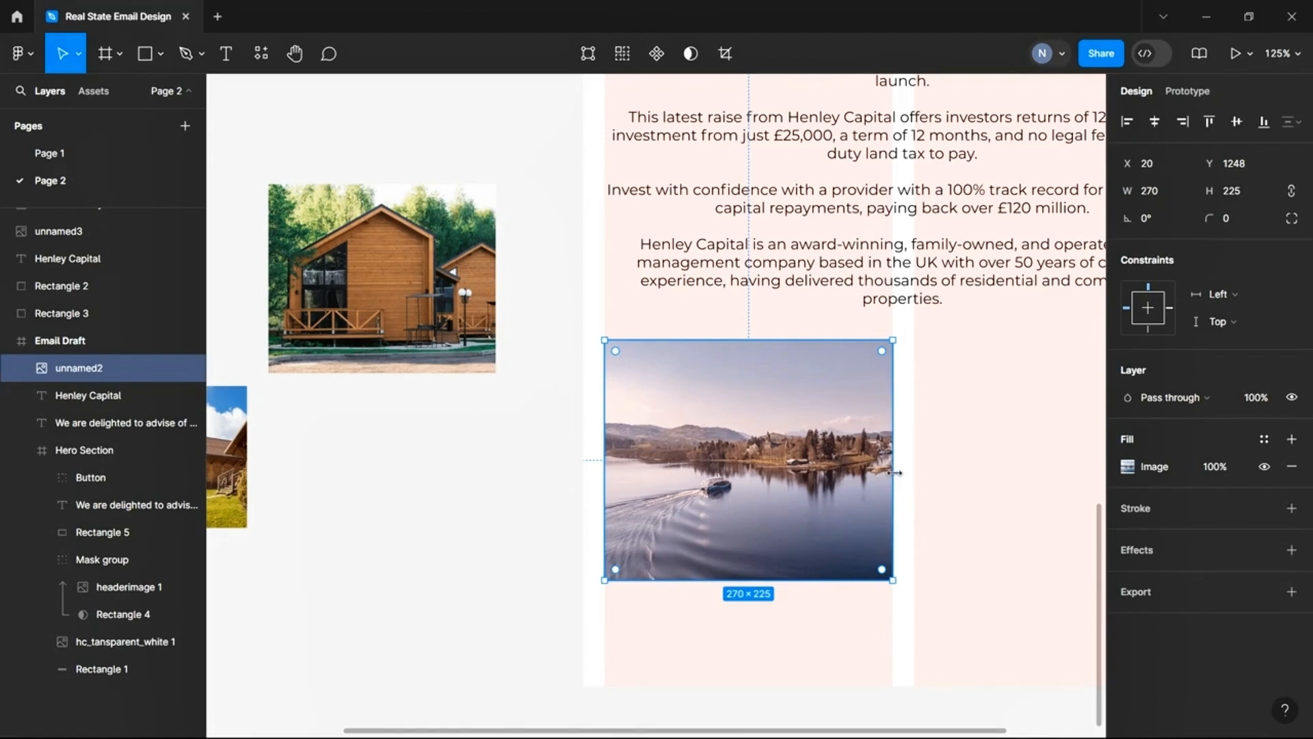
mouse_move(892, 470)
left_mouse_down()
mouse_move(862, 469)
mouse_move(851, 443)
mouse_move(901, 448)
left_mouse_up()
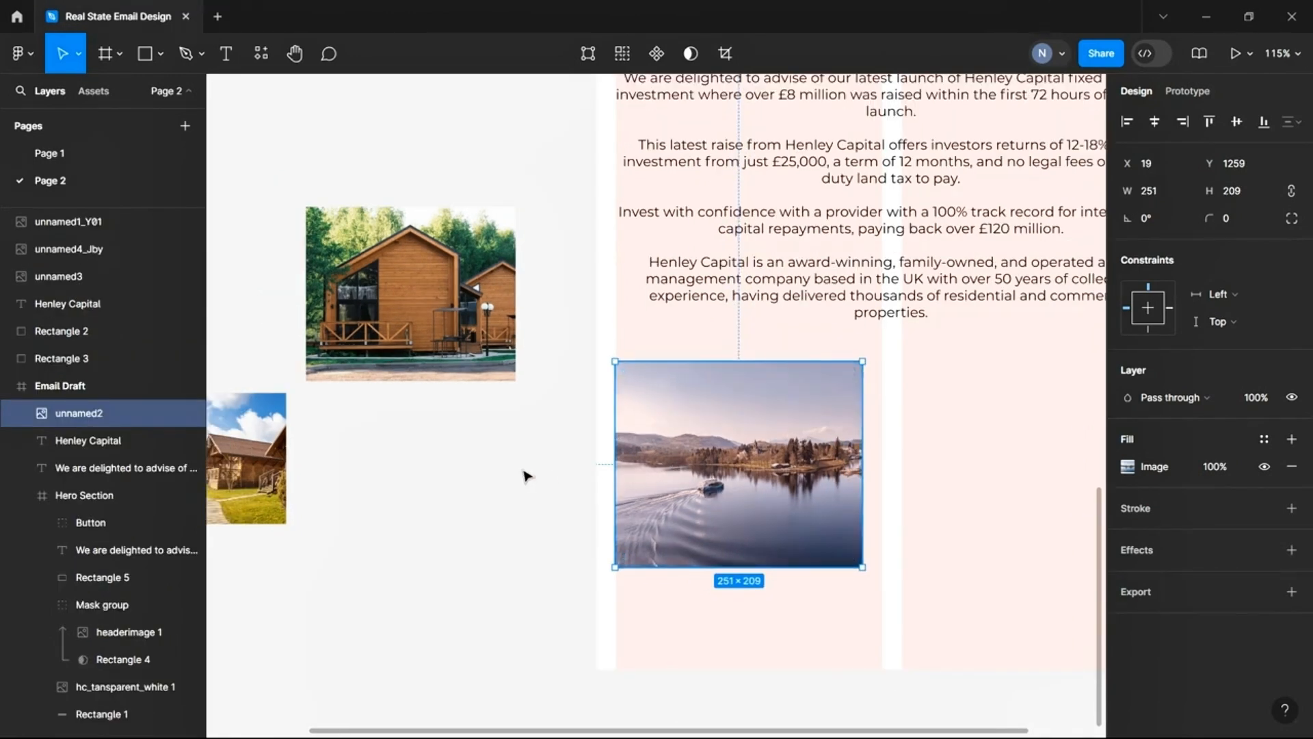
scroll(525, 475, "down", 1)
scroll(525, 475, "down", 1)
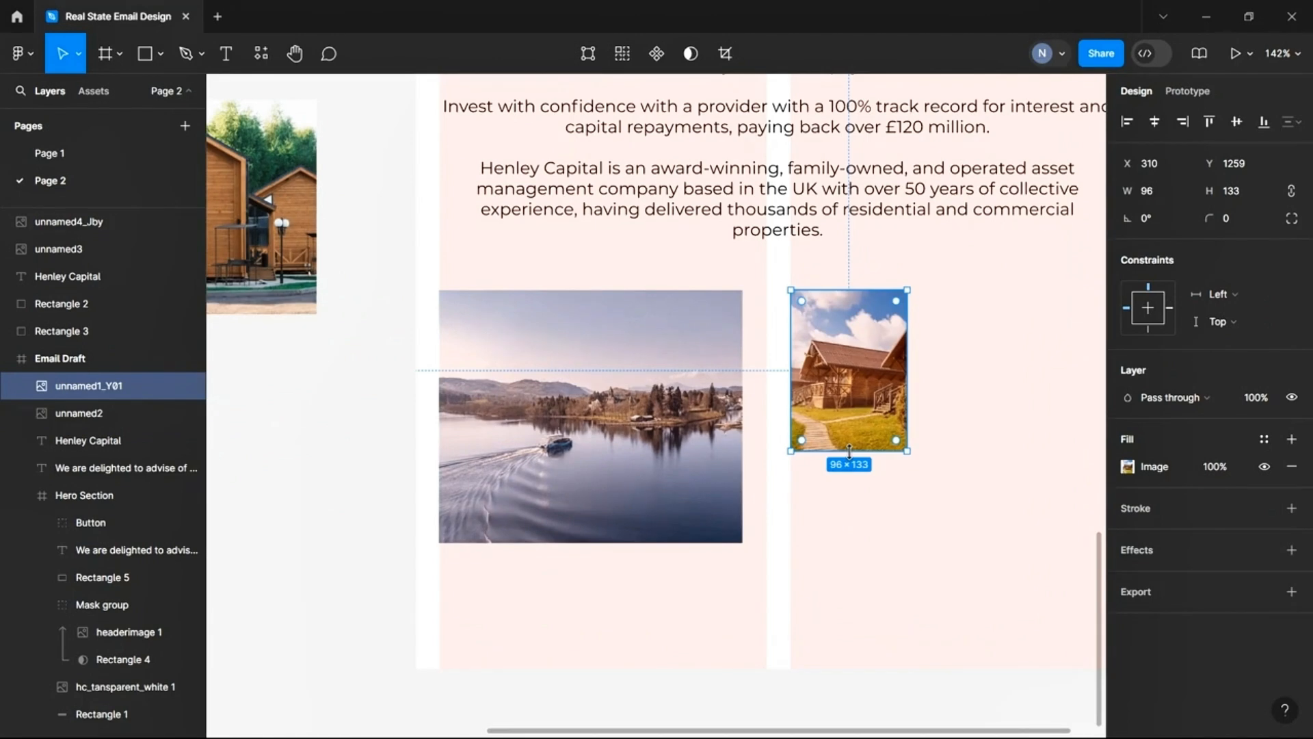
left_click_drag(848, 449, 848, 543)
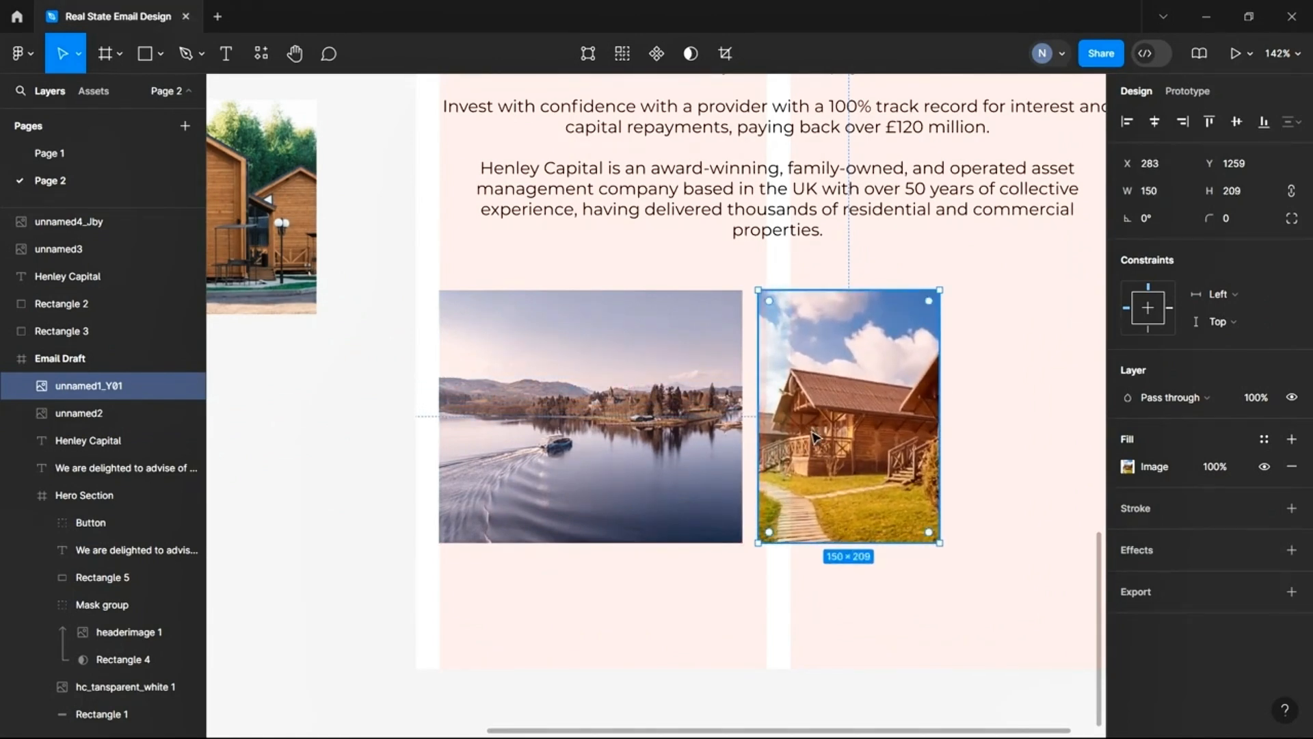
Scale the lake and chalet images together to about 560 × 283 so the pair spans both grid columns below the body text
scroll(547, 450, "down", 2)
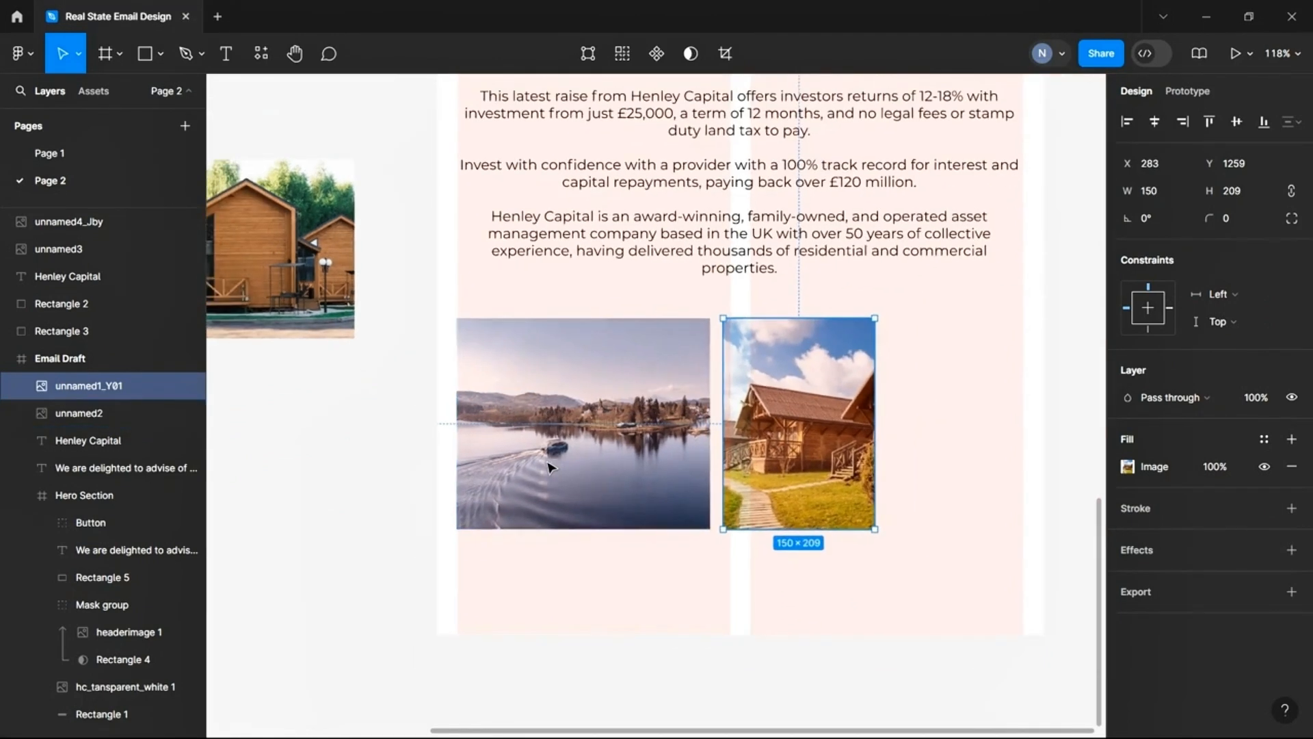
left_click(588, 432, "shift")
left_click_drag(764, 404, 817, 404)
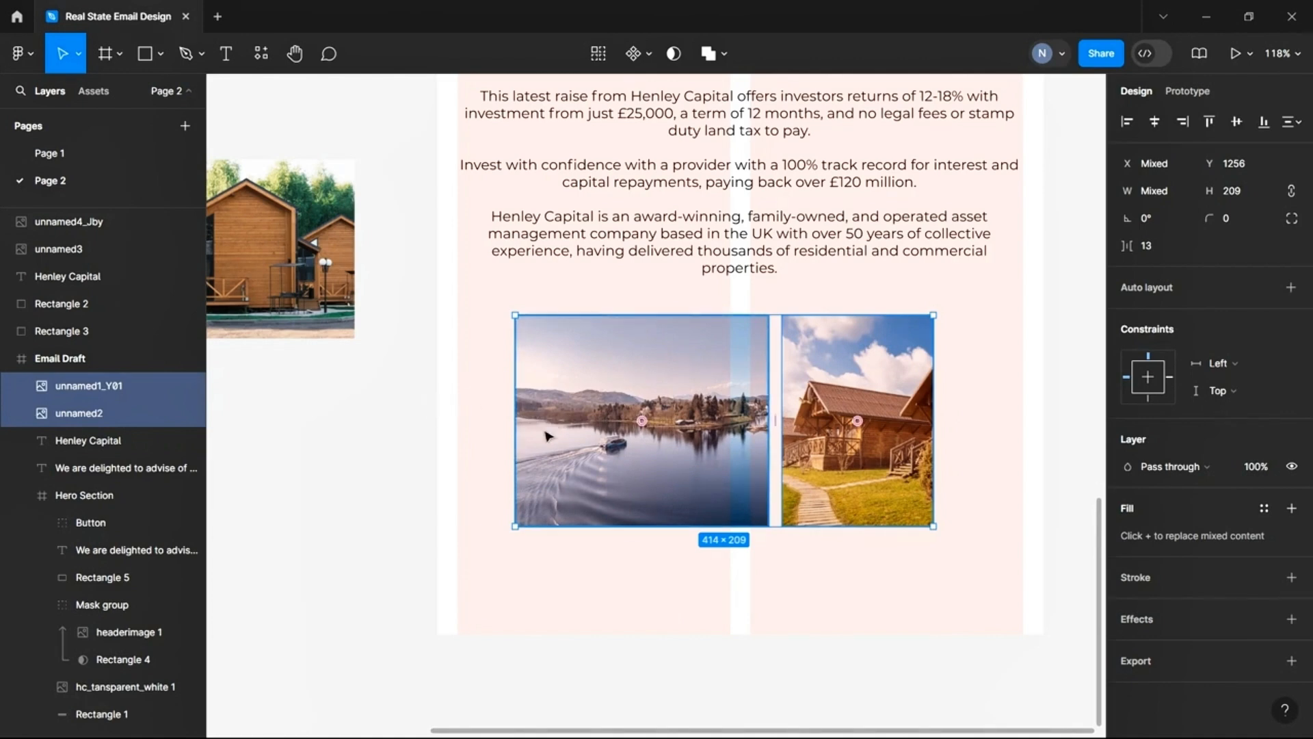
left_click_drag(940, 393, 995, 398)
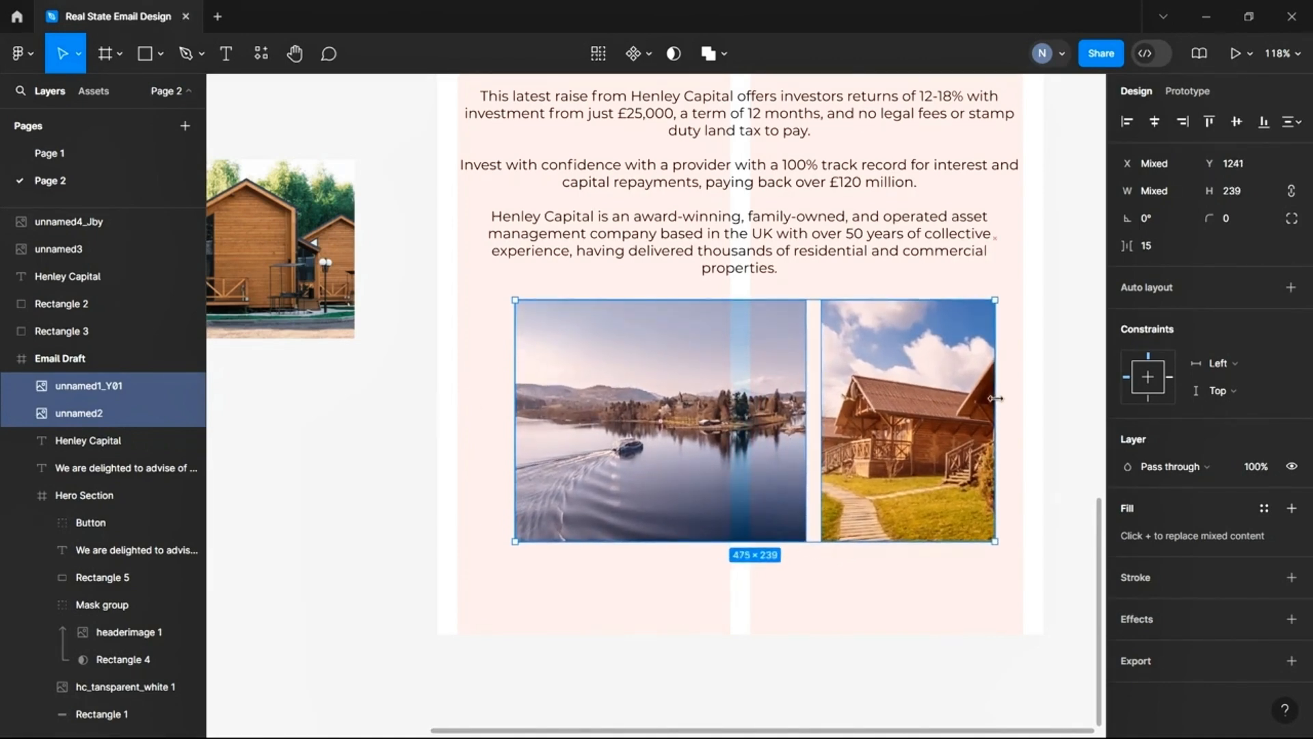
left_click_drag(995, 398, 1023, 397)
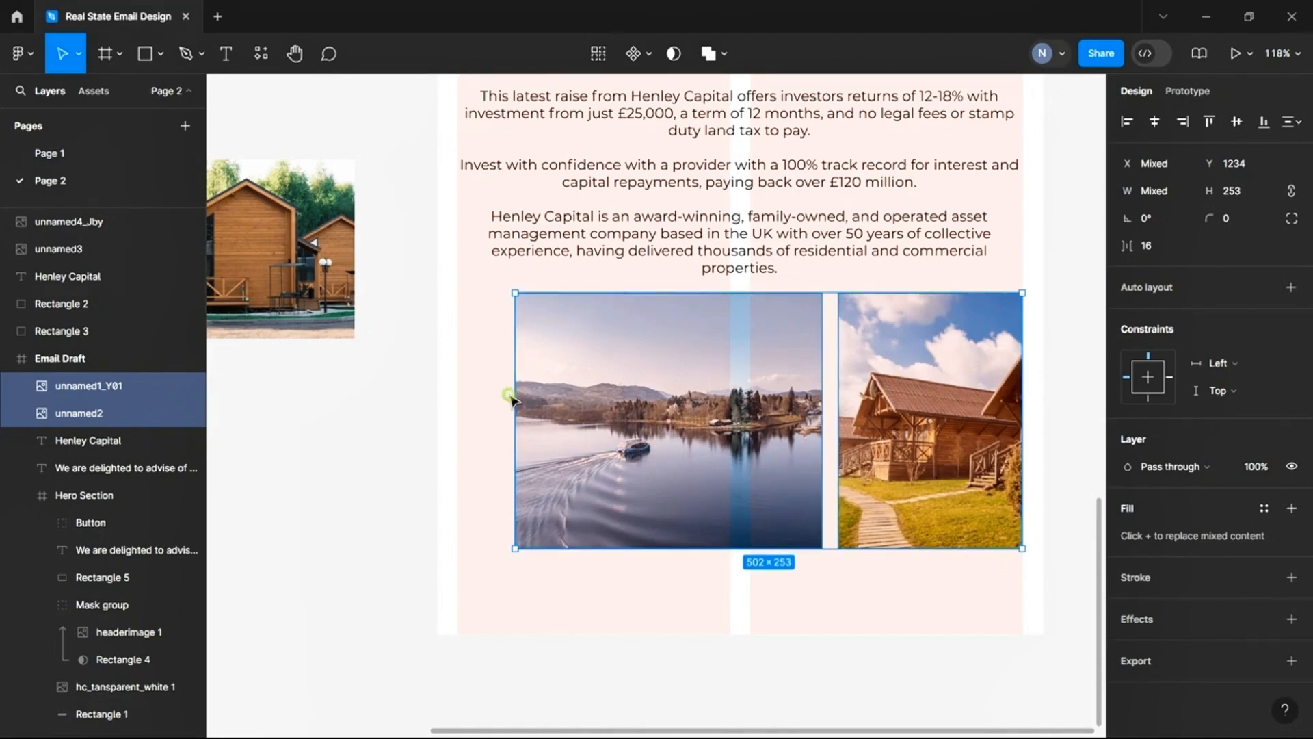
left_click_drag(517, 396, 457, 413)
left_click_drag(461, 318, 438, 534)
Extend the email frame downward and place unnamed4_Jby and unnamed3 as a second image row, scaled to span both grid columns
left_click_drag(654, 549, 654, 719)
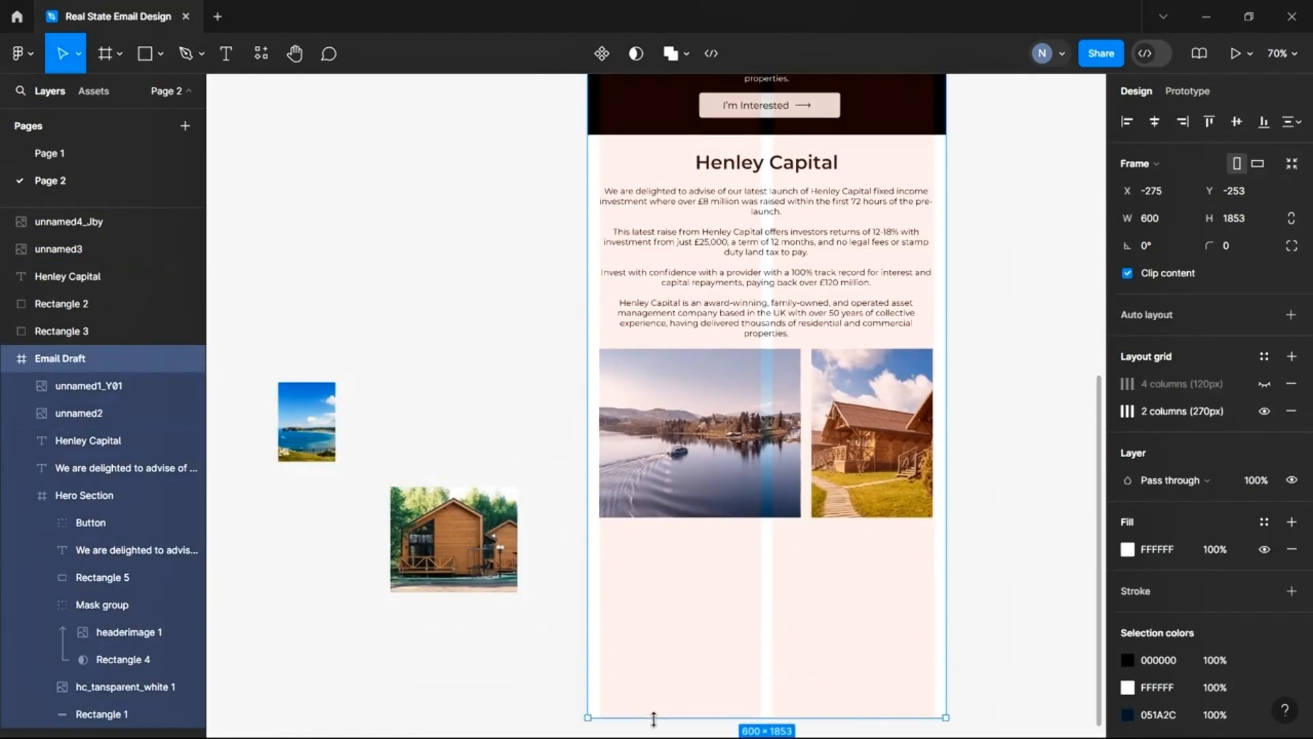
left_click(453, 538)
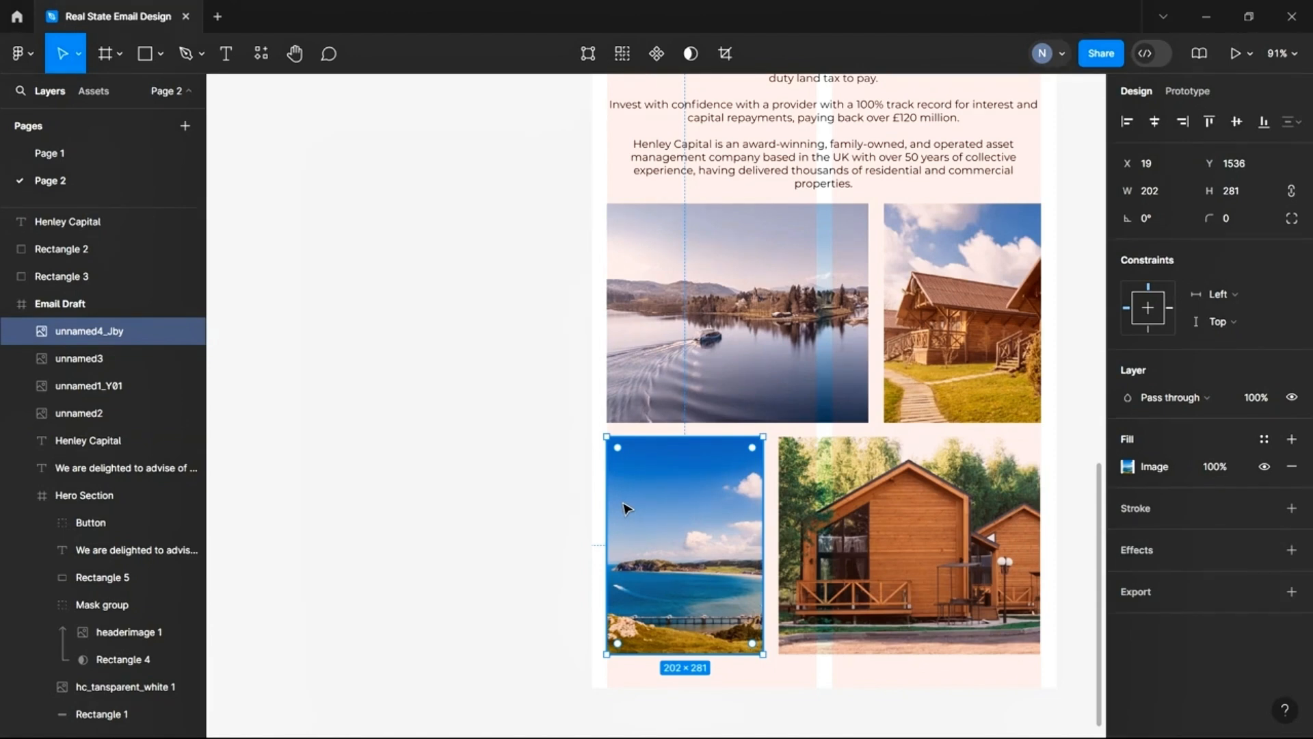
scroll(611, 599, "up", 3)
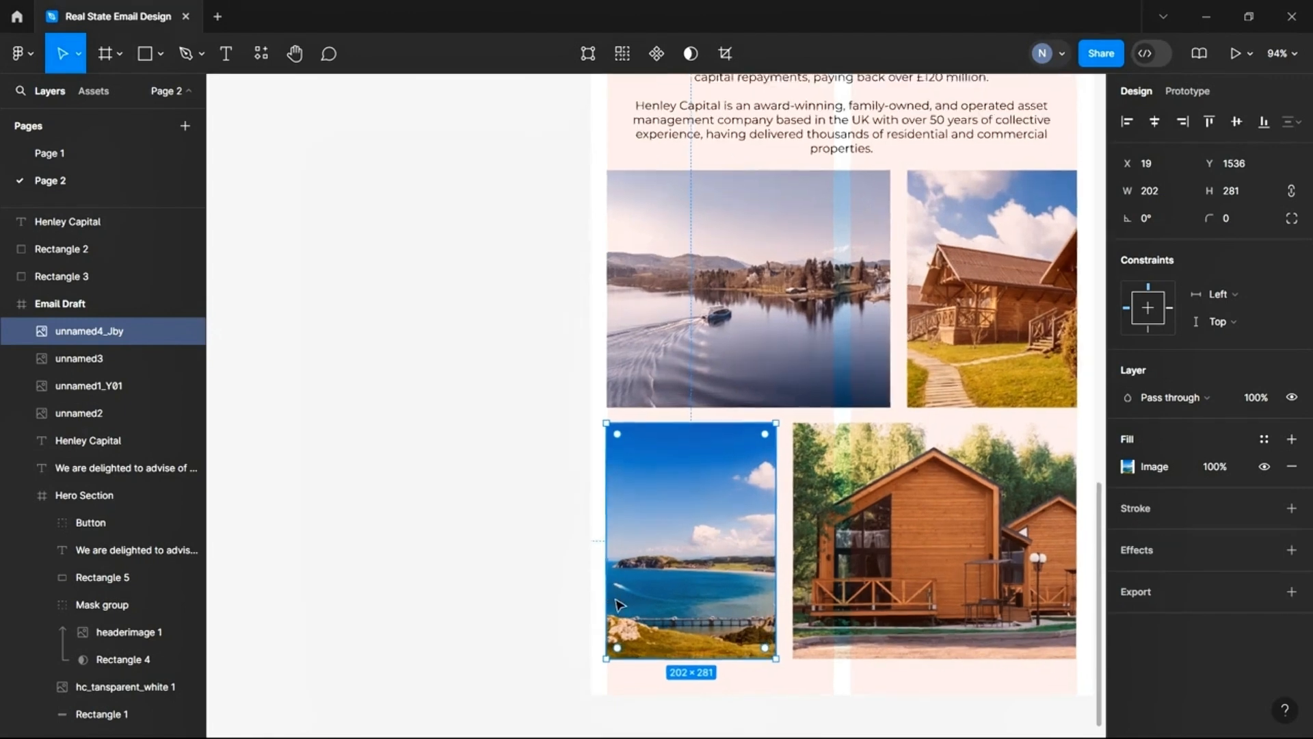
left_click_drag(606, 559, 600, 555)
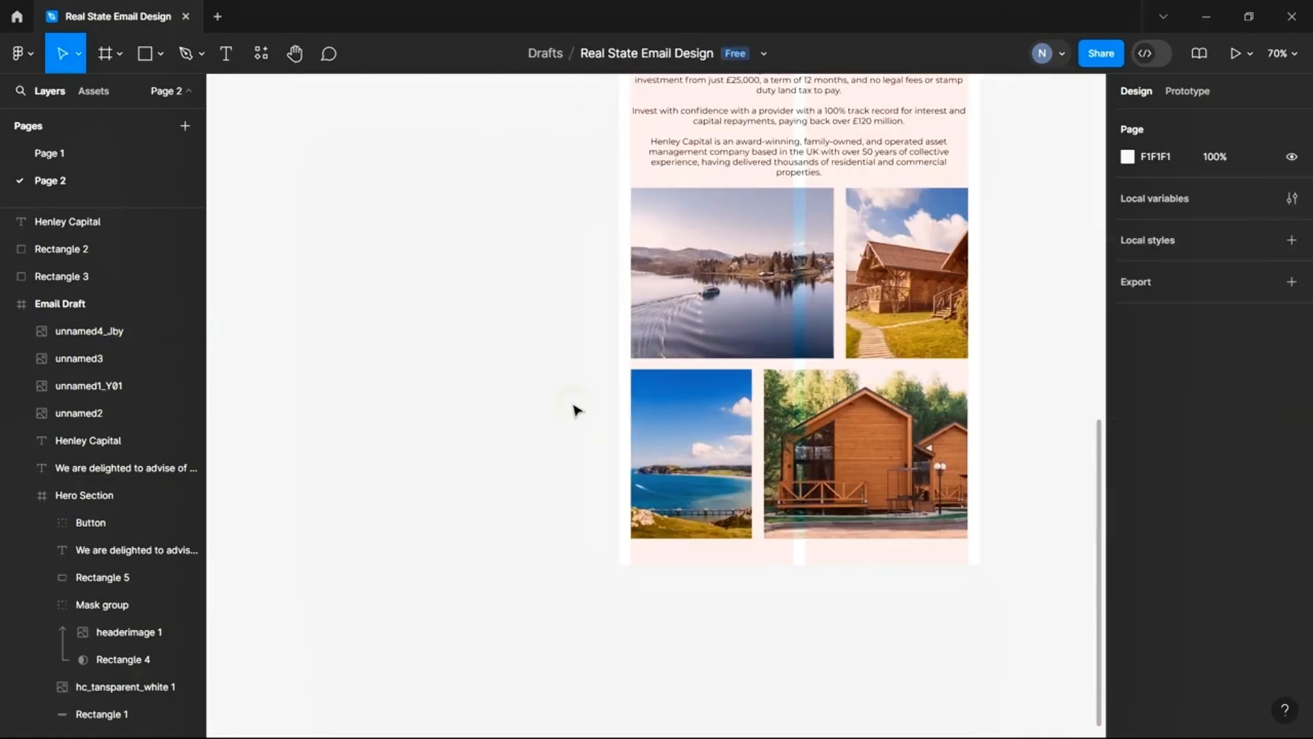
scroll(576, 410, "up", 2)
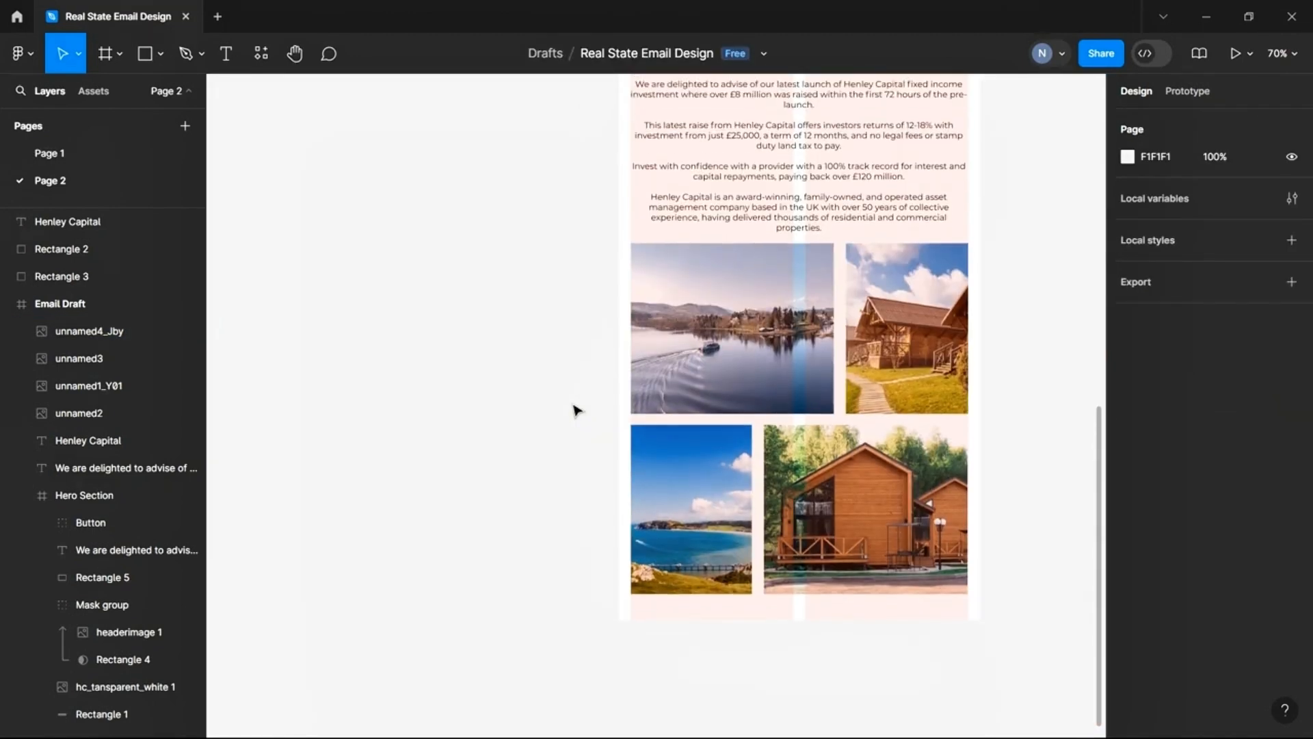
scroll(718, 445, "down", 3)
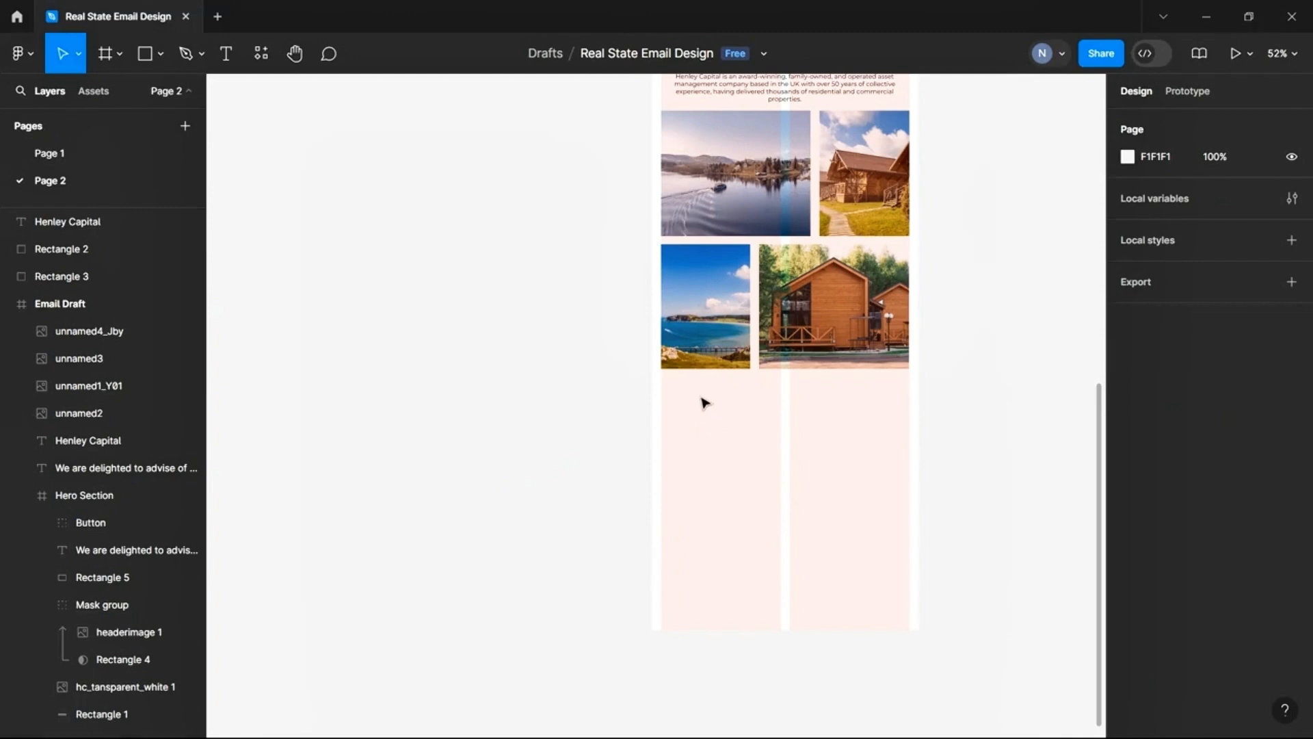
scroll(711, 409, "up", 2)
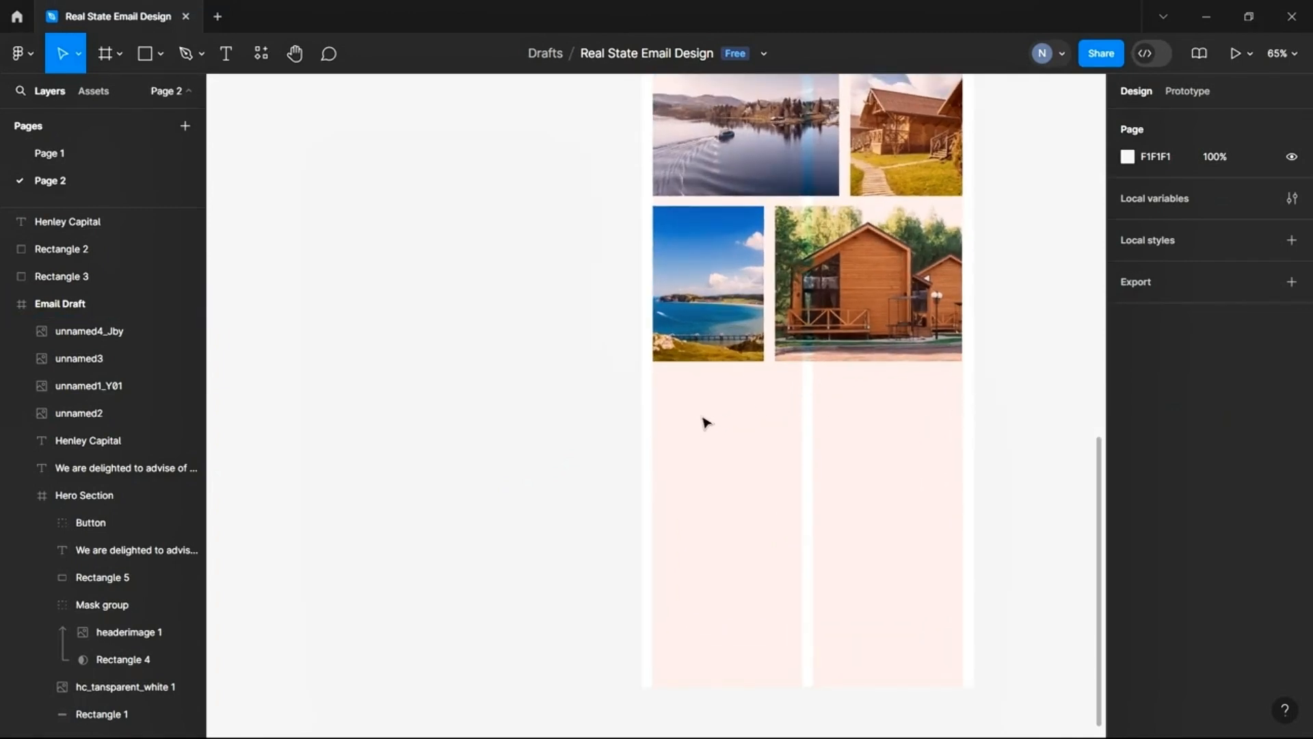
scroll(786, 424, "down", 2)
Switch to Henley Capital.docx in Word and read the LUXURY UK HOLIDAY PARKS section
mouse_move(871, 691)
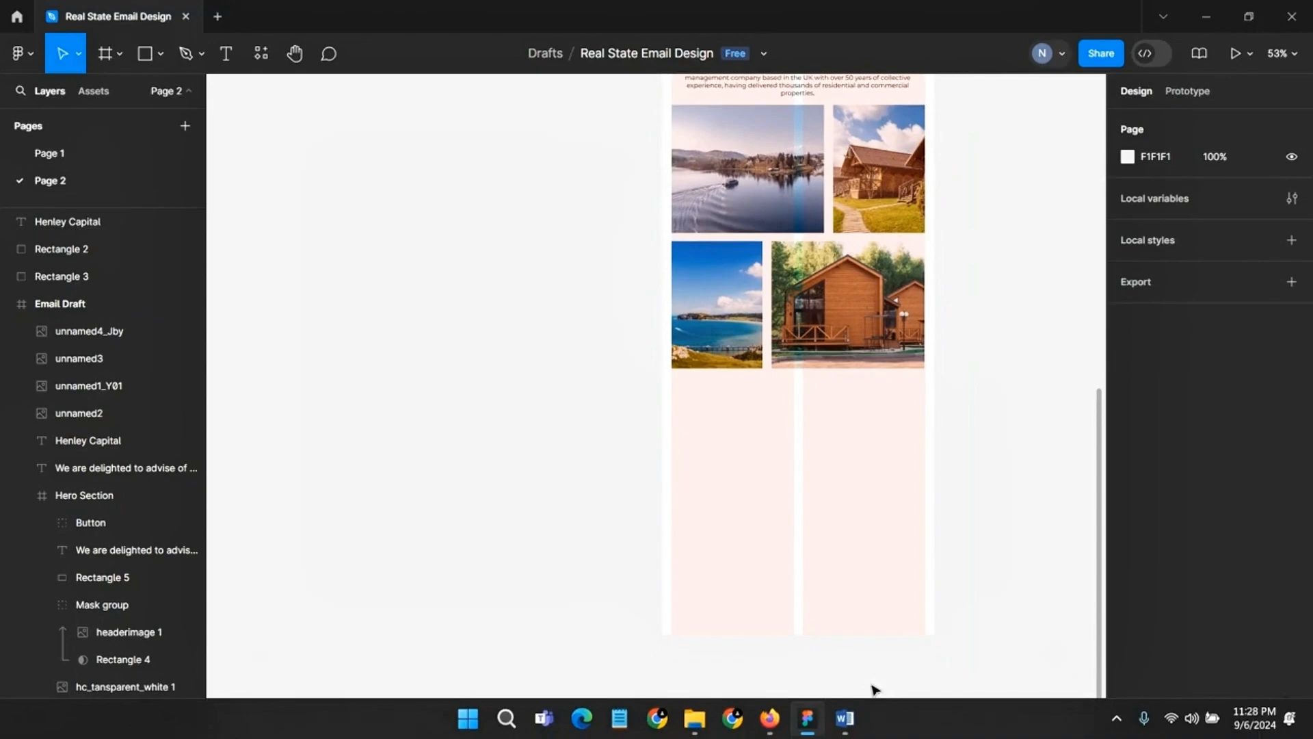
left_click(848, 718)
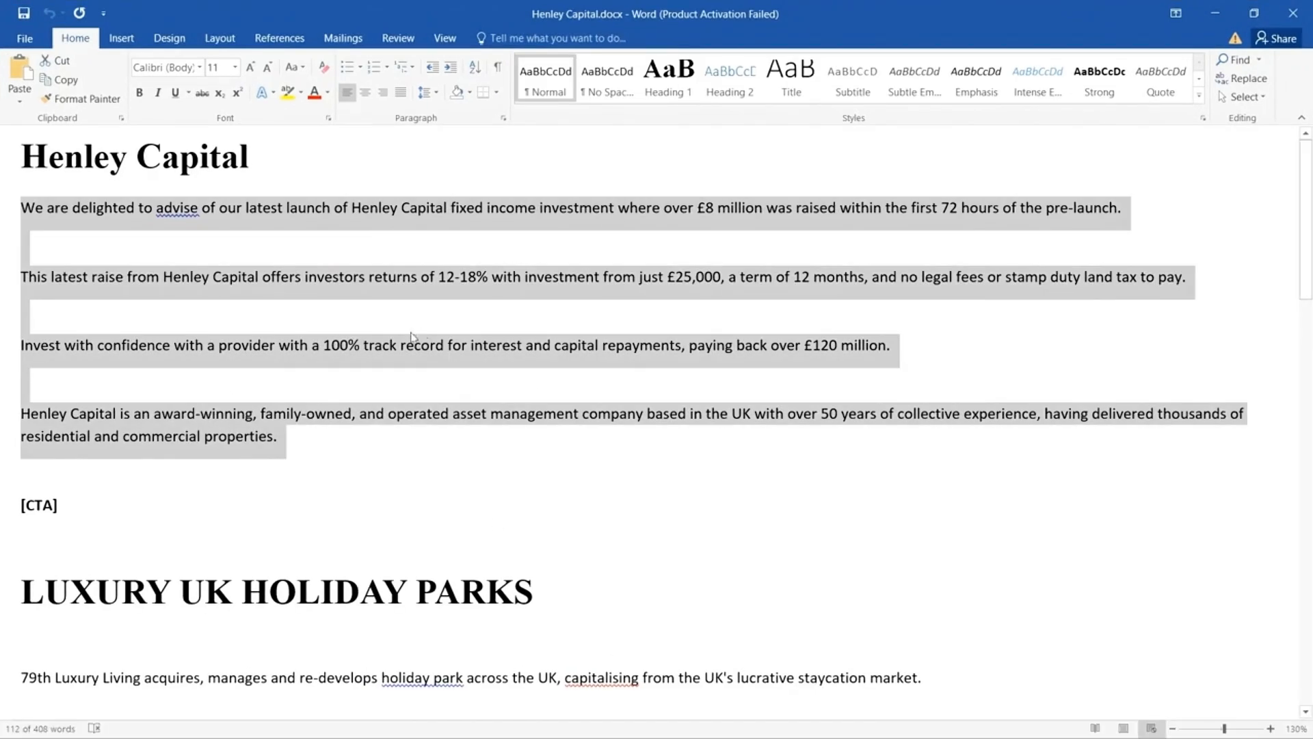
scroll(479, 342, "down", 4)
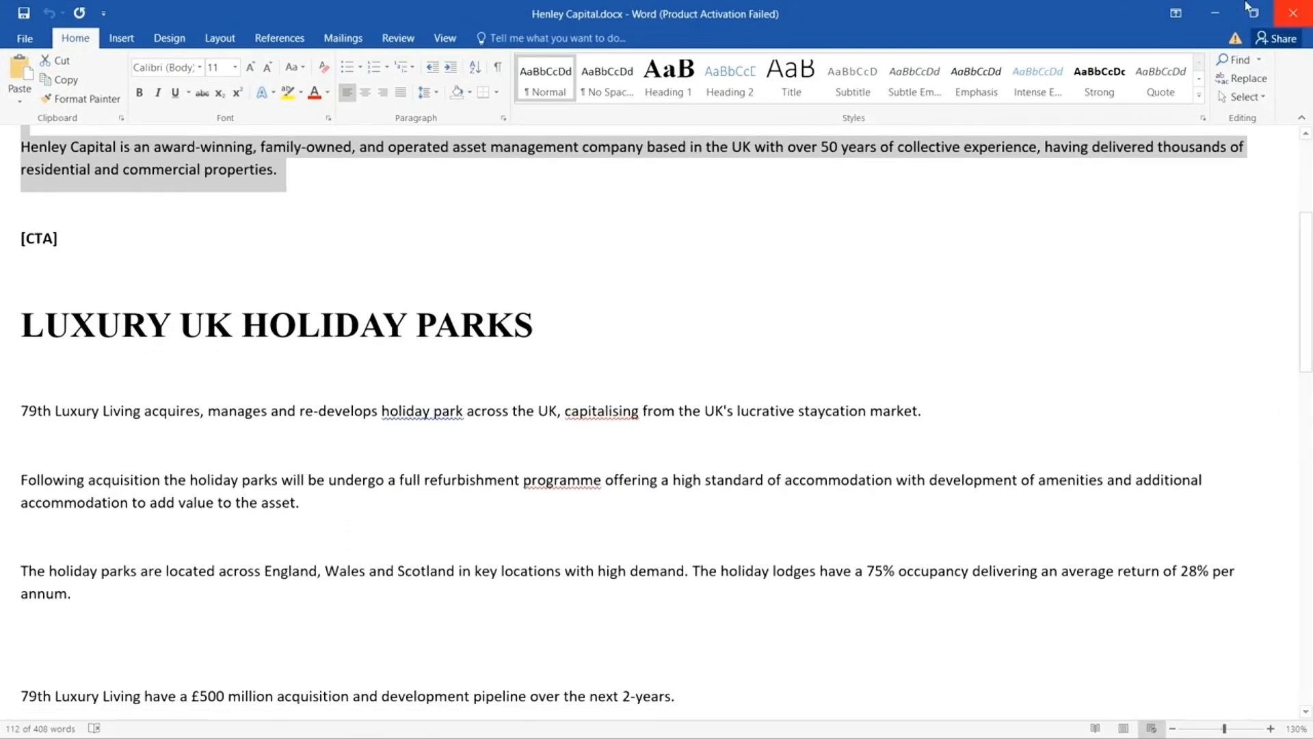
left_click(1216, 13)
scroll(861, 403, "up", 4)
scroll(846, 414, "up", 4)
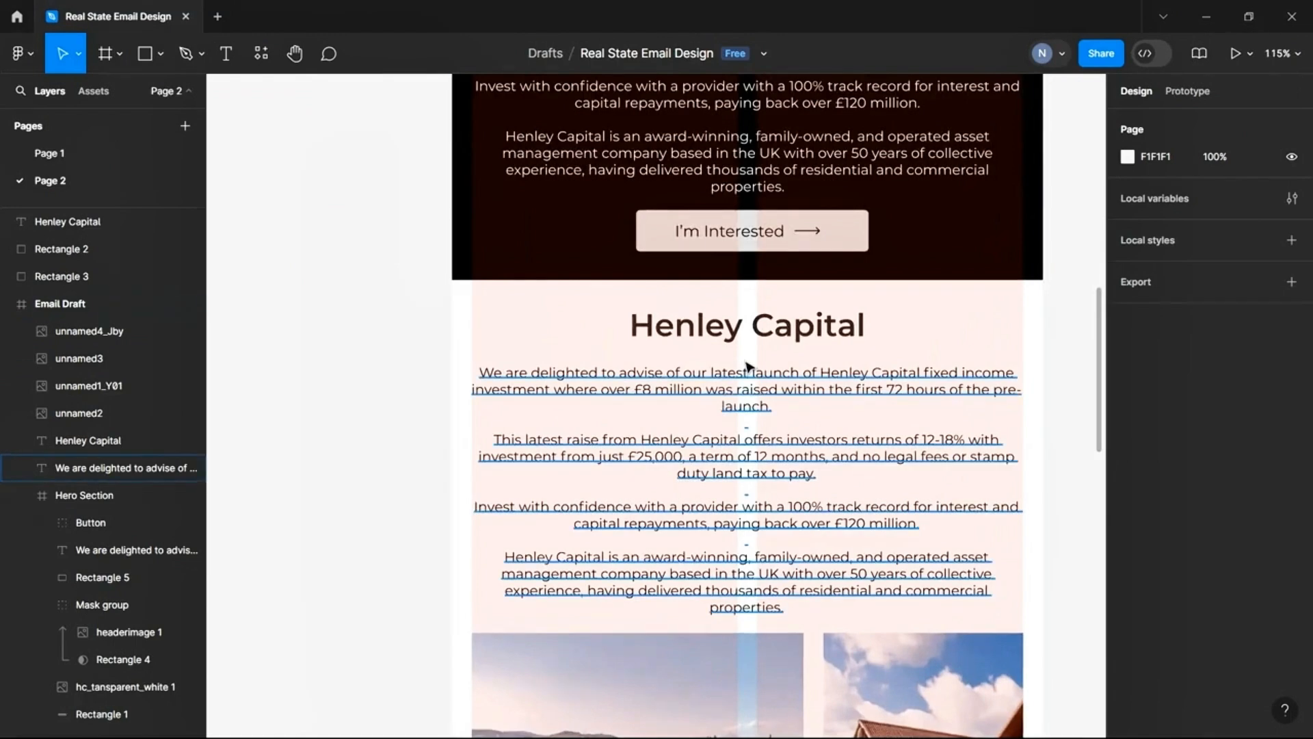
Replace the dark heading with LUXURY UK HOLIDAY PARKS from Word, centre it horizontally, and replace the body text with that section's copy
left_click(758, 327)
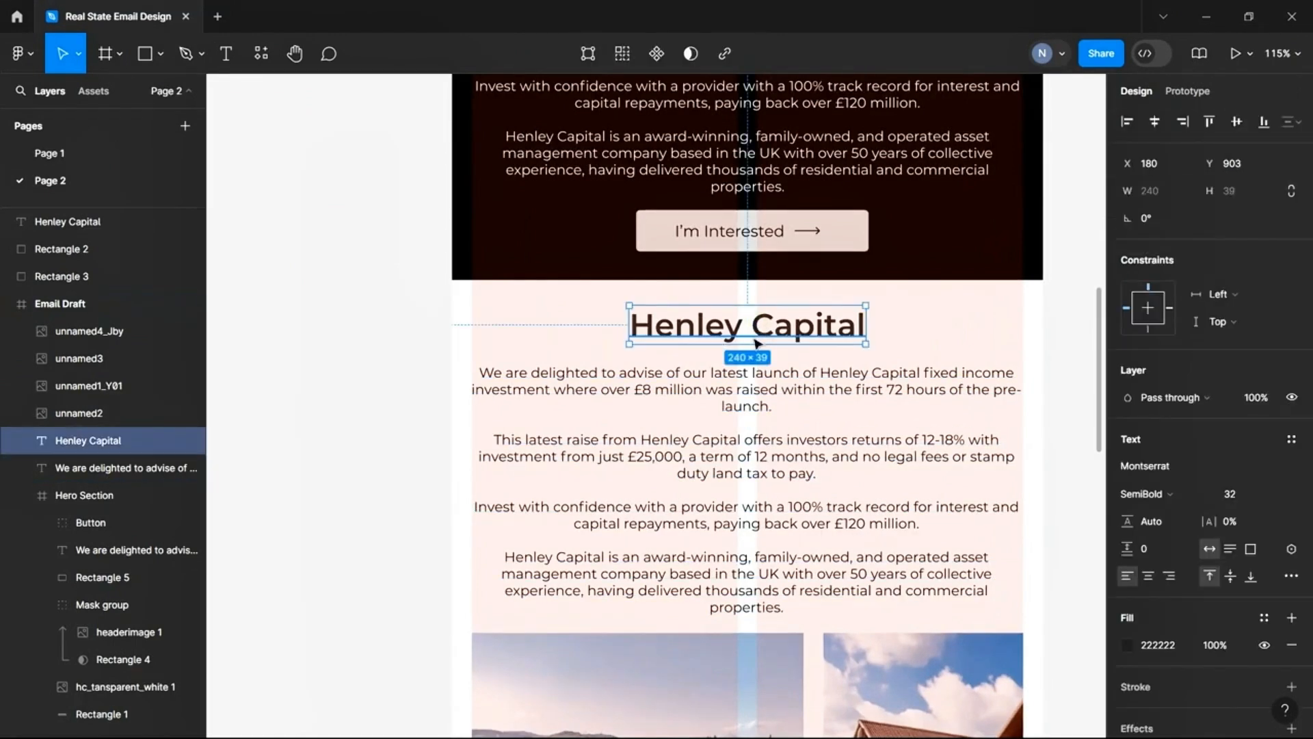
left_click(844, 718)
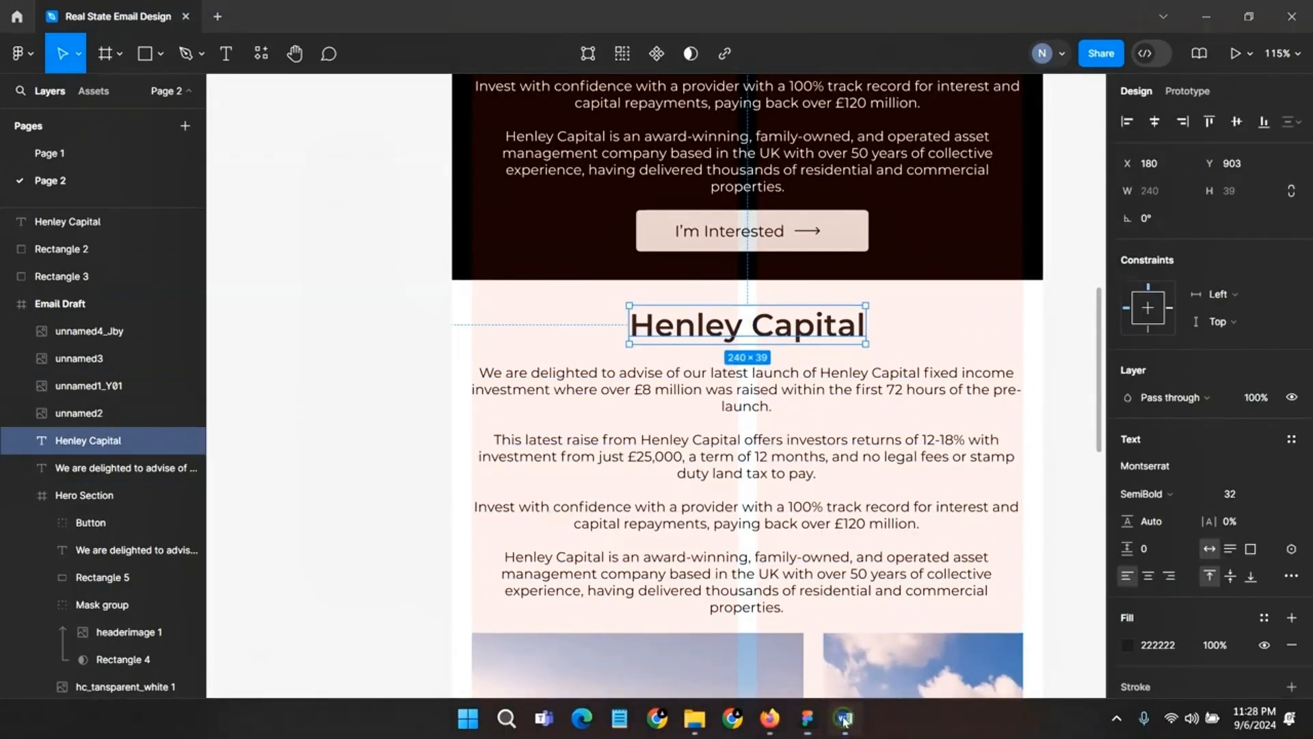
left_click_drag(539, 325, 30, 335)
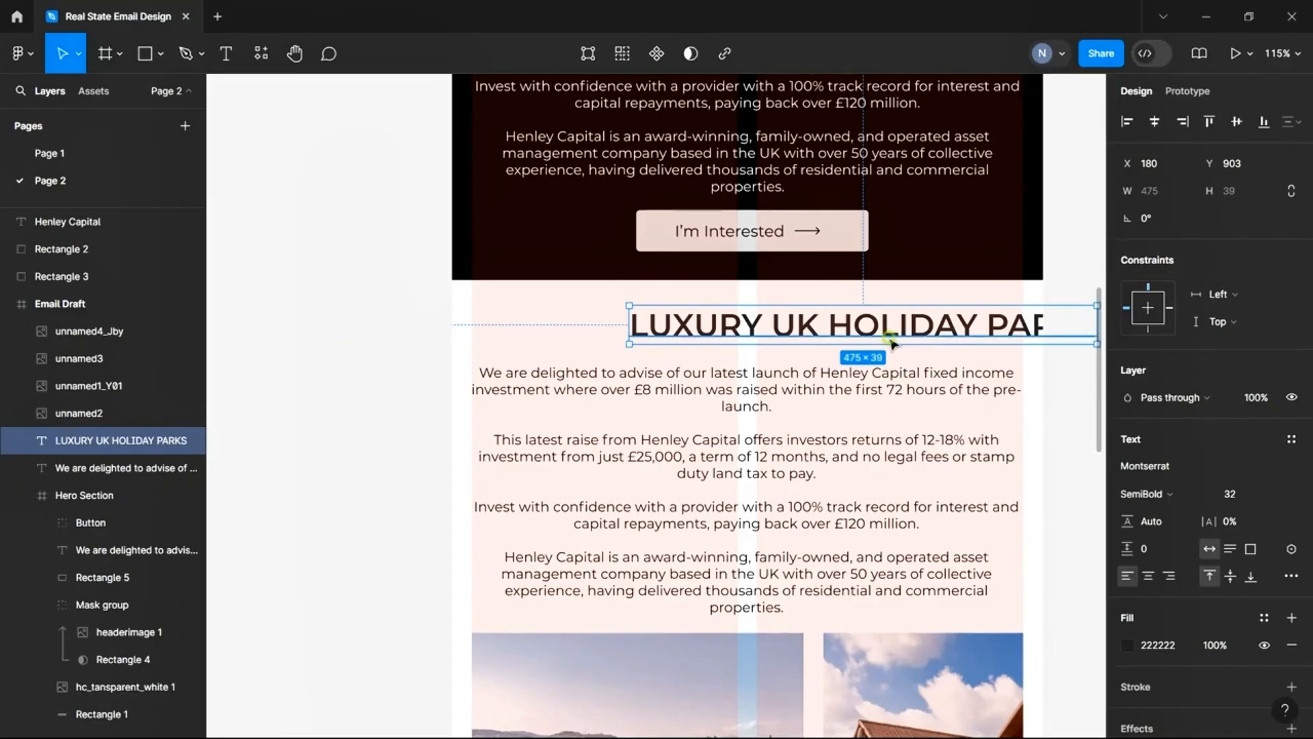
key("Escape")
left_click_drag(920, 332, 790, 334)
left_click(1154, 121)
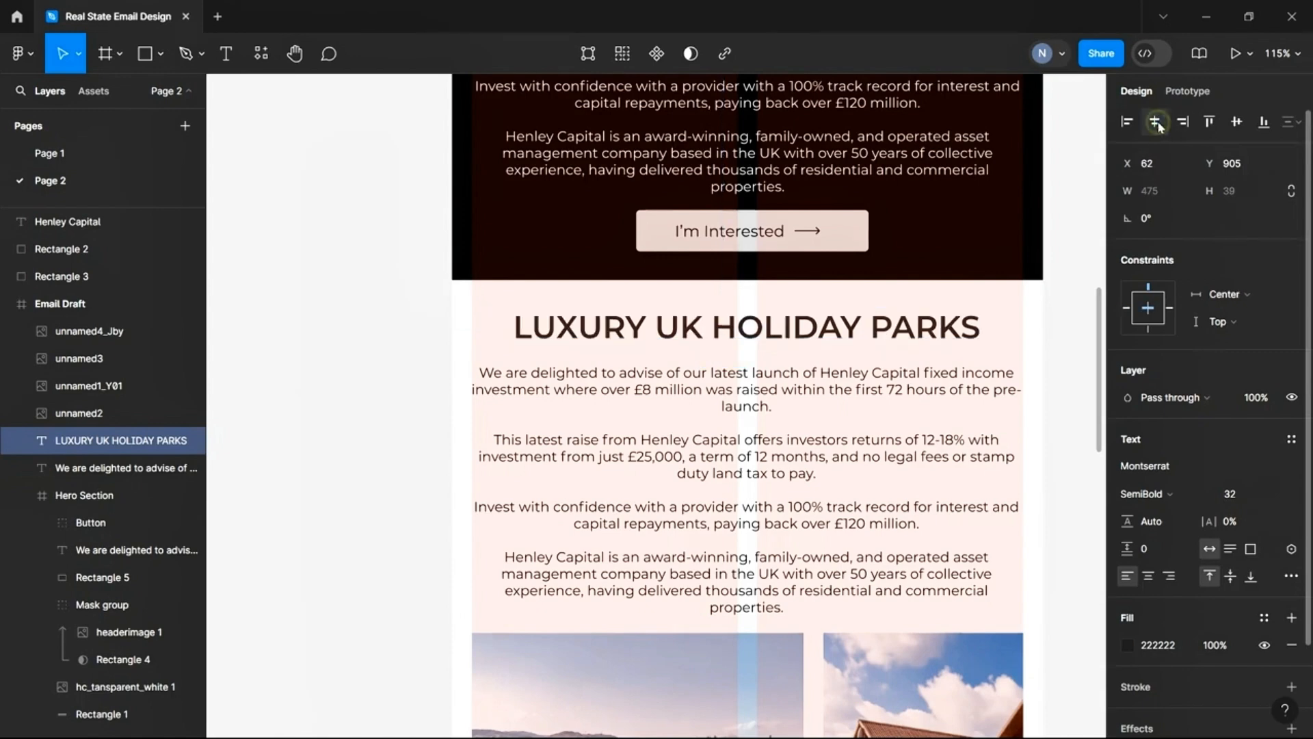
left_click(701, 467)
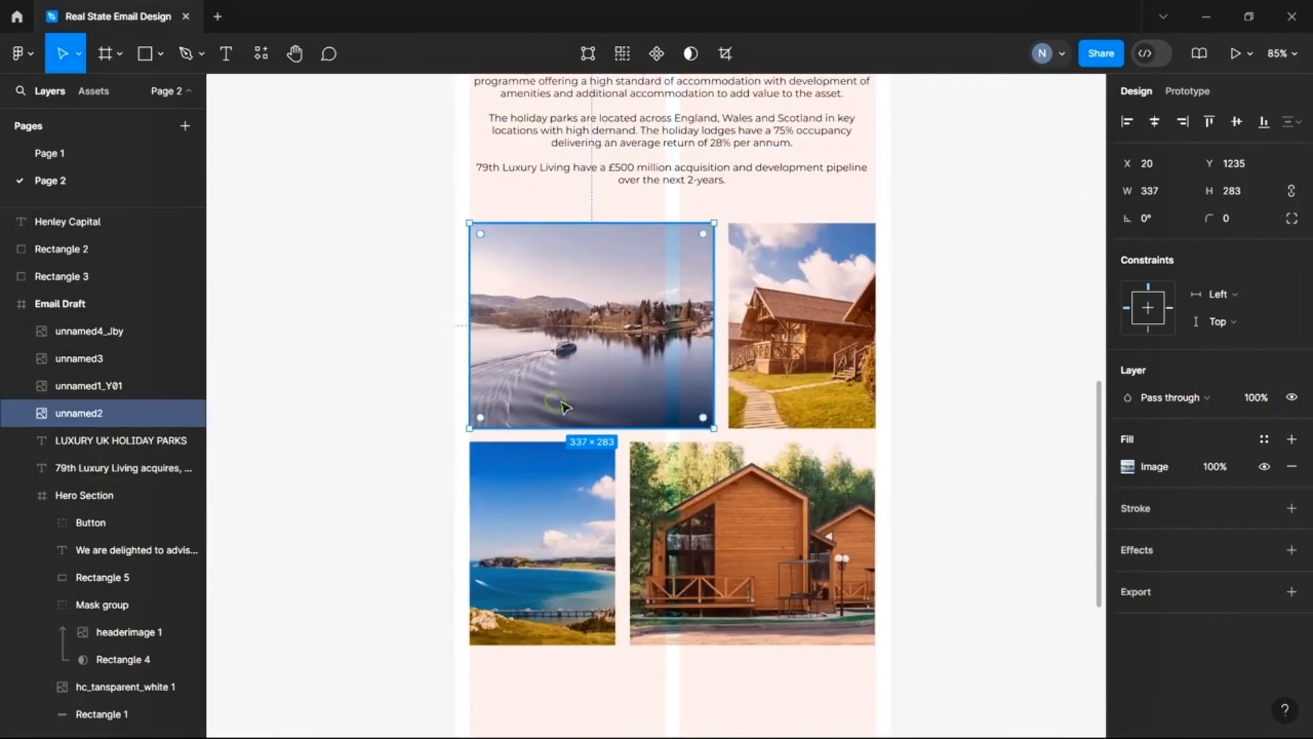
Group the four property images in the grid and rename the group as image
left_click(827, 380, "shift")
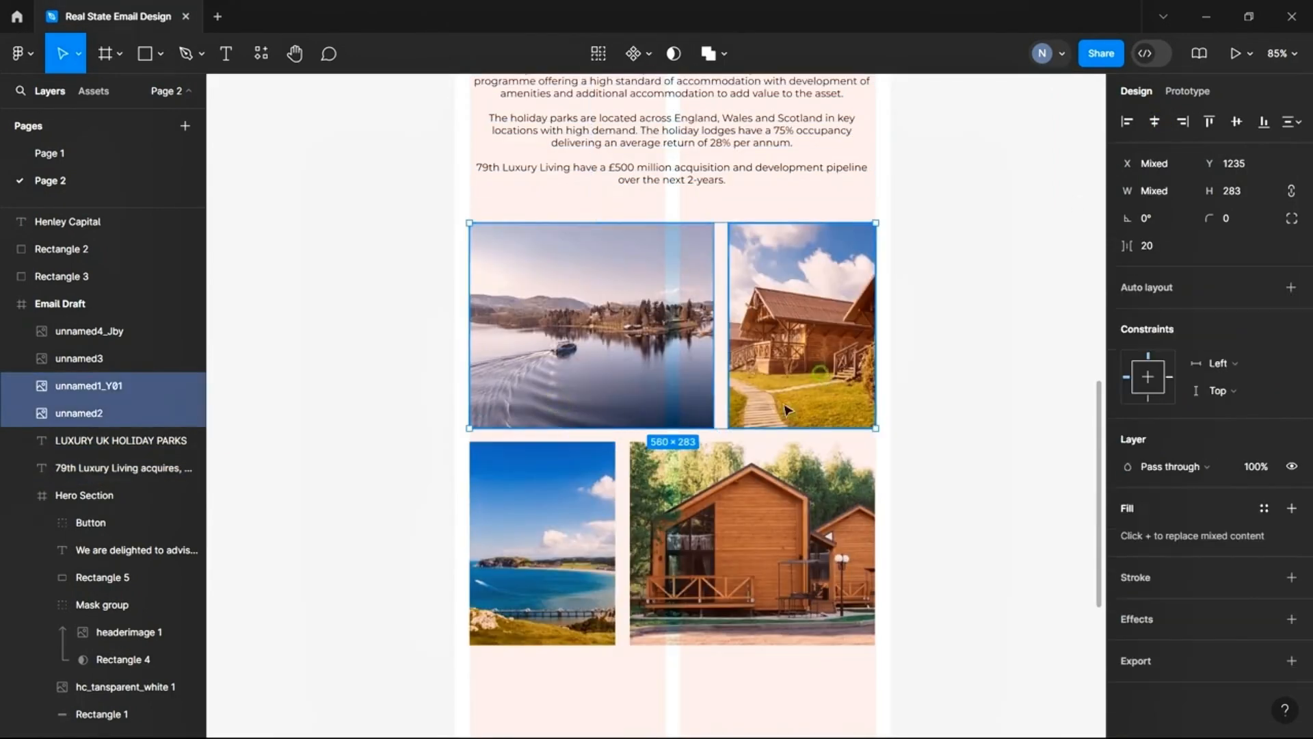
left_click(544, 544, "shift")
left_click(734, 542, "shift")
key("ctrl+g")
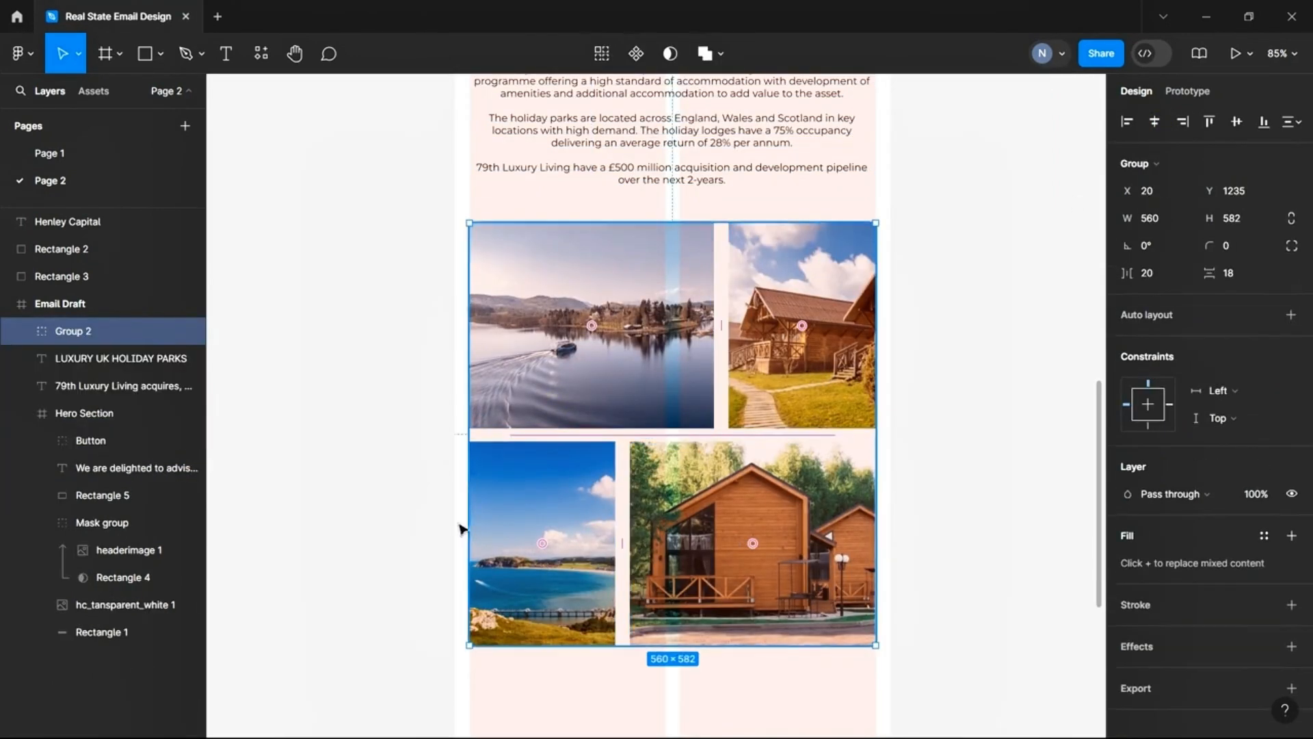
double_click(74, 332)
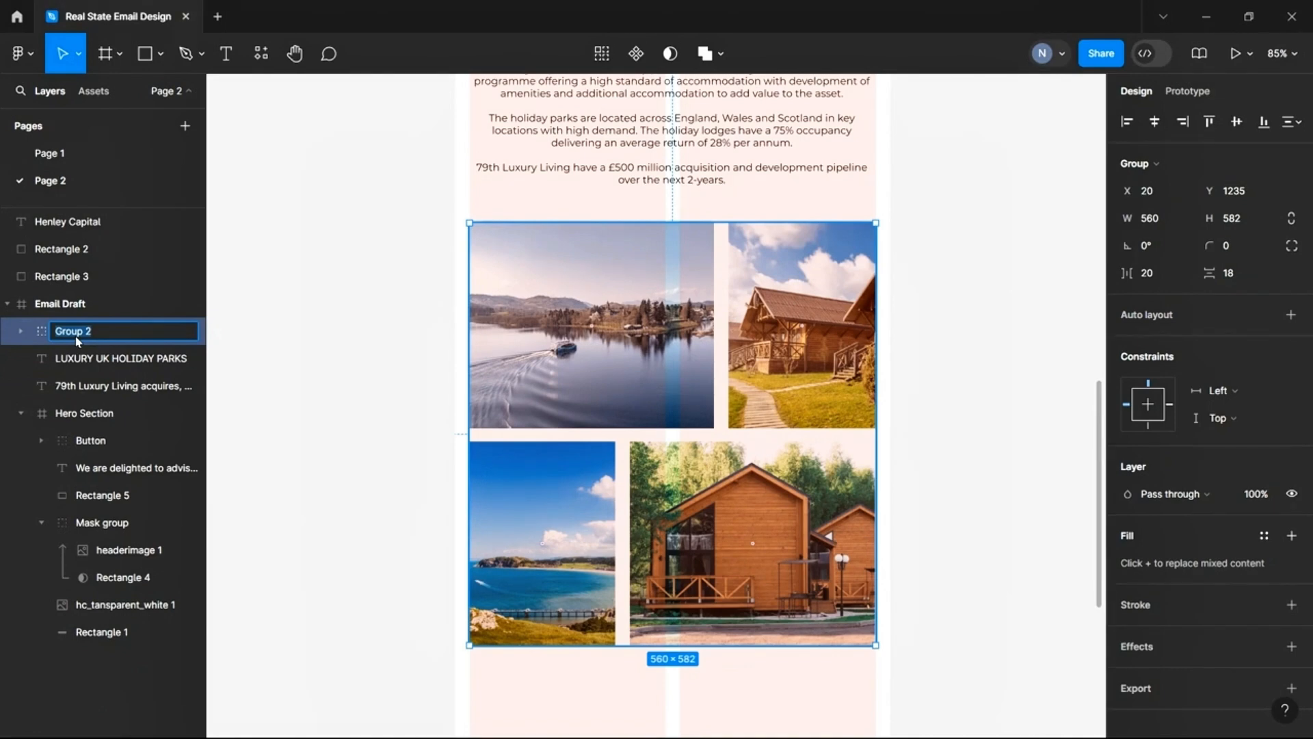
type("I")
left_click(974, 280)
scroll(974, 280, "down", 2, "ctrl")
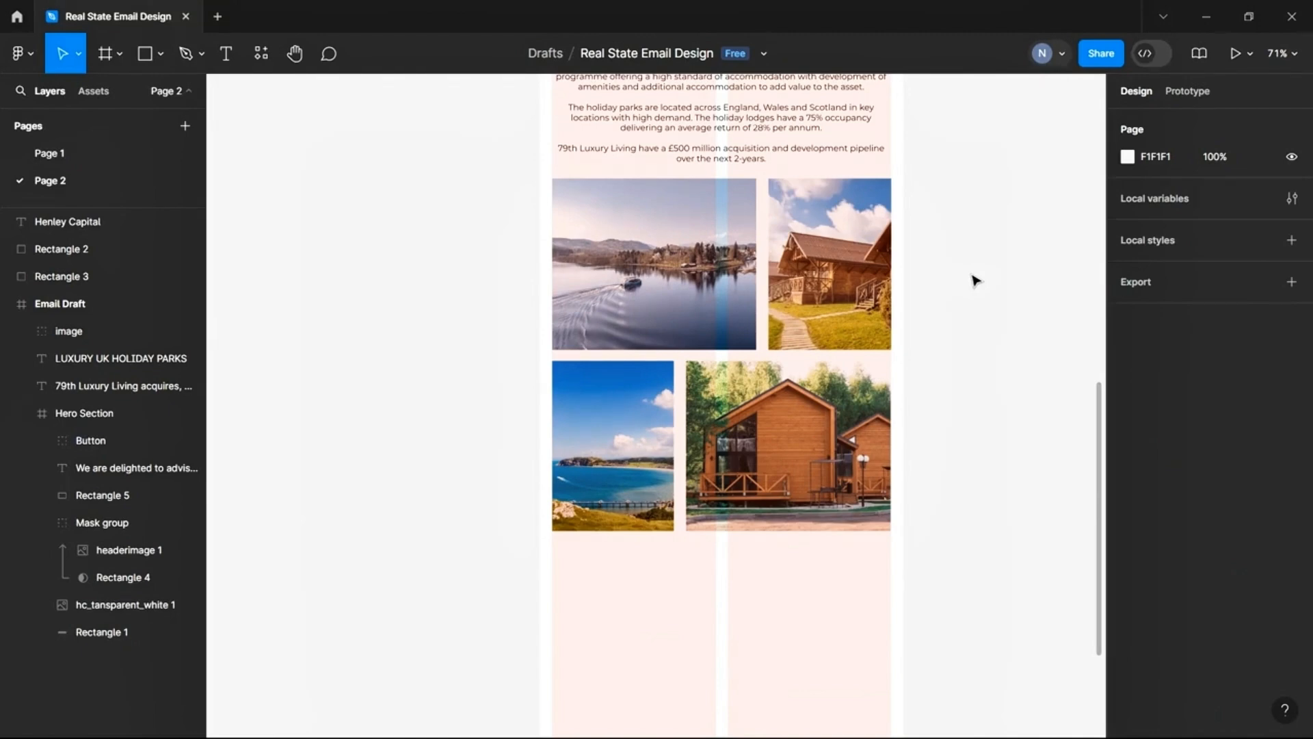
scroll(319, 409, "down", 2, "ctrl")
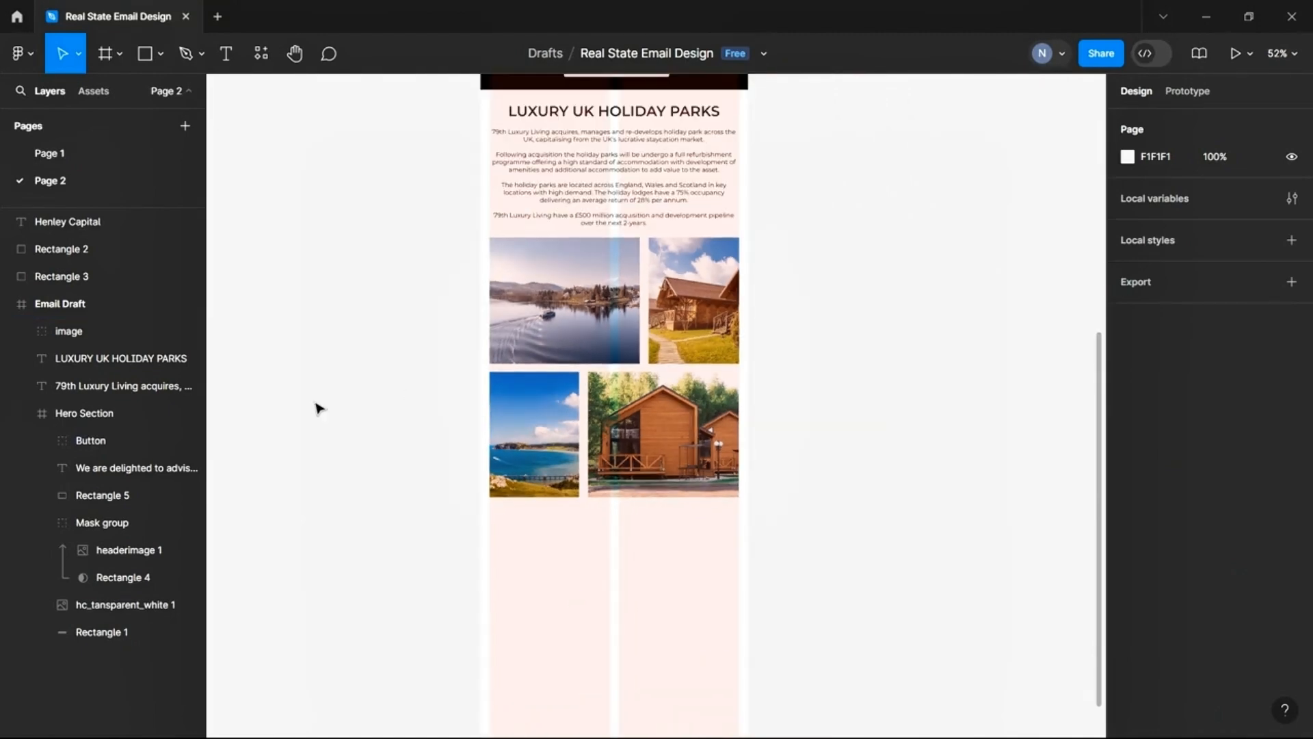
scroll(318, 405, "down", 5)
scroll(560, 331, "up", 5, "ctrl")
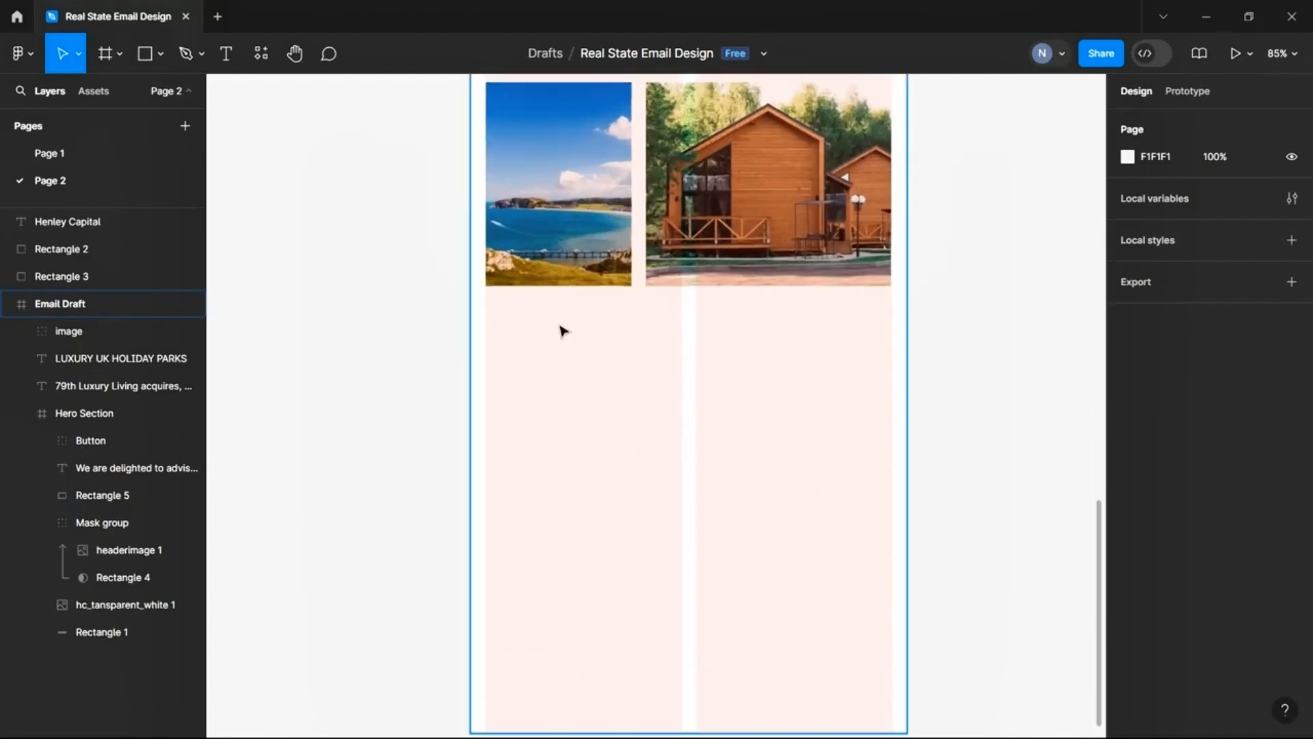
Show the 4-column layout grid on the Email Draft frame and hide its 2-column grid
right_click(501, 387)
left_click(1263, 384)
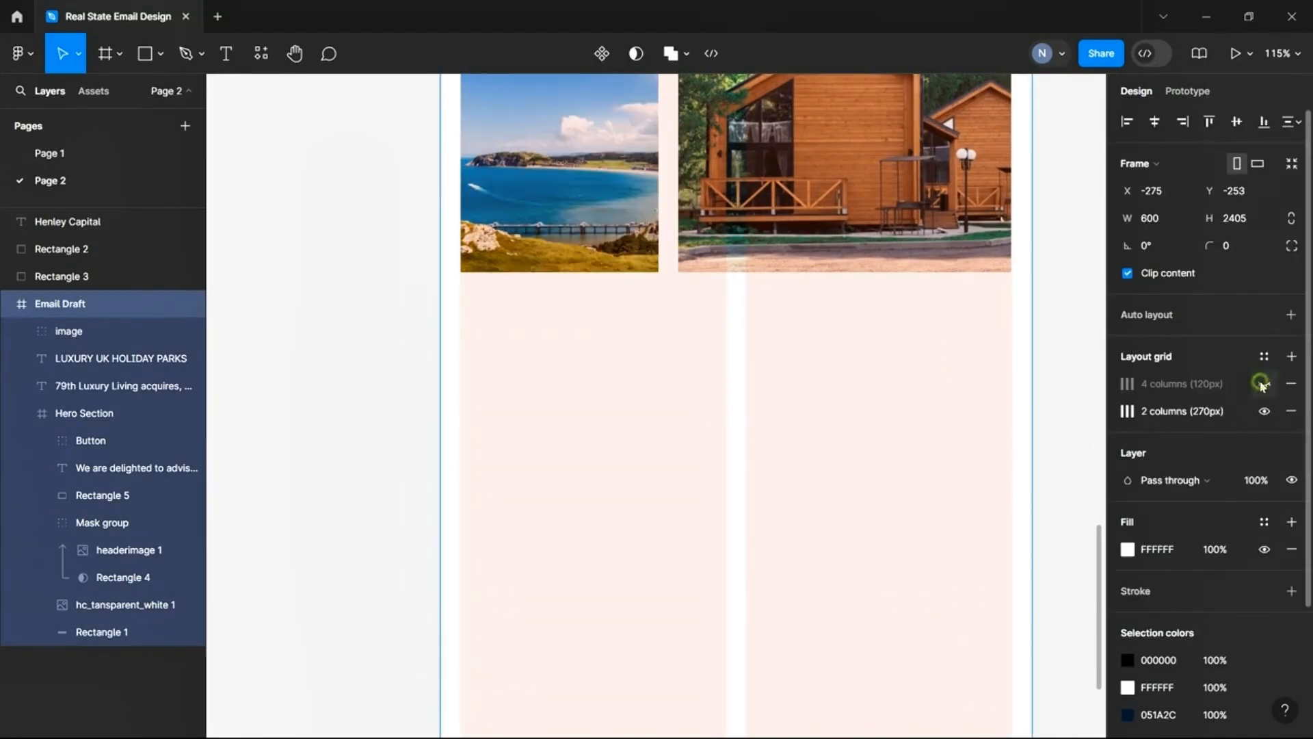
left_click(1264, 383)
left_click(1265, 411)
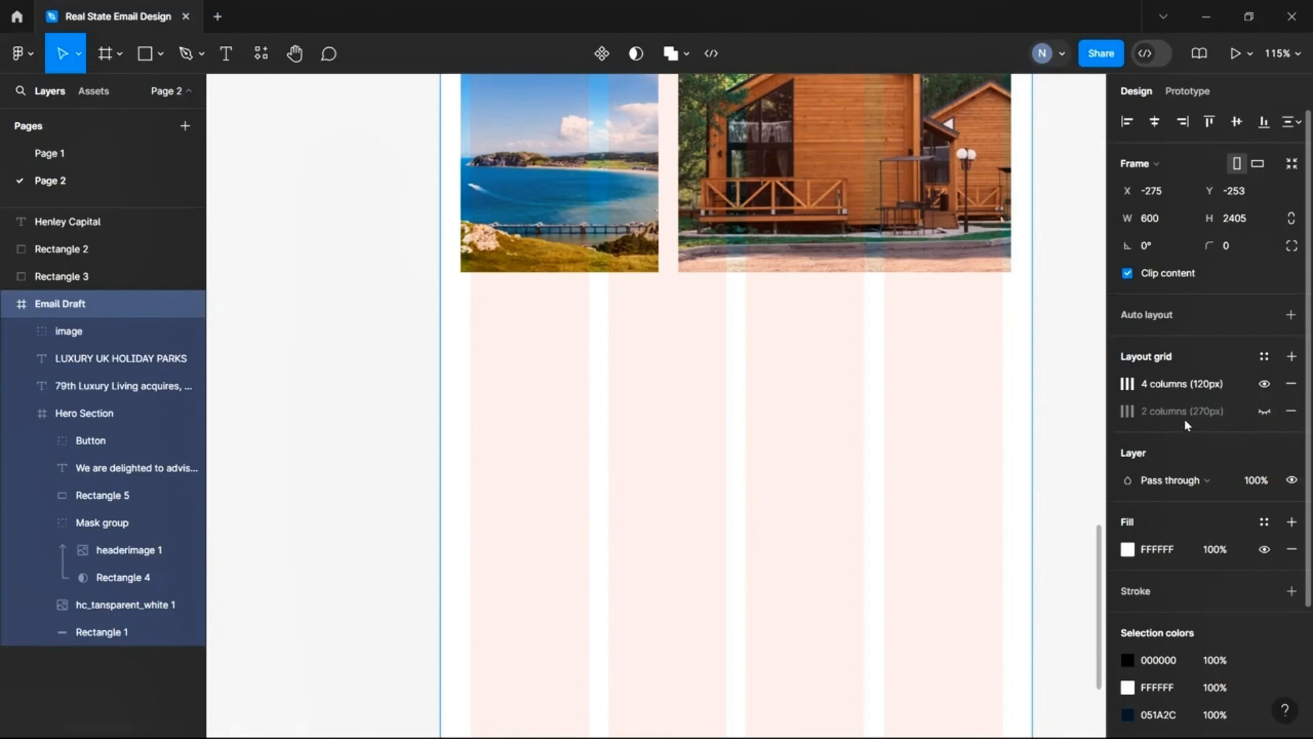
left_click(404, 411)
Draw a rectangle about 120 × 59 in the first grid column below the images, with a corner radius of 4
scroll(404, 410, "up", 5)
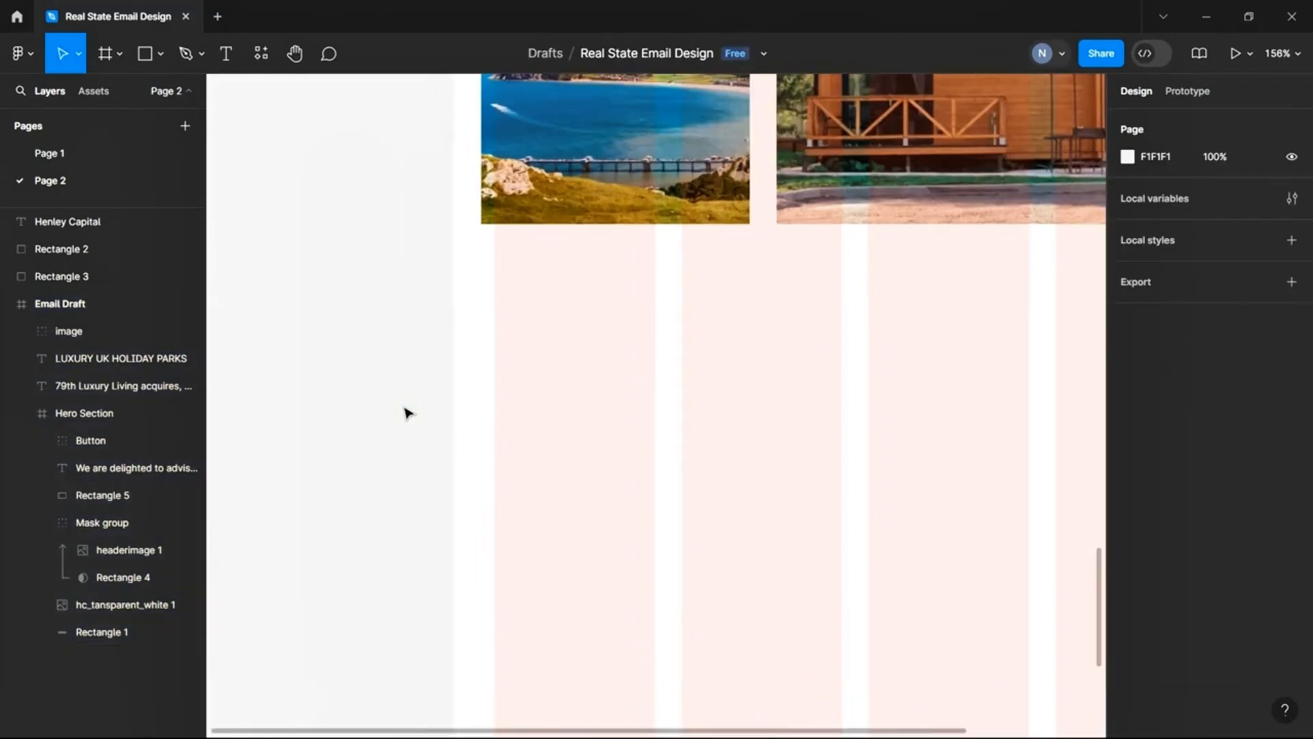
left_click(156, 58)
left_click(130, 95)
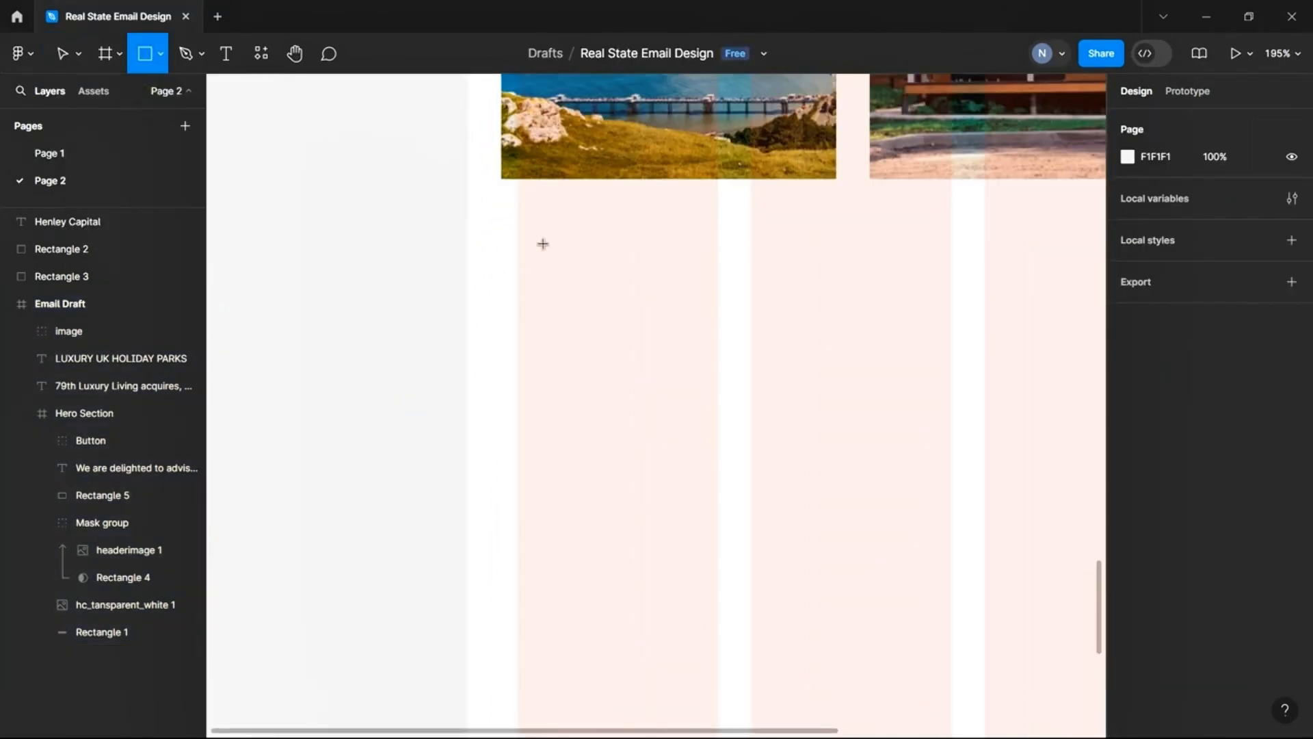
left_click_drag(520, 227, 717, 325)
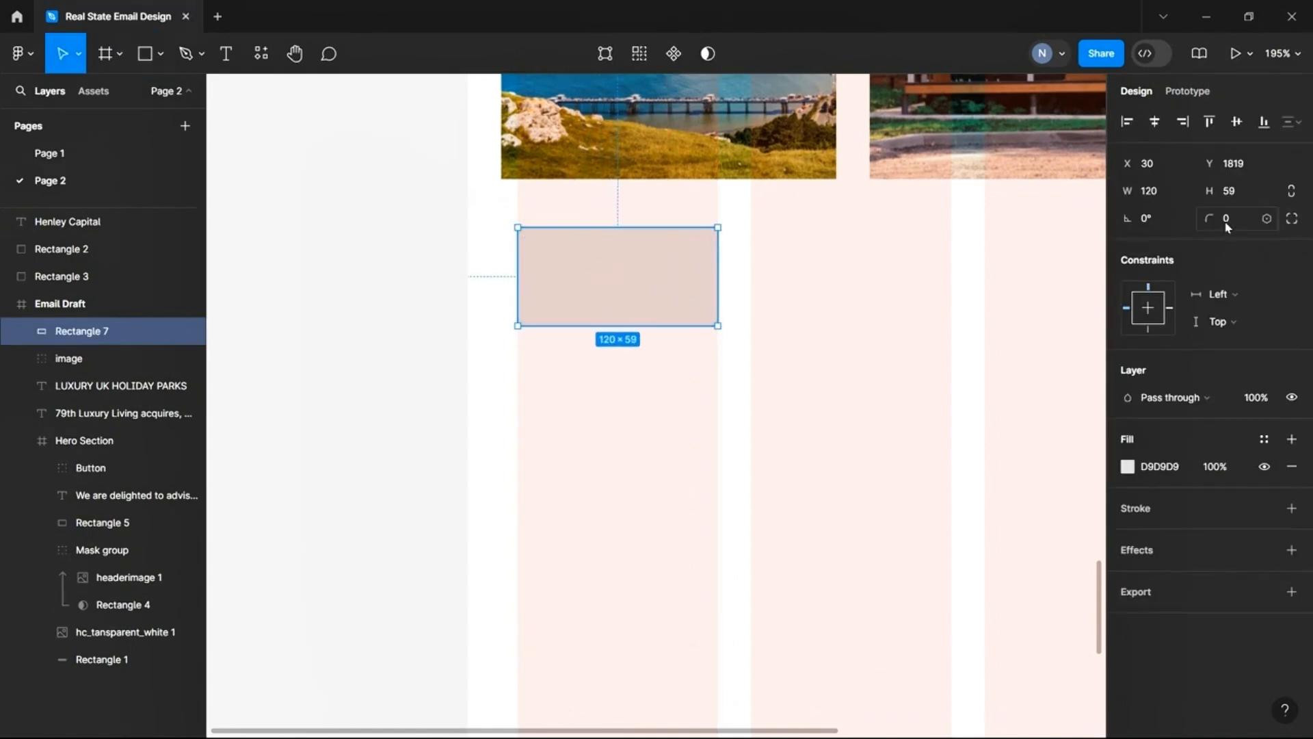
left_click(1227, 223)
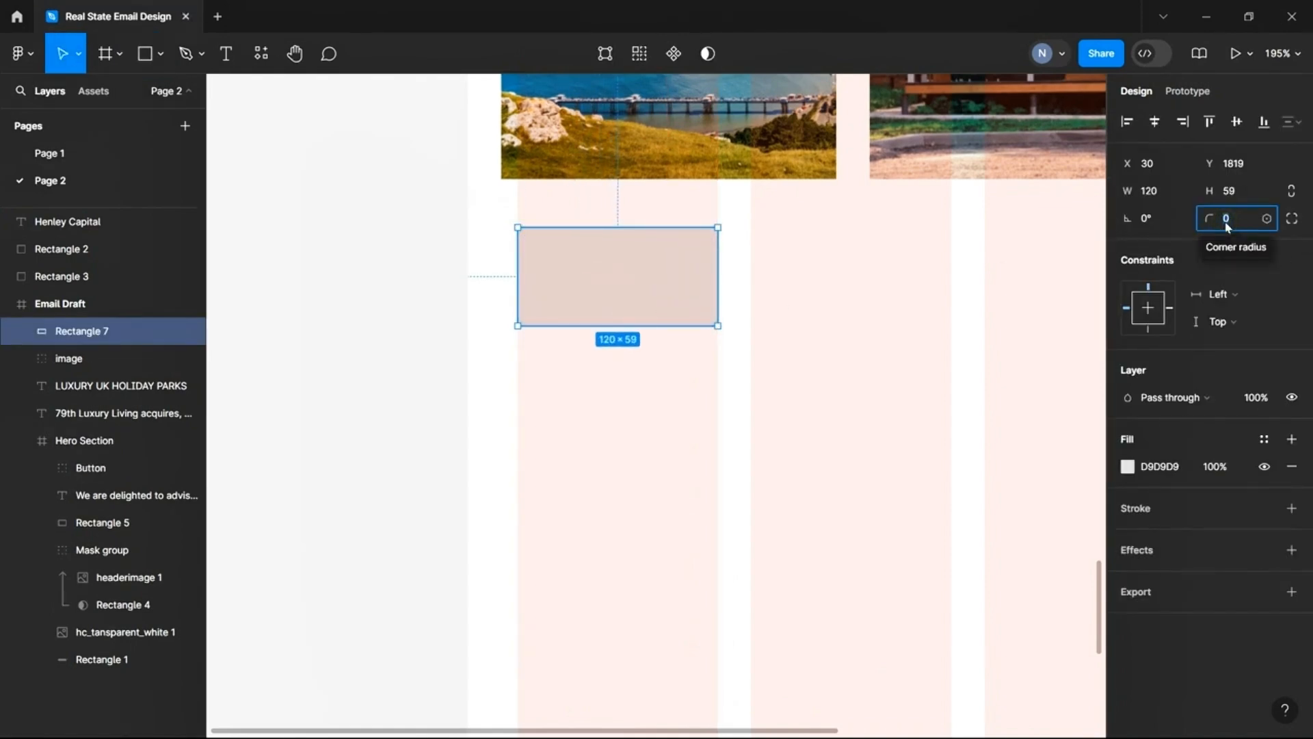
type("4")
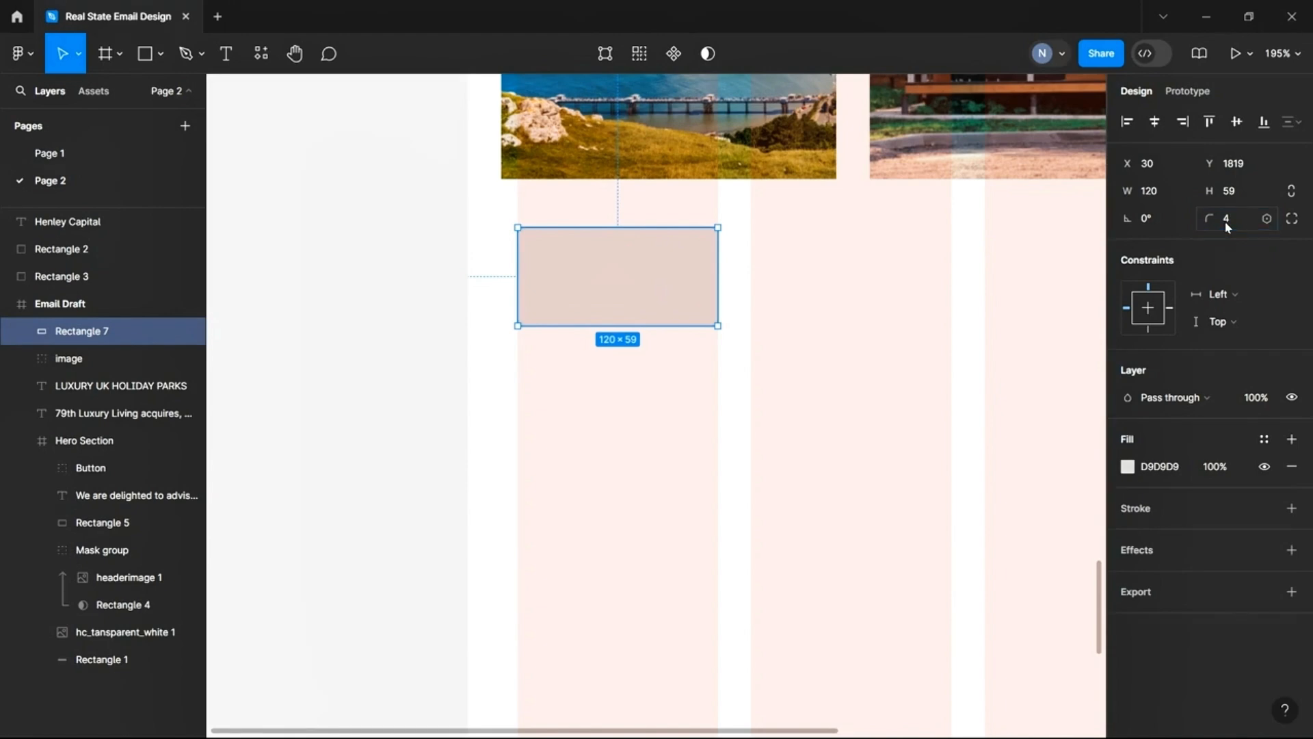
Extend the rounded rectangle downward to a height of about 78
left_click(441, 281)
left_click(624, 320)
left_click_drag(622, 323, 622, 357)
left_click(1153, 472)
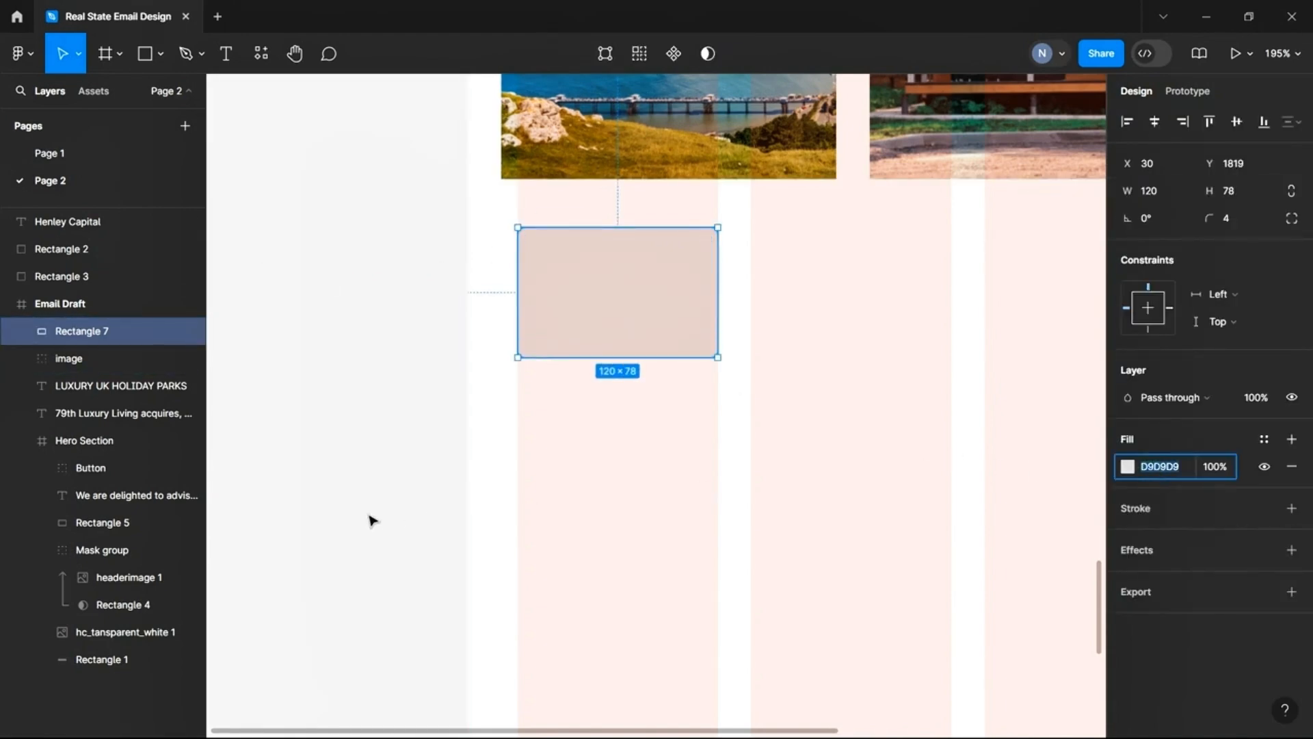
left_click(335, 513)
Import icon_1, icon_01, icon_2 and unnamed5 from File Explorer onto the canvas and place them clear of the email frame
scroll(329, 506, "down", 2, "ctrl")
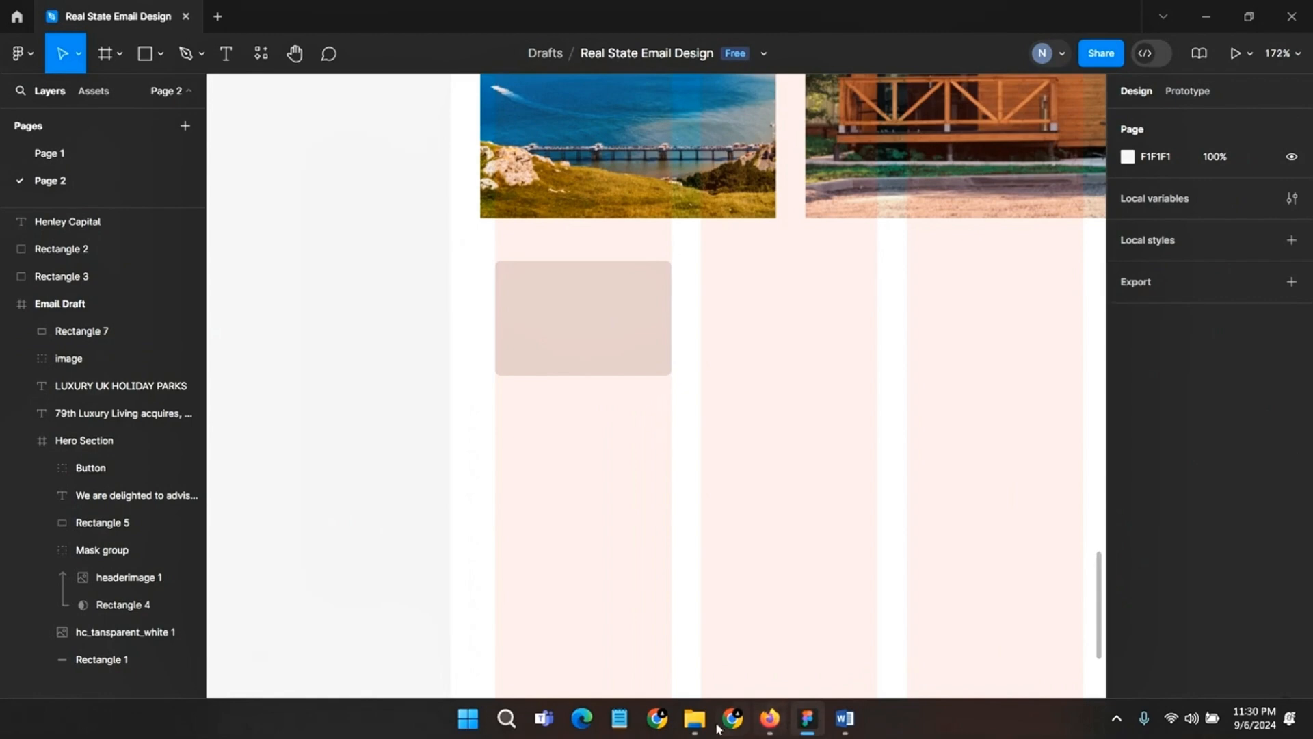
left_click(694, 718)
left_click_drag(904, 373, 296, 436)
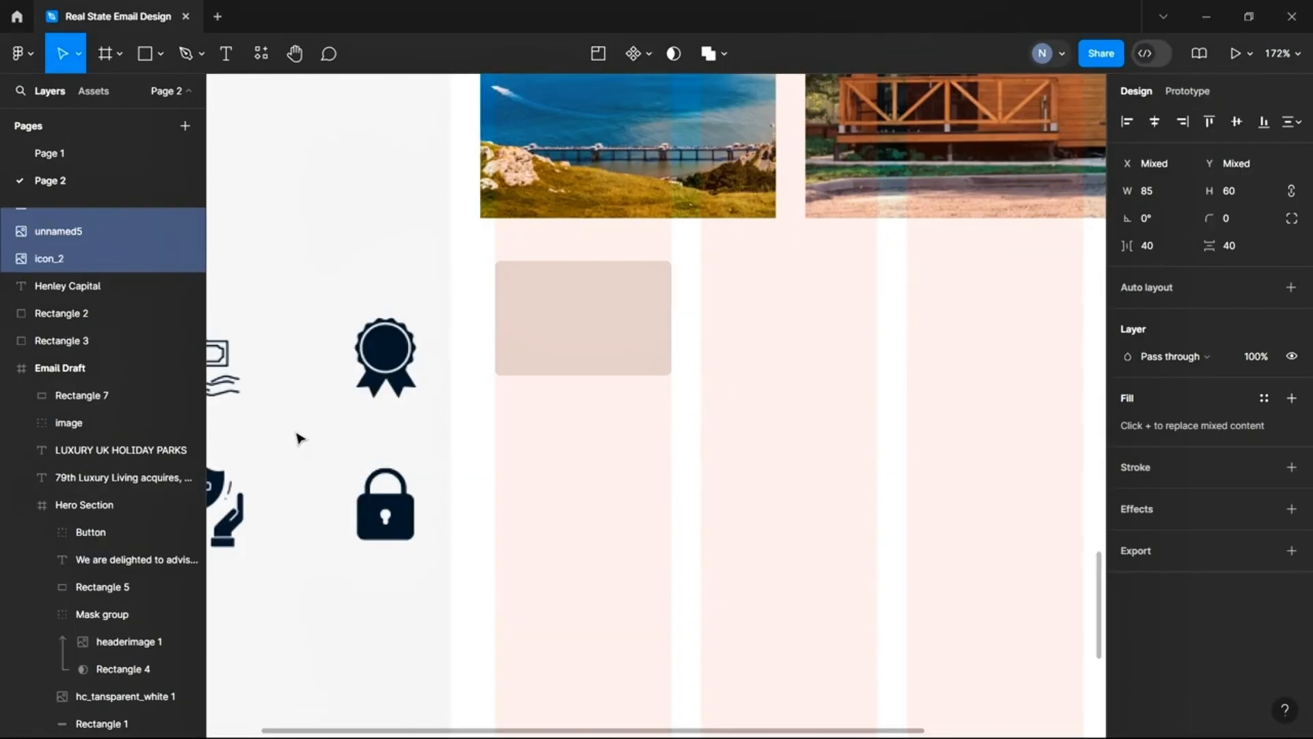
scroll(634, 444, "down", 4, "ctrl")
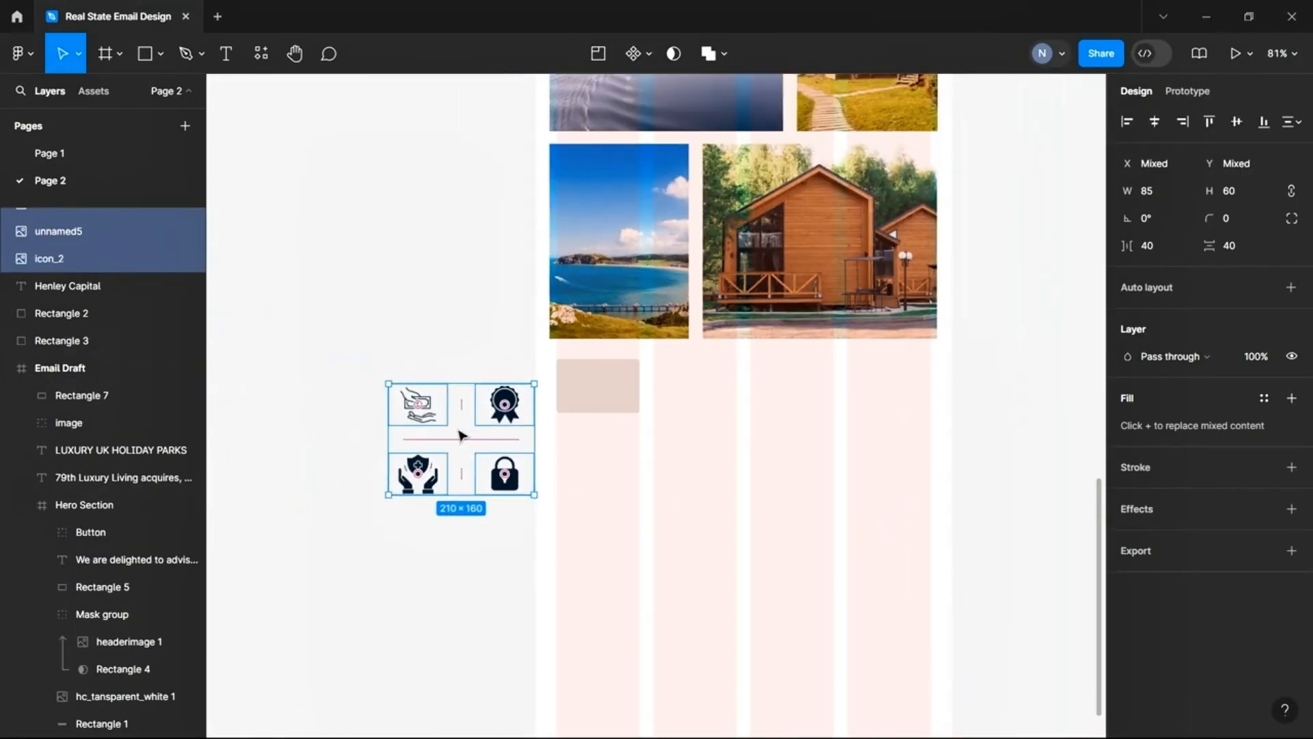
left_click_drag(456, 433, 425, 400)
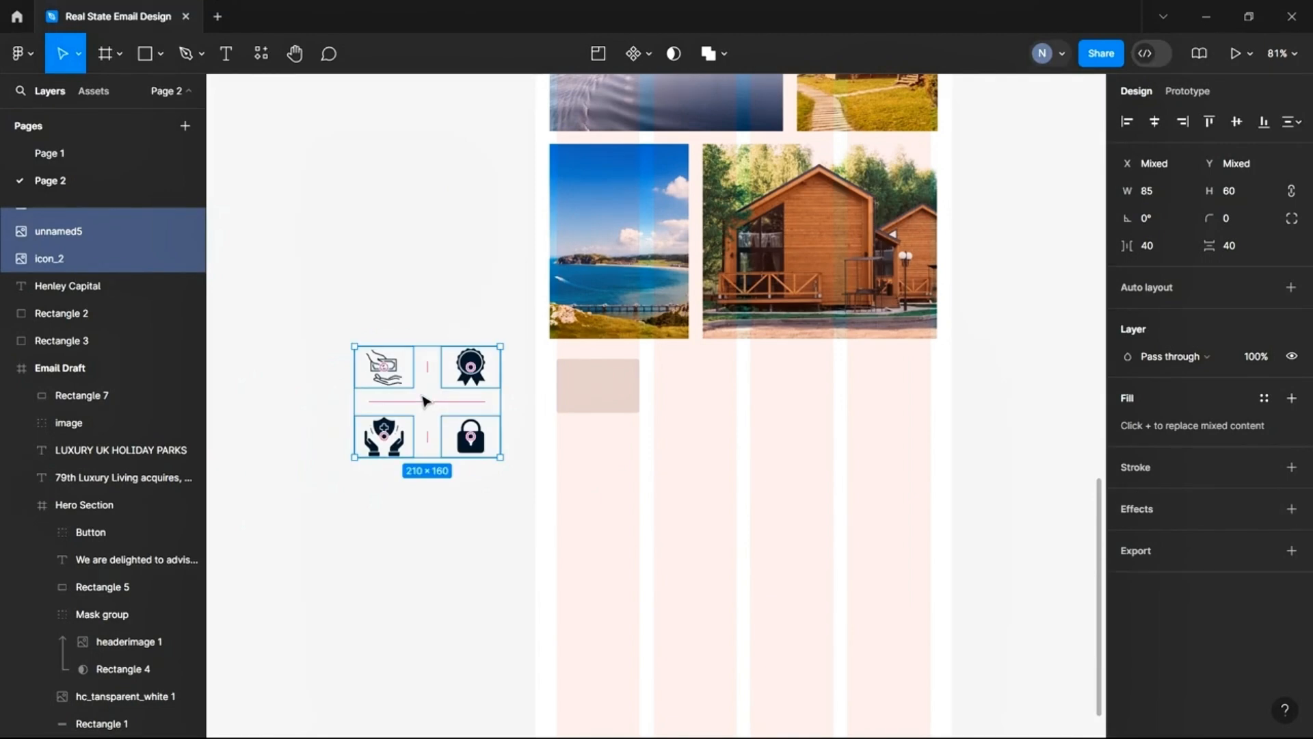
left_click(400, 499)
scroll(401, 483, "up", 4, "ctrl")
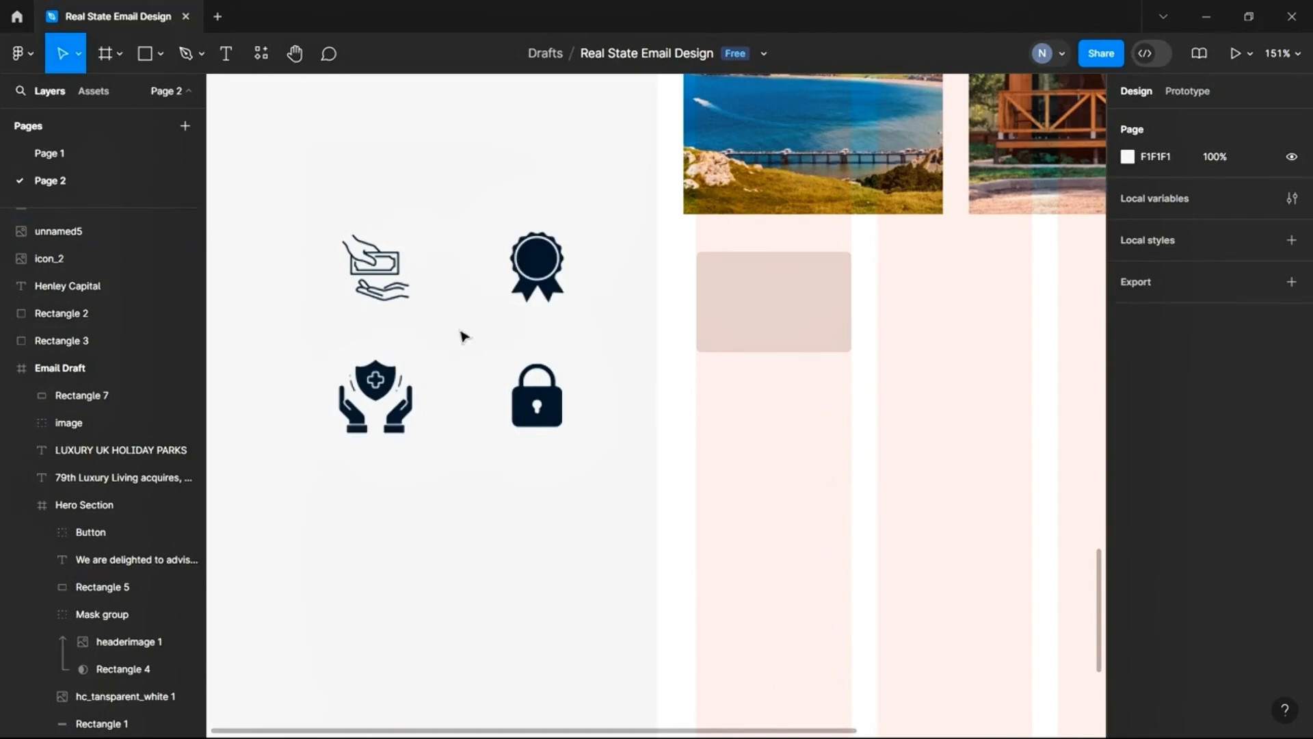
Switch to Henley Capital.docx in Word, copy the 100% Track Record text, and return to Figma
mouse_move(583, 732)
left_click(845, 717)
left_click(54, 372)
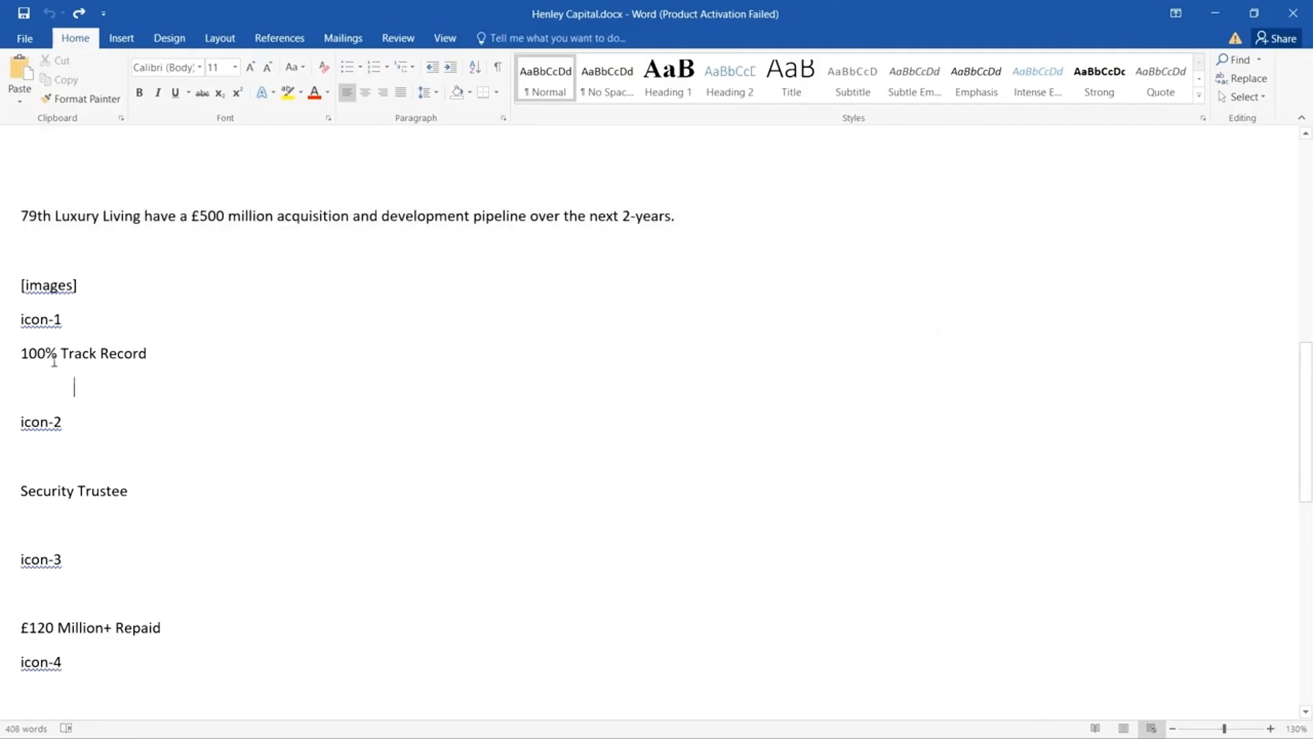
left_click_drag(151, 354, 66, 364)
right_click(65, 365)
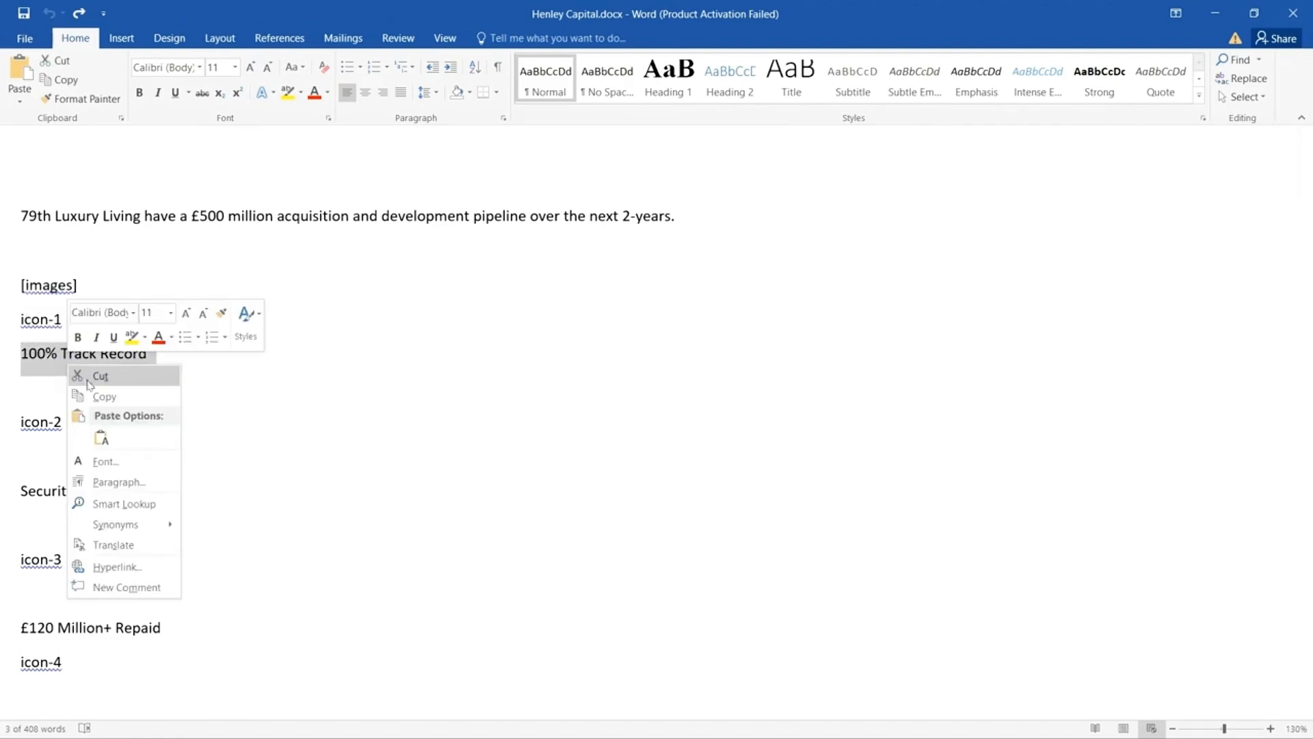
left_click(96, 391)
left_click(1214, 10)
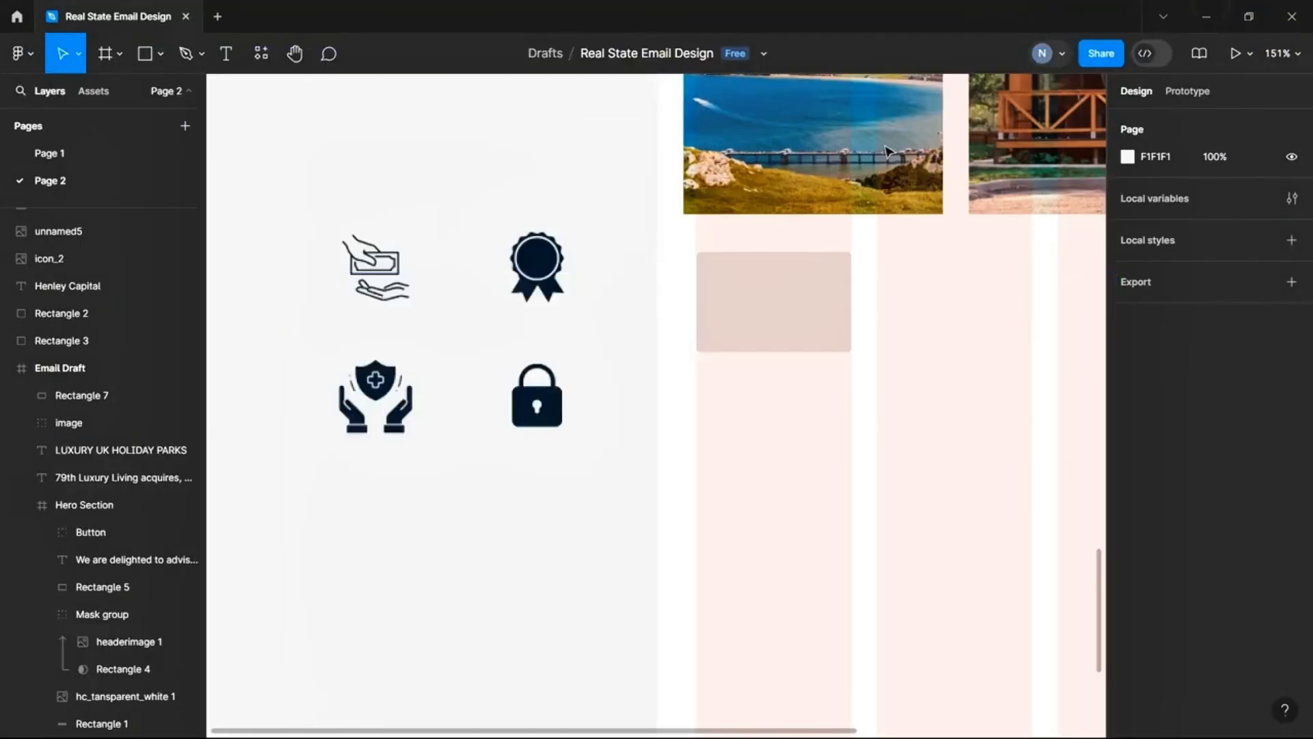
Paste 100% Track Record as a text layer on the grey card and narrow it to 108 wide so it wraps
key("t")
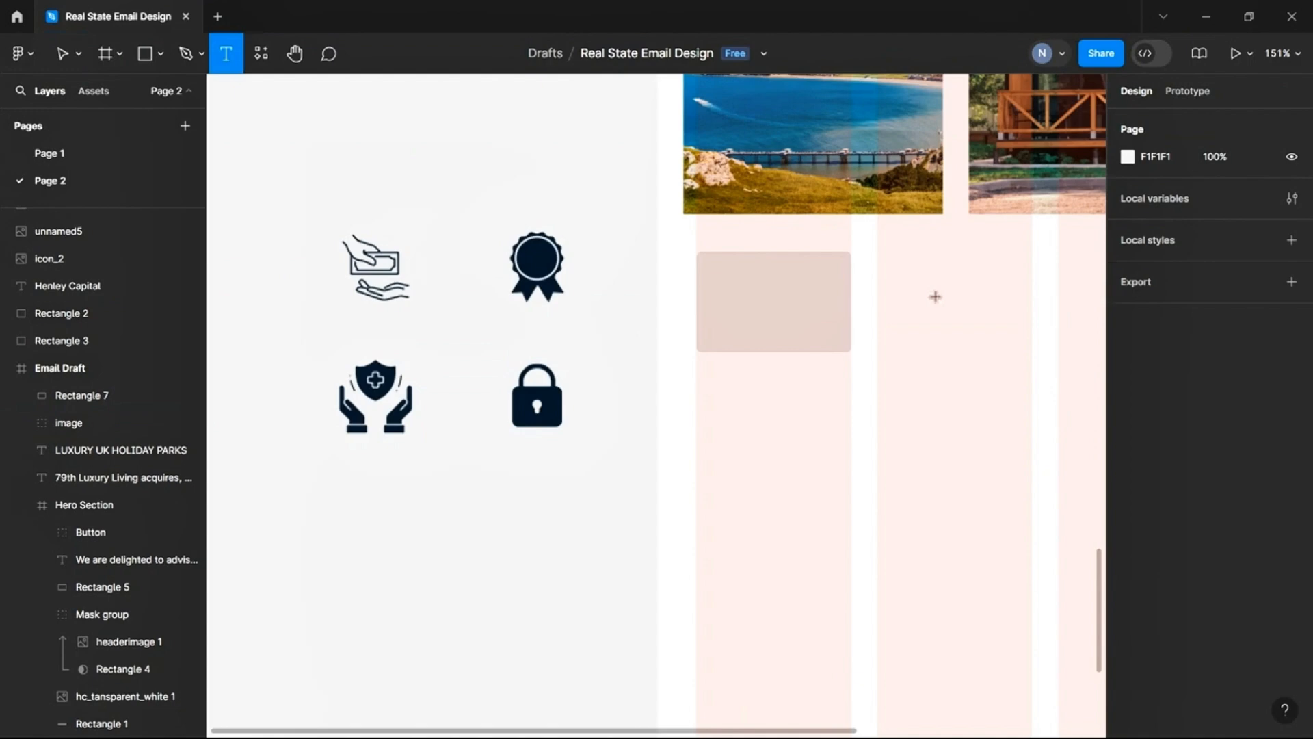
left_click(747, 304)
key("ctrl+v")
left_click(721, 337)
left_click(757, 325)
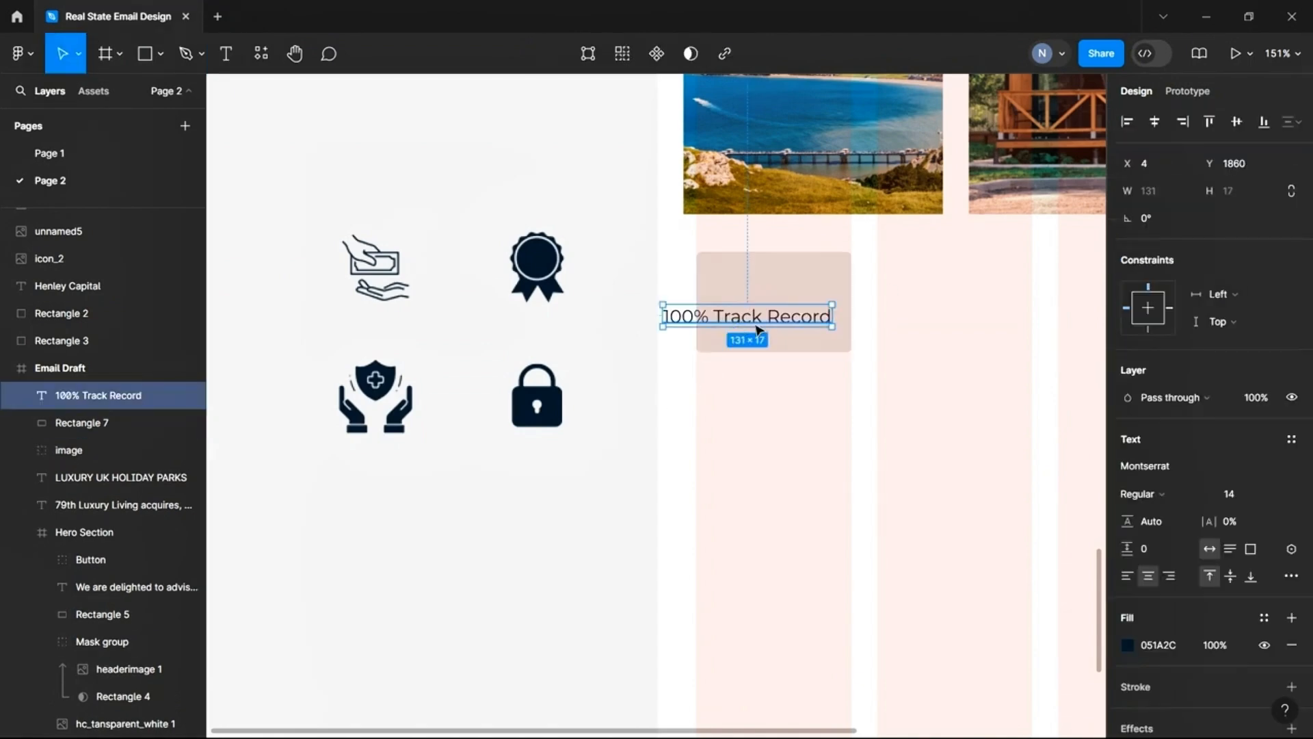
mouse_move(831, 316)
left_mouse_down()
mouse_move(803, 316)
mouse_move(812, 325)
left_mouse_up()
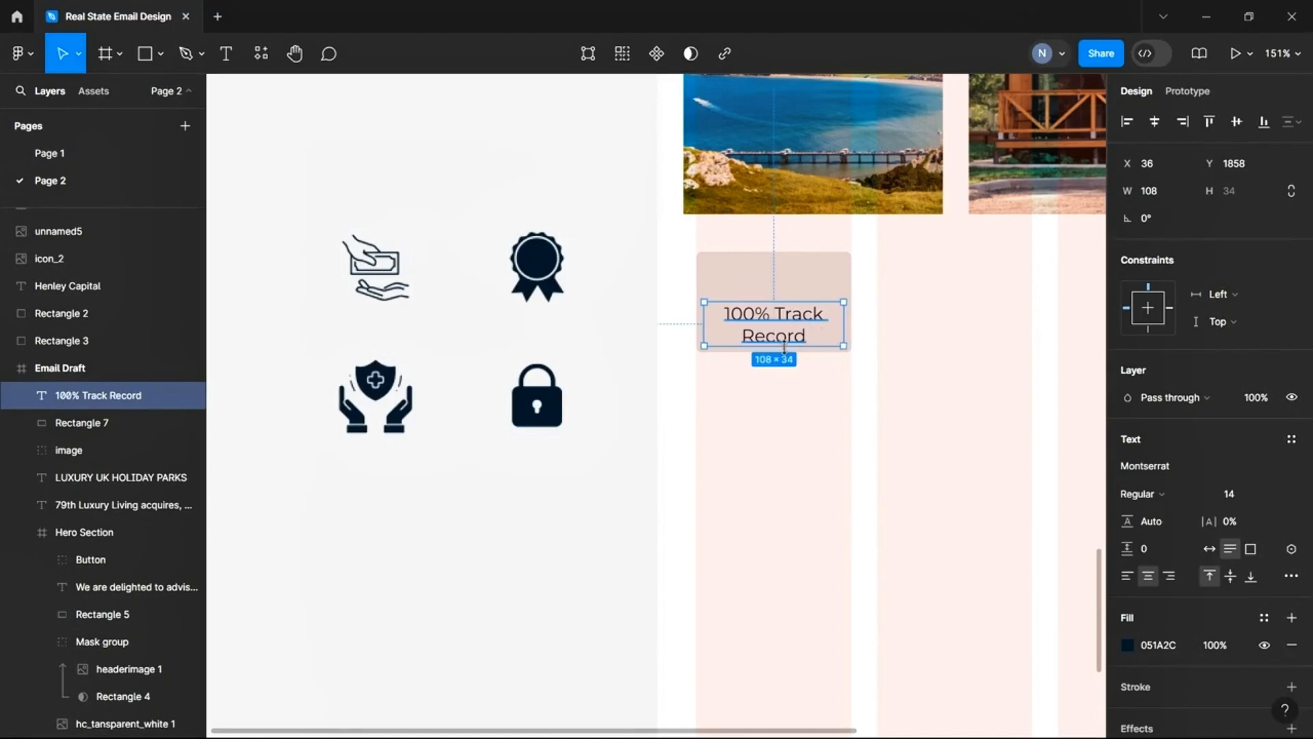
Check the badge icon's size on Page 1, and scale the four icons on Page 2 proportionally to a width of 54
left_click(383, 302)
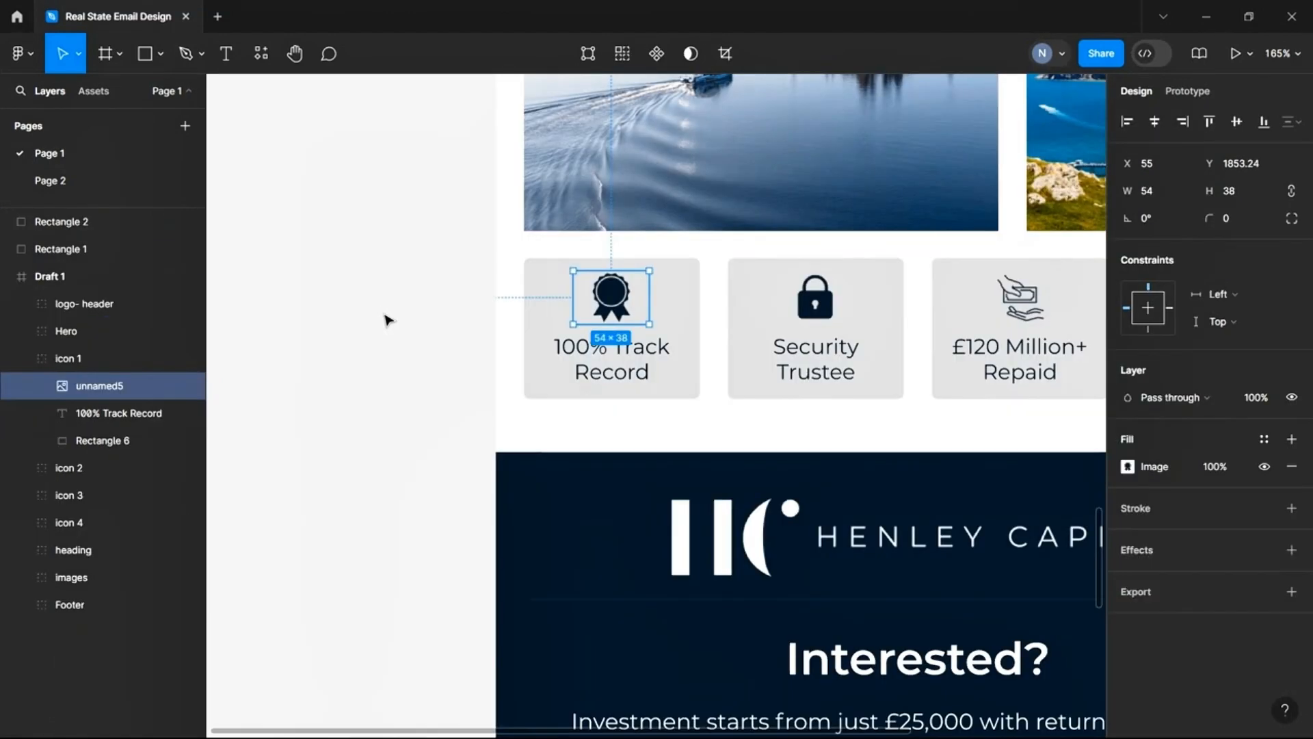
left_click(91, 191)
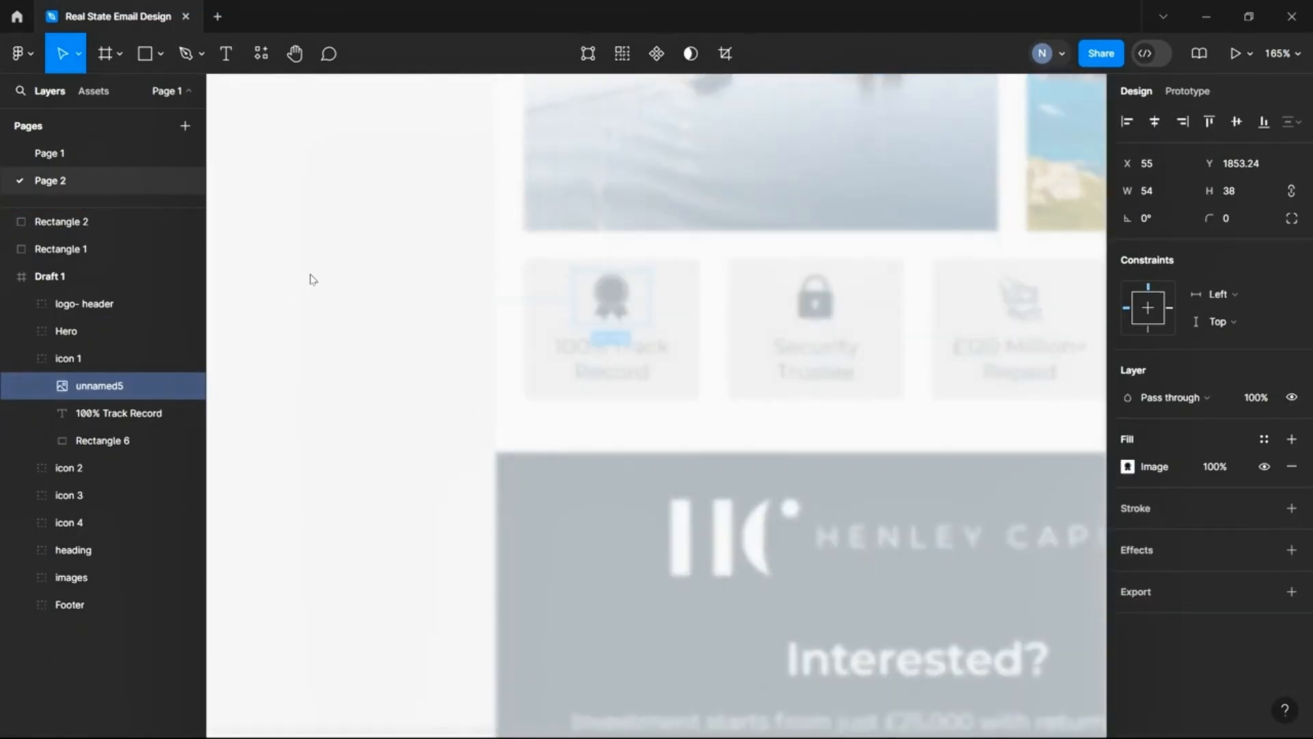
left_click(486, 272, "shift")
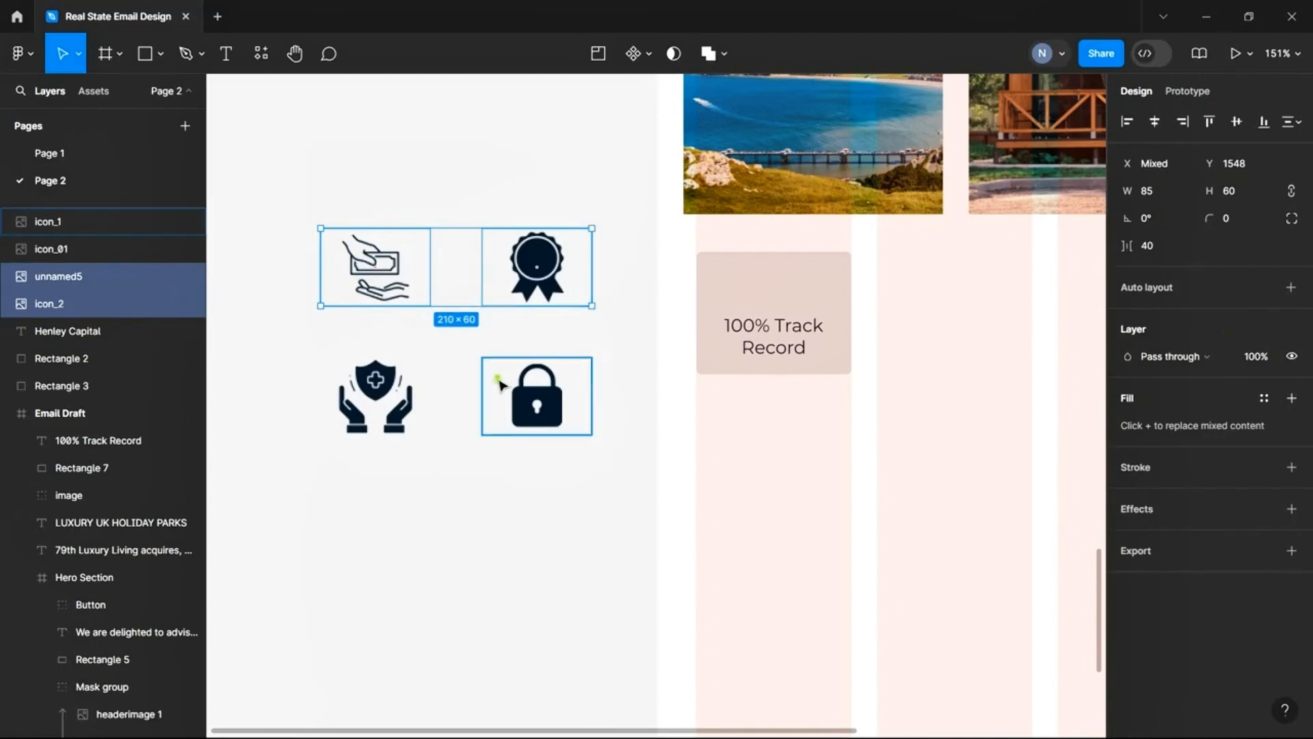
left_click(498, 381, "shift")
left_click(380, 383, "shift")
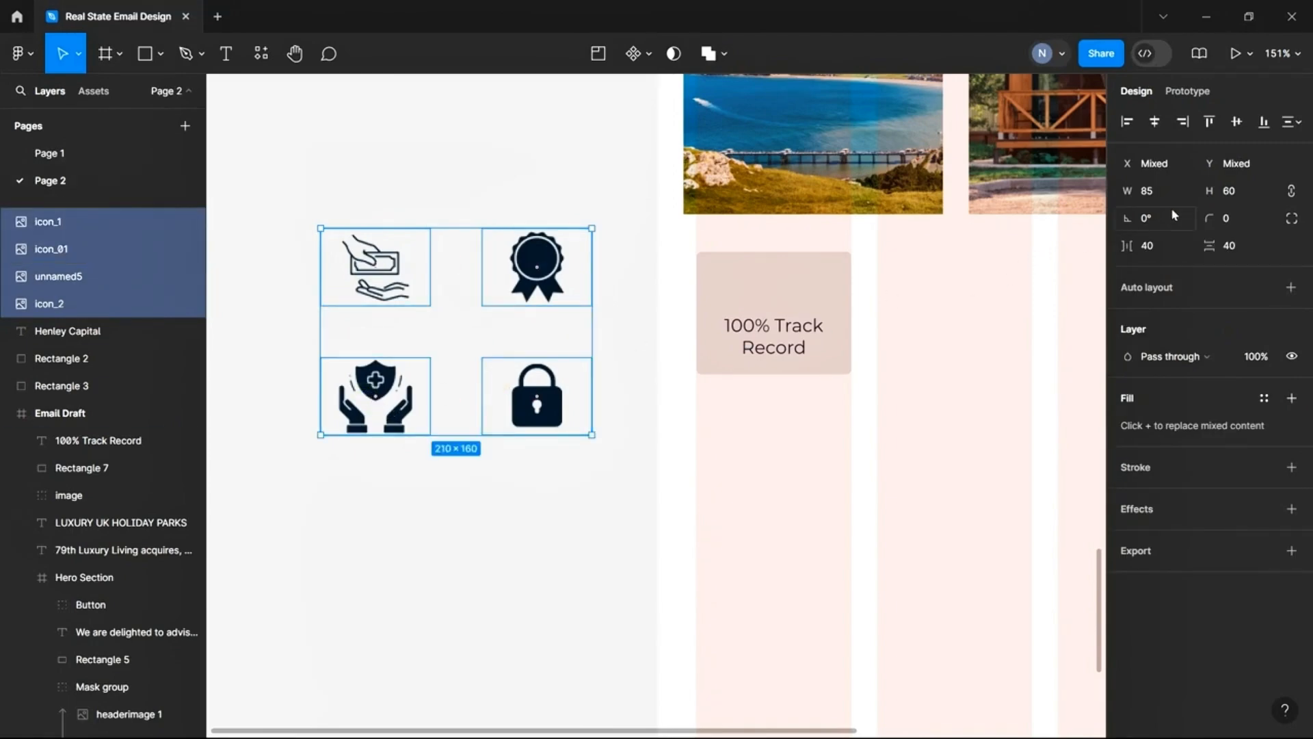
left_click(1289, 195)
left_click(1294, 186)
left_click(1158, 195)
key("Return")
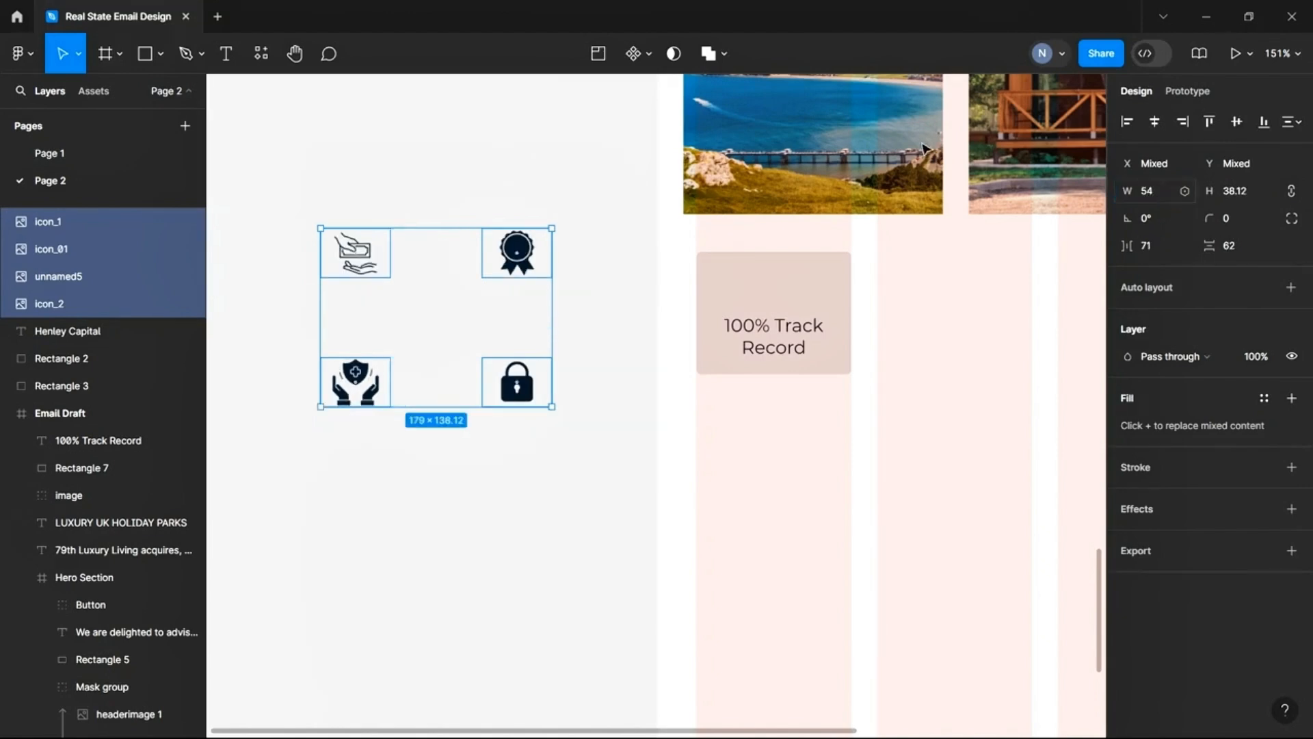
Centre the badge icon above the 100% Track Record text on the card and set their vertical spacing to 5
left_click(460, 478)
left_click(359, 263)
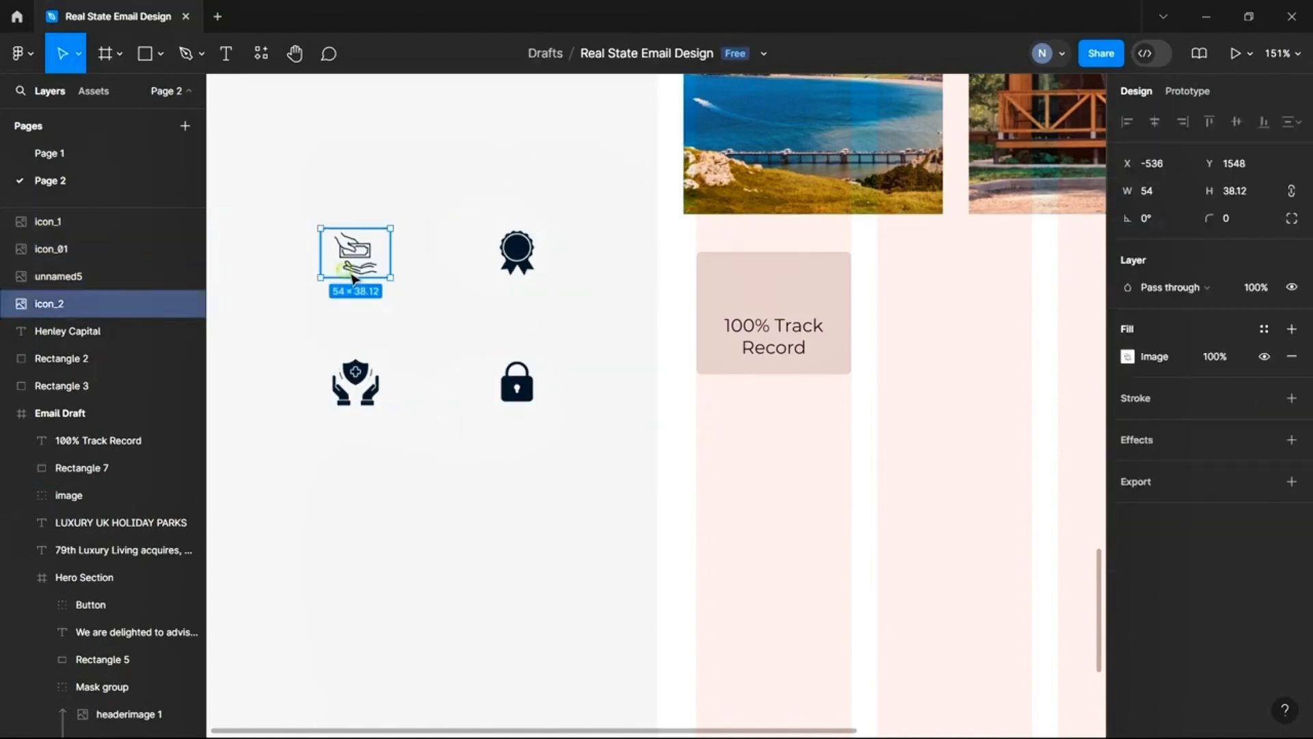
left_click(389, 451)
left_click_drag(508, 248, 765, 283)
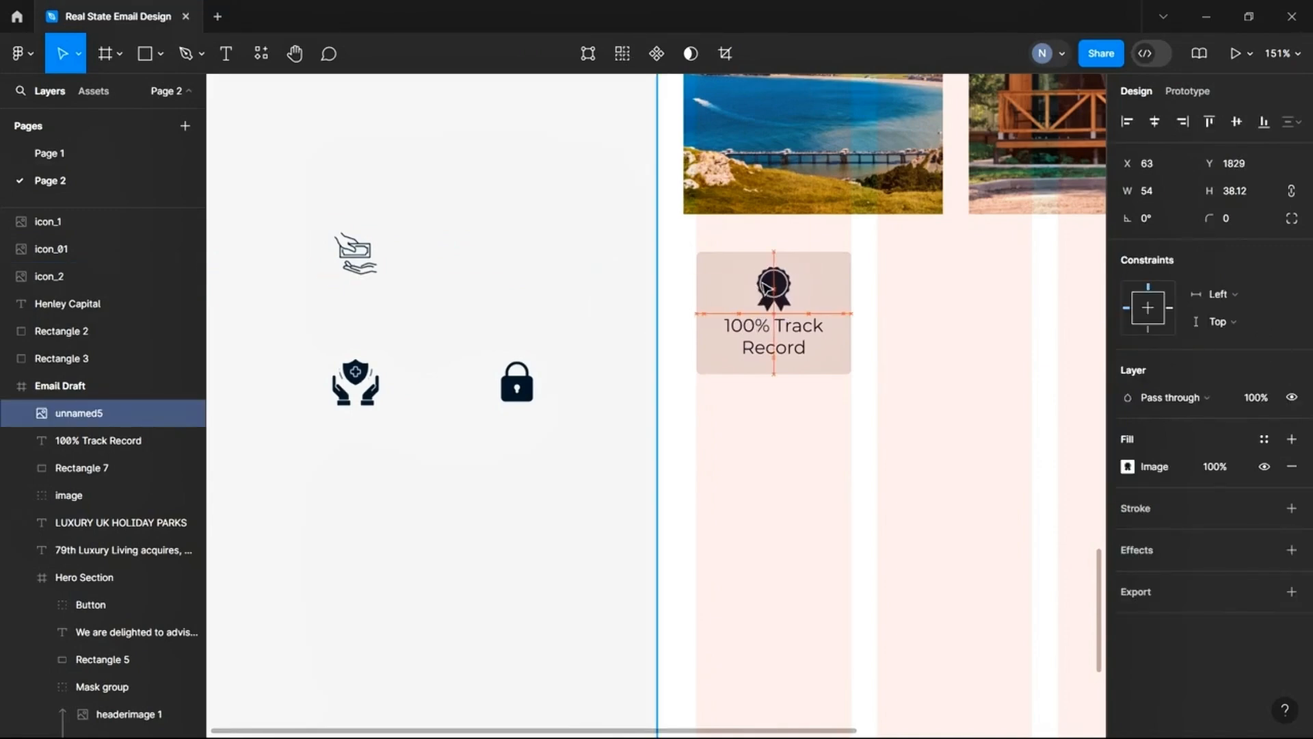
left_click(768, 348, "shift")
left_click_drag(1127, 246, 1136, 252)
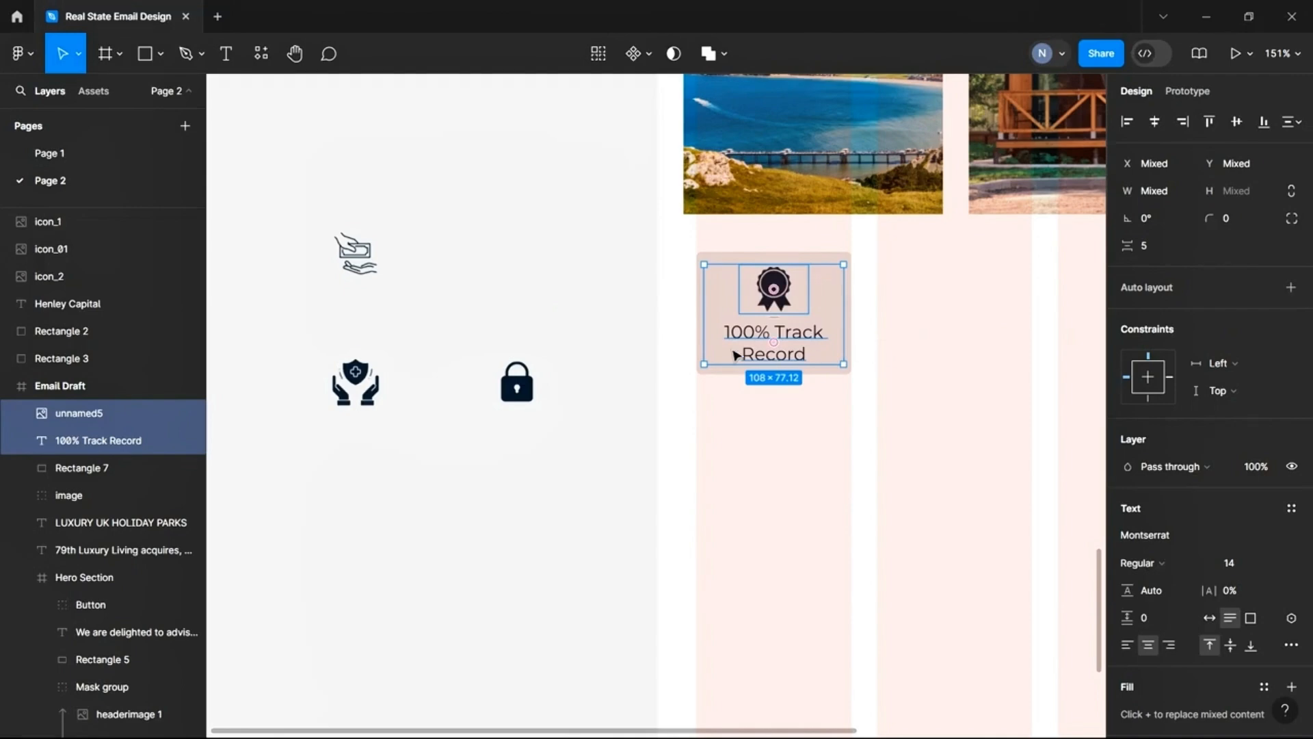
left_click(650, 382)
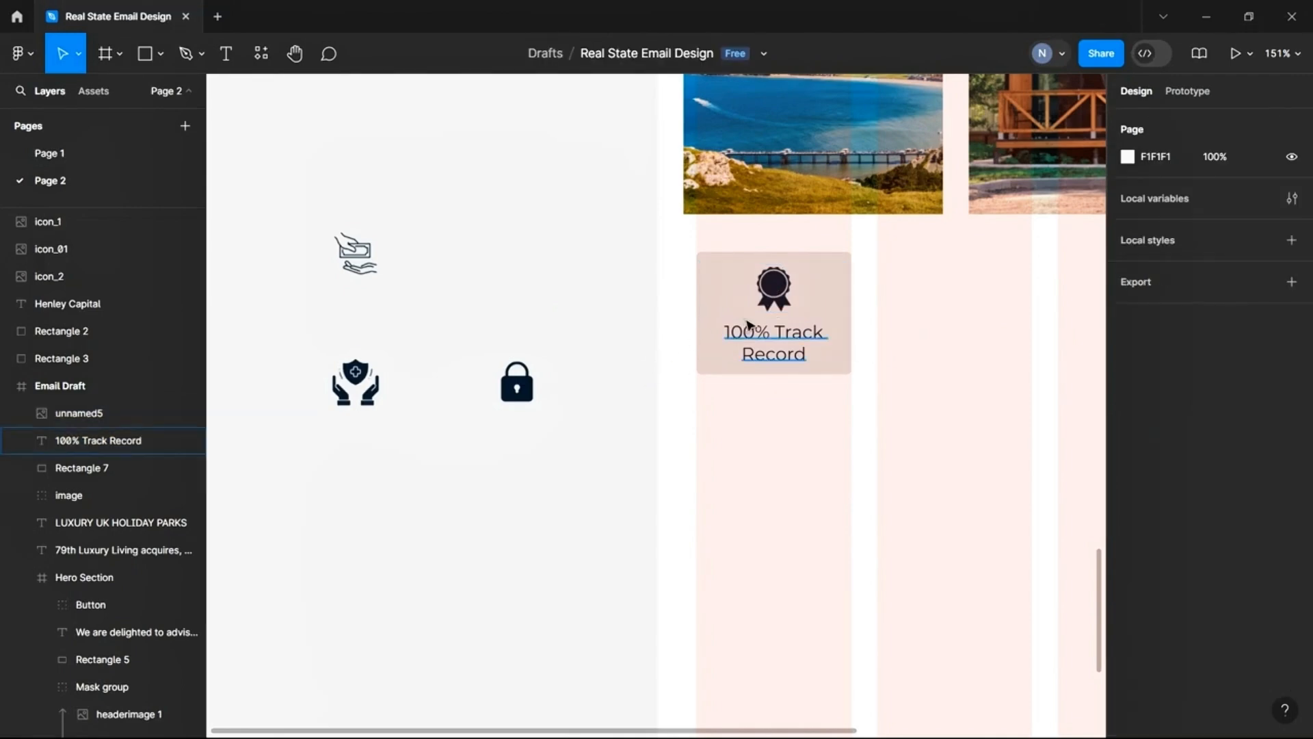
scroll(661, 346, "down", 4)
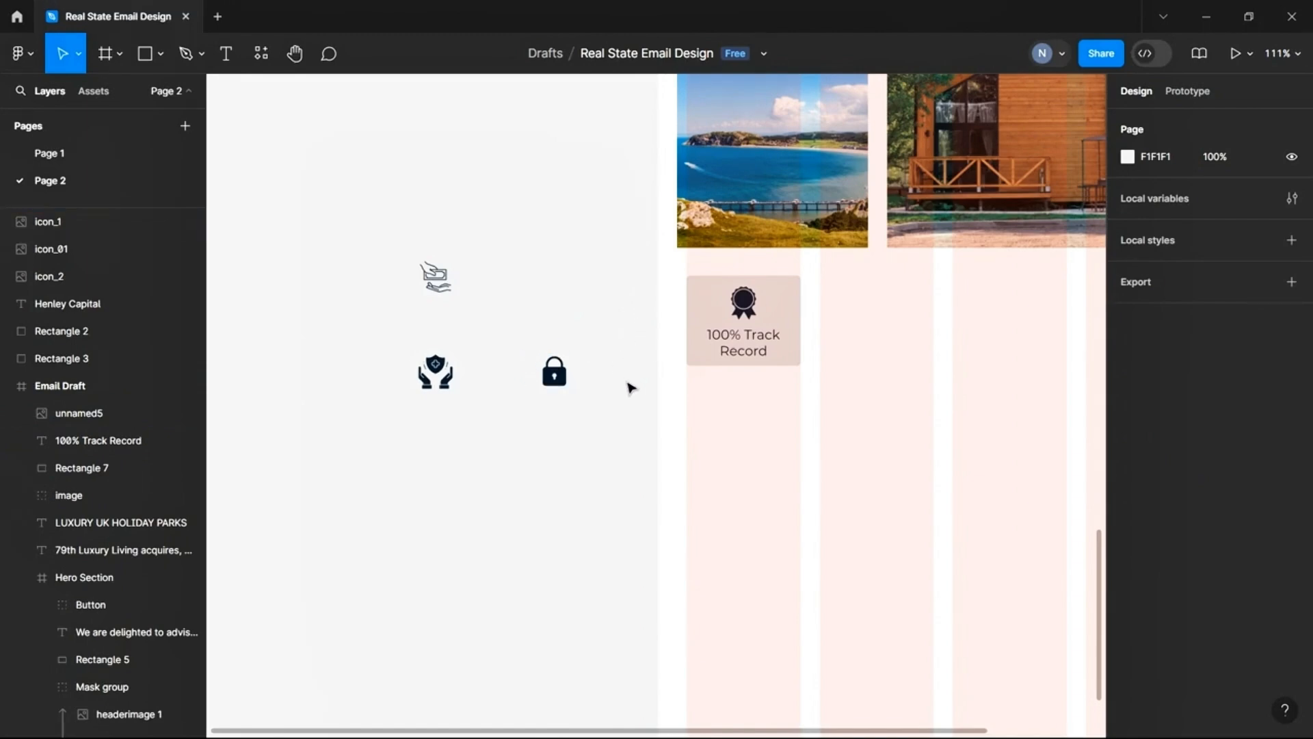
left_click(689, 343)
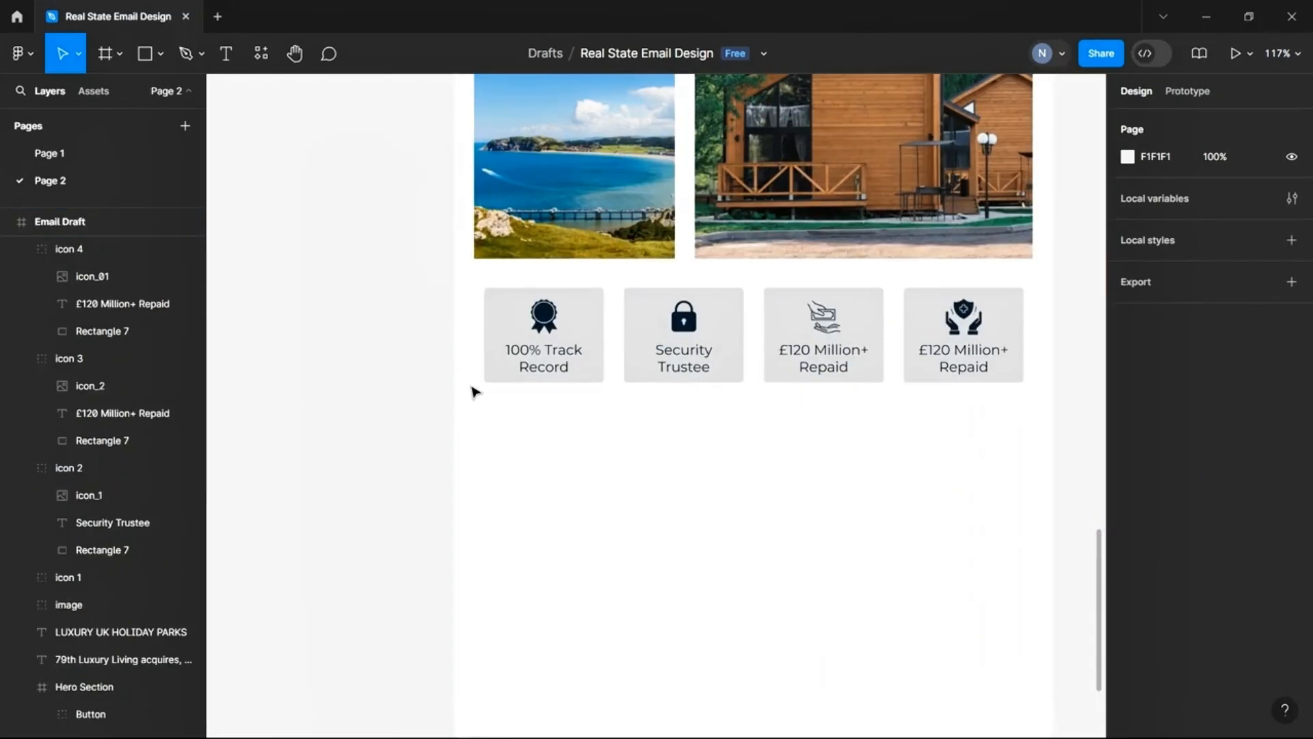
scroll(472, 390, "up", 2)
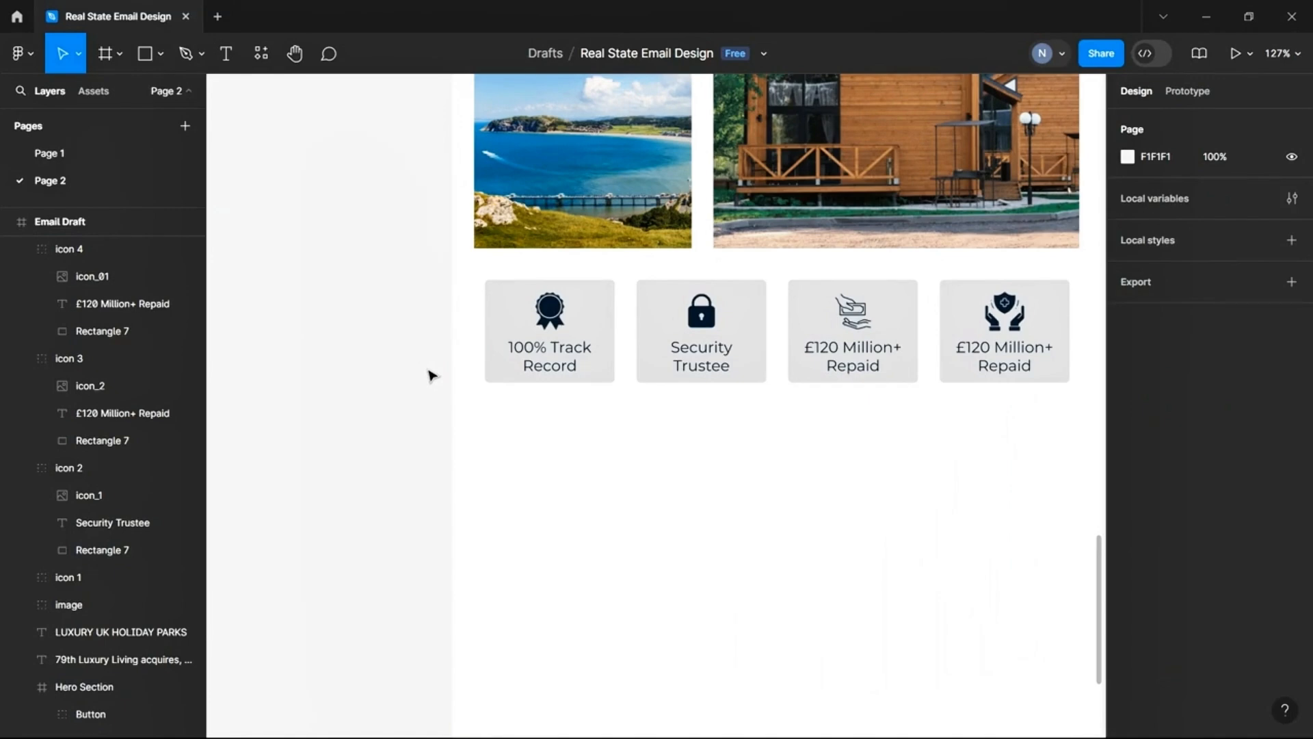
scroll(434, 370, "down", 2)
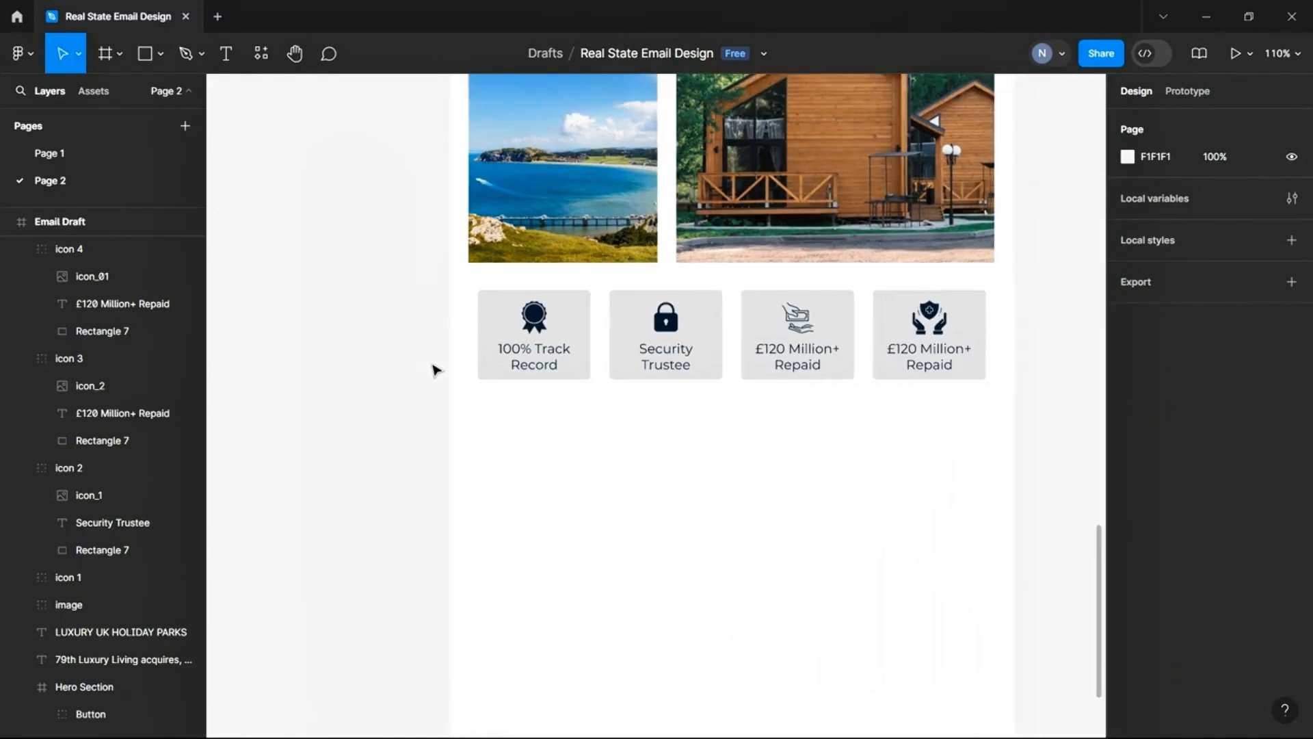
scroll(410, 397, "up", 2)
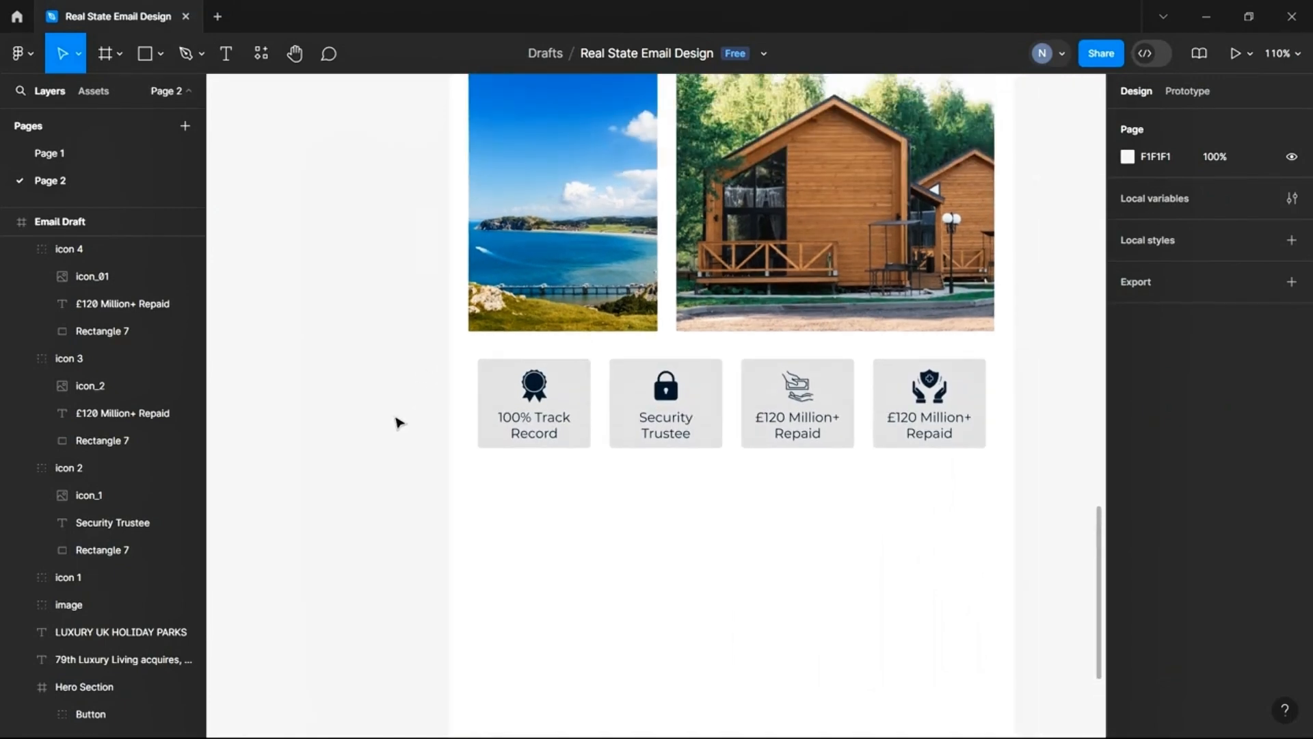
scroll(401, 422, "up", 3)
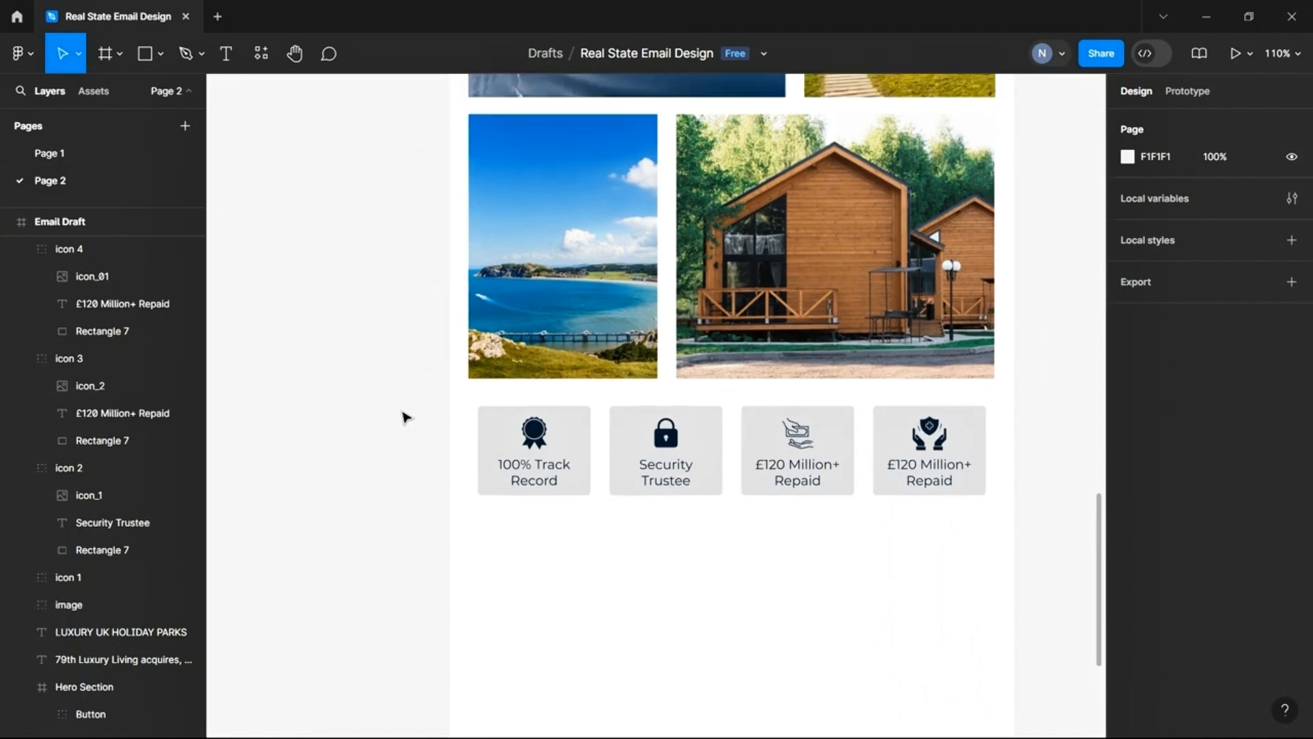
scroll(411, 417, "down", 5)
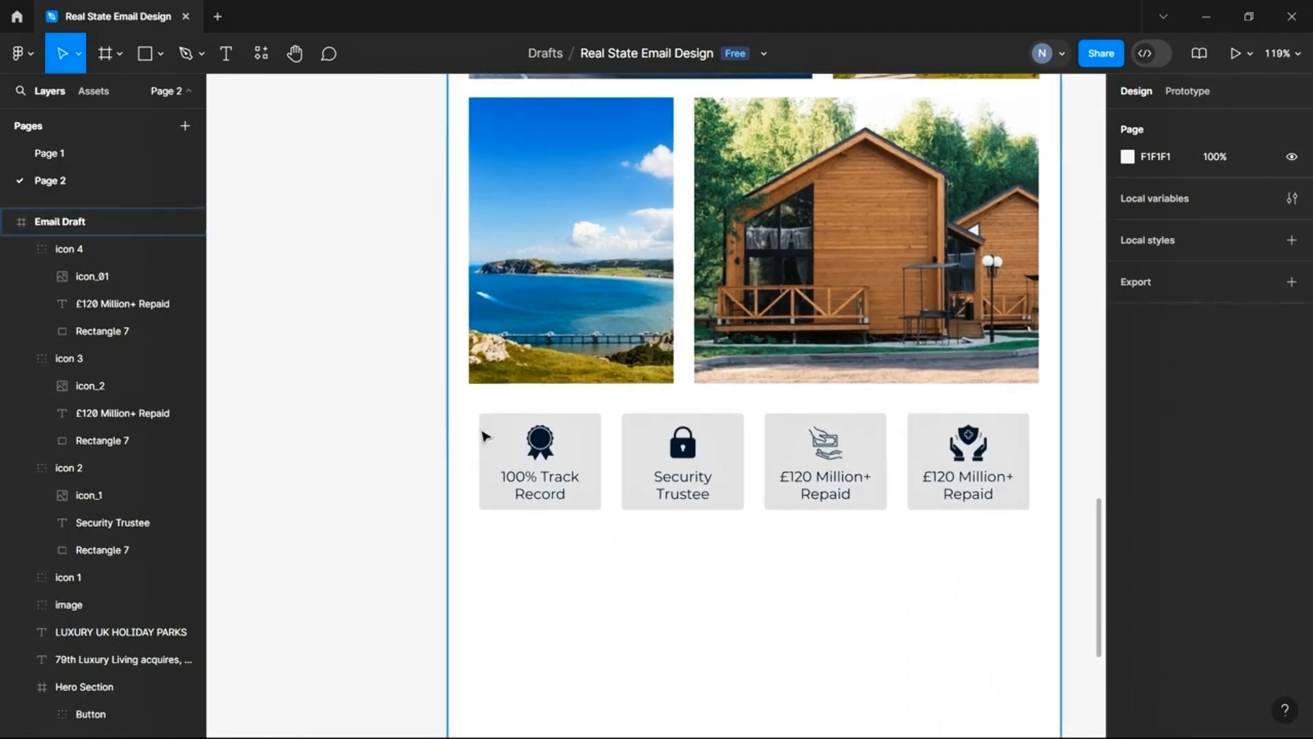
Wrap the Luxury UK Holiday Parks heading, body text, image group and four icon cards in a frame named Info
left_click(667, 267)
scroll(667, 267, "up", 4)
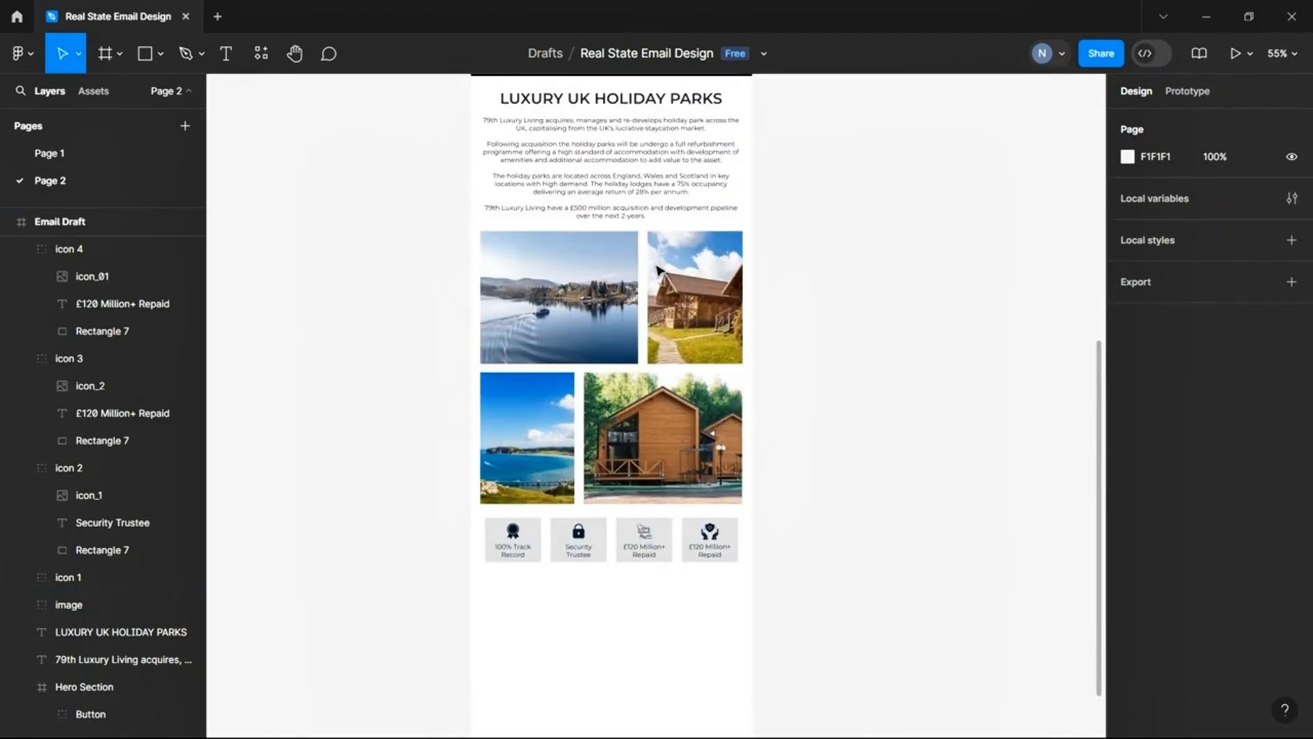
left_click_drag(476, 632, 750, 123)
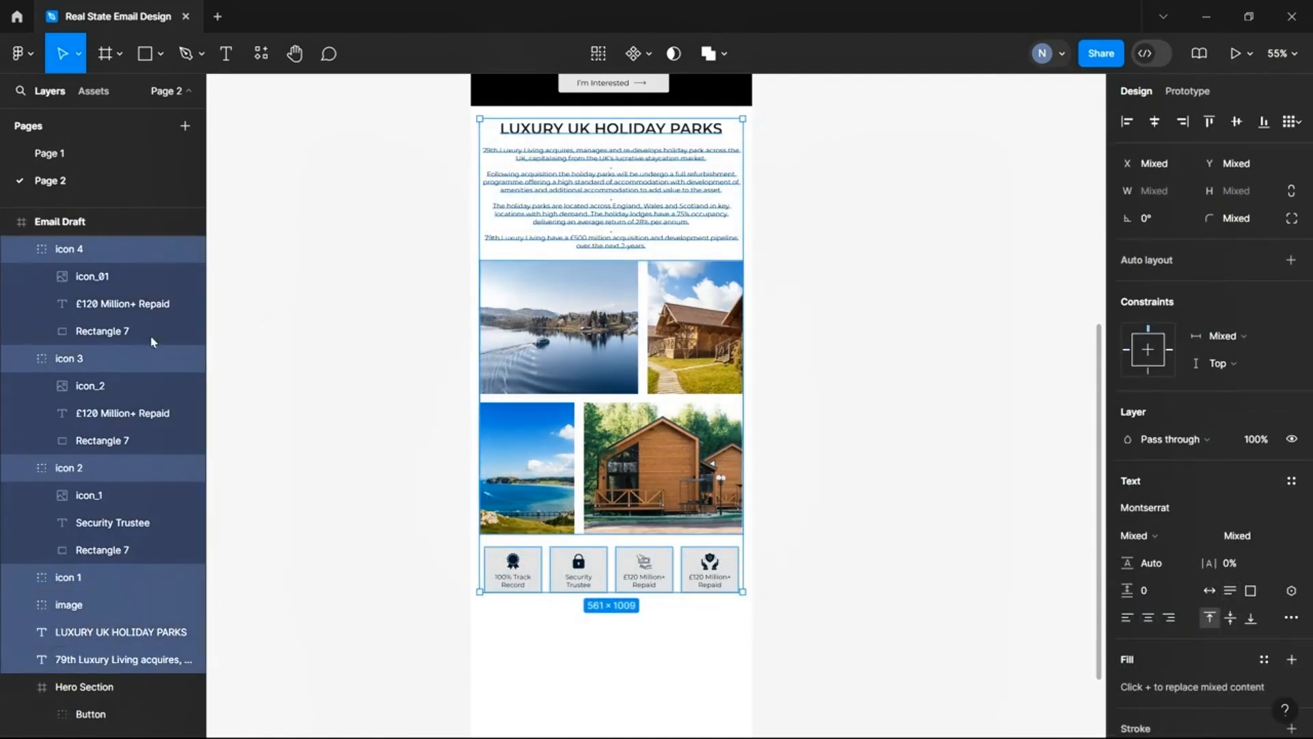
right_click(125, 252)
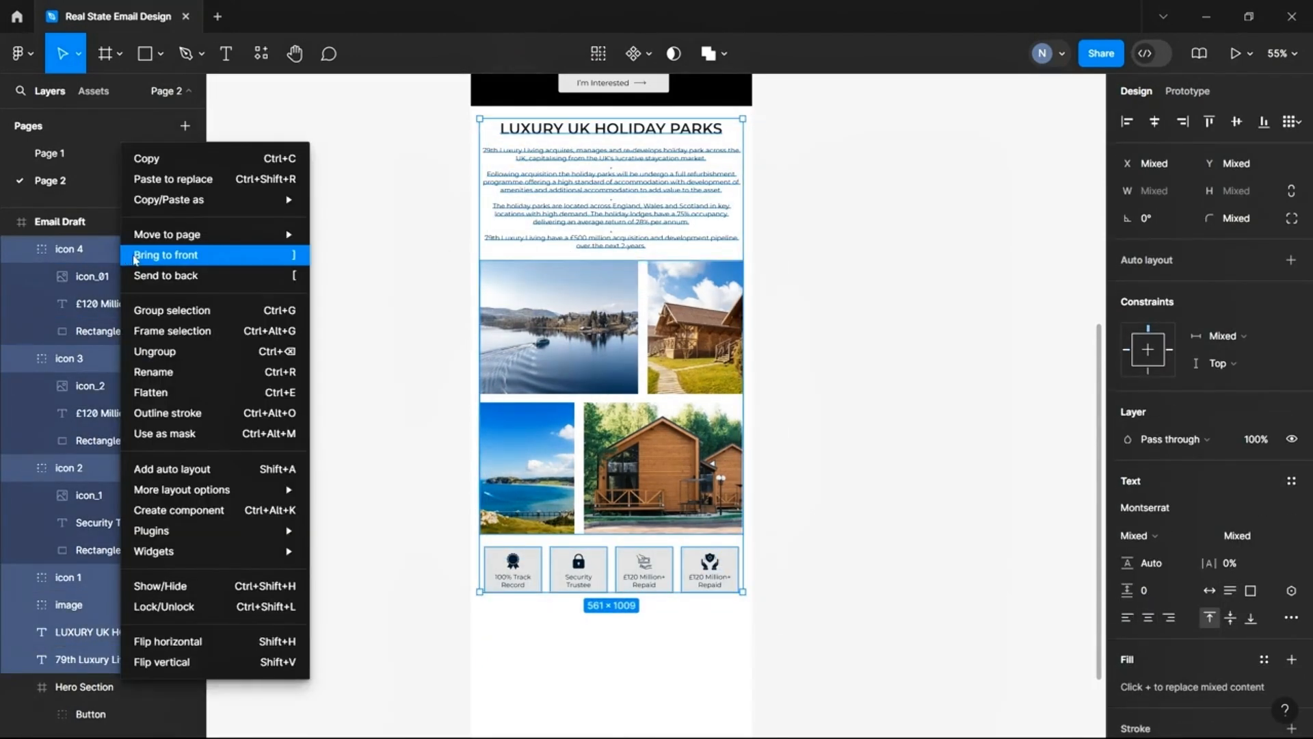
left_click(178, 335)
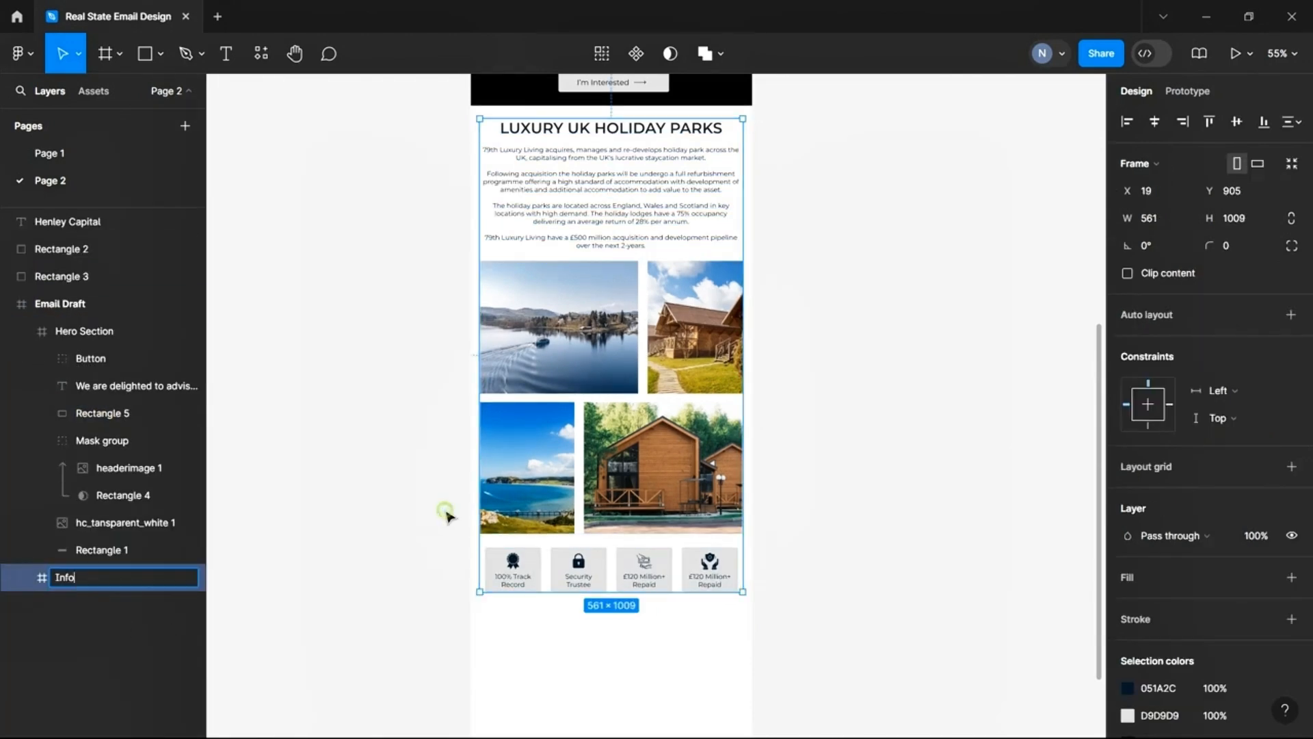
left_click(445, 513)
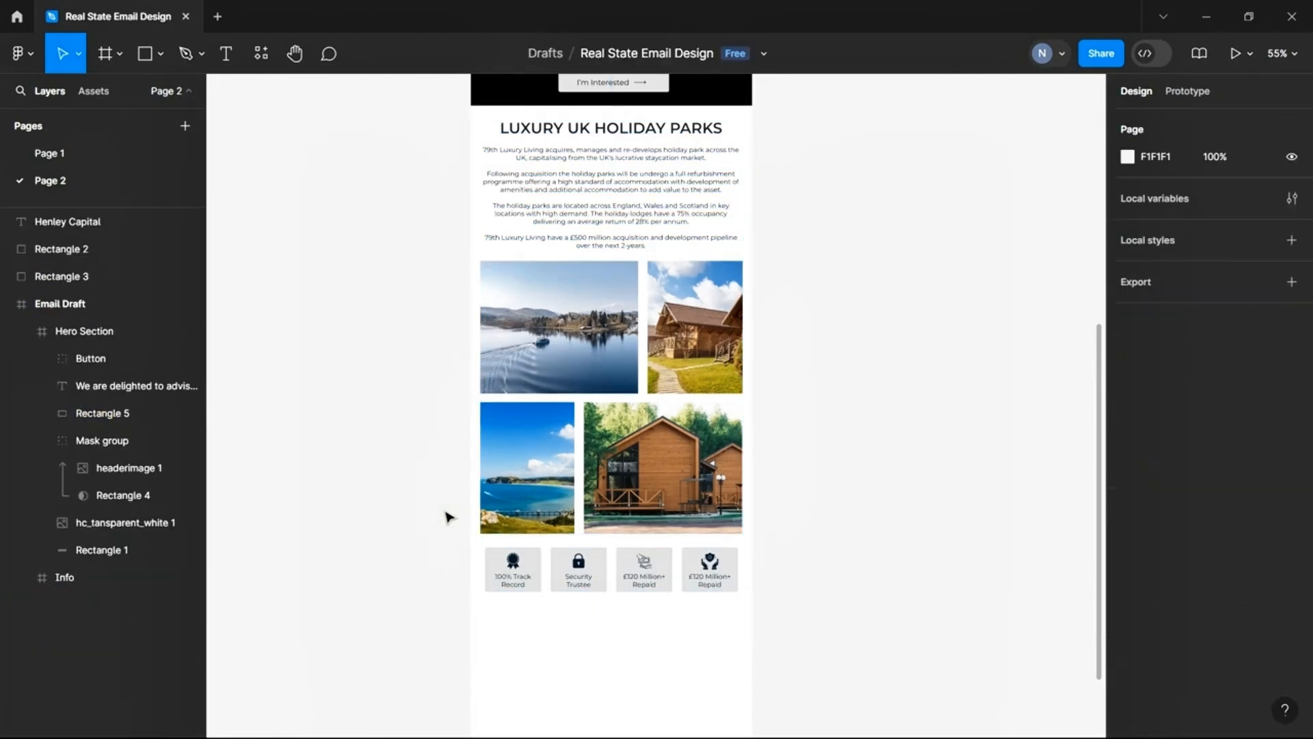
Draw a full-width rectangle about 600 × 262 in the empty area below the icon cards
scroll(472, 449, "up", 3)
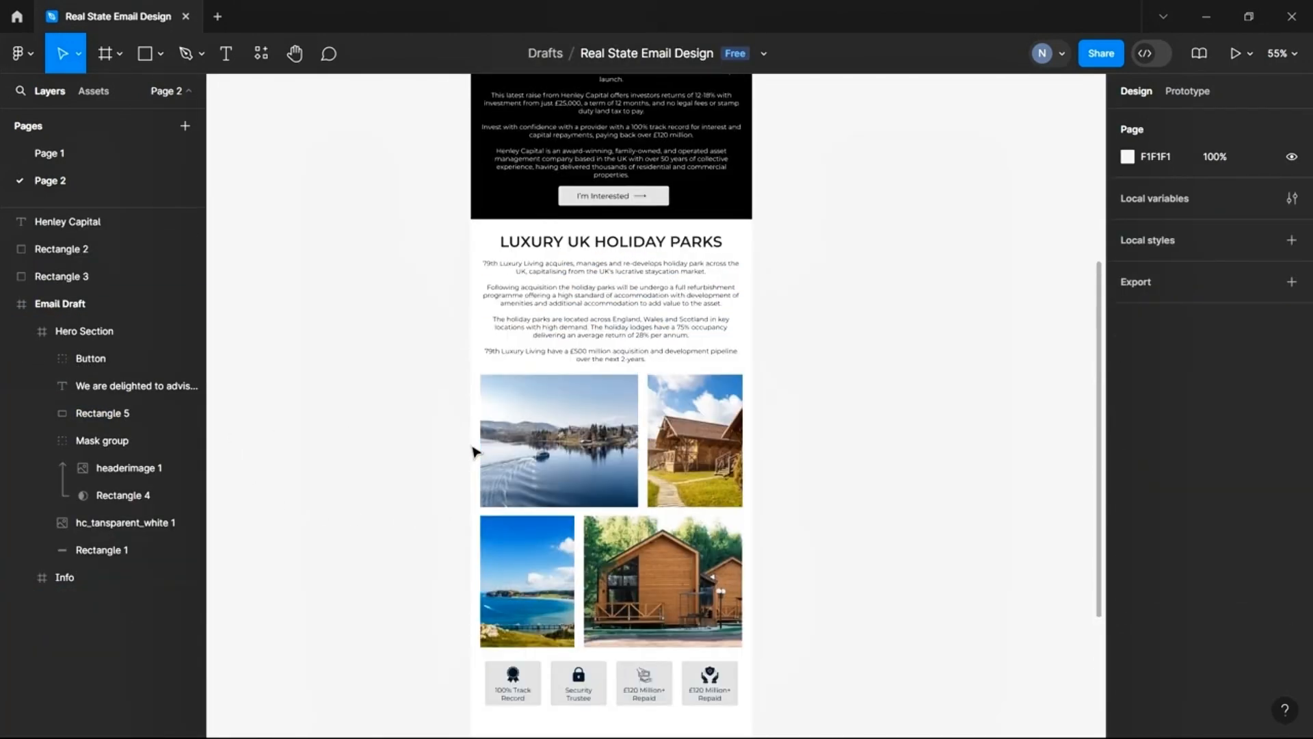
scroll(461, 448, "down", 1)
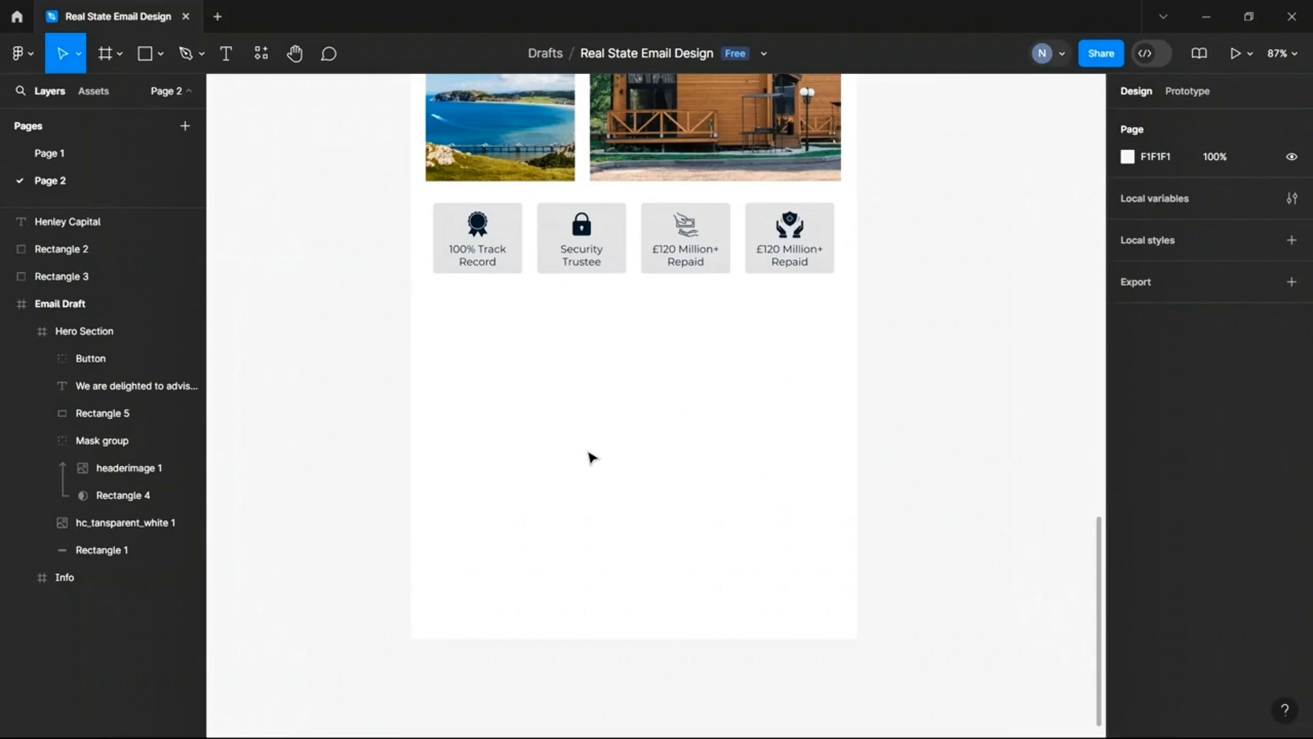
left_click(161, 53)
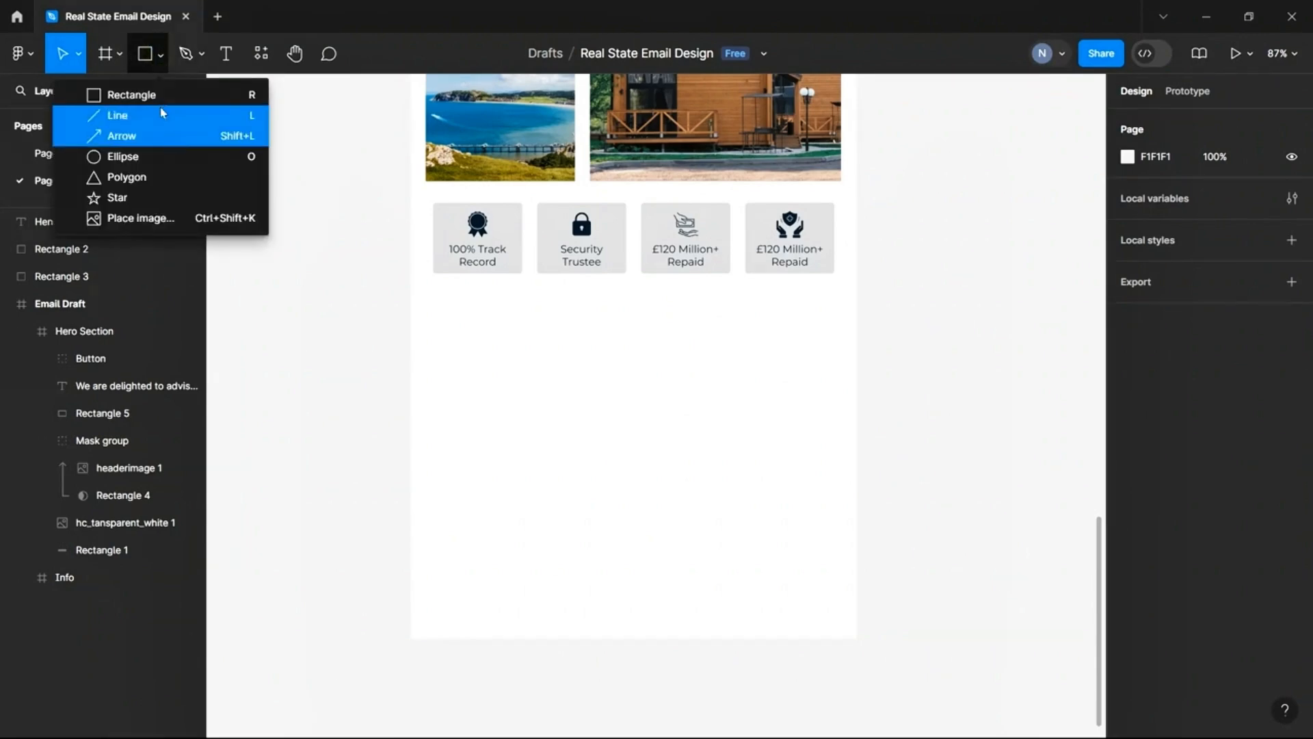
left_click(161, 100)
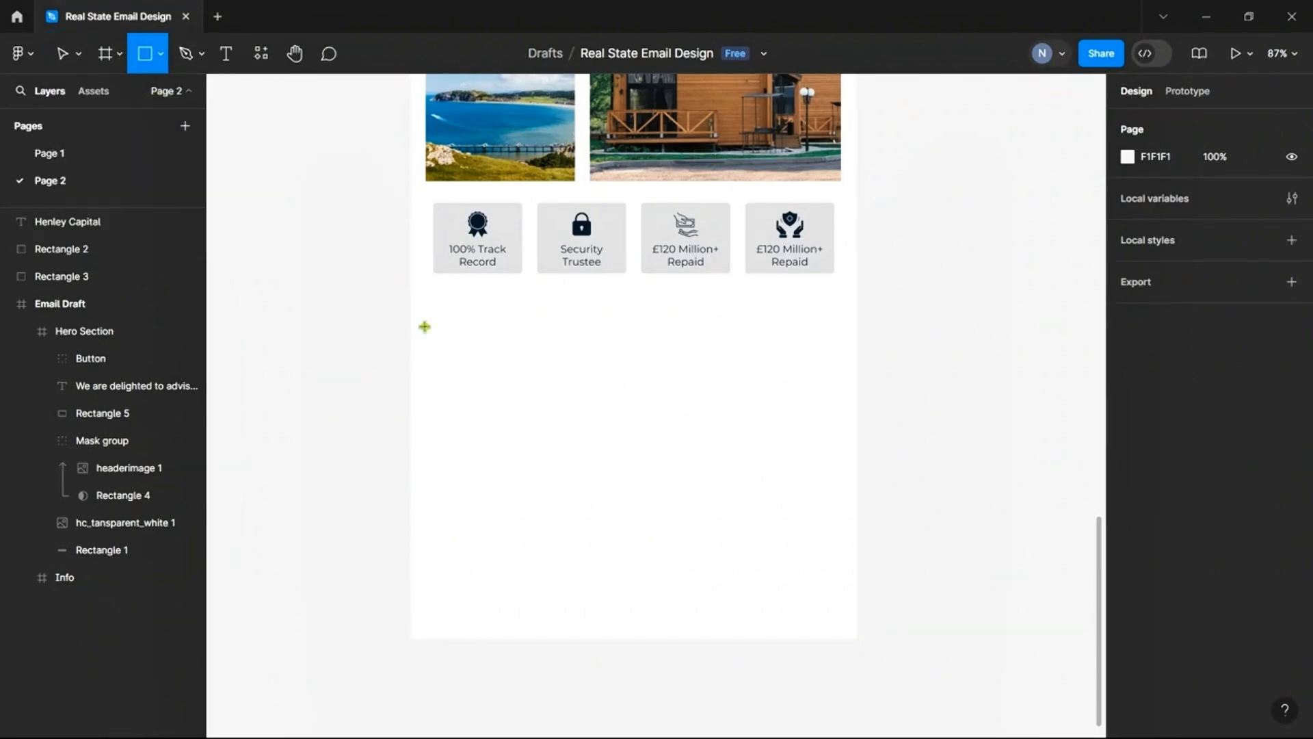
mouse_move(425, 326)
left_mouse_down()
mouse_move(679, 451)
mouse_move(848, 430)
mouse_move(841, 469)
mouse_move(857, 521)
left_mouse_up()
left_click_drag(423, 394, 408, 394)
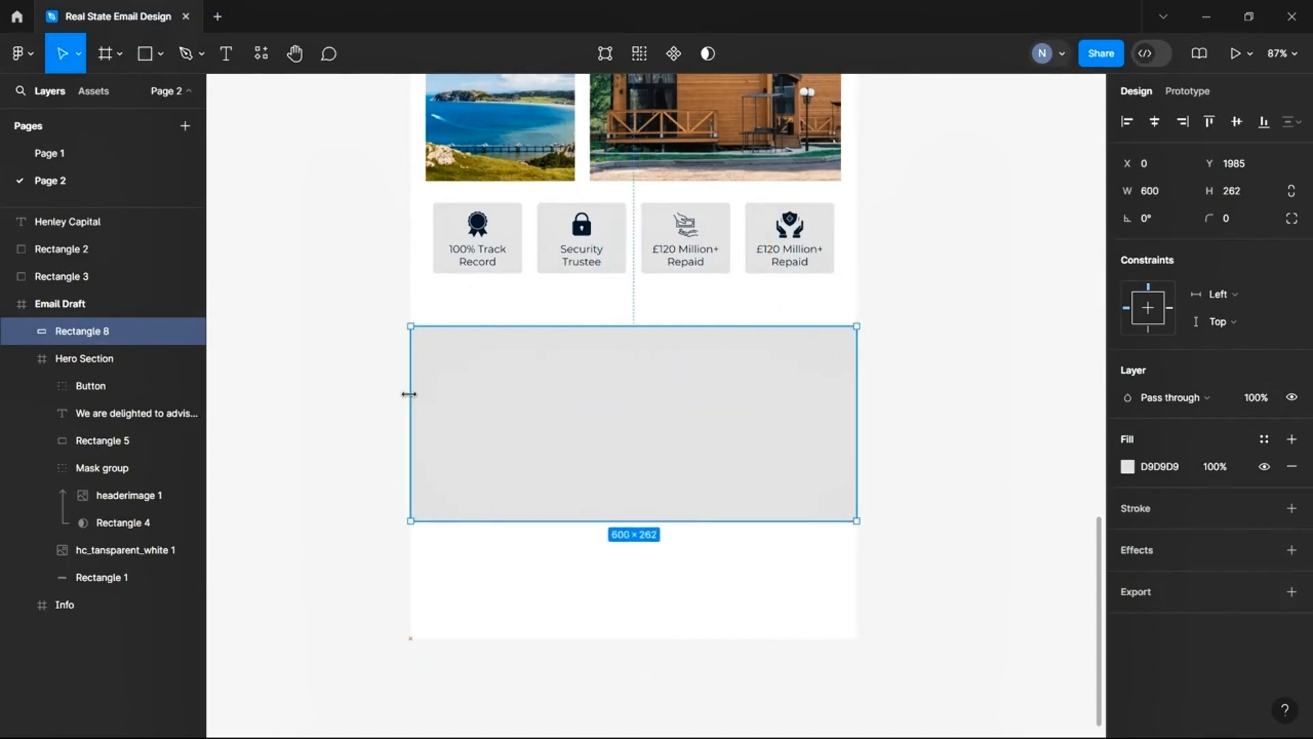
Fill the new rectangle with navy 051A2C and move it up slightly to about Y 1962
left_click(1127, 466)
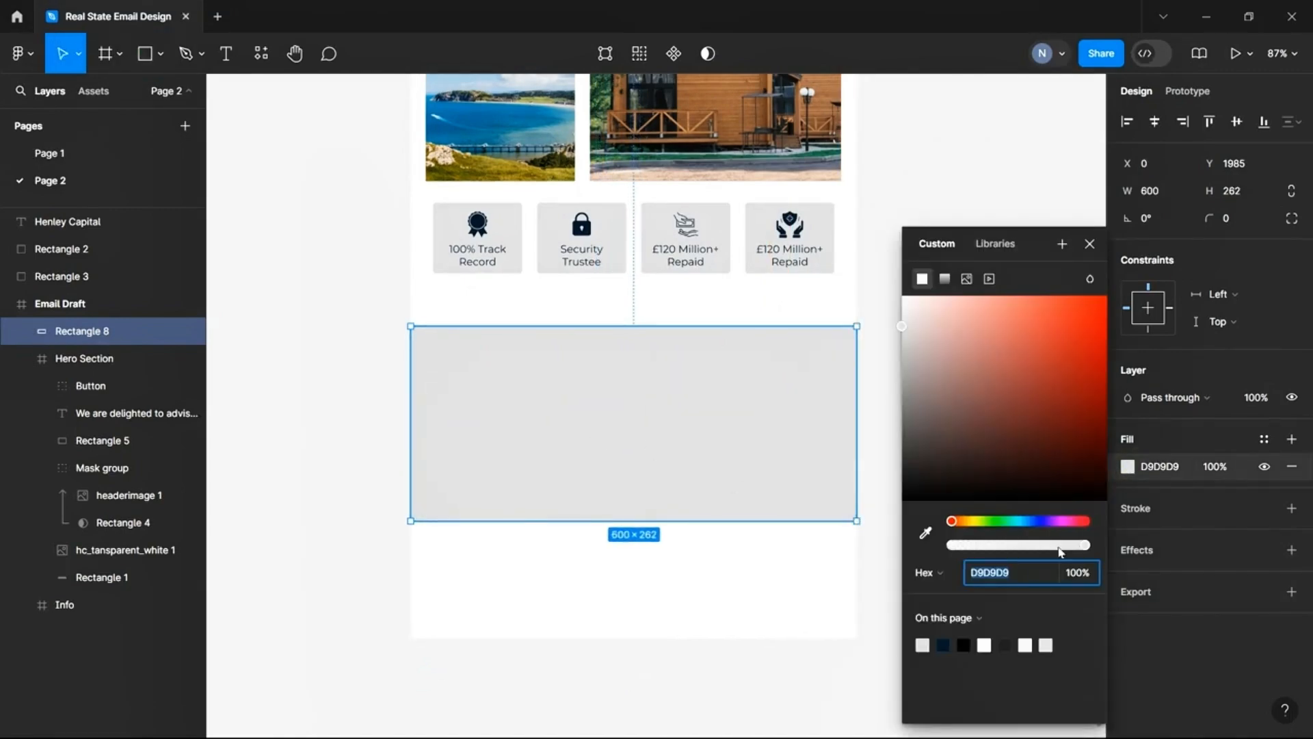
left_click(944, 644)
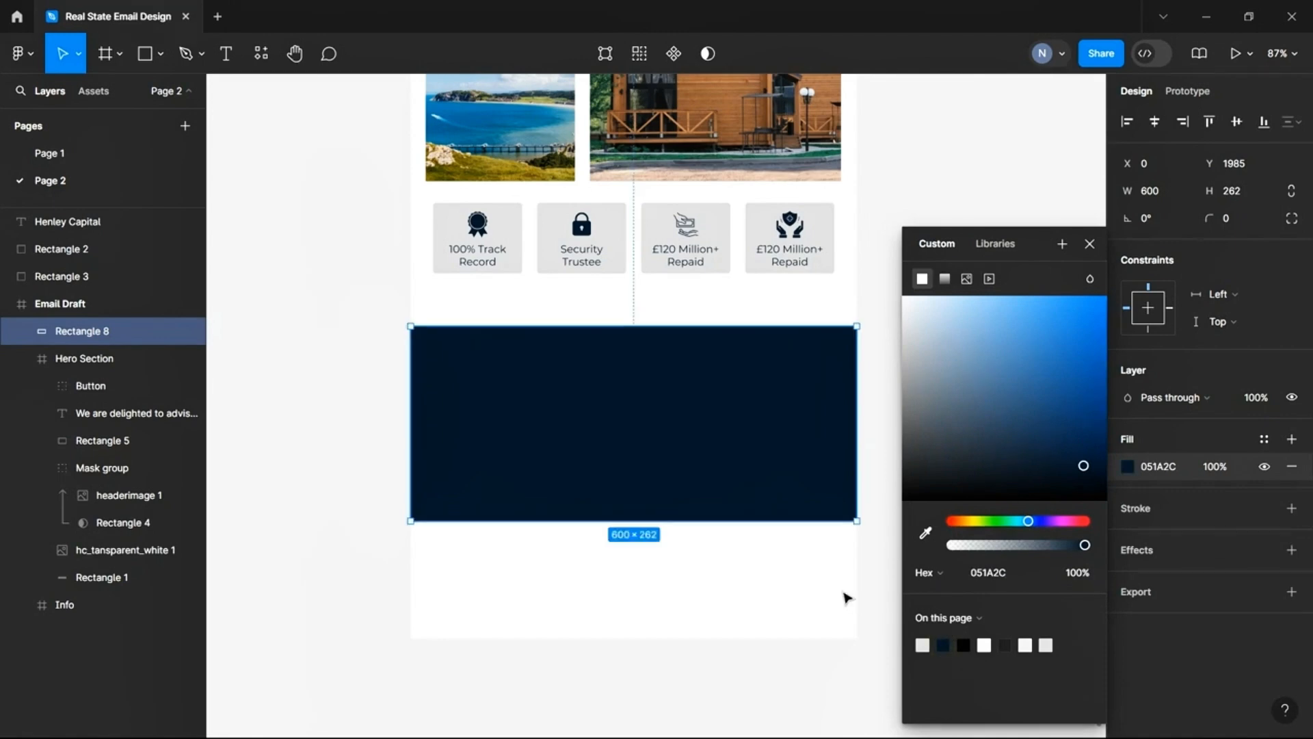
left_click(340, 411)
left_click_drag(572, 394, 576, 378)
Duplicate the white Henley Capital logo from the header onto the navy rectangle and bring it in front
scroll(579, 385, "down", 5)
scroll(574, 410, "up", 10)
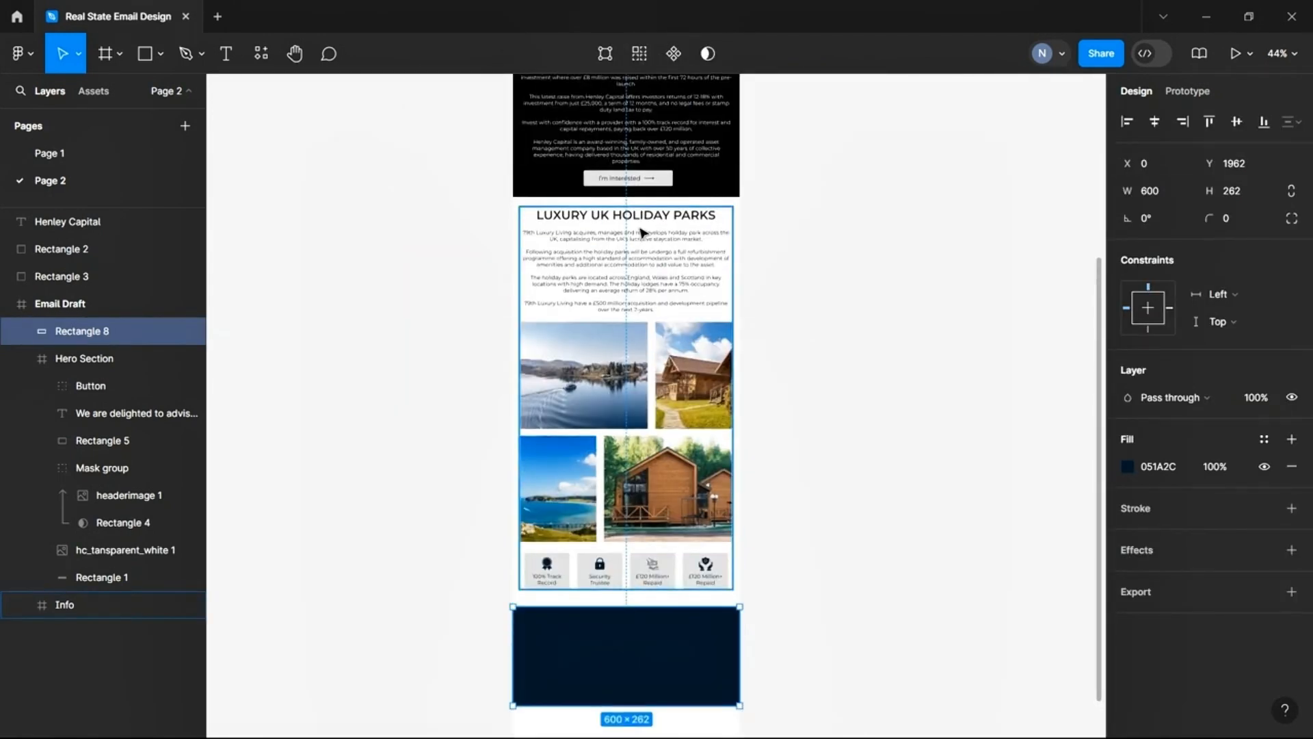
scroll(650, 236, "up", 2)
left_click(624, 265)
double_click(623, 266)
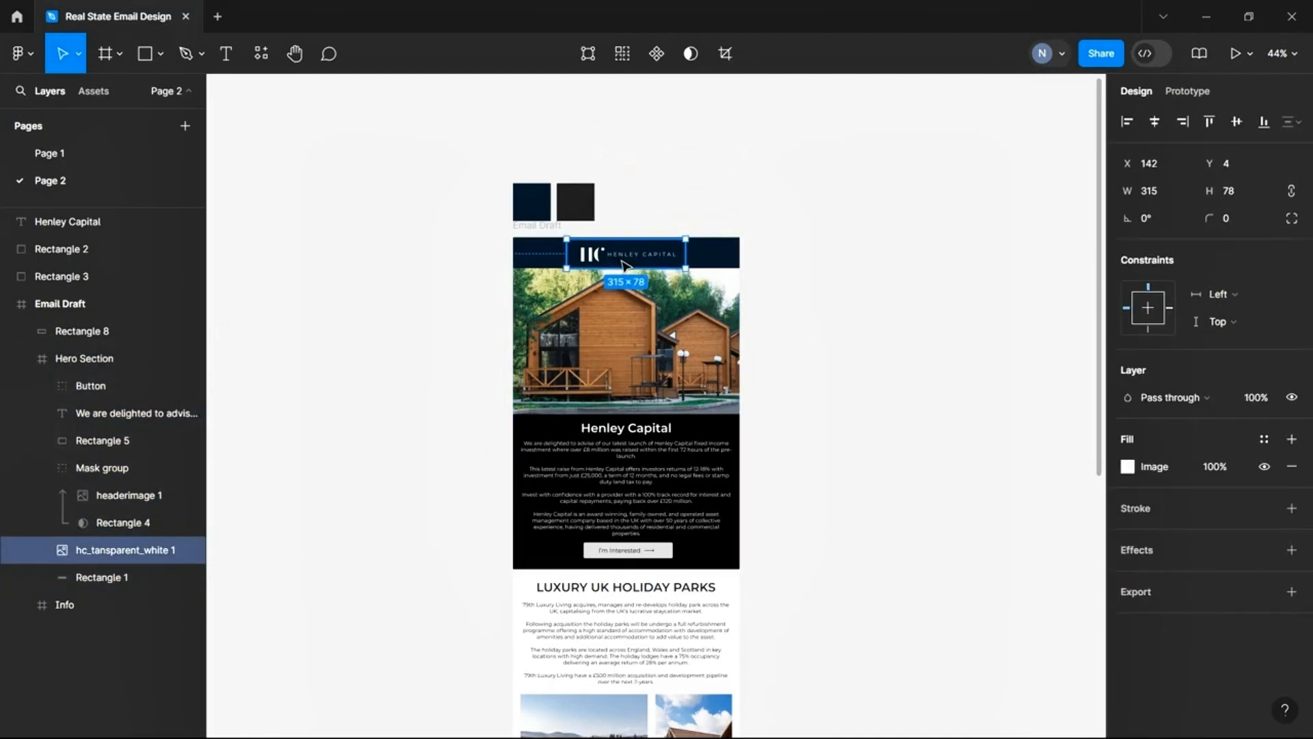
left_click_drag(624, 265, 646, 619)
scroll(483, 540, "down", 8)
scroll(623, 621, "up", 5)
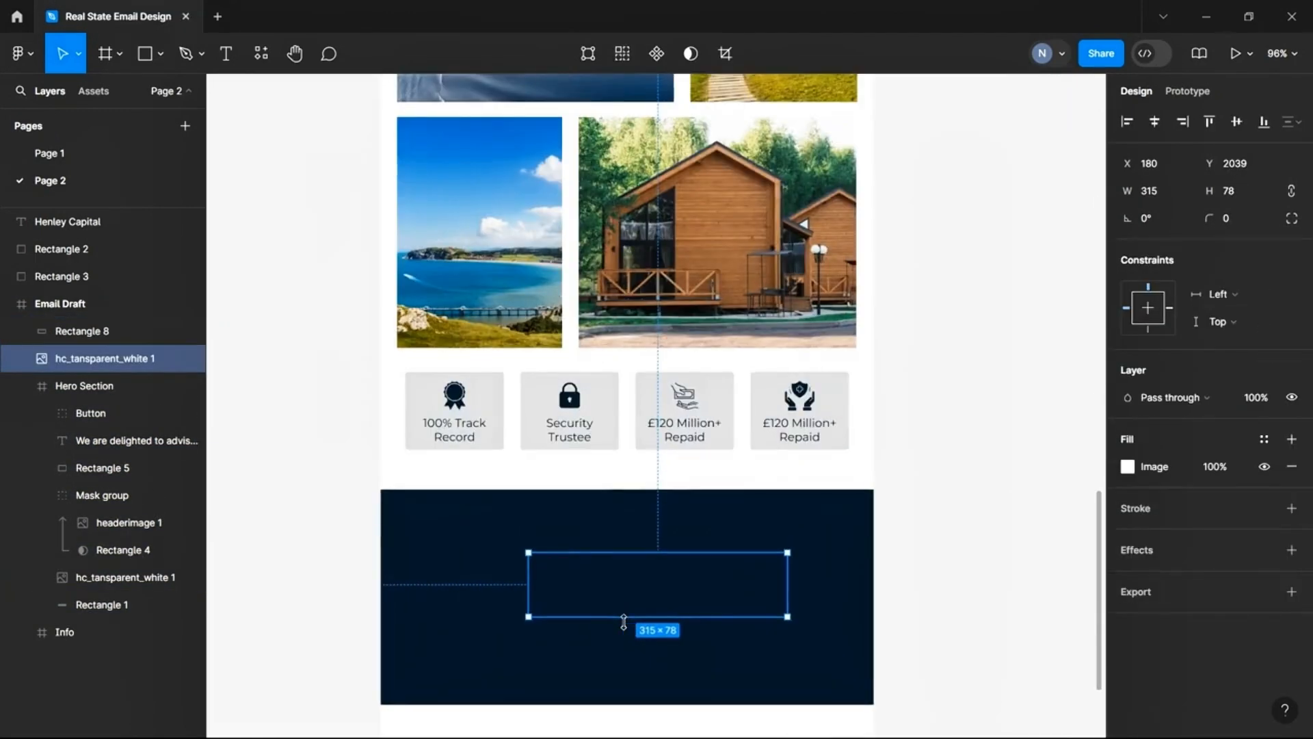
key("ctrl+bracketright")
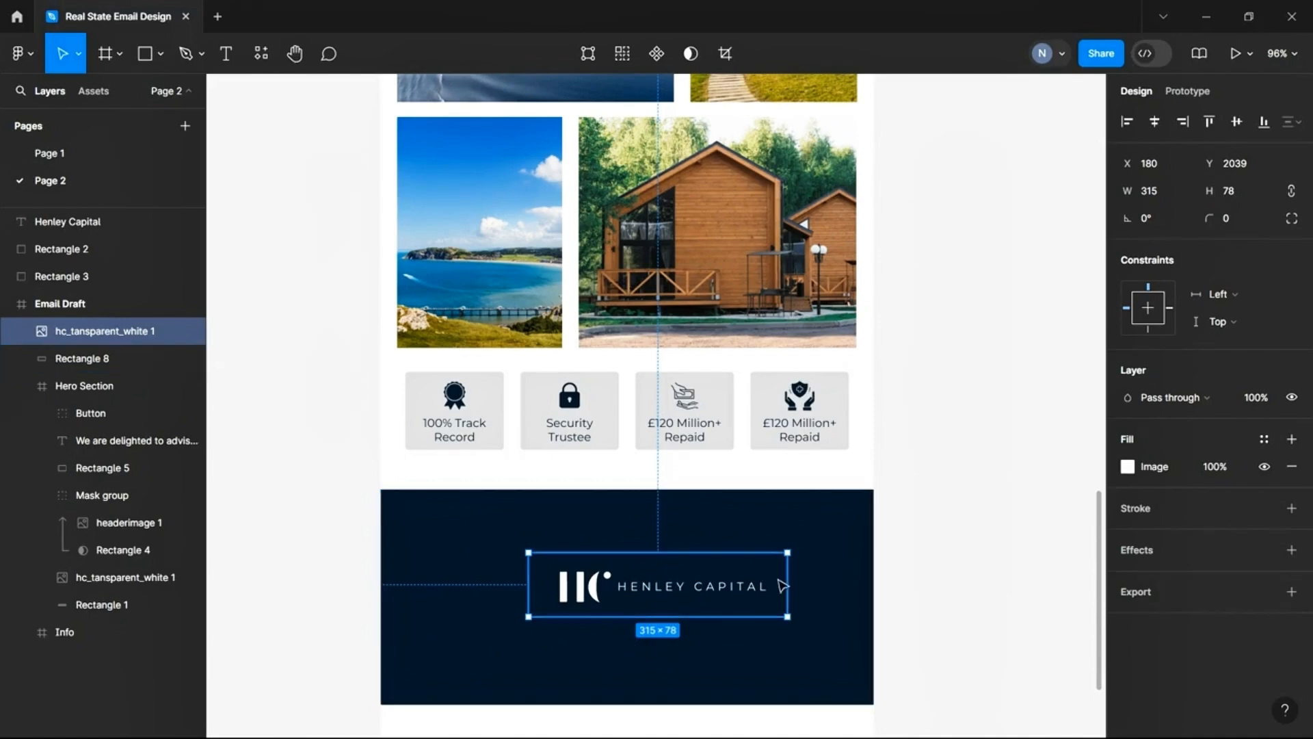
Scale the copied logo to 400 × 100 and centre it along the navy rectangle's top edge
left_click_drag(788, 580, 856, 575)
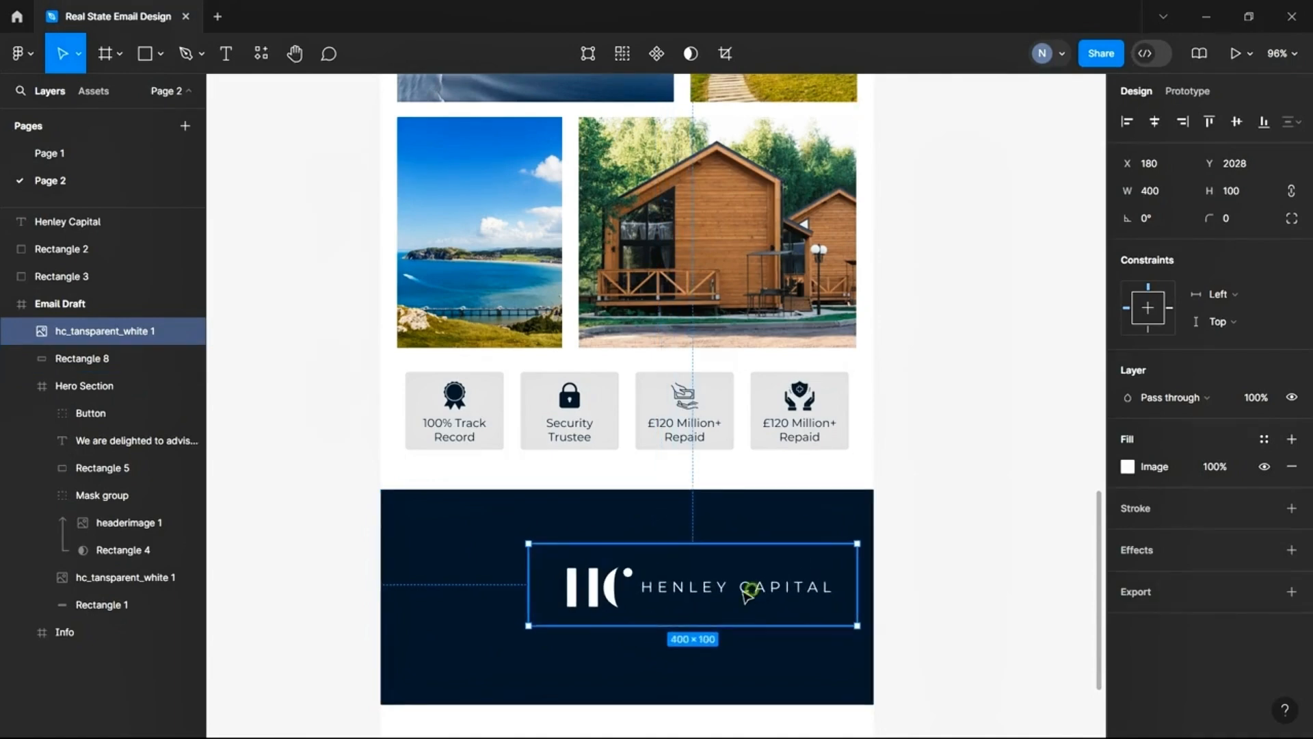
left_click_drag(750, 593, 691, 545)
scroll(683, 547, "down", 3)
Extend the navy rectangle downward to a height of 330 and briefly switch to the Word document
left_click(605, 498)
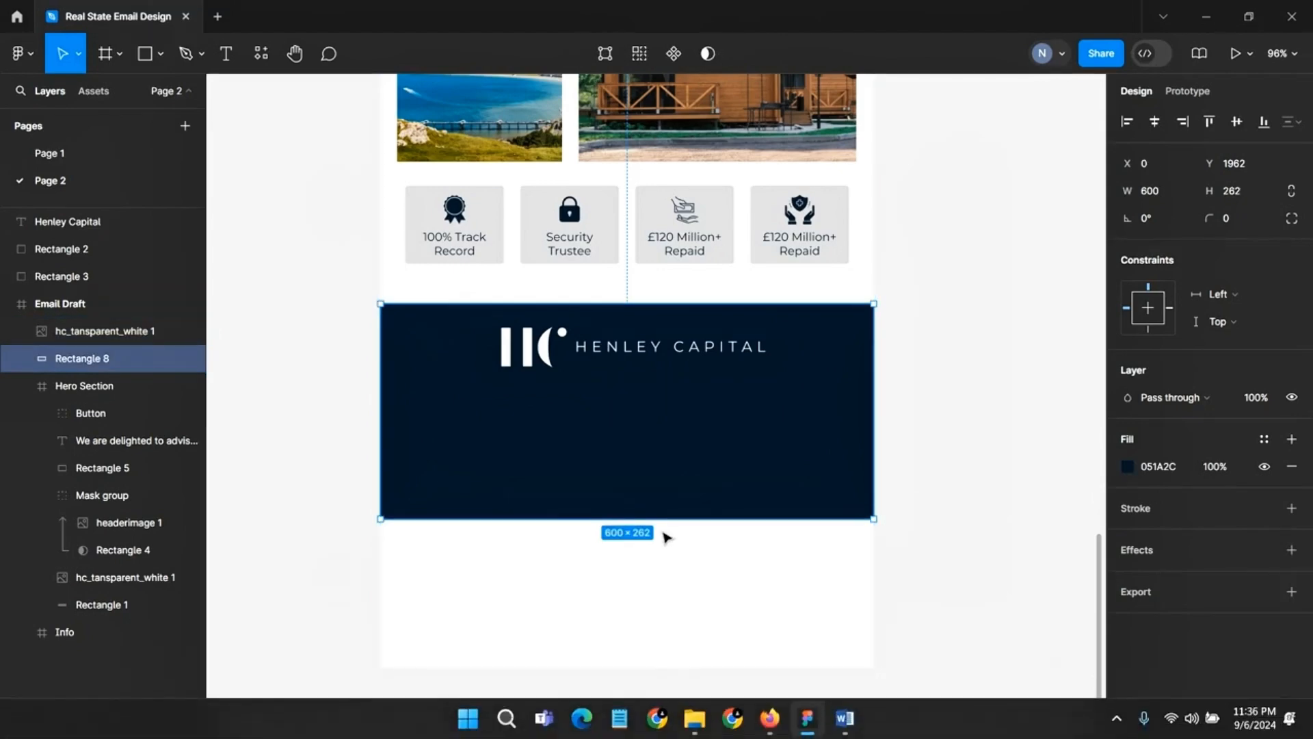
left_click_drag(659, 518, 660, 574)
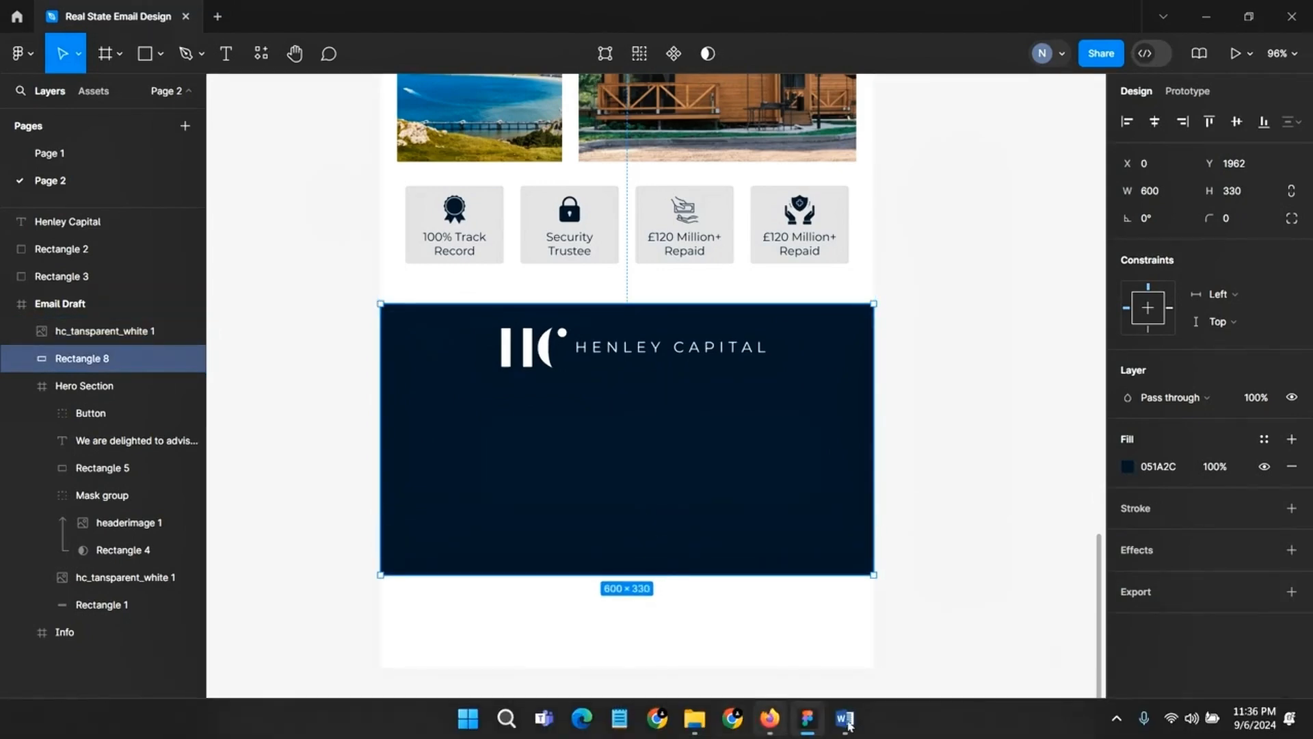
left_click(850, 723)
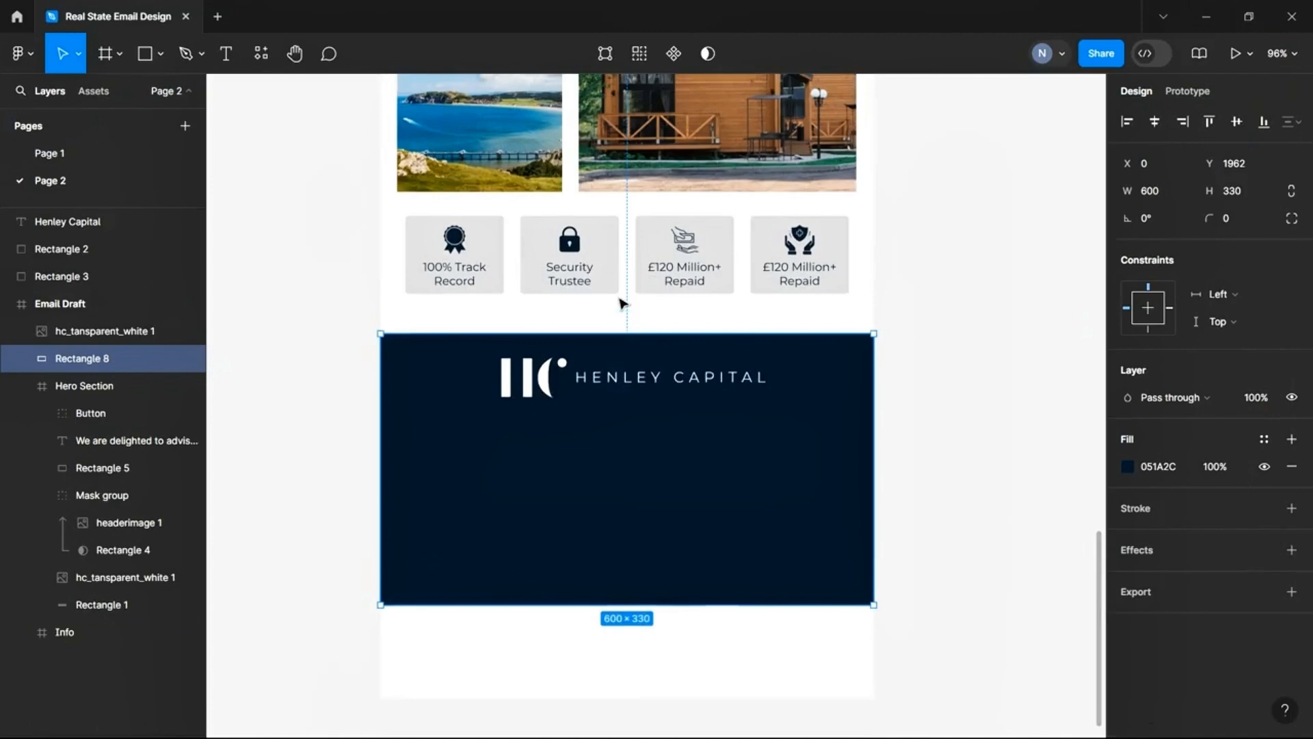
Duplicate the LUXURY UK HOLIDAY PARKS heading onto the navy rectangle, fill it with FFFFFF and change its text to "Interested?"
scroll(621, 302, "up", 10)
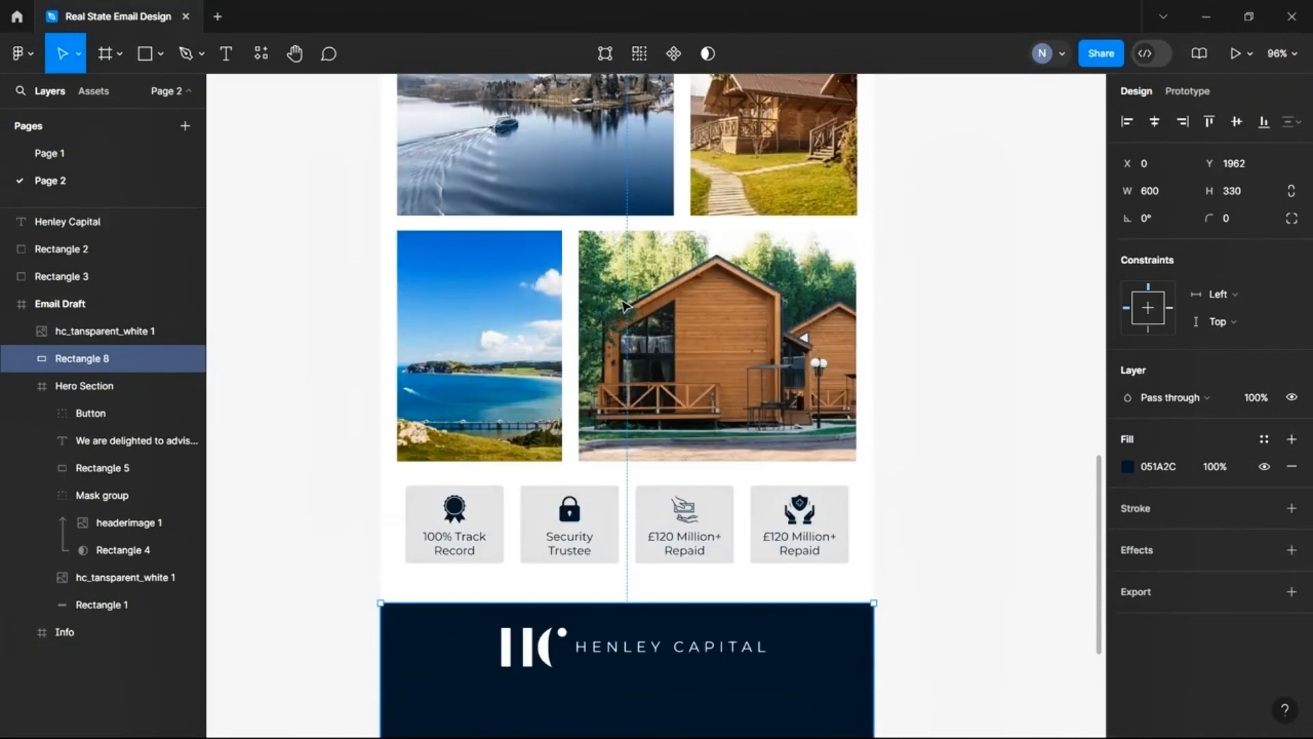
left_click(641, 201)
left_click(633, 207)
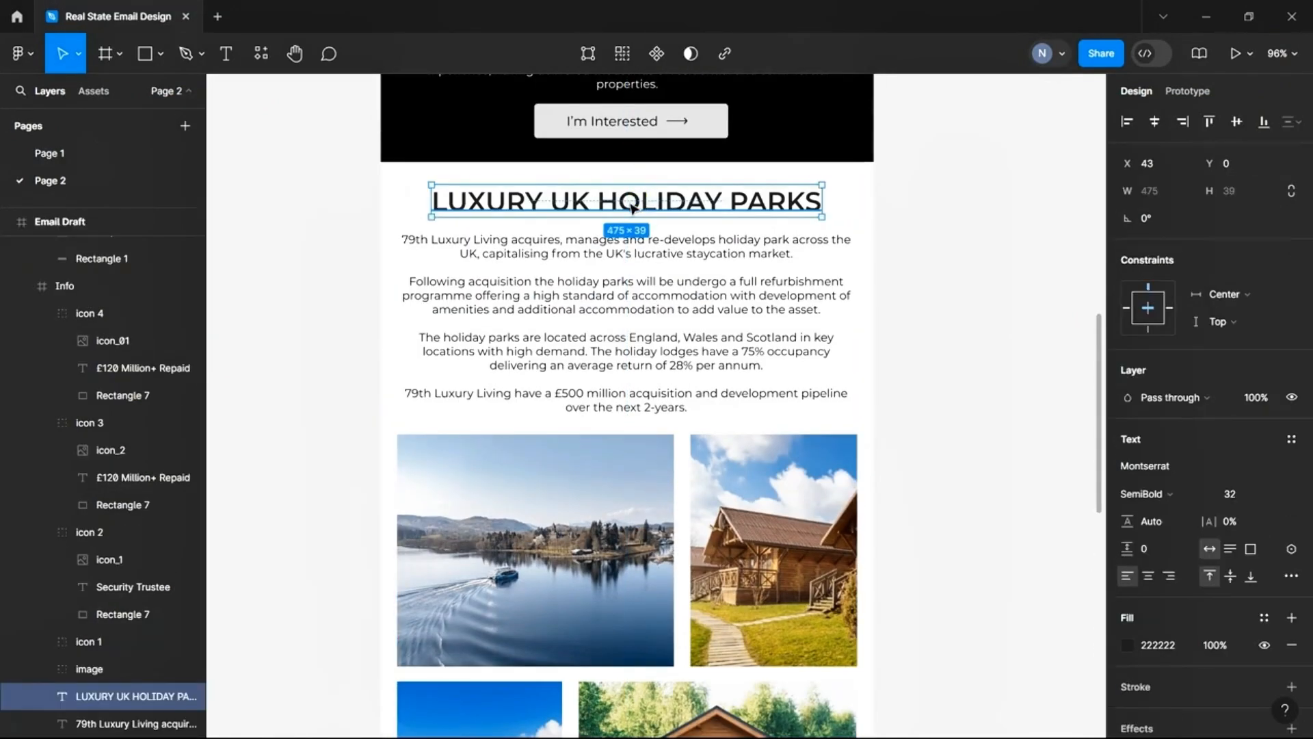
left_click_drag(623, 209, 642, 460)
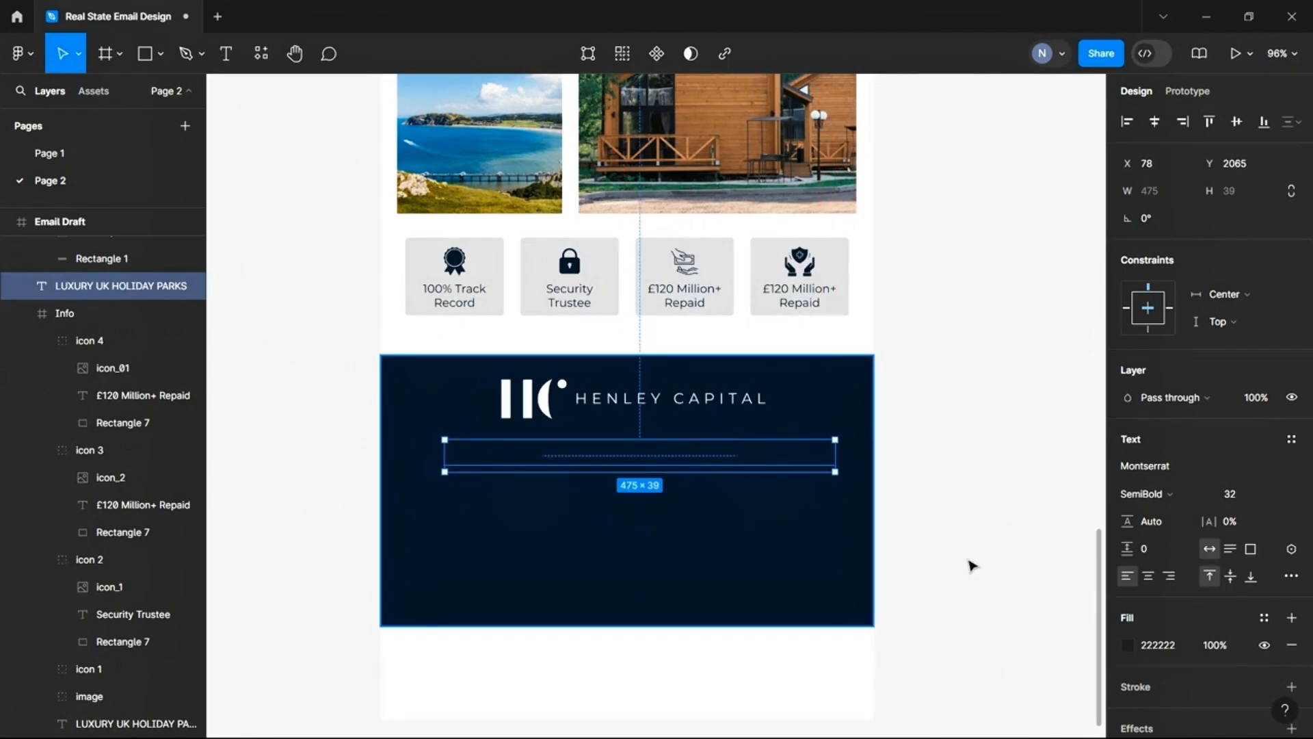
left_click(1126, 645)
left_click_drag(899, 469, 858, 278)
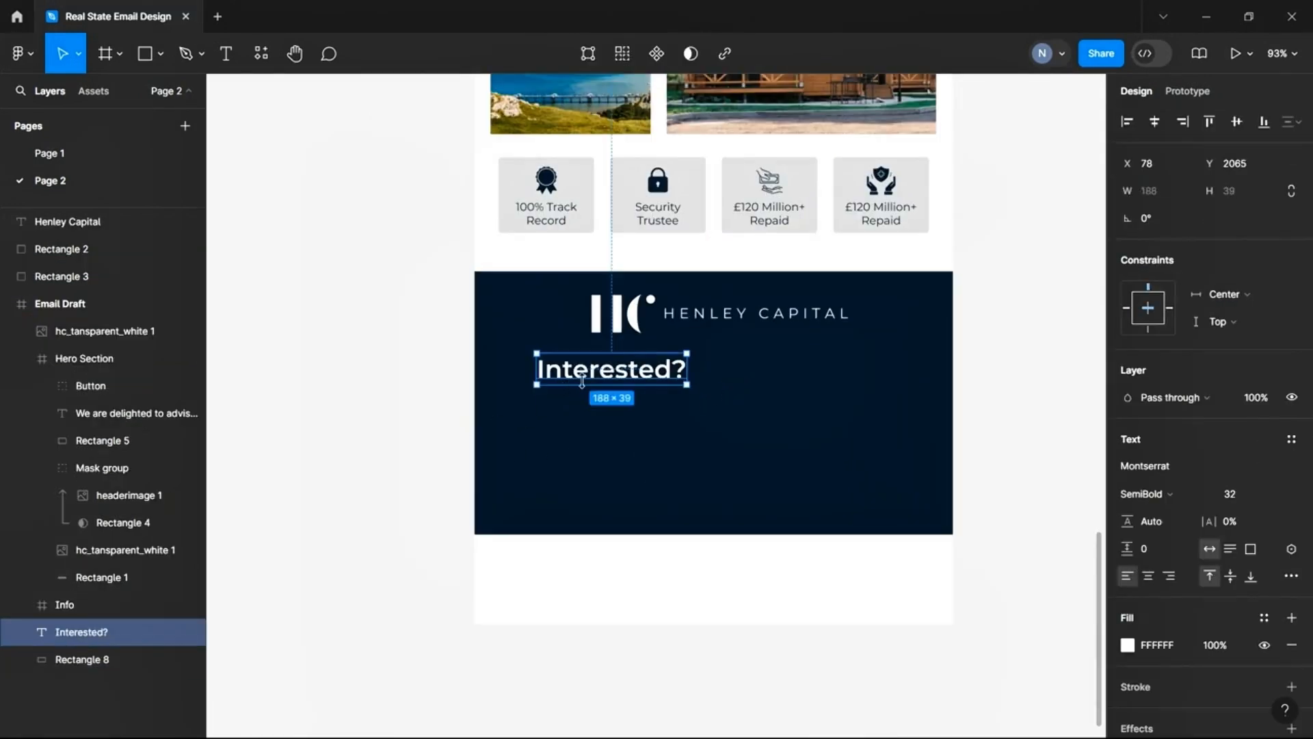
Try the Interested? text at size 24 in SemiBold and place it below the logo at about X 213, Y 2079
left_click(1275, 493)
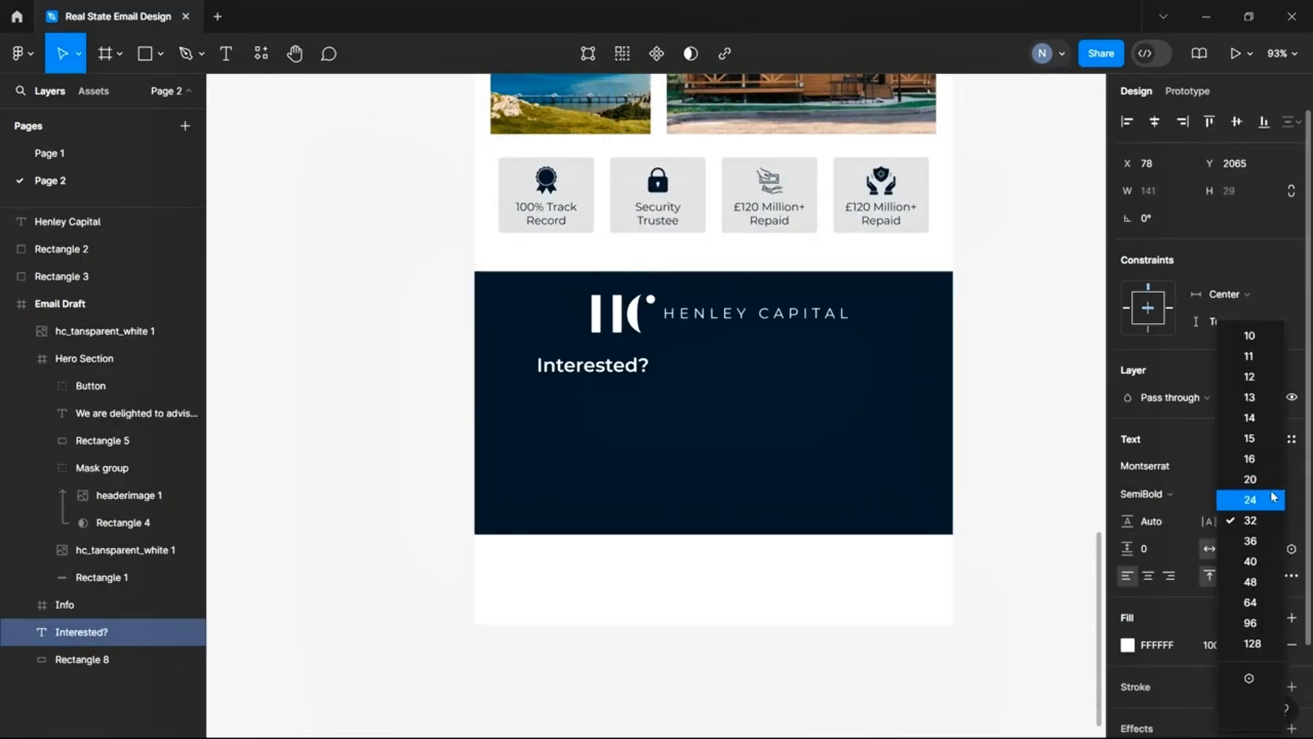
left_click(1261, 498)
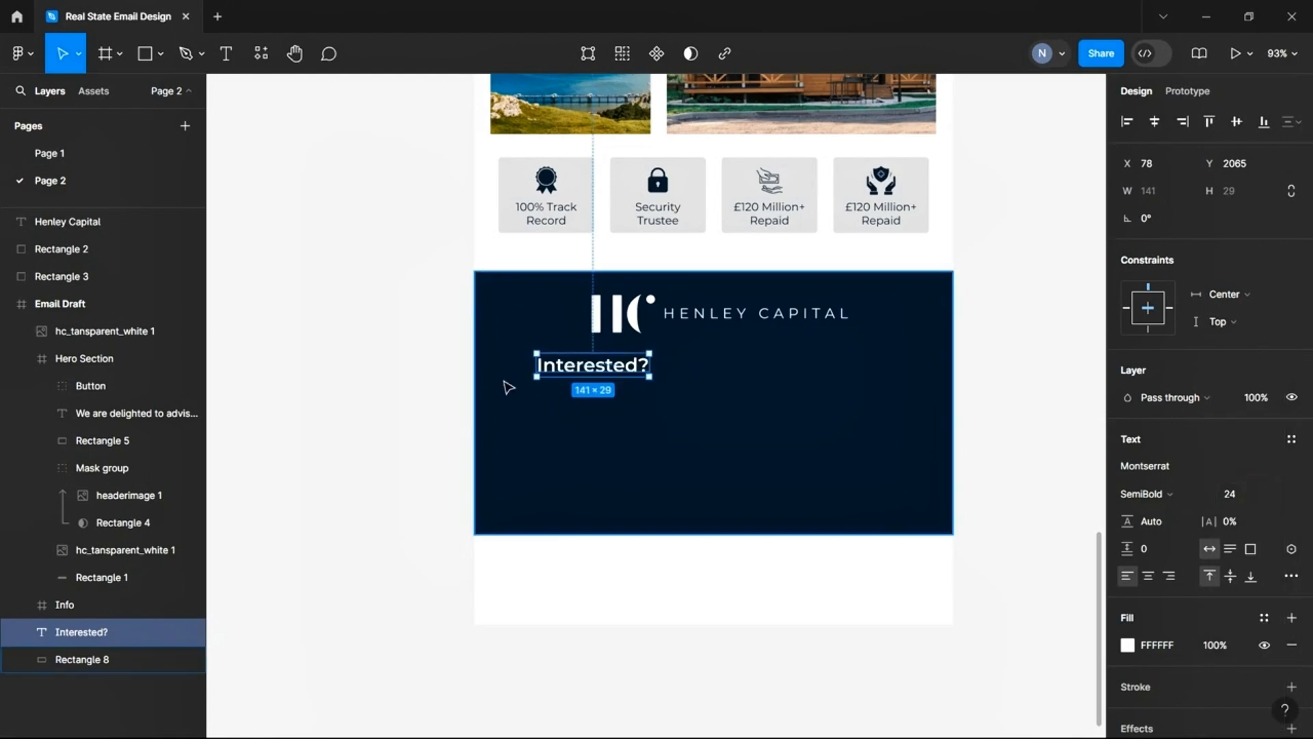
left_click_drag(590, 377, 693, 387)
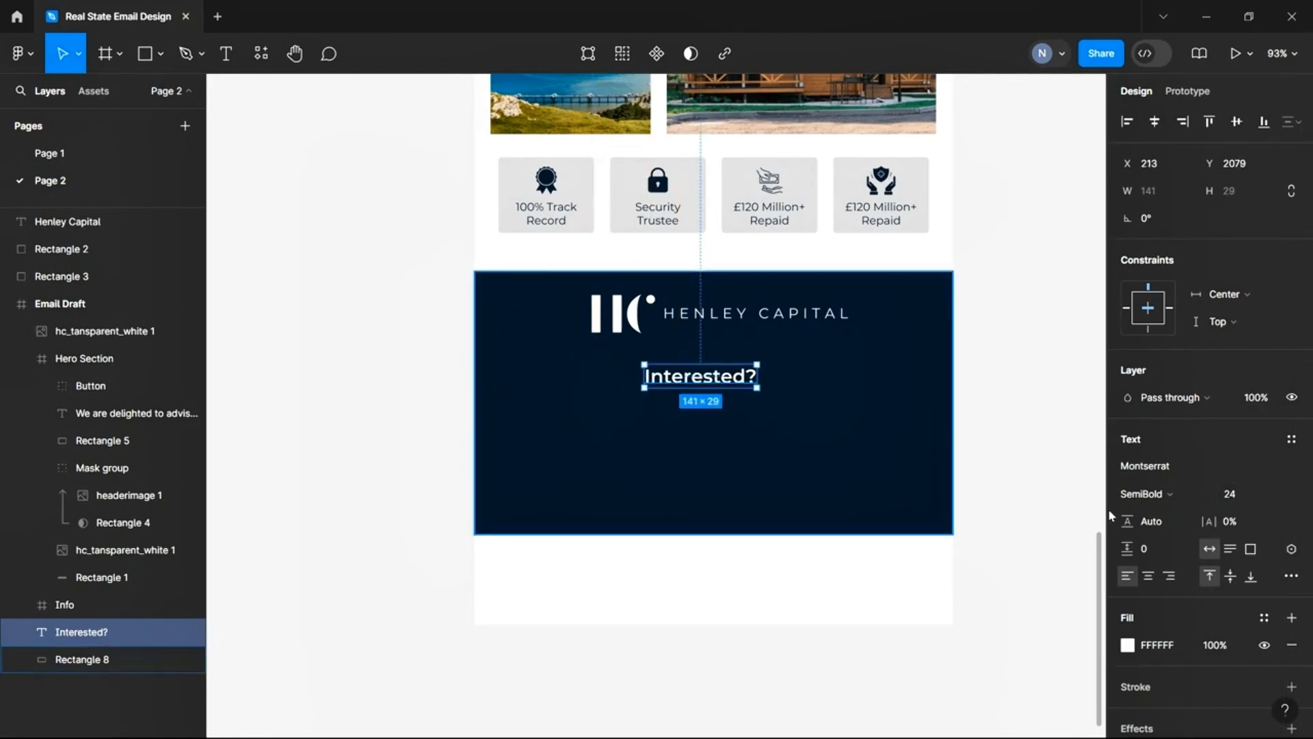
left_click(1148, 493)
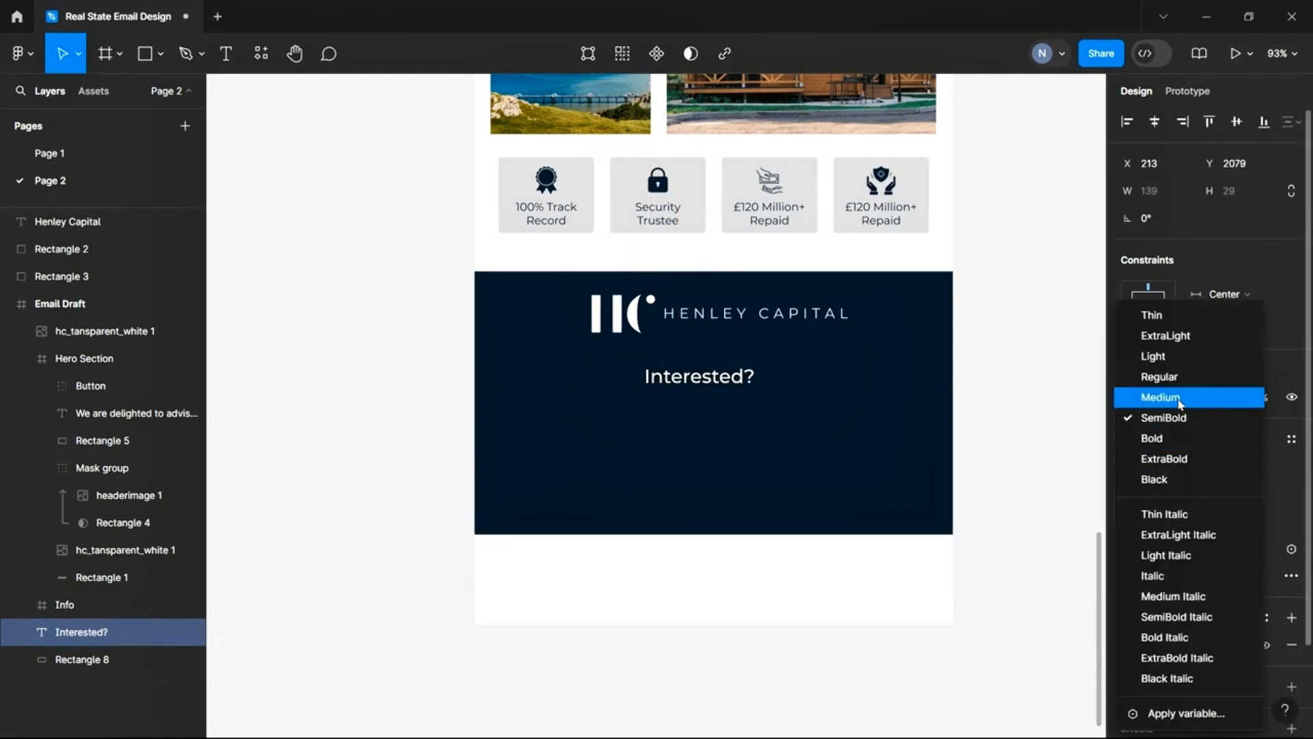
left_click(1178, 417)
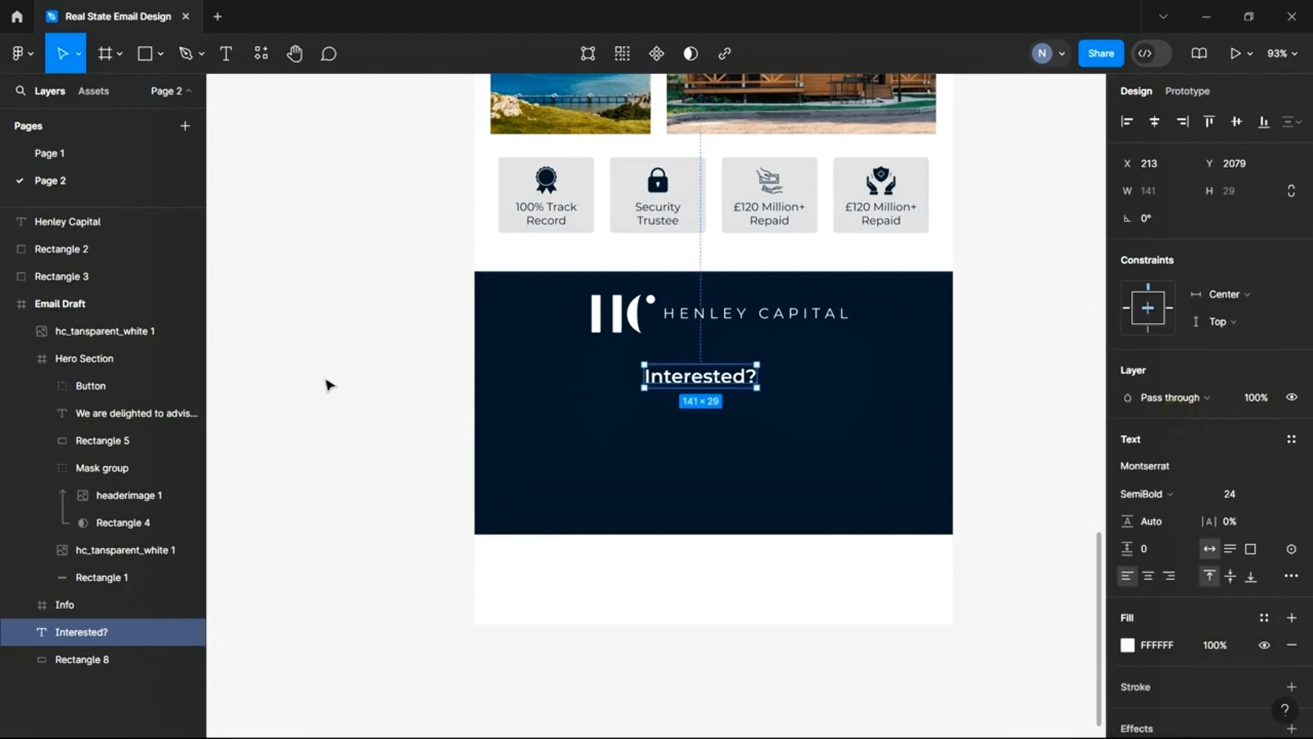
Set the Interested? text size to 32 and position it below the logo at about X 216, Y 2088
left_click(1281, 494)
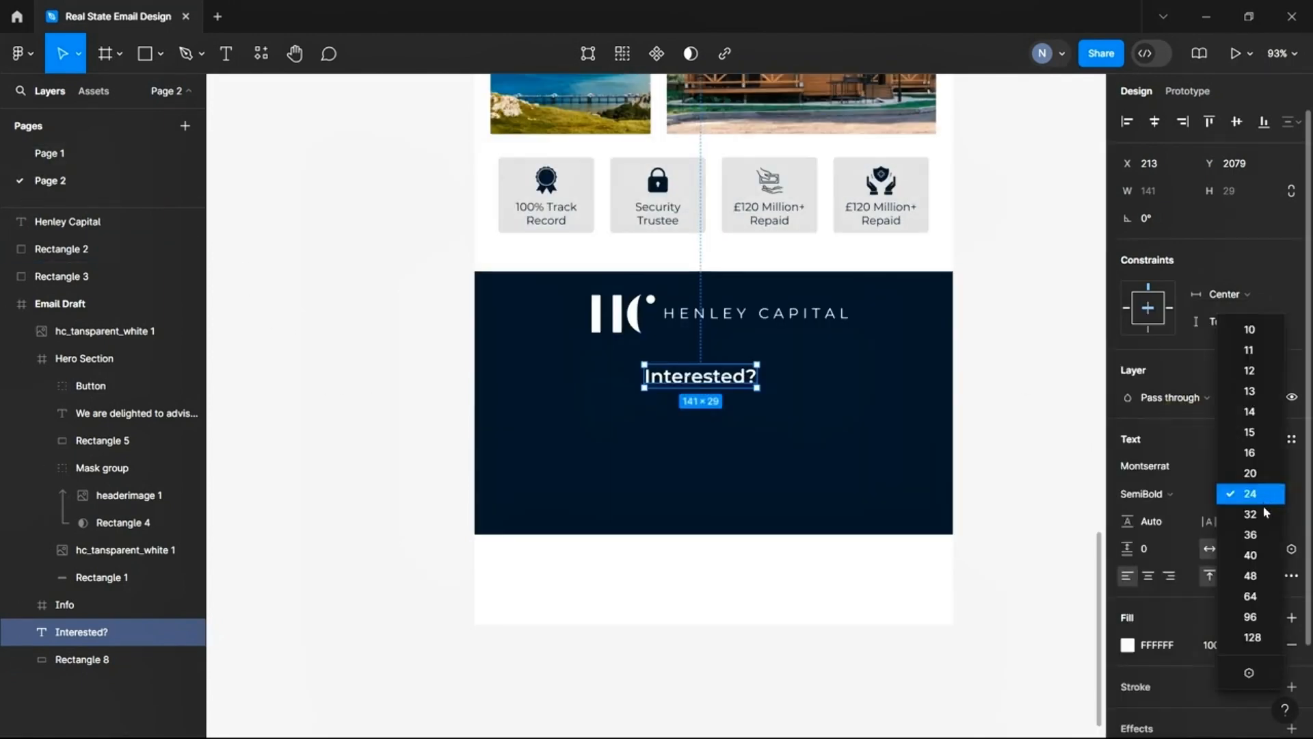
left_click(1265, 513)
left_click_drag(728, 387, 732, 393)
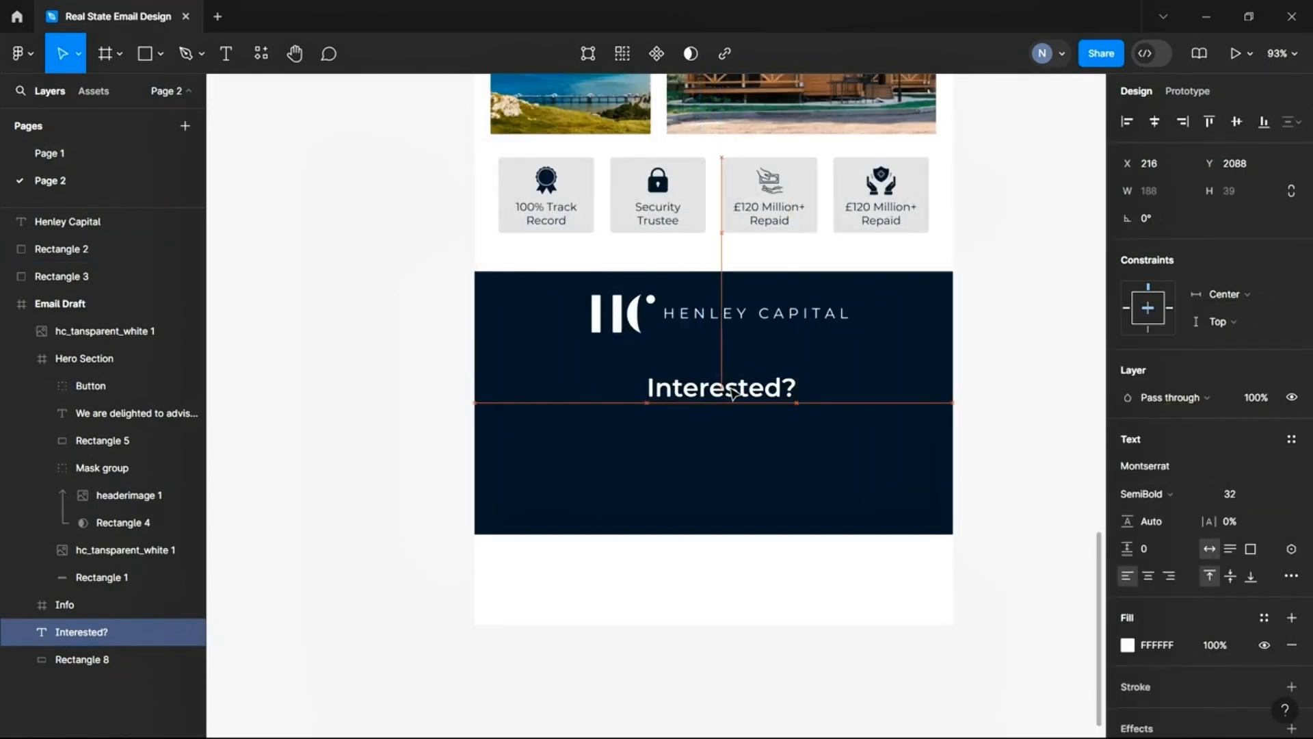
Draw a horizontal white line about 490 long between the footer logo and the Interested? text, at about X 63, Y 2080
left_click(712, 340)
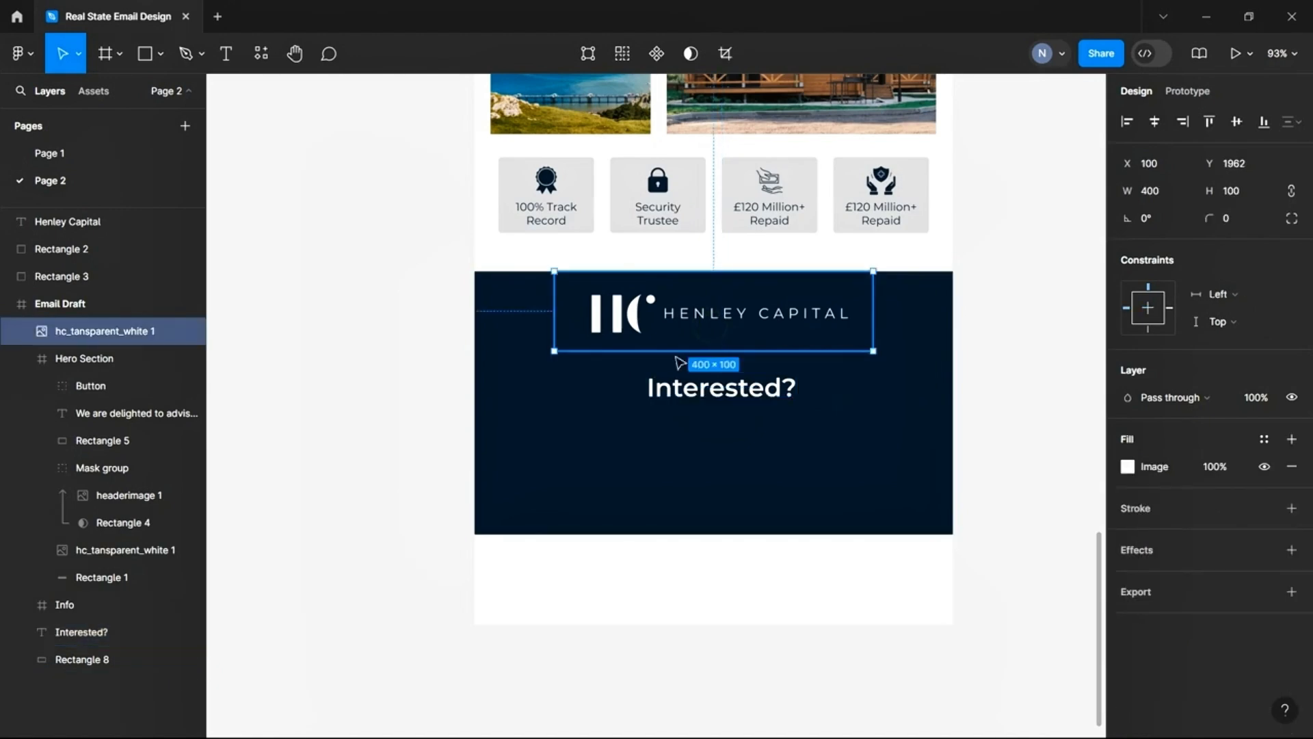
left_click(158, 68)
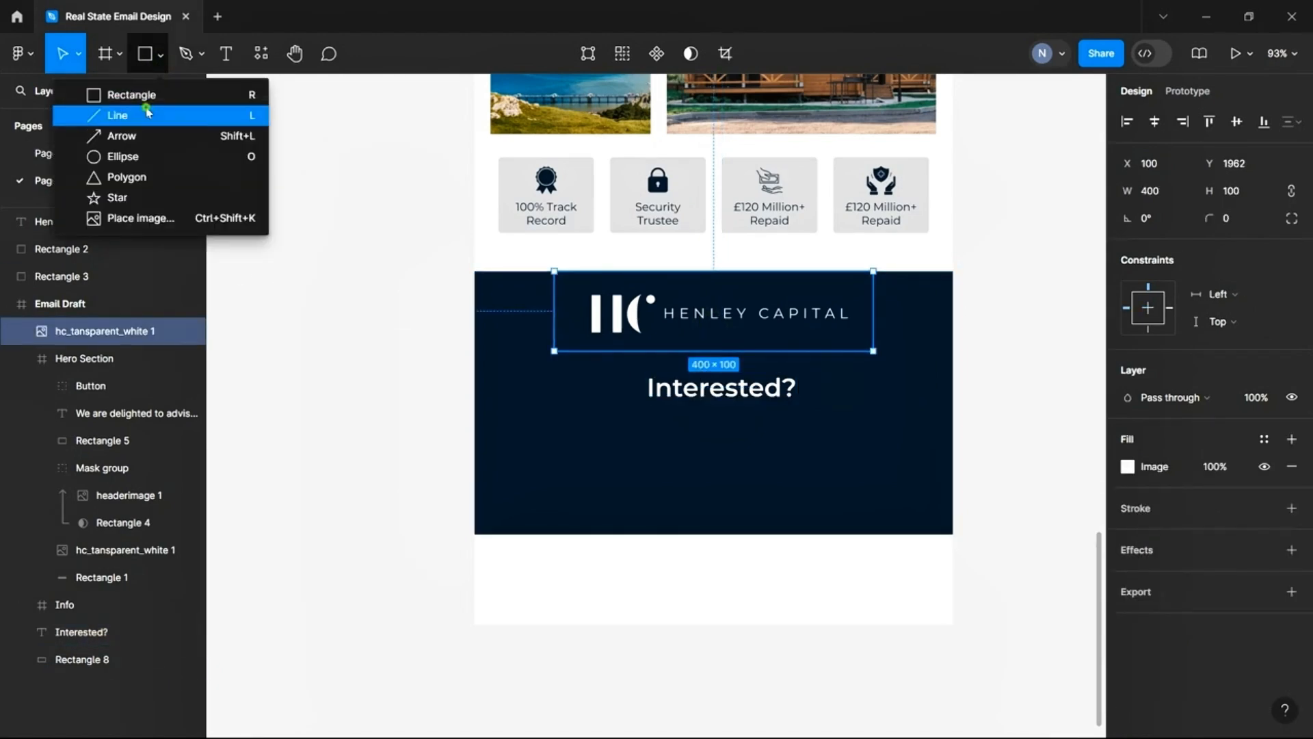
left_click(146, 109)
left_click_drag(535, 367, 777, 355)
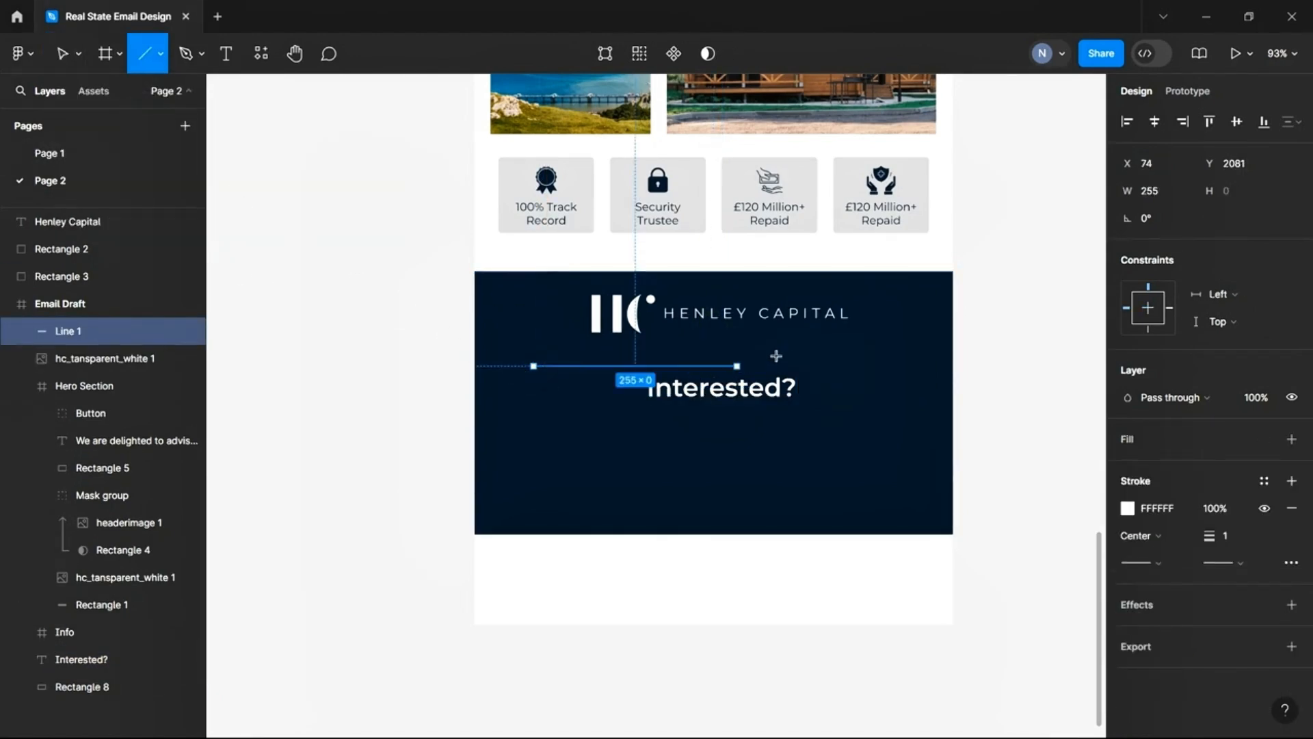
Show the frame's two-column layout grid as a guide, set the line's width to 450, center it horizontally and move it up to about Y 2062
right_click(462, 634)
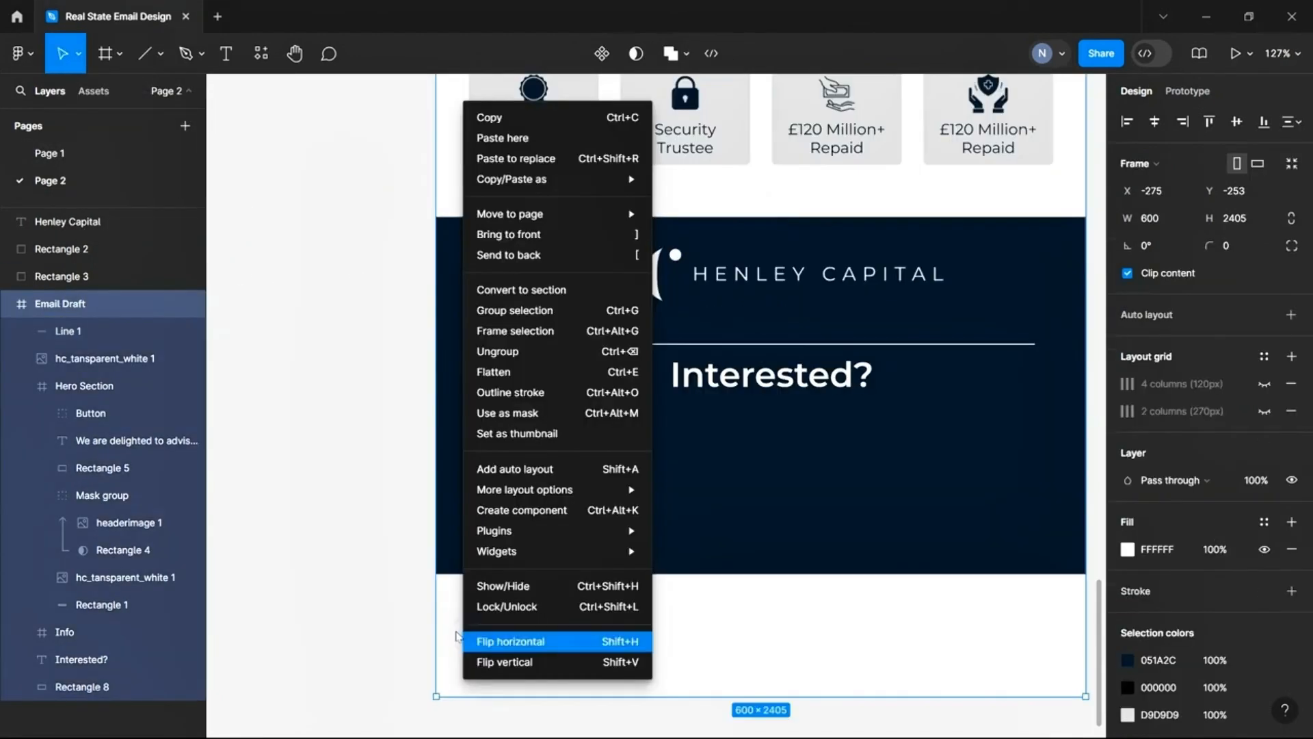
left_click(449, 625)
left_click(1263, 410)
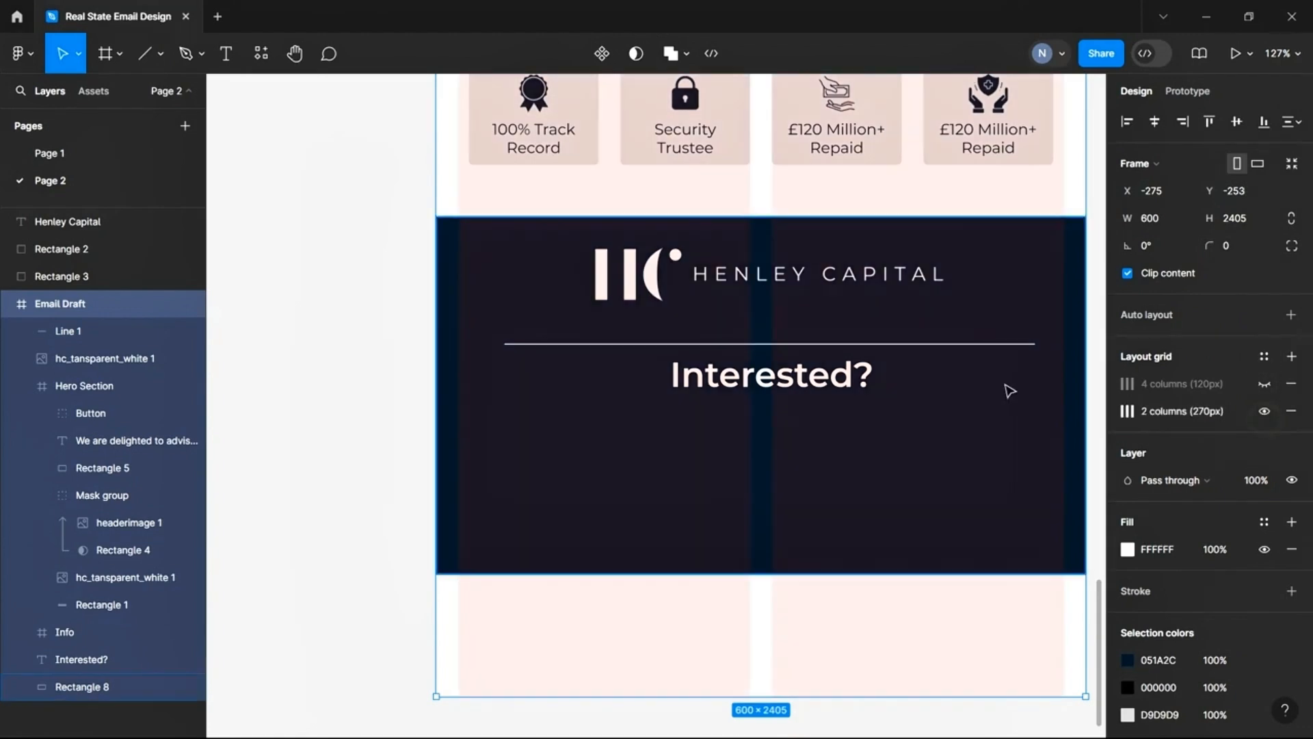
left_click(1005, 343)
left_click_drag(1033, 344, 1060, 343)
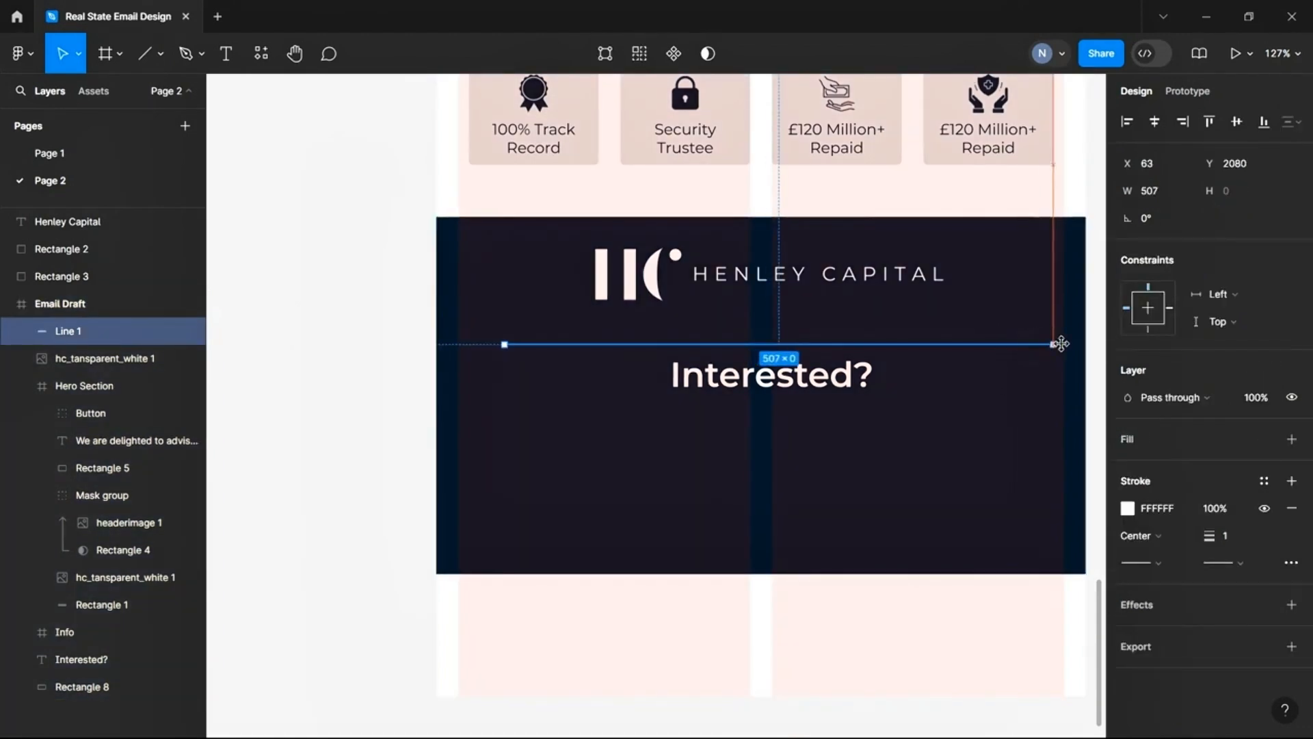
left_click_drag(504, 344, 475, 344)
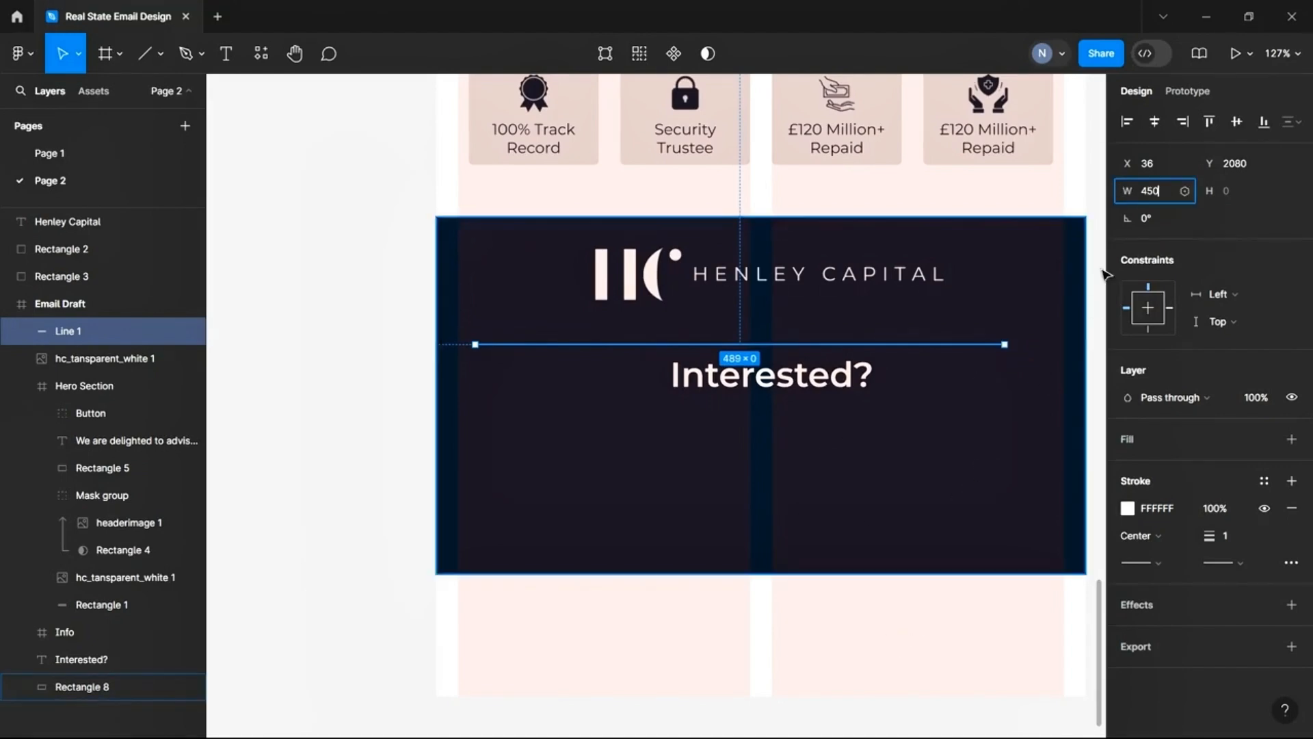
left_click(1154, 121)
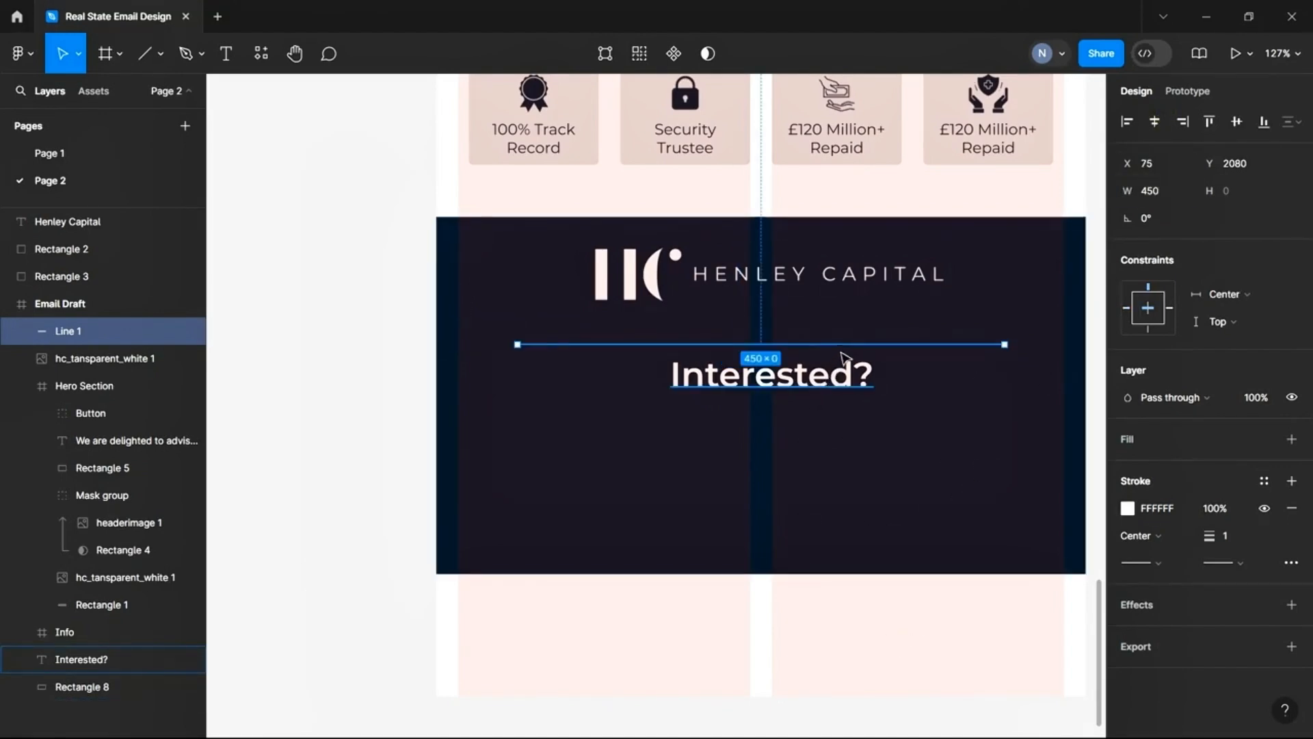
left_click_drag(845, 343, 845, 325)
Set the divider line's stroke color to the slightly lighter navy 0E253A and hide the two-column layout grid
left_click(1127, 508)
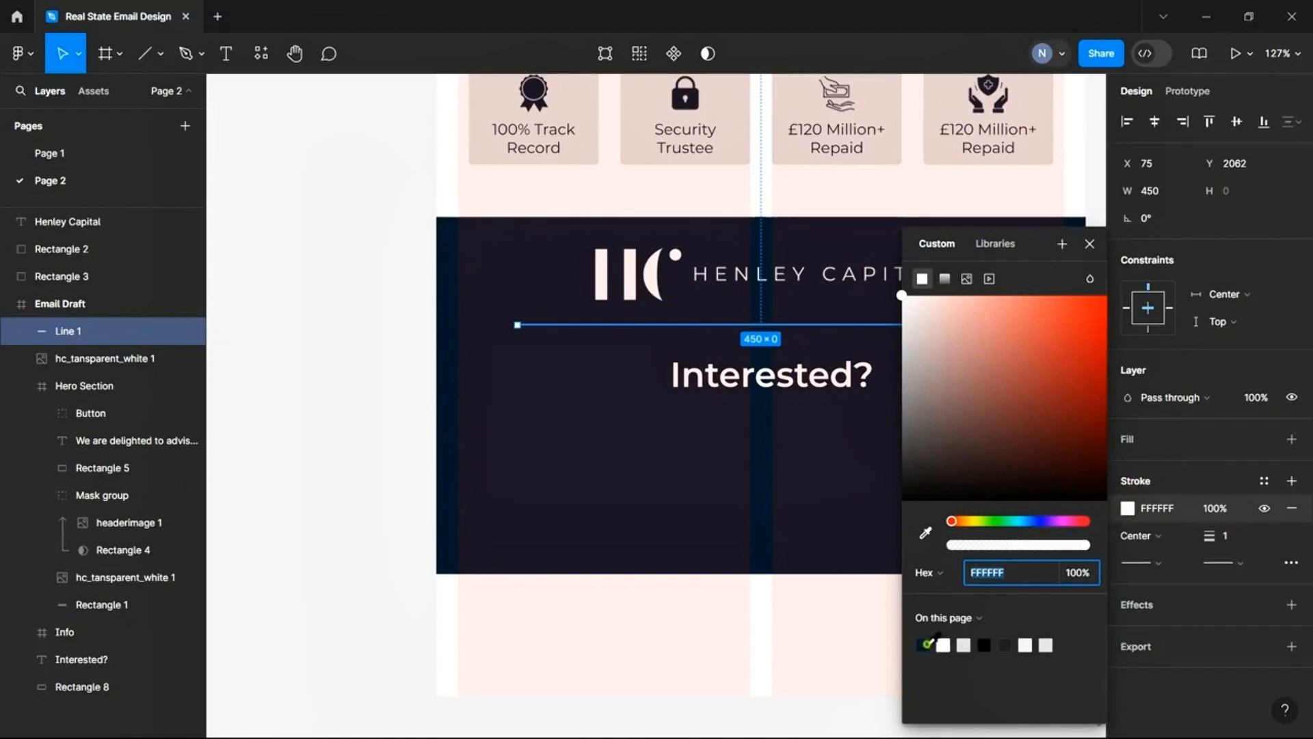
left_click(924, 643)
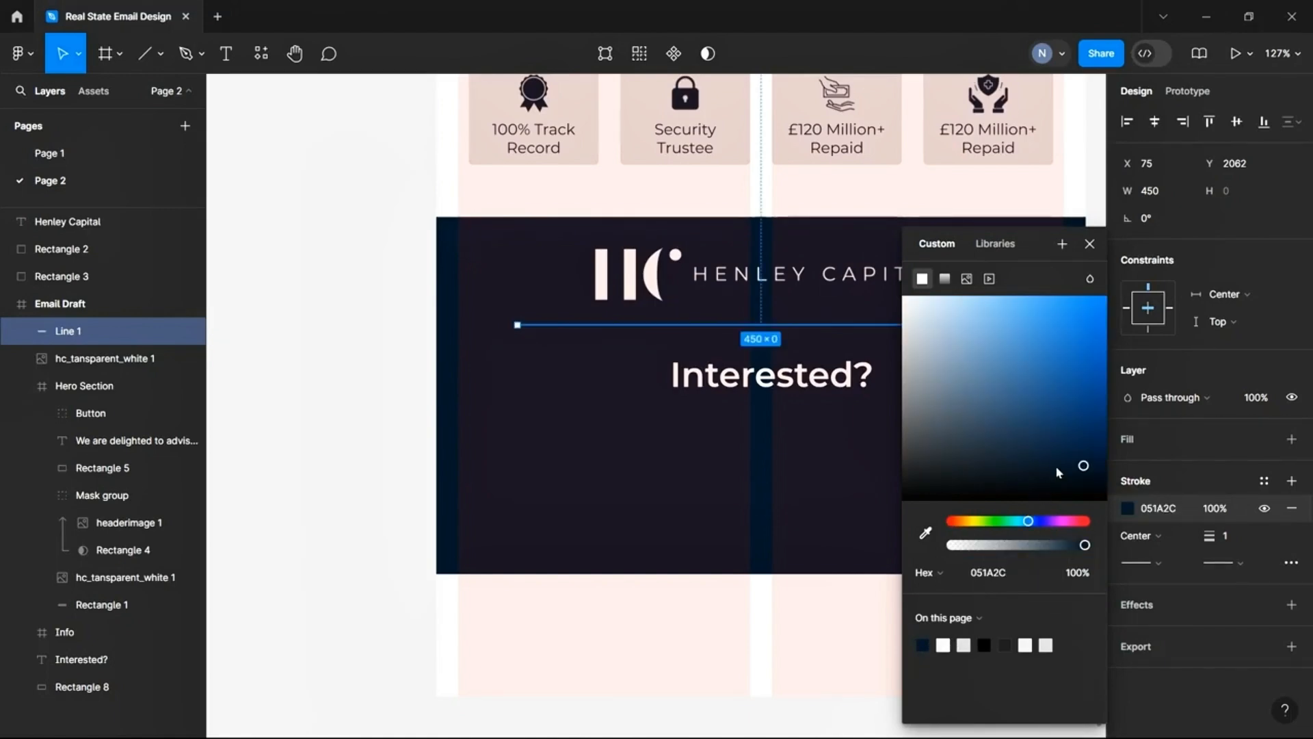
left_click_drag(1056, 469, 1056, 460)
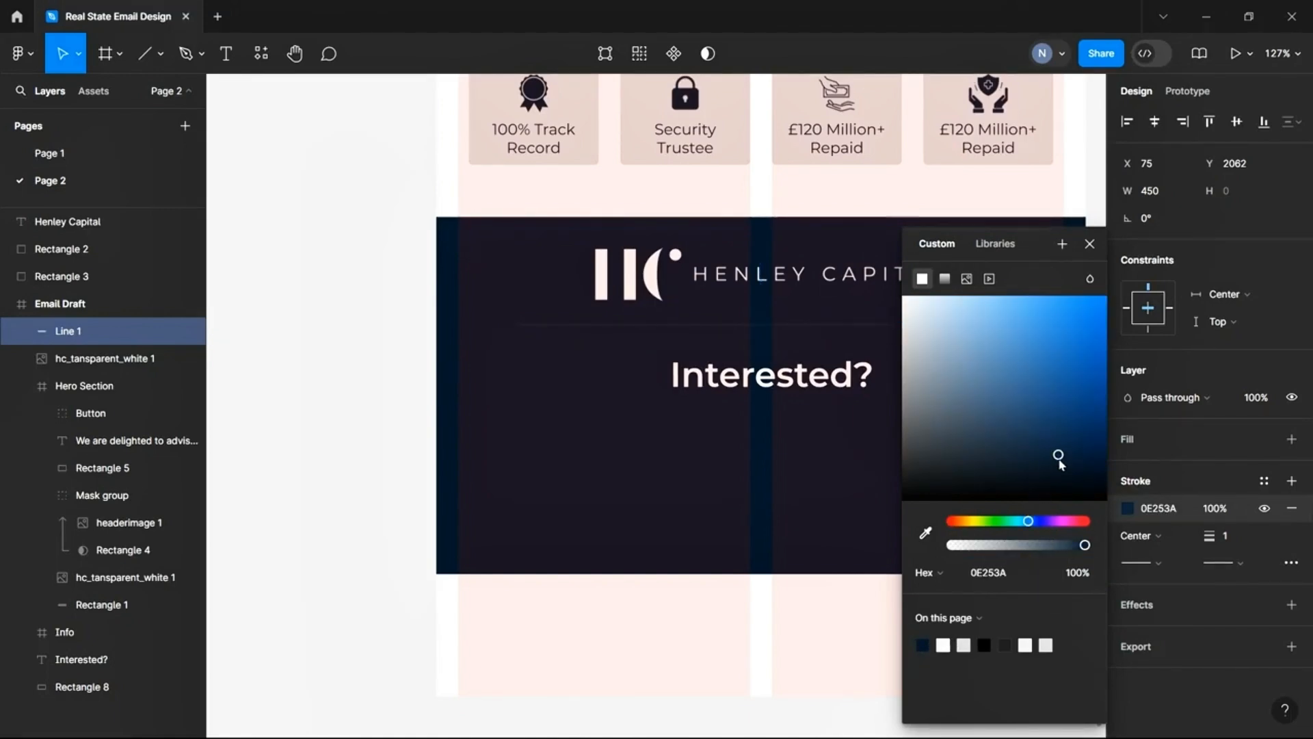
left_click(375, 445)
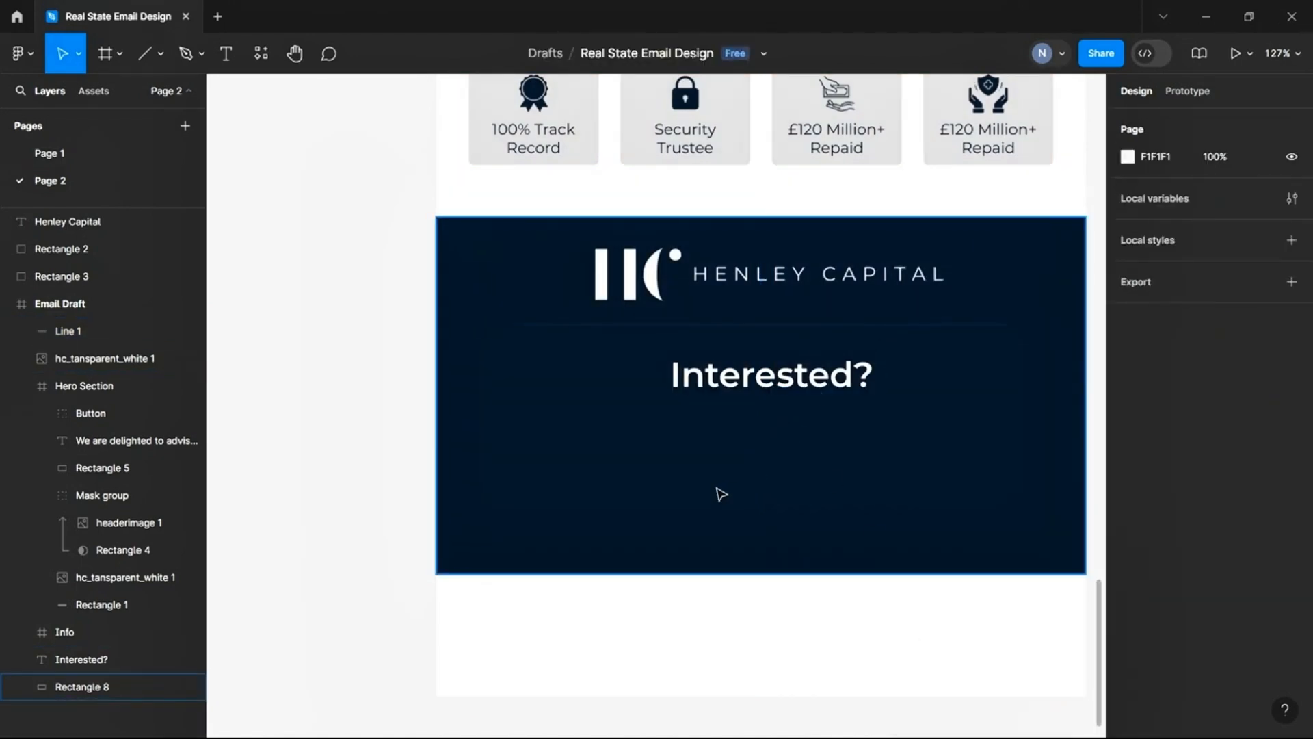
left_click(820, 331)
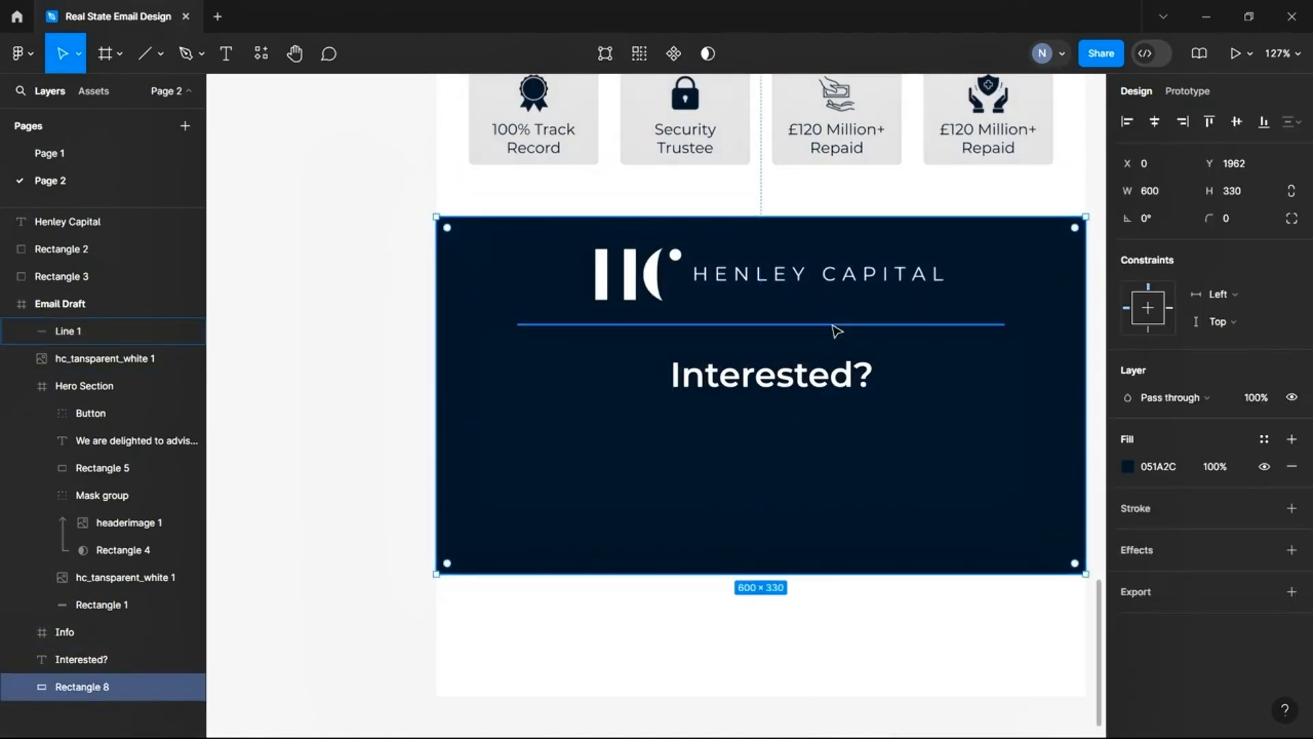
left_click(833, 326)
left_click(1127, 508)
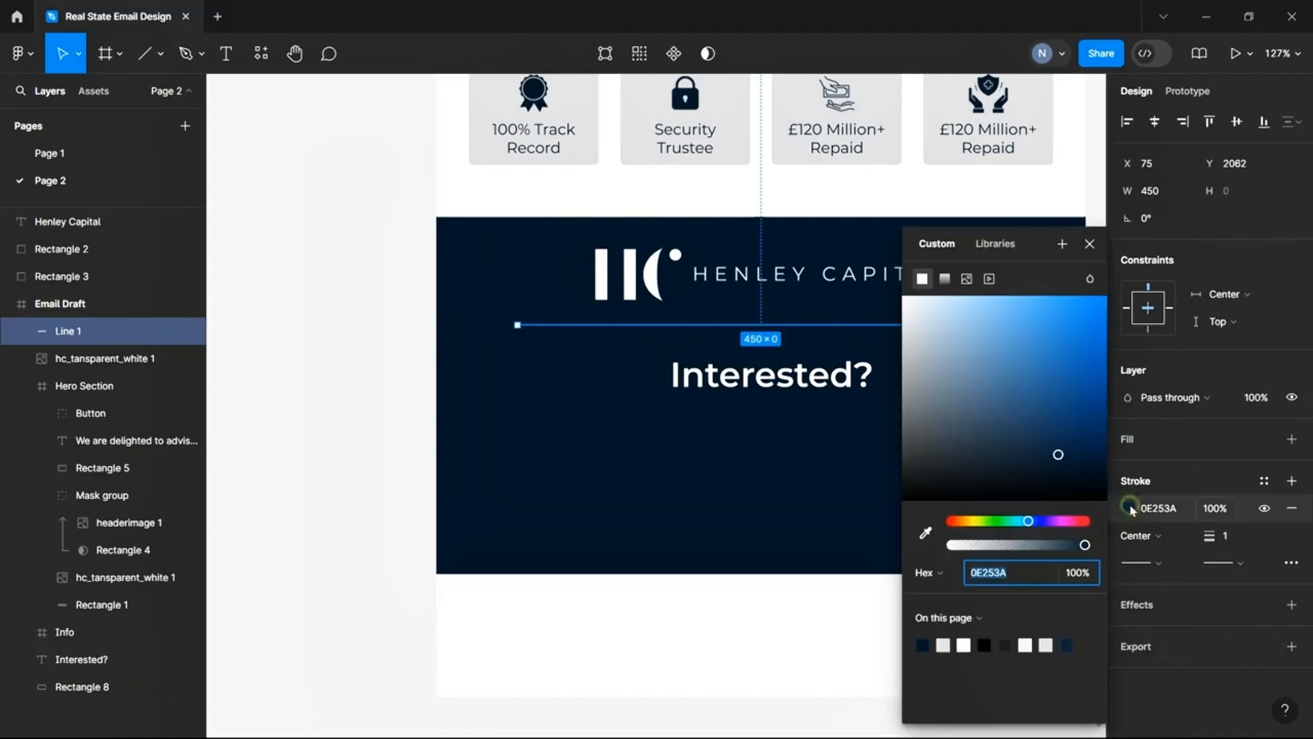
Set the Interested? text to Medium weight, move it up to Y 2078 and center it horizontally in the footer
left_click(669, 381)
left_click(756, 384)
scroll(812, 385, "down", 4)
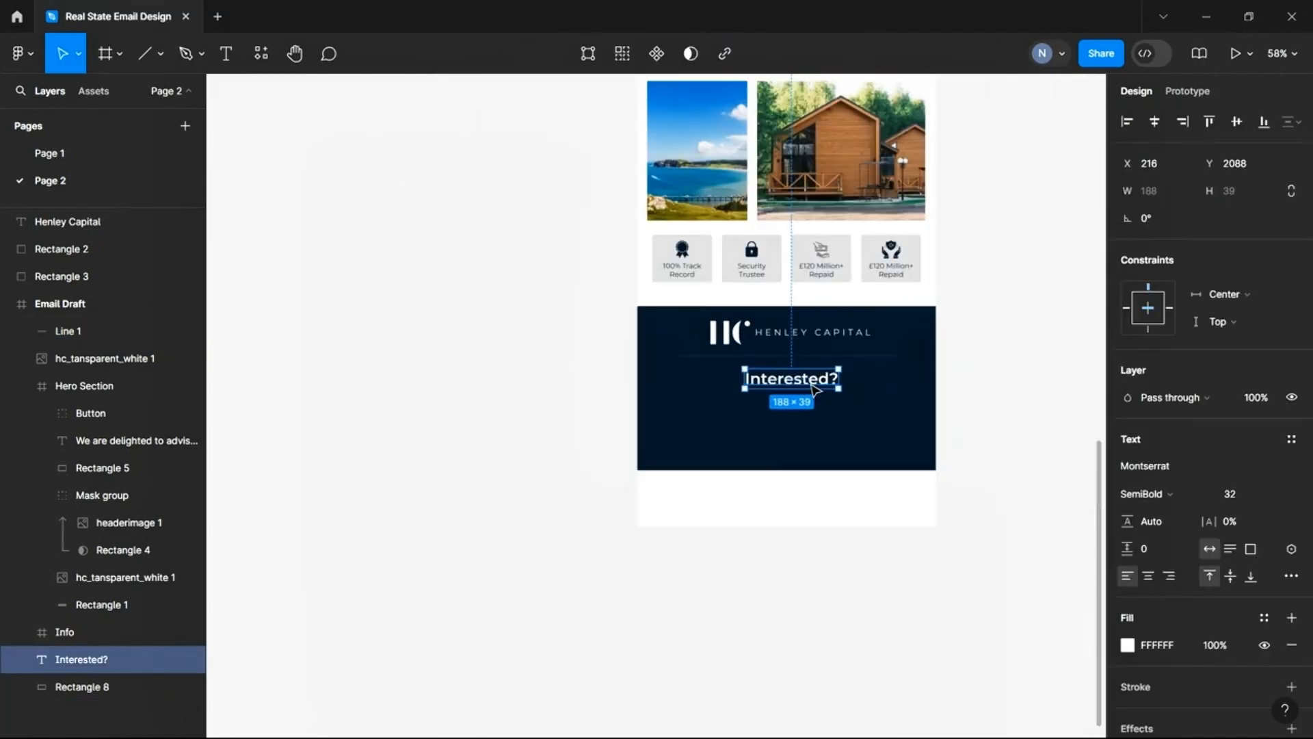
scroll(812, 397, "up", 3)
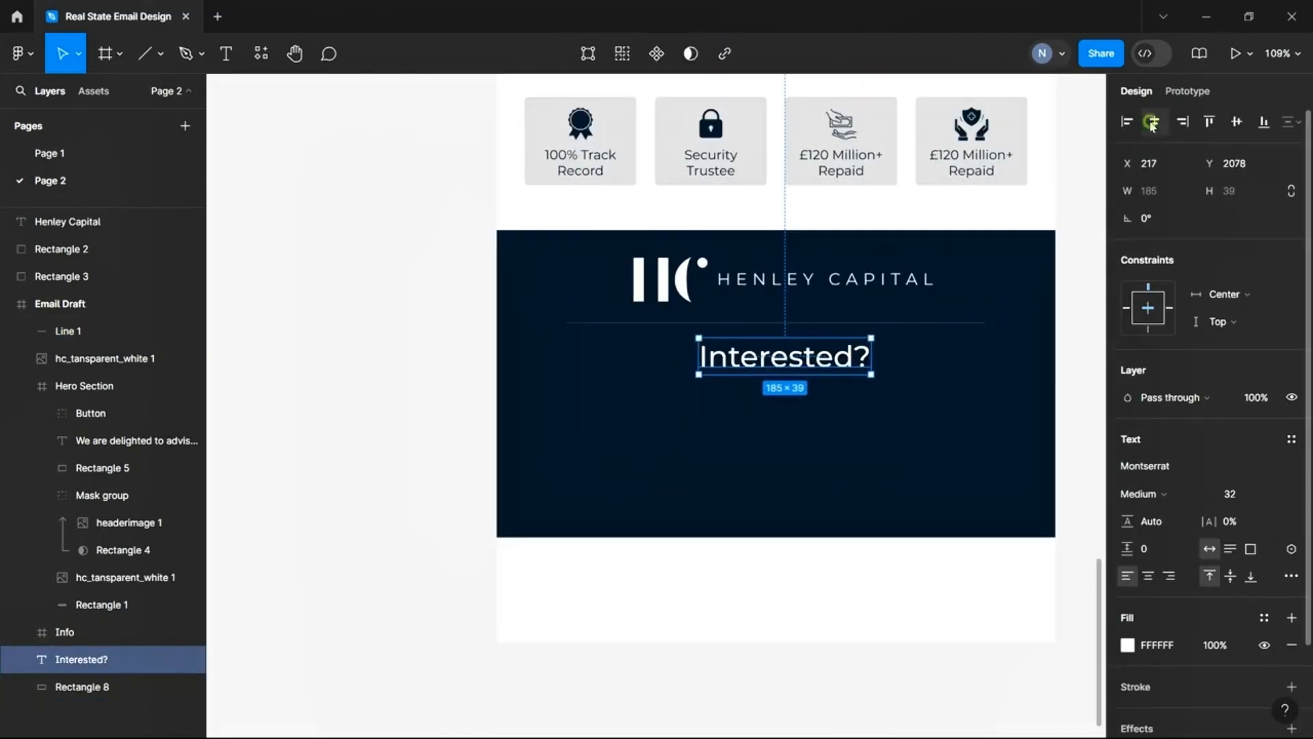
left_click(1154, 122)
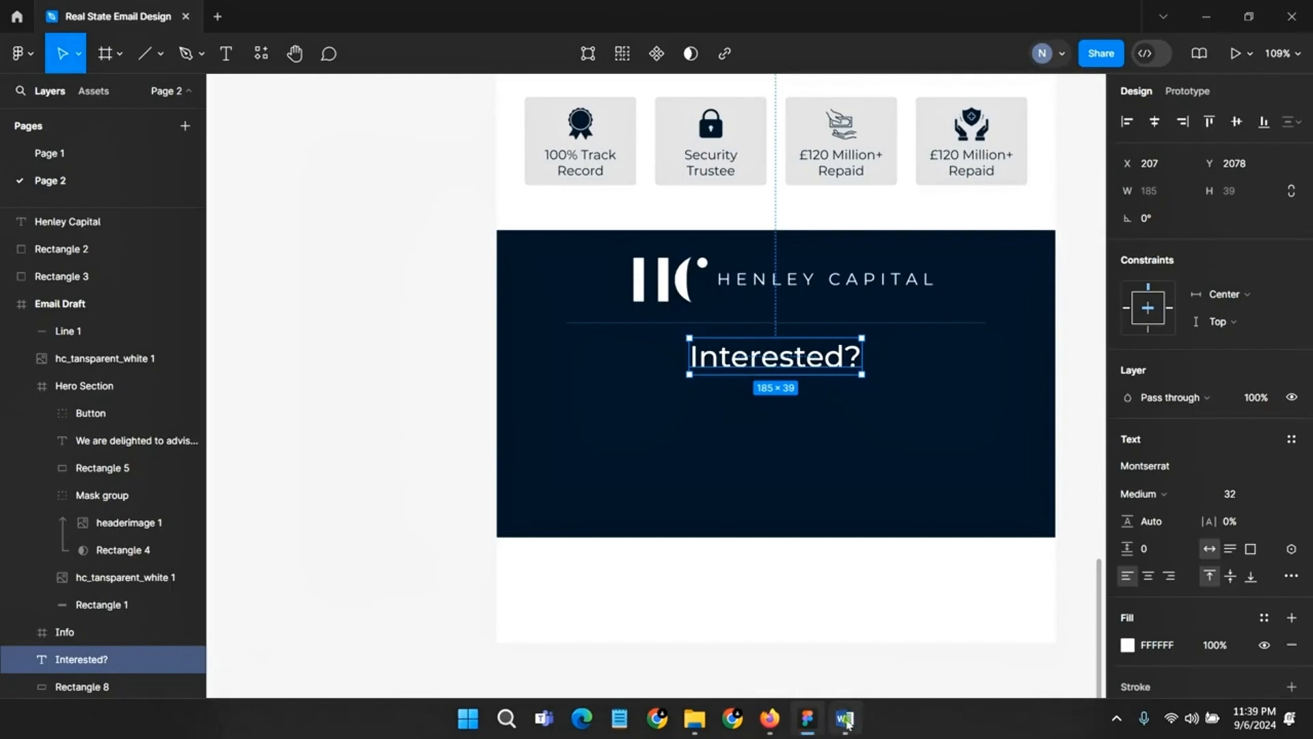
Switch to the Word document, read the copy that follows the Interested? heading, and return to Figma
left_click(847, 718)
scroll(140, 486, "down", 2)
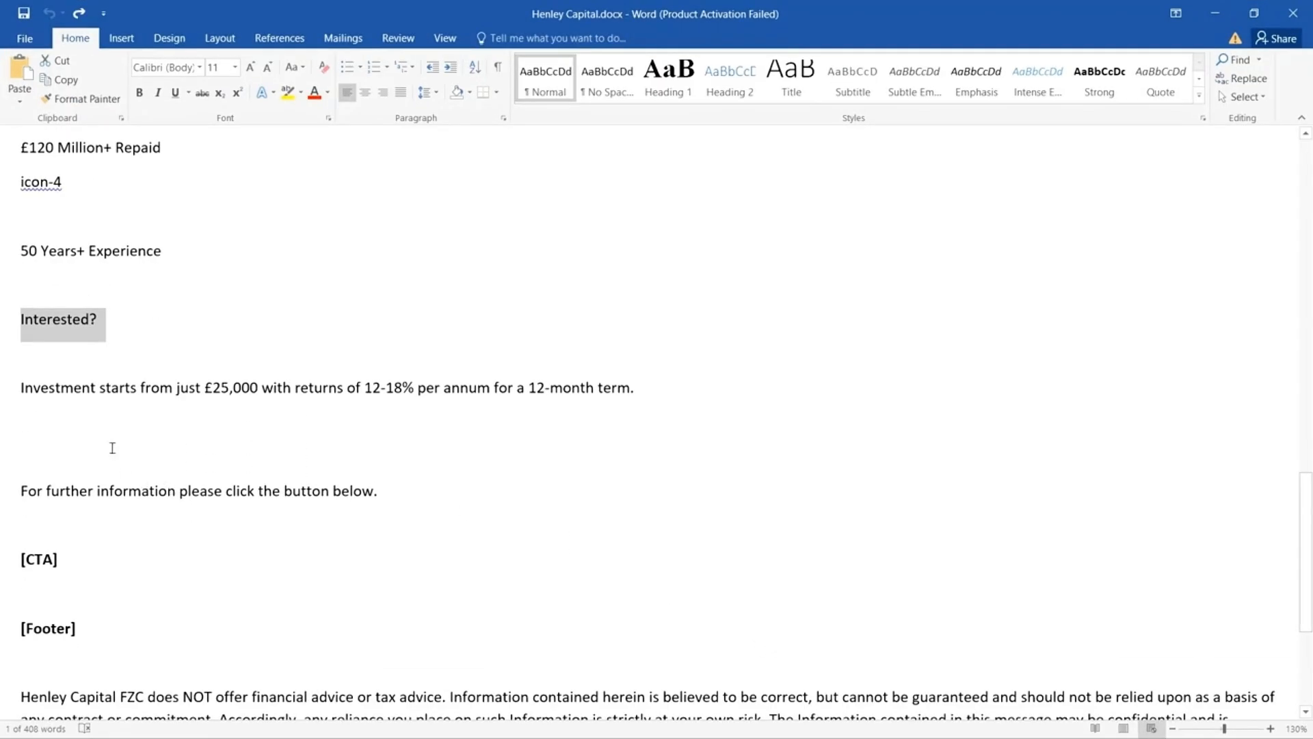
key("alt+Tab")
Try a copy of the hero section's I'm Interested button on the navy rectangle, at about X 65, Y 2164
scroll(851, 368, "down", 3)
scroll(851, 363, "up", 5)
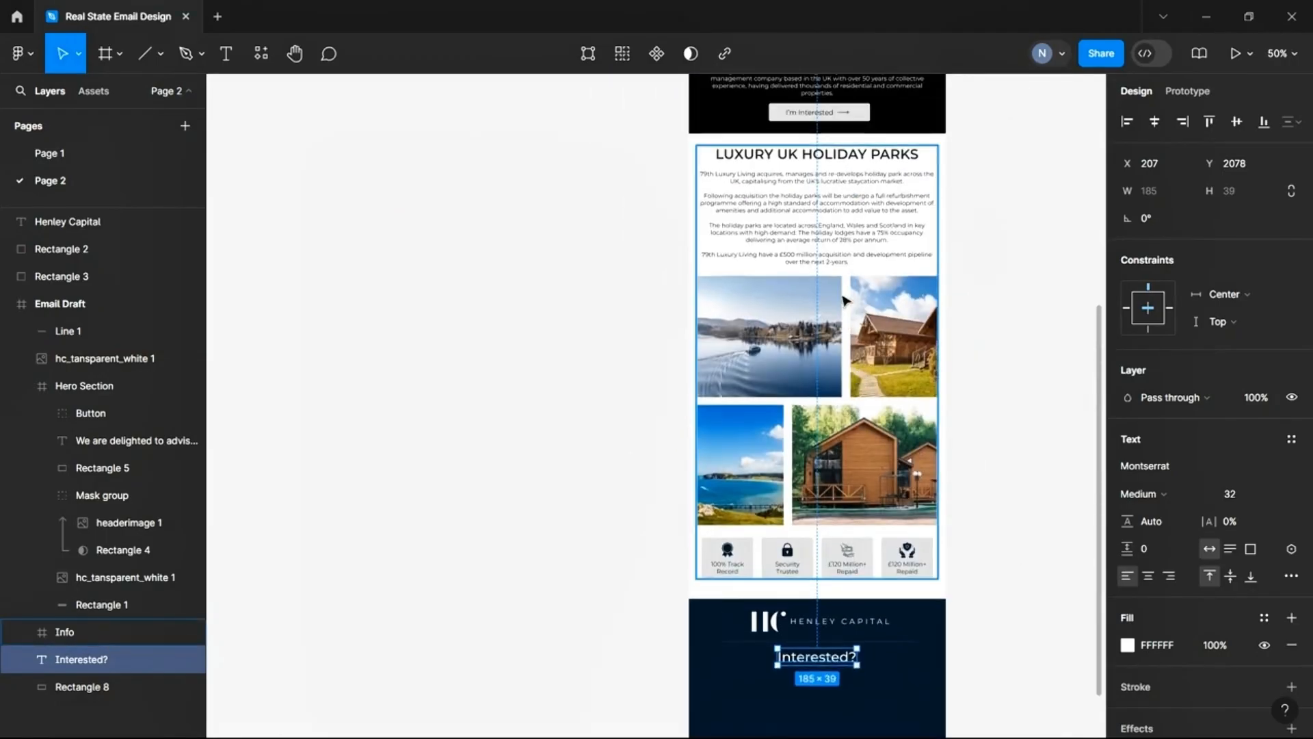
left_click(820, 123)
left_click(821, 125)
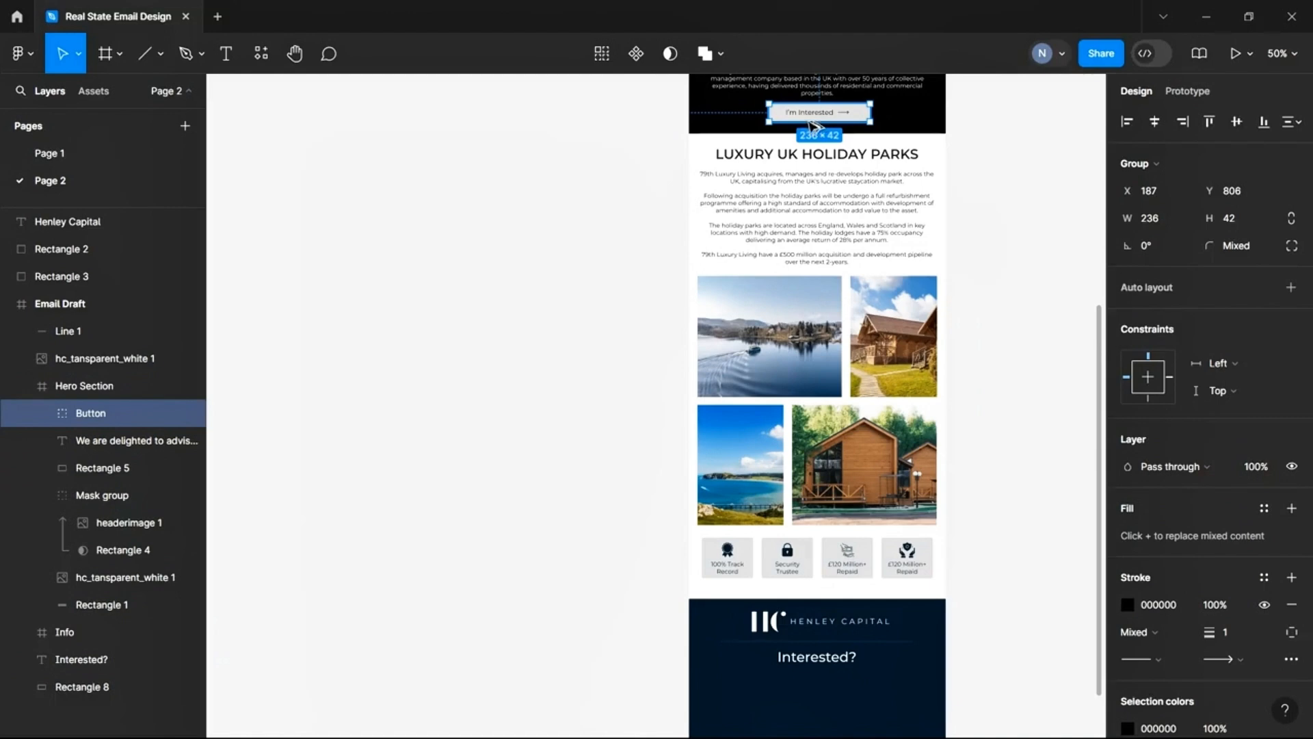
scroll(597, 442, "down", 3)
left_click_drag(687, 311, 750, 526)
scroll(752, 530, "up", 5)
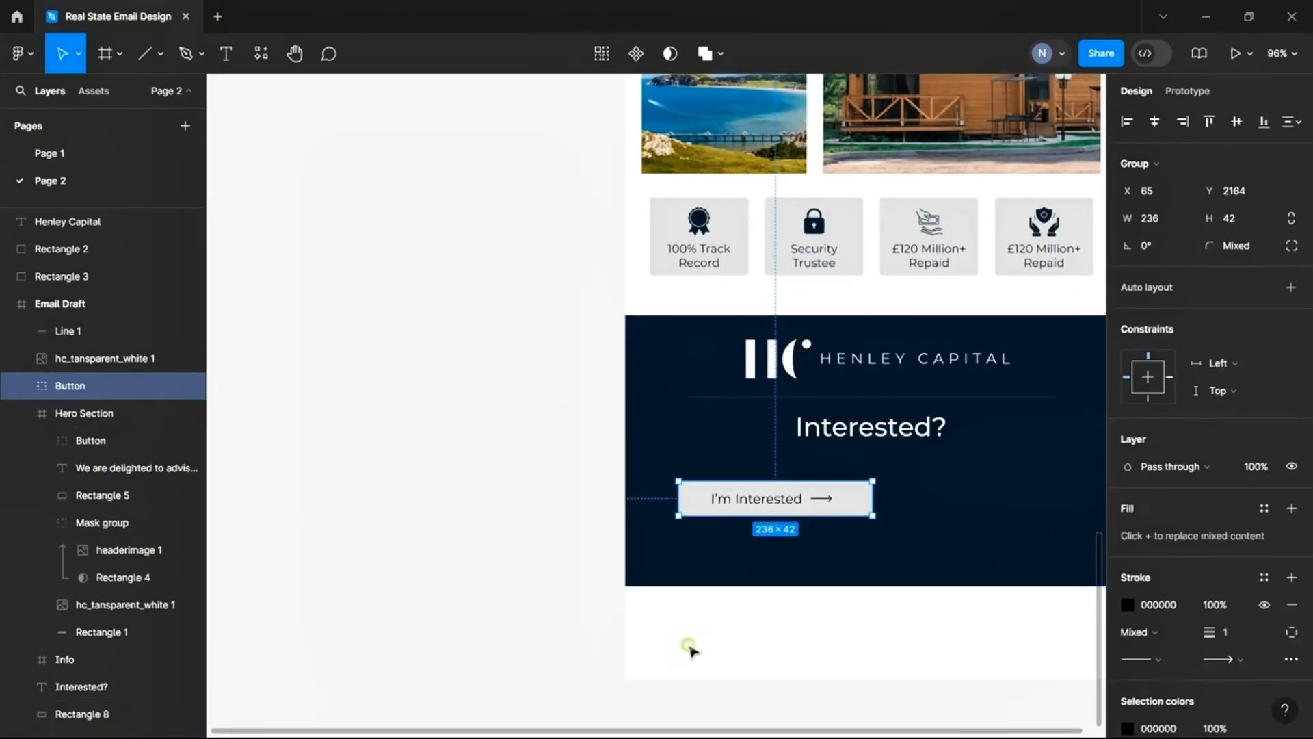
Show the two-column layout grid and try the button copy inside the first column at about X 54, Y 2165
left_click(668, 635)
left_click(669, 634)
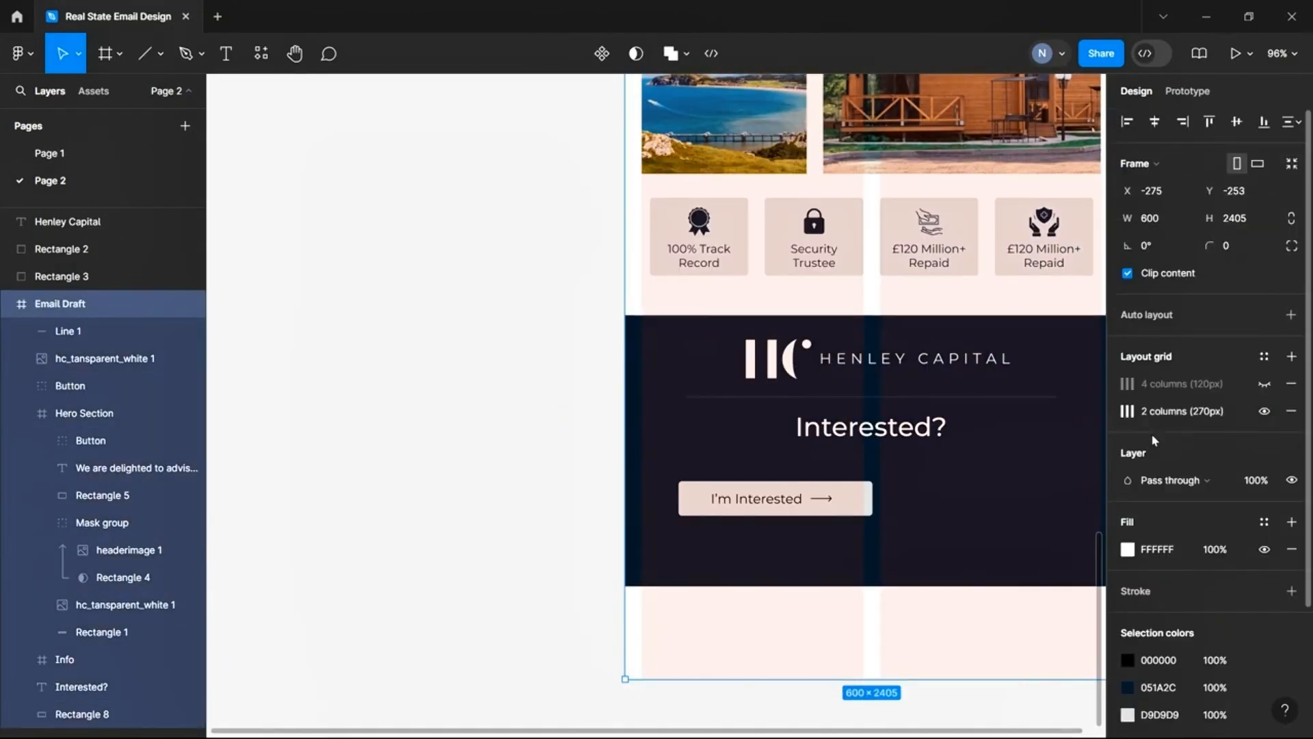
left_click(818, 501)
left_click_drag(819, 500, 817, 501)
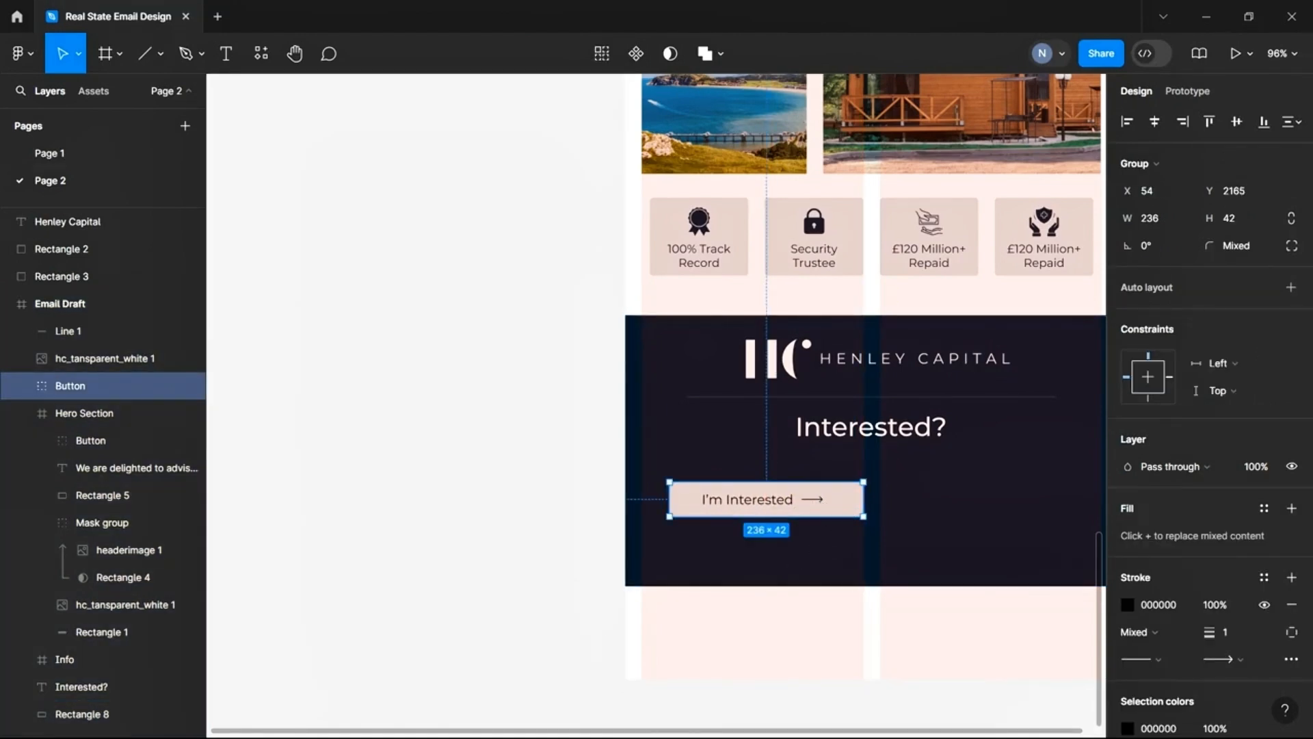
Try the WhatsApp image button4.png from the images folder beside the I'm Interested button, scaled down to about 225 × 46
left_click(696, 718)
left_click(824, 231)
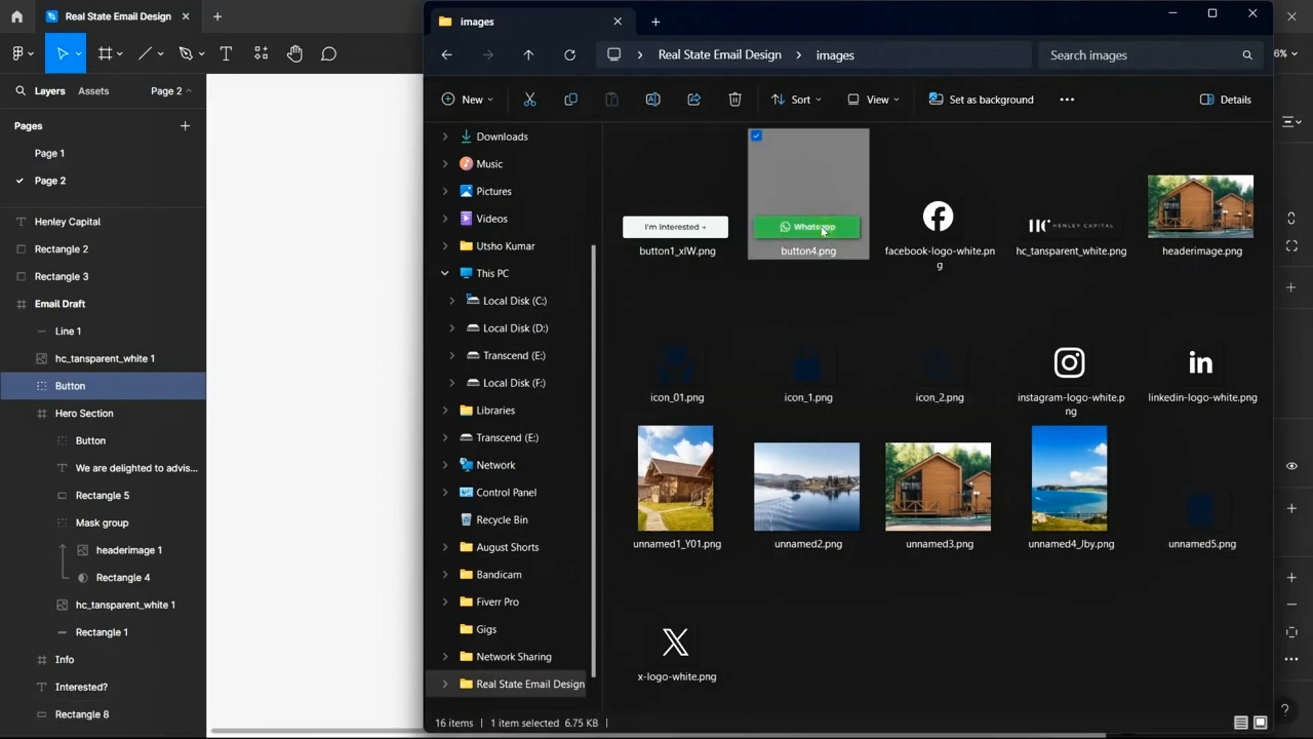
left_click_drag(824, 232, 980, 500)
scroll(980, 501, "up", 3)
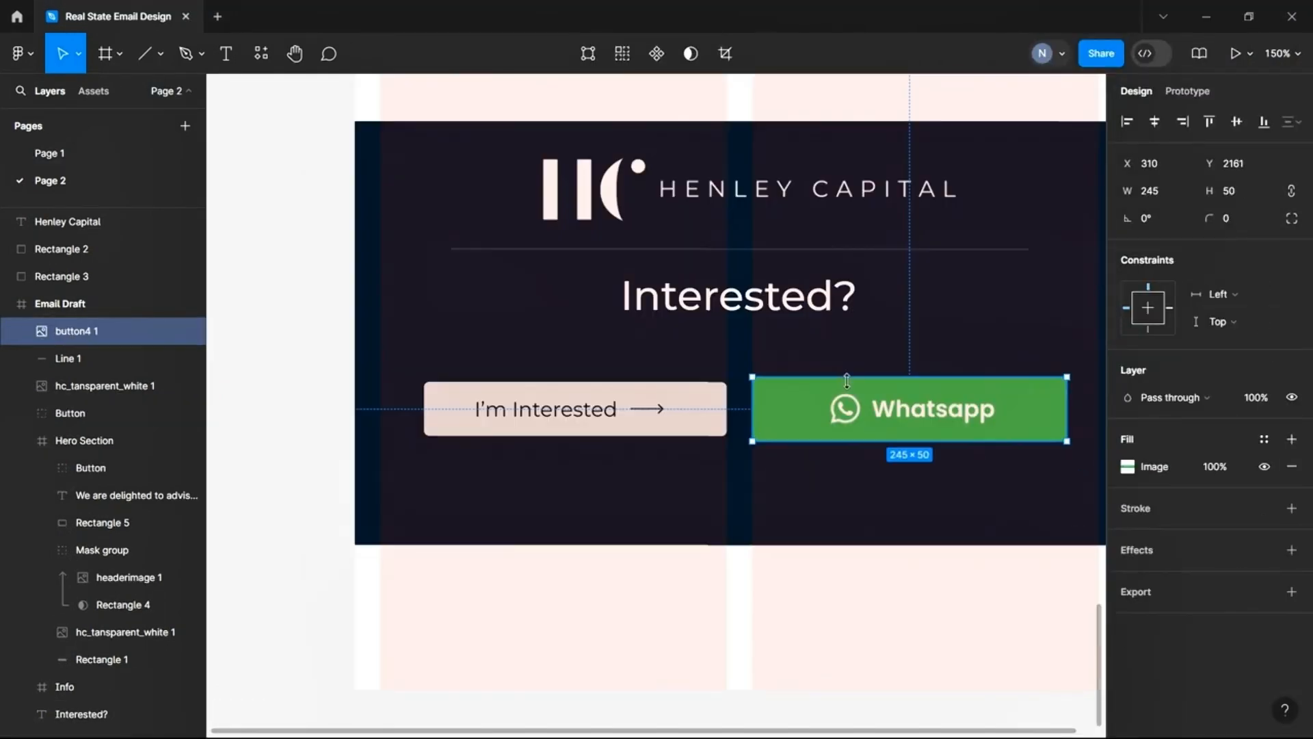
left_click_drag(842, 378, 842, 383)
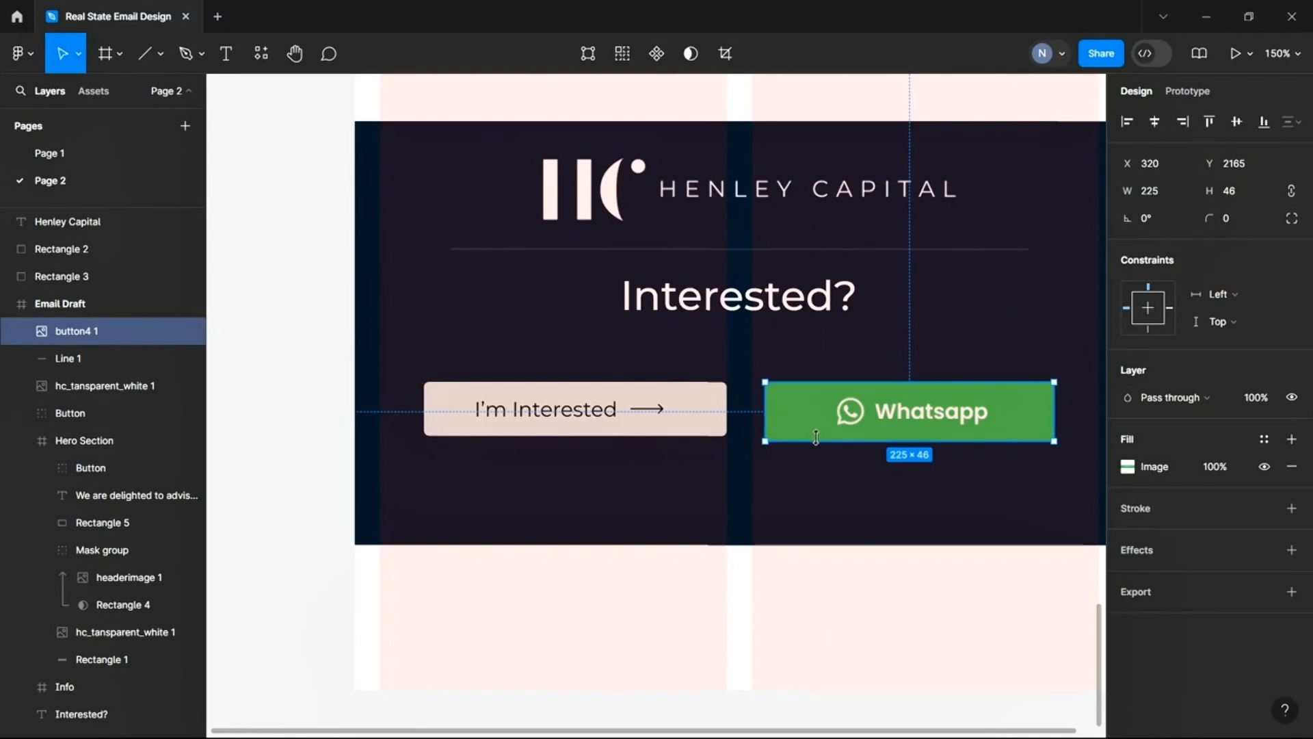
left_click_drag(816, 436, 833, 409)
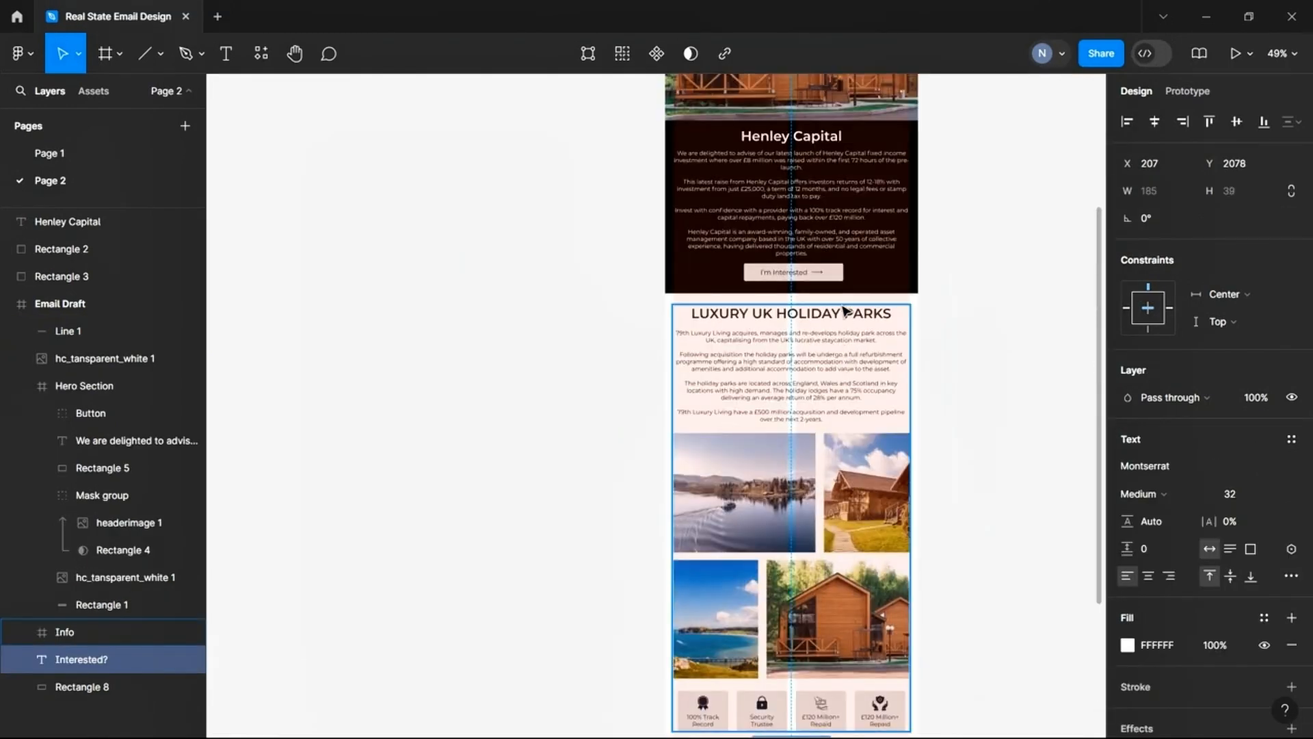
Duplicate the 79th Luxury Living paragraph, place the copy below the Interested? text on the navy rectangle and fill it with FFFFFF
left_click(802, 381)
left_click(802, 381)
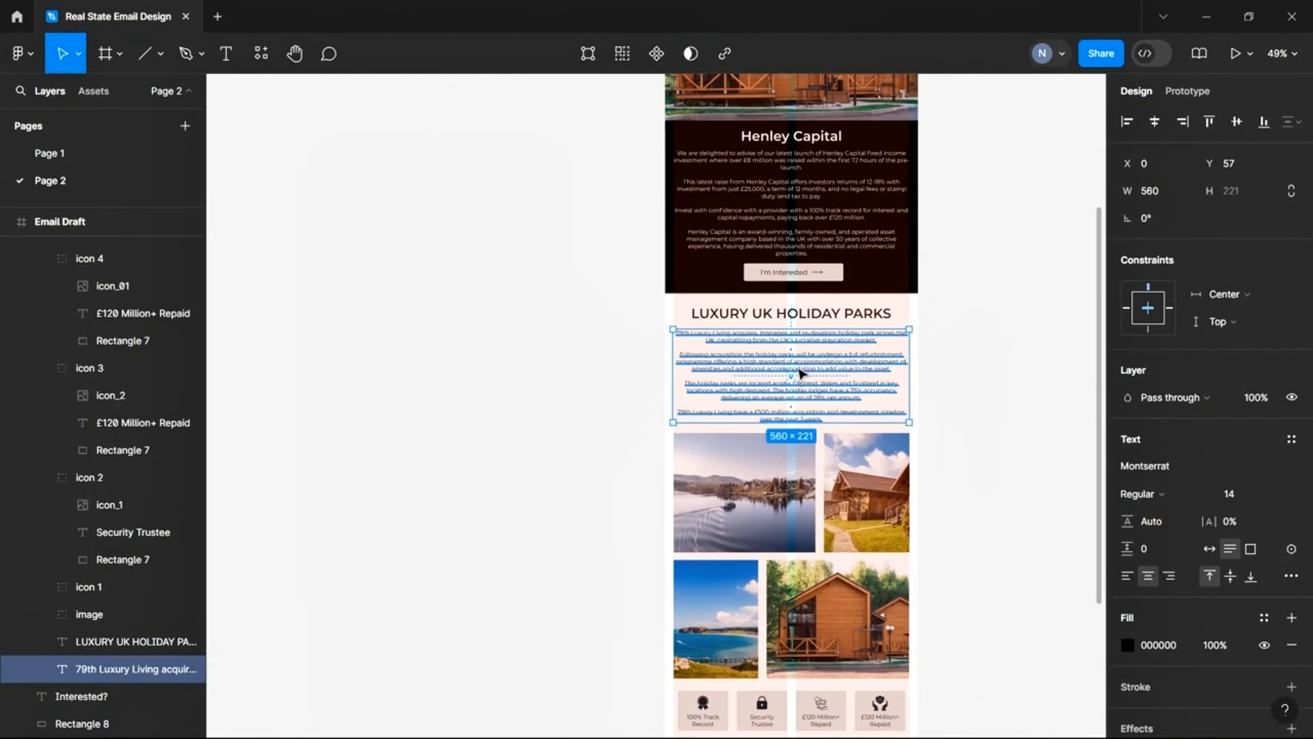
mouse_move(802, 373)
left_mouse_down()
mouse_move(660, 446)
mouse_move(708, 503)
mouse_move(810, 397)
mouse_move(798, 398)
left_mouse_up()
scroll(659, 446, "down", 6)
scroll(798, 399, "up", 5)
Change the copied text to "Investment starts from just £25,000 with returns of 12-18% per annum for a 12-month term. For further information please click the button below."
type("Investment starts from just £25,000 with returns of 12-18% per annum for a 12-month term.   For further information please click the button below.")
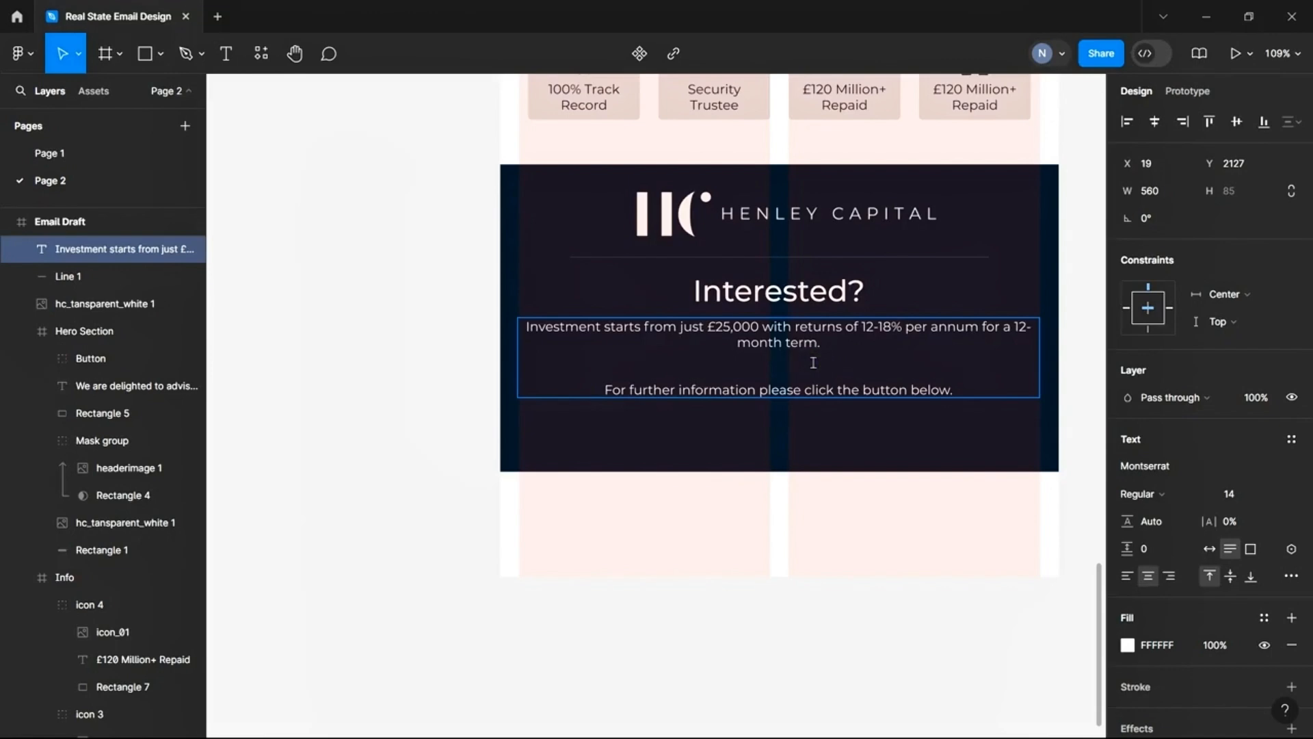
key("BackSpace")
key("Escape")
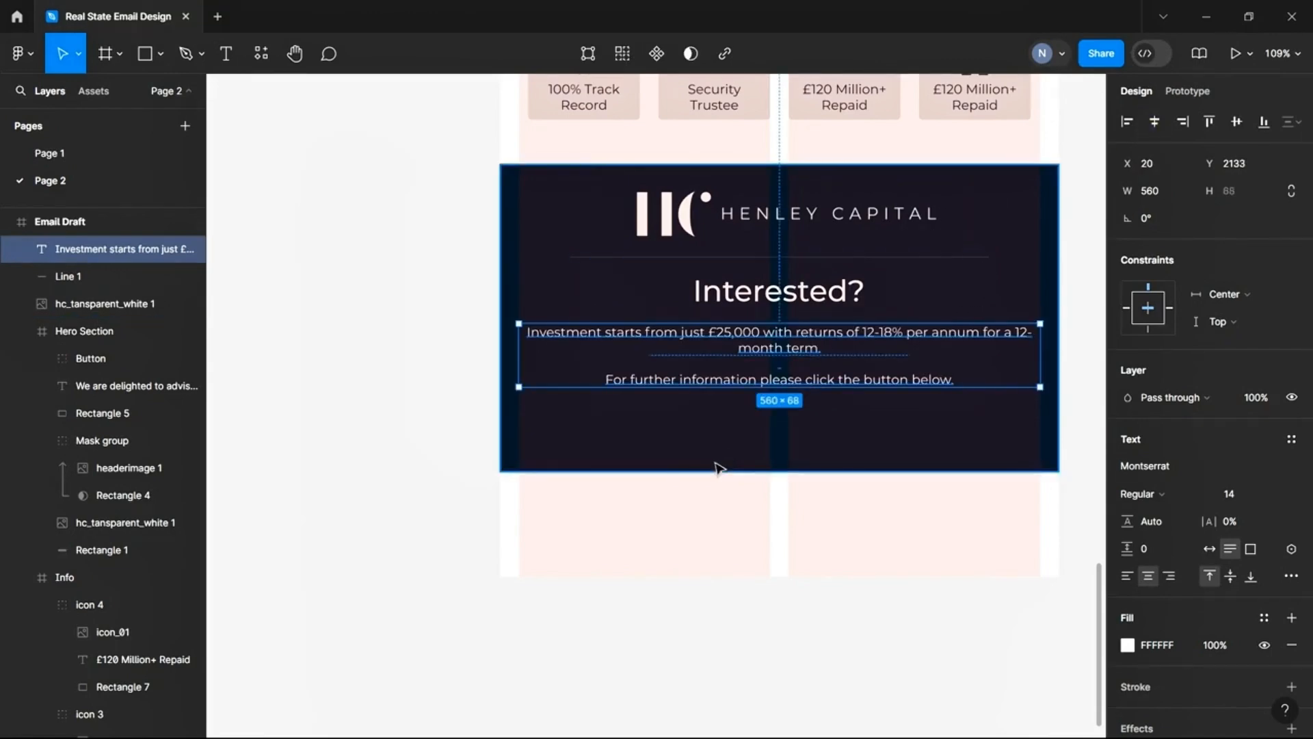
Extend the navy rectangle to a height of 362 and place a centered I'm Interested button copy below the text at X 182, Y 2233
left_click(744, 454)
scroll(589, 428, "down", 3)
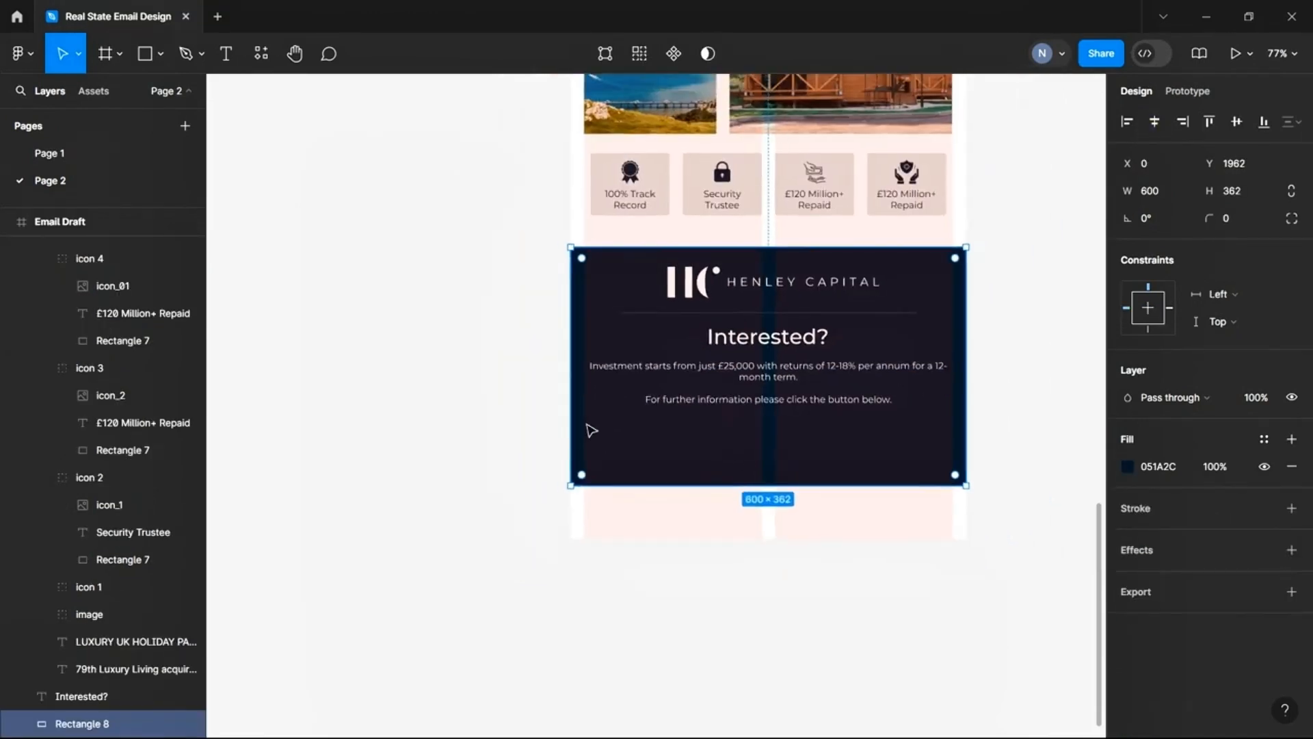
scroll(571, 418, "up", 1)
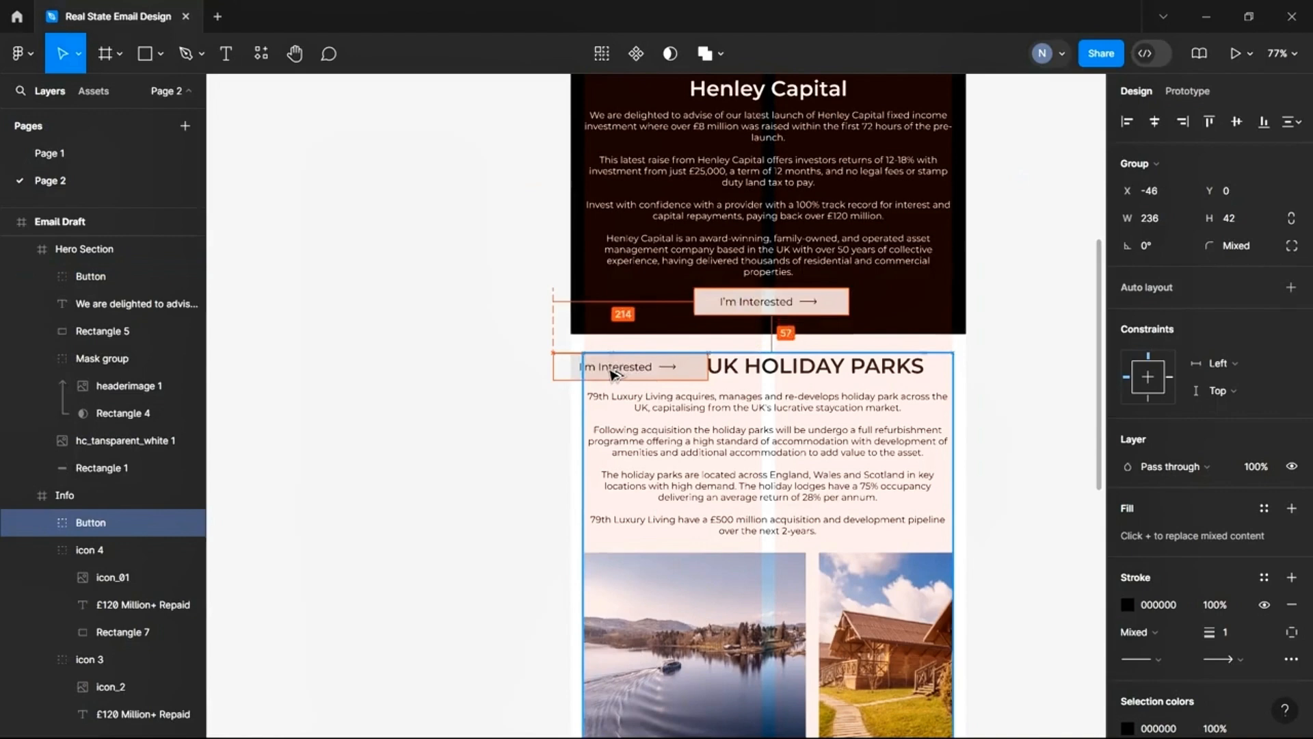
scroll(551, 469, "down", 9)
left_click_drag(611, 372, 750, 620)
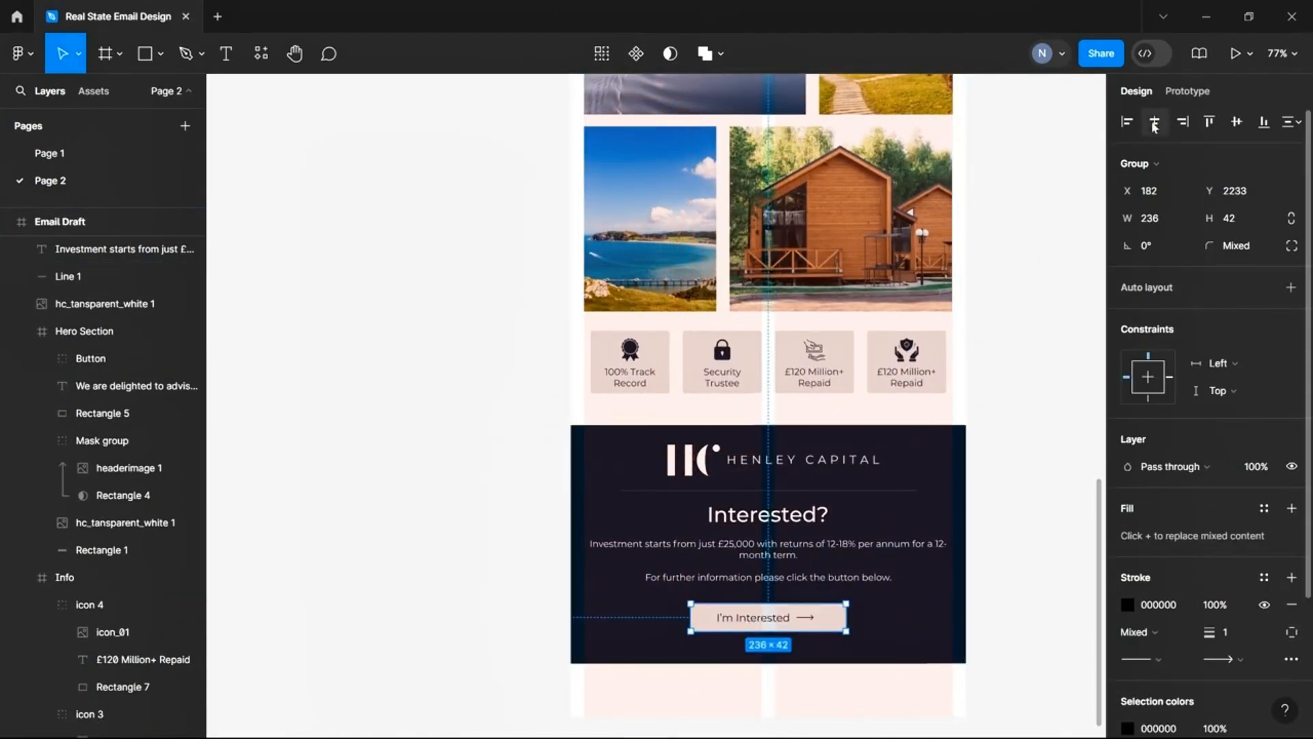
scroll(789, 410, "down", 3)
scroll(770, 356, "up", 3)
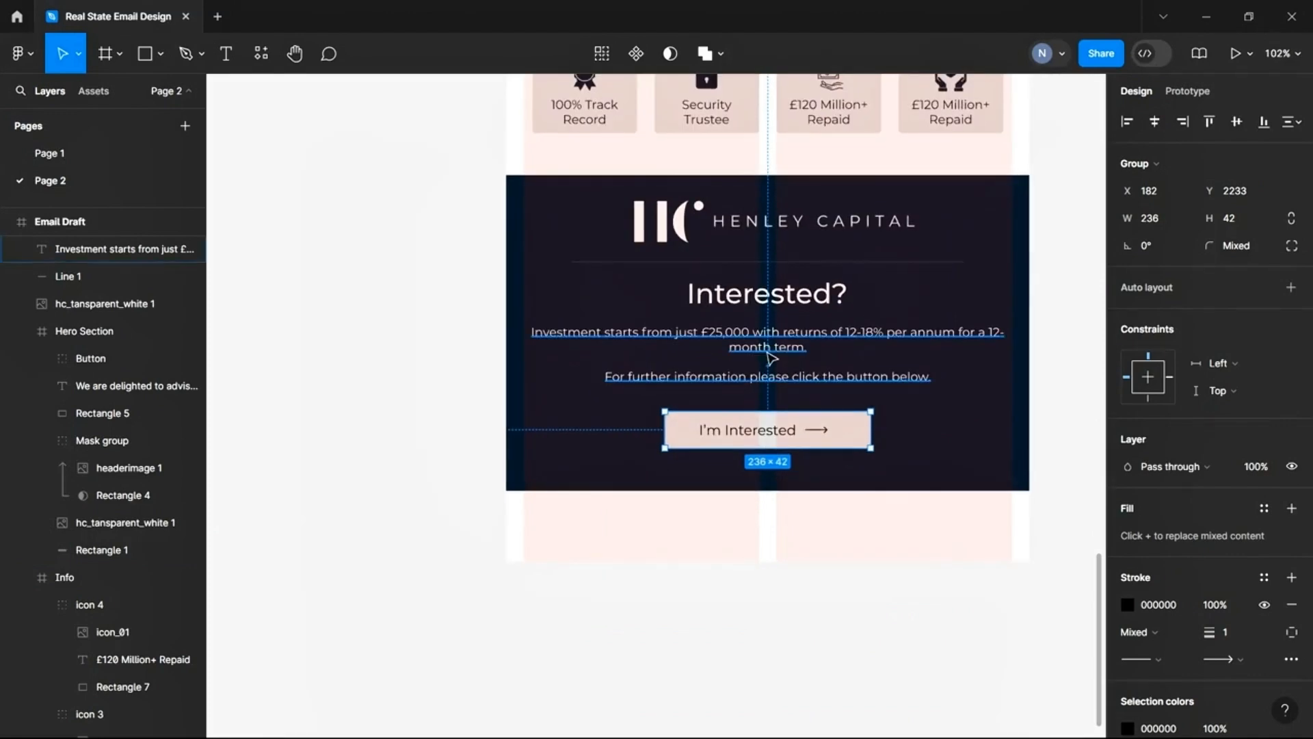
Tighten the spacing between the footer text and button, and reduce the navy rectangle's height to 350
left_click(557, 472)
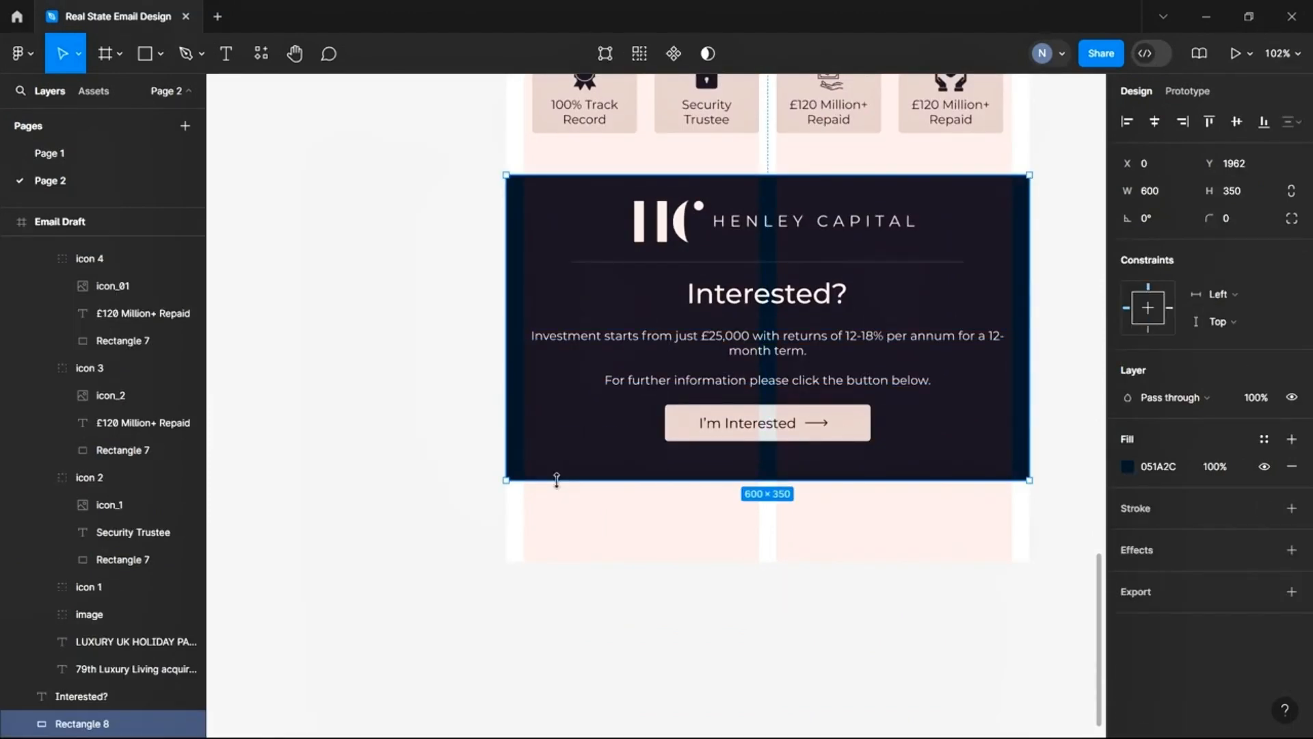
Reduce the height of the navy rectangle behind the Interested? section to 345
left_click_drag(559, 478, 567, 475)
left_click(451, 472)
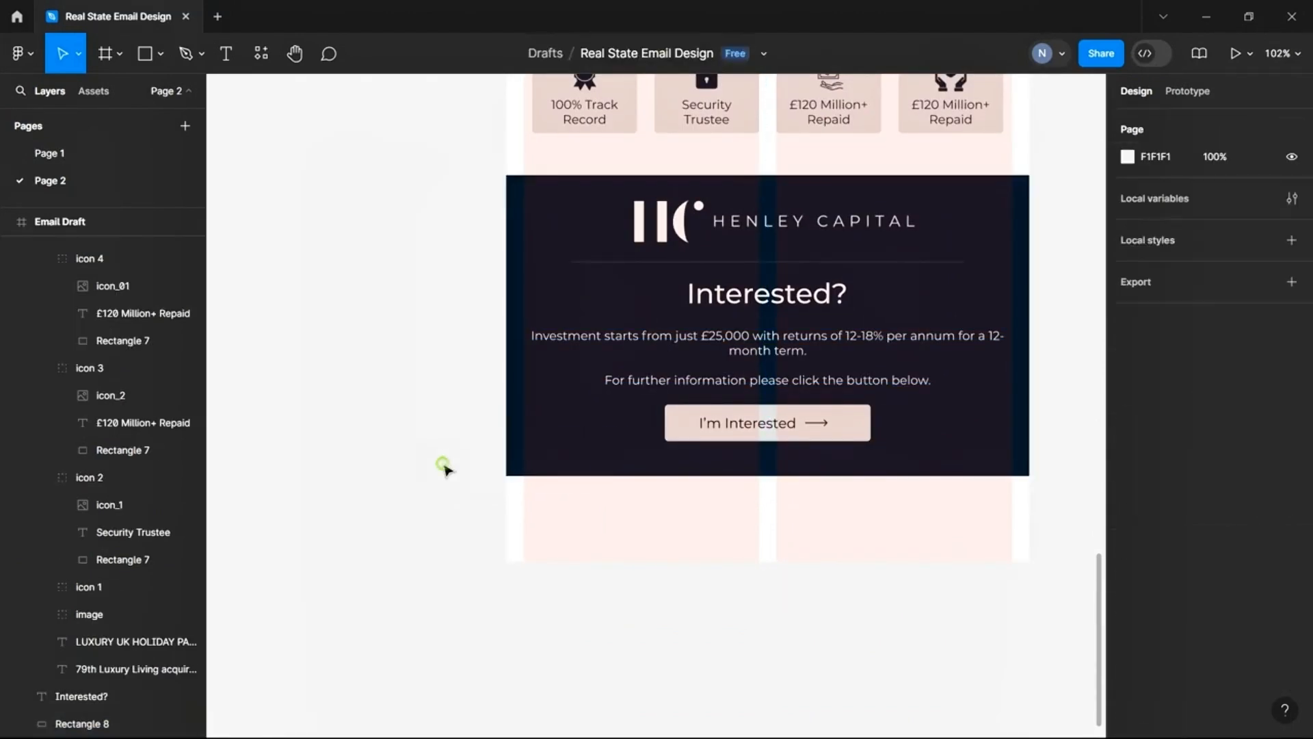
right_click(533, 511)
left_click(422, 492)
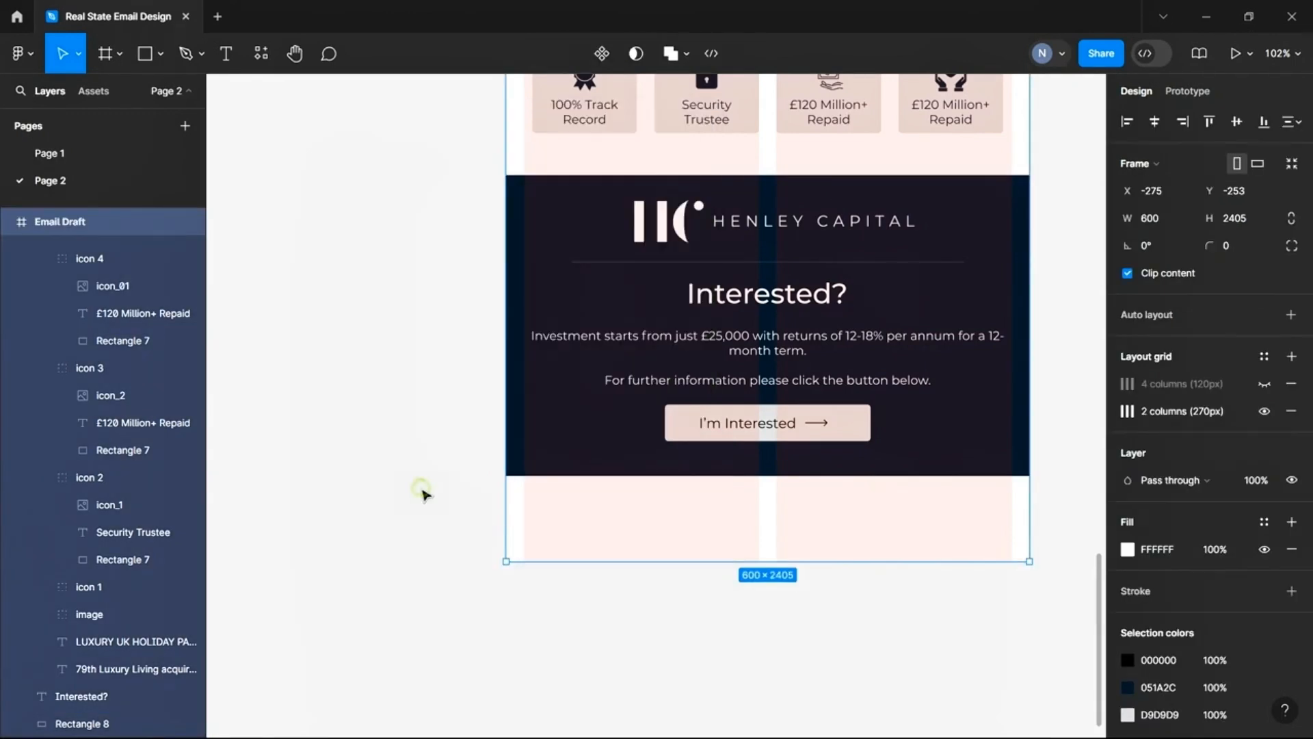
Wrap all the navy Interested? section's elements in a frame named CTA, and extend the Email Draft frame downward
left_click_drag(548, 468, 964, 212)
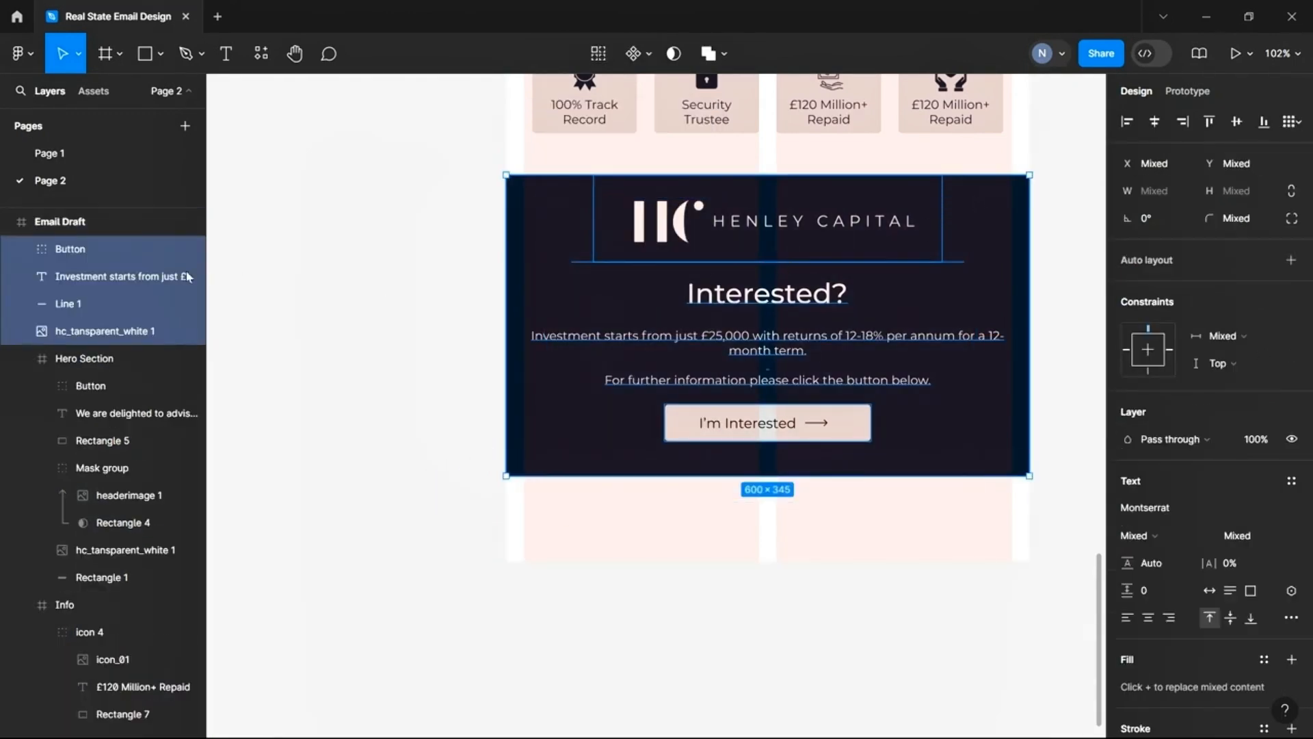
right_click(109, 275)
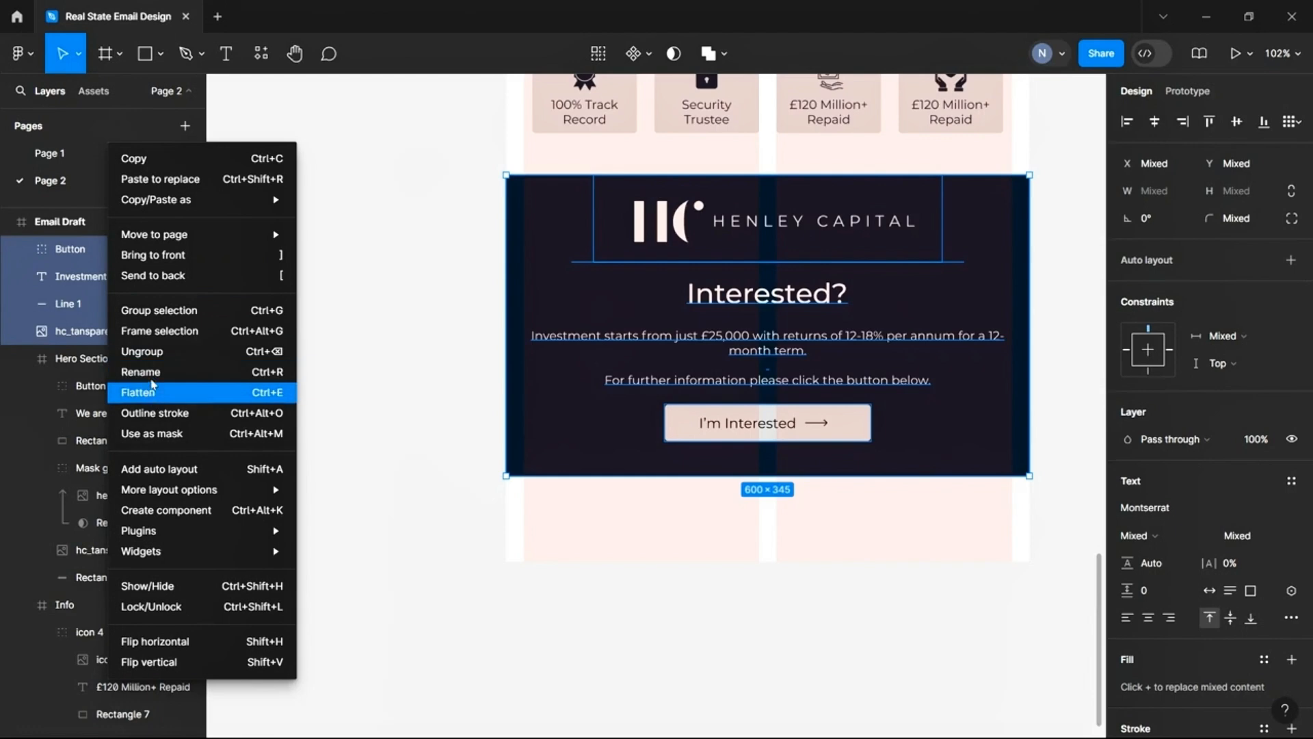
left_click(566, 562)
right_click(546, 525)
left_click(520, 532)
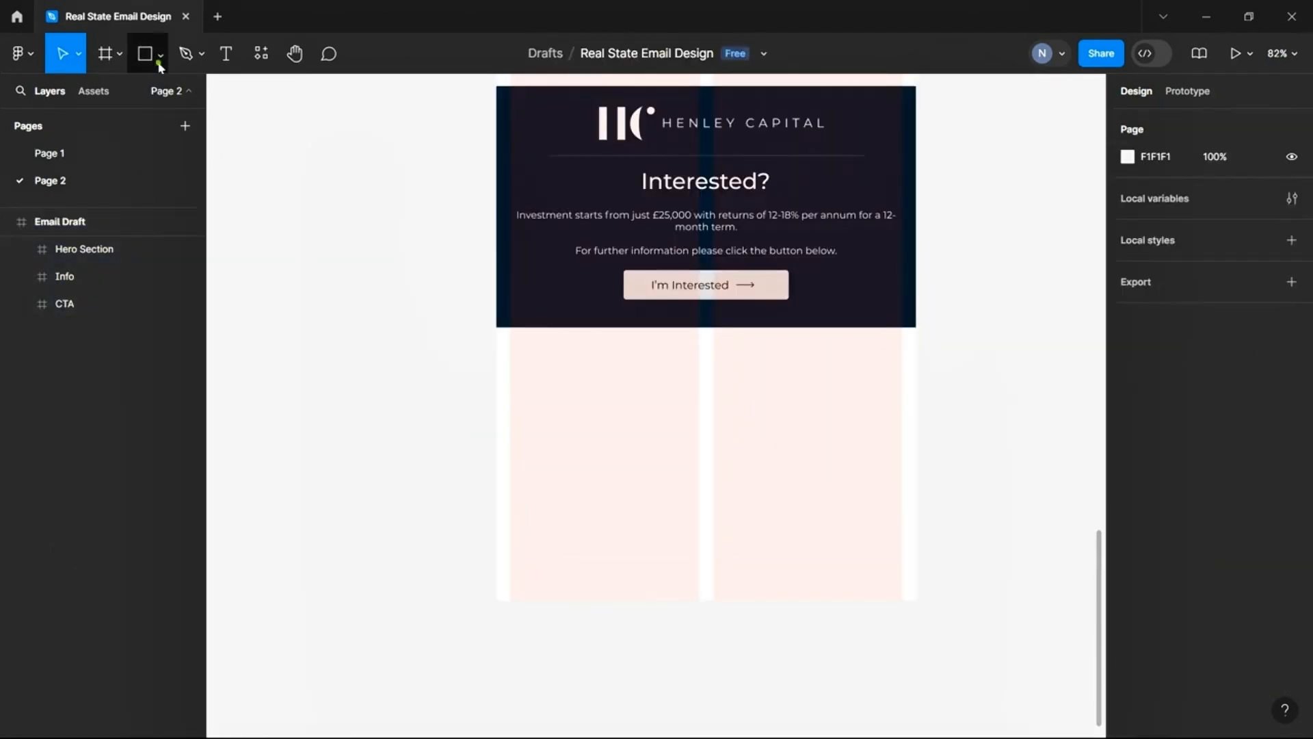
Draw a full-width 600 by 351 rectangle directly below the CTA section and fill it with the navy 051A2C
left_click(159, 66)
left_click(157, 96)
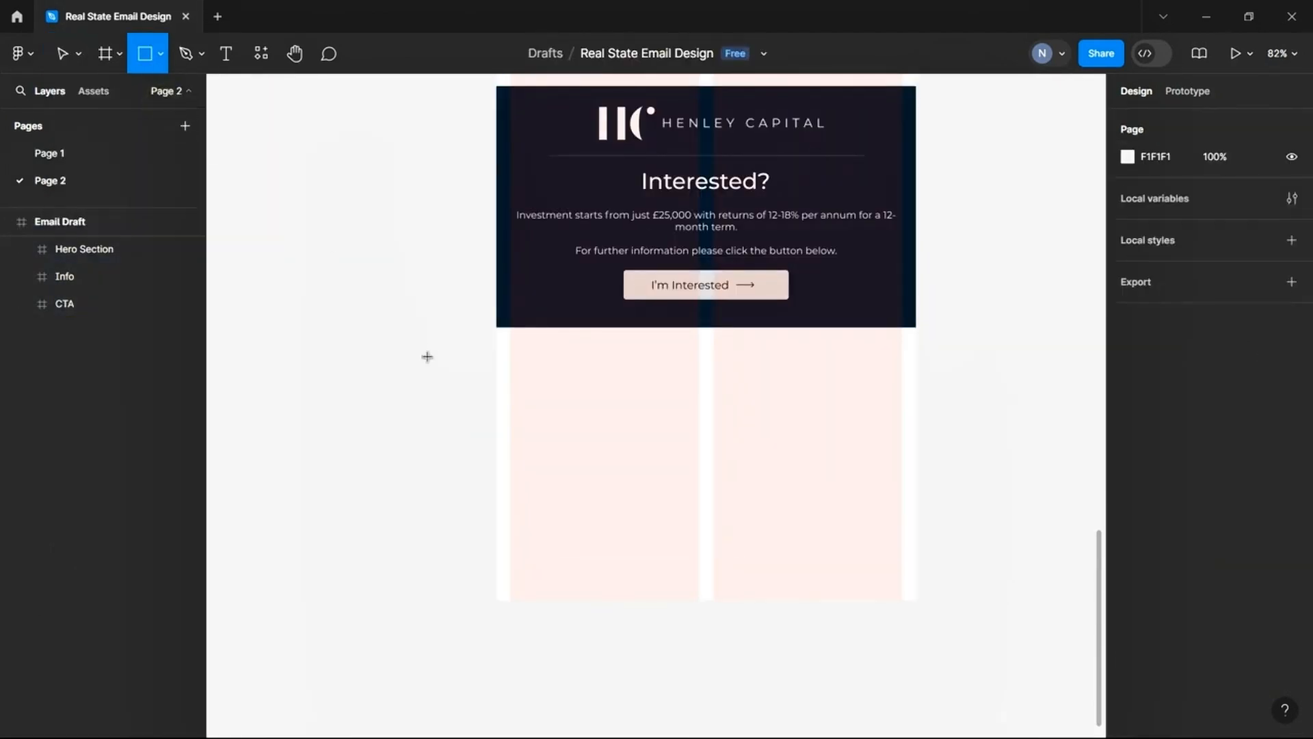
left_click_drag(496, 327, 916, 572)
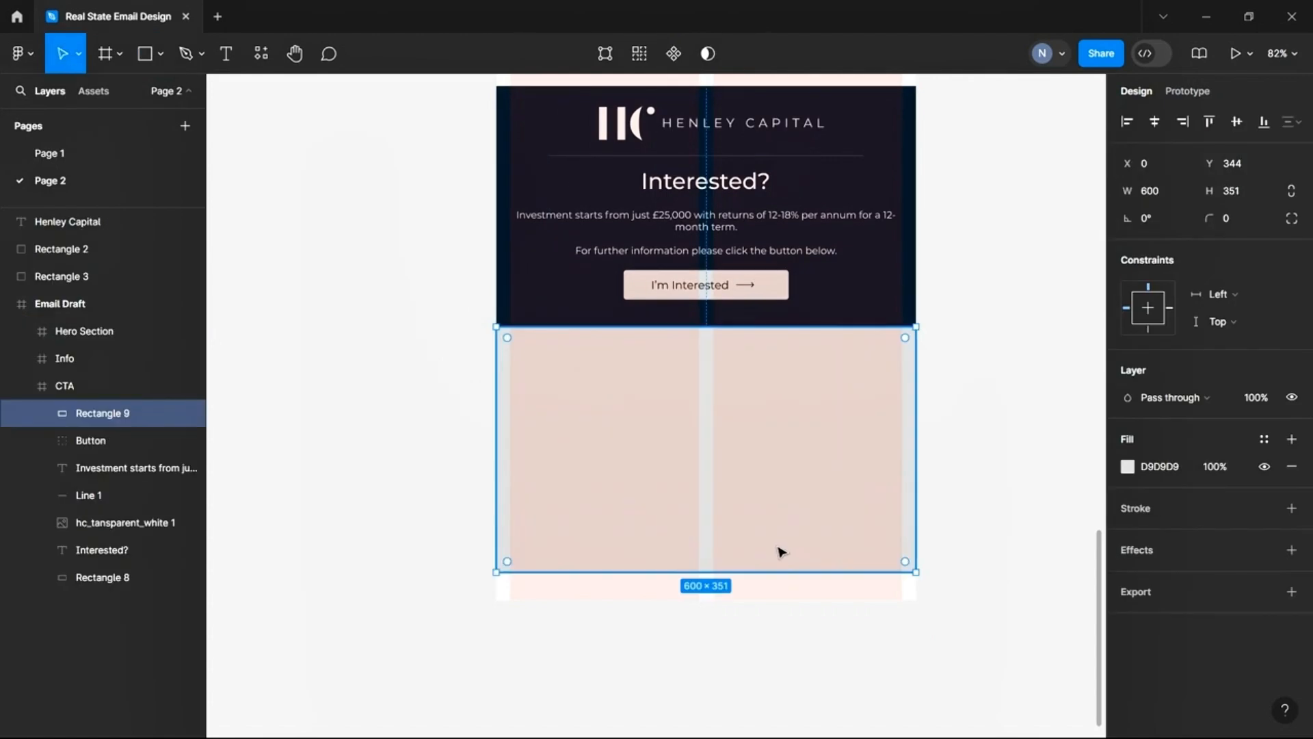
left_click(1127, 467)
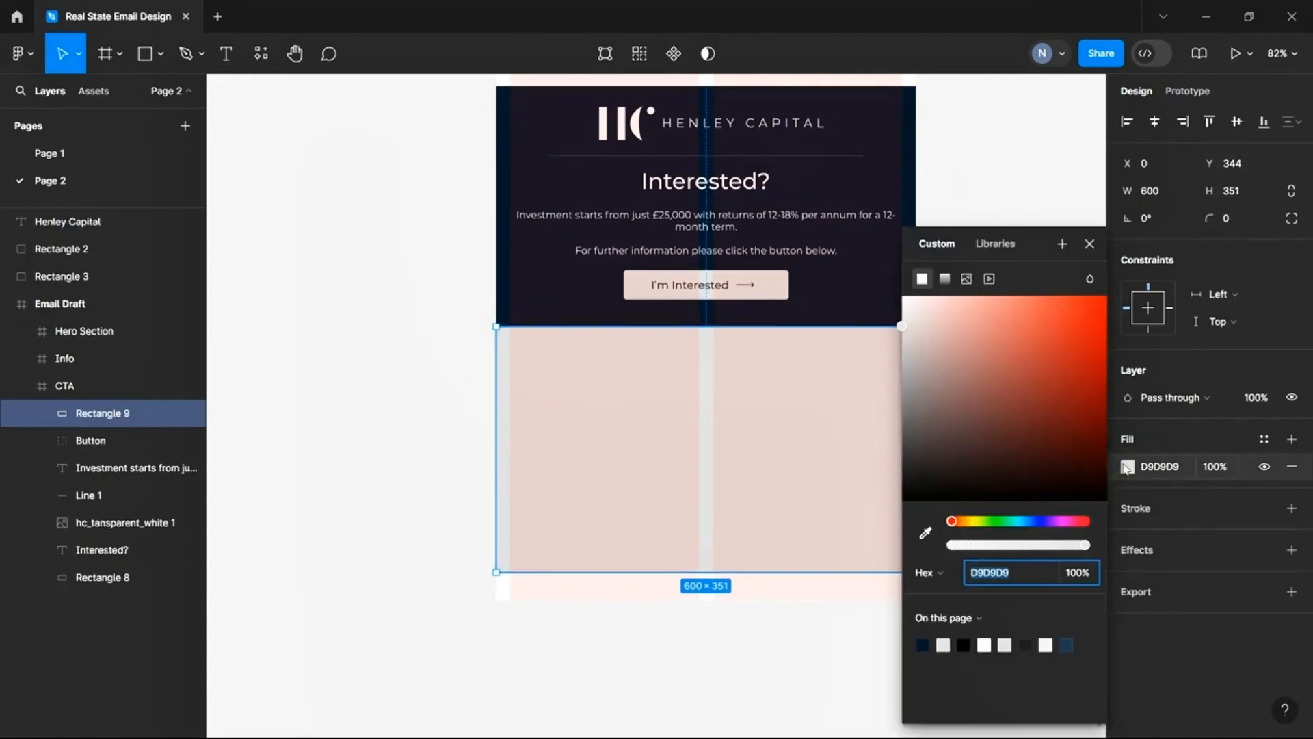
left_click(921, 644)
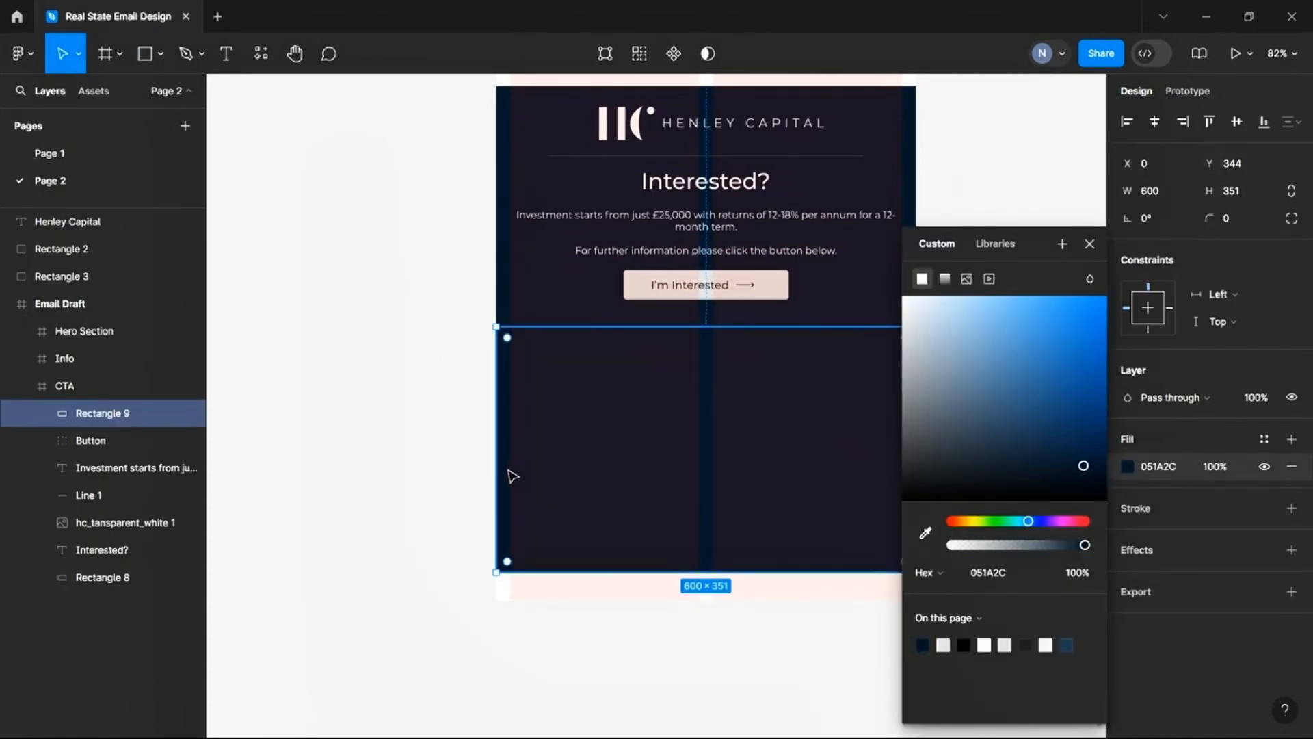
left_click(470, 448)
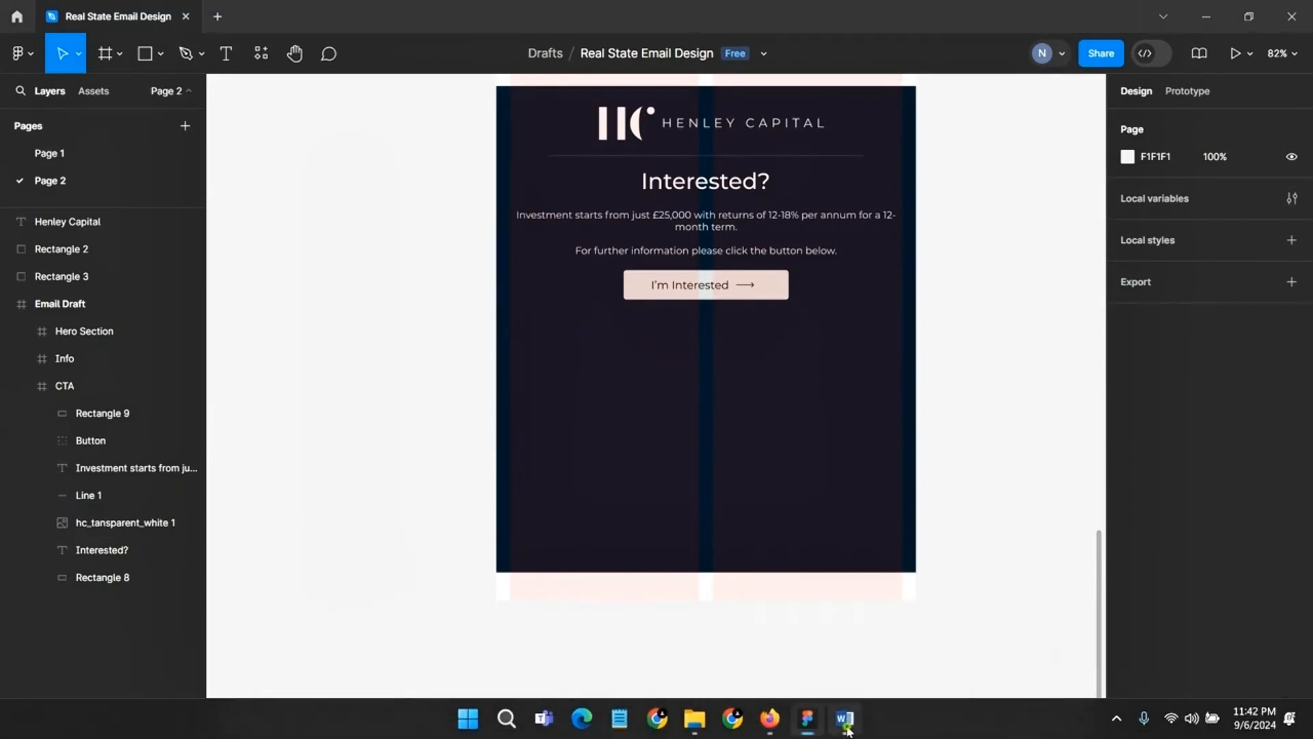
Switch to the Henley Capital document in Word and copy the three [Footer] paragraphs, from the financial advice disclaimer to the company address
left_click(846, 725)
left_click(846, 725)
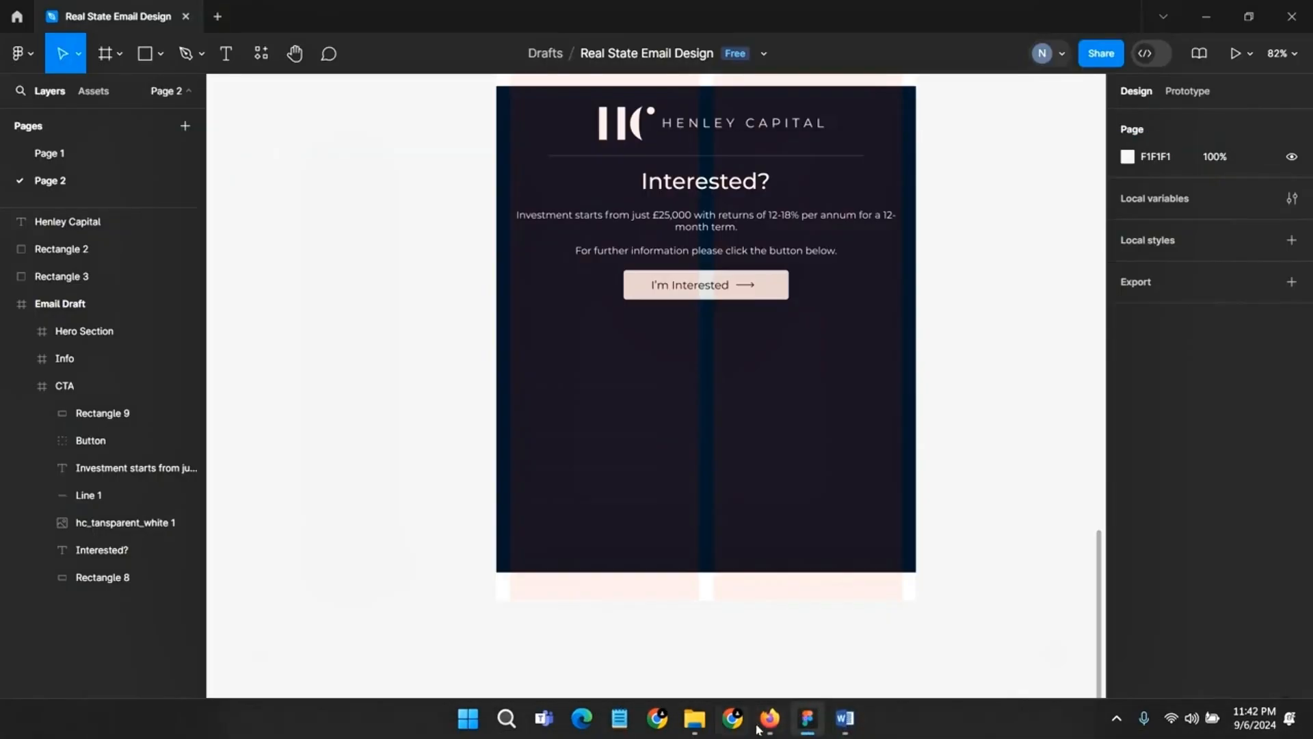
left_click(838, 724)
scroll(815, 566, "down", 4)
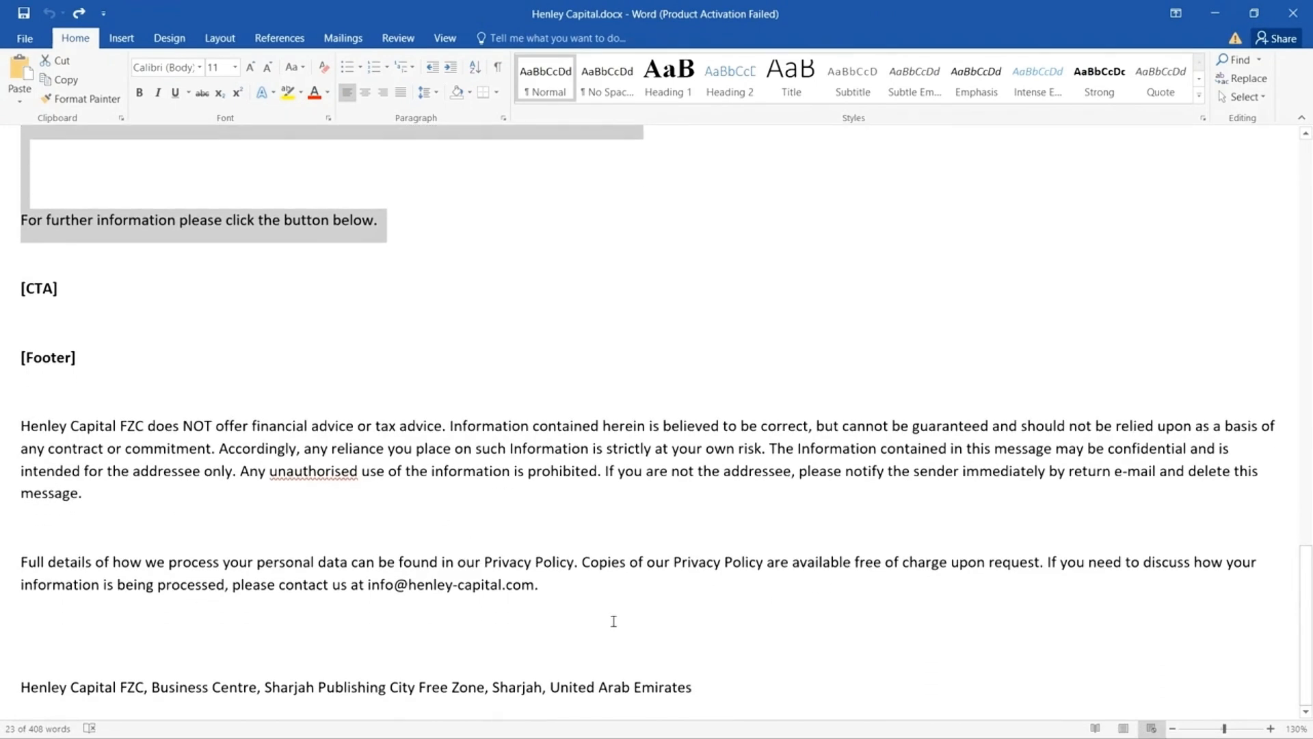
left_click_drag(708, 692, 22, 425)
key("ctrl+c")
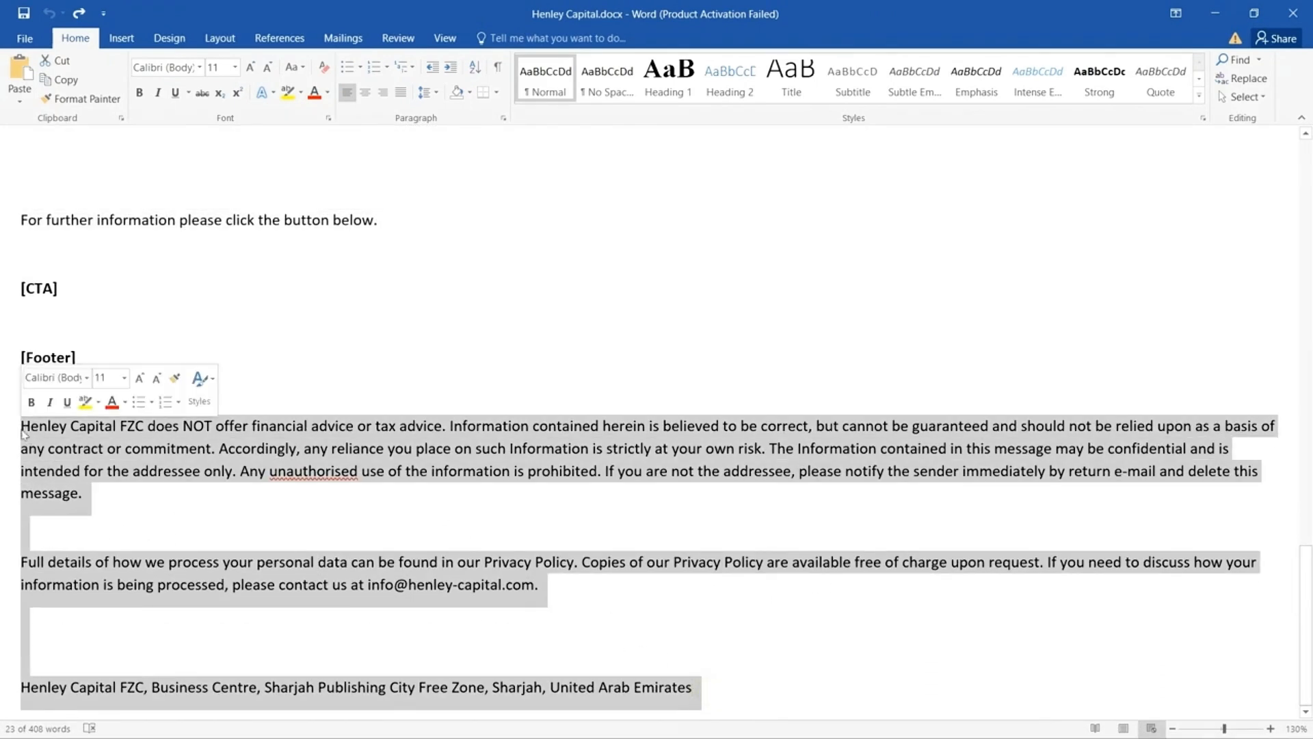
right_click(60, 440)
left_click(89, 473)
Switch to Figma, duplicate the investment text onto the new navy rectangle, and replace the copy's content with the copied footer text
left_click_drag(712, 234, 714, 441)
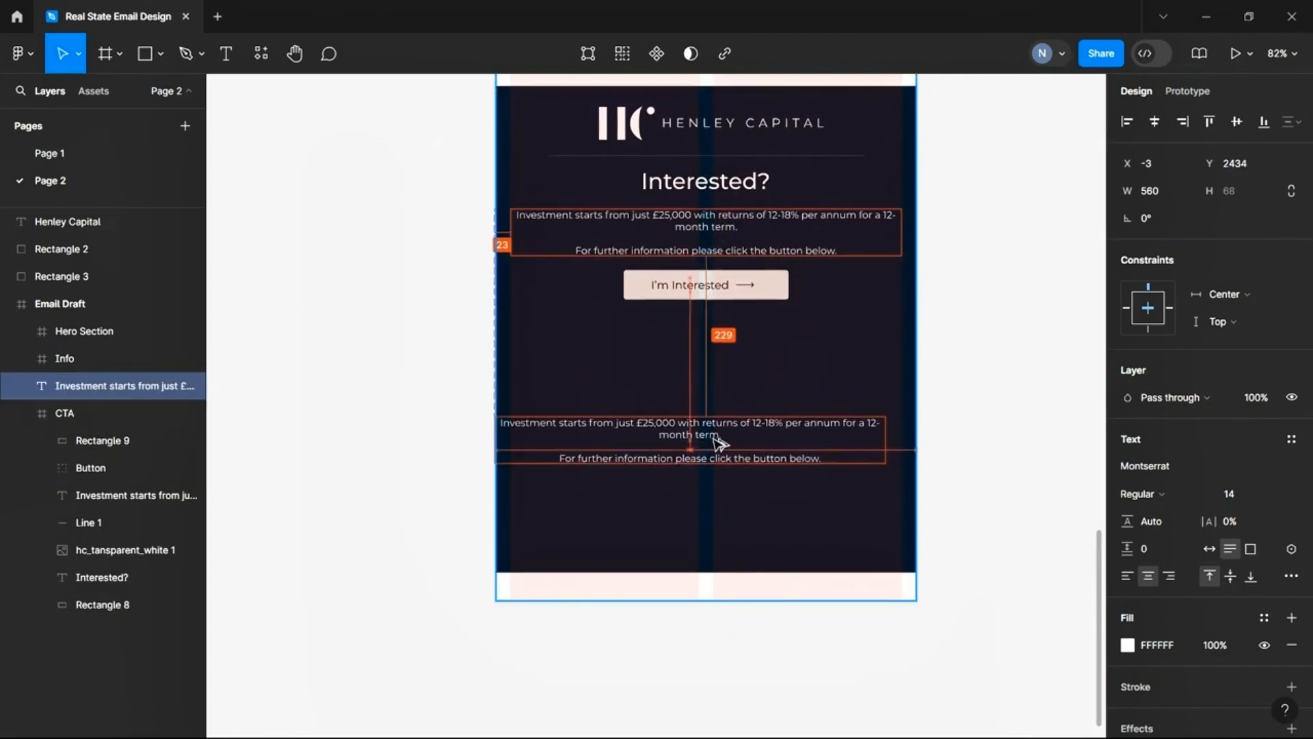
double_click(707, 433)
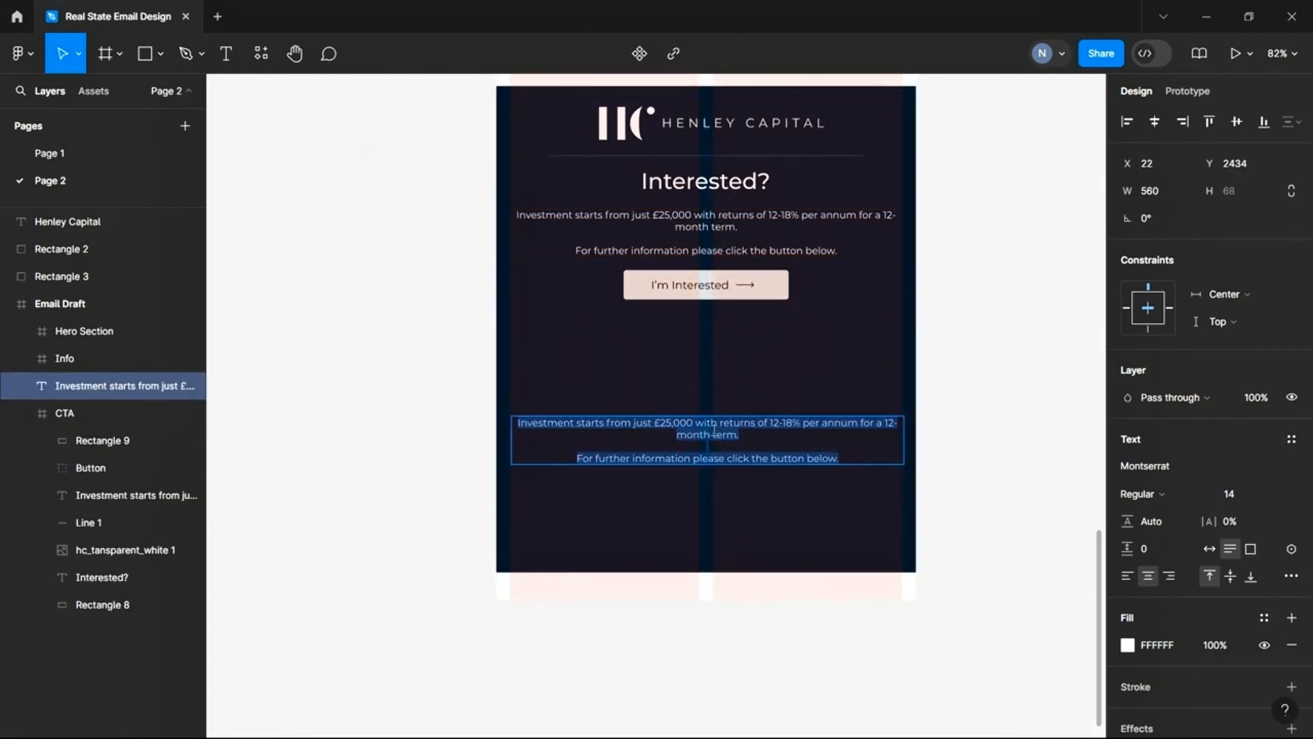
key("ctrl+v")
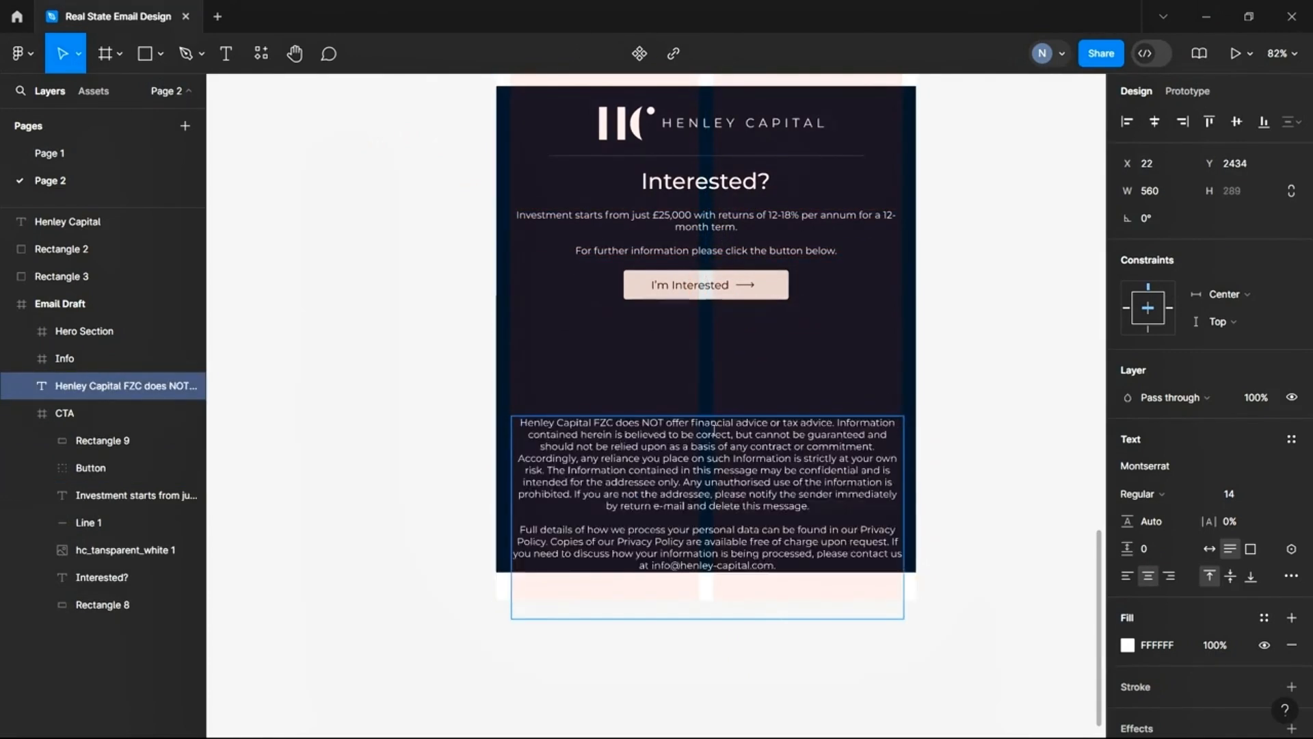
Set the footer disclaimer text's font size to 10 and move it slightly lower on the navy rectangle
left_click(1273, 494)
left_click(1105, 482)
left_click(1017, 469)
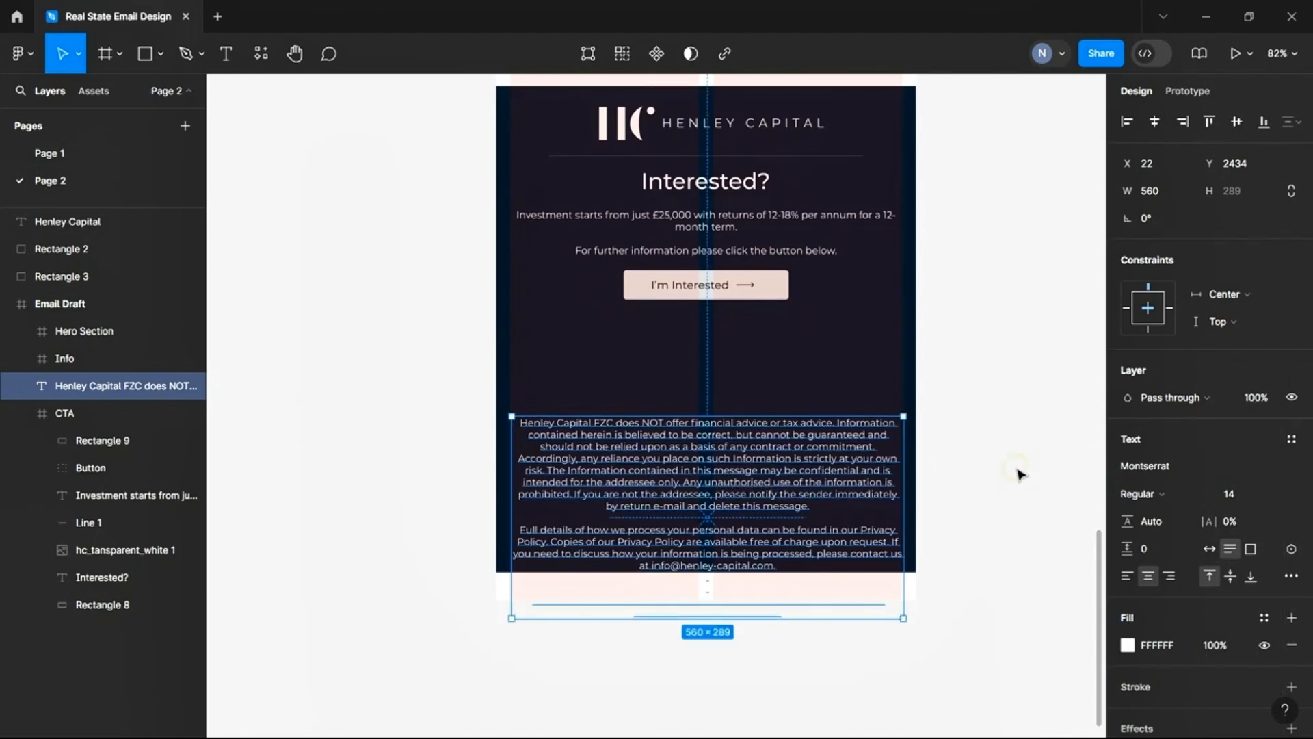
left_click(1275, 495)
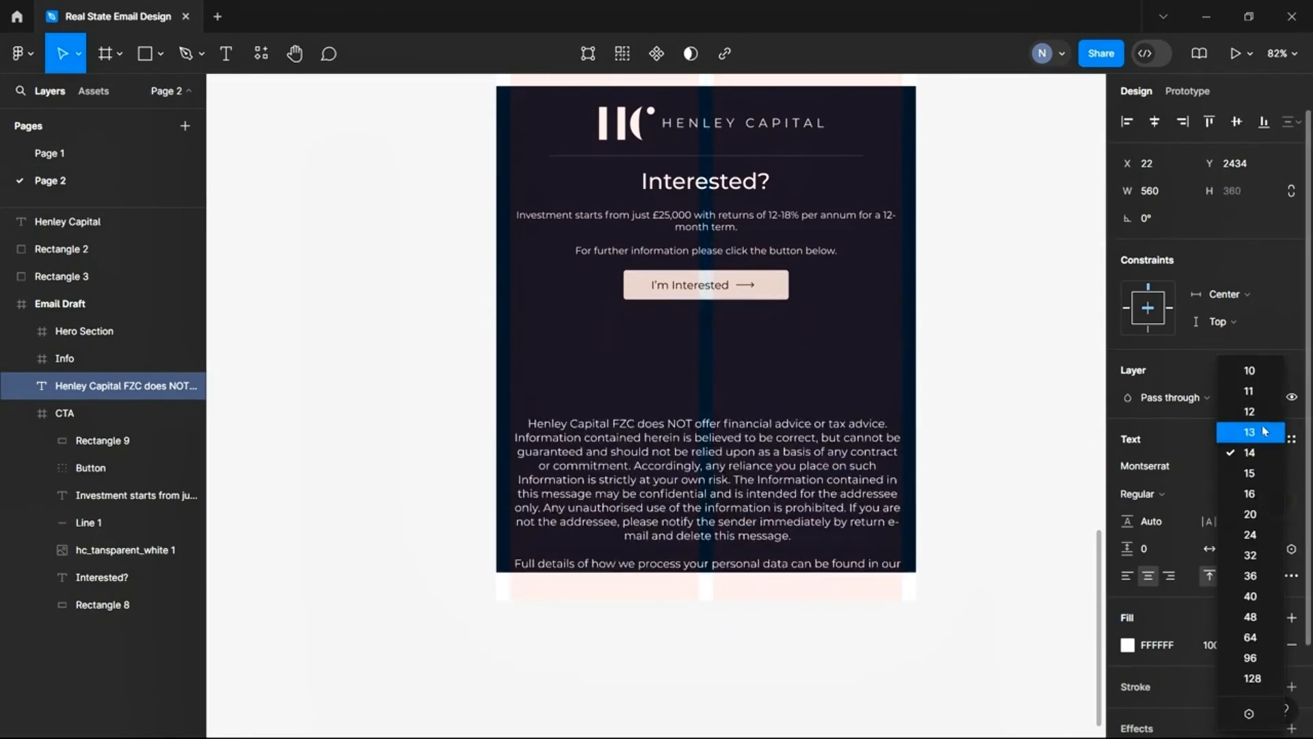
left_click(1253, 374)
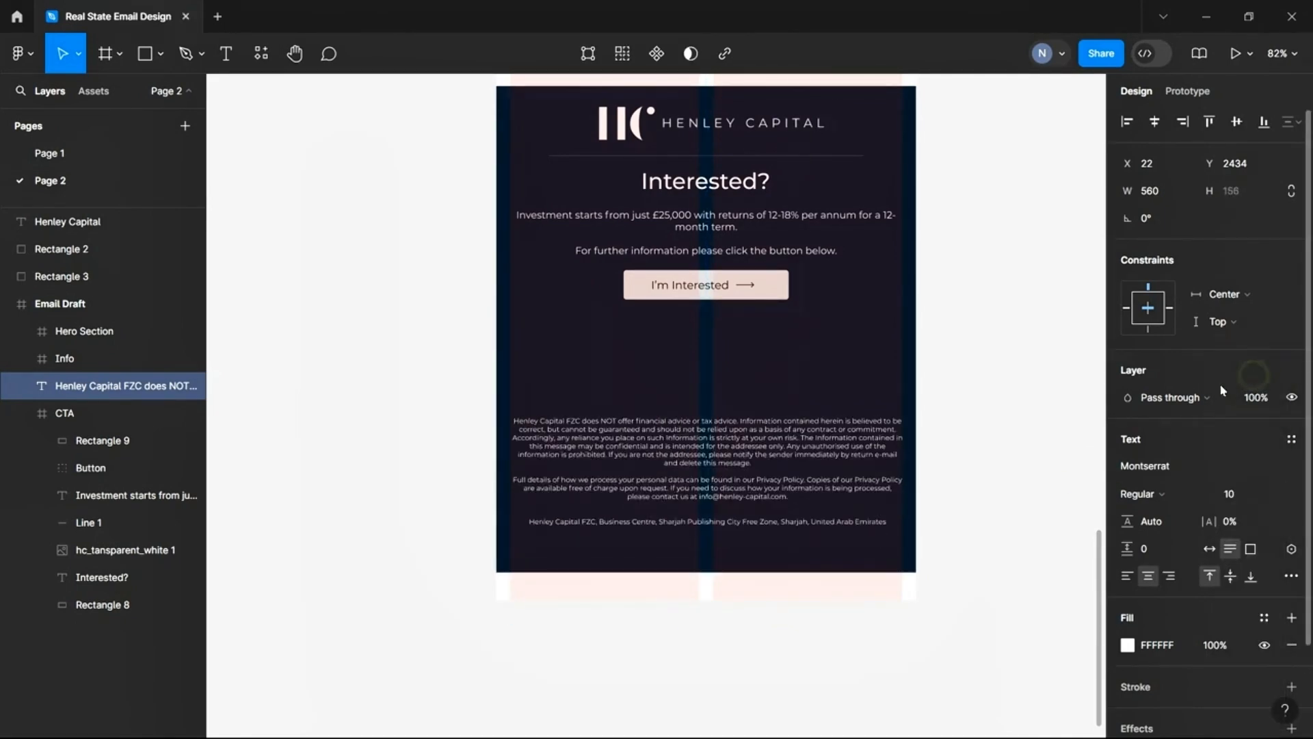
left_click(1004, 548)
left_click_drag(762, 459, 762, 484)
left_click(966, 391)
Import the white X, Facebook, Instagram and LinkedIn logos and move them onto the navy rectangle between the button and the disclaimer
mouse_move(734, 720)
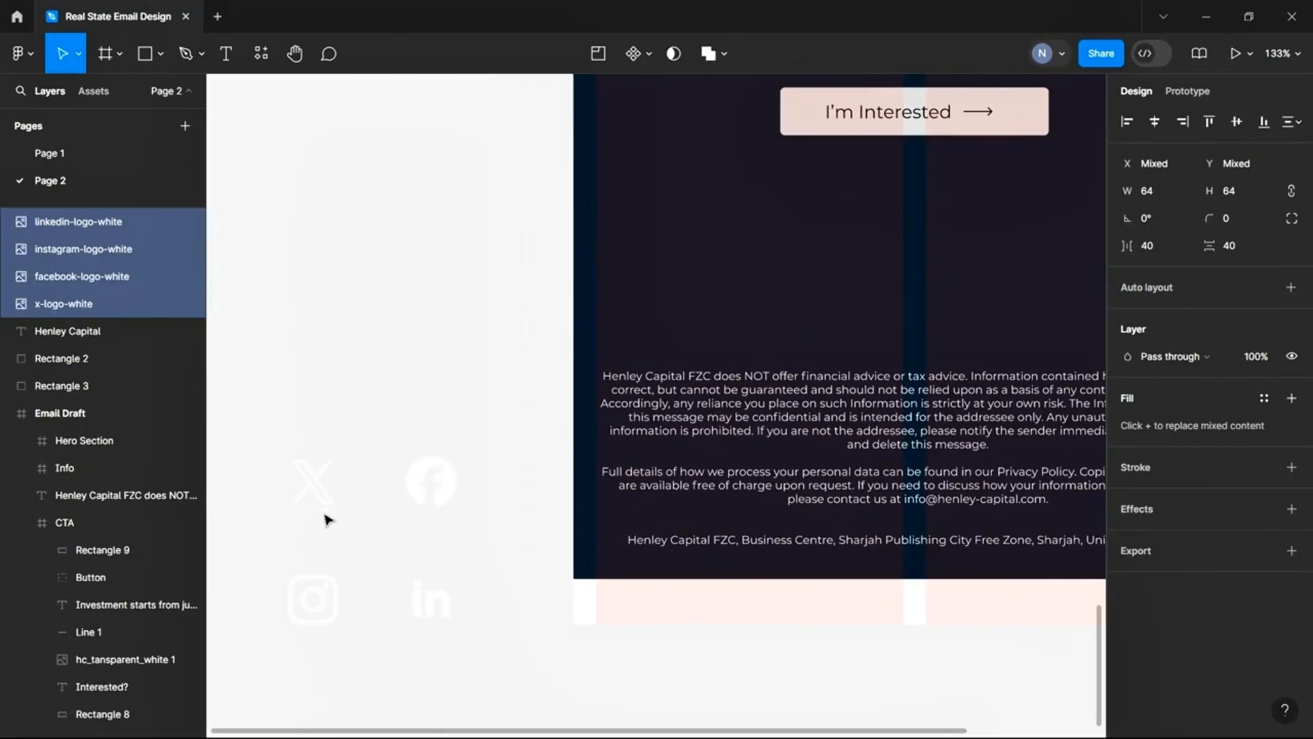
left_click(310, 504)
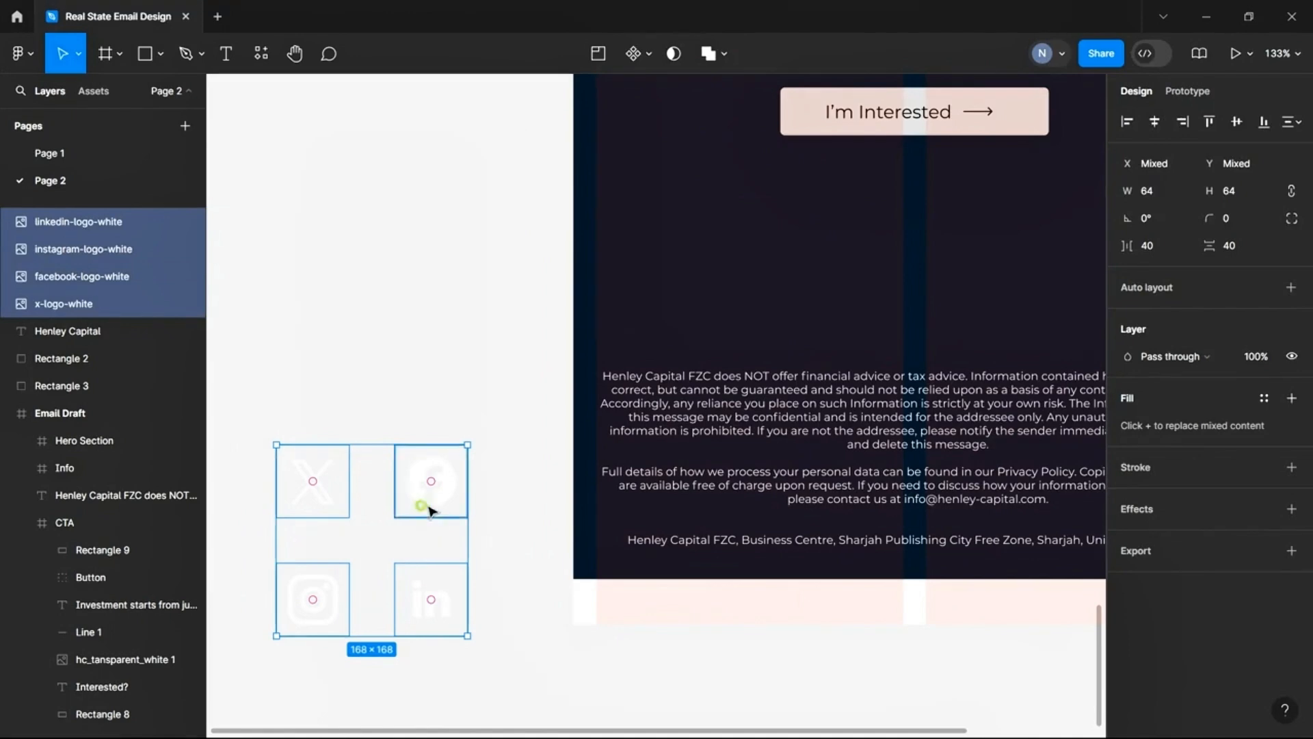
left_click_drag(424, 507, 870, 228)
scroll(832, 280, "up", 1)
scroll(832, 280, "down", 3)
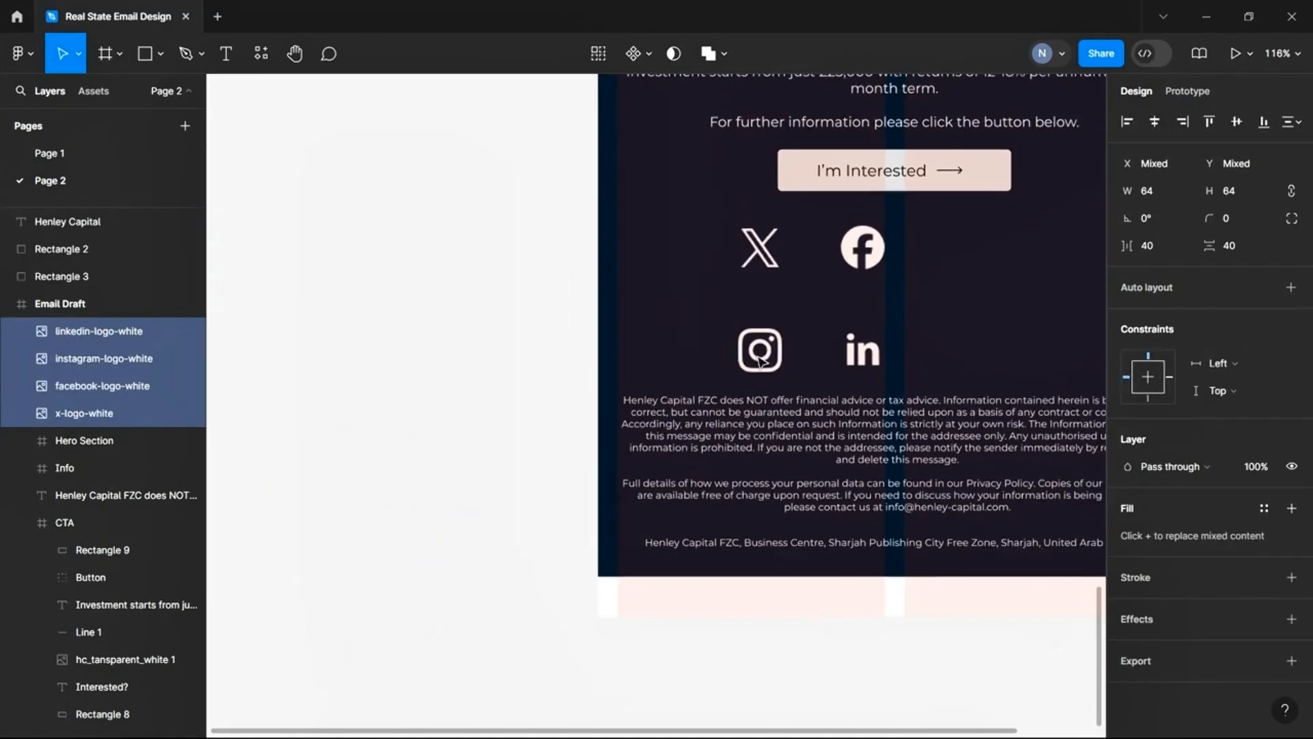
Arrange the four social icons in one row below the button, in the order Facebook, LinkedIn, Instagram, X
left_click(838, 357)
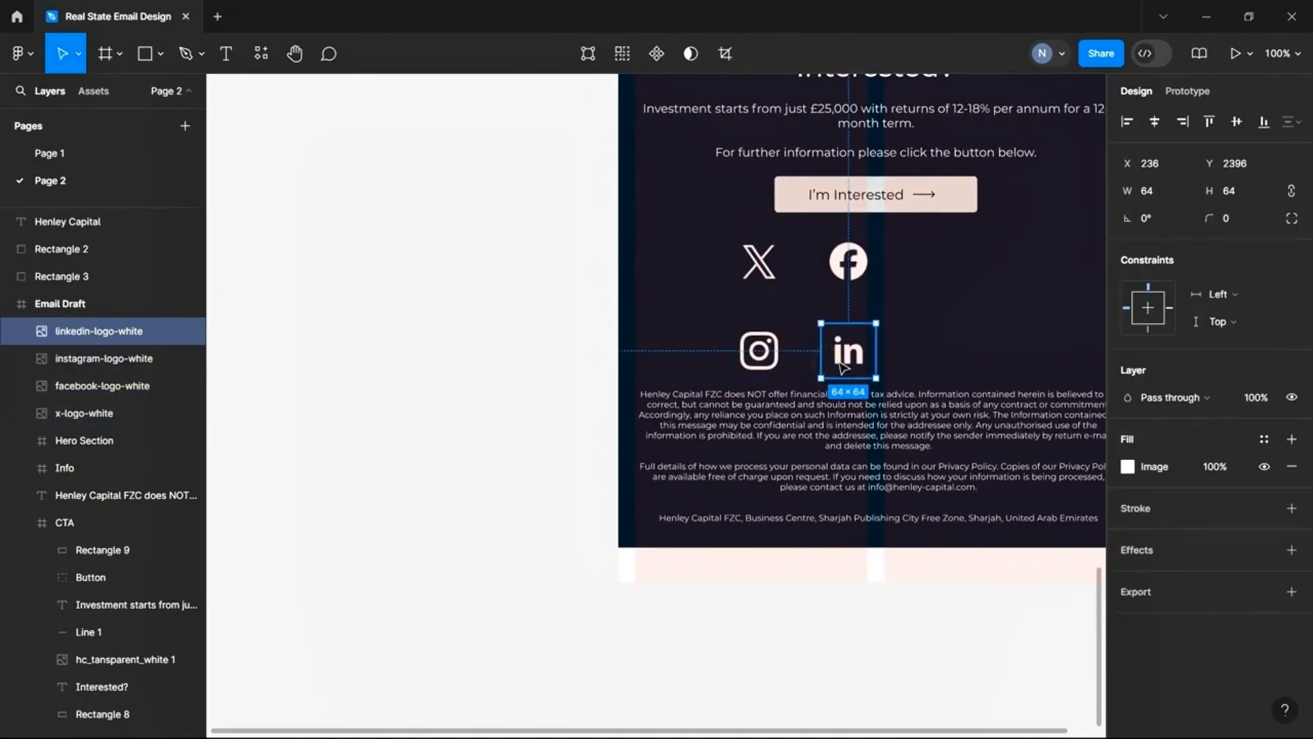
left_click_drag(839, 360, 905, 275)
left_click_drag(759, 351, 711, 289)
left_click_drag(759, 261, 793, 266)
left_click(715, 289)
left_click_drag(714, 289, 975, 262)
left_click_drag(793, 266, 1041, 262)
Combine the four social icons into a horizontal auto layout with spacing 10, centered below the button at X 156.5, Y 2321
left_click(972, 263)
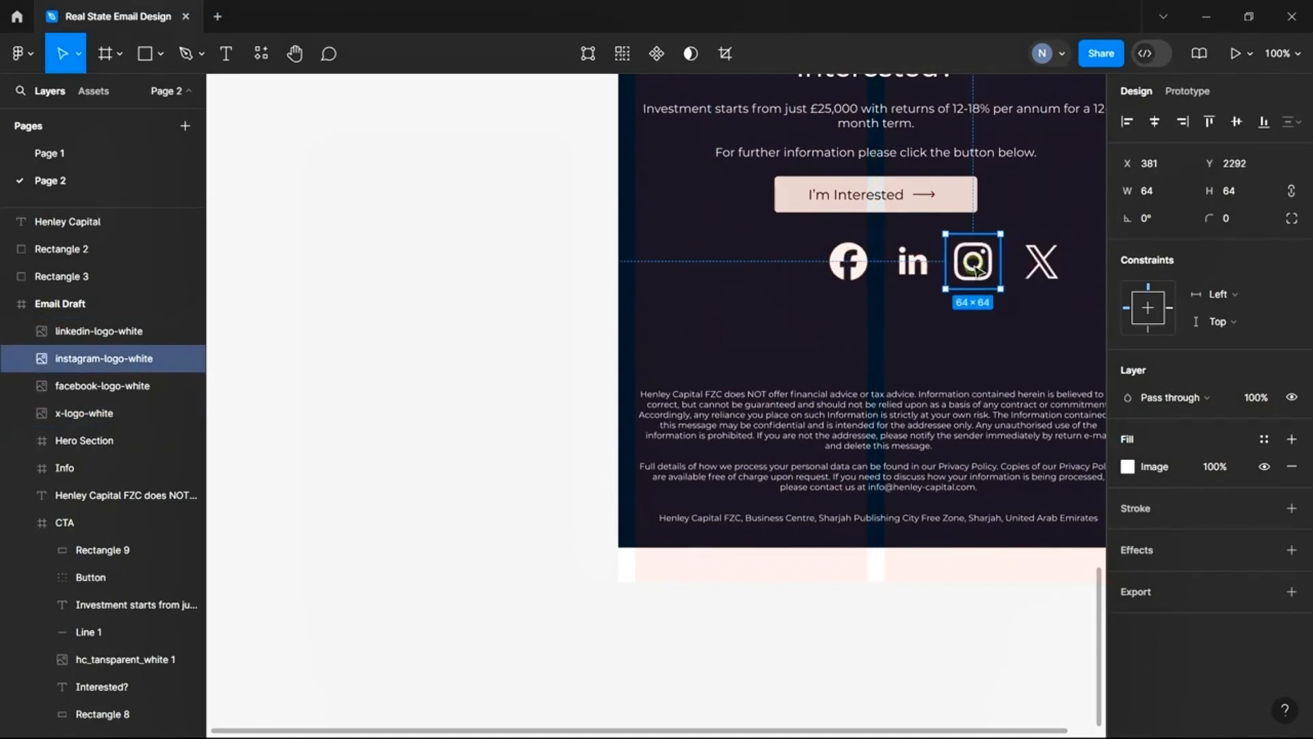
left_click(850, 264, "shift")
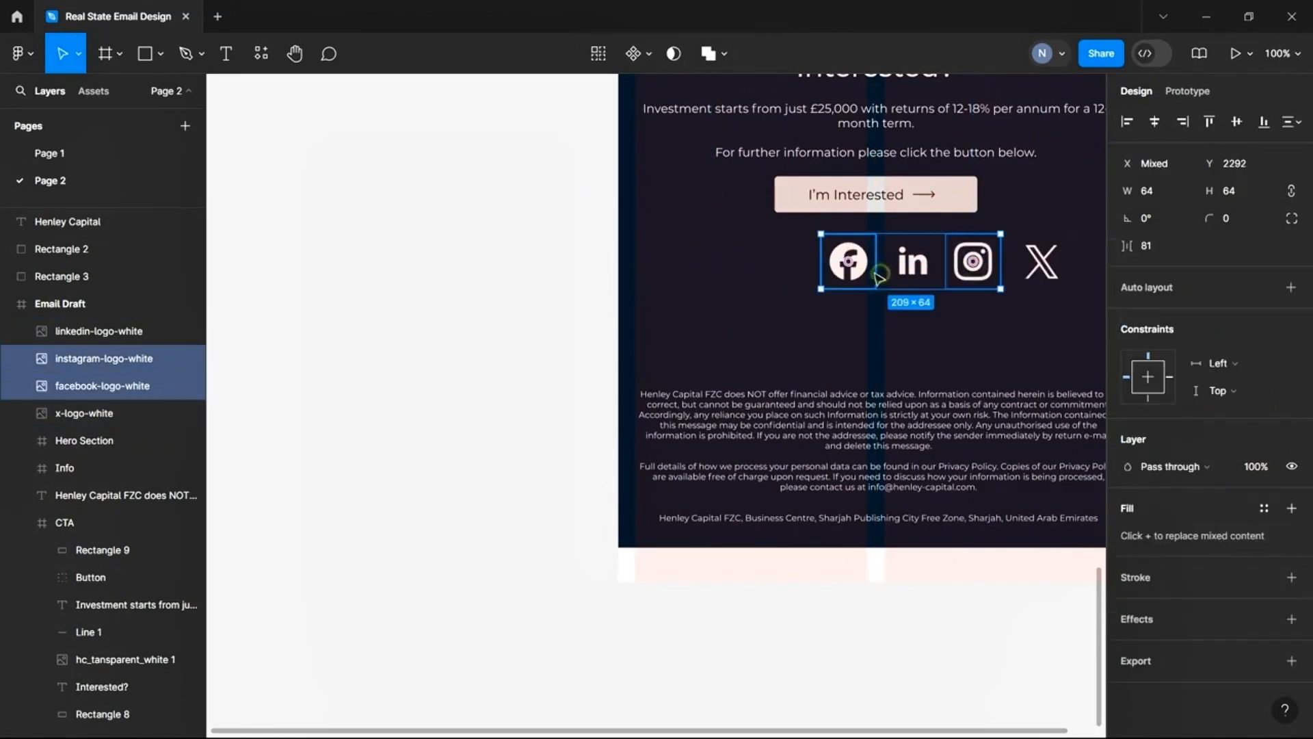
left_click(1040, 267, "shift")
left_click(979, 272, "shift")
left_click(979, 272, "shift")
left_click(912, 287, "shift")
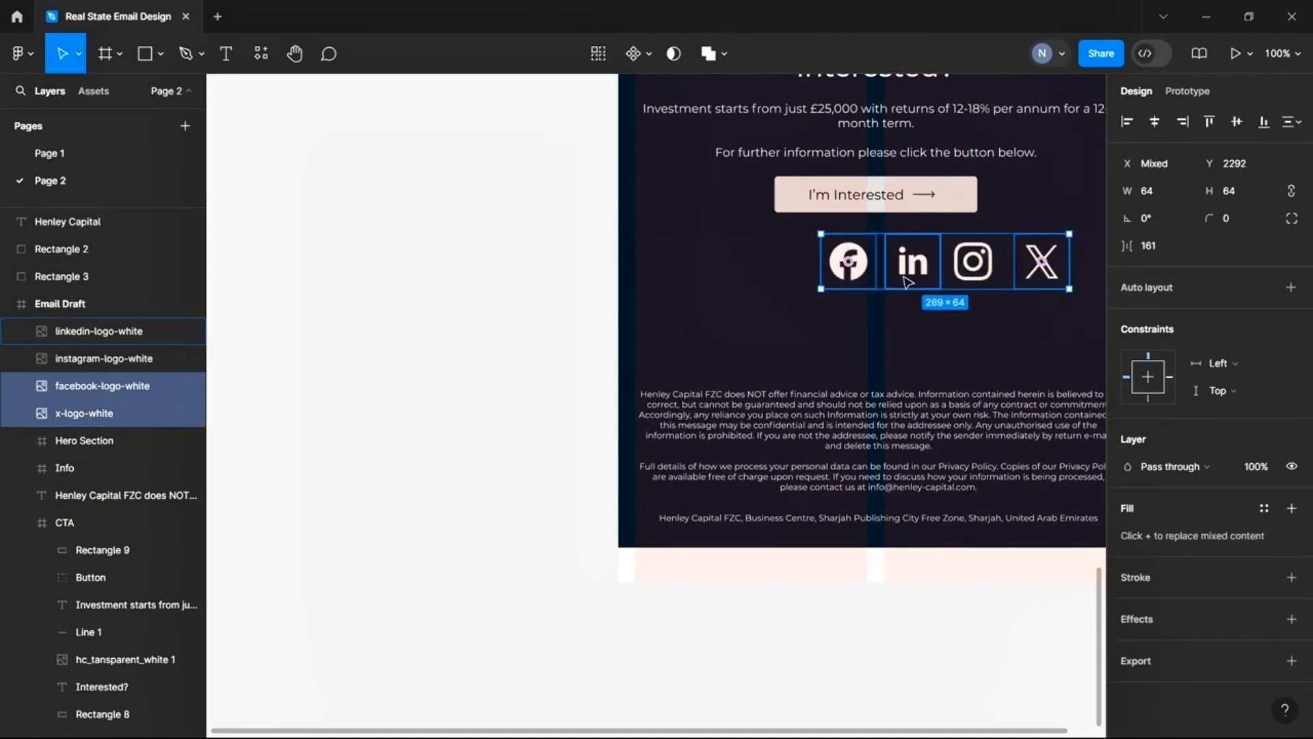
key("shift+a")
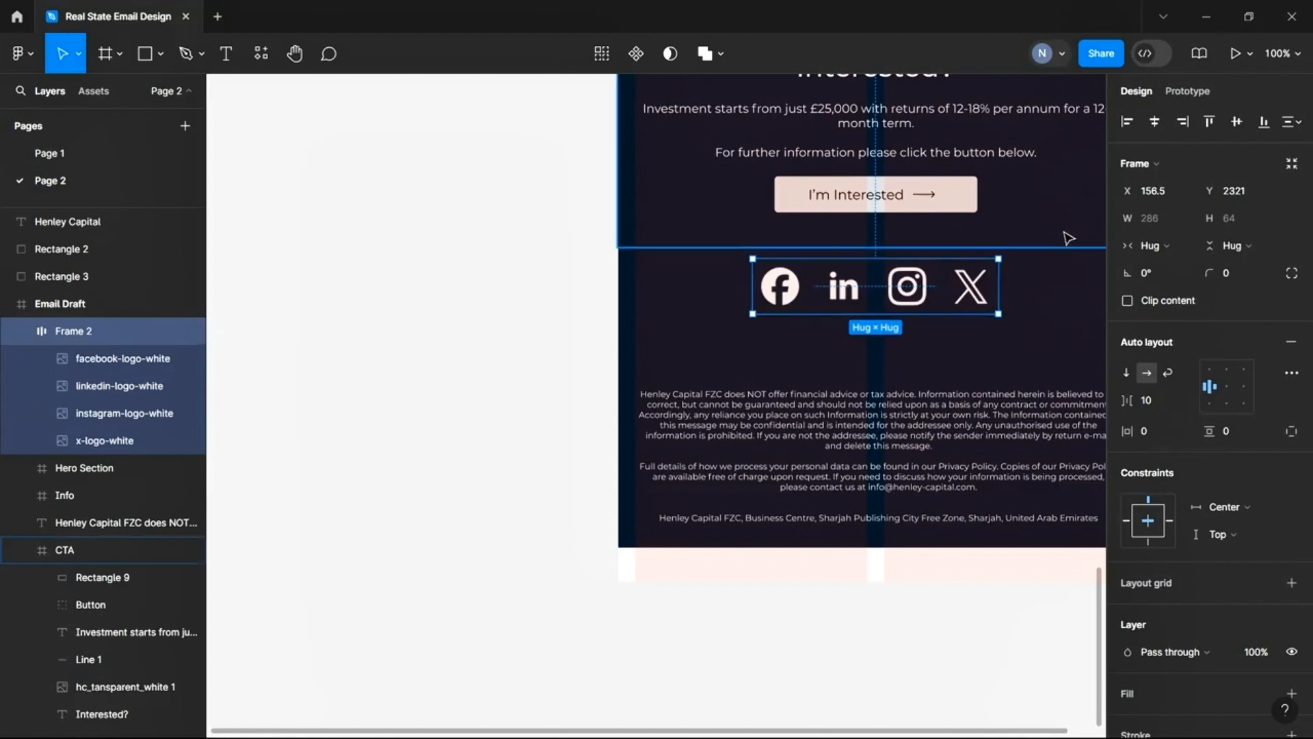
Try to set the width of the social icons' auto layout frame to 48
left_click(1159, 219)
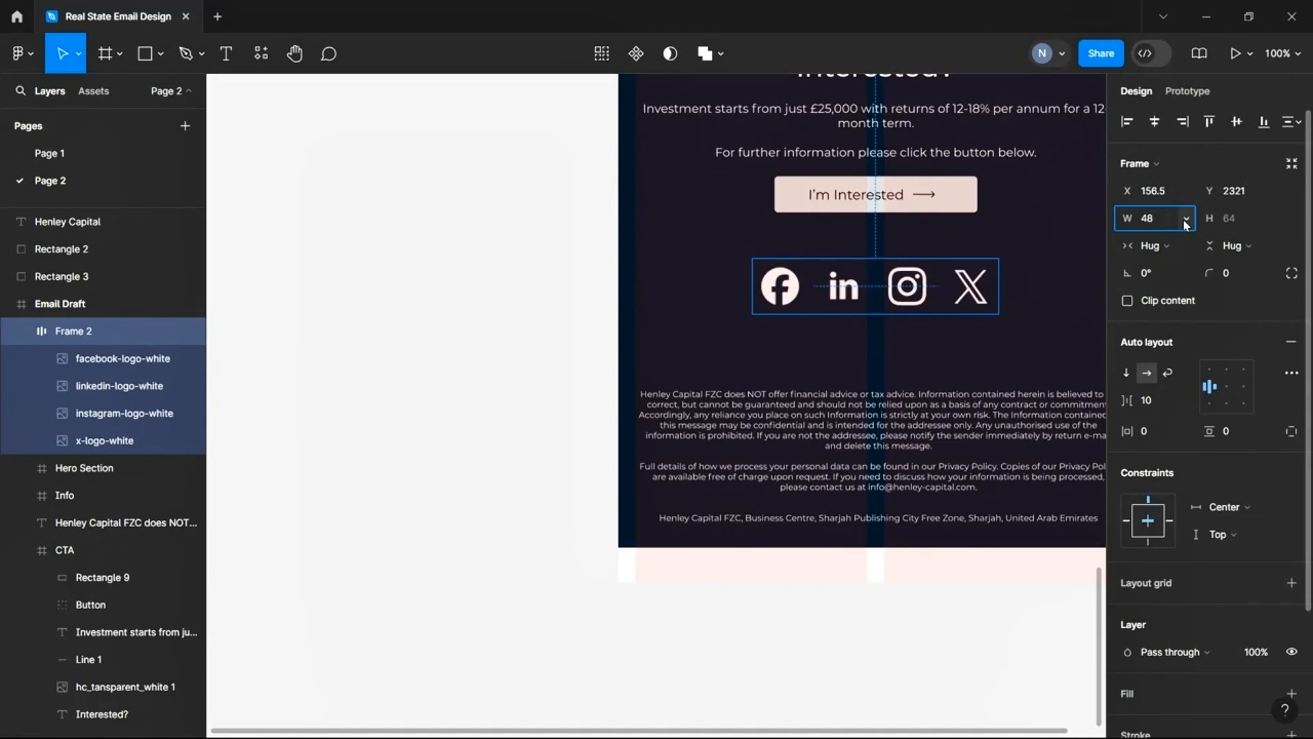
type("48")
key("Return")
left_click(396, 331)
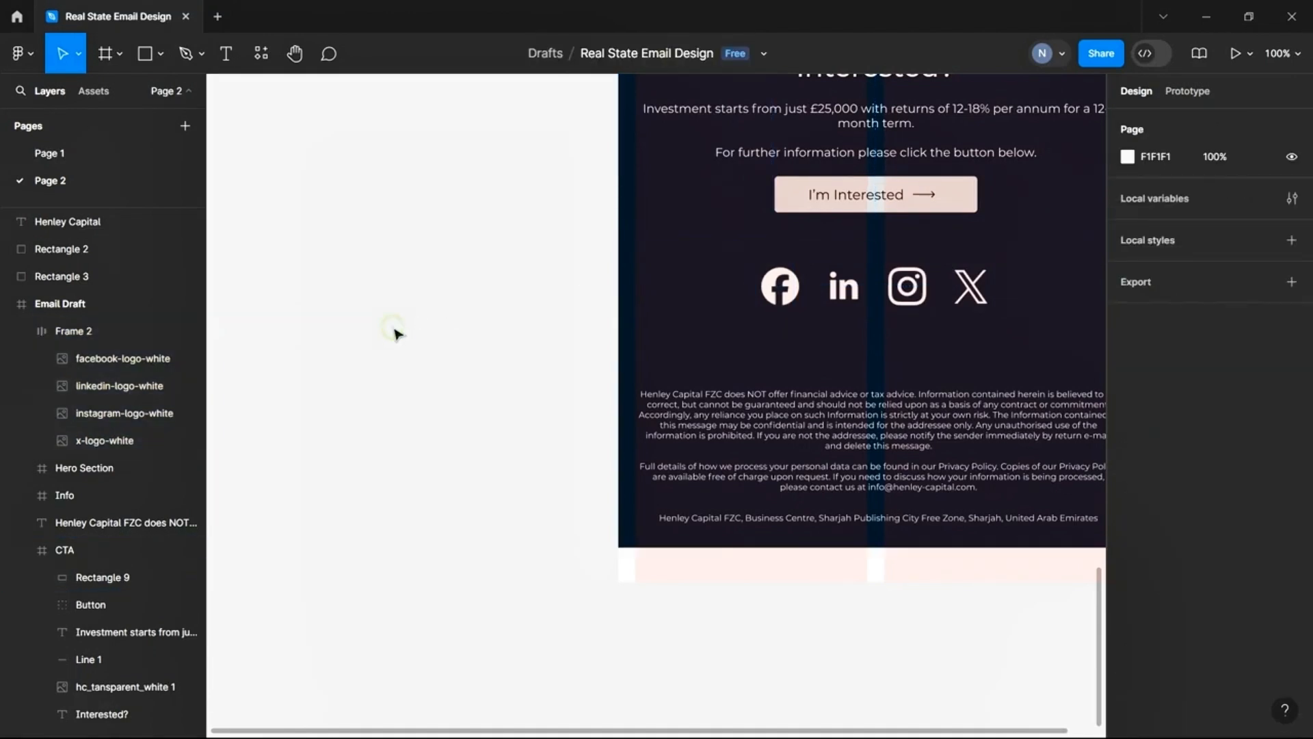
key("ctrl+z")
Resize the four social icons inside the auto layout frame to 48 by 48 each
left_click_drag(994, 291, 930, 288)
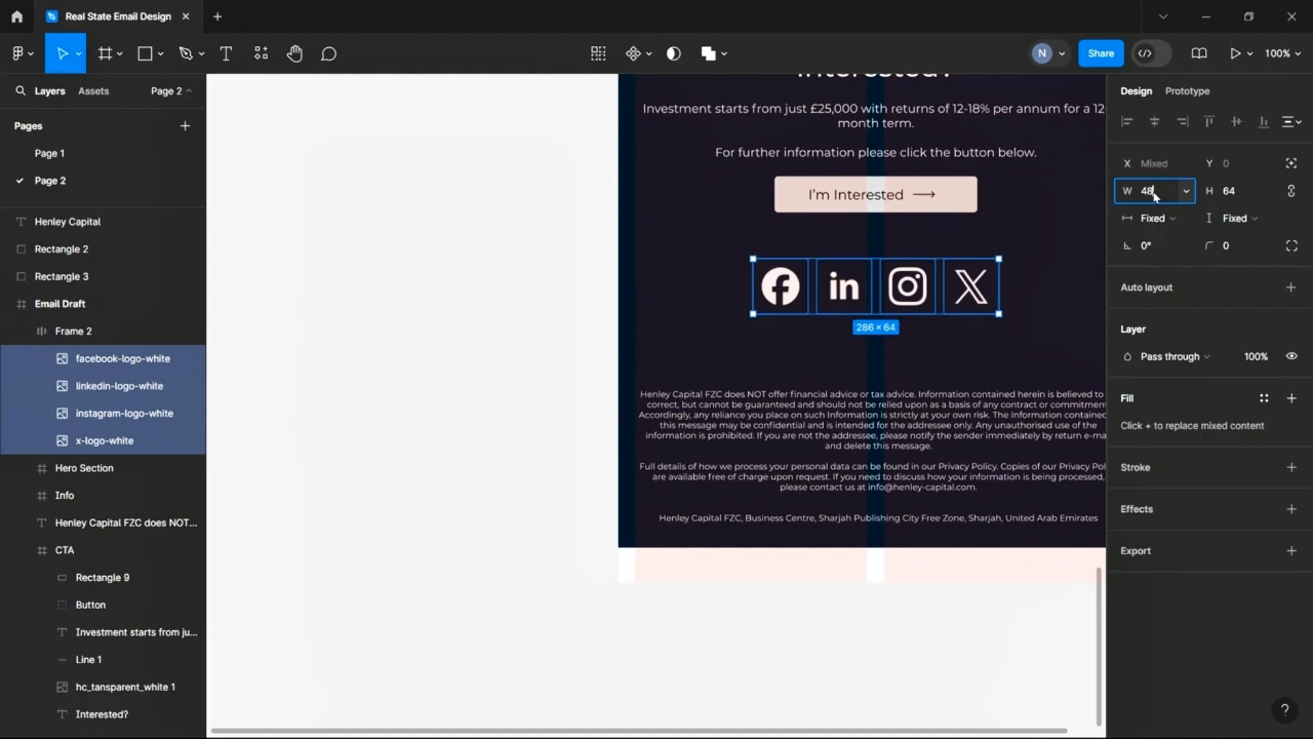
key("Return")
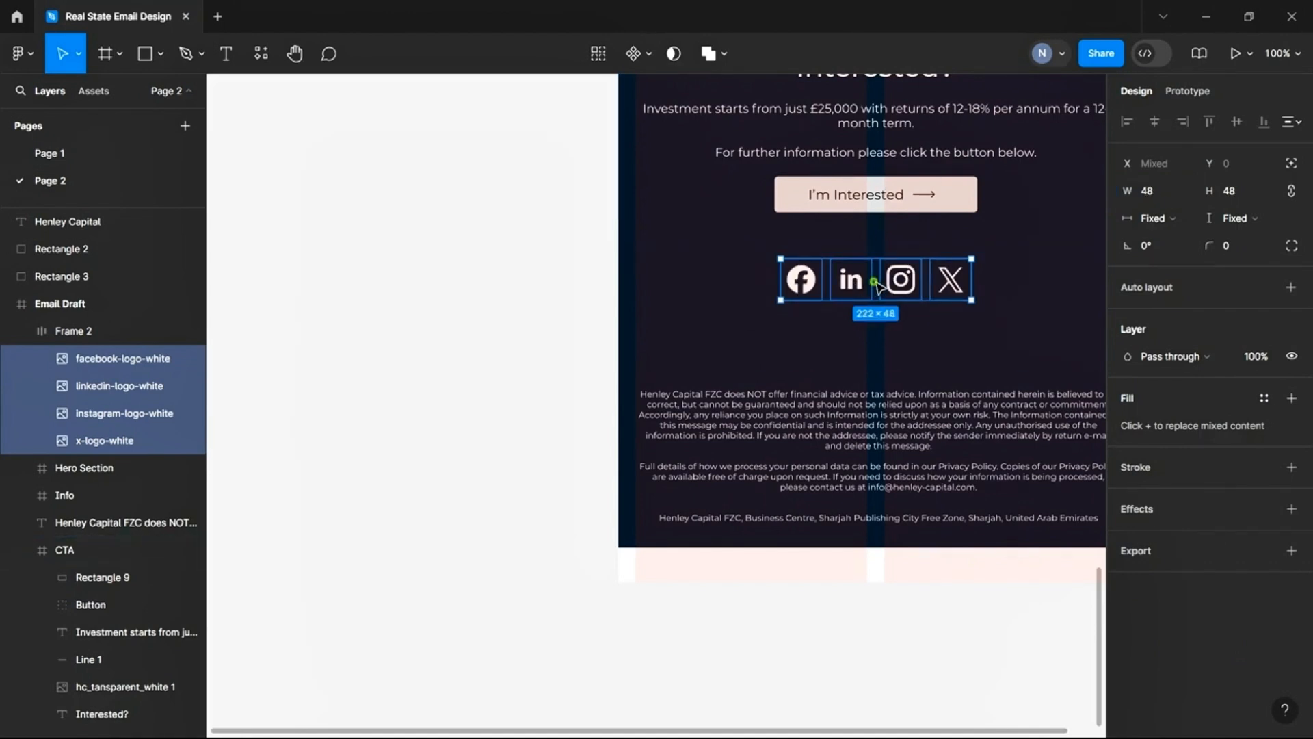
left_click_drag(873, 284, 896, 283)
left_click(399, 349)
left_click(965, 275)
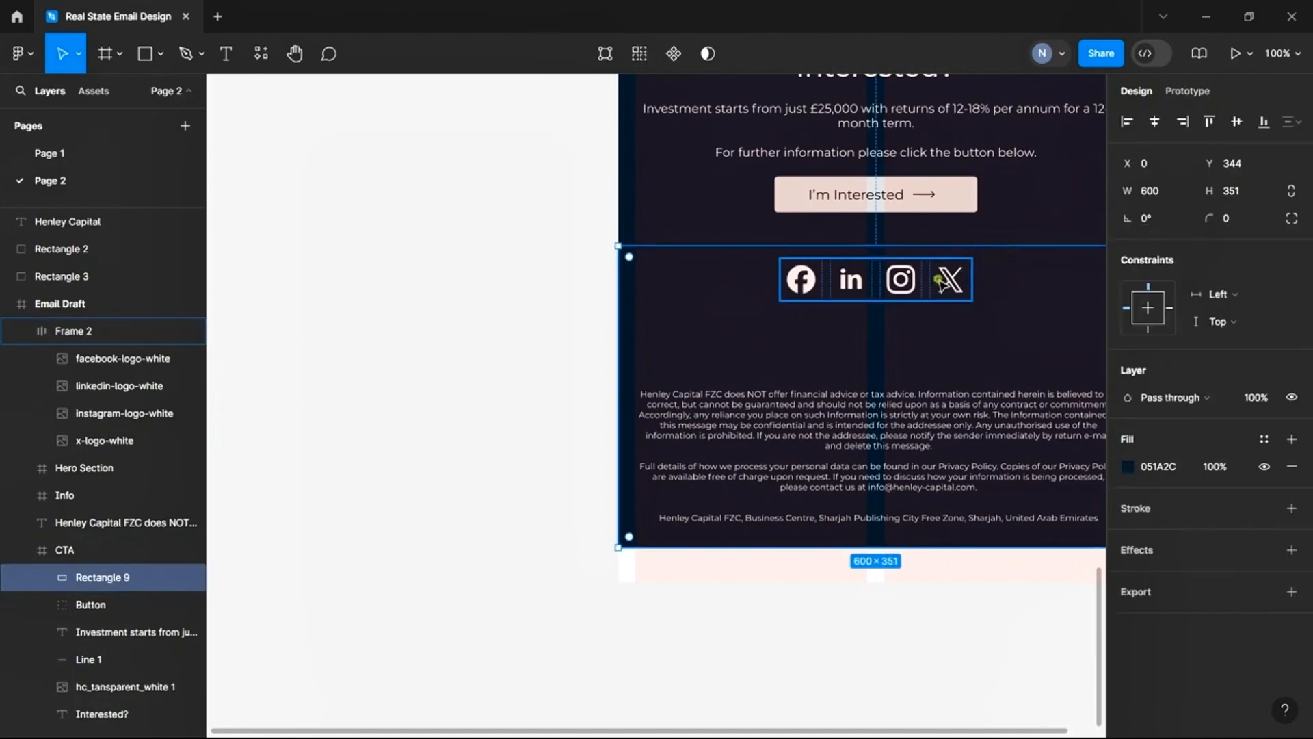
Place the social icon row at X 189, Y 2328 and move the disclaimer text up beneath it to X 20, Y 2397
scroll(768, 346, "down", 5)
scroll(781, 320, "up", 5)
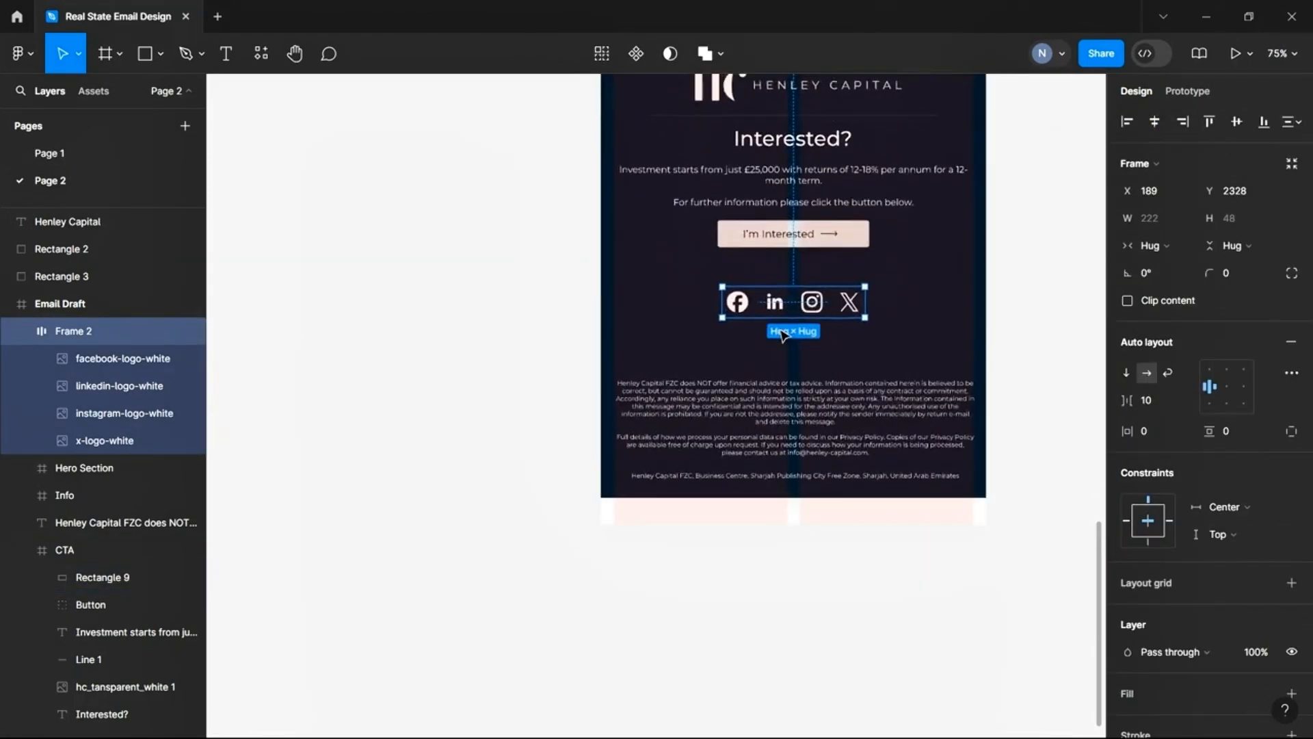
left_click_drag(785, 431, 787, 379)
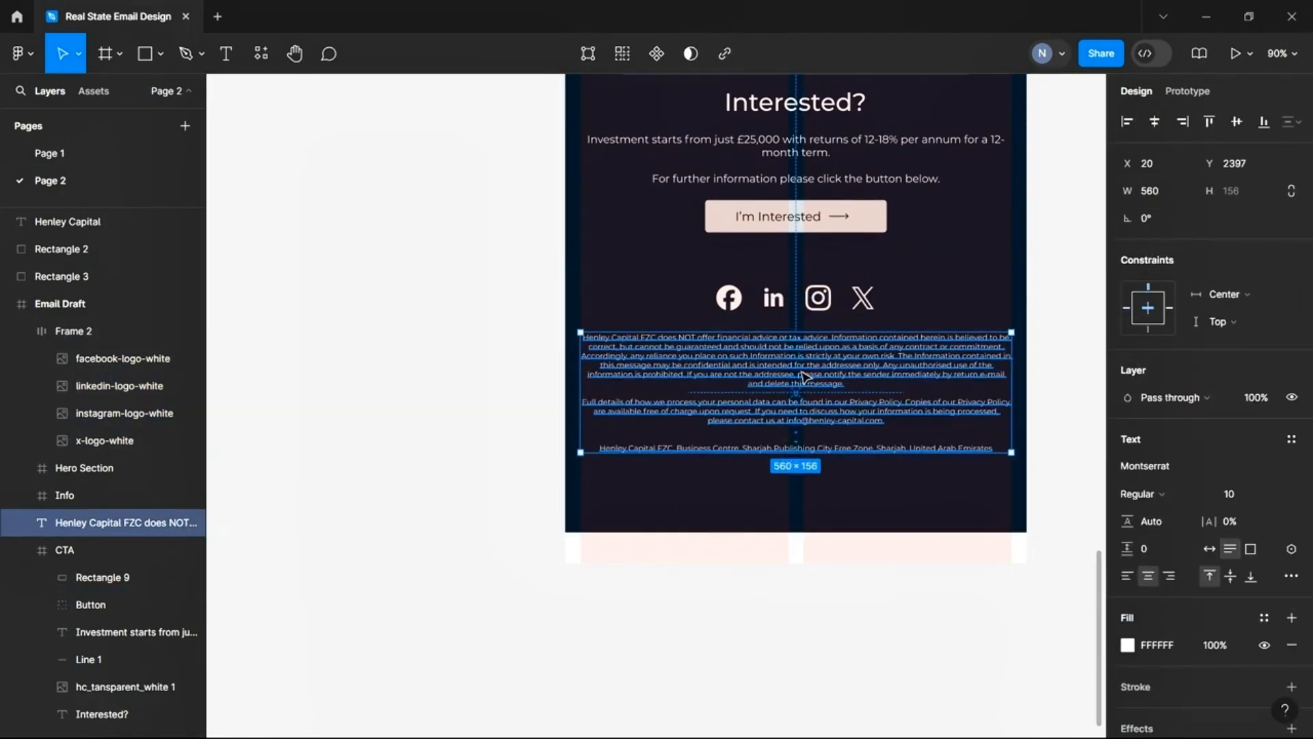
left_click(687, 471)
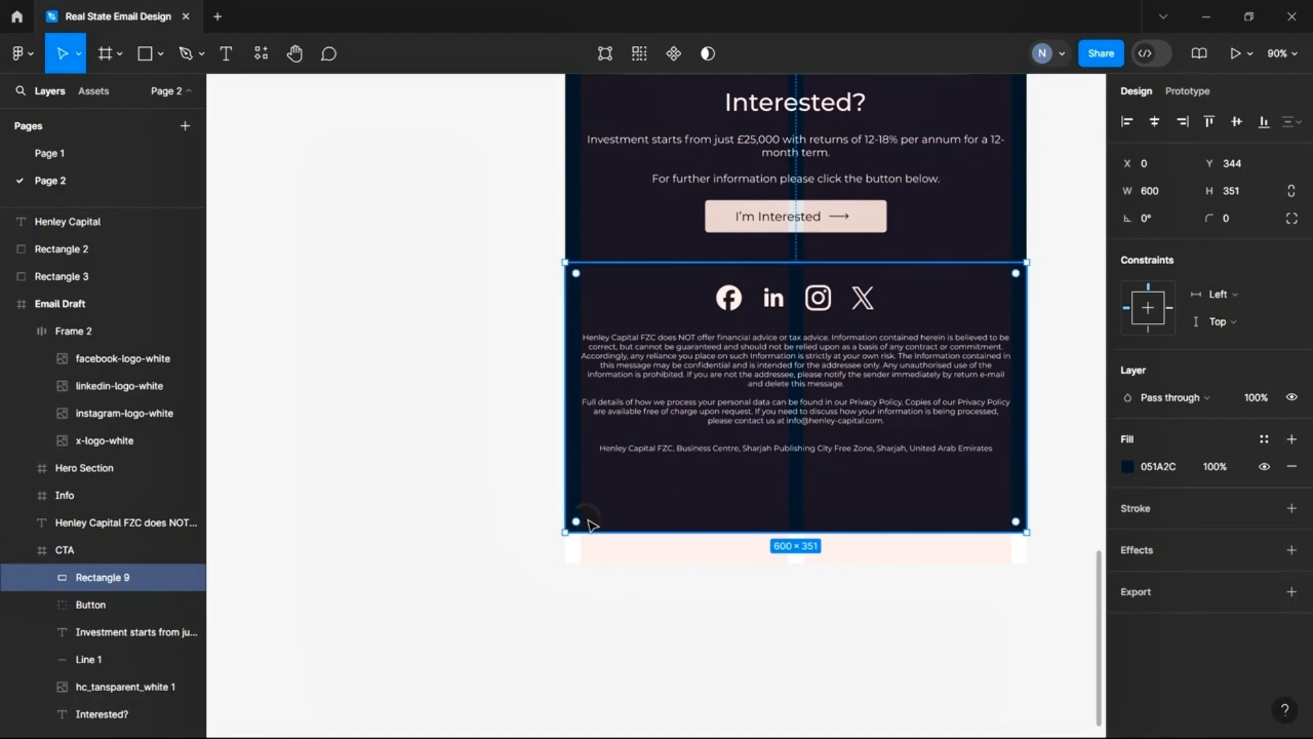
Lock the navy footer rectangle and set the vertical spacing between the social icon row and the disclaimer text to 20
key("ctrl+shift+l")
left_click(630, 510)
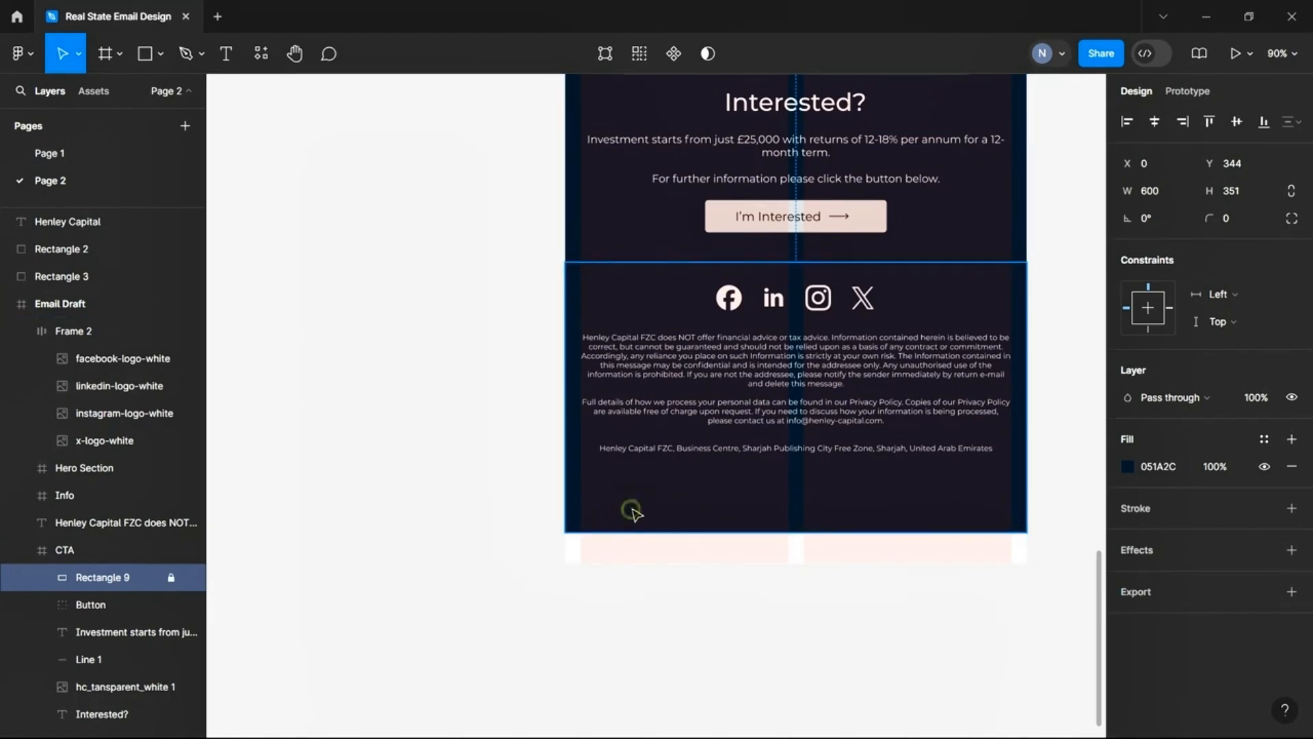
left_click(770, 390)
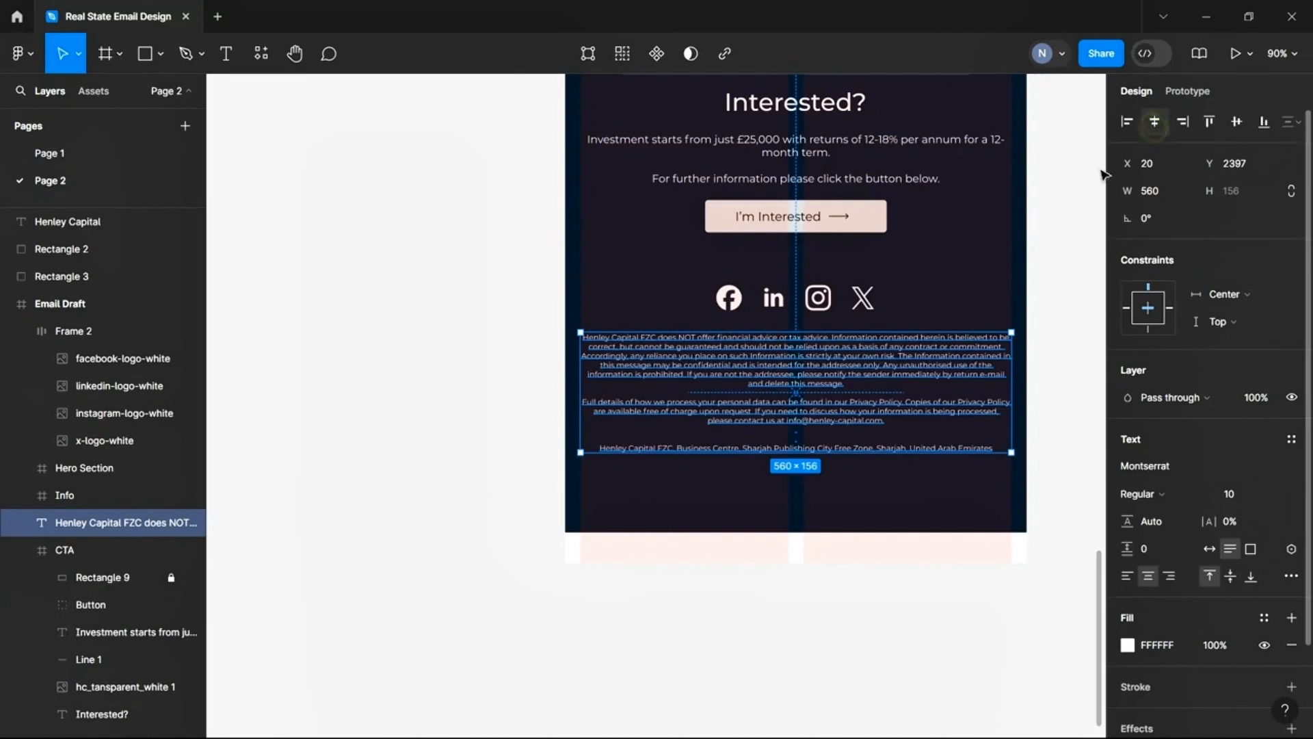
left_click(795, 301, "shift")
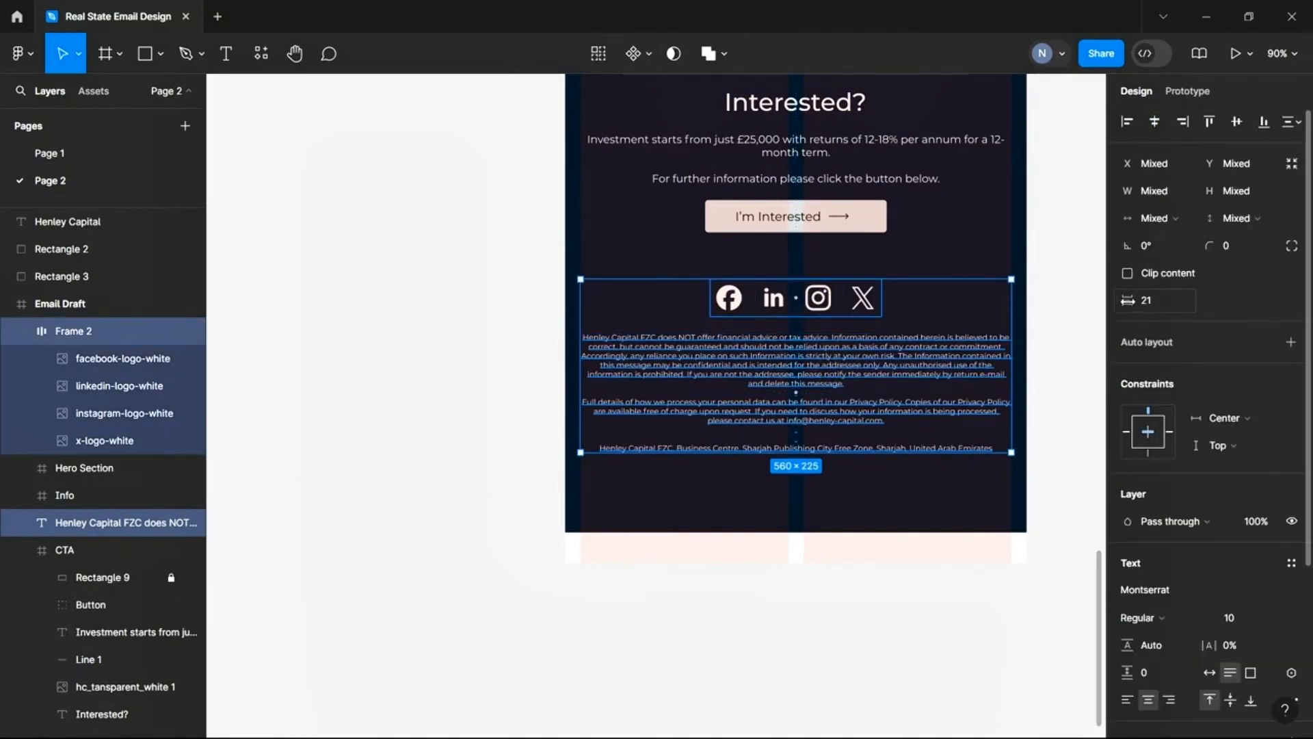
scroll(641, 387, "up", 1)
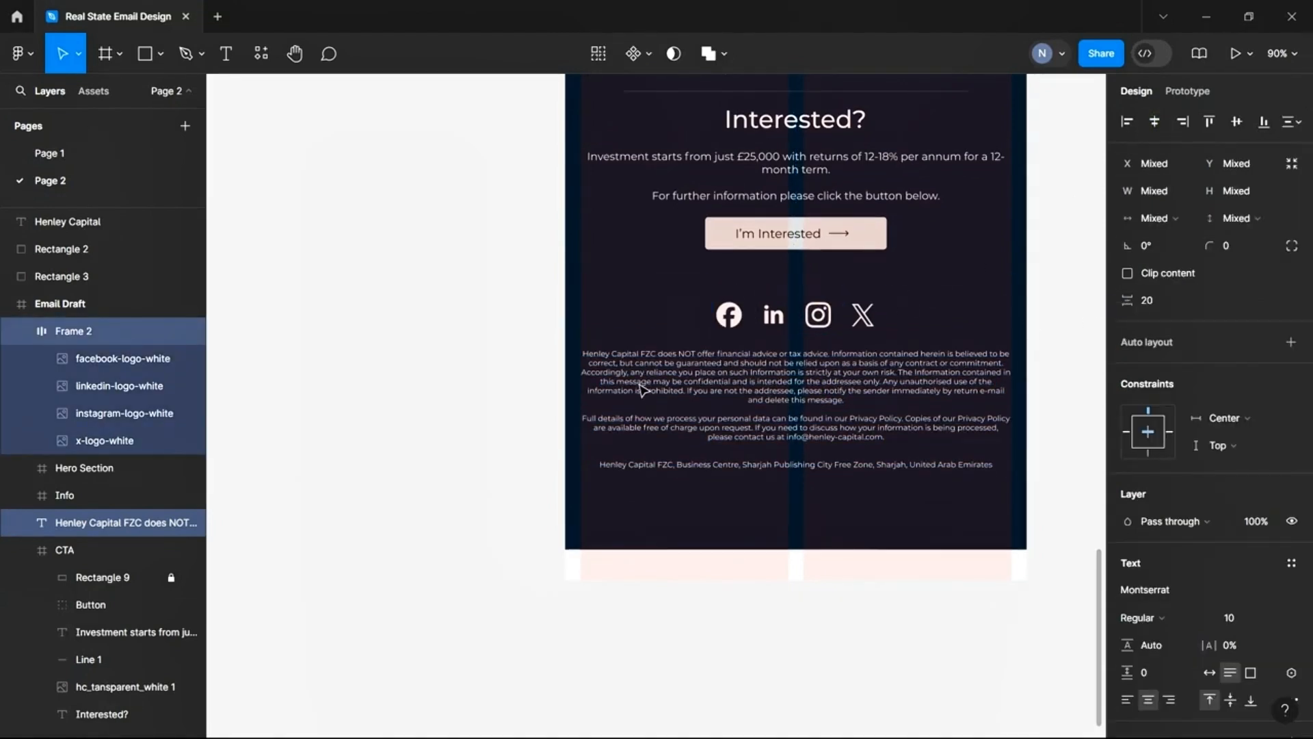
left_click(481, 367)
left_click(629, 511)
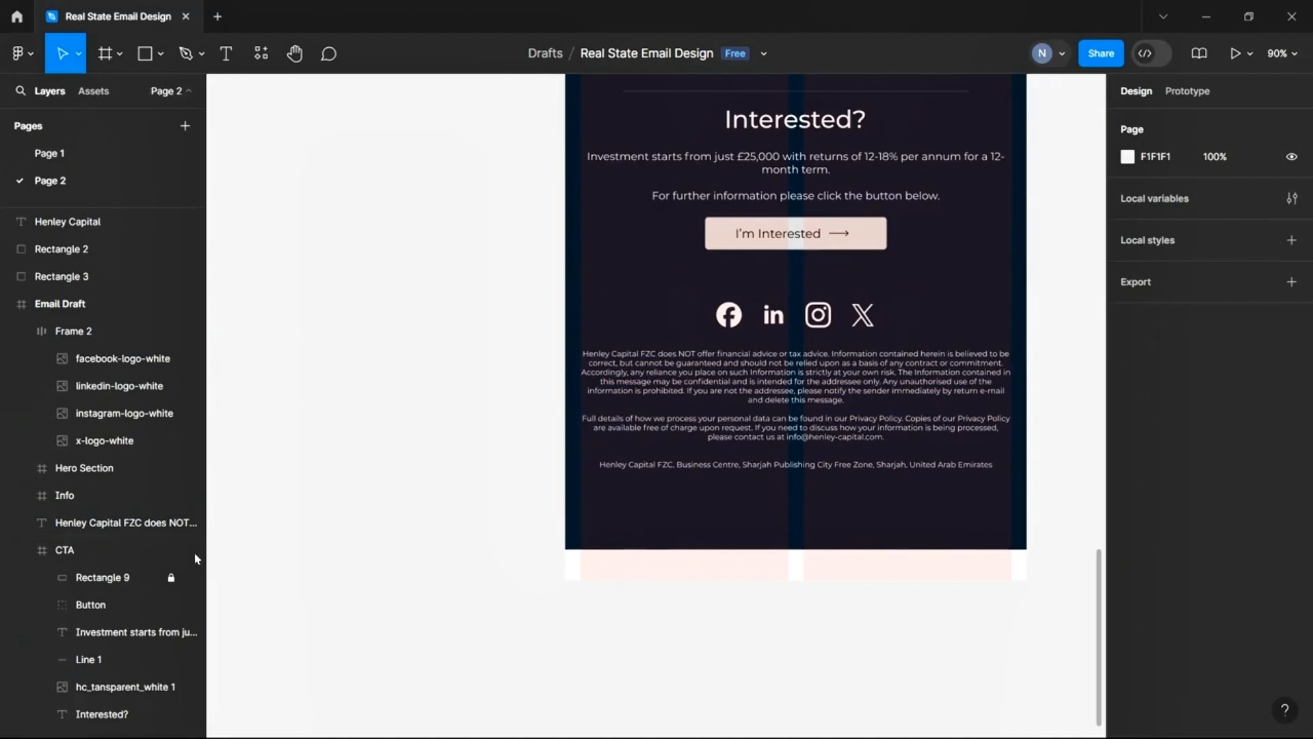
Unlock the navy footer rectangle, shorten it from its bottom edge to a height of 291, and trim the Email Draft frame to match
left_click(175, 574)
left_click(668, 546)
left_click_drag(668, 547, 679, 501)
left_click(659, 559)
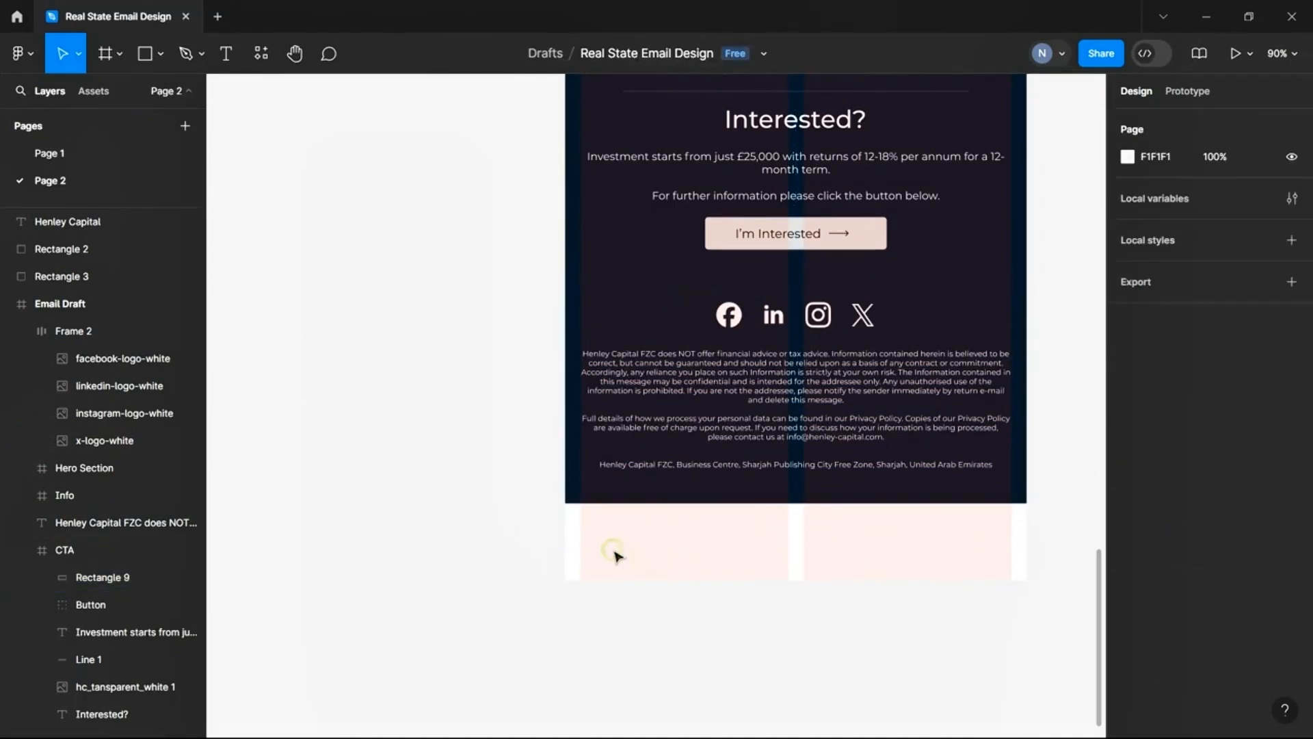
right_click(593, 549)
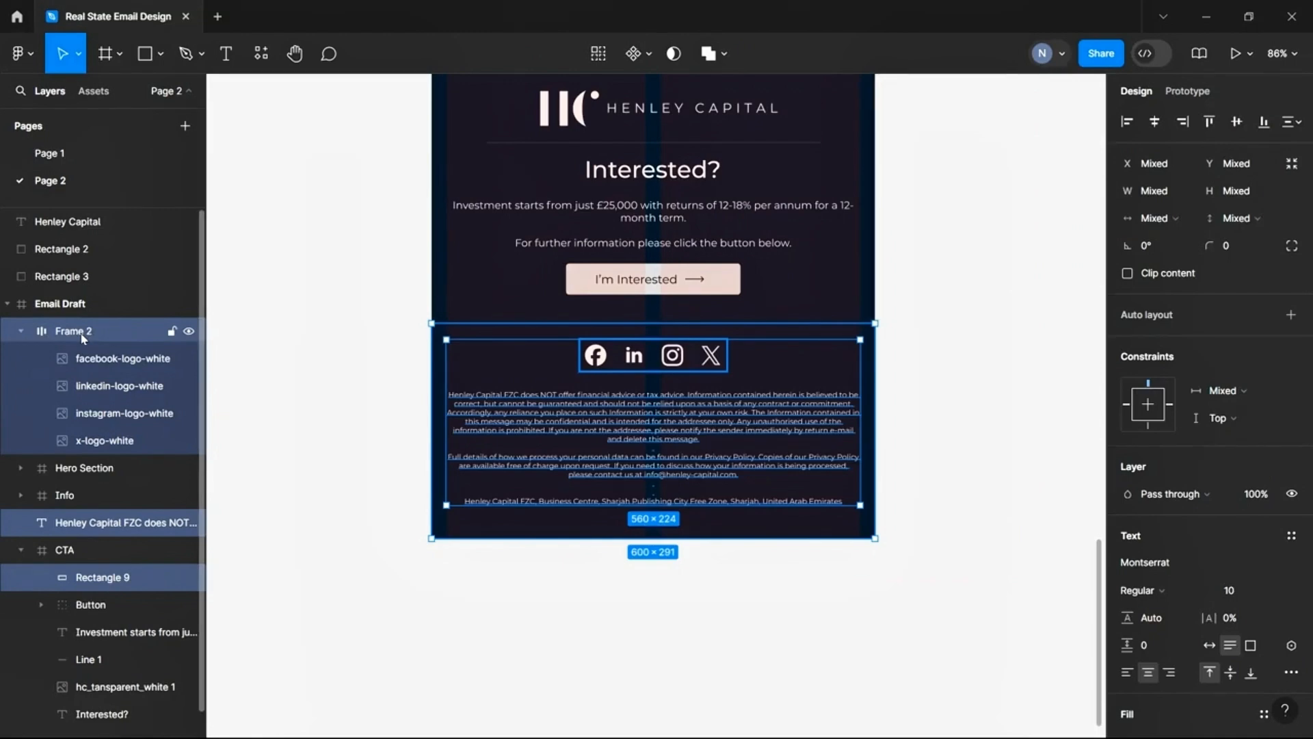
Wrap the navy rectangle, social icon row and disclaimer text in a frame named Footer, ordered beneath the CTA layer
key("ctrl+alt+g")
double_click(59, 333)
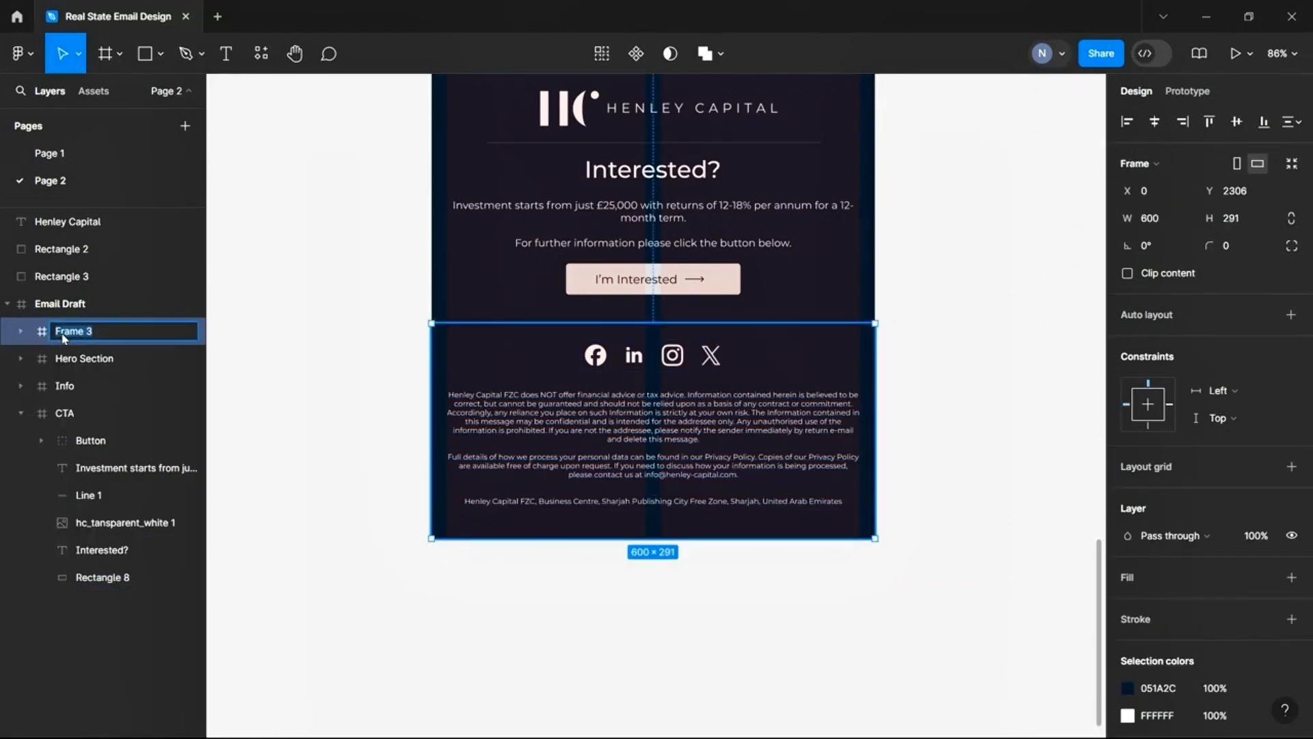
type("Footer")
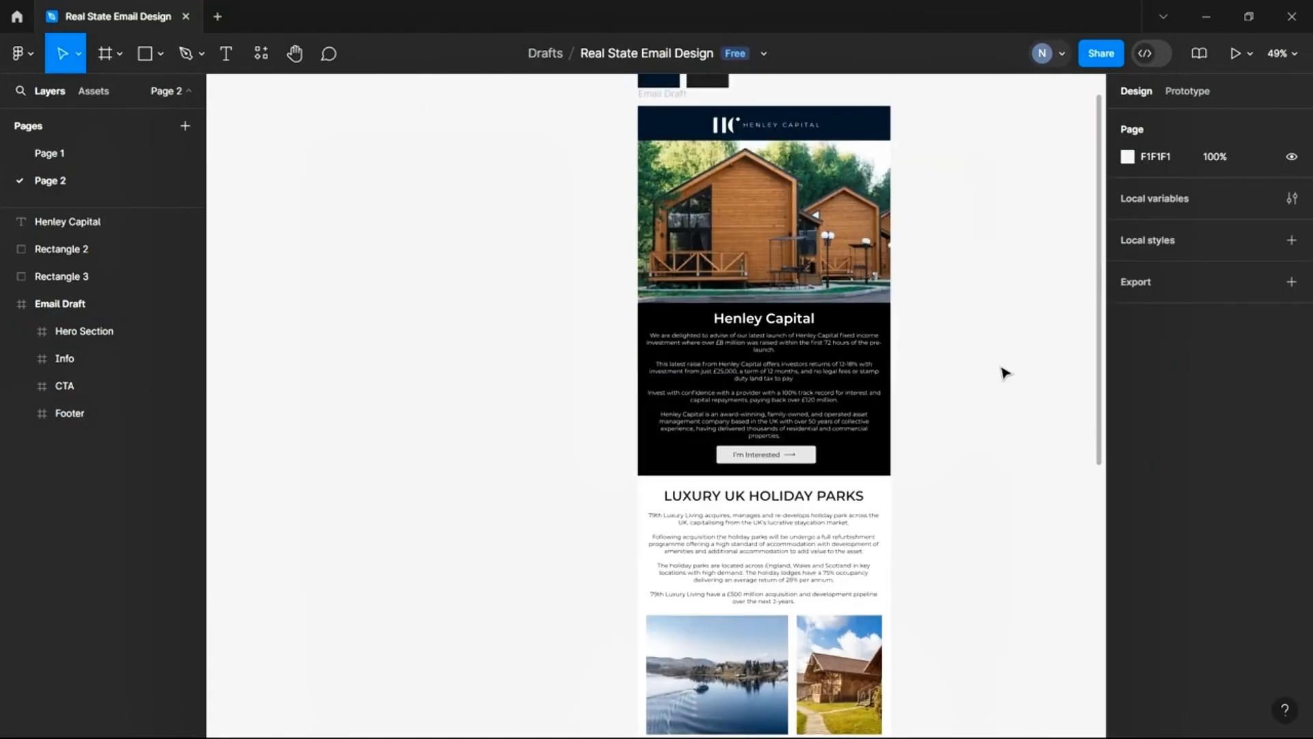
Review the complete email design on the canvas, from the hero section down to the footer
scroll(1002, 368, "down", 4)
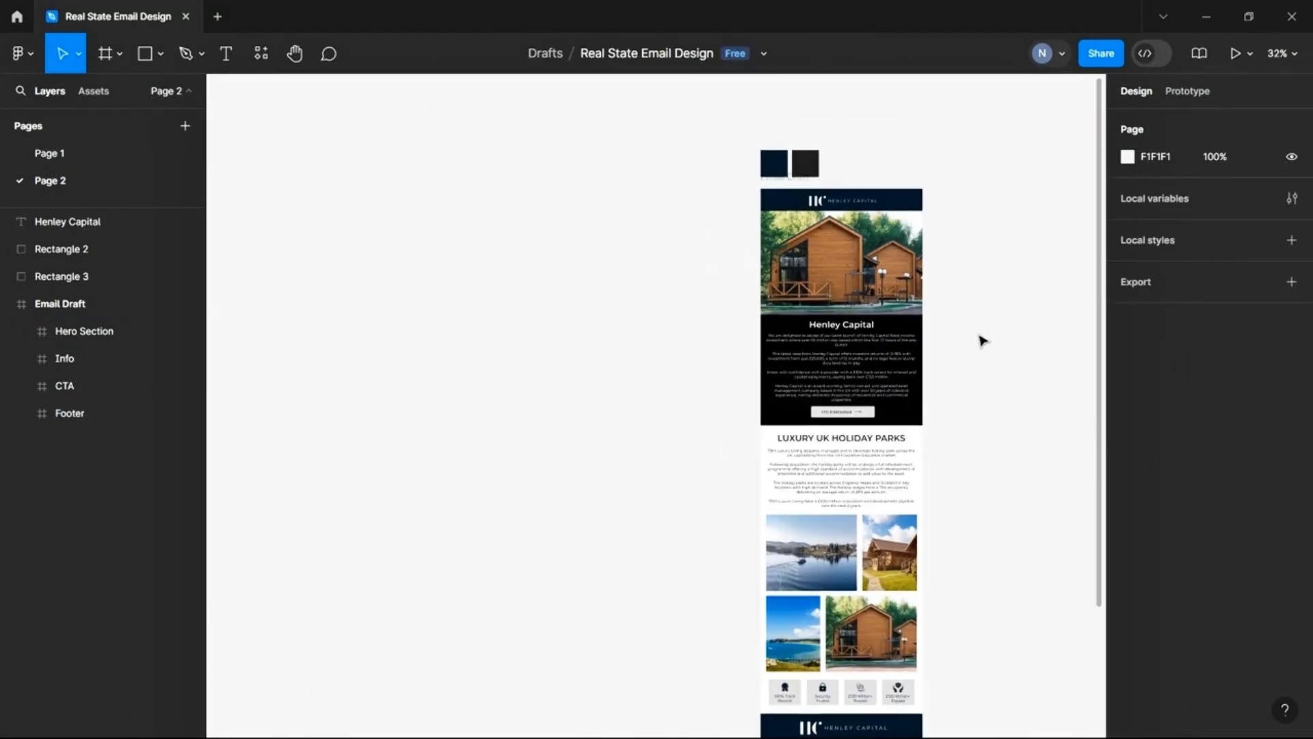
left_click_drag(996, 347, 861, 234)
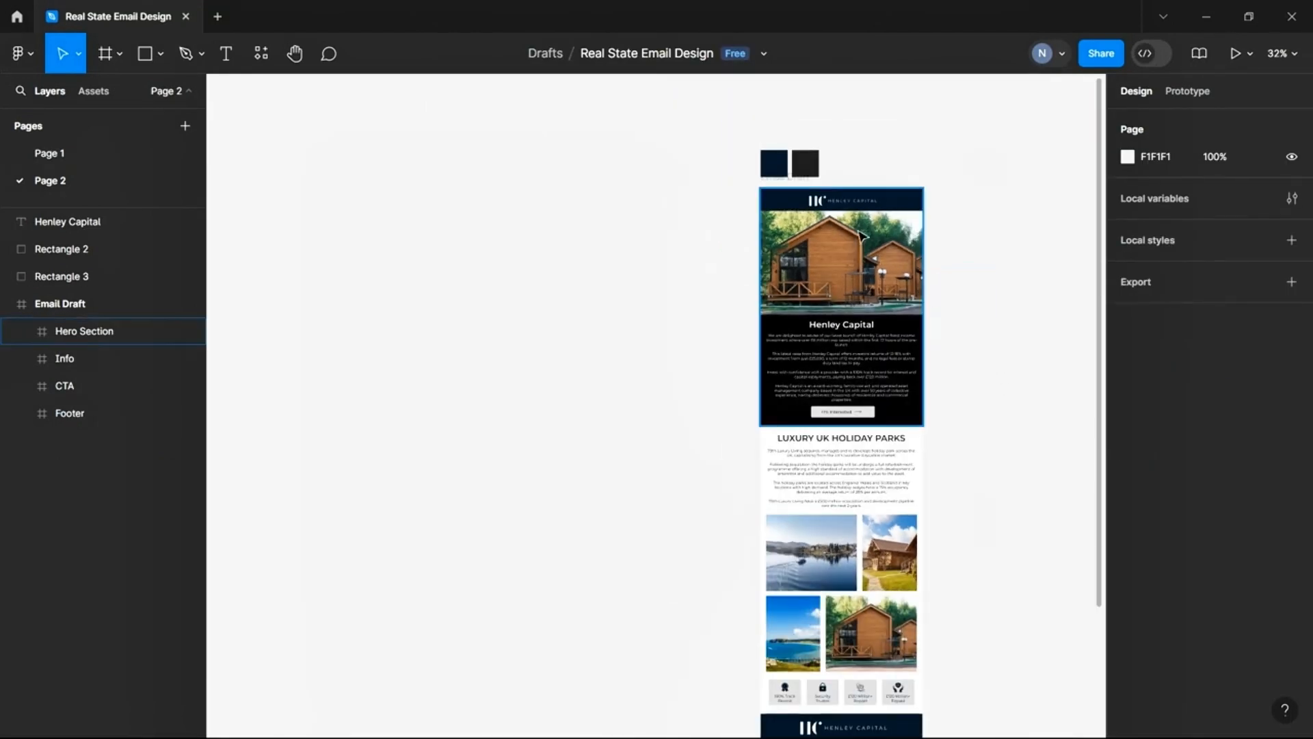
left_click(964, 358)
scroll(965, 389, "down", 4)
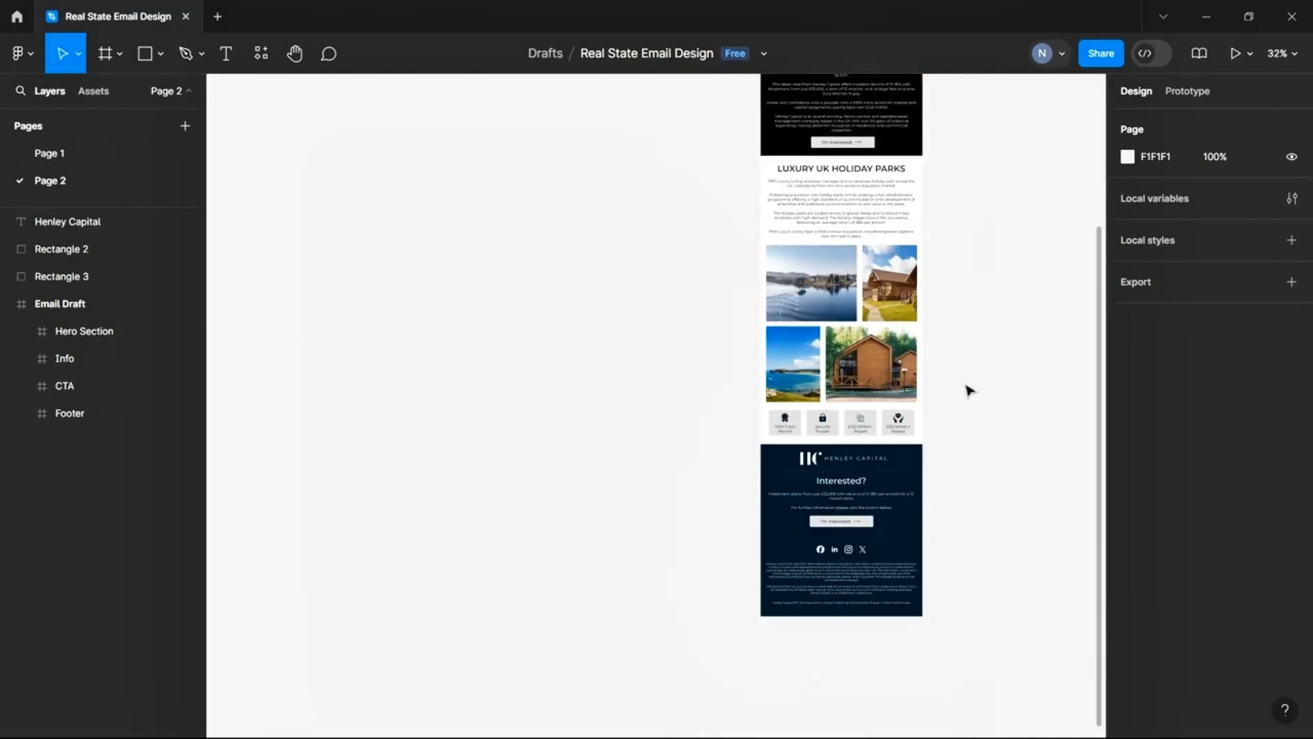
scroll(950, 636, "up", 5)
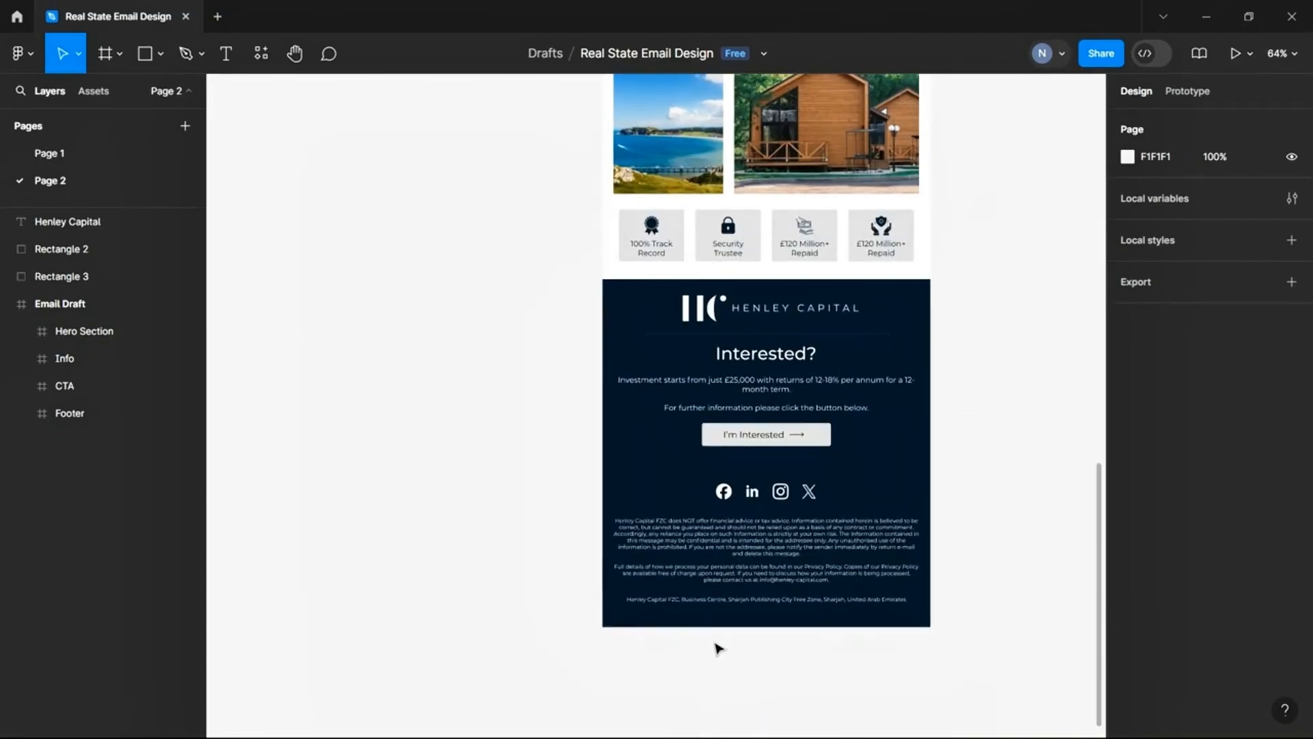
scroll(726, 647, "up", 3)
Open the presentation preview of the email and examine the hero and Luxury UK Holiday Parks sections
key("ctrl+alt+Return")
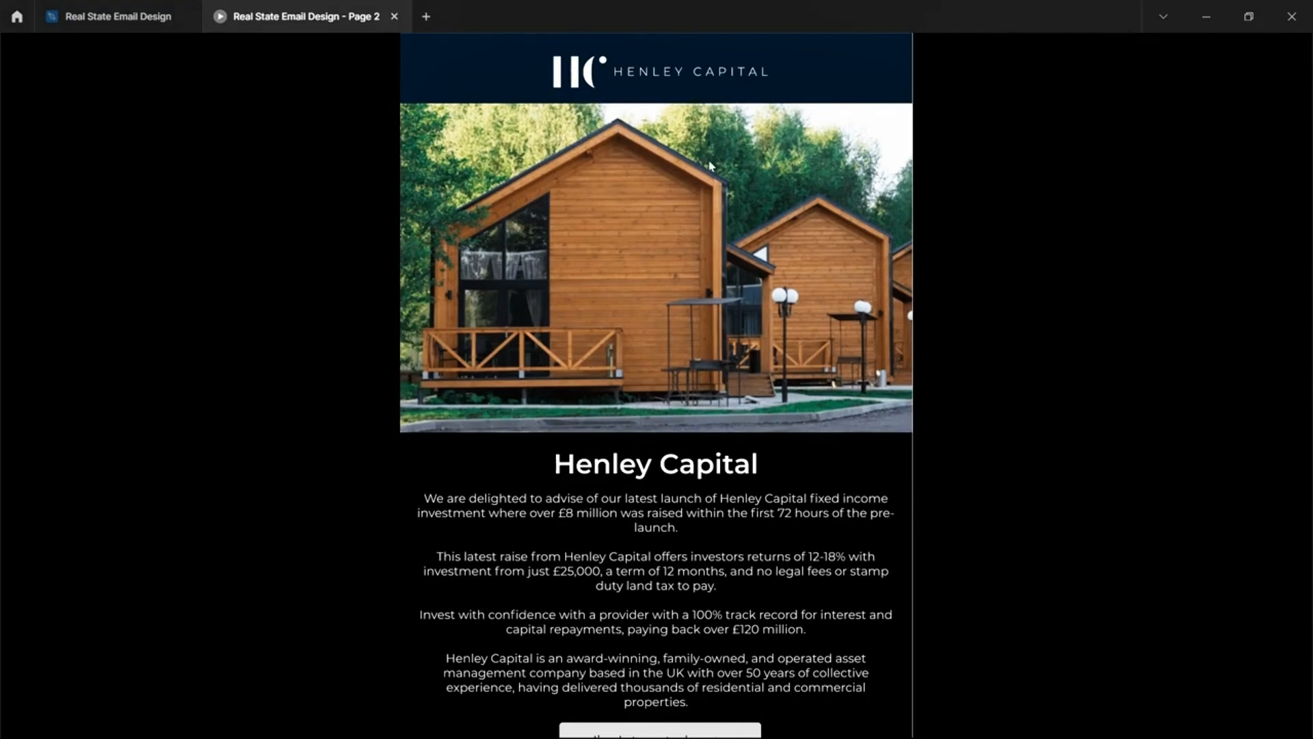
scroll(721, 203, "down", 9)
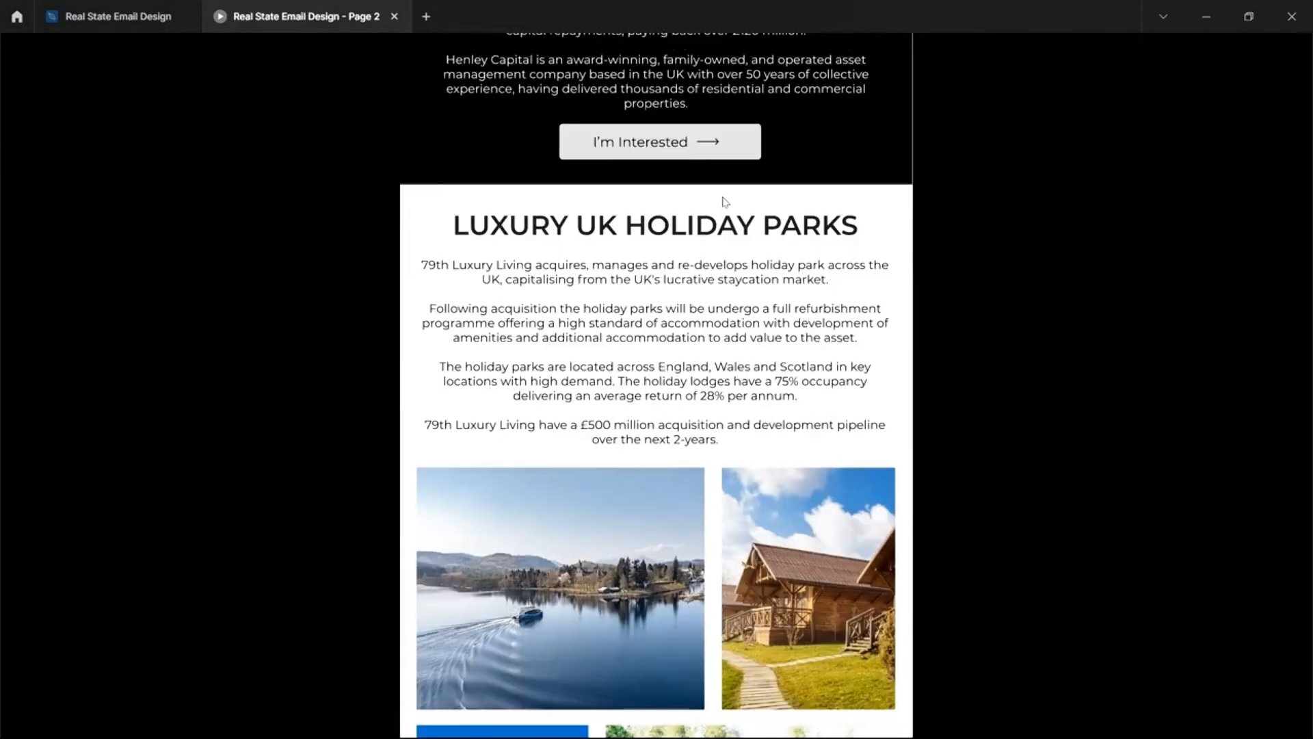
scroll(723, 202, "down", 5)
scroll(726, 151, "up", 6)
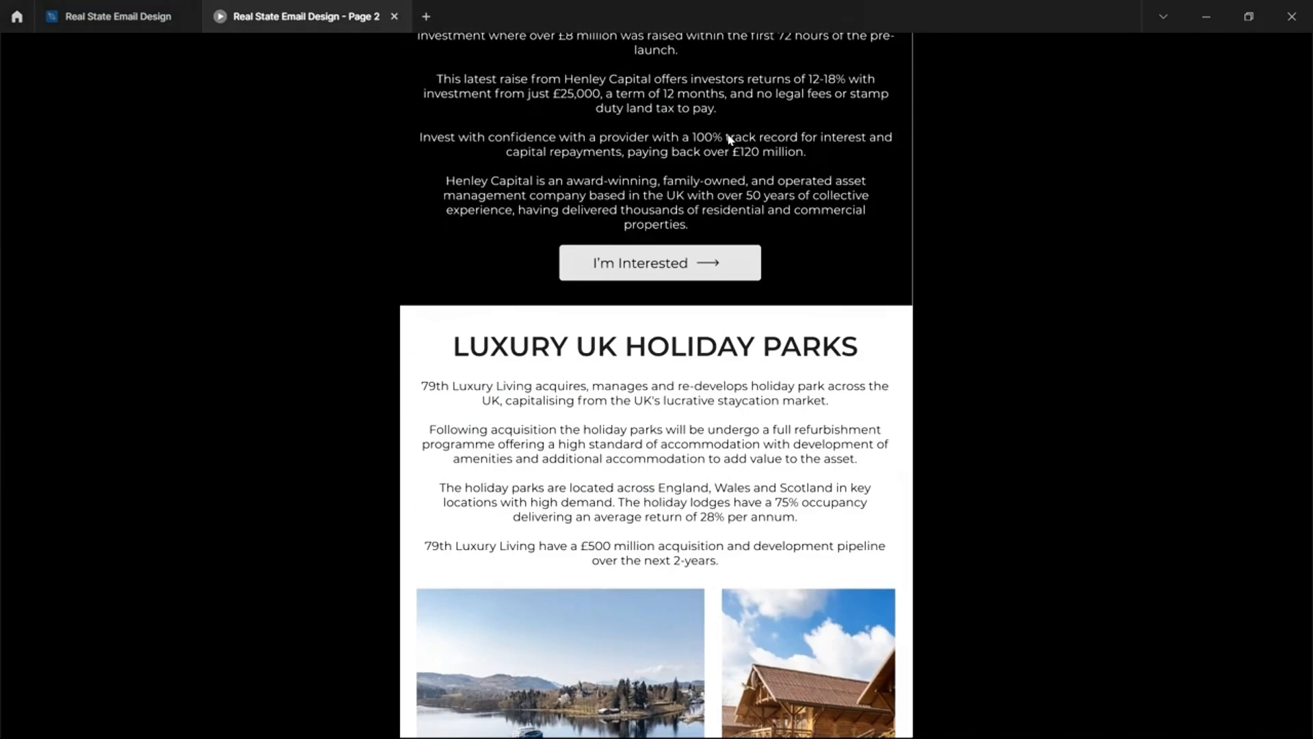
scroll(729, 138, "up", 7)
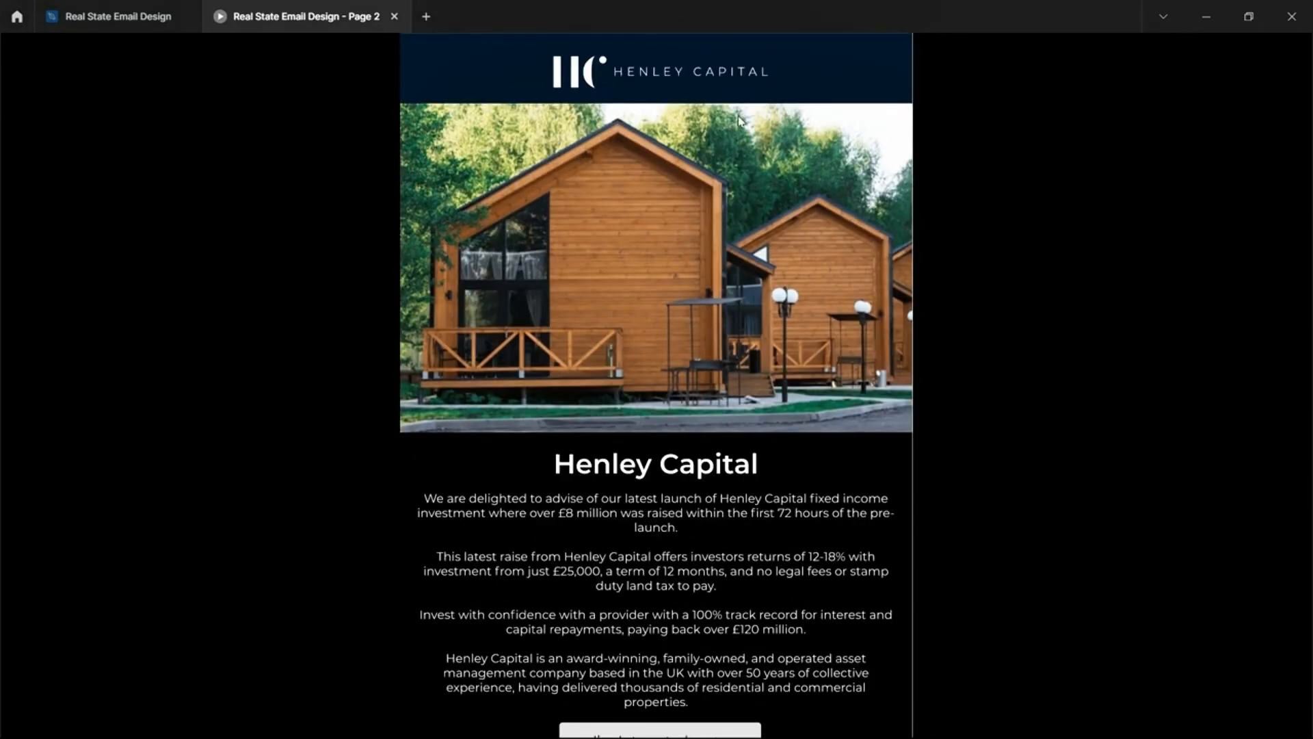
scroll(721, 151, "down", 20)
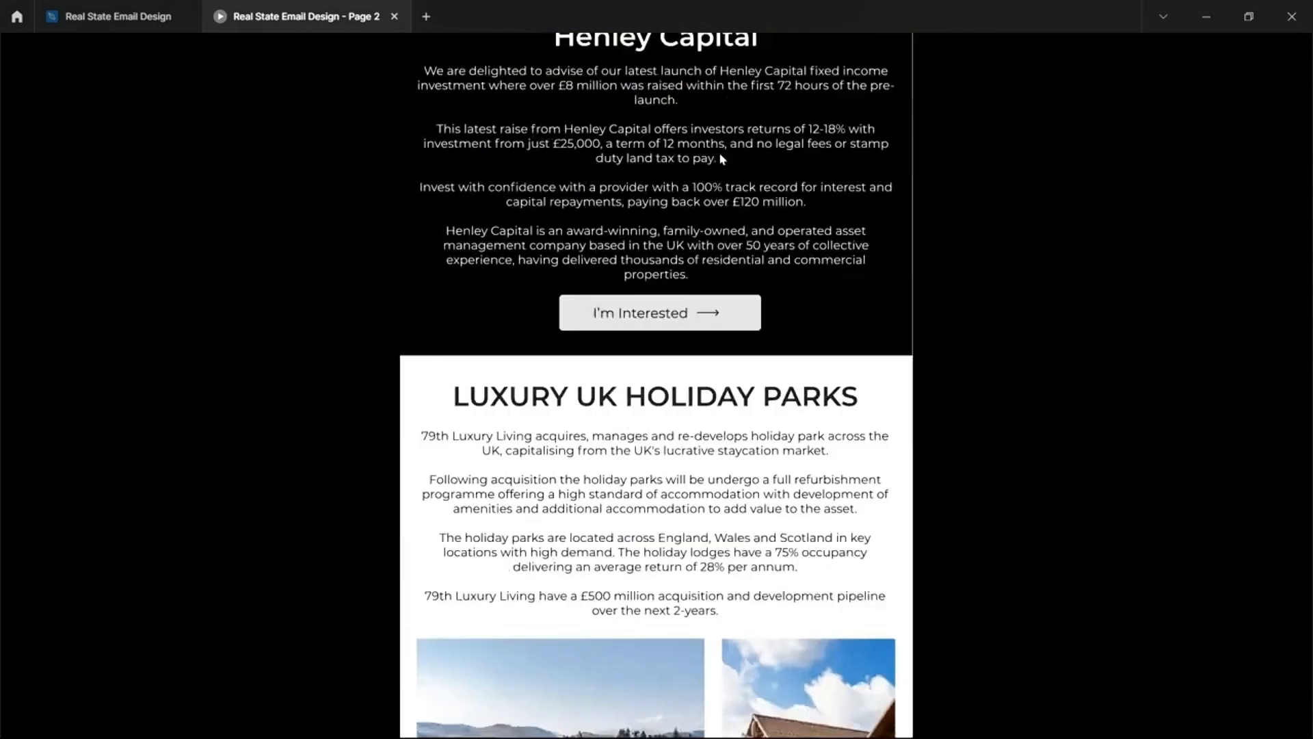